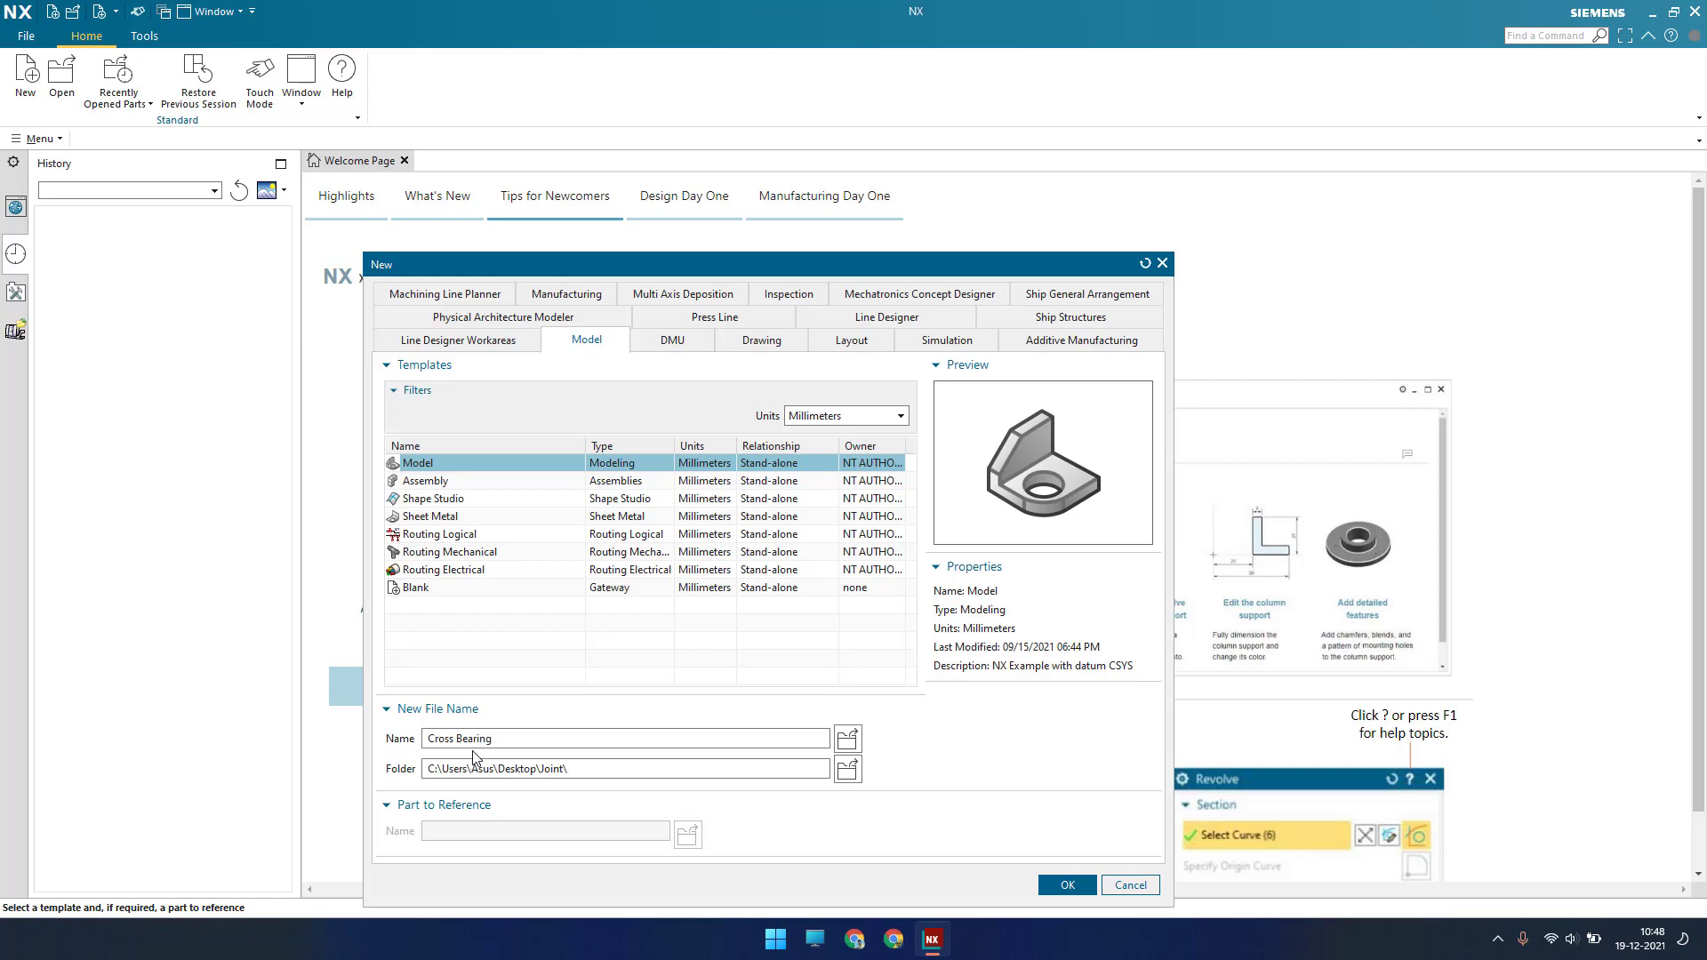
Create a millimetre model file named Cross Bearing and start a sketch on the XY plane
key("Return")
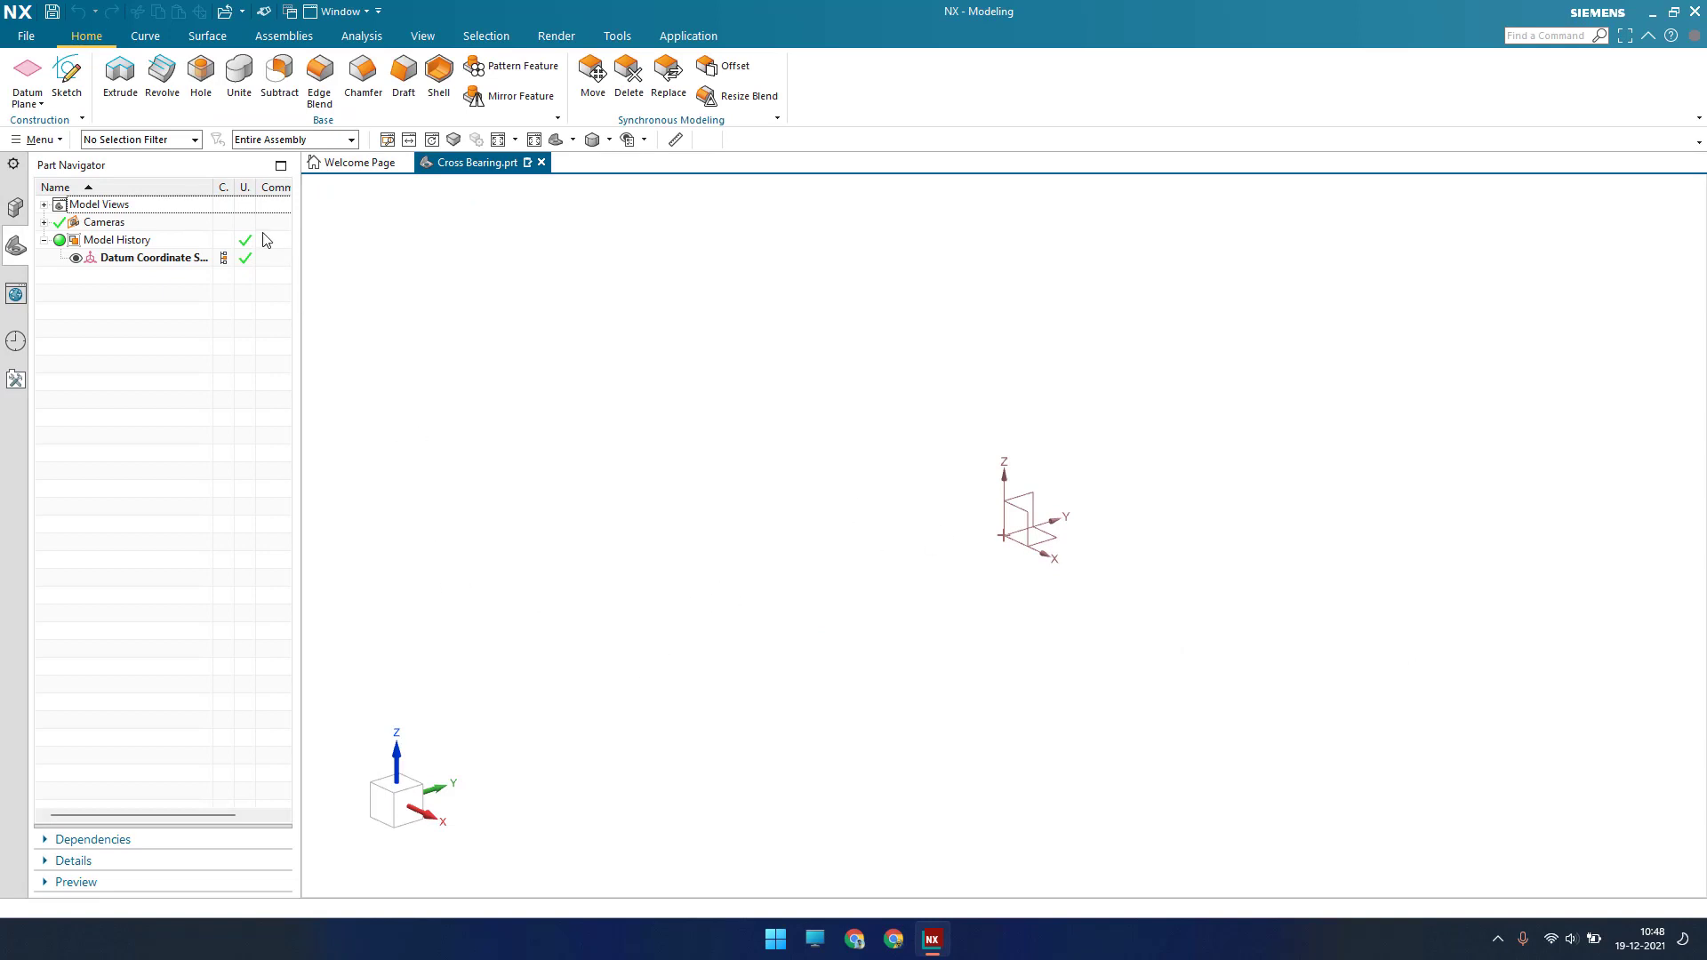
left_click(66, 71)
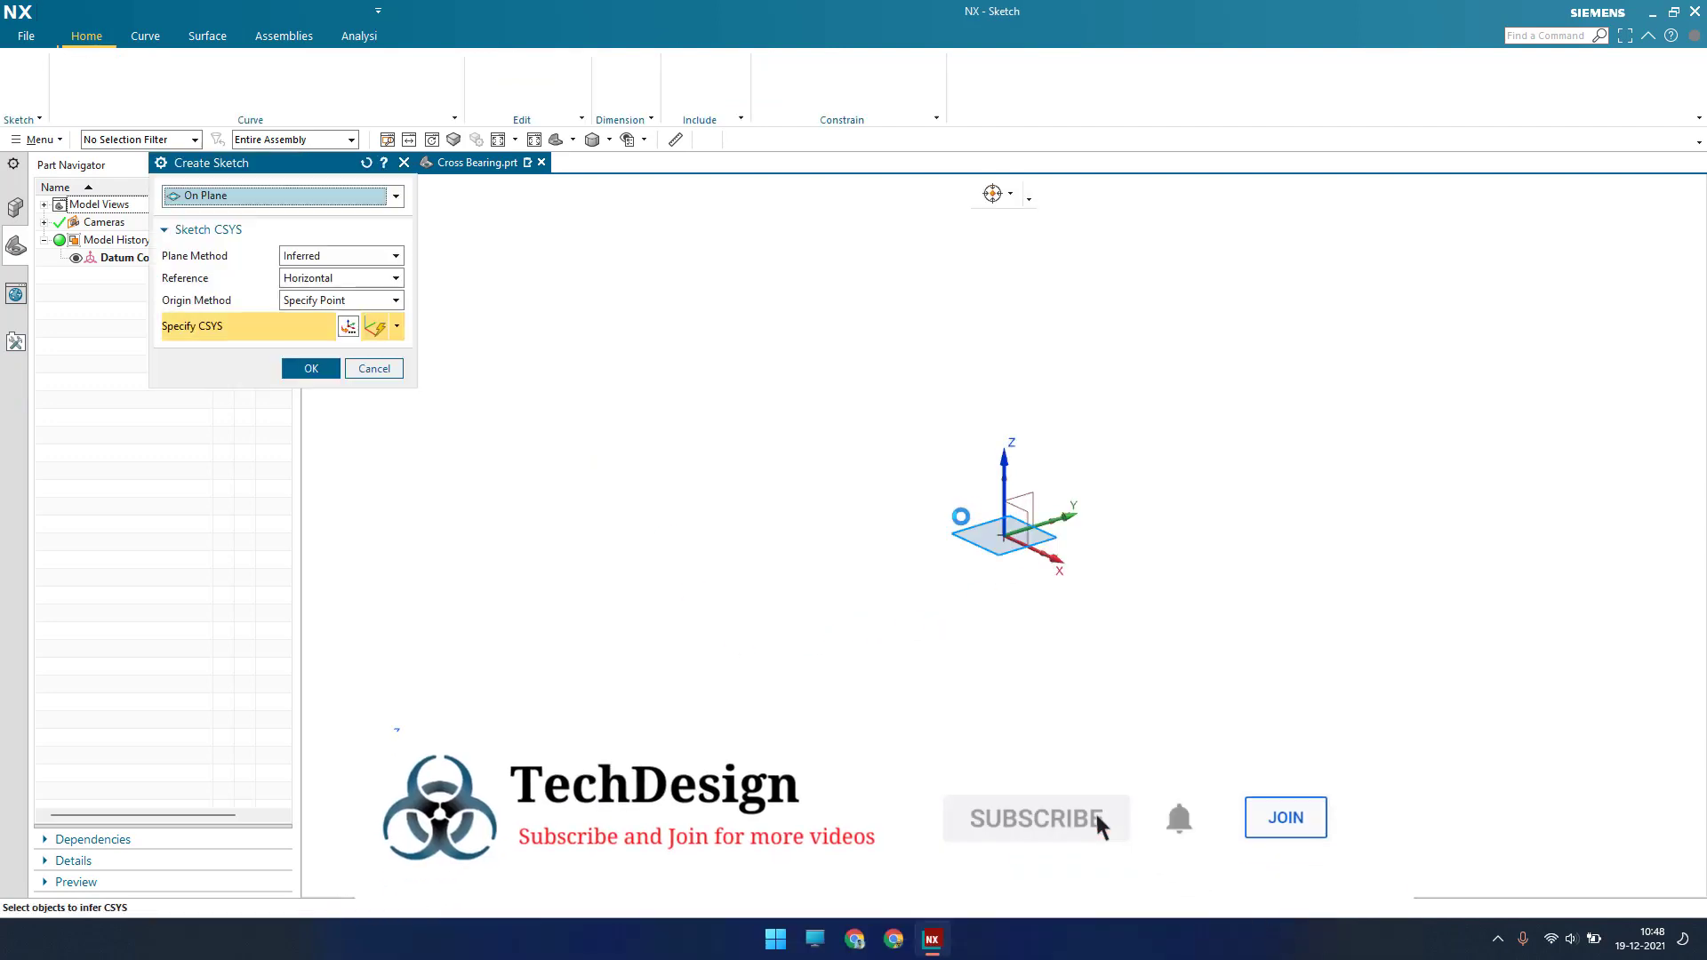
left_click(327, 374)
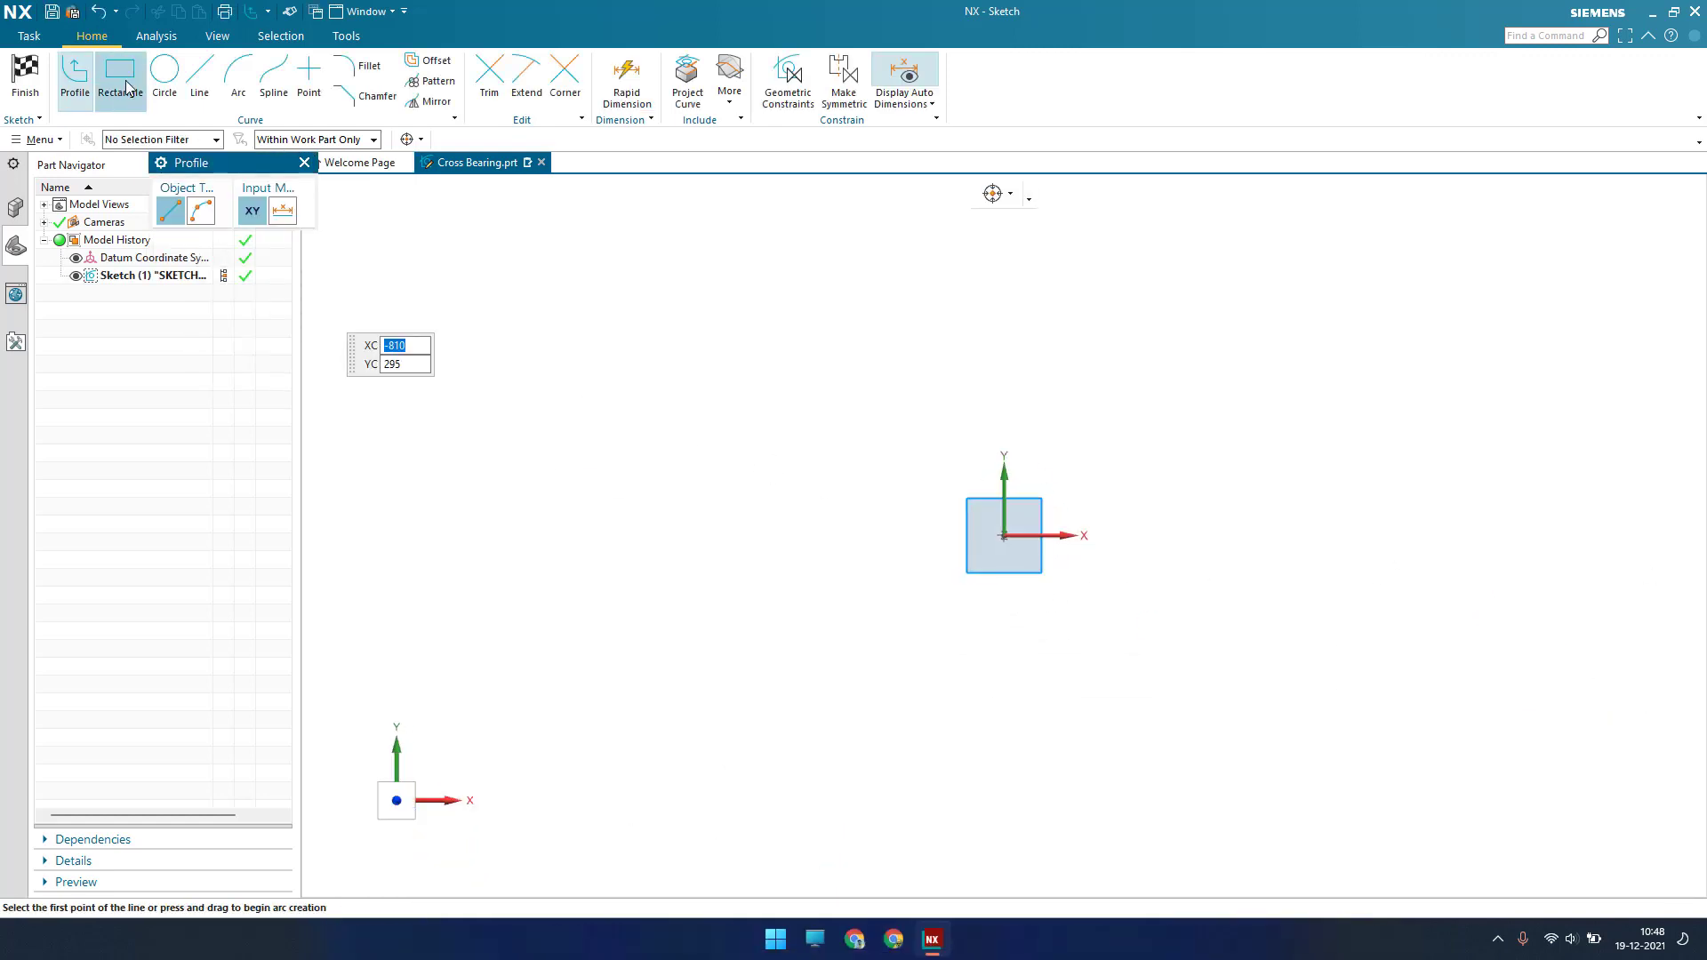
Draw a stepped profile from a vertical line on the Y axis, about 80 mm wide with a 115 by 310 mm side projection; hide auto dimensions
left_click(122, 80)
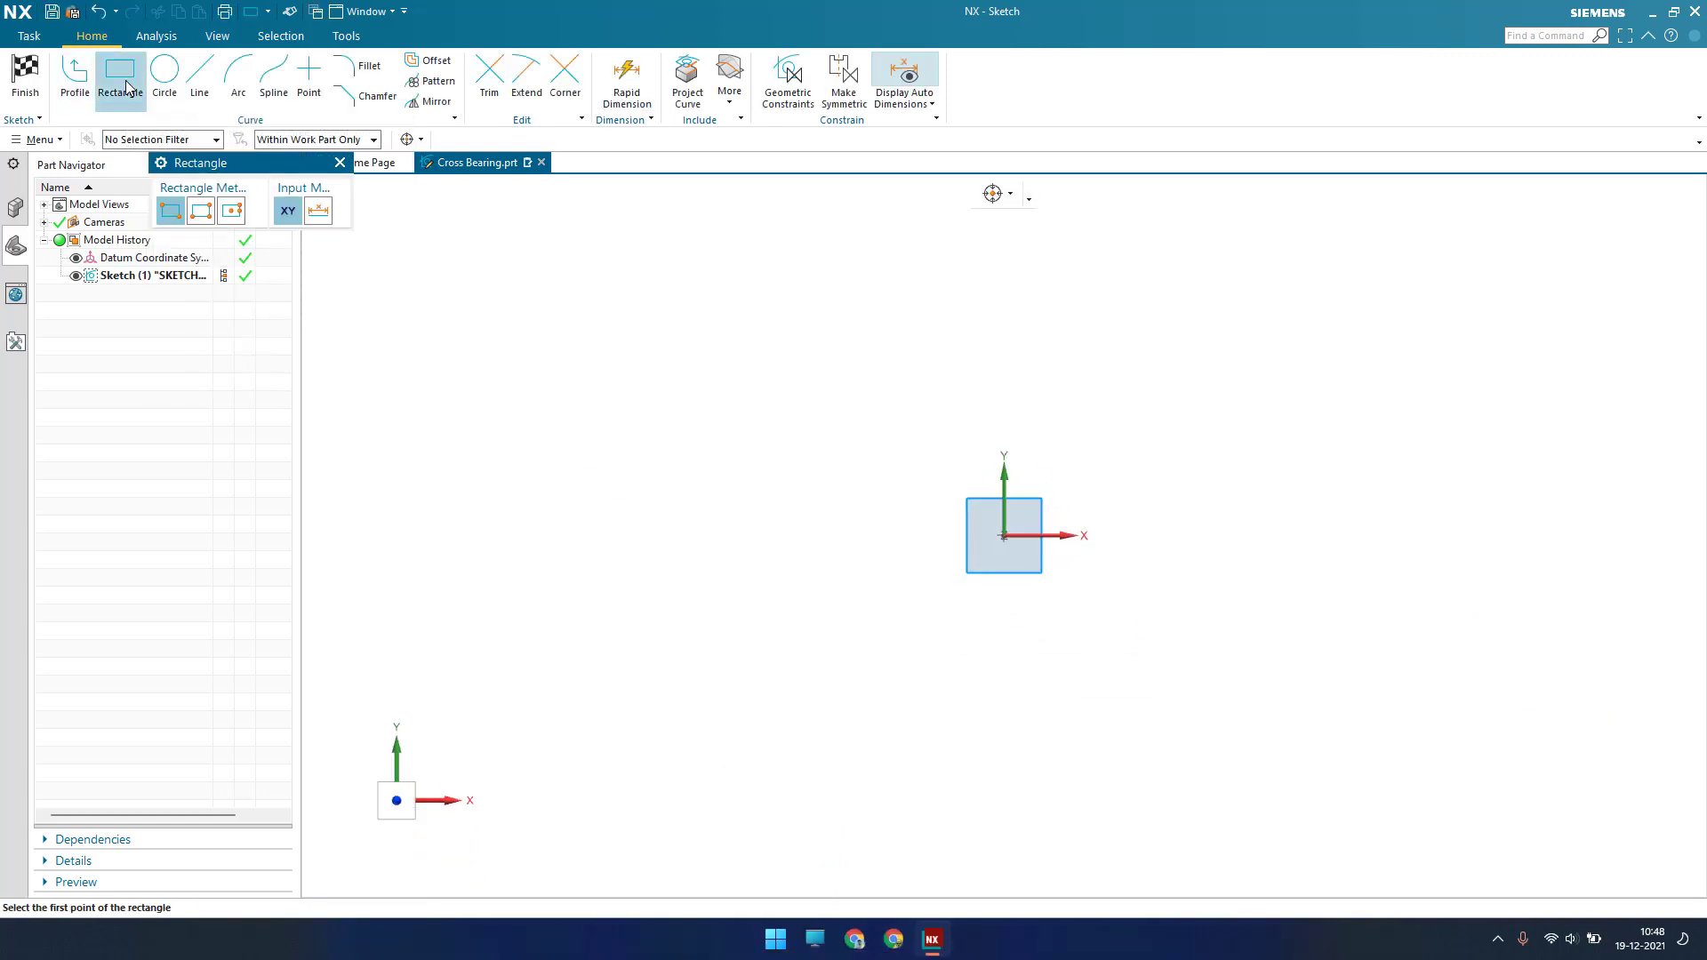
left_click(78, 87)
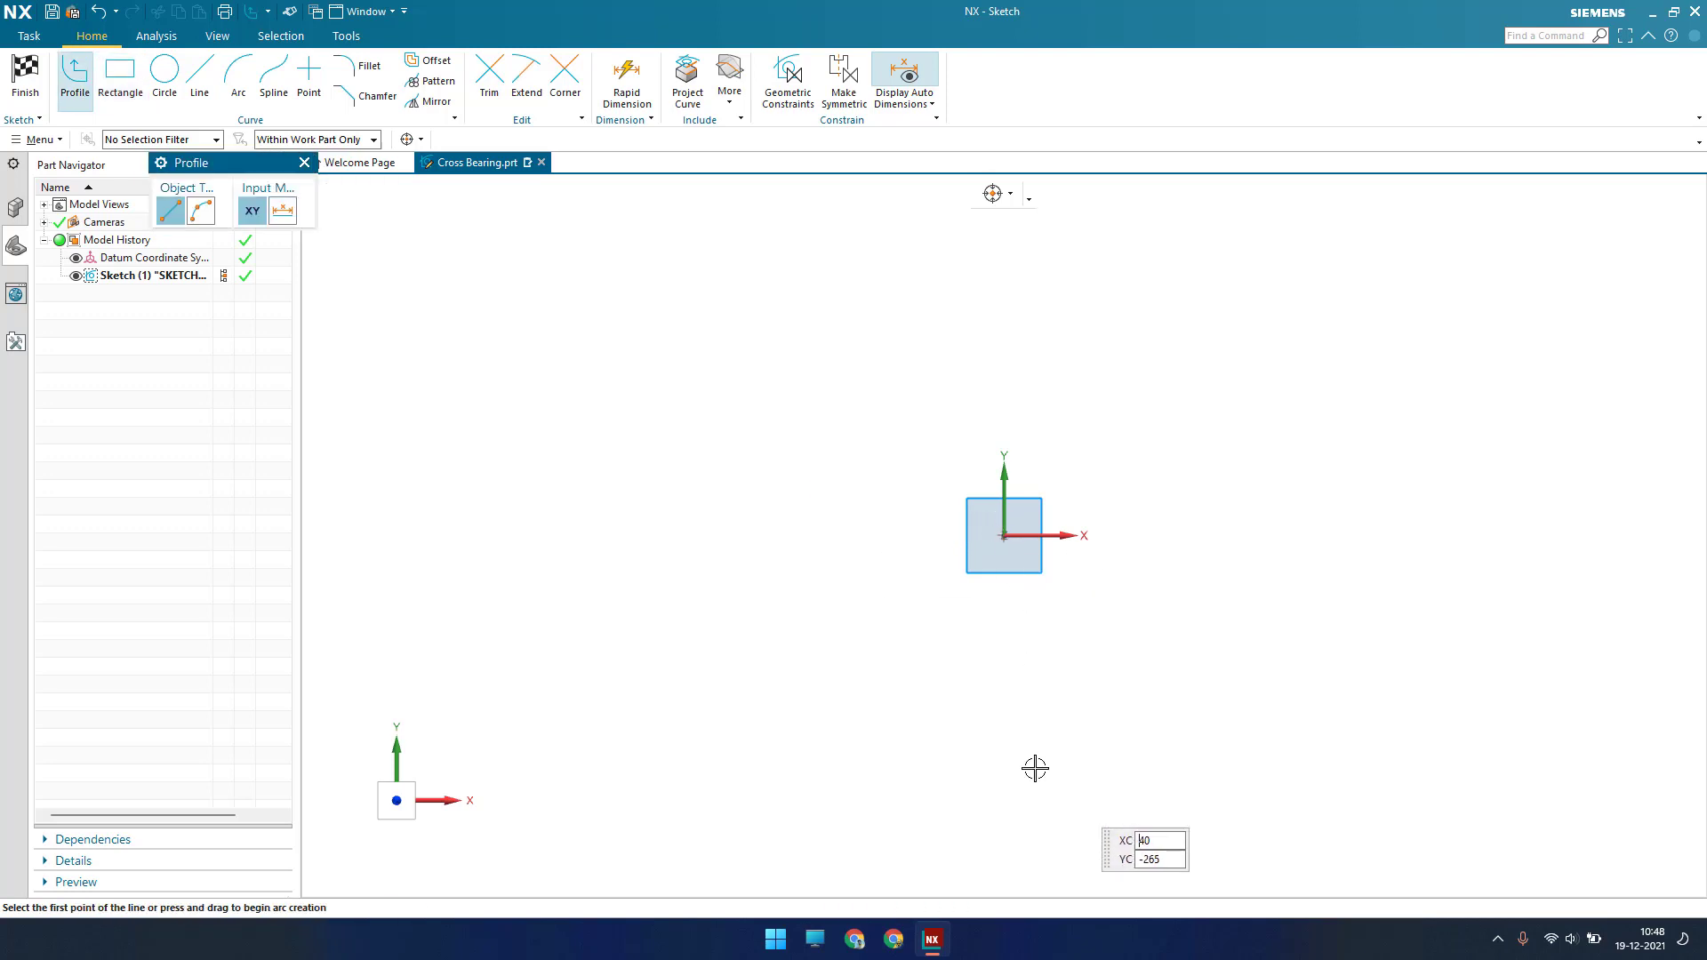
left_click(1004, 766)
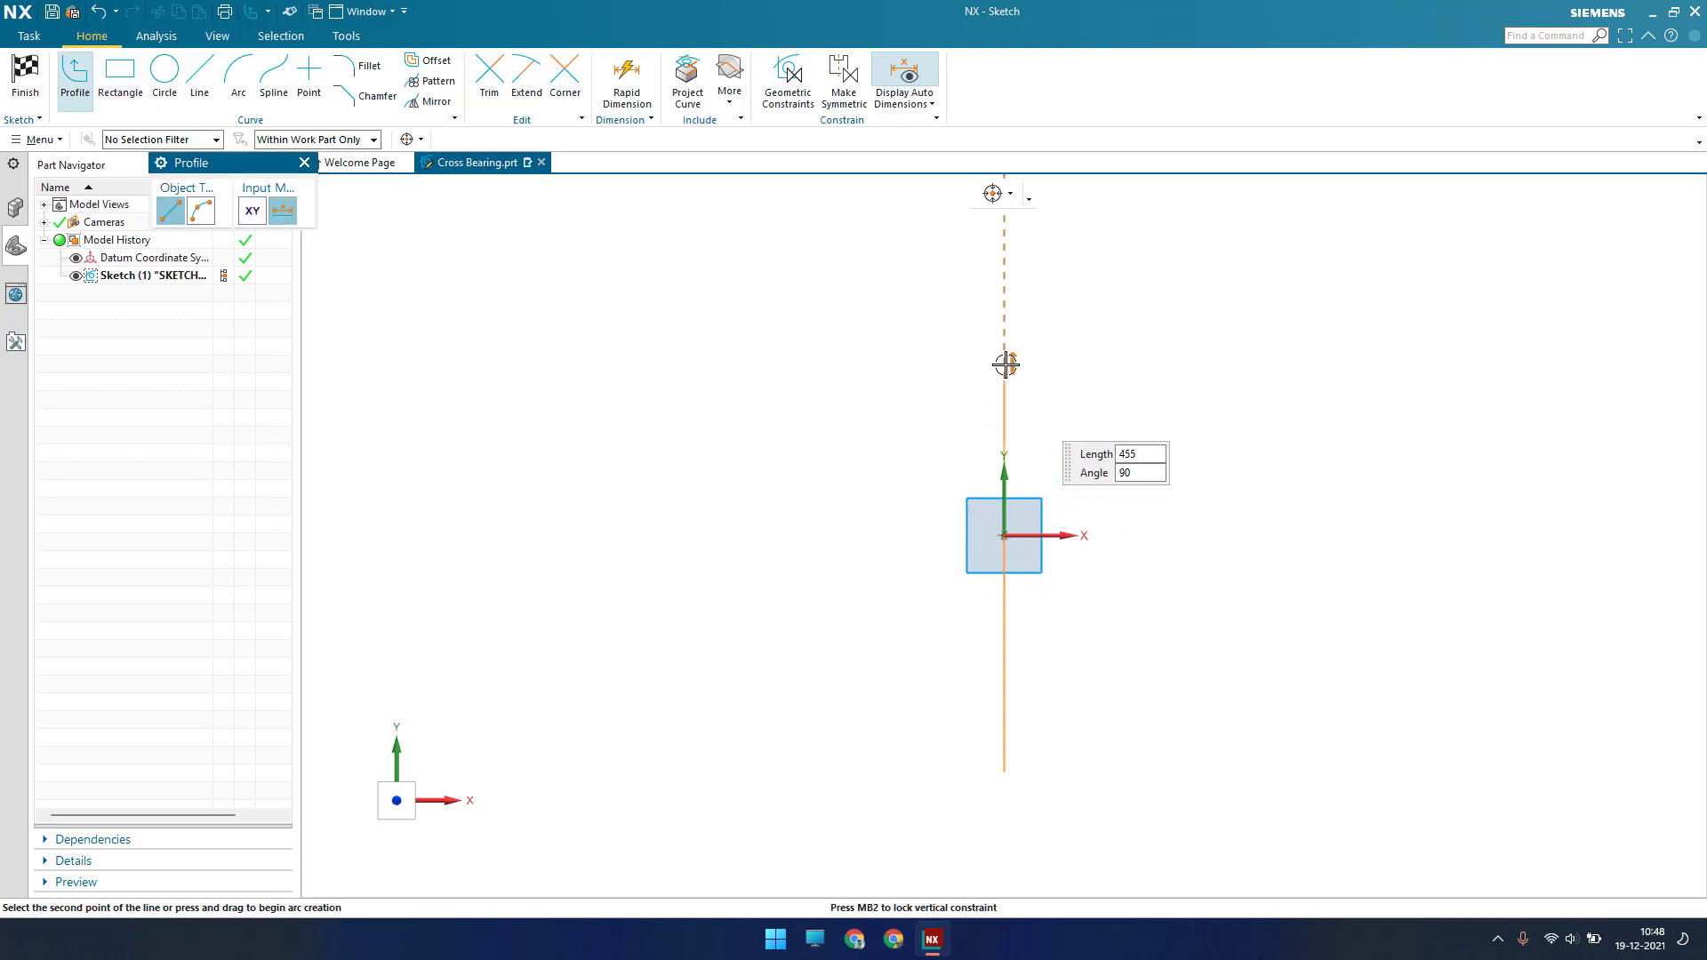
left_click(1004, 307)
left_click(1073, 307)
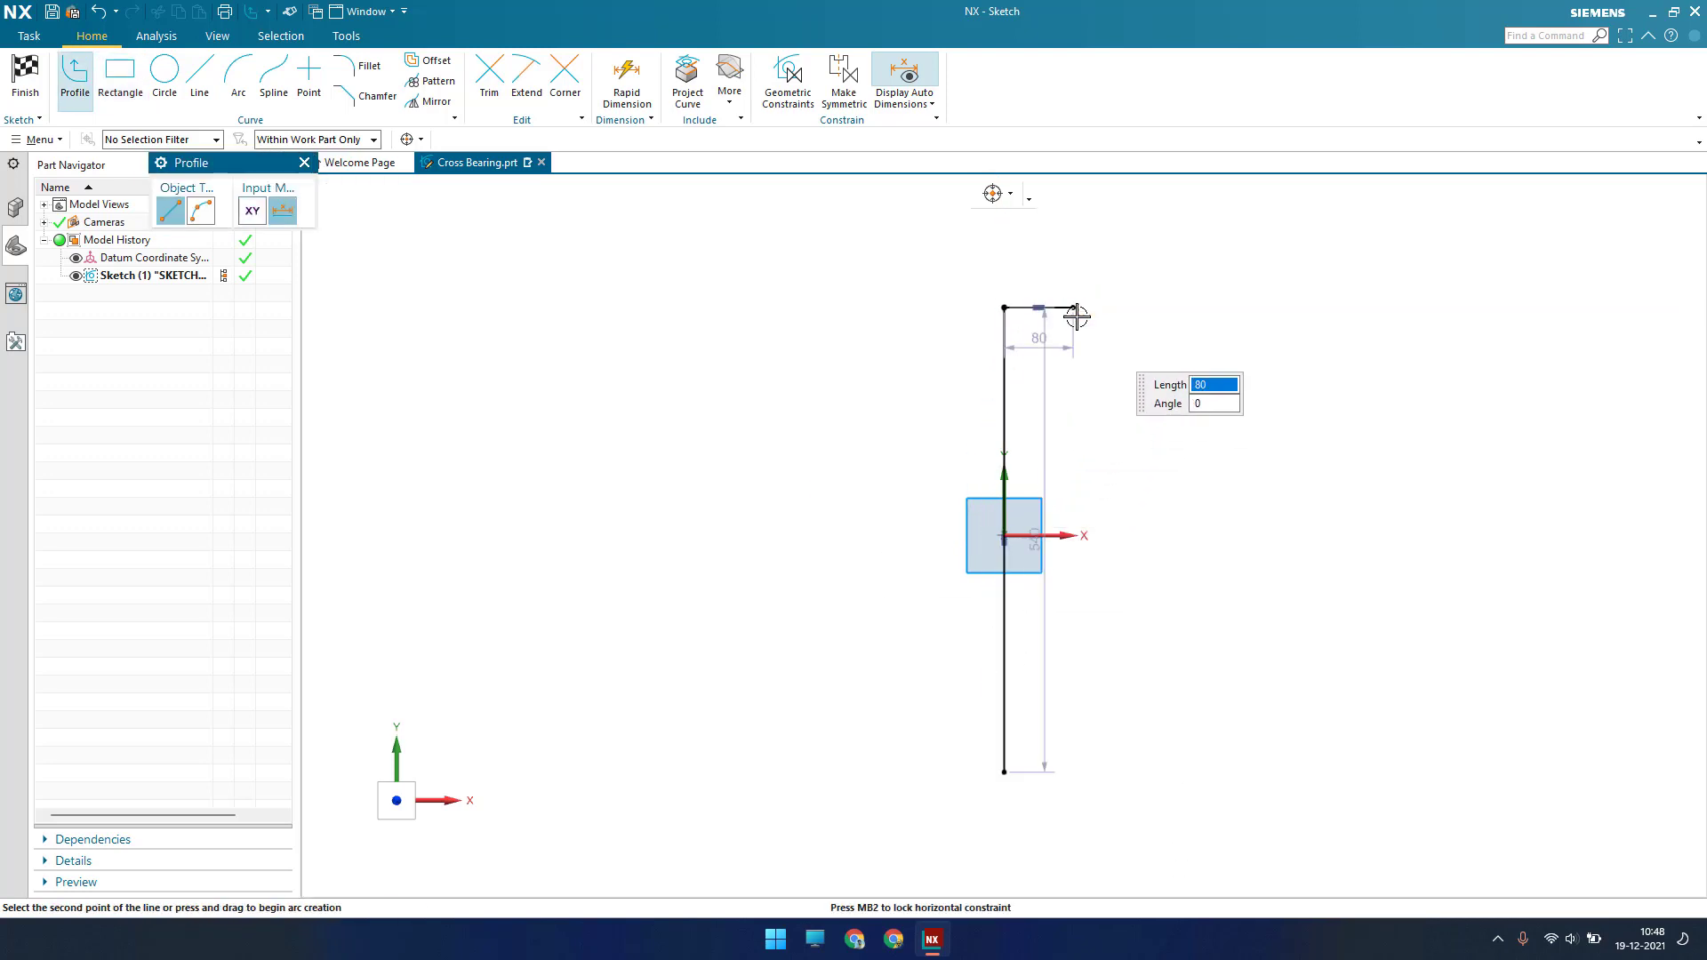
left_click(1117, 449)
left_click(1172, 440)
left_click(1171, 707)
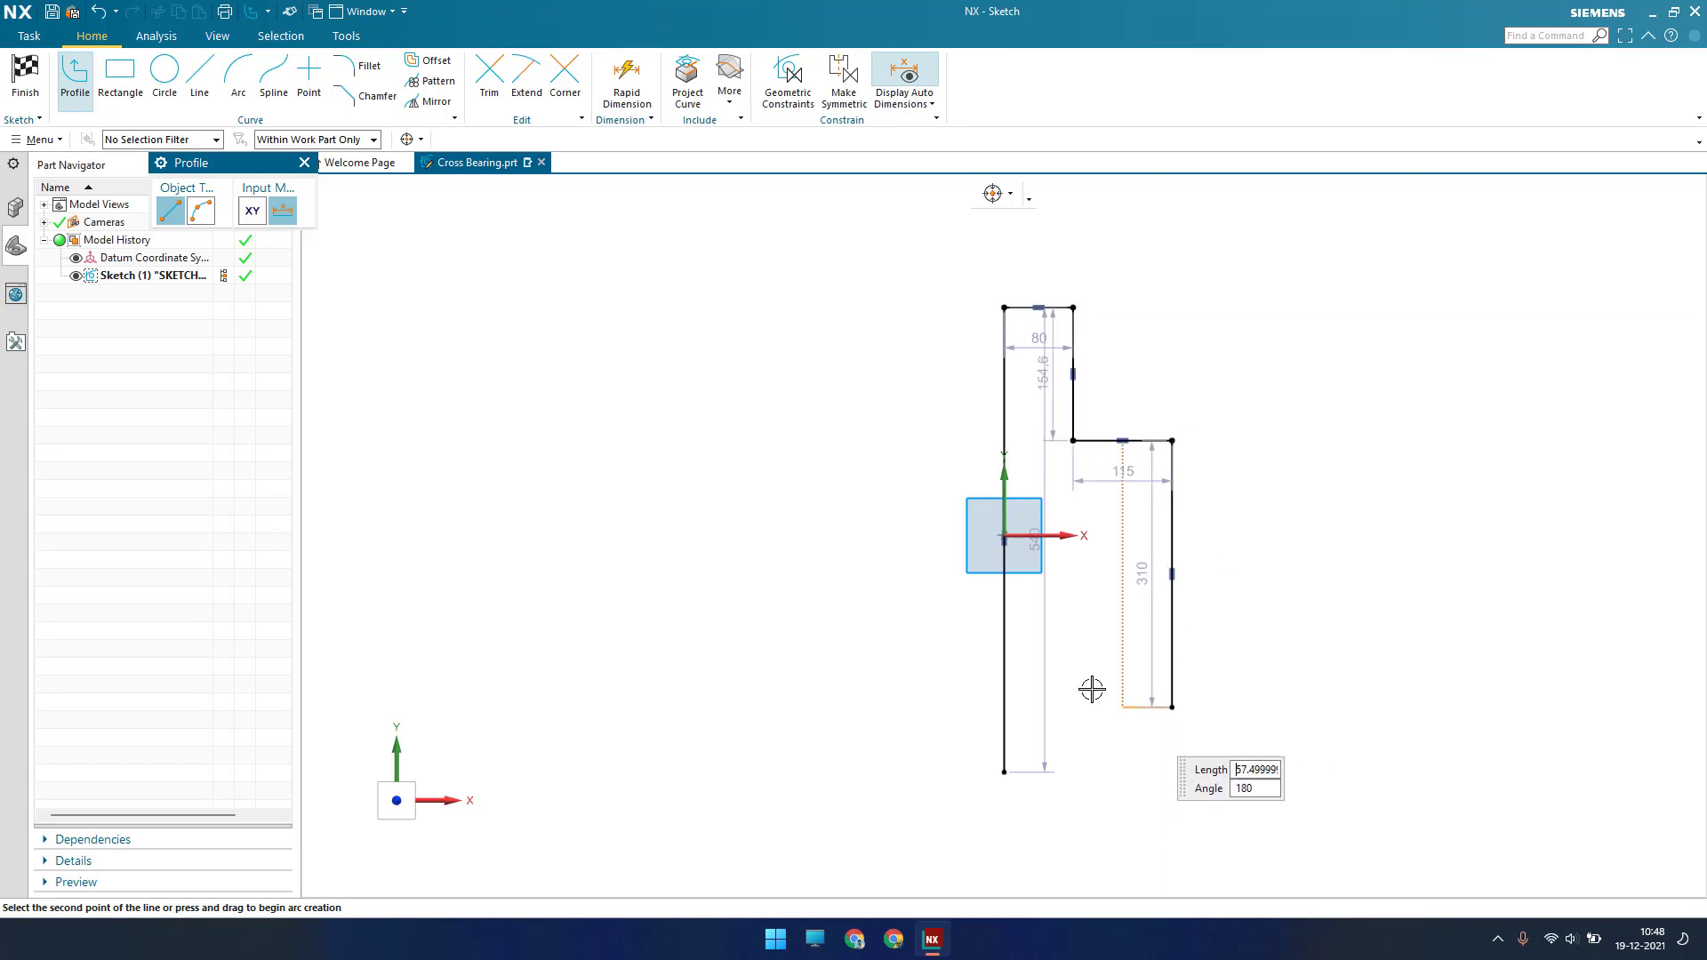
left_click(1073, 706)
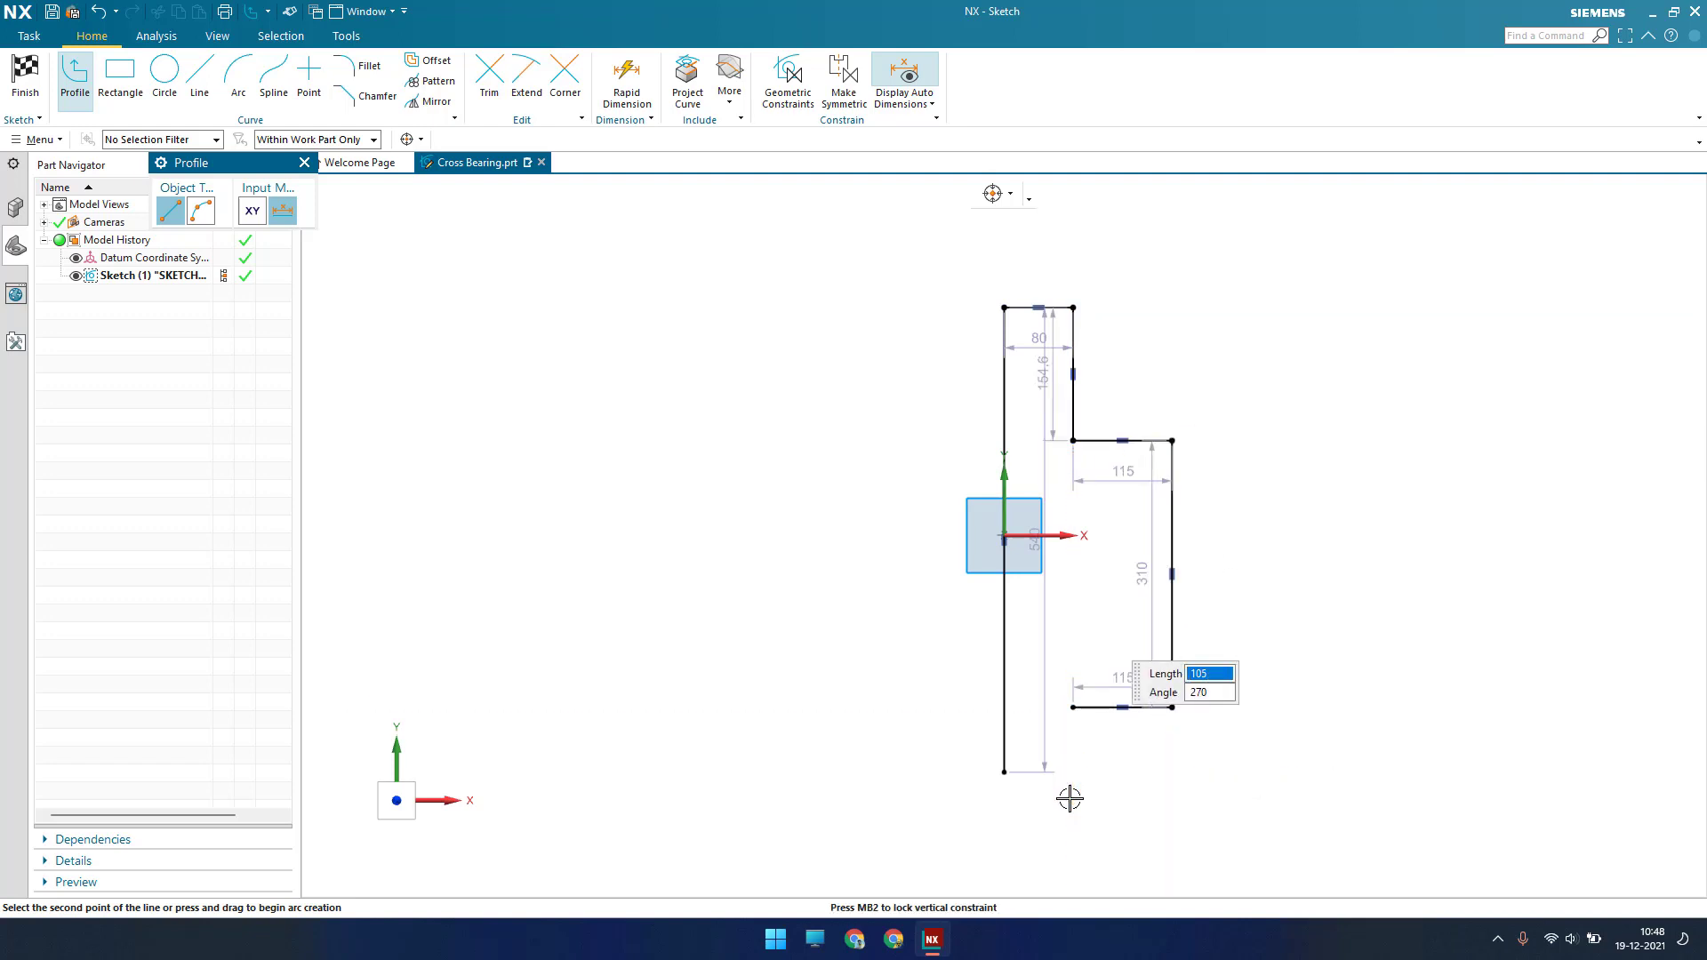
left_click(1071, 797)
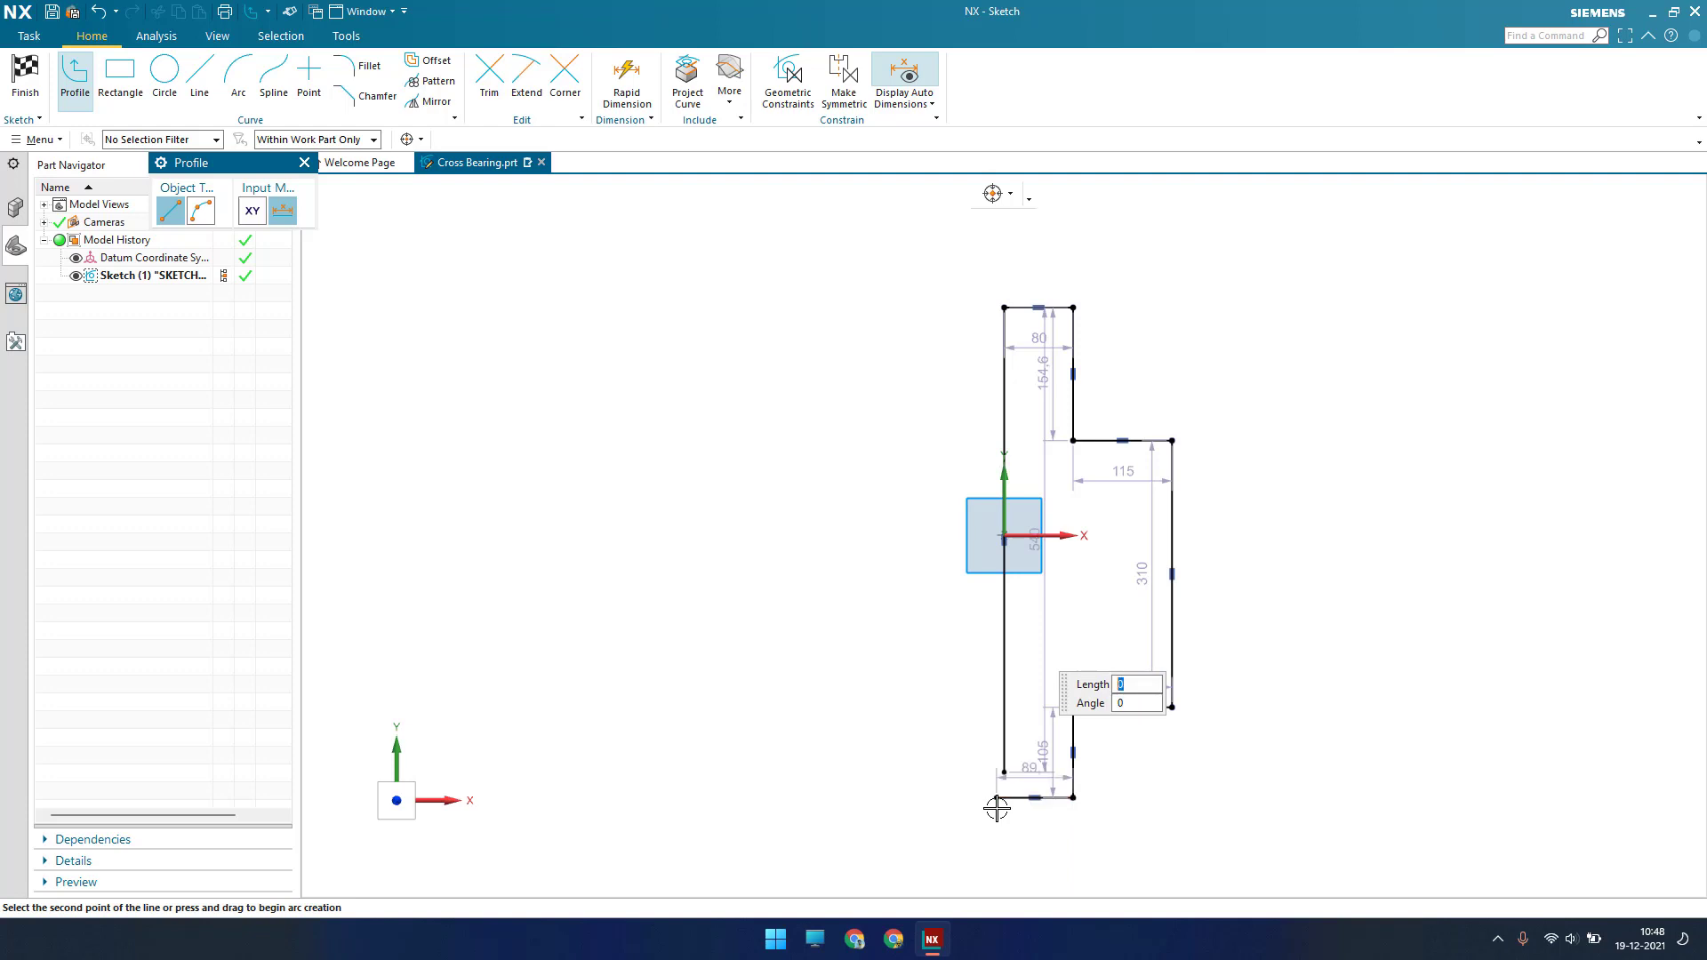
key("Escape")
left_click(916, 99)
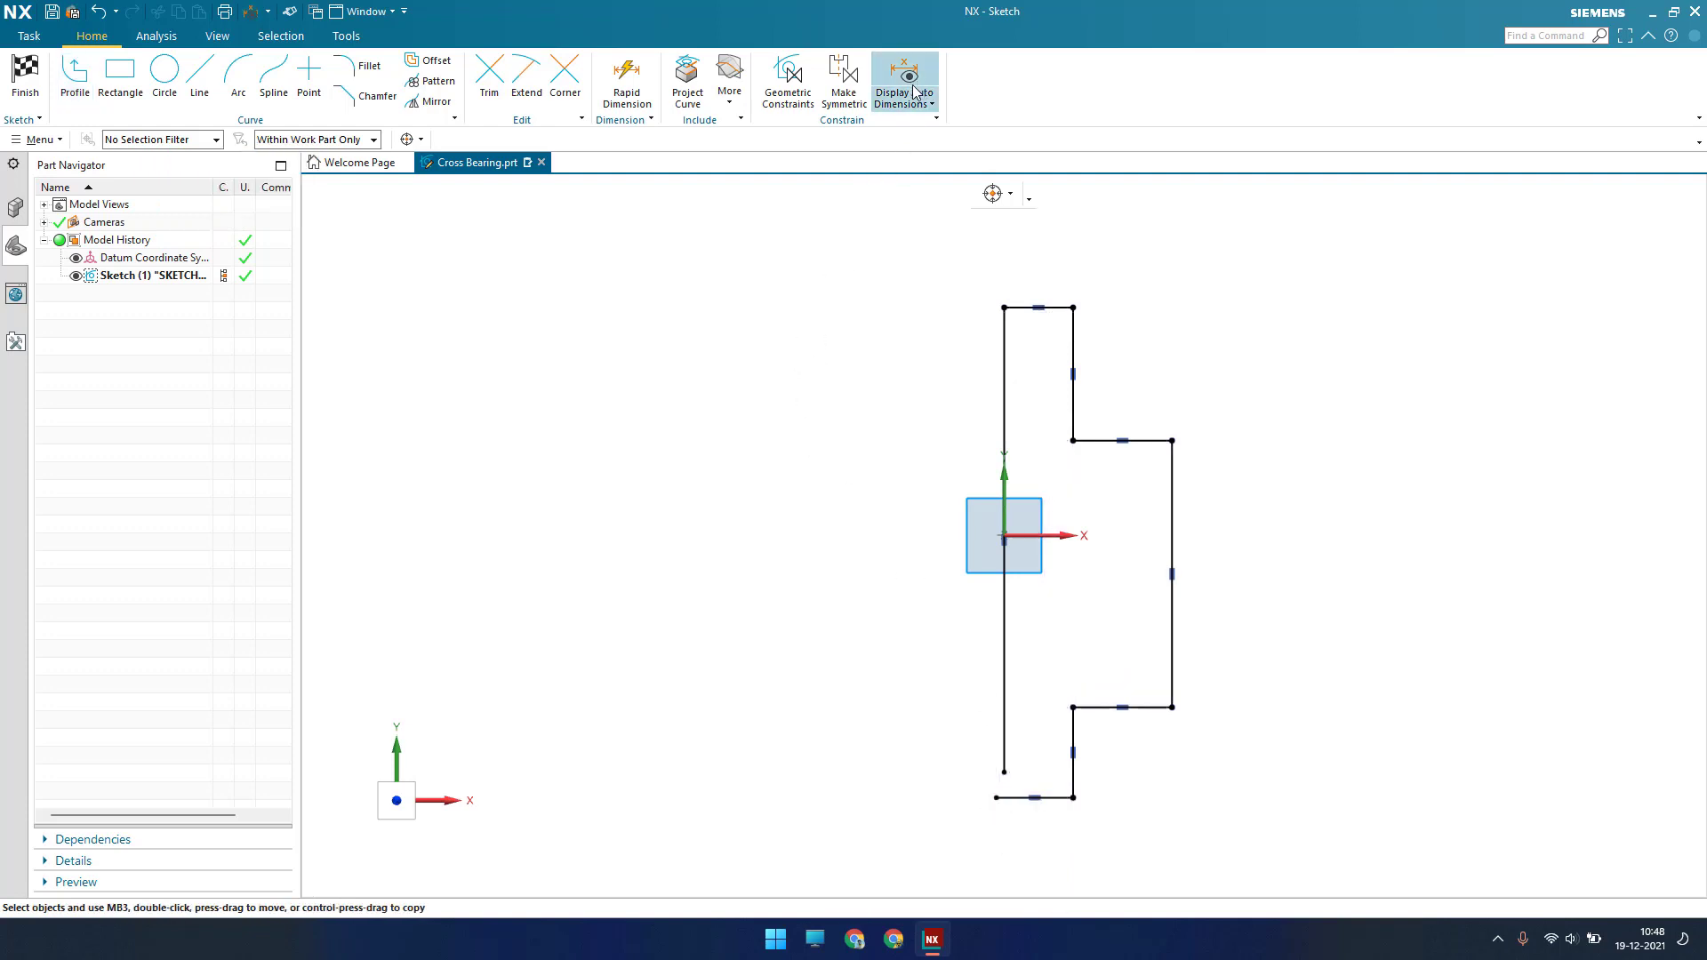
Extend the long vertical line to the bottom edge and trim the bottom edge's overhang to close the profile's corner
middle_click_drag(898, 311, 894, 285, "shift")
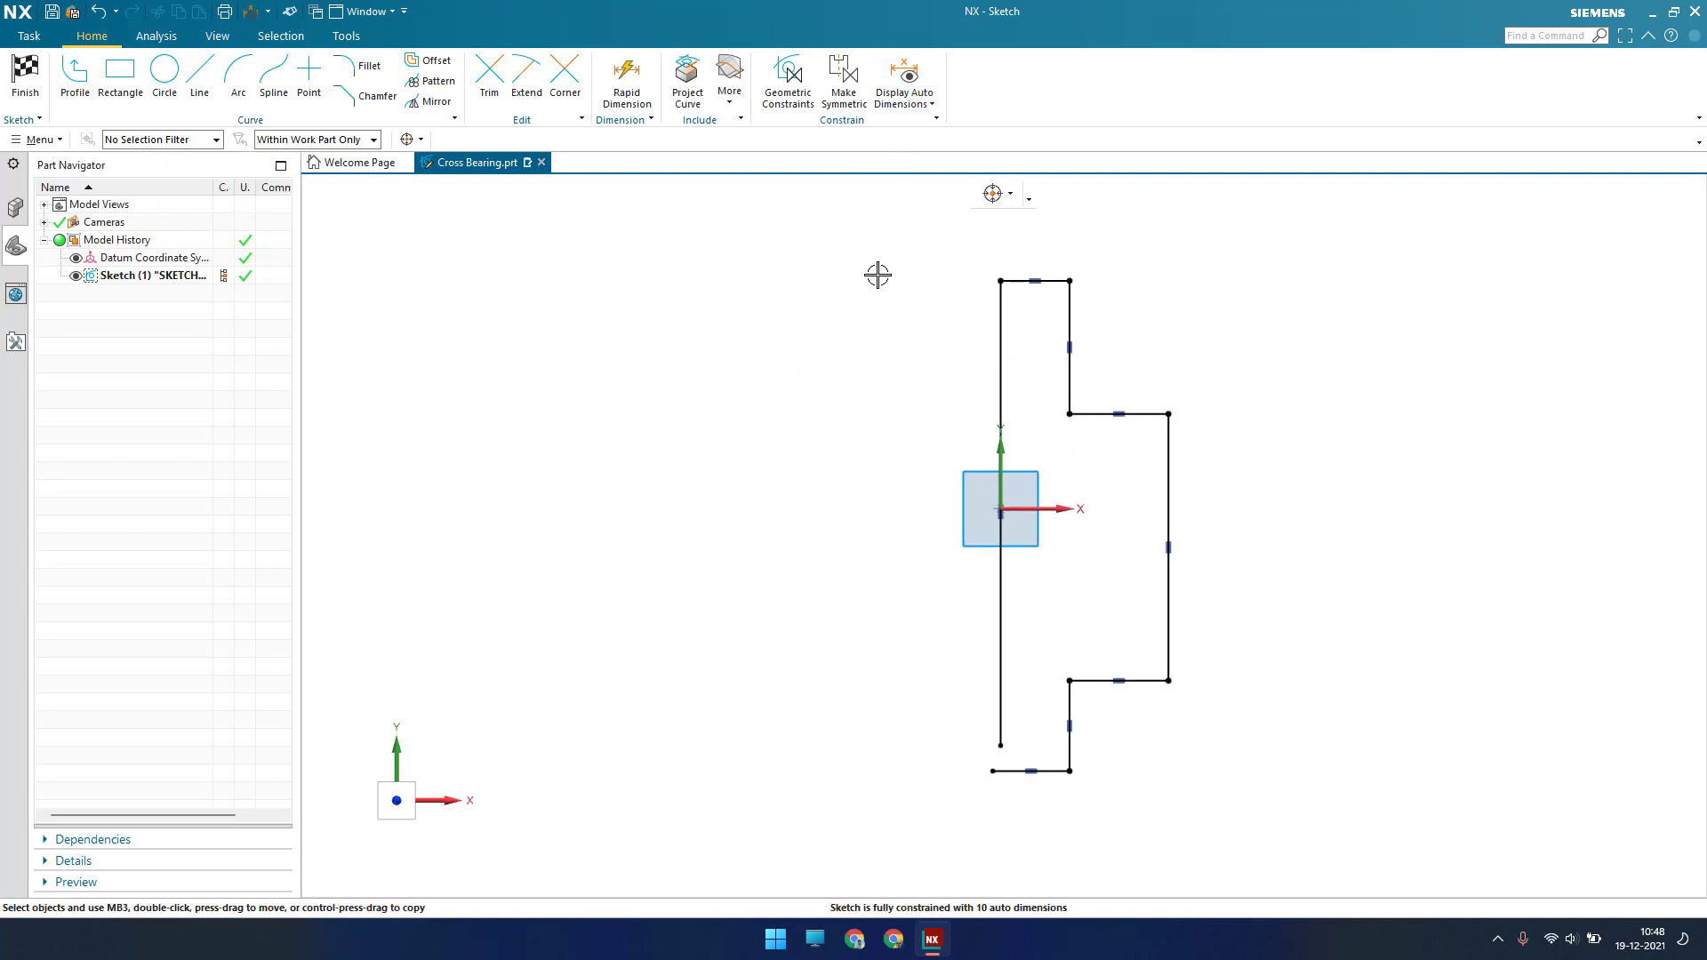
key("e")
left_click(993, 722)
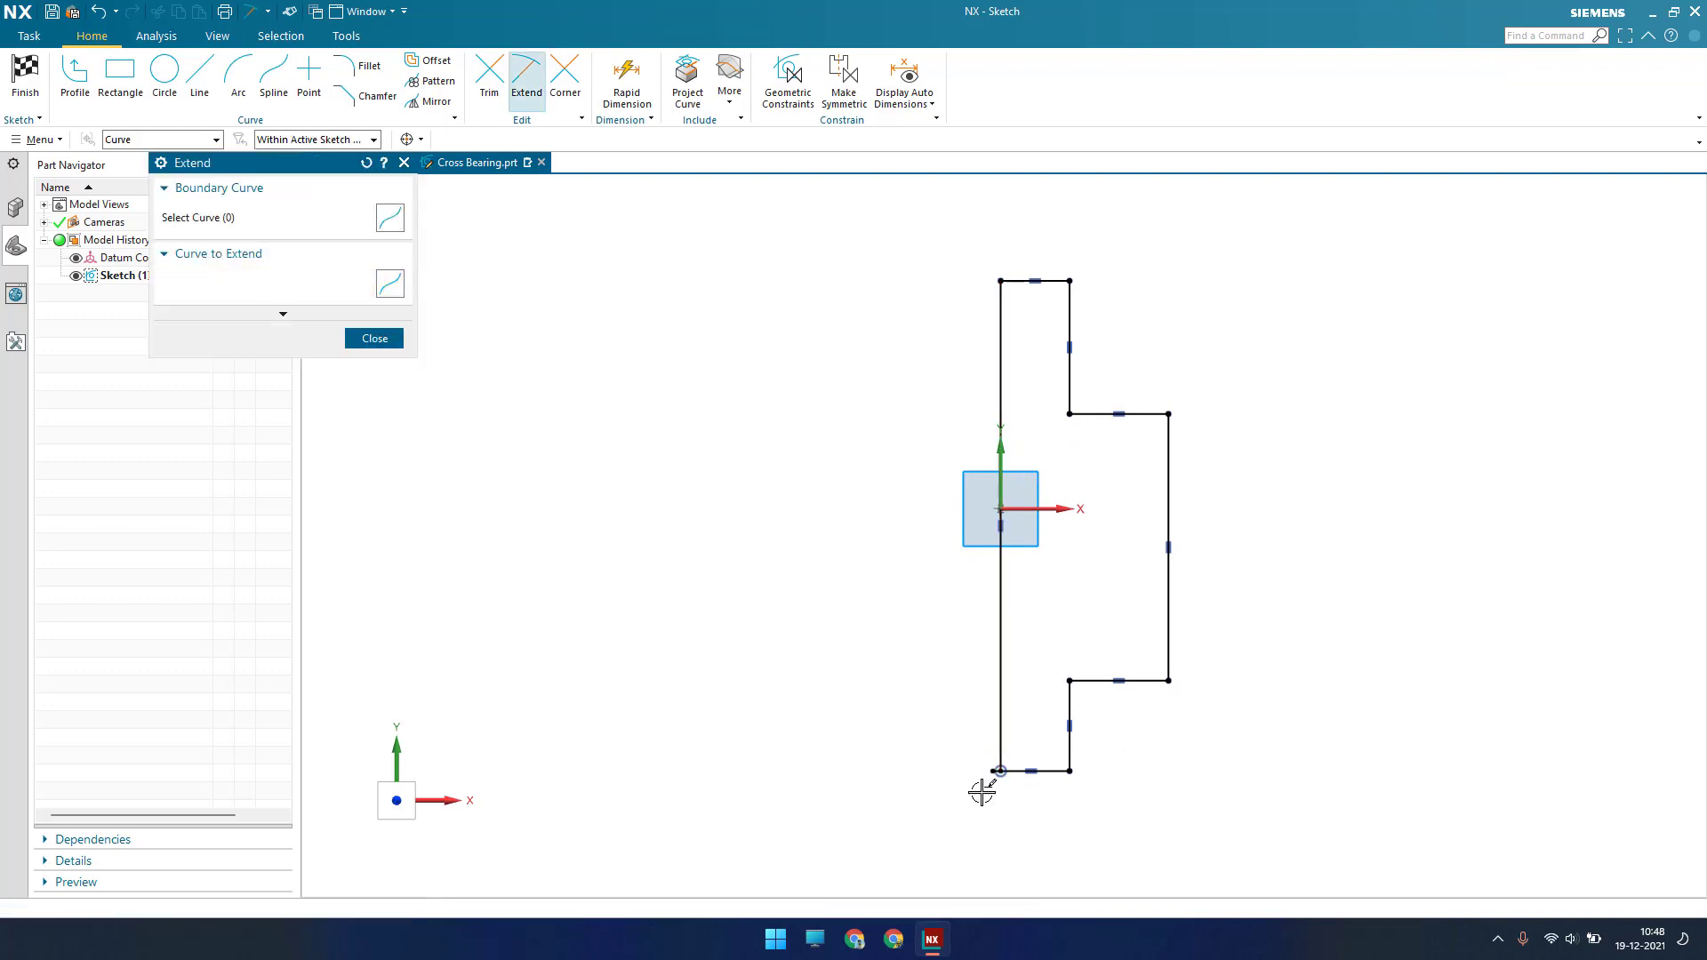
scroll(995, 784, "up", 3)
key("Escape")
key("t")
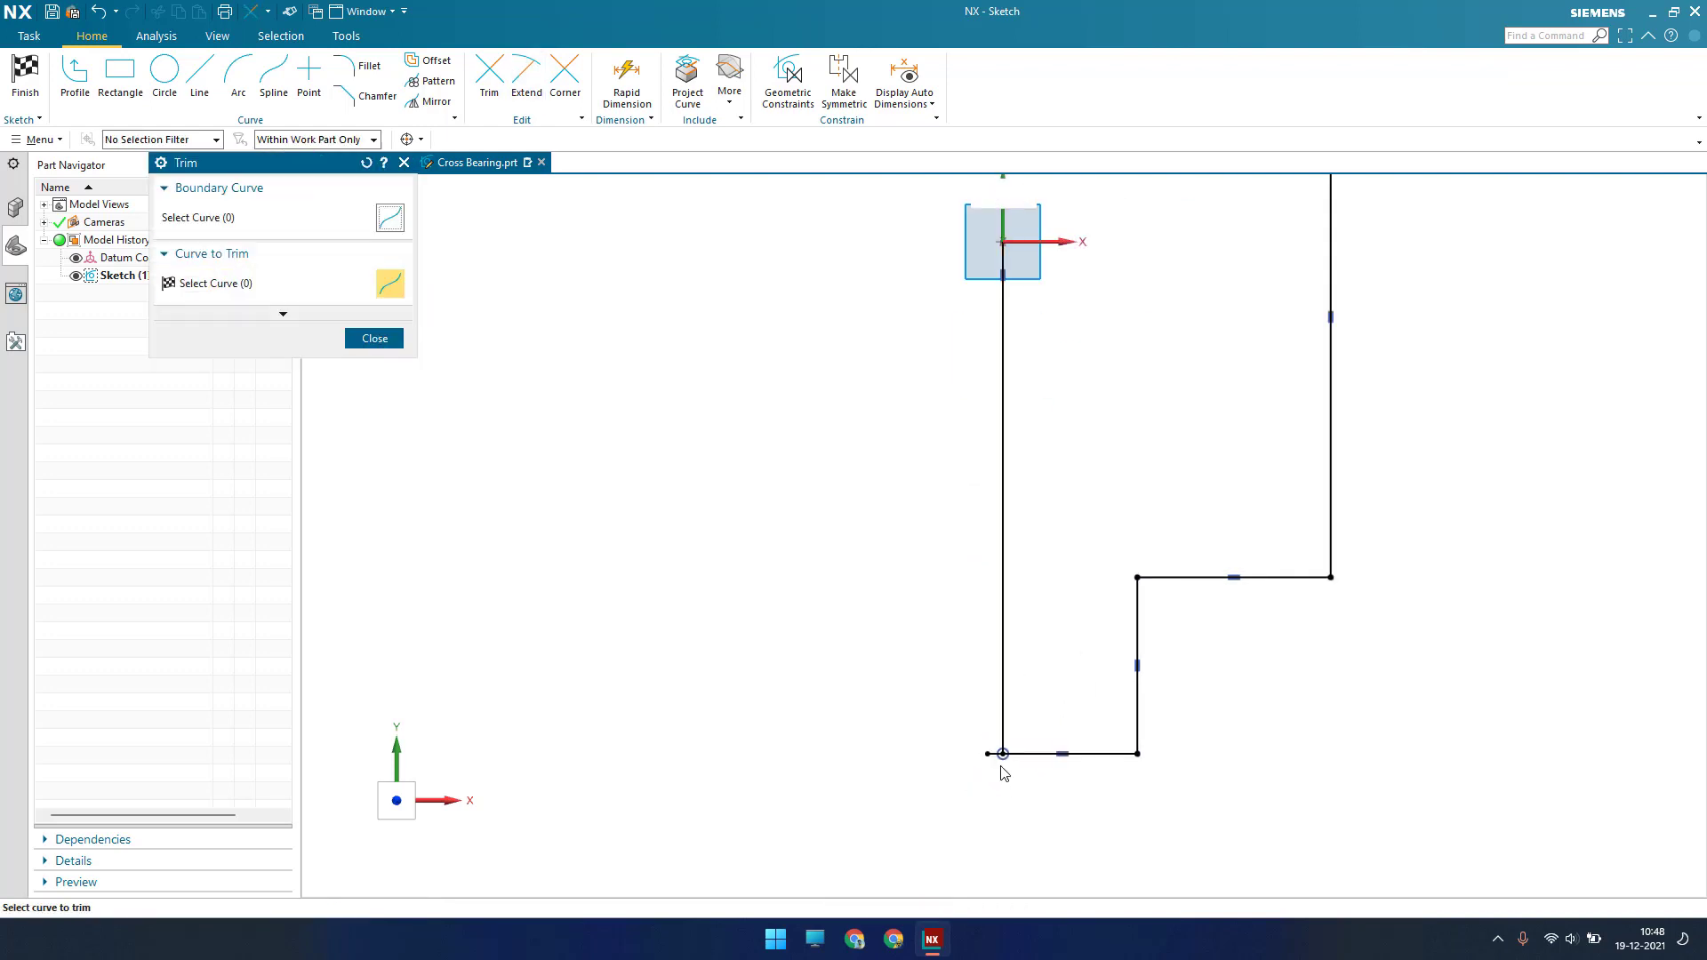
left_click(992, 753)
key("Escape")
Apply a Point on Curve constraint aligning the lower inner corner of the projection with the upper inner vertical edge
scroll(901, 544, "down", 3)
middle_click_drag(902, 470, 903, 618, "shift")
key("c")
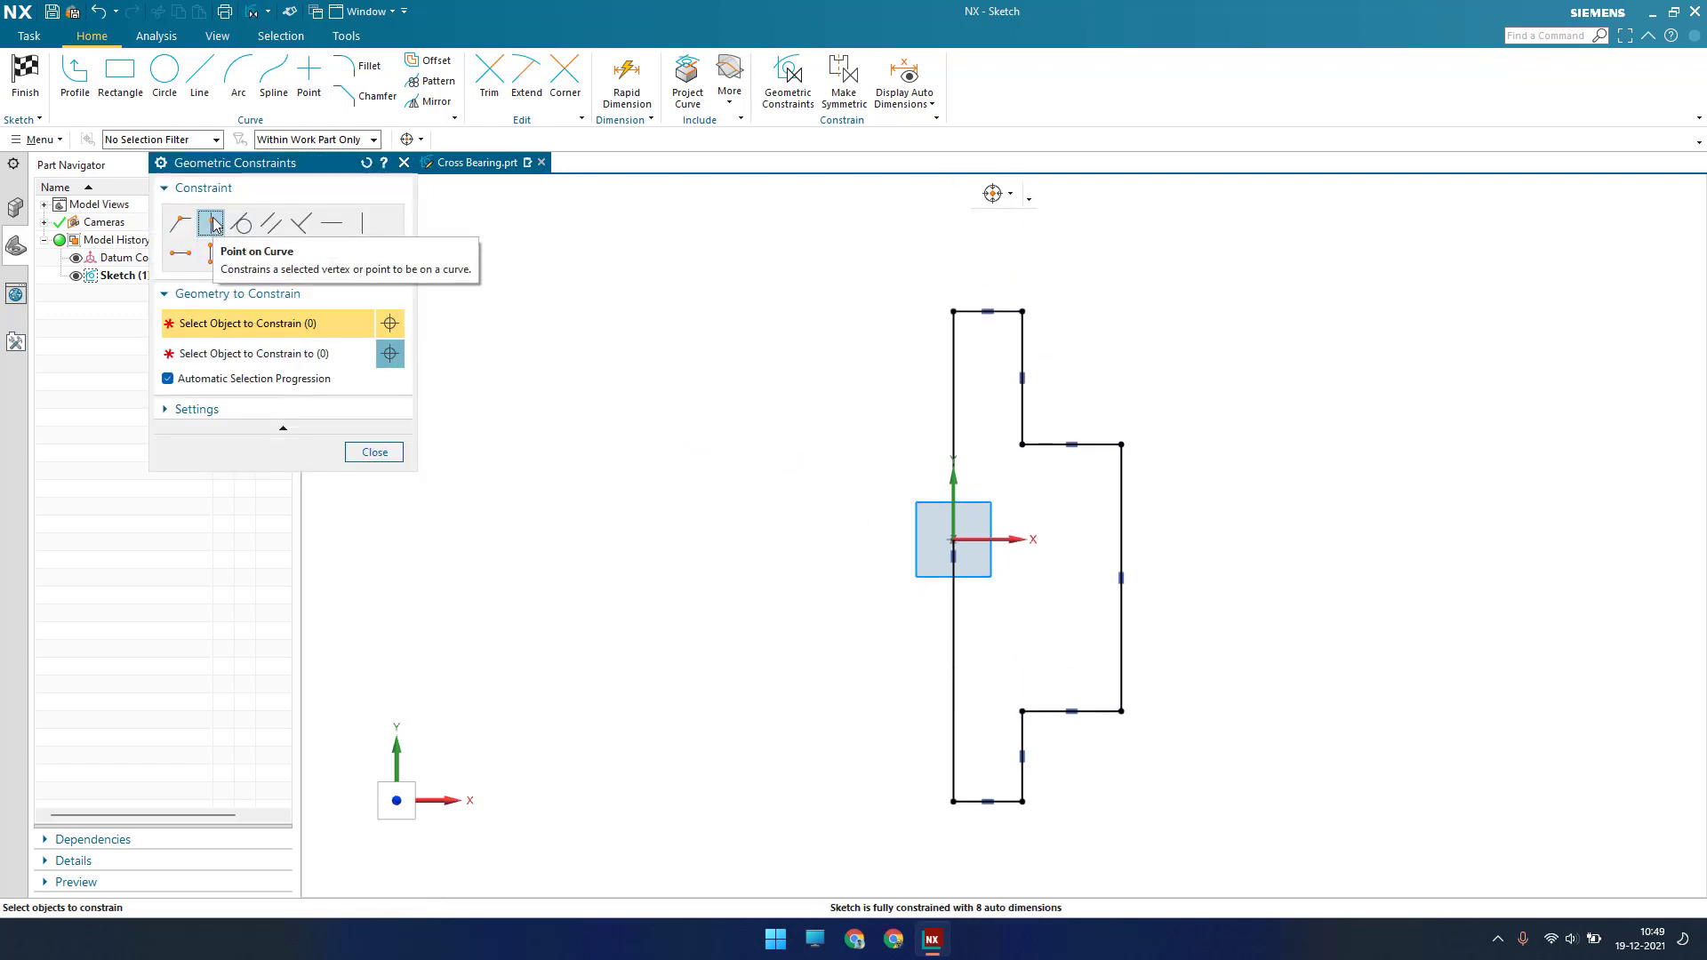
left_click(1022, 711)
left_click(1022, 421)
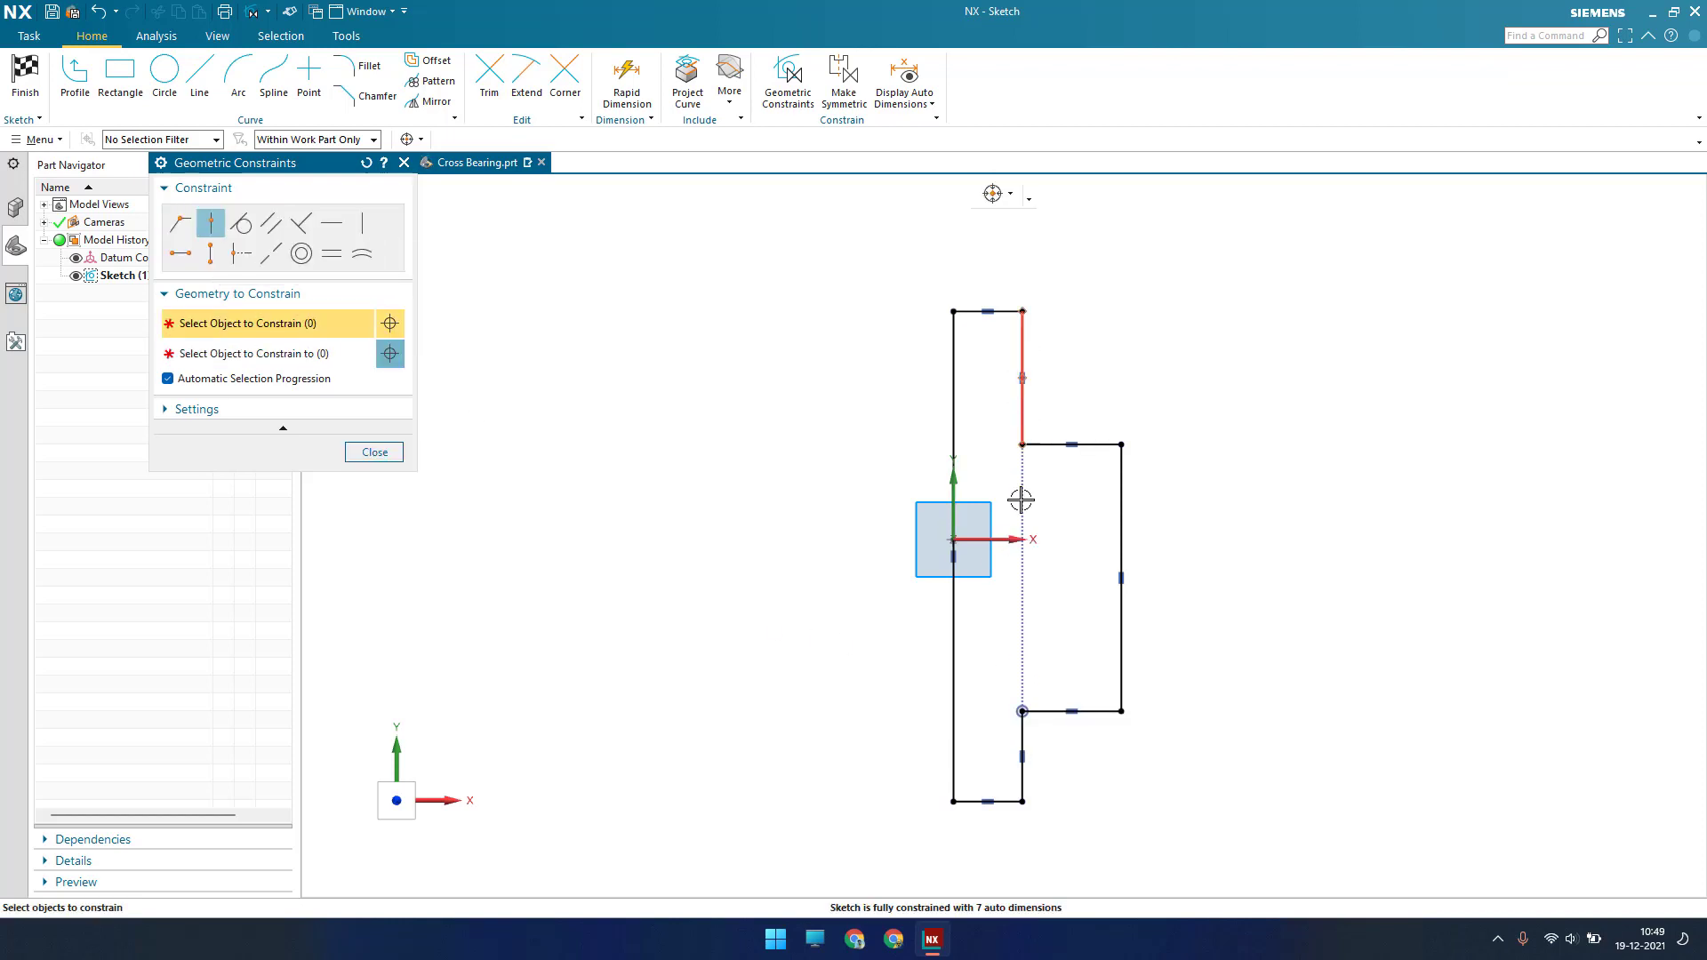
left_click(374, 452)
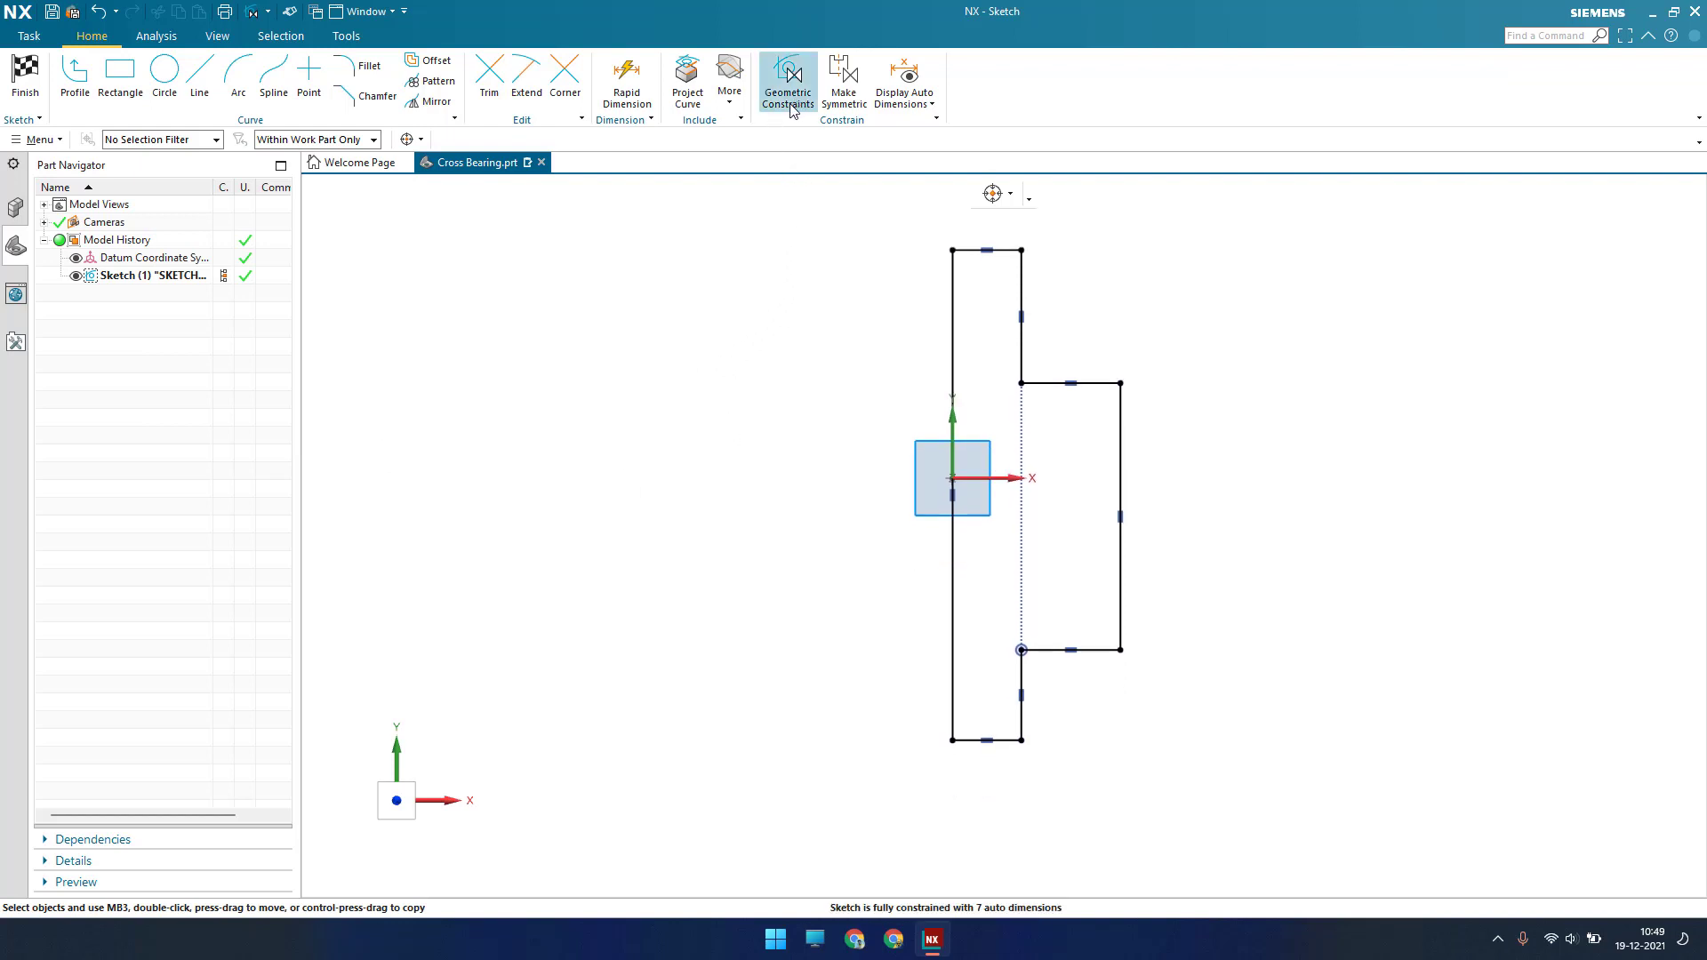
Make the profile's top and bottom edges, and the projection's two horizontal edges, symmetric about the X axis
left_click(843, 105)
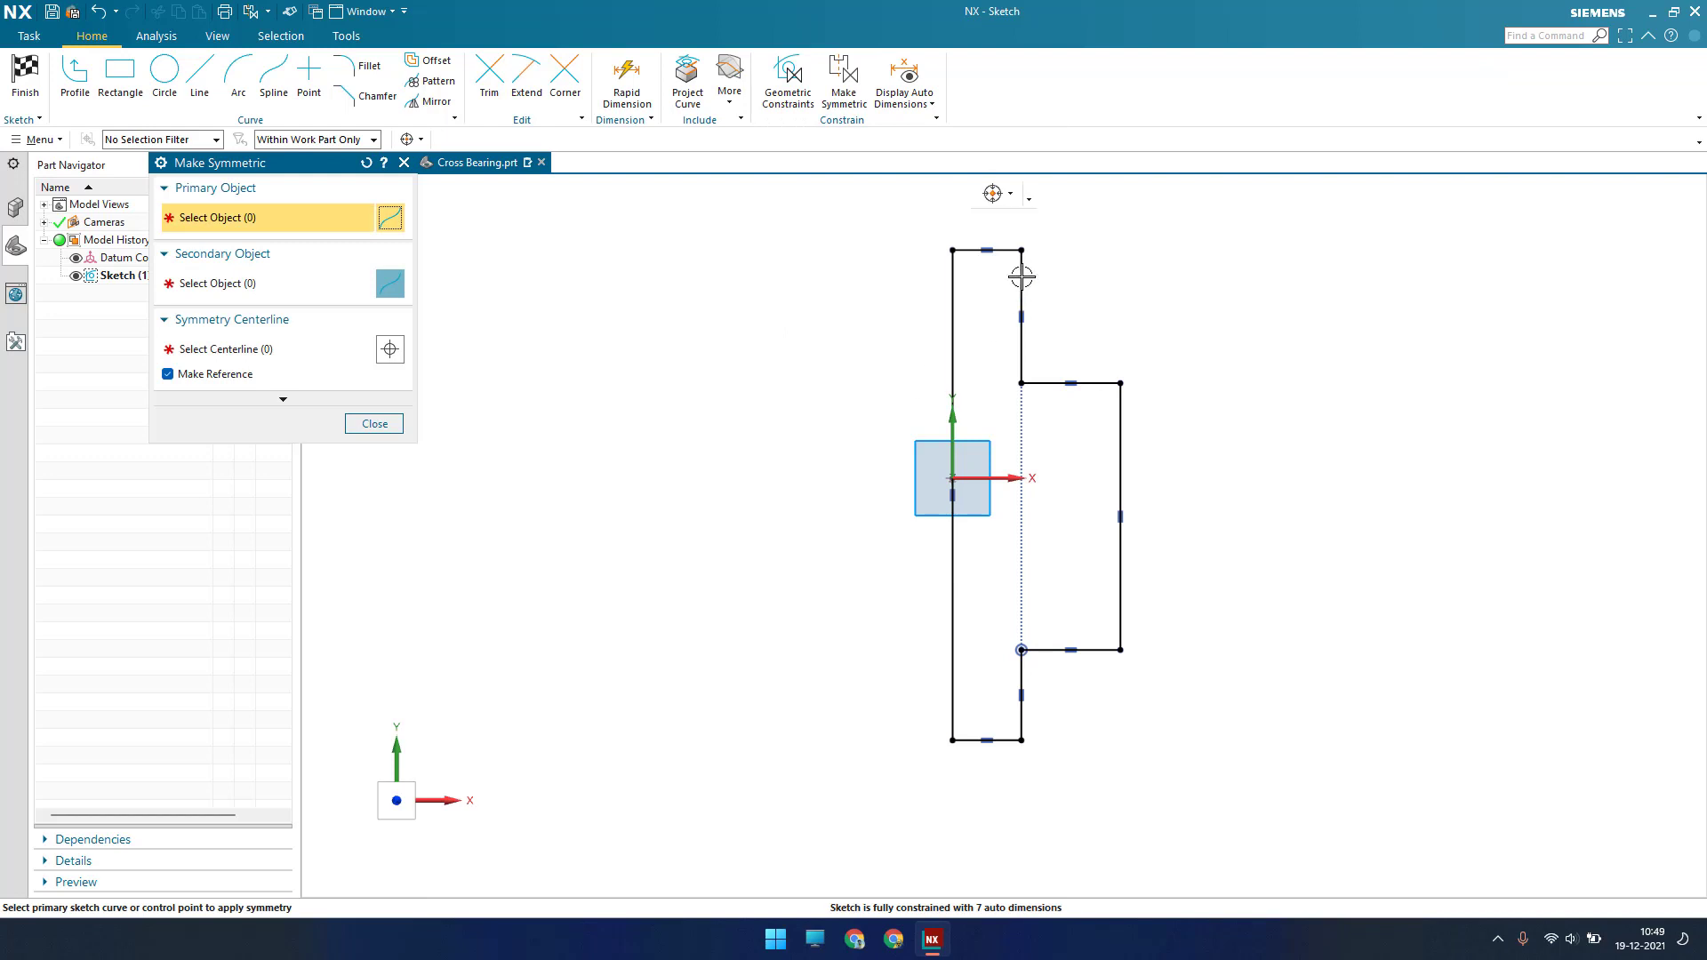
left_click(1012, 249)
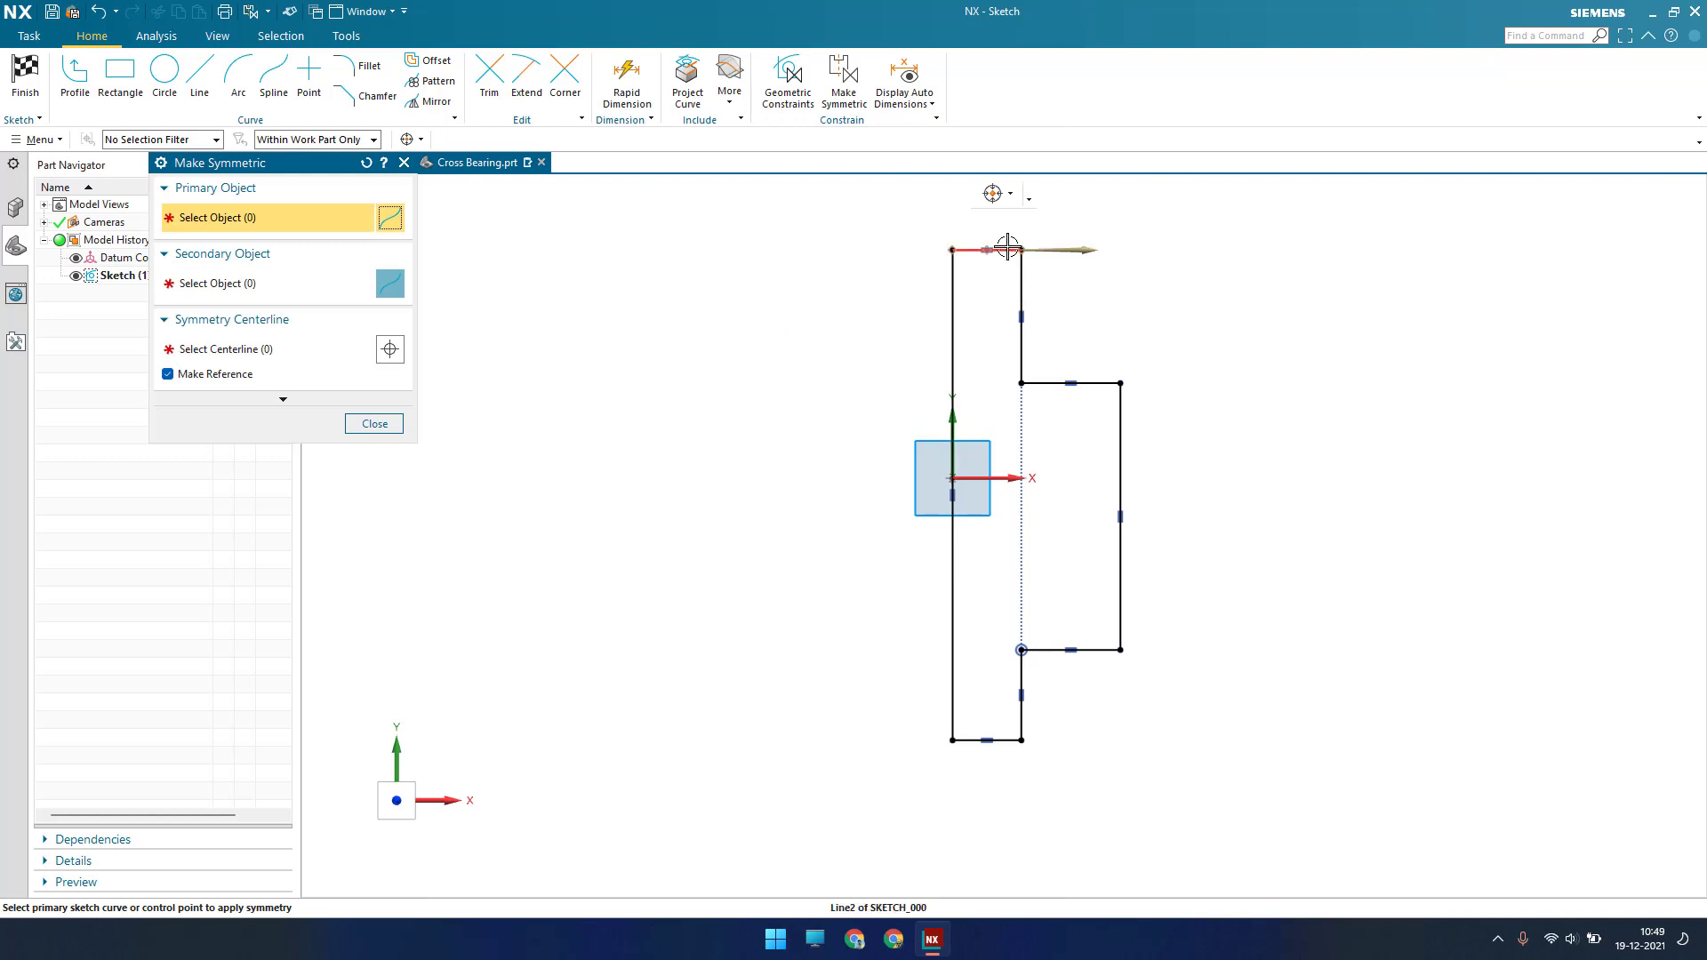
left_click(1009, 741)
left_click(1005, 479)
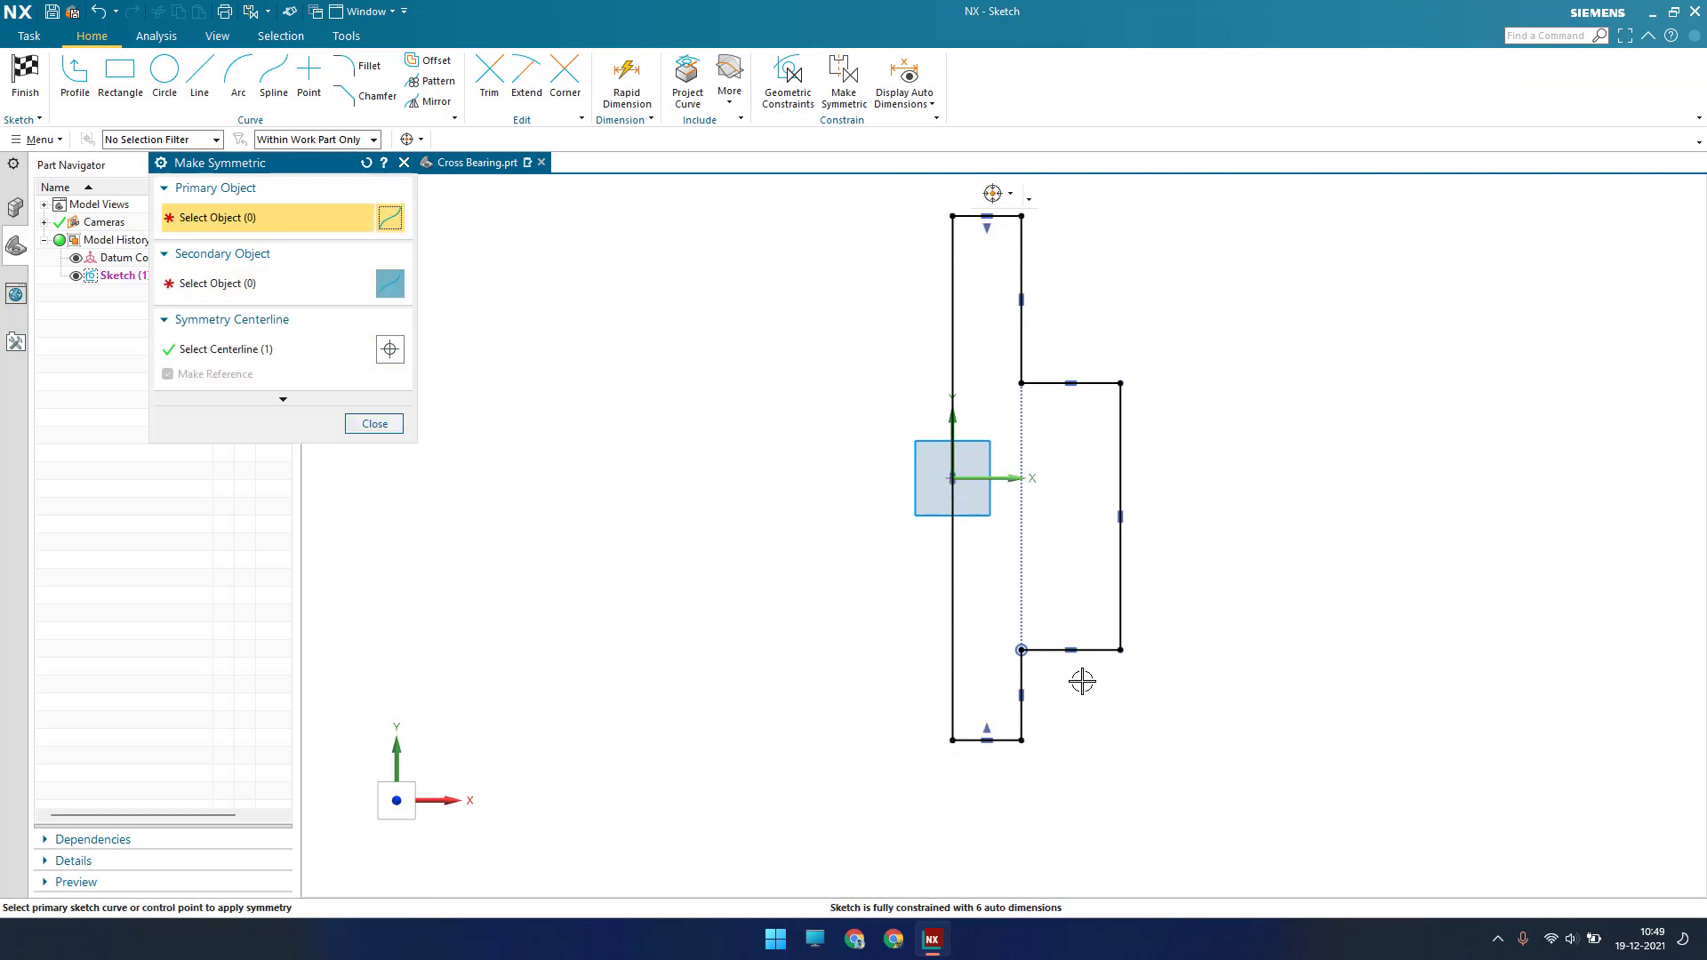
left_click(1104, 655)
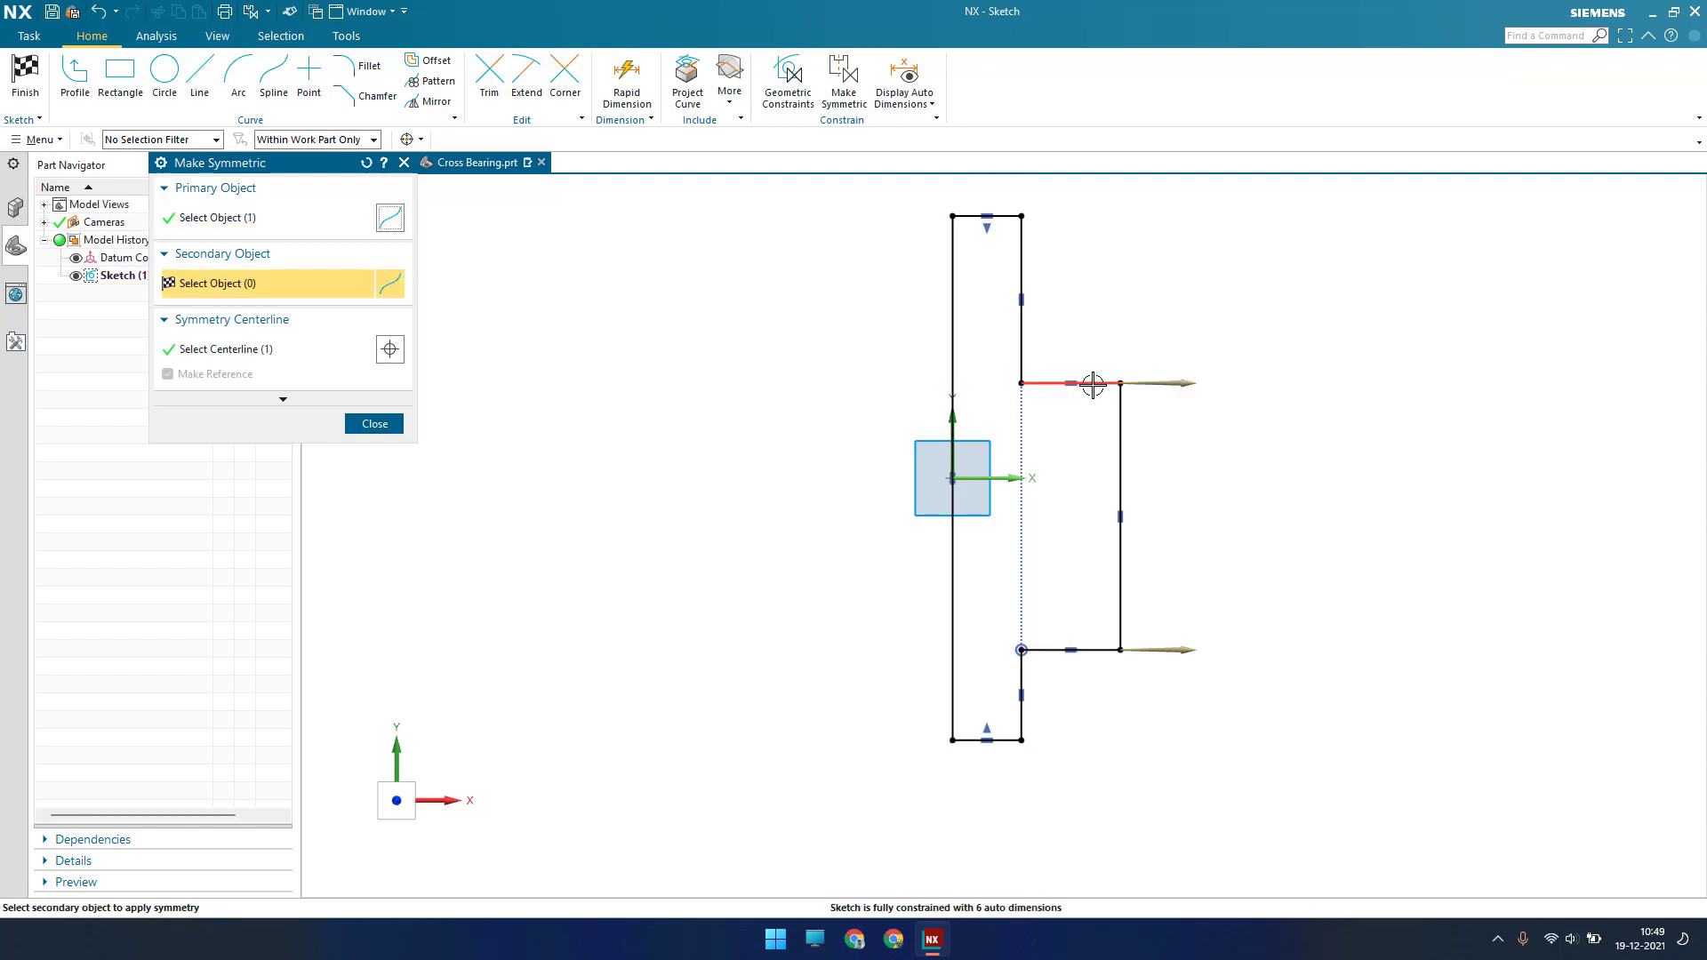
left_click(1093, 384)
left_click(374, 424)
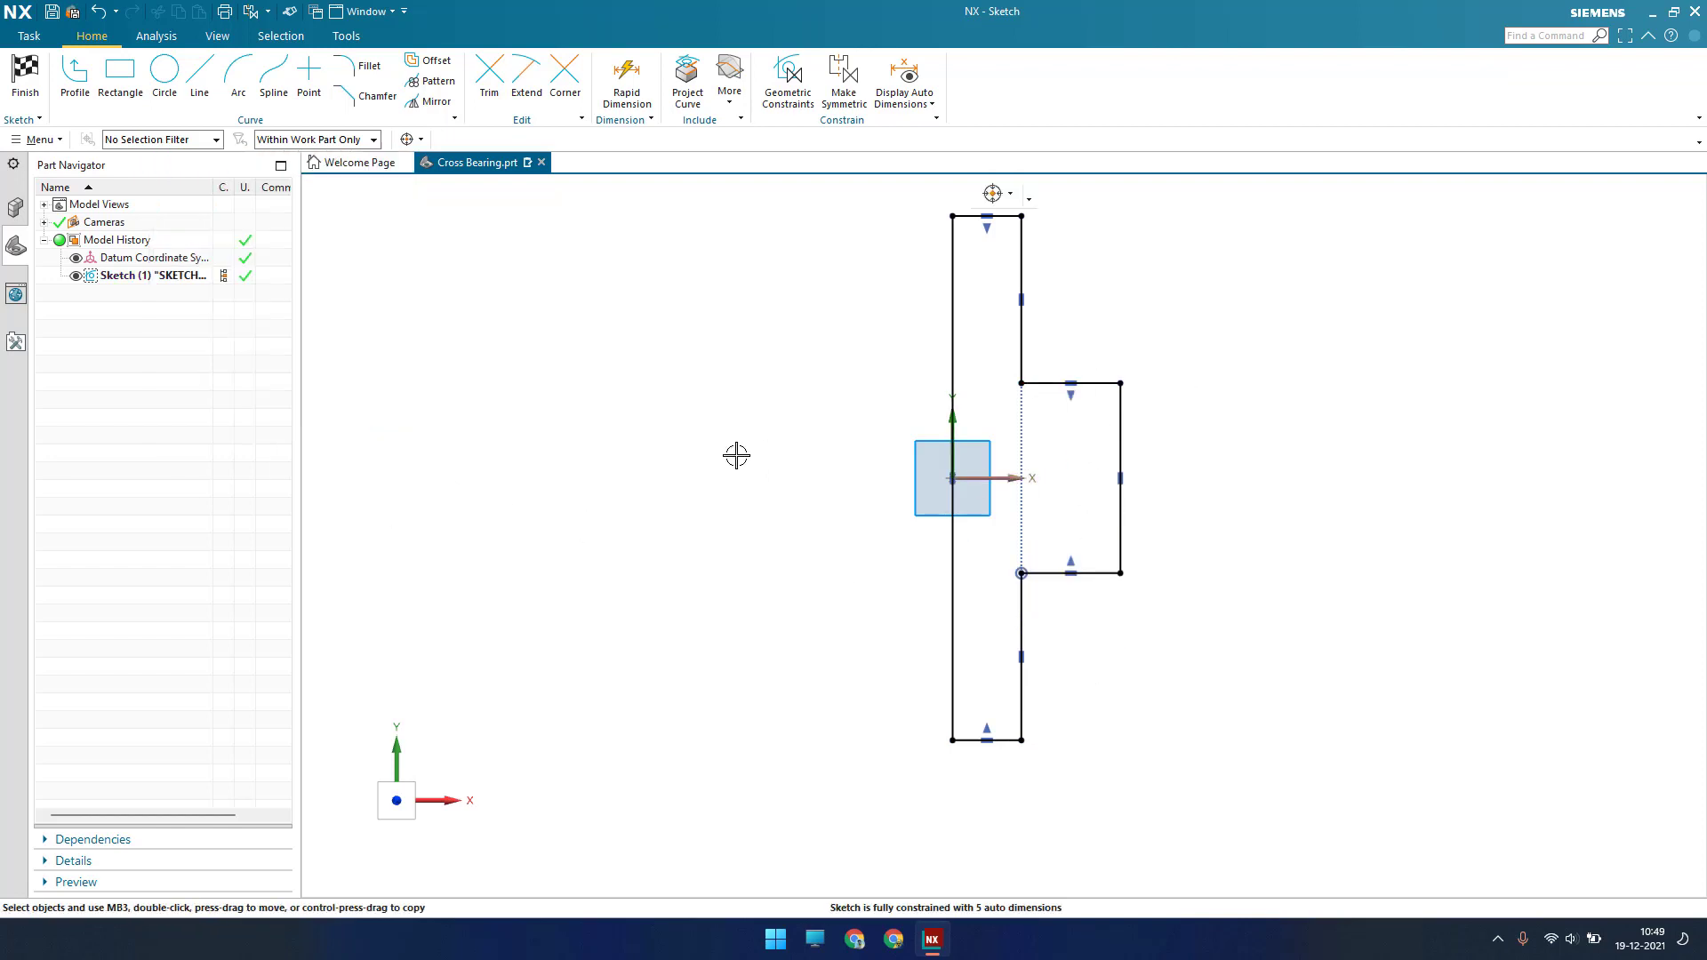
Move the long vertical edge off the Y axis to widen the profile, and constrain its lower endpoint onto the Y axis
left_click_drag(947, 641, 898, 563)
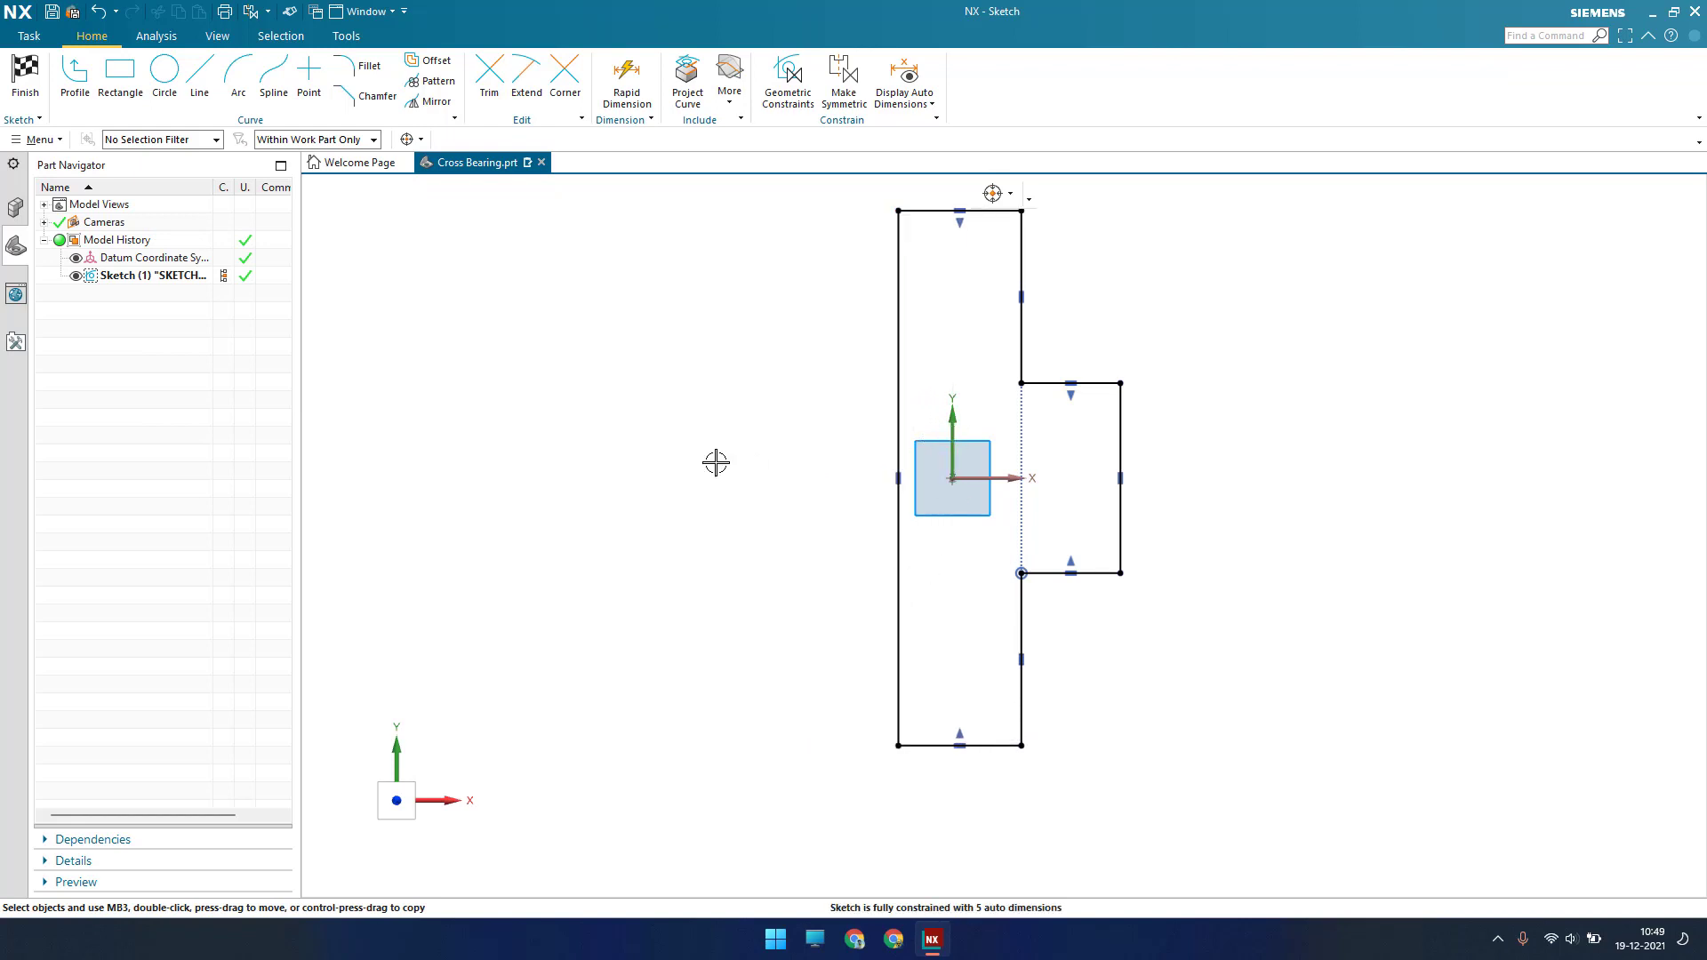
key("c")
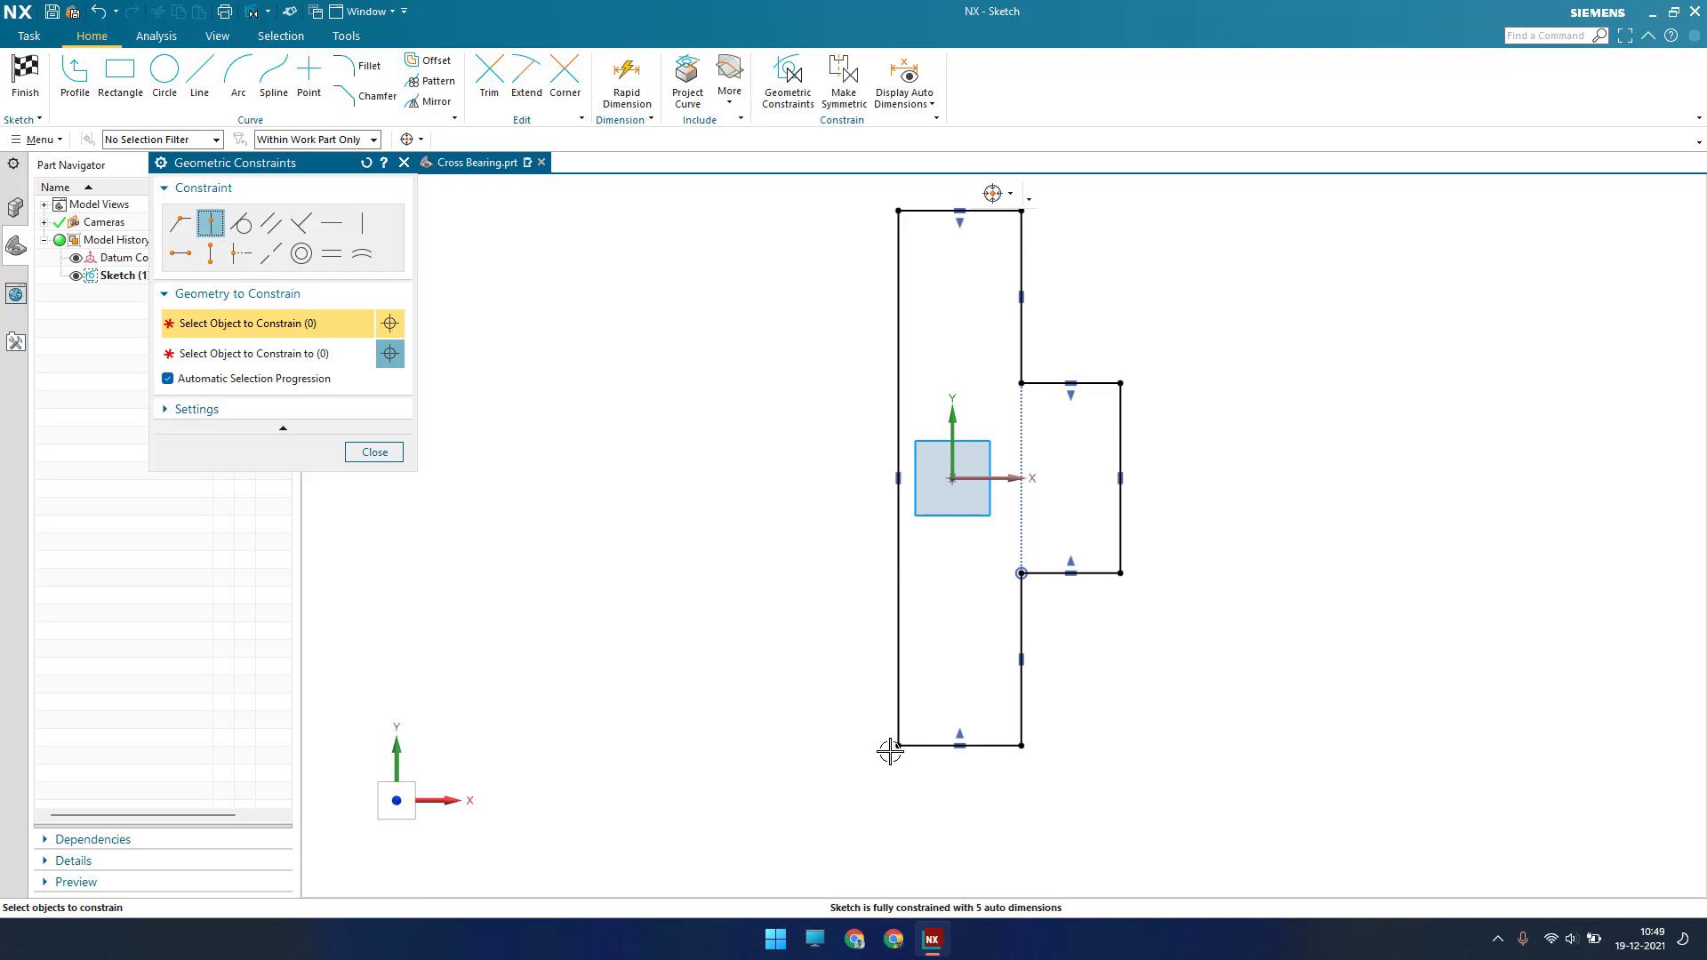
left_click(891, 749)
left_click(950, 443)
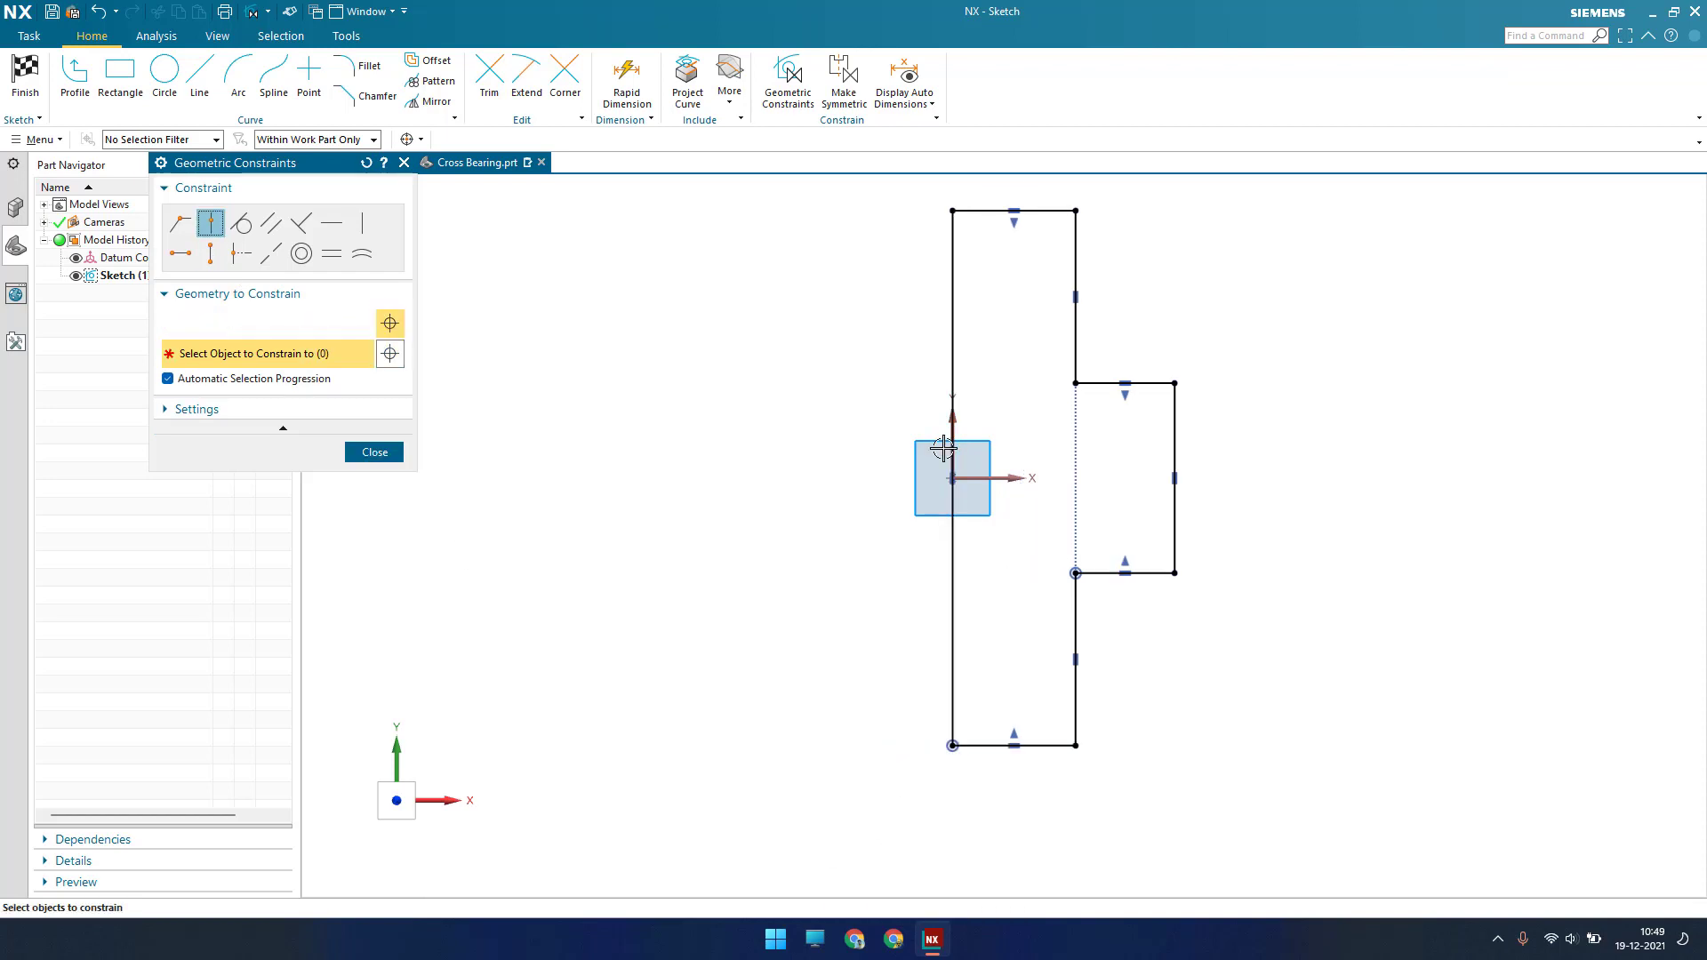
key("Escape")
Dimension the long vertical edge on the Y axis and set its length to 254.1 mm
scroll(898, 504, "down", 1)
scroll(897, 504, "down", 1)
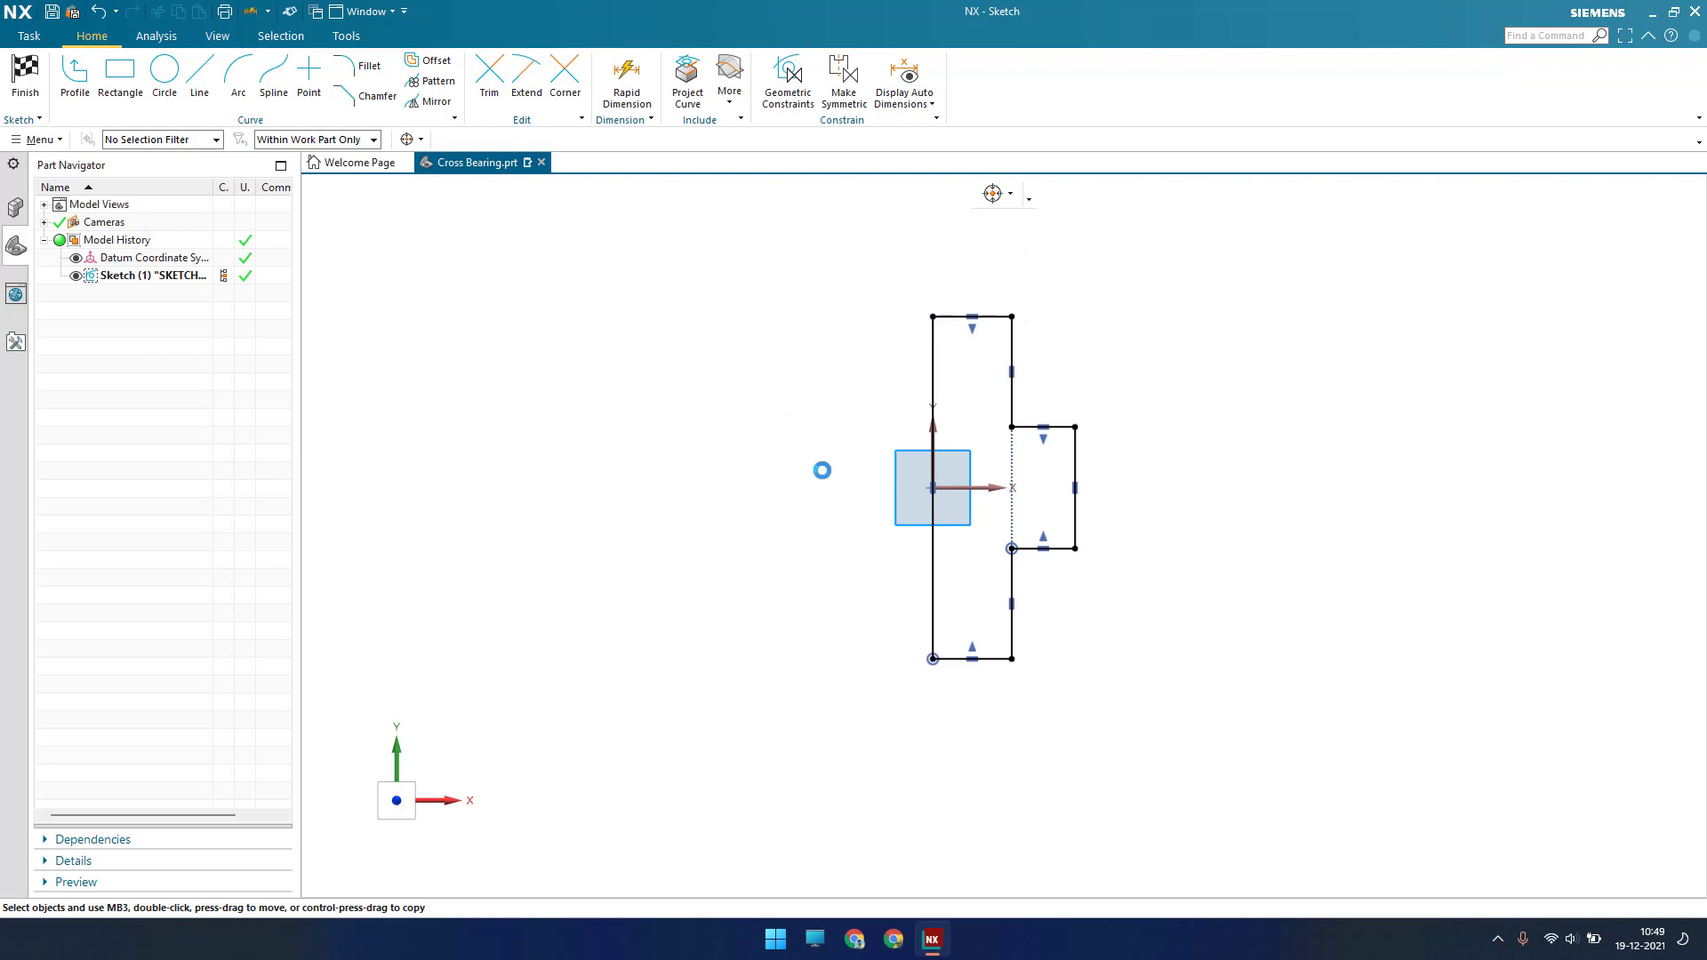
key("d")
left_click(933, 365)
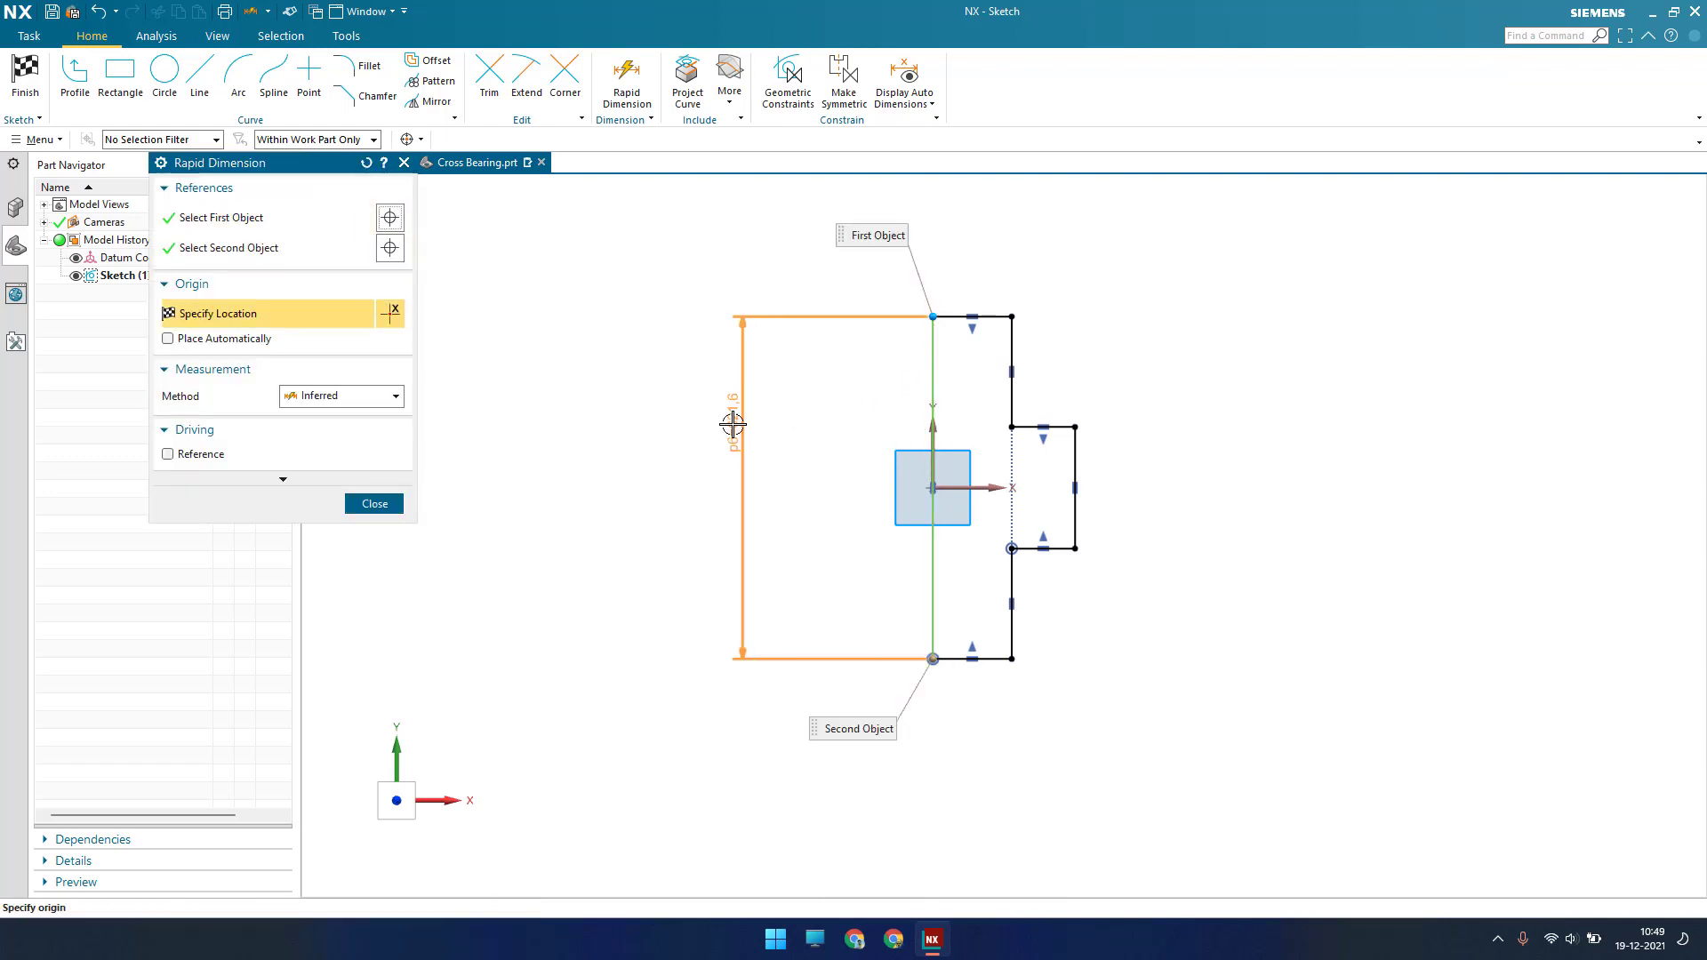
left_click(732, 423)
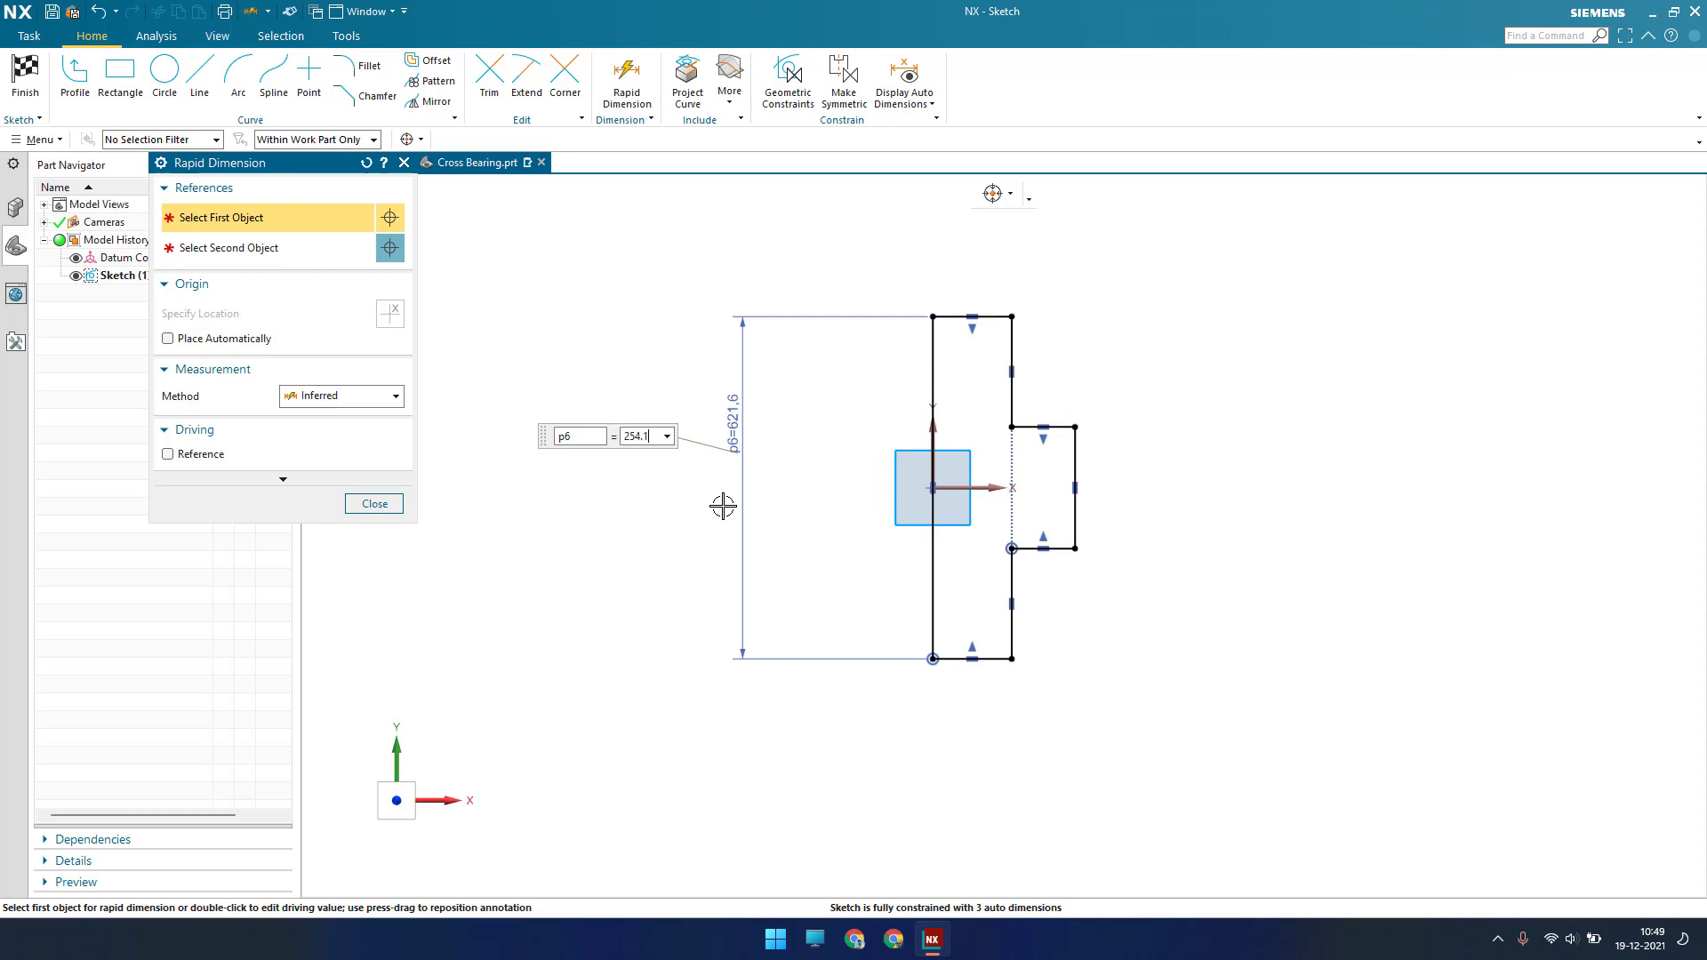
type("254.1")
key("Return")
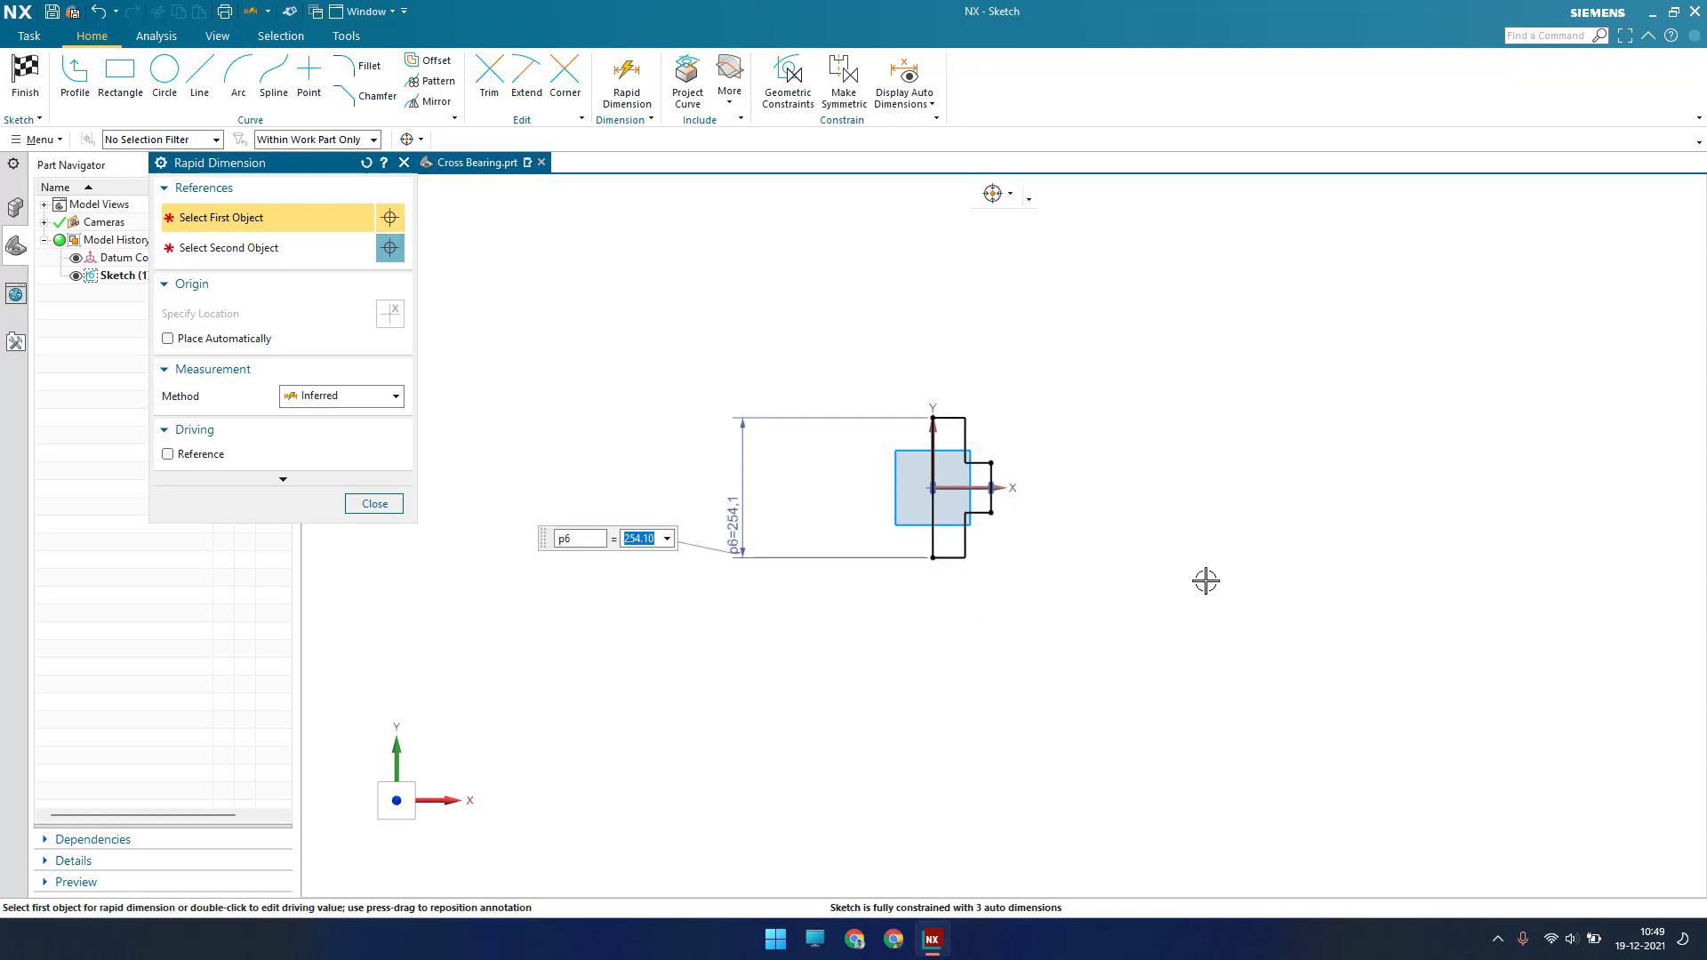
Dimension the projection's outer vertical edge and set its length to 147.8 mm
scroll(827, 477, "up", 7)
scroll(762, 476, "down", 3)
scroll(1135, 483, "up", 3)
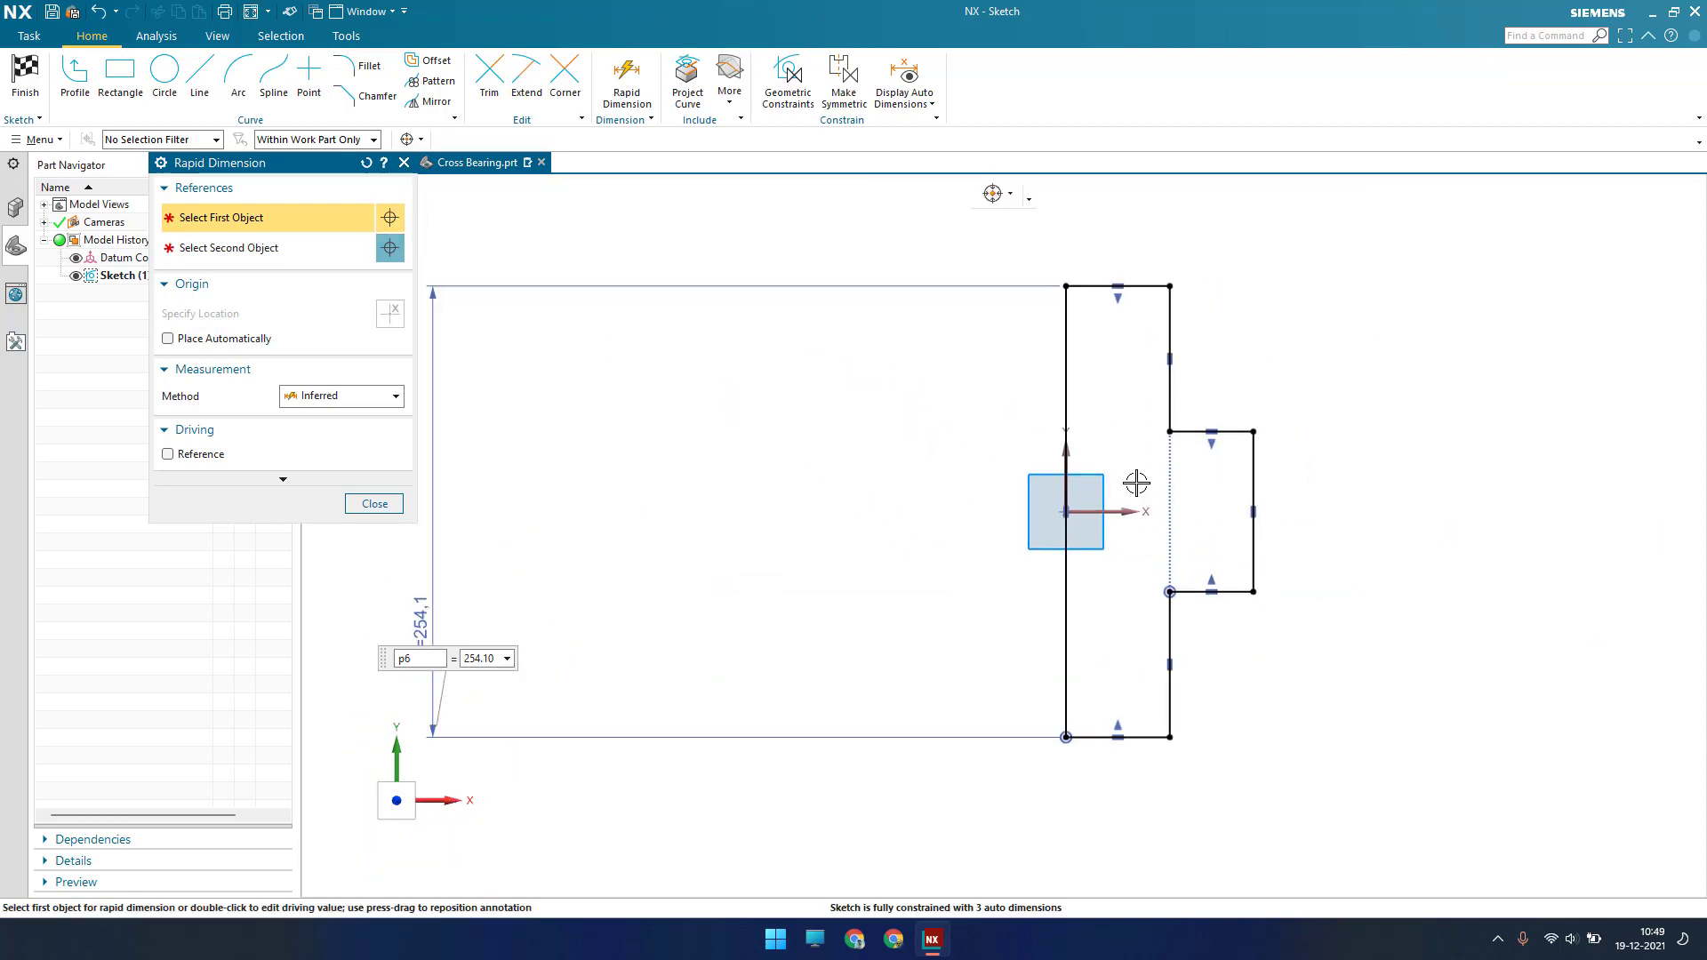
scroll(1137, 484, "down", 2)
scroll(1475, 503, "up", 2)
left_click(1128, 442)
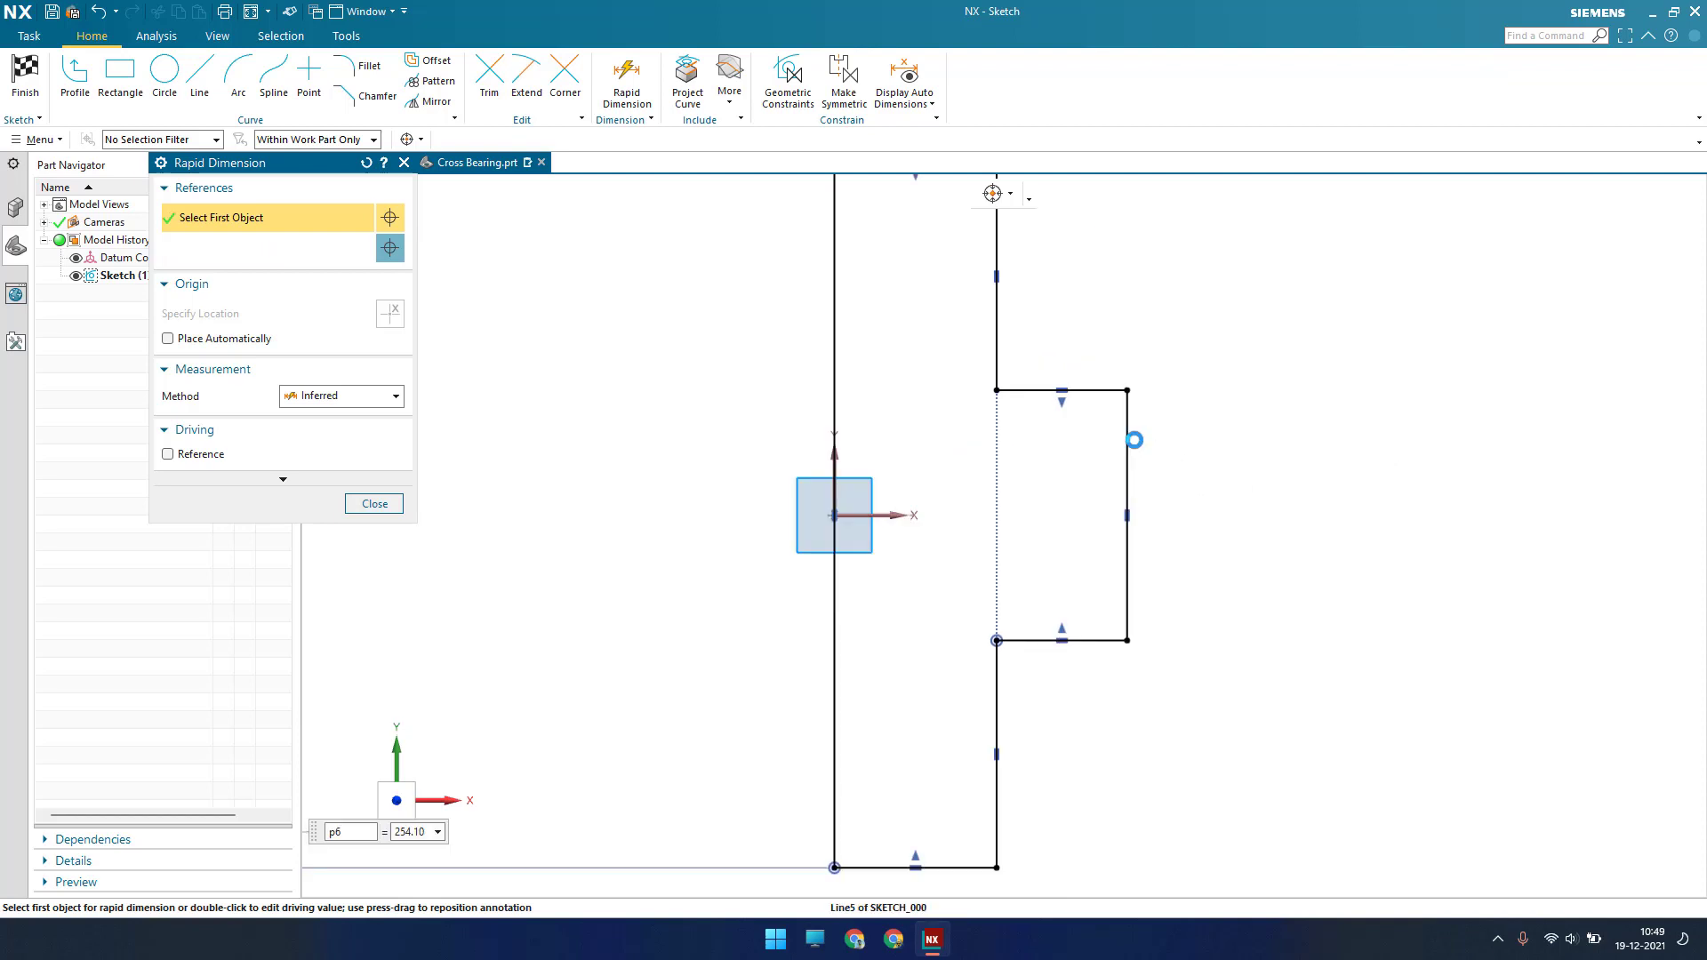
left_click(1286, 483)
type("14")
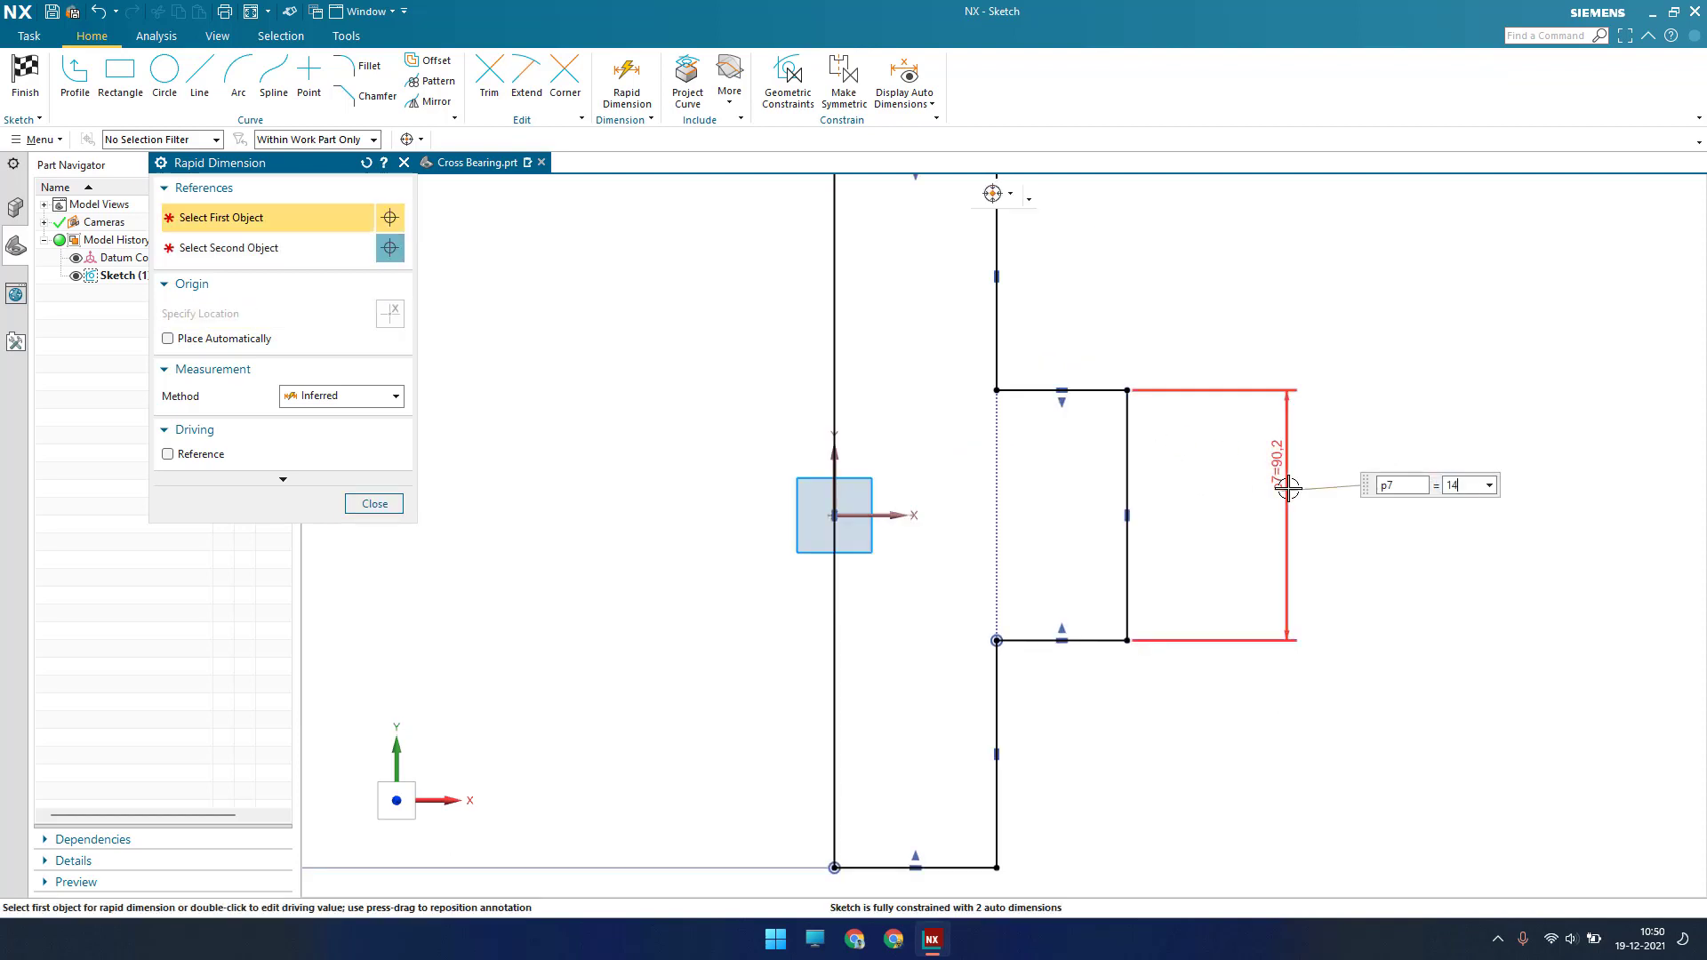
type("7.8")
key("Return")
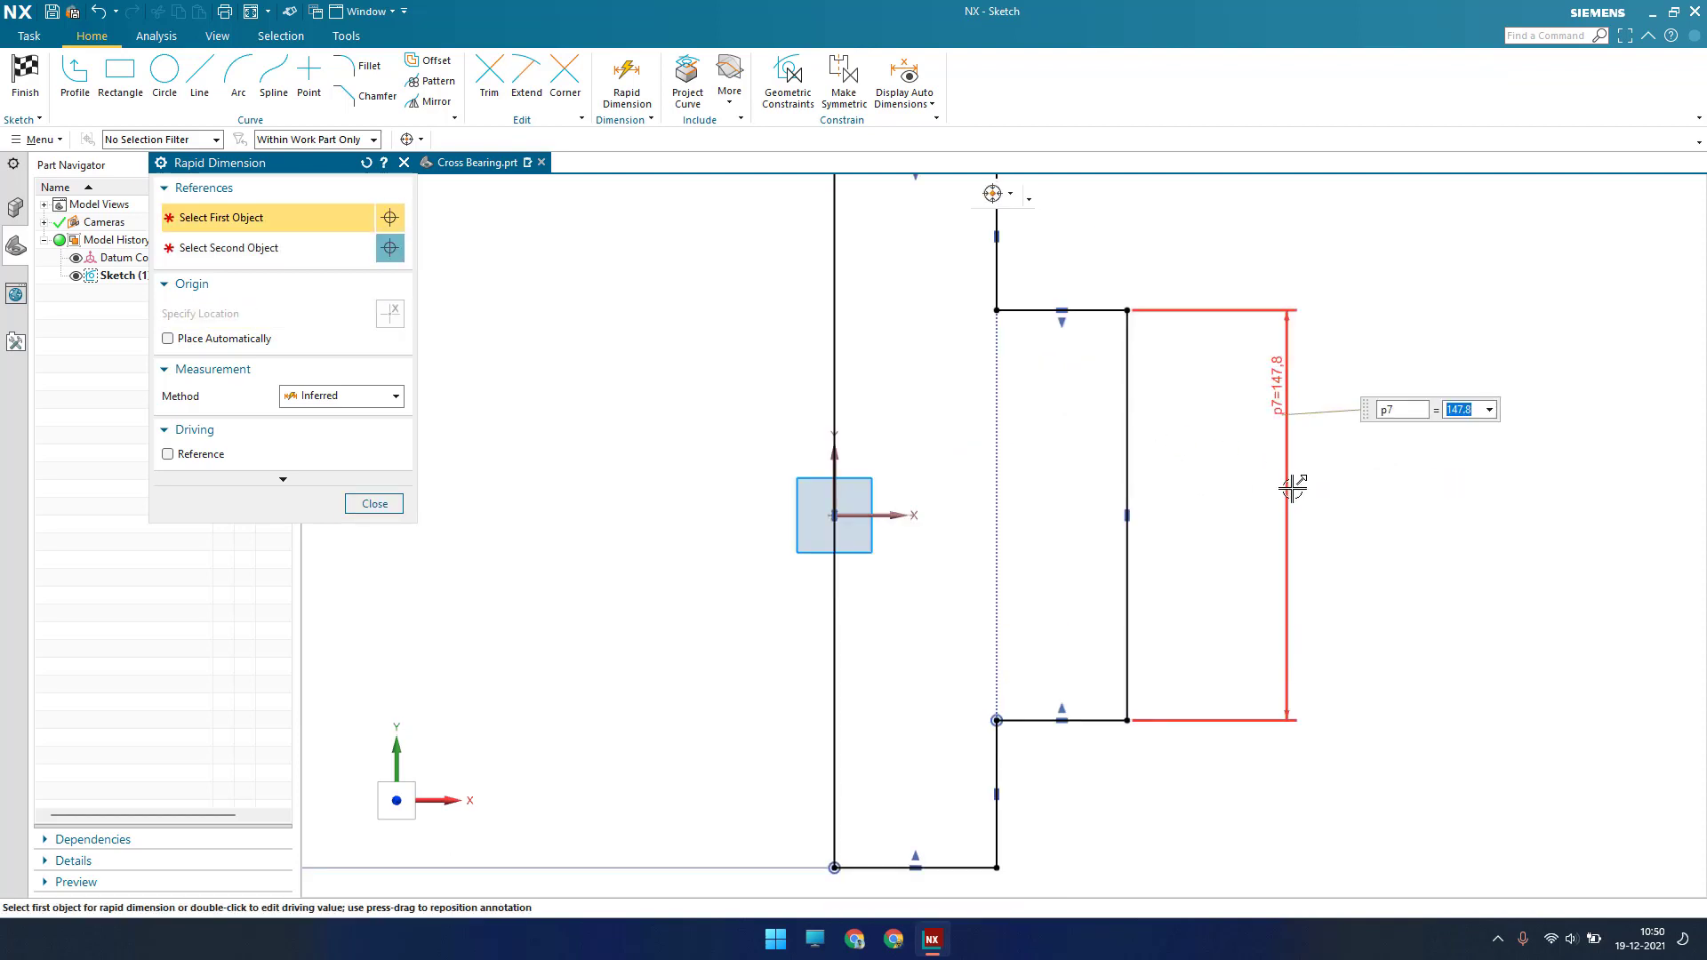
Dimension the horizontal distance between the long vertical edge and the projection's outer edge, and set it to 44.55 mm
scroll(1204, 427, "down", 2)
left_click(1153, 563)
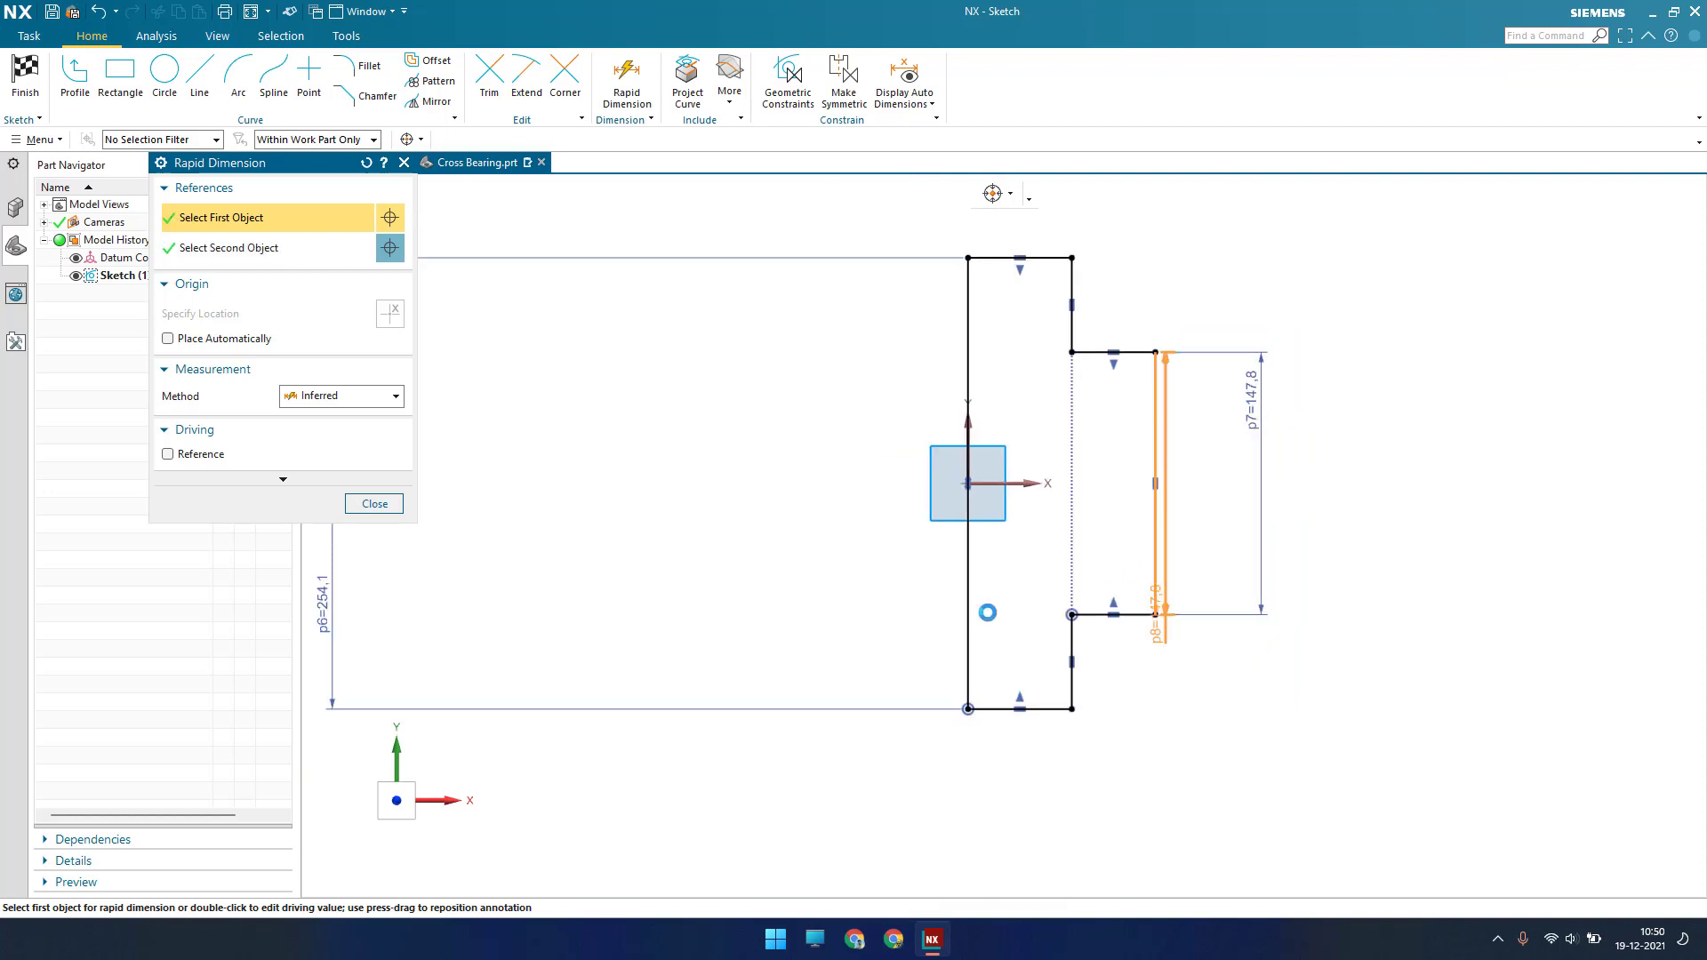
left_click(967, 600)
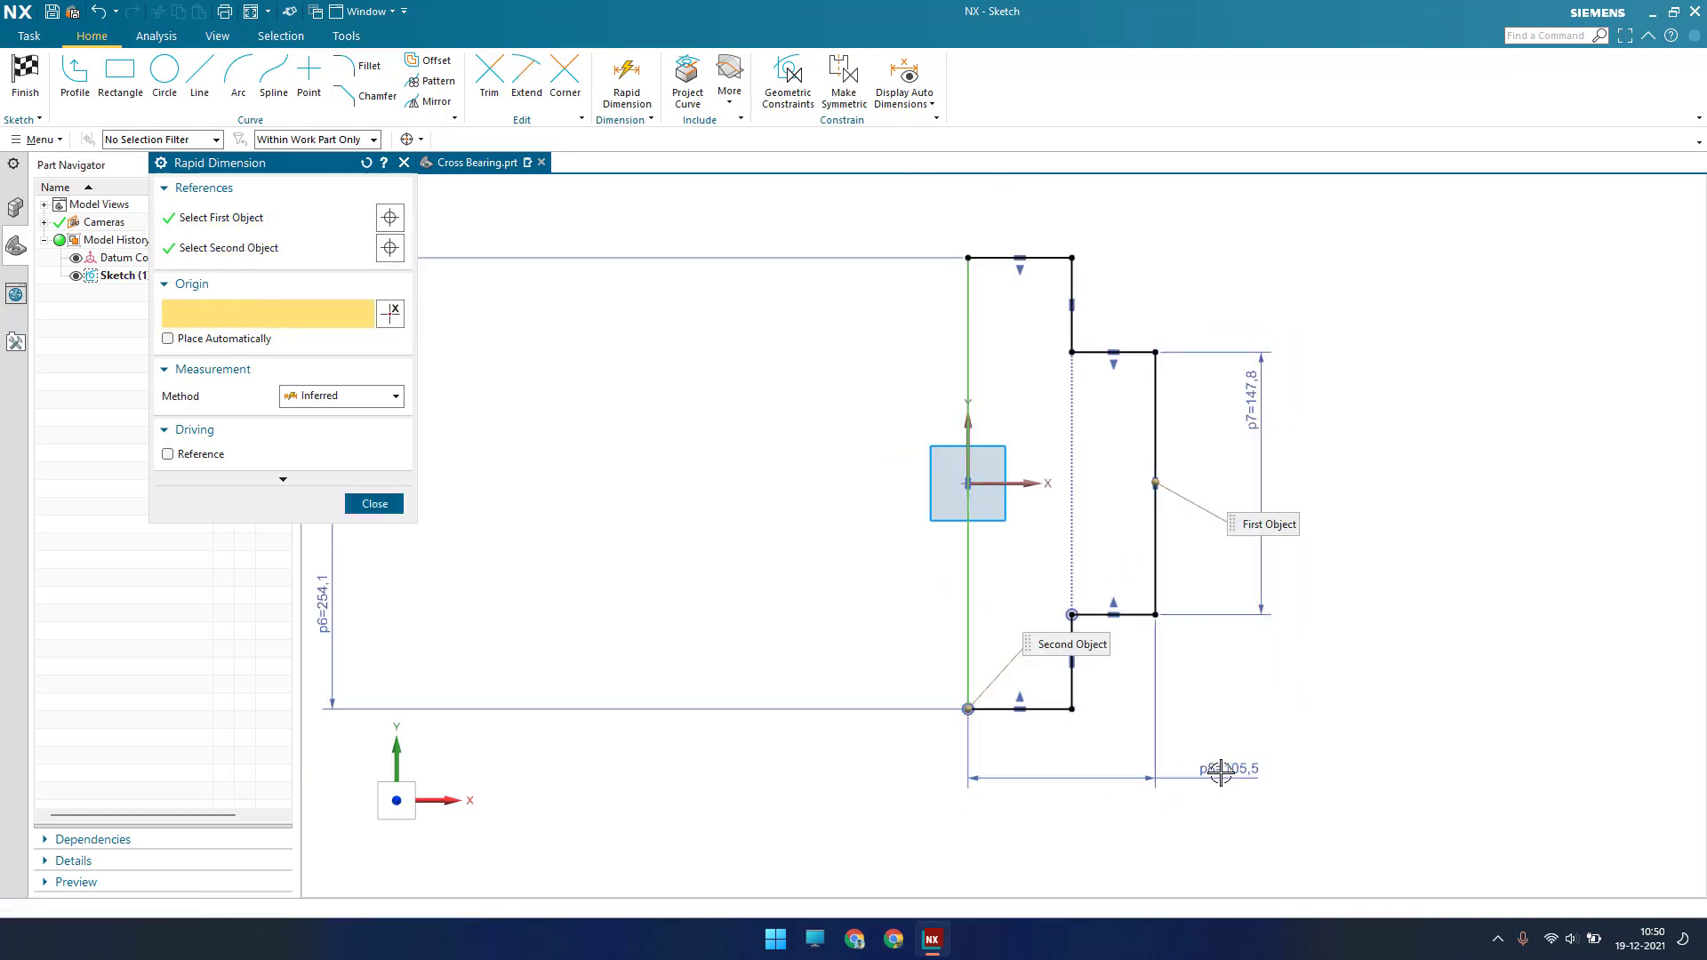
left_click(1227, 770)
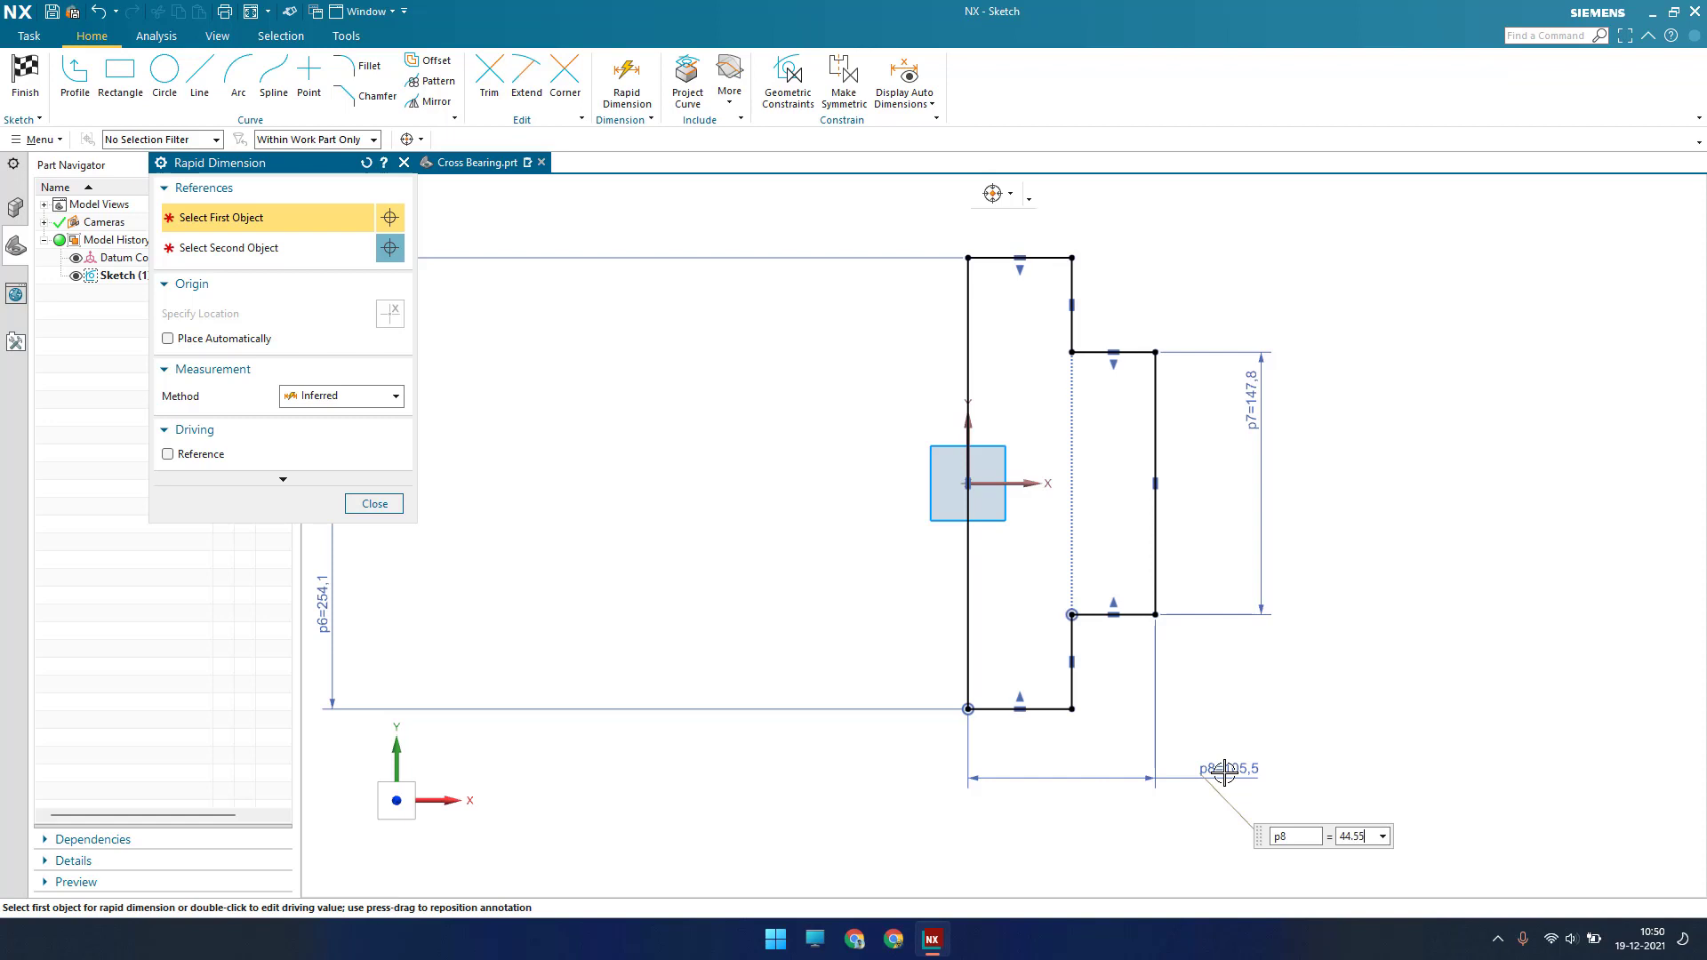
type("44.55")
key("Return")
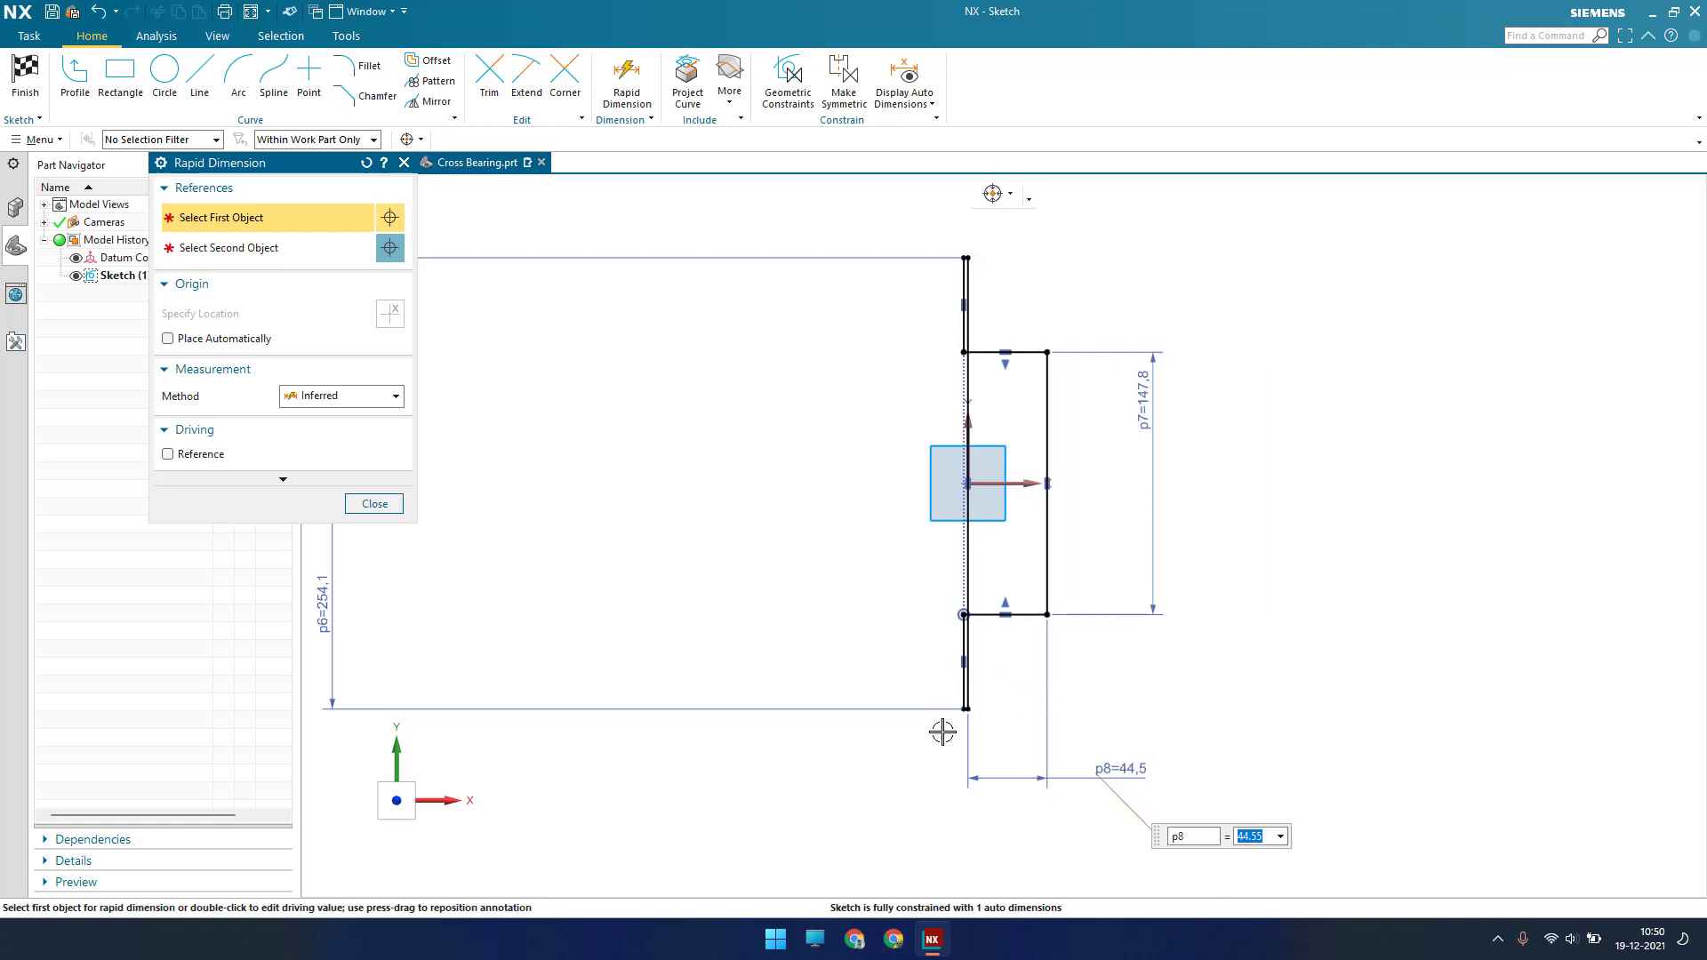
scroll(943, 730, "down", 3)
scroll(937, 732, "up", 5)
left_click(374, 503)
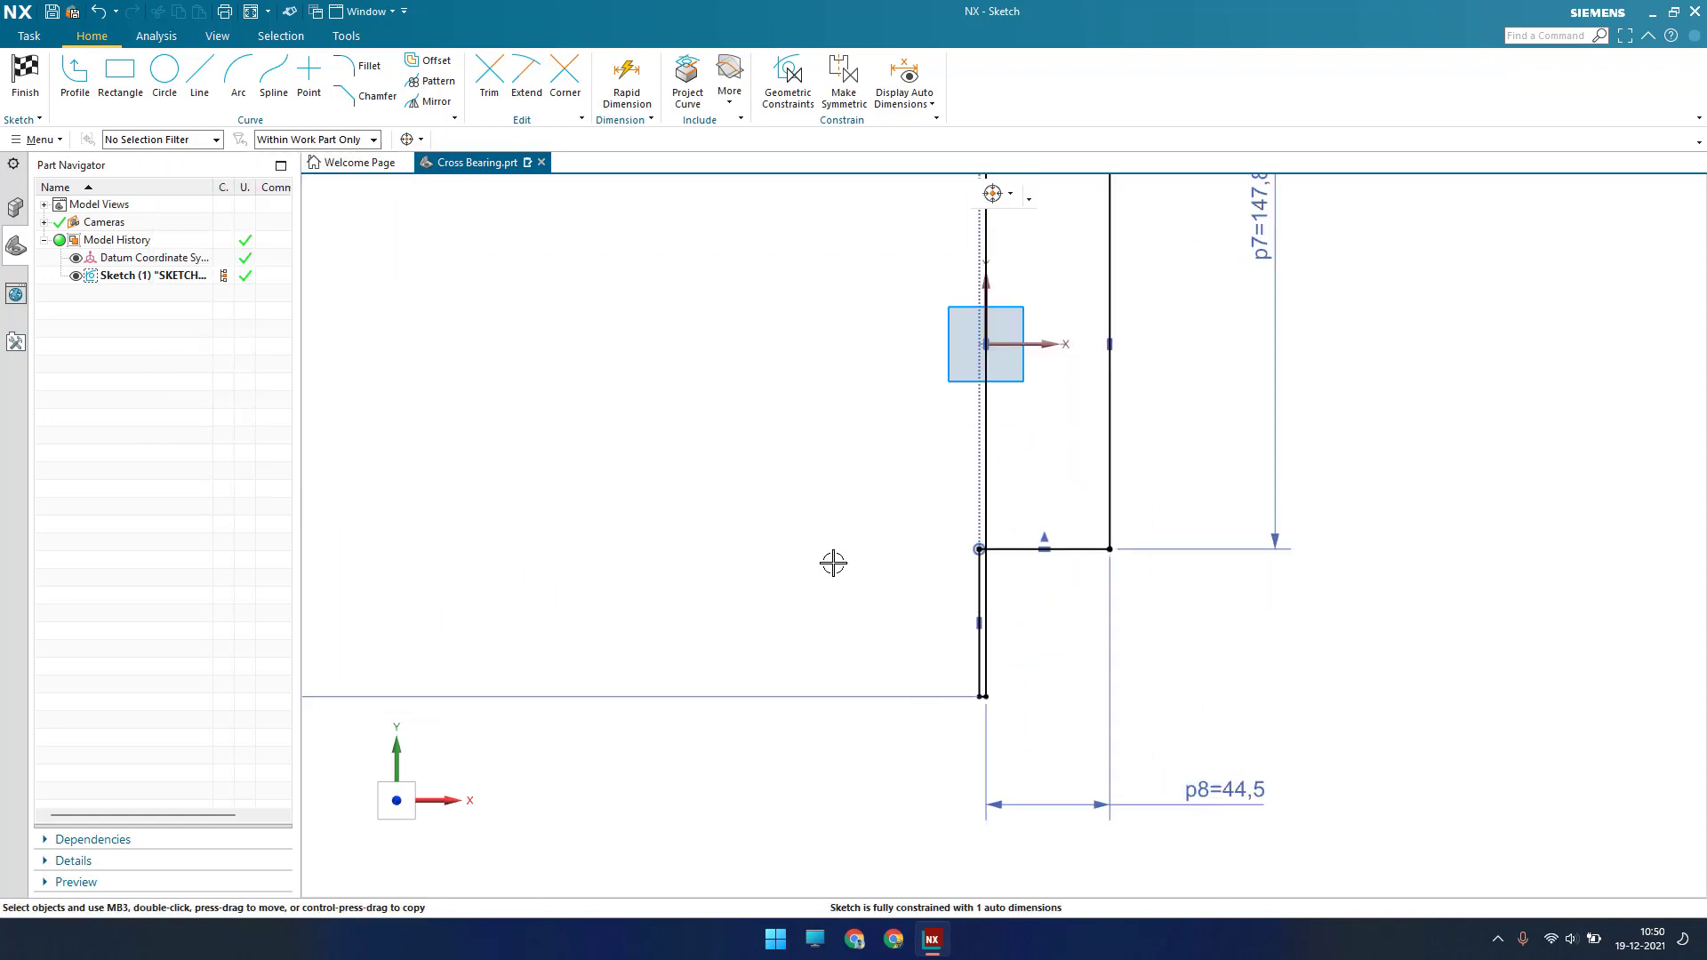
Move the step's vertical edges to the positive X side of the Y axis, and dimension the projection's width to 24.3 mm
mouse_move(979, 549)
left_mouse_down()
mouse_move(1058, 564)
mouse_move(1041, 561)
left_mouse_up()
scroll(1086, 655, "down", 1)
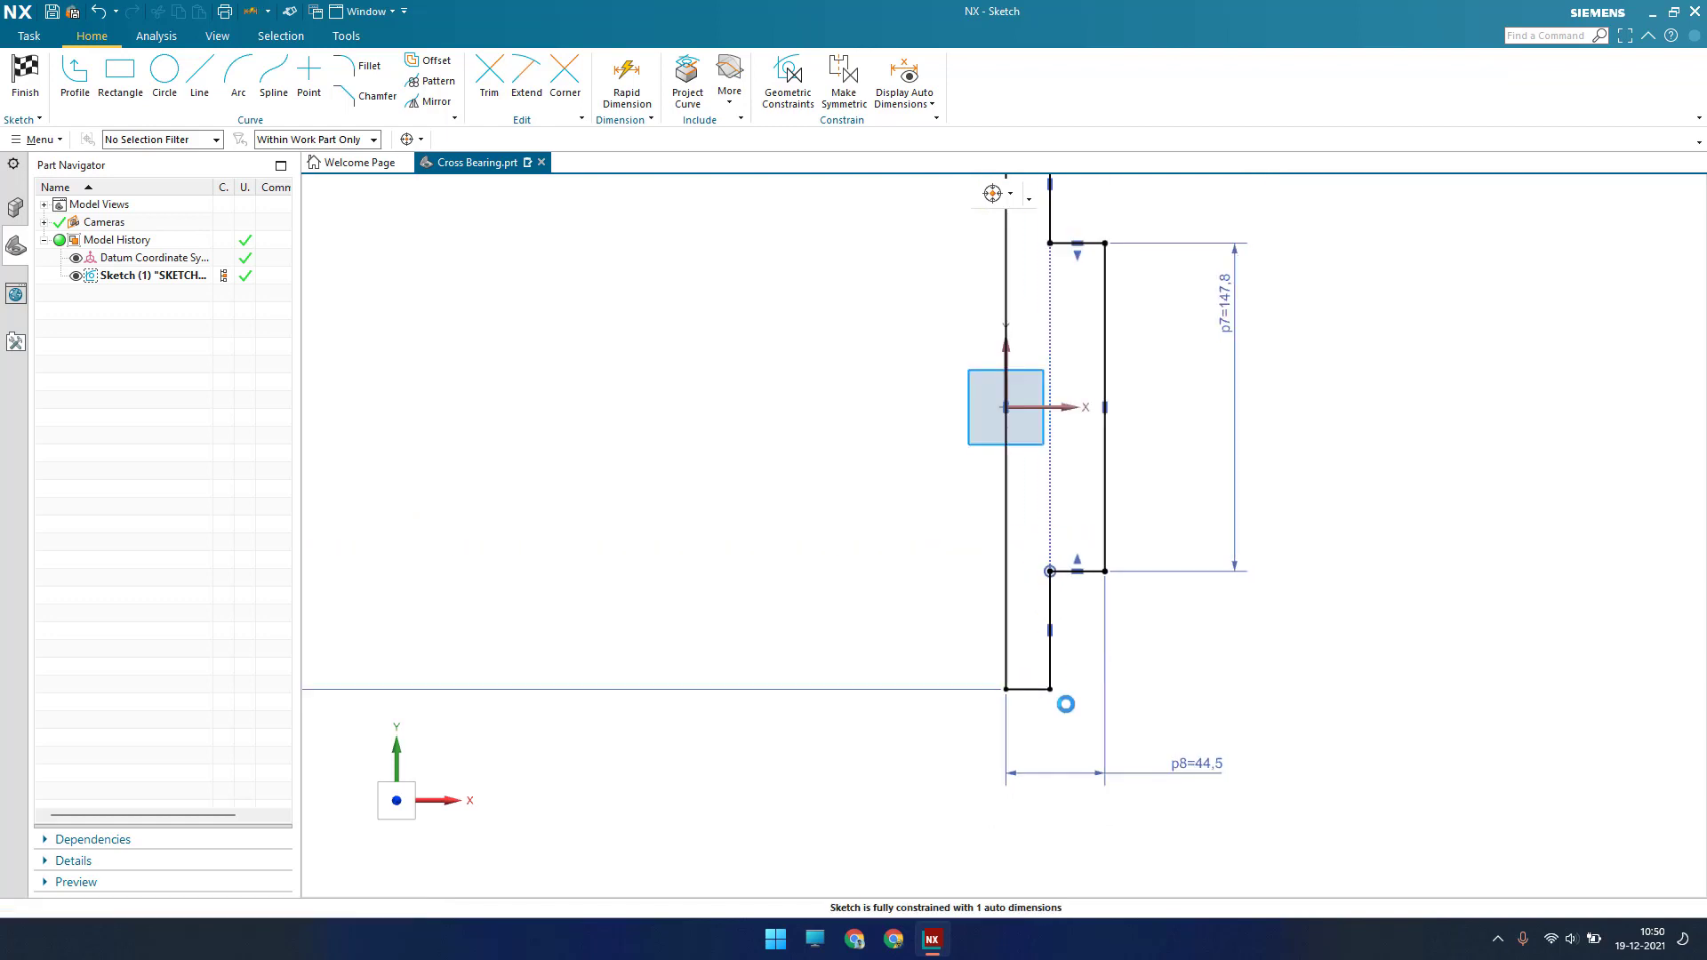
key("d")
scroll(1063, 709, "up", 1)
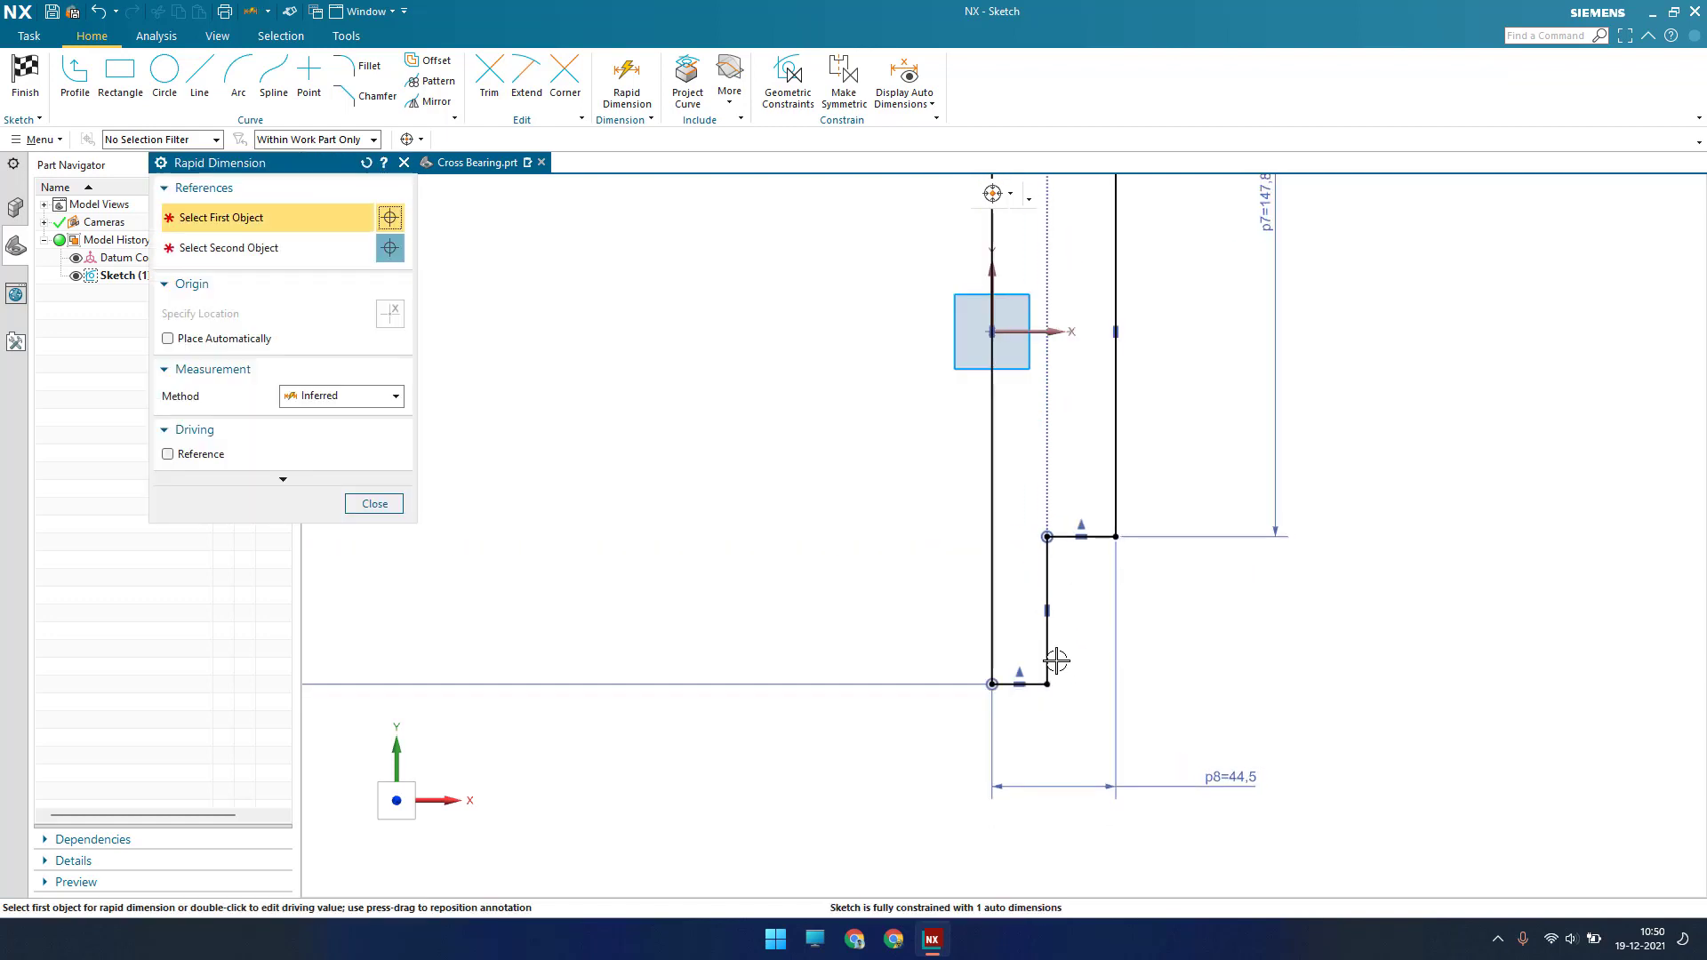
left_click(1092, 562)
left_click(1327, 775)
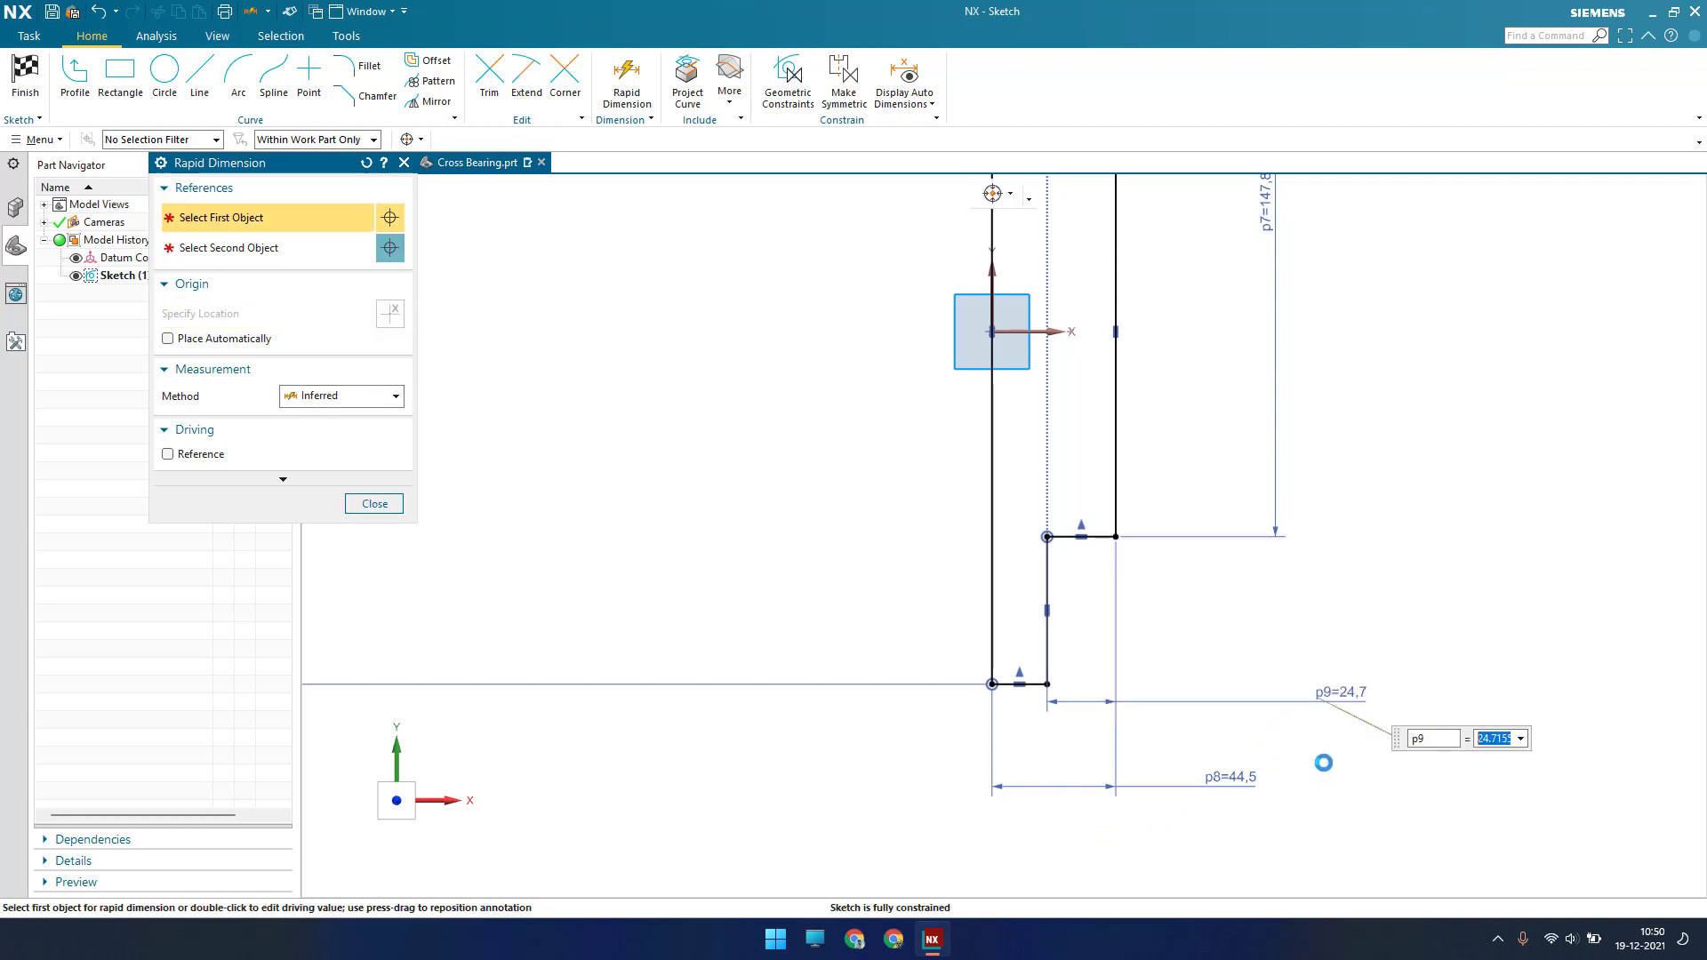
key("Return")
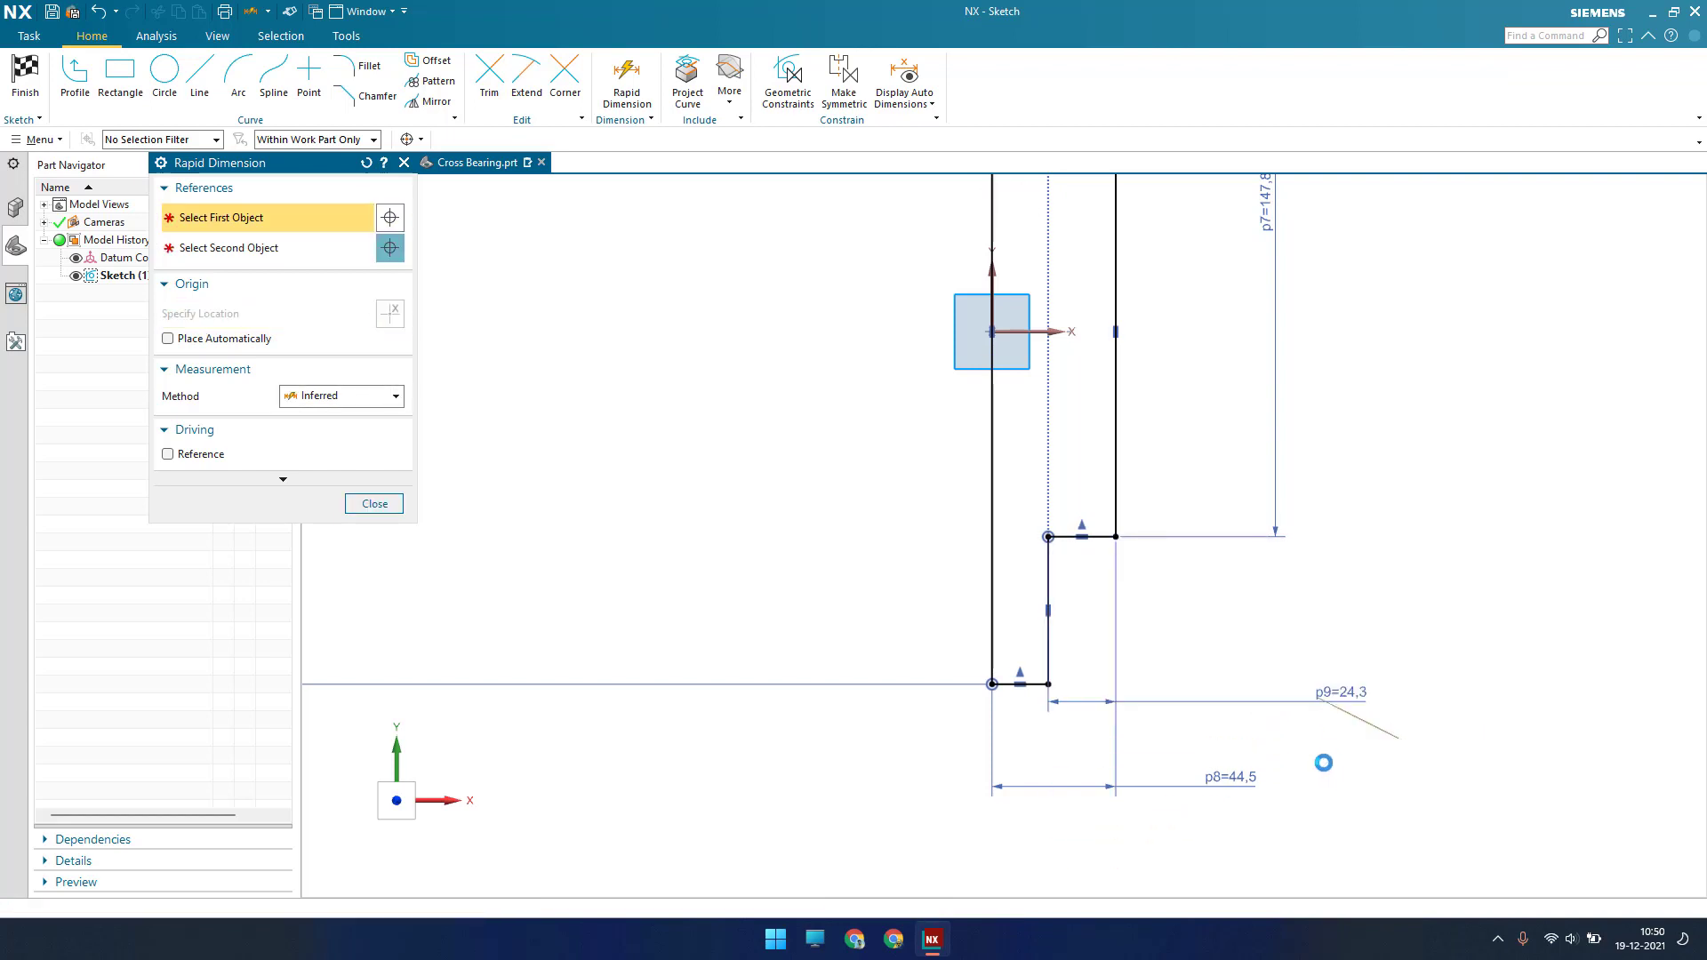
key("Escape")
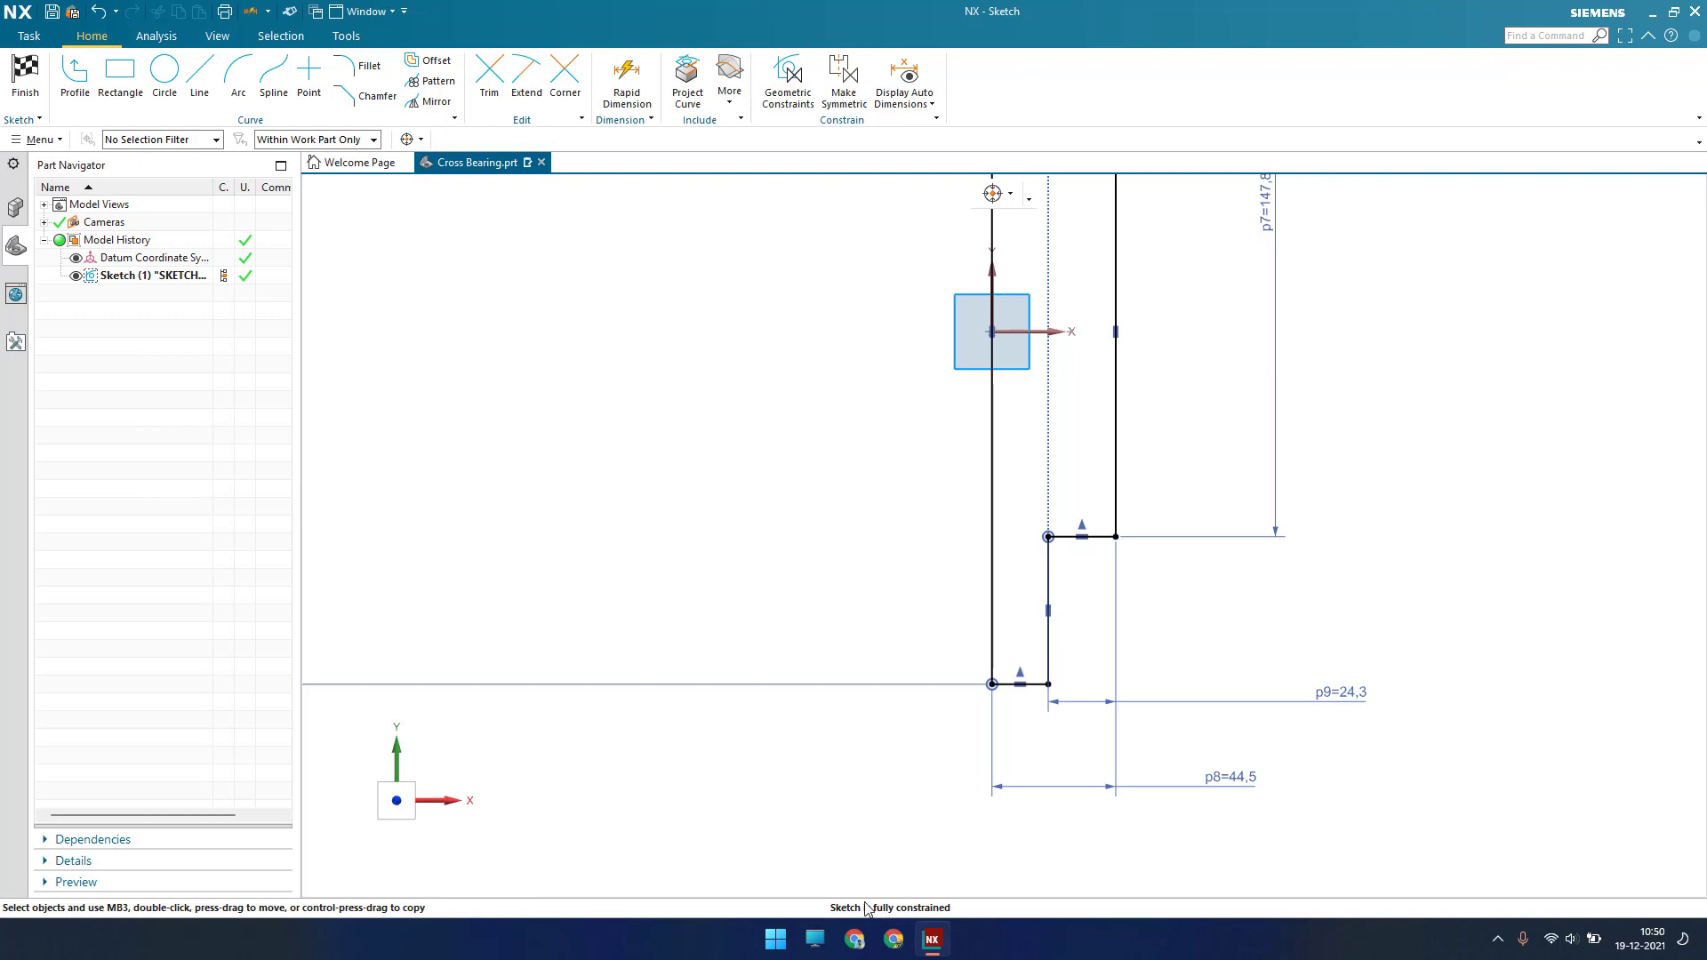
Reposition the 254.1 mm dimension closer to the profile and finish the sketch
middle_click_drag(722, 556, 1044, 680, "shift")
scroll(1002, 549, "down", 2)
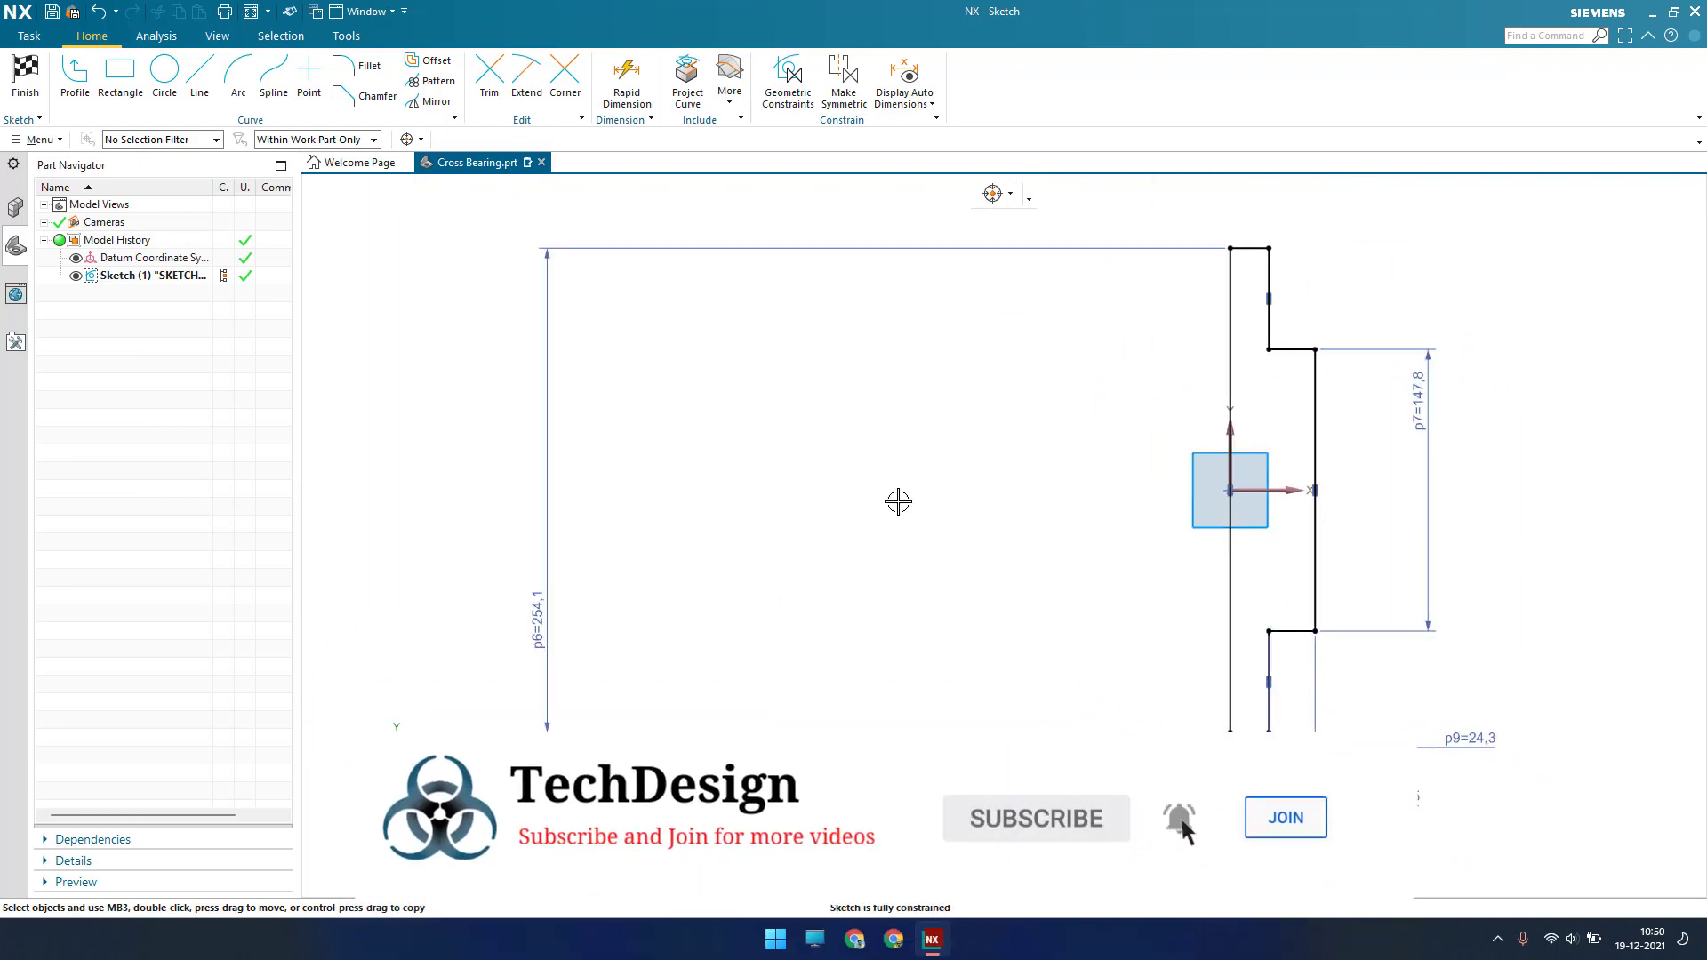
left_click_drag(545, 621, 1008, 567)
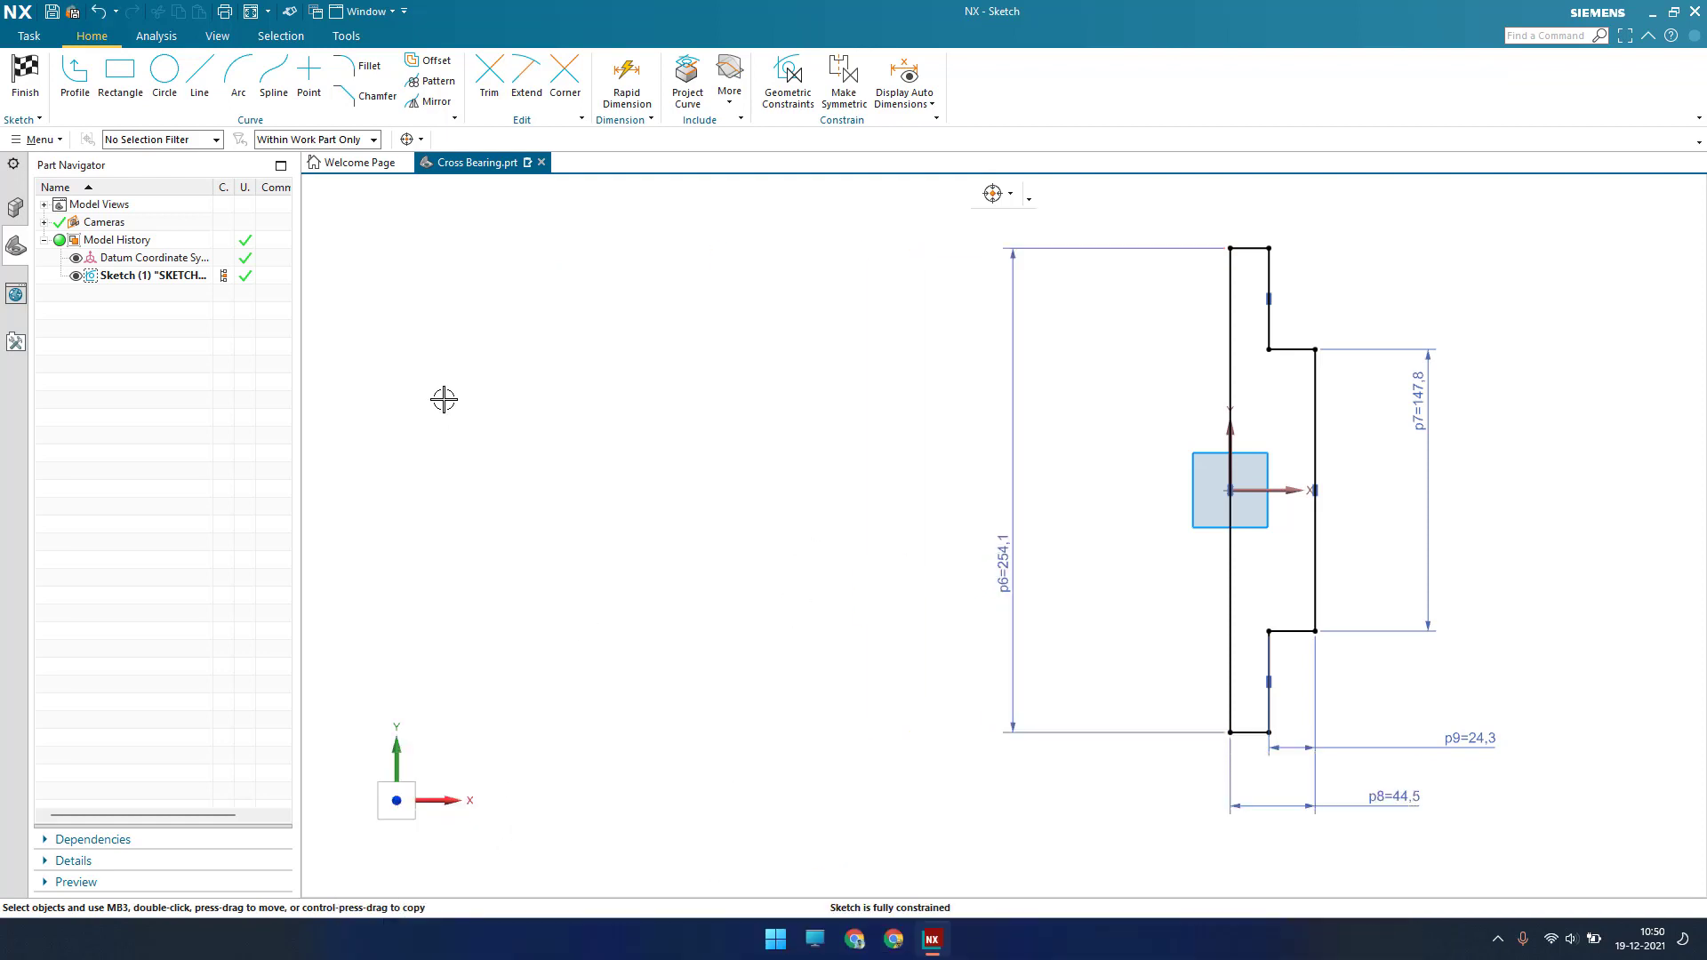
right_click(444, 402)
left_click(475, 423)
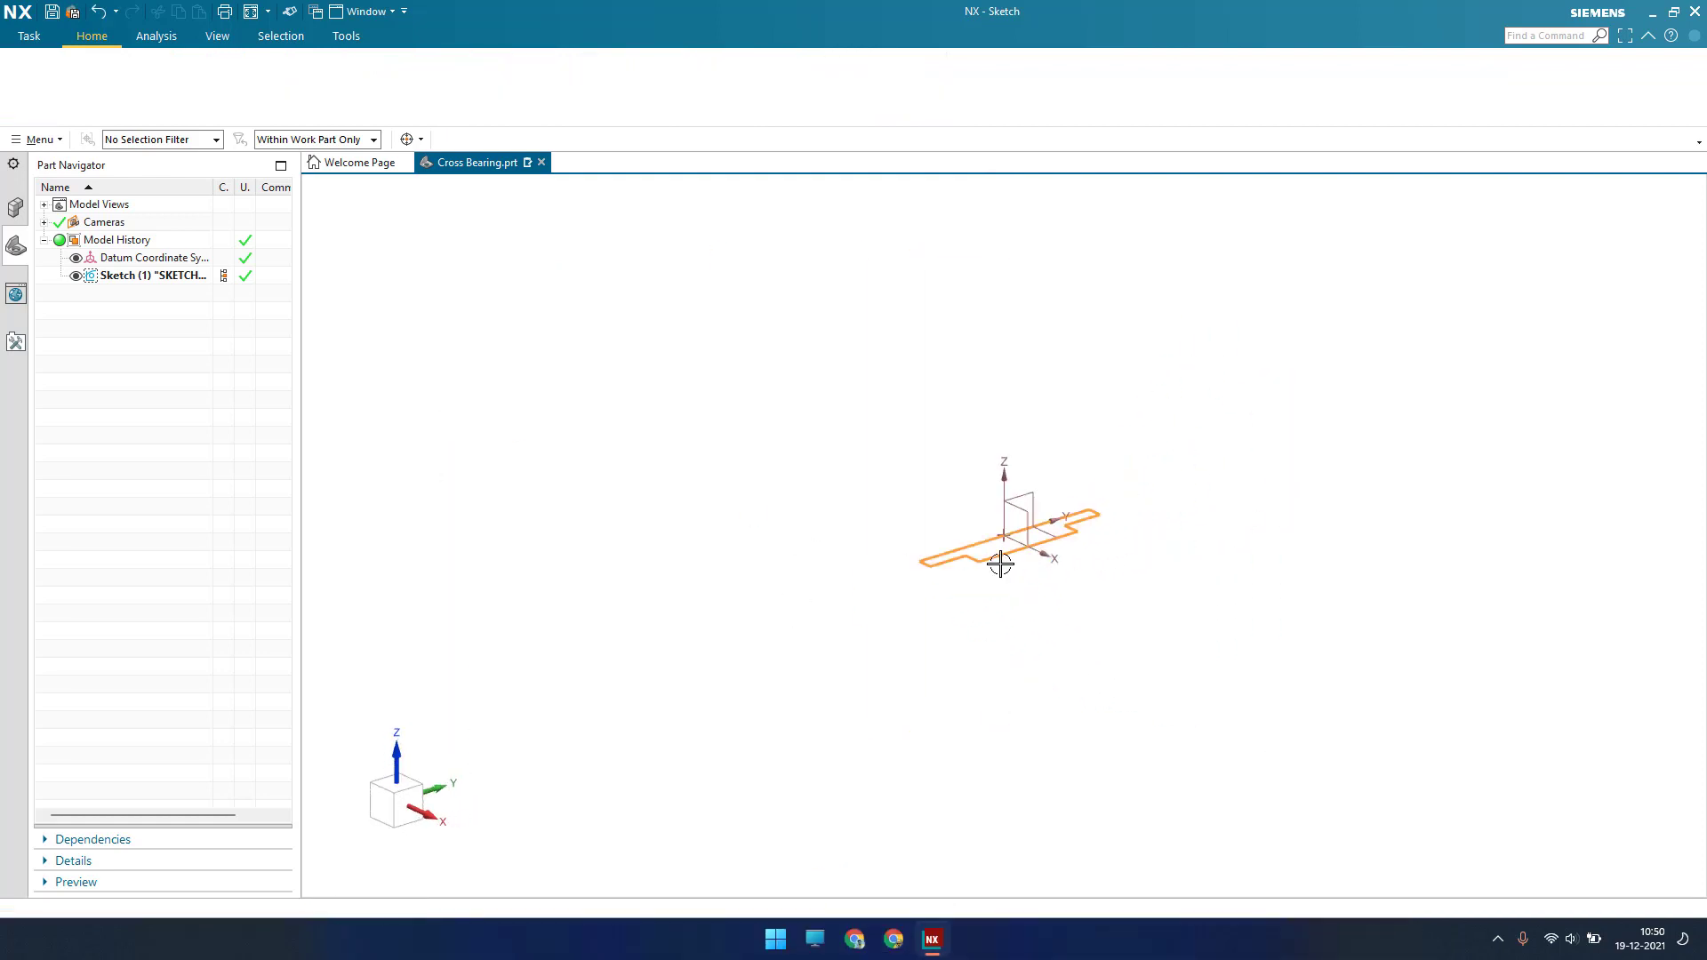
Revolve the stepped profile through 360° about its long straight edge as a new body
scroll(1002, 538, "up", 5)
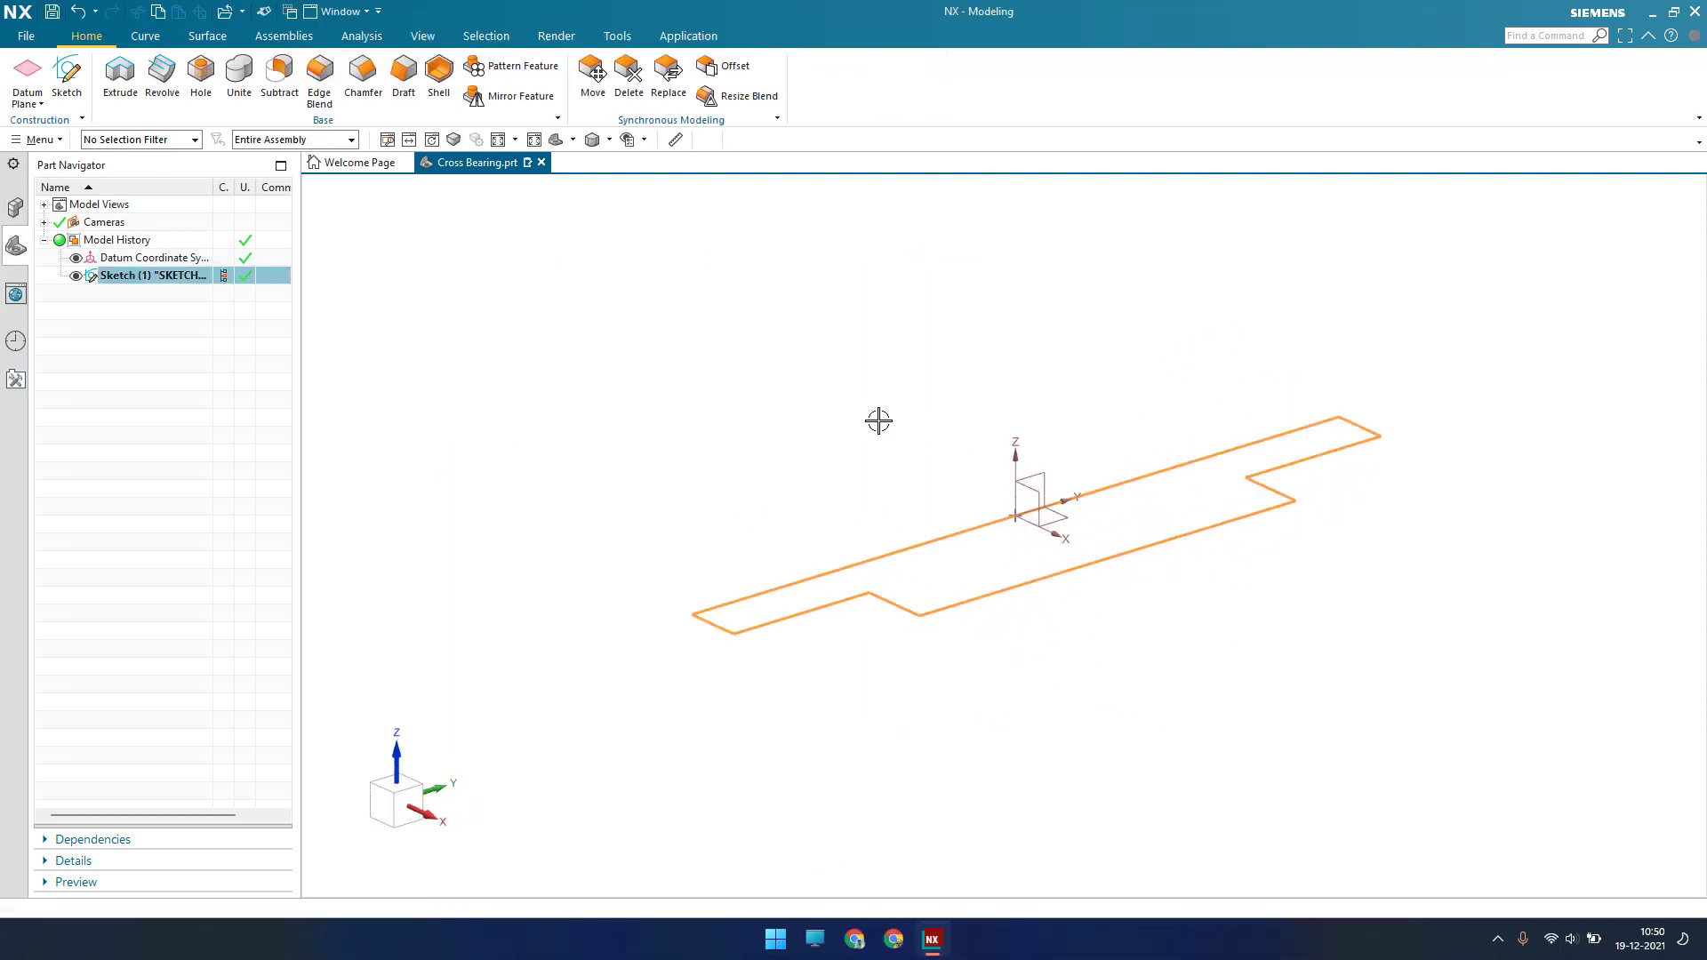
mouse_move(878, 422)
middle_mouse_down()
mouse_move(933, 488)
mouse_move(910, 484)
mouse_move(891, 389)
mouse_move(791, 507)
mouse_move(774, 478)
middle_mouse_up()
left_click(161, 76)
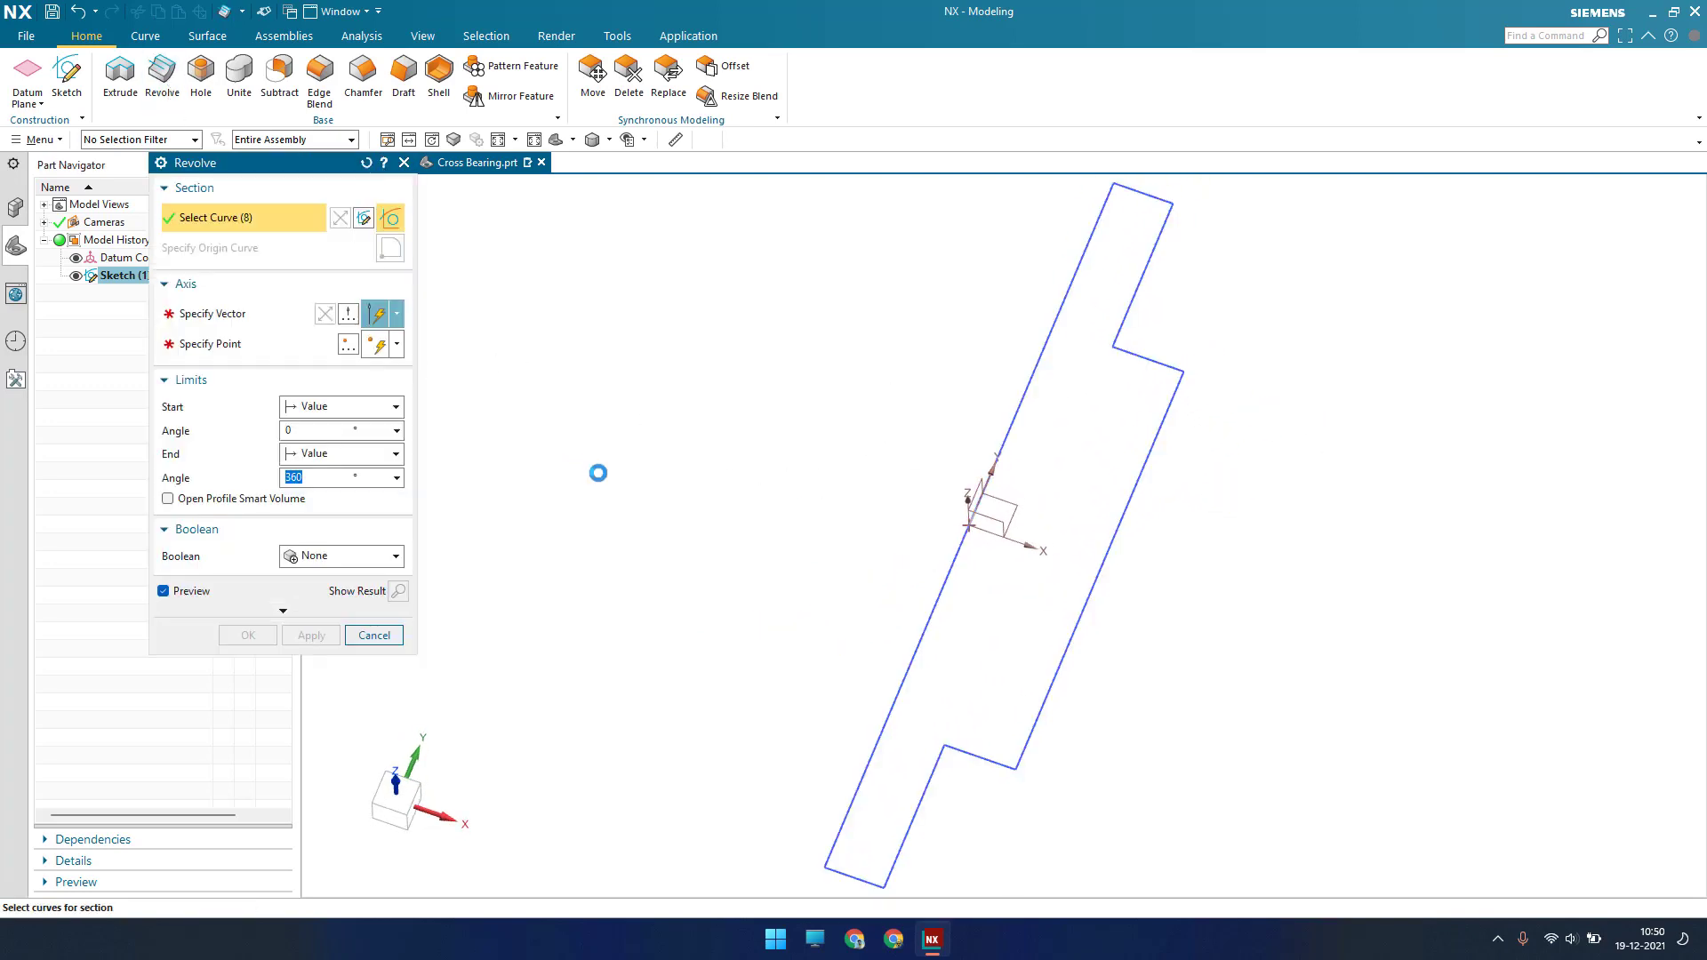
scroll(966, 482, "up", 2)
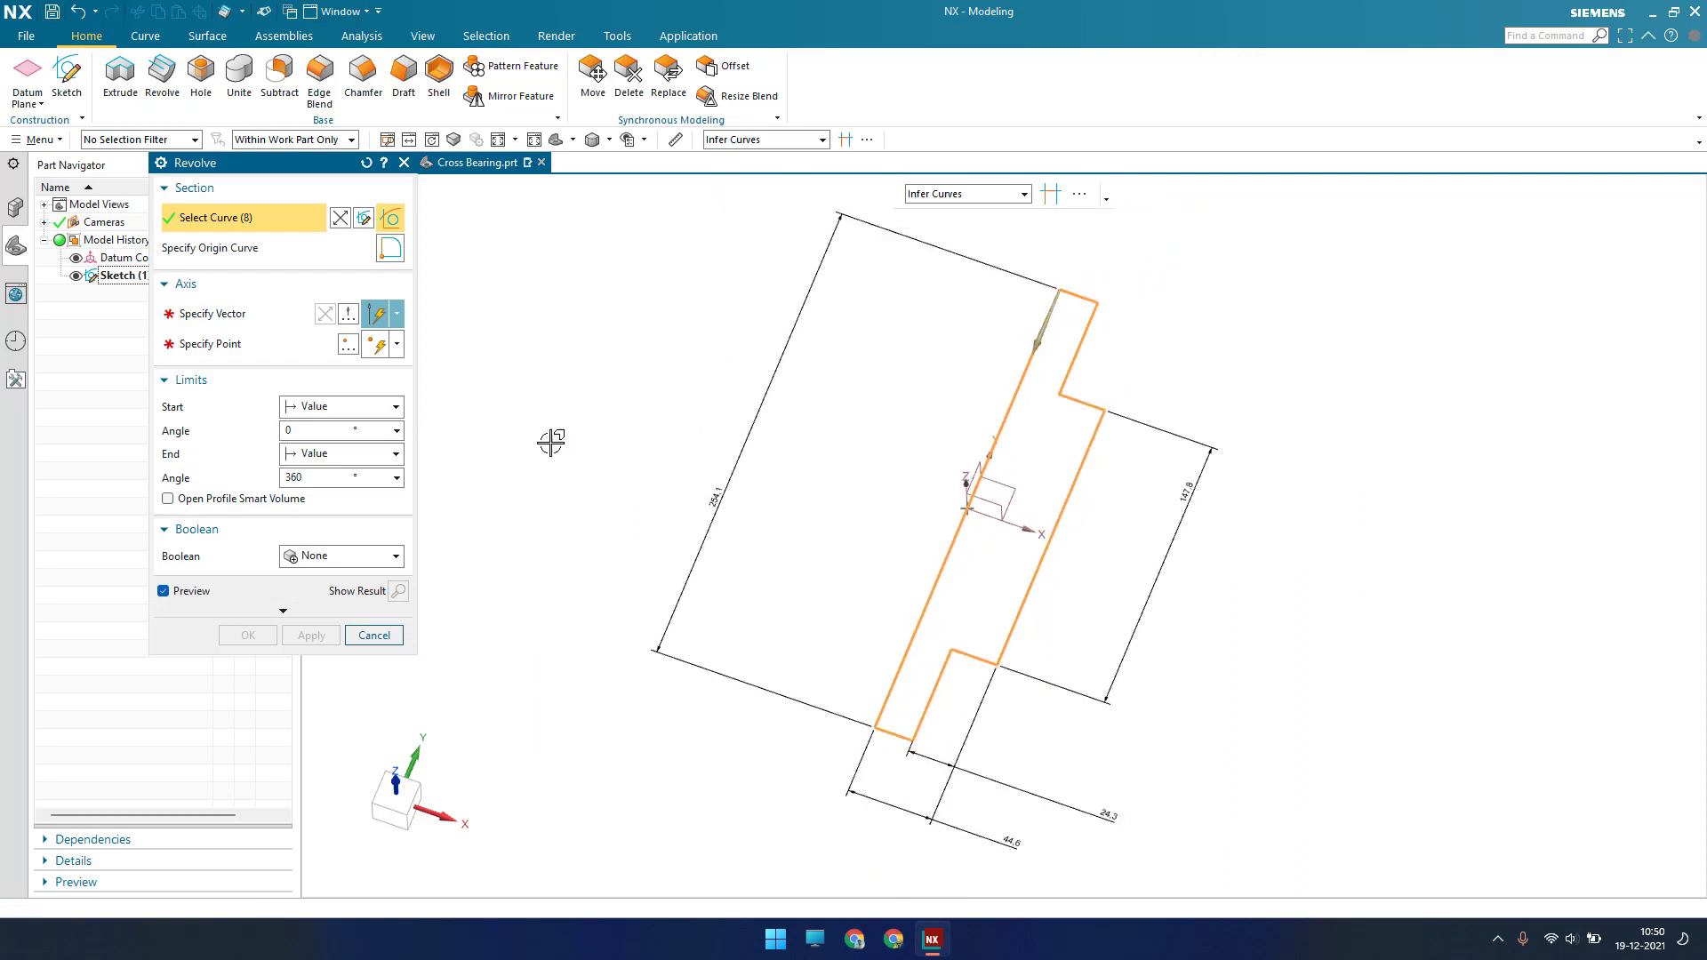
left_click(253, 315)
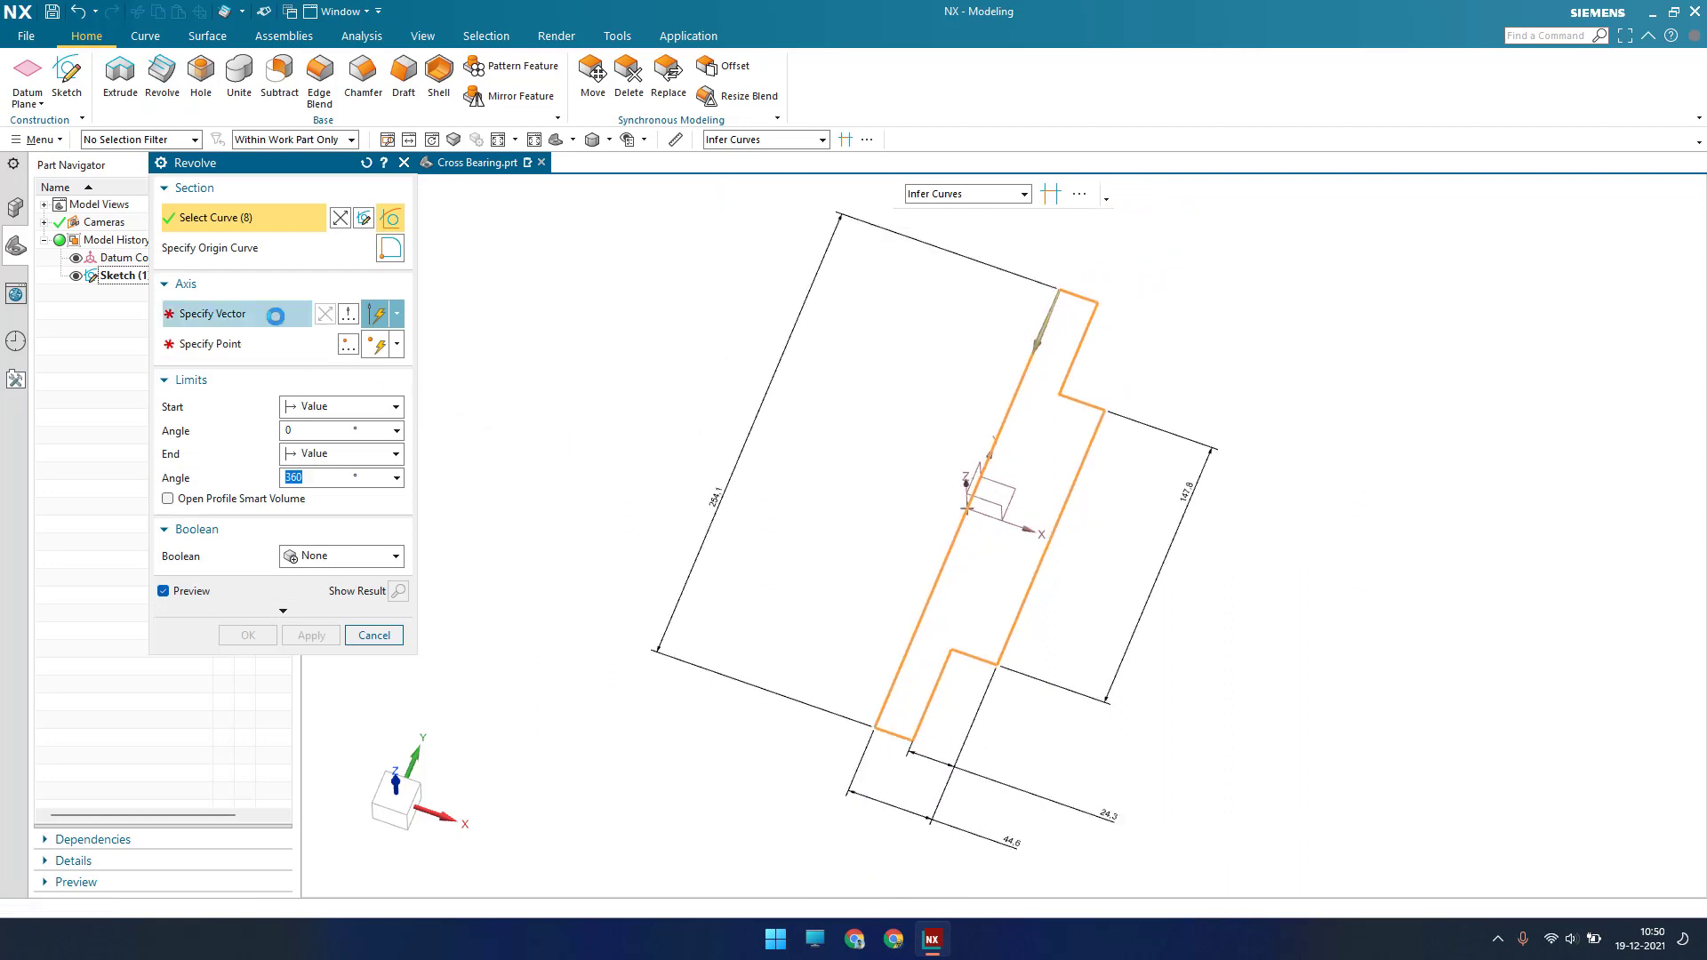
left_click(883, 691)
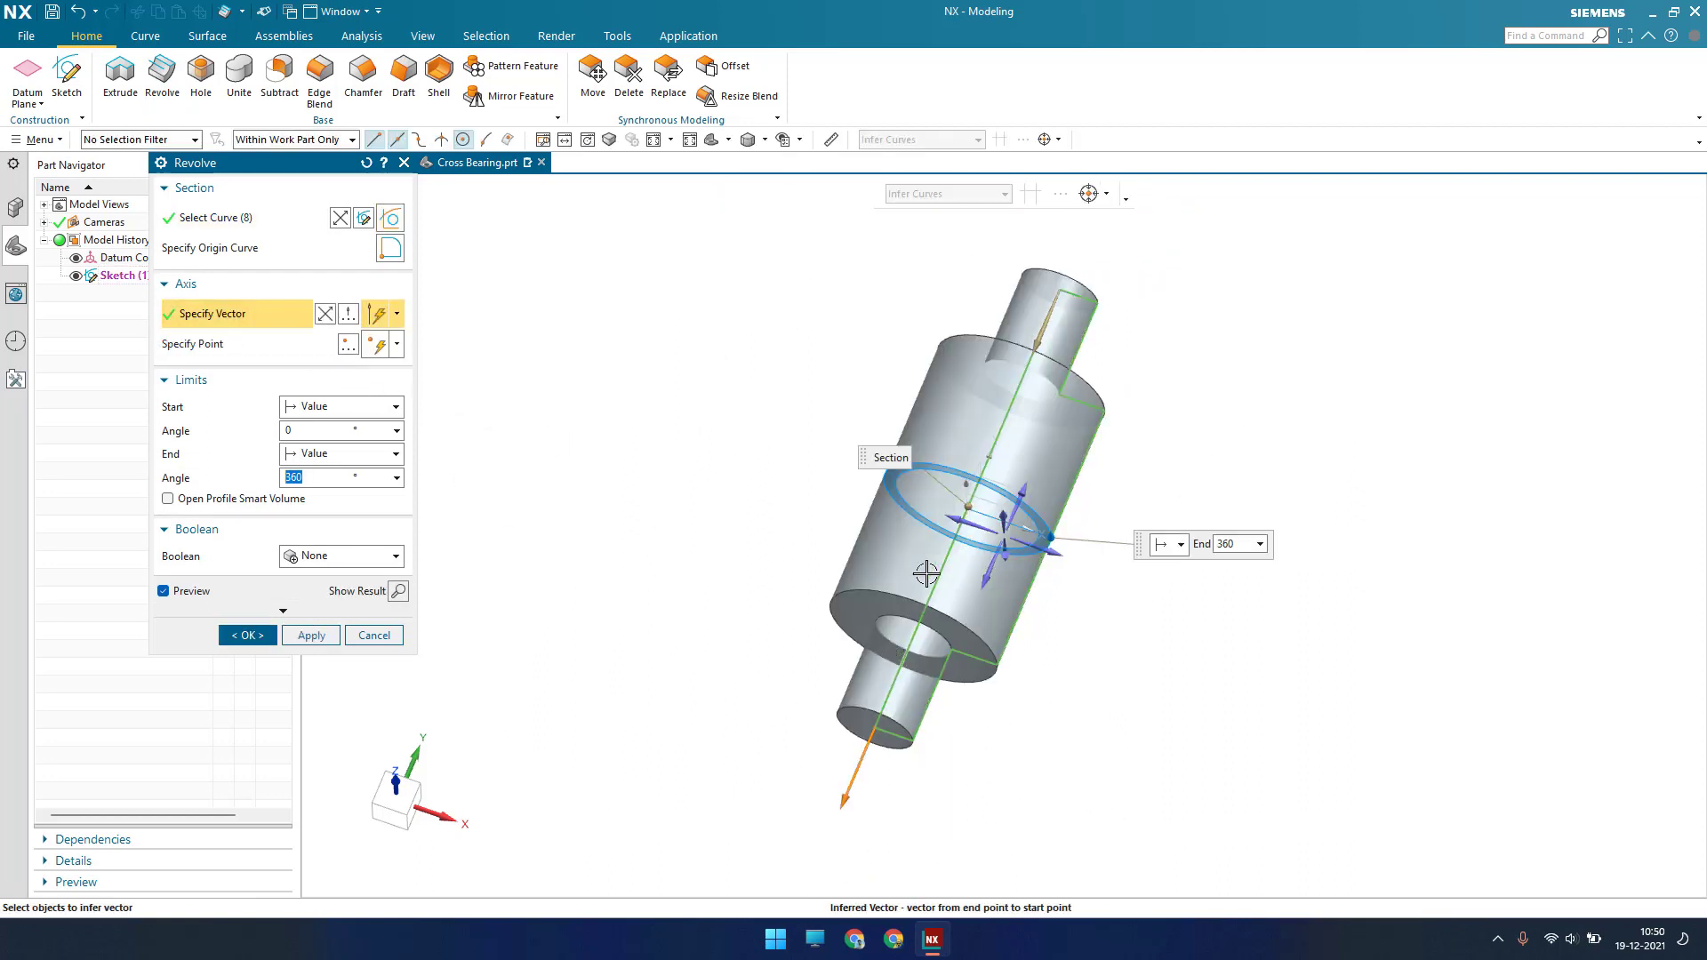
middle_click_drag(925, 574, 980, 584)
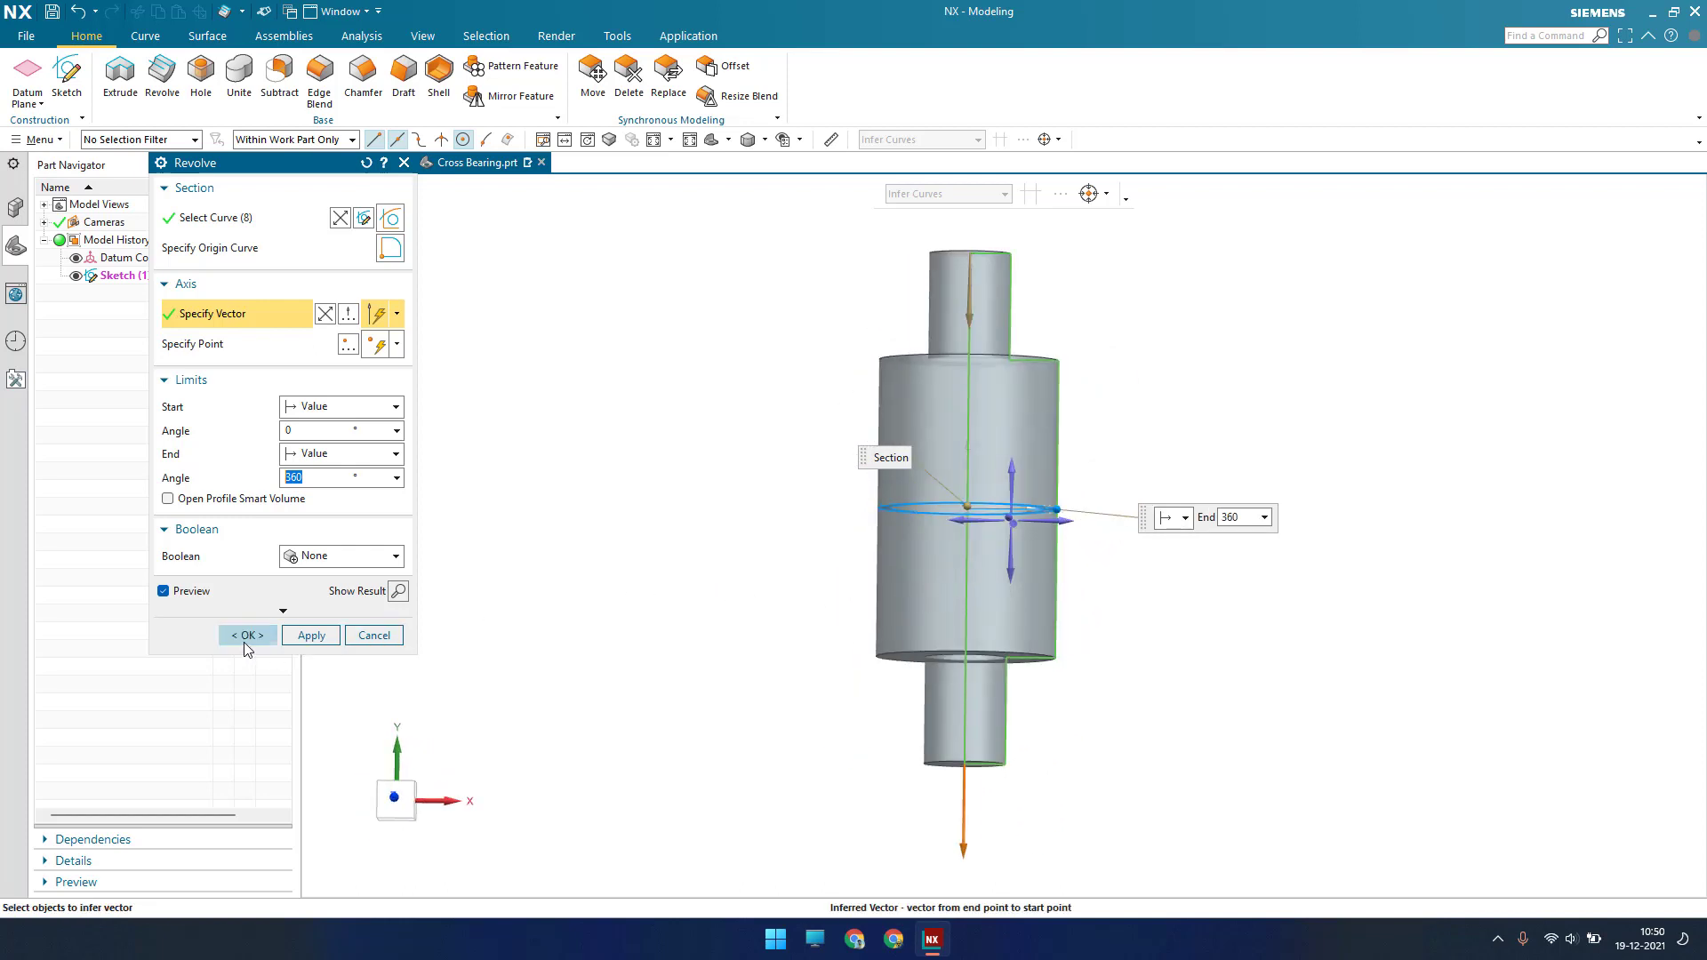
left_click(246, 635)
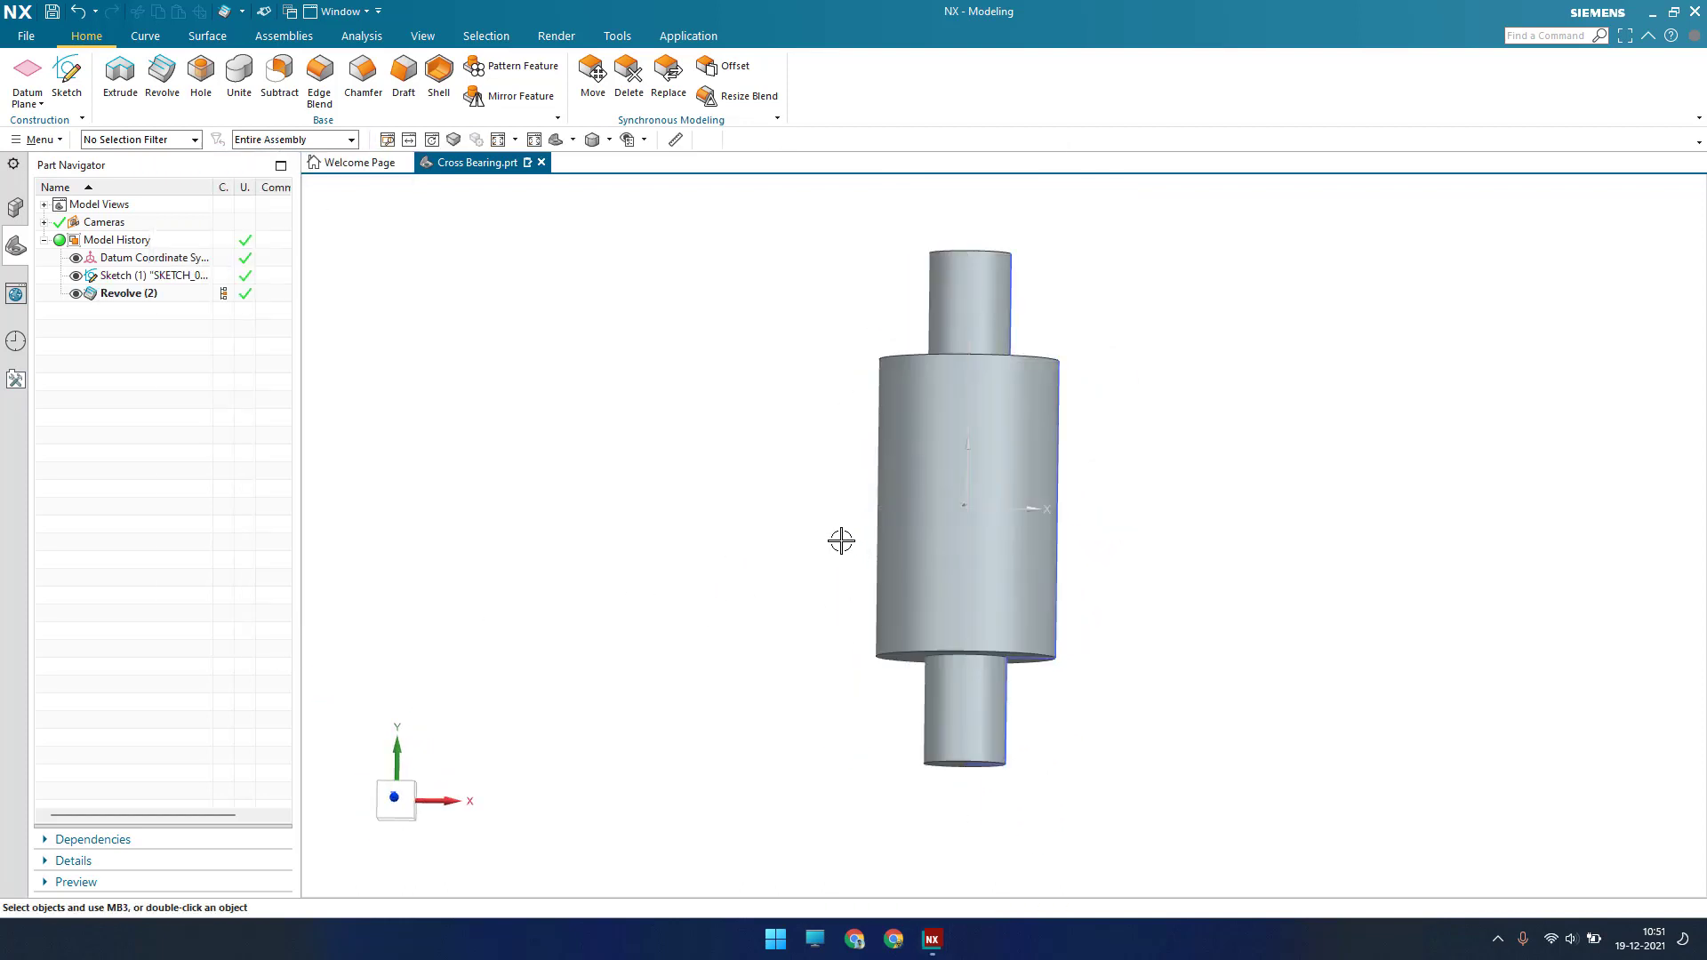
Start a Pattern Feature of the revolved body and choose the circular layout
middle_click_drag(842, 537, 438, 355)
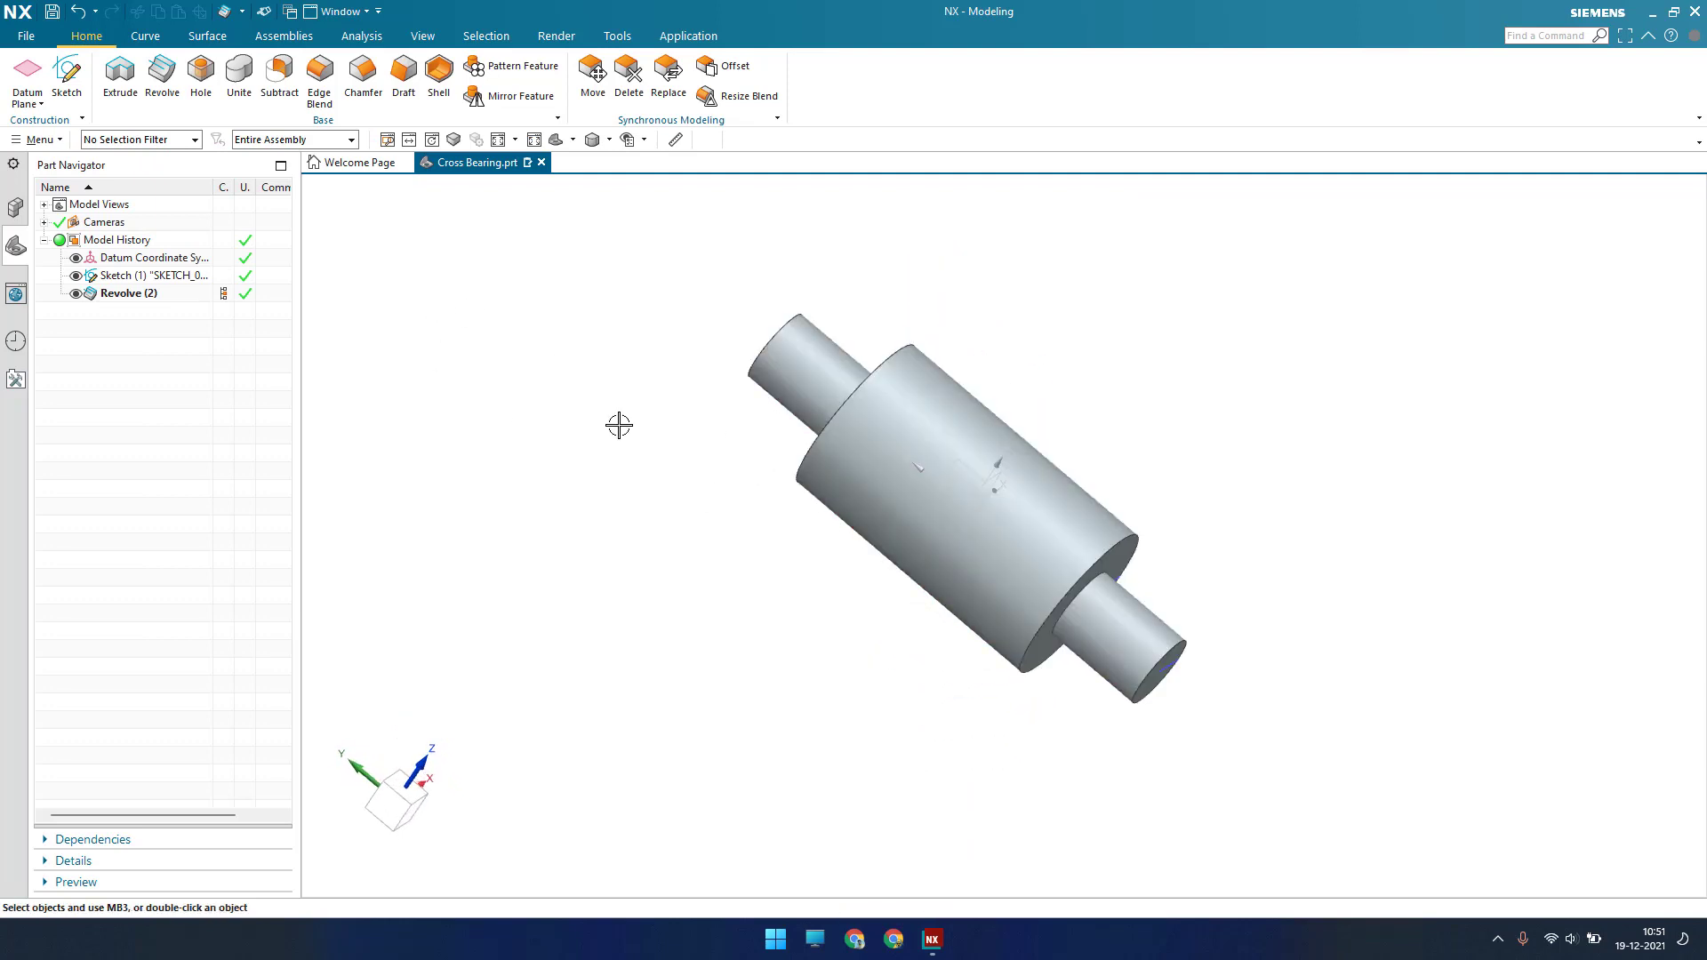
left_click(44, 142)
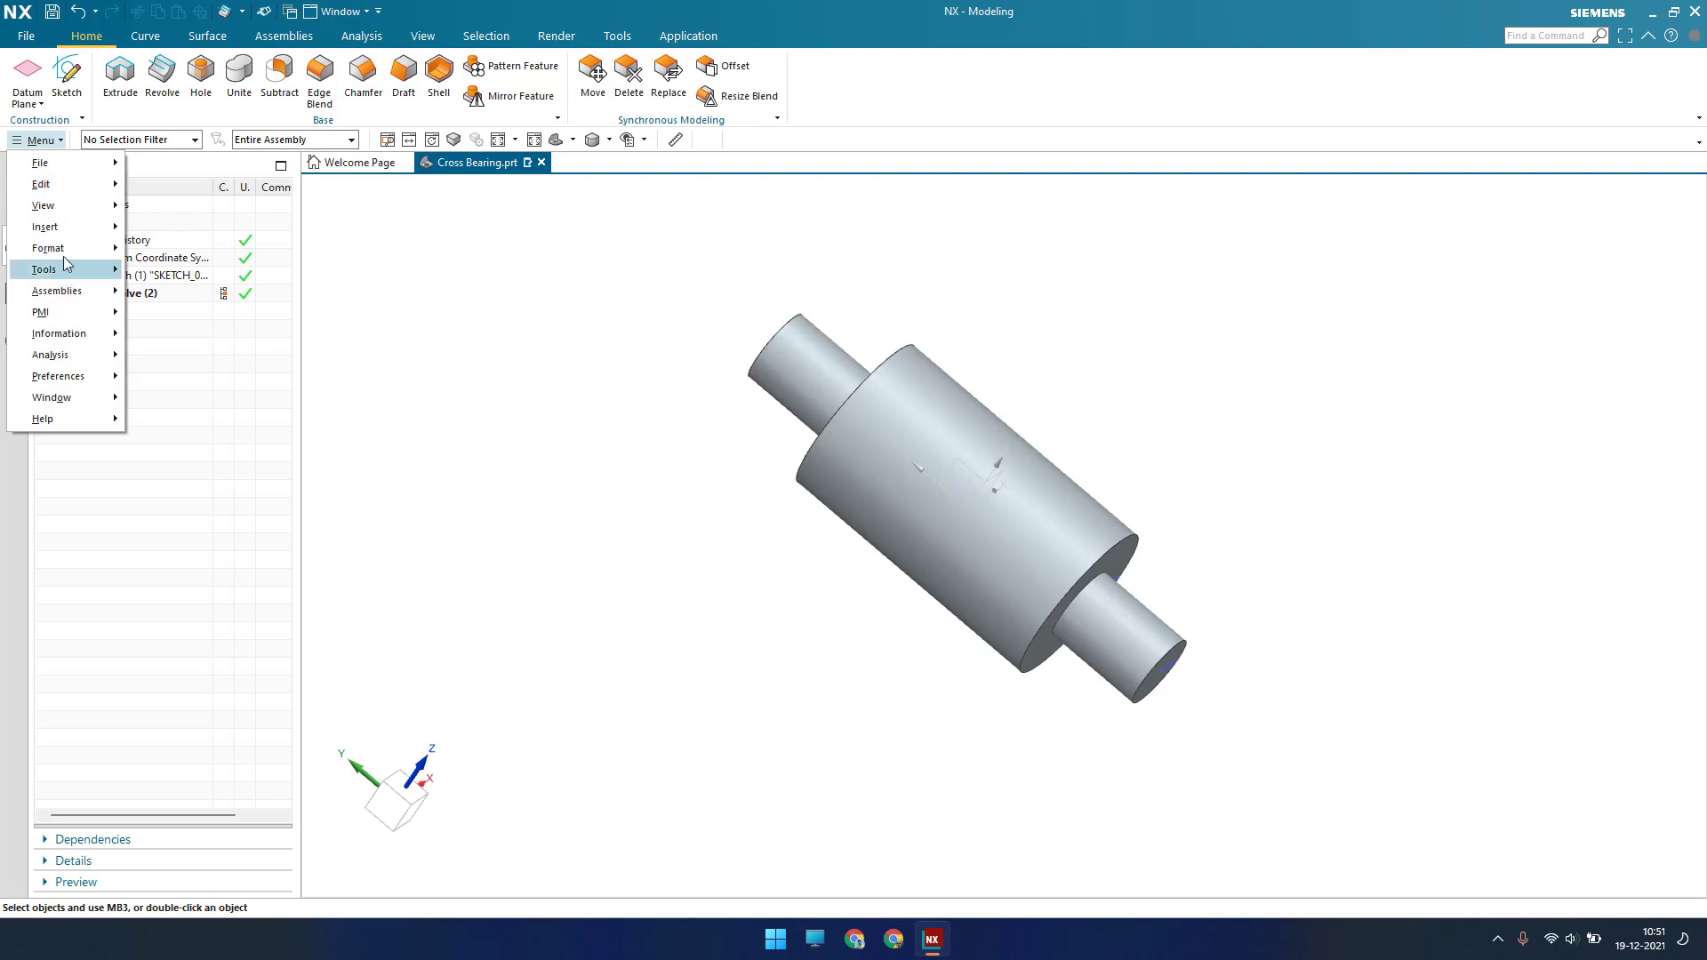
mouse_move(66, 229)
mouse_move(200, 418)
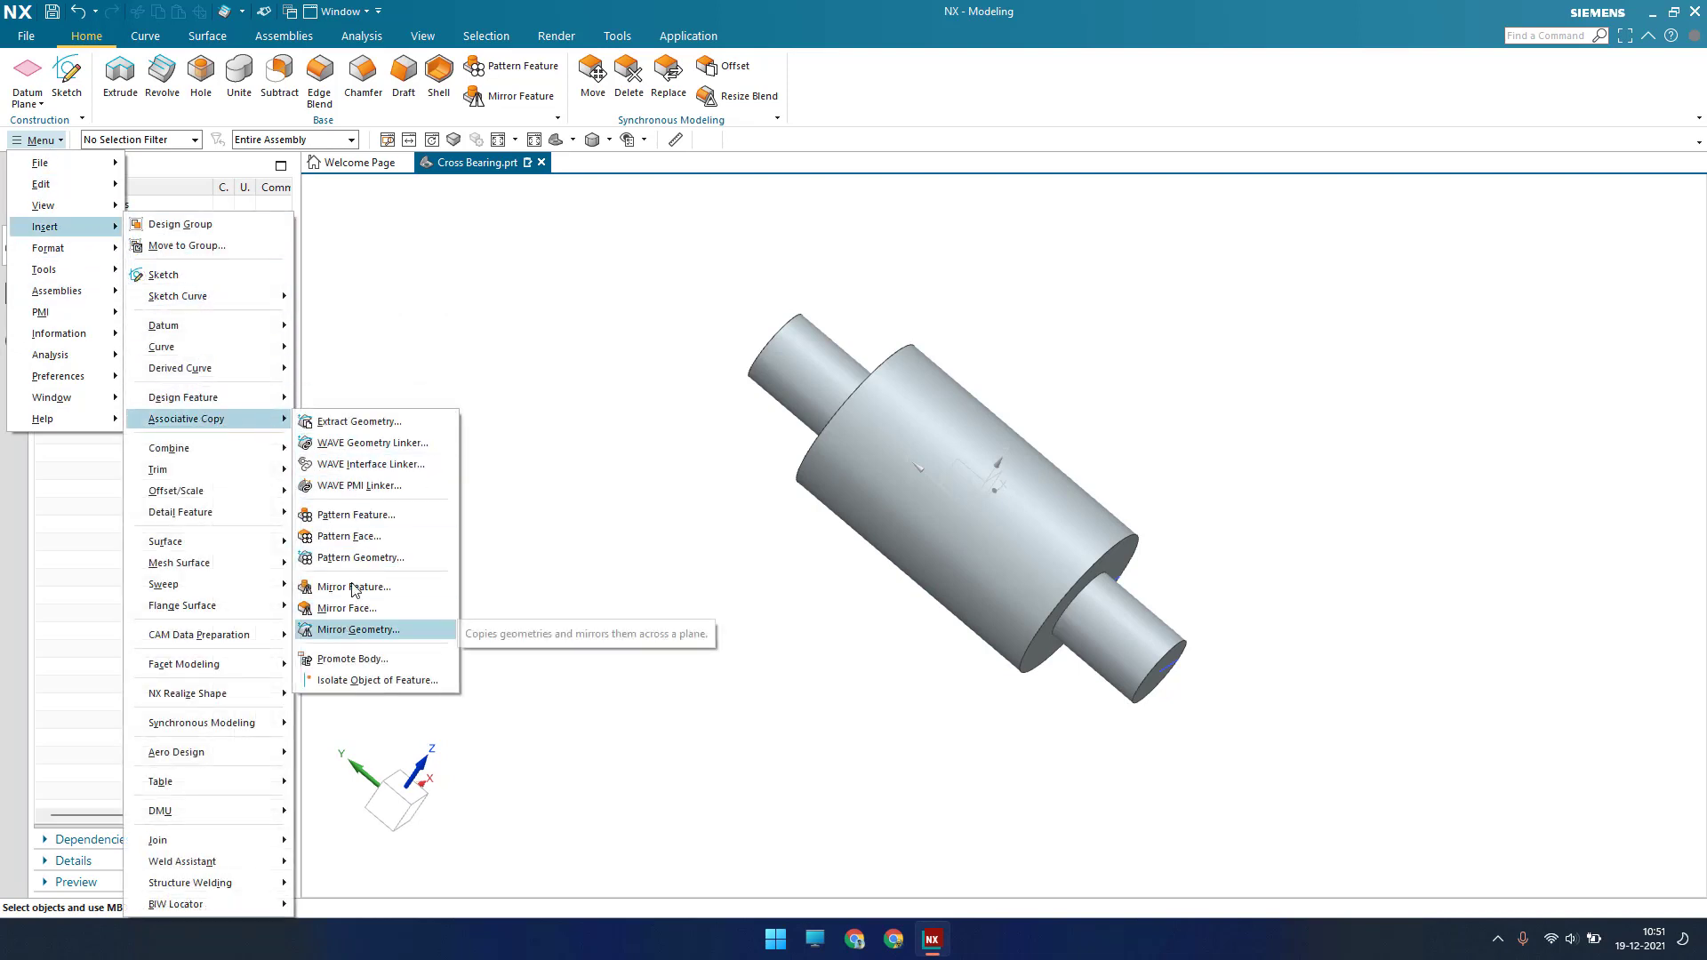
left_click(363, 534)
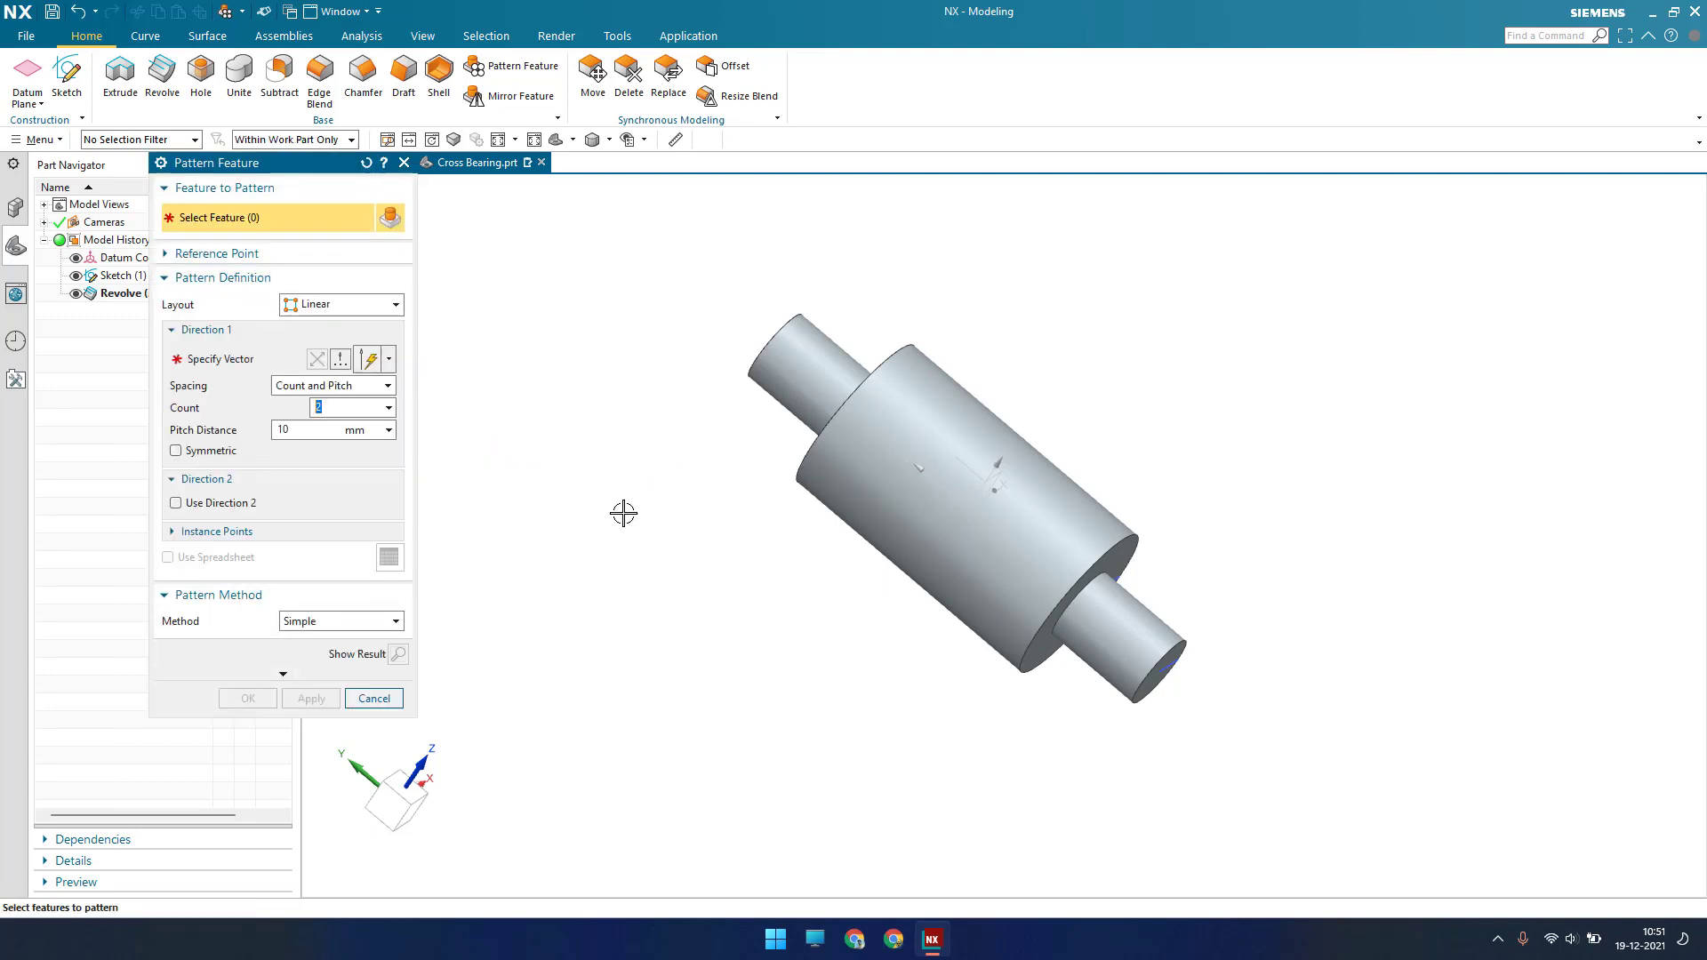
left_click(124, 296)
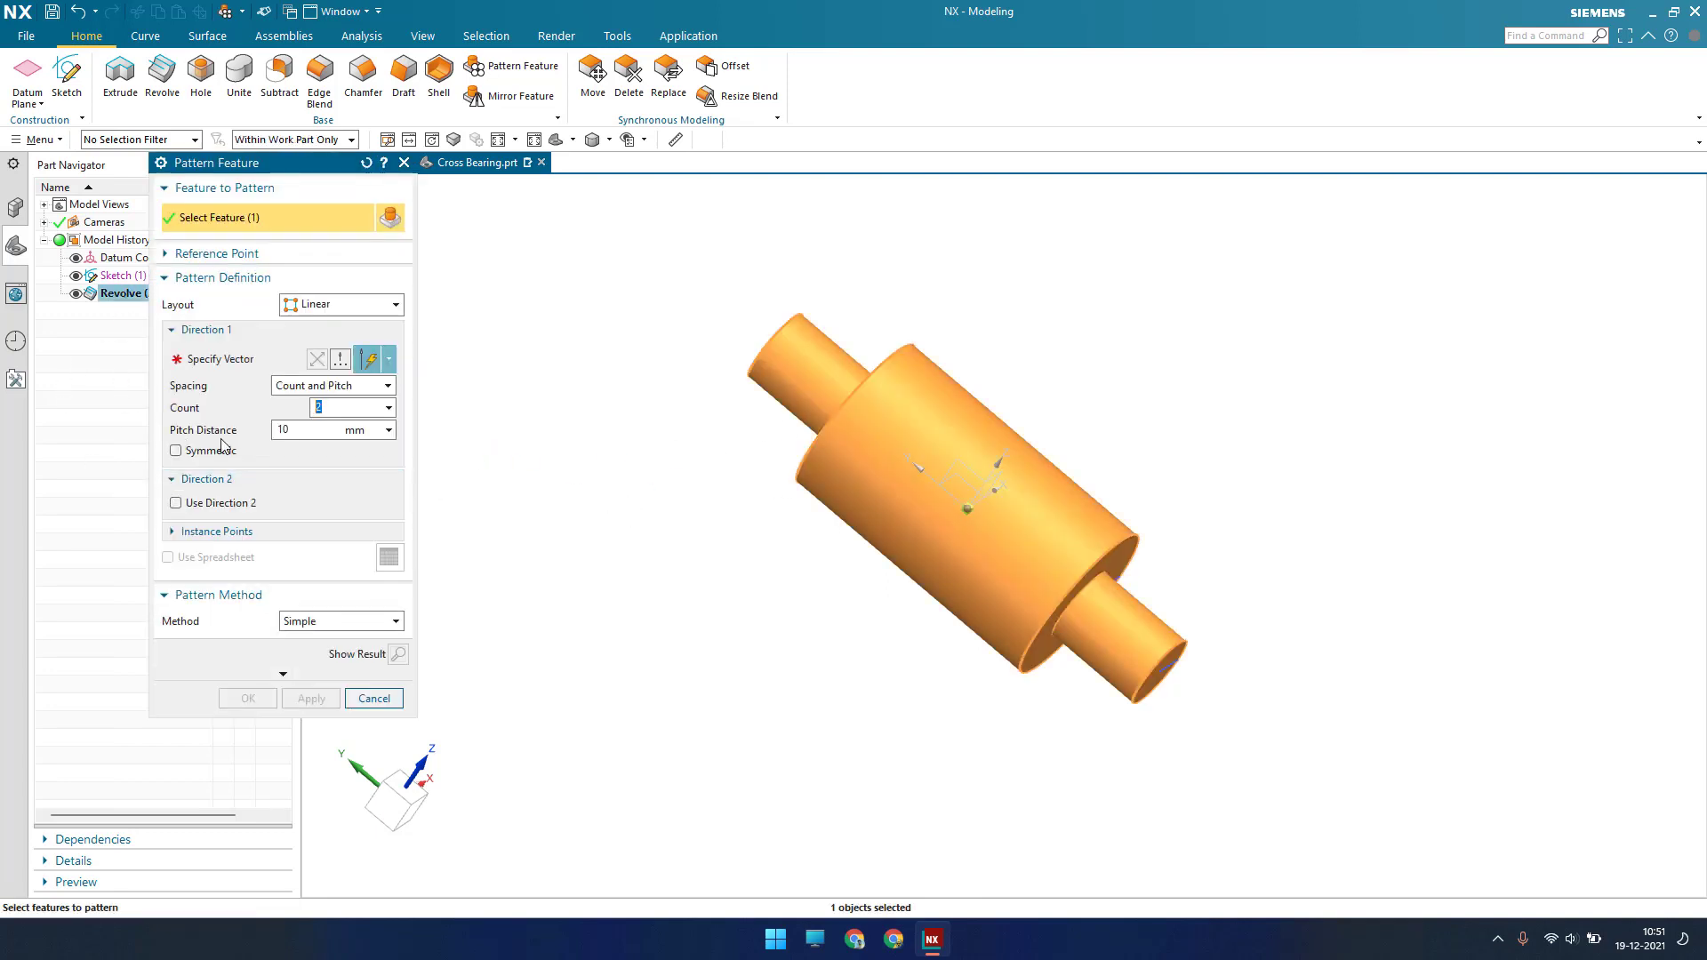
left_click(310, 307)
left_click(316, 343)
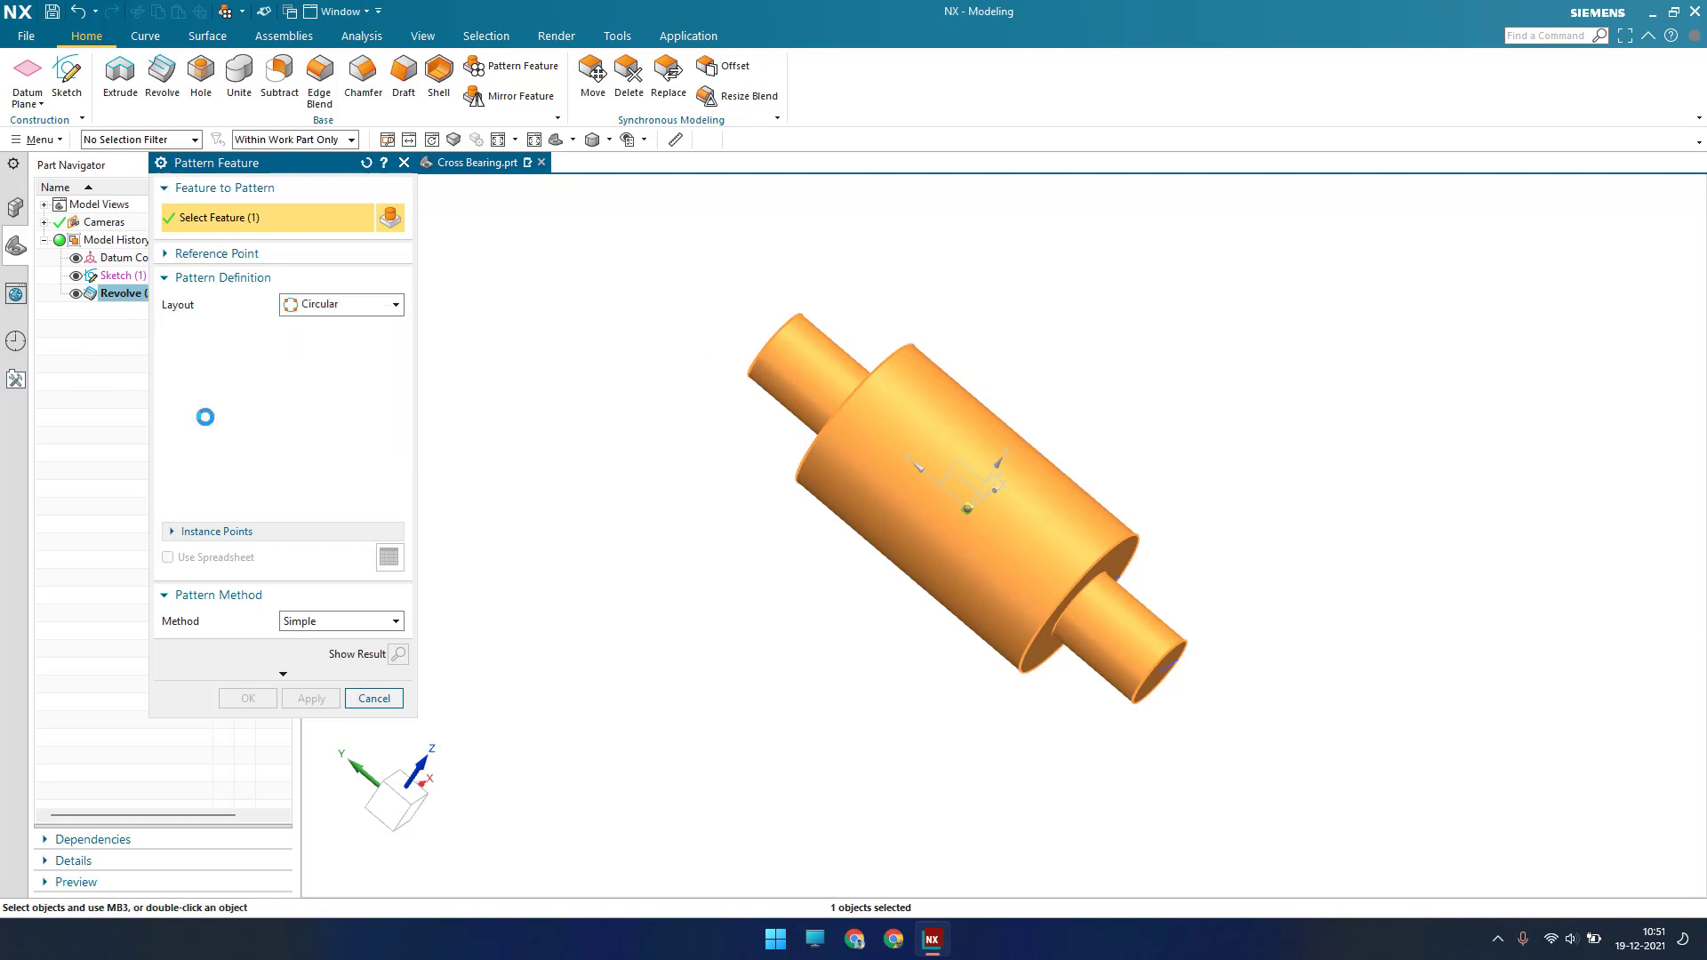
Define the pattern's rotation axis along the X axis direction, passing through the absolute origin (0, 0, 0)
left_click(258, 356)
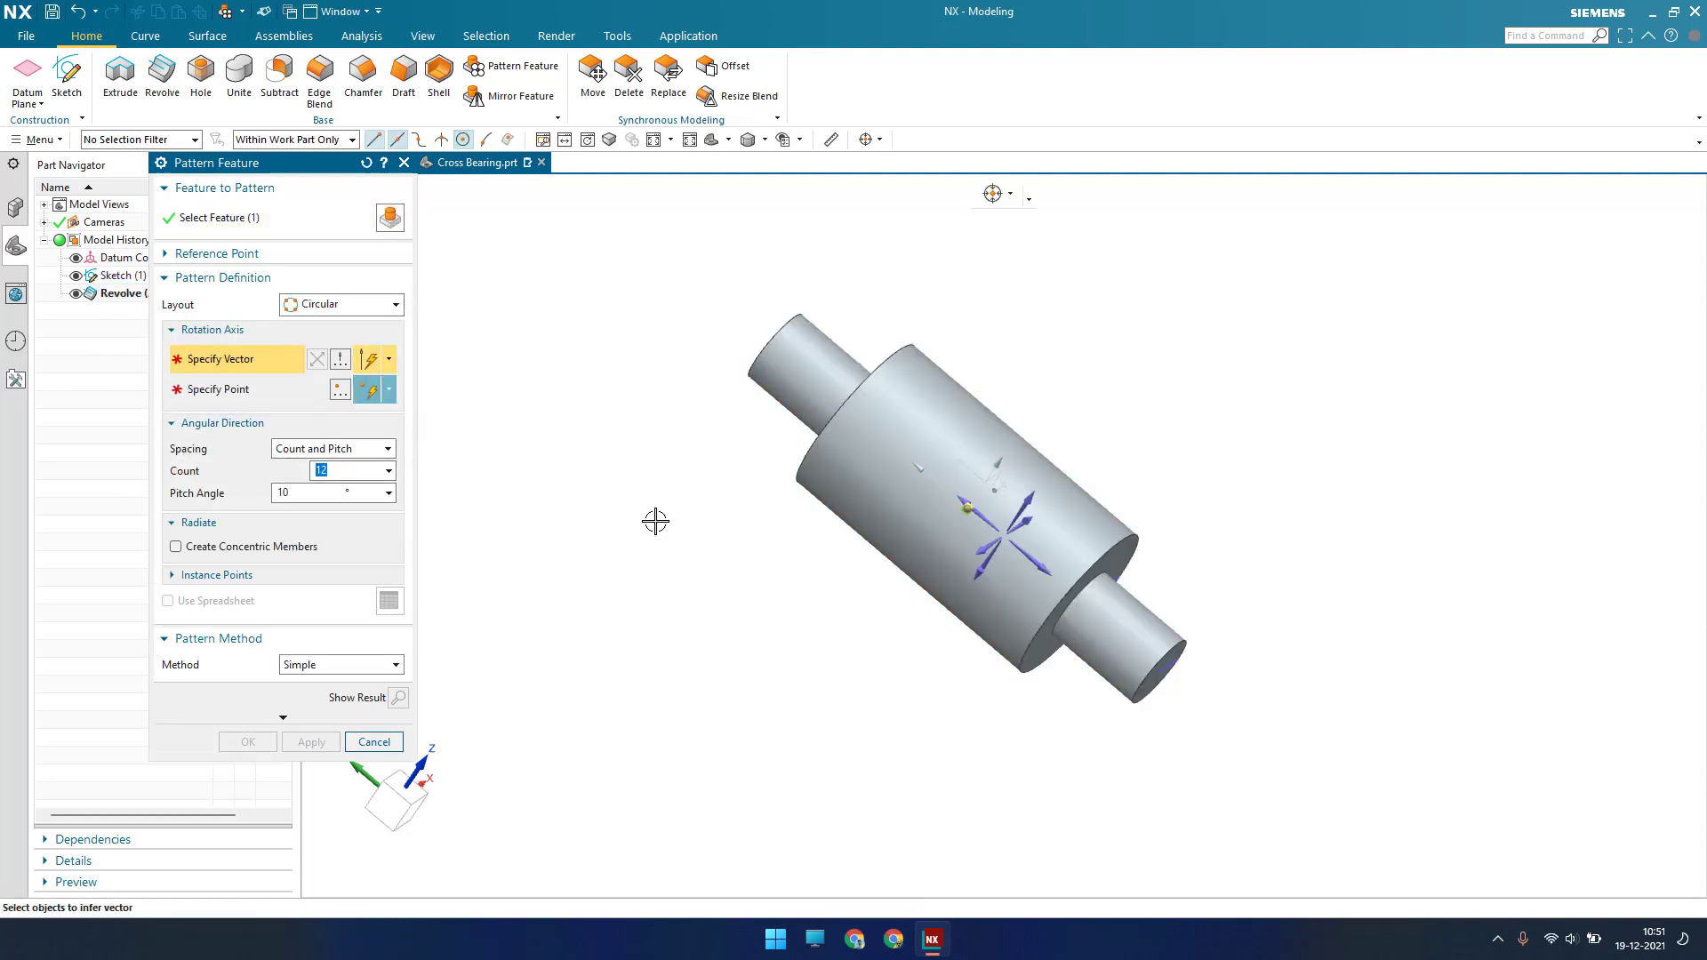
middle_click_drag(655, 518, 851, 586)
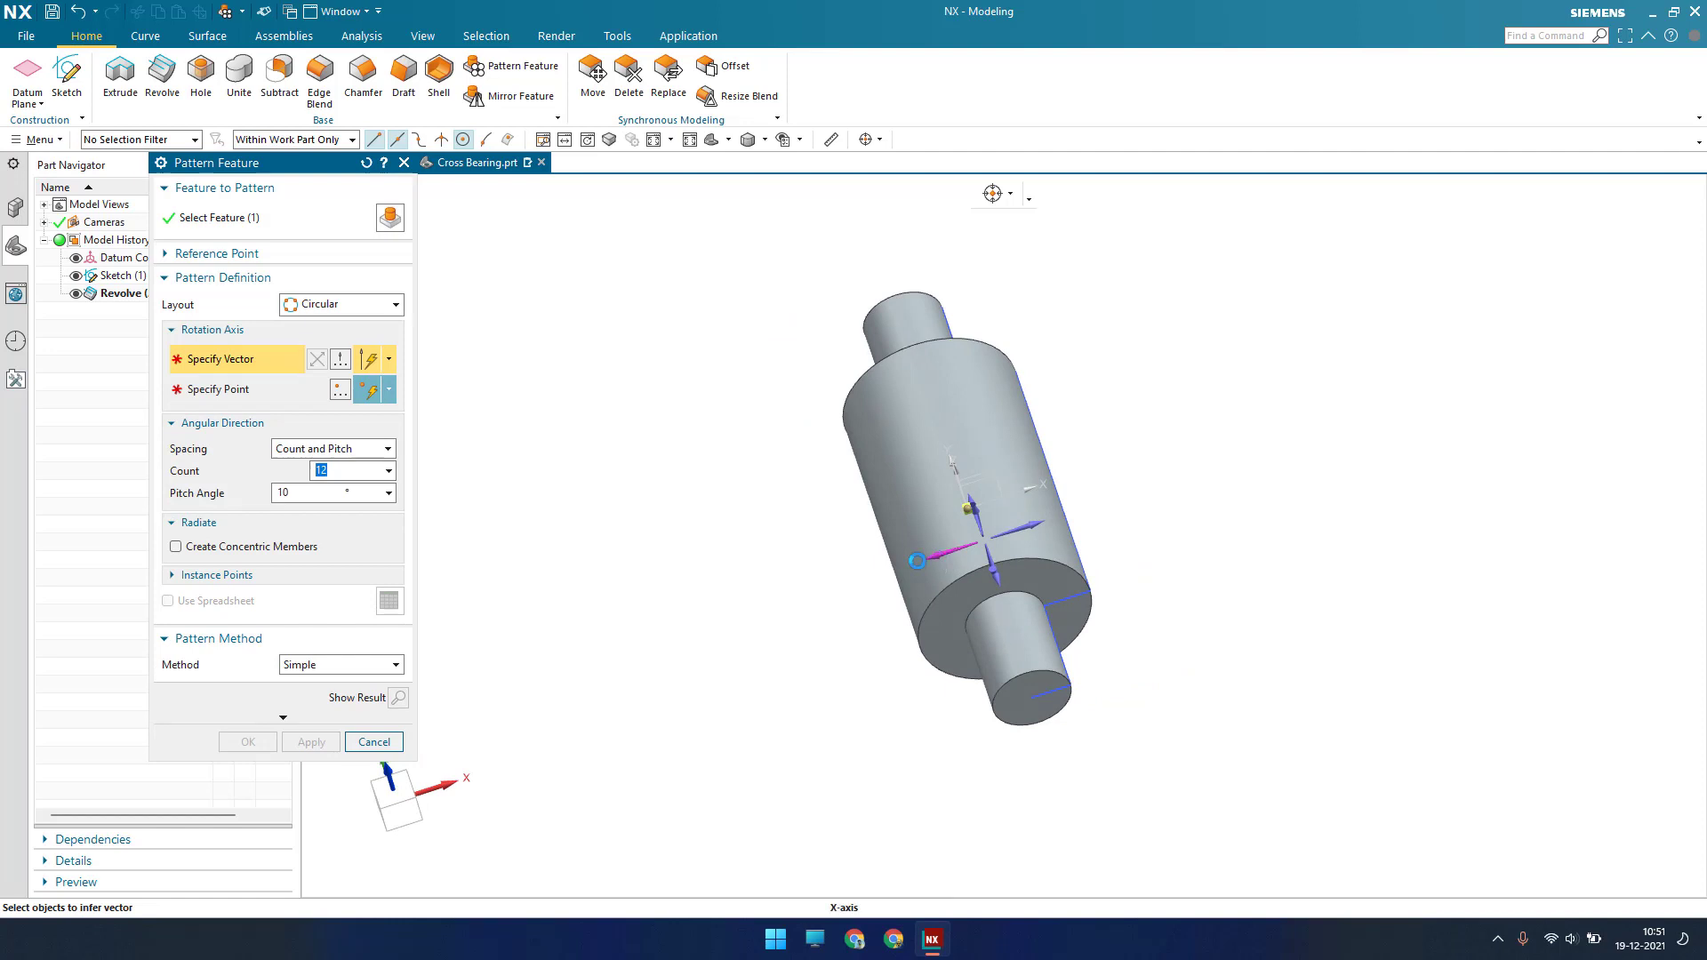
left_click(918, 560)
middle_click_drag(723, 545, 558, 484)
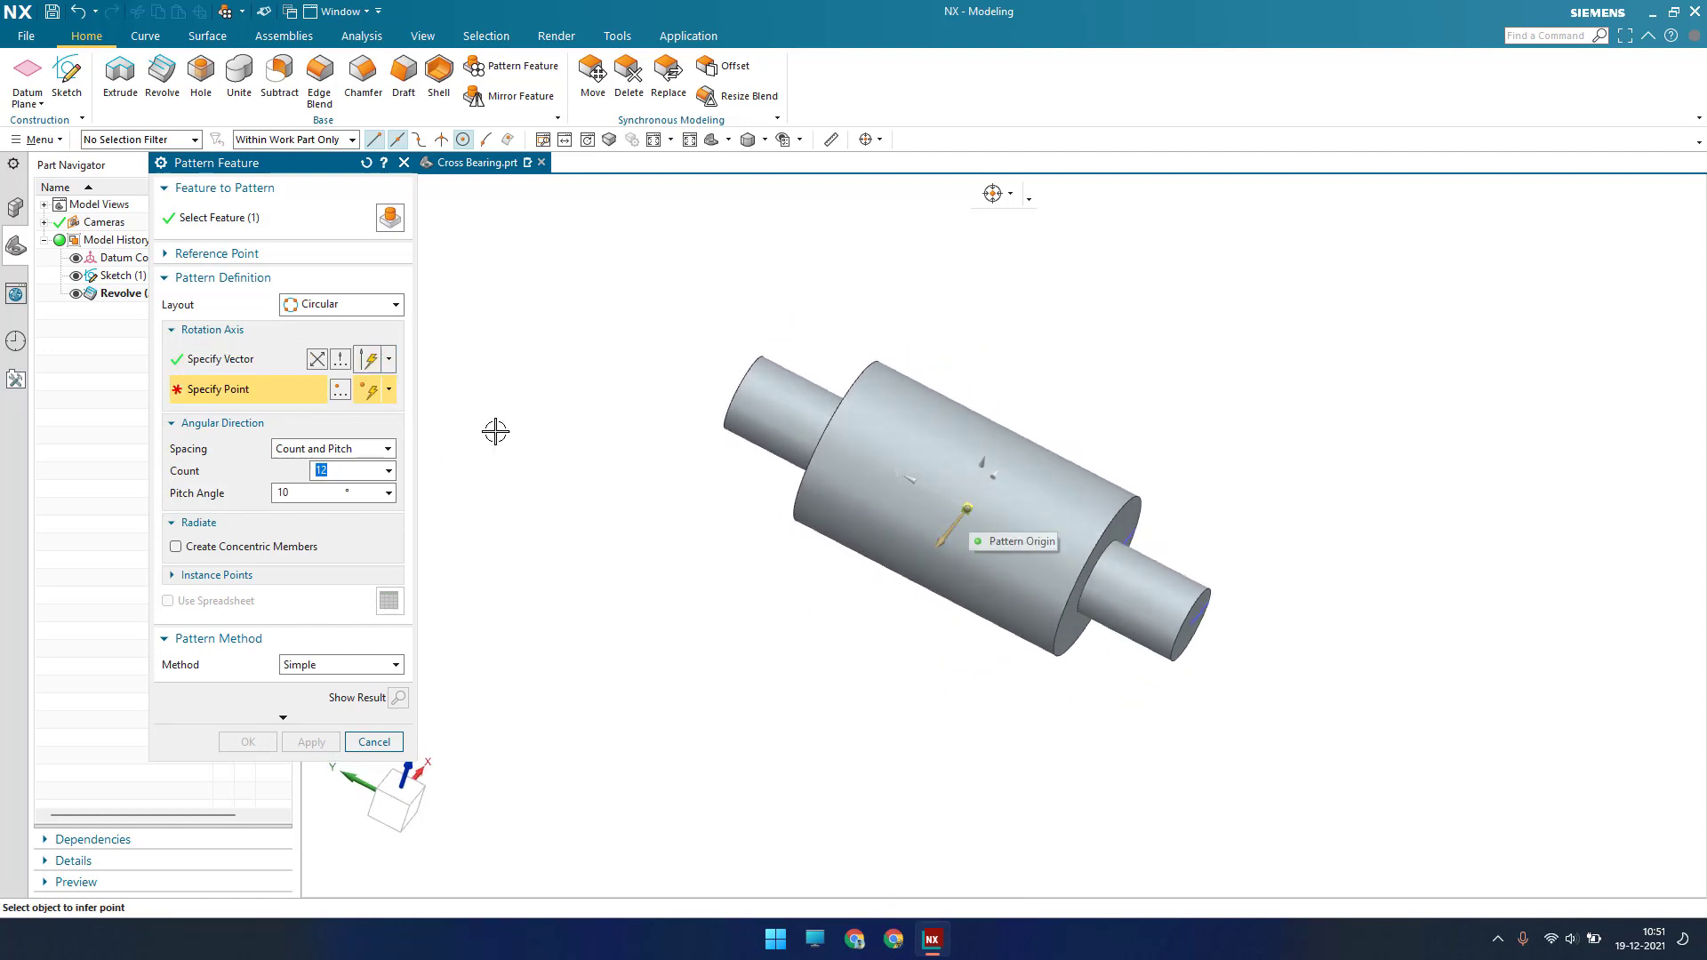
left_click(342, 400)
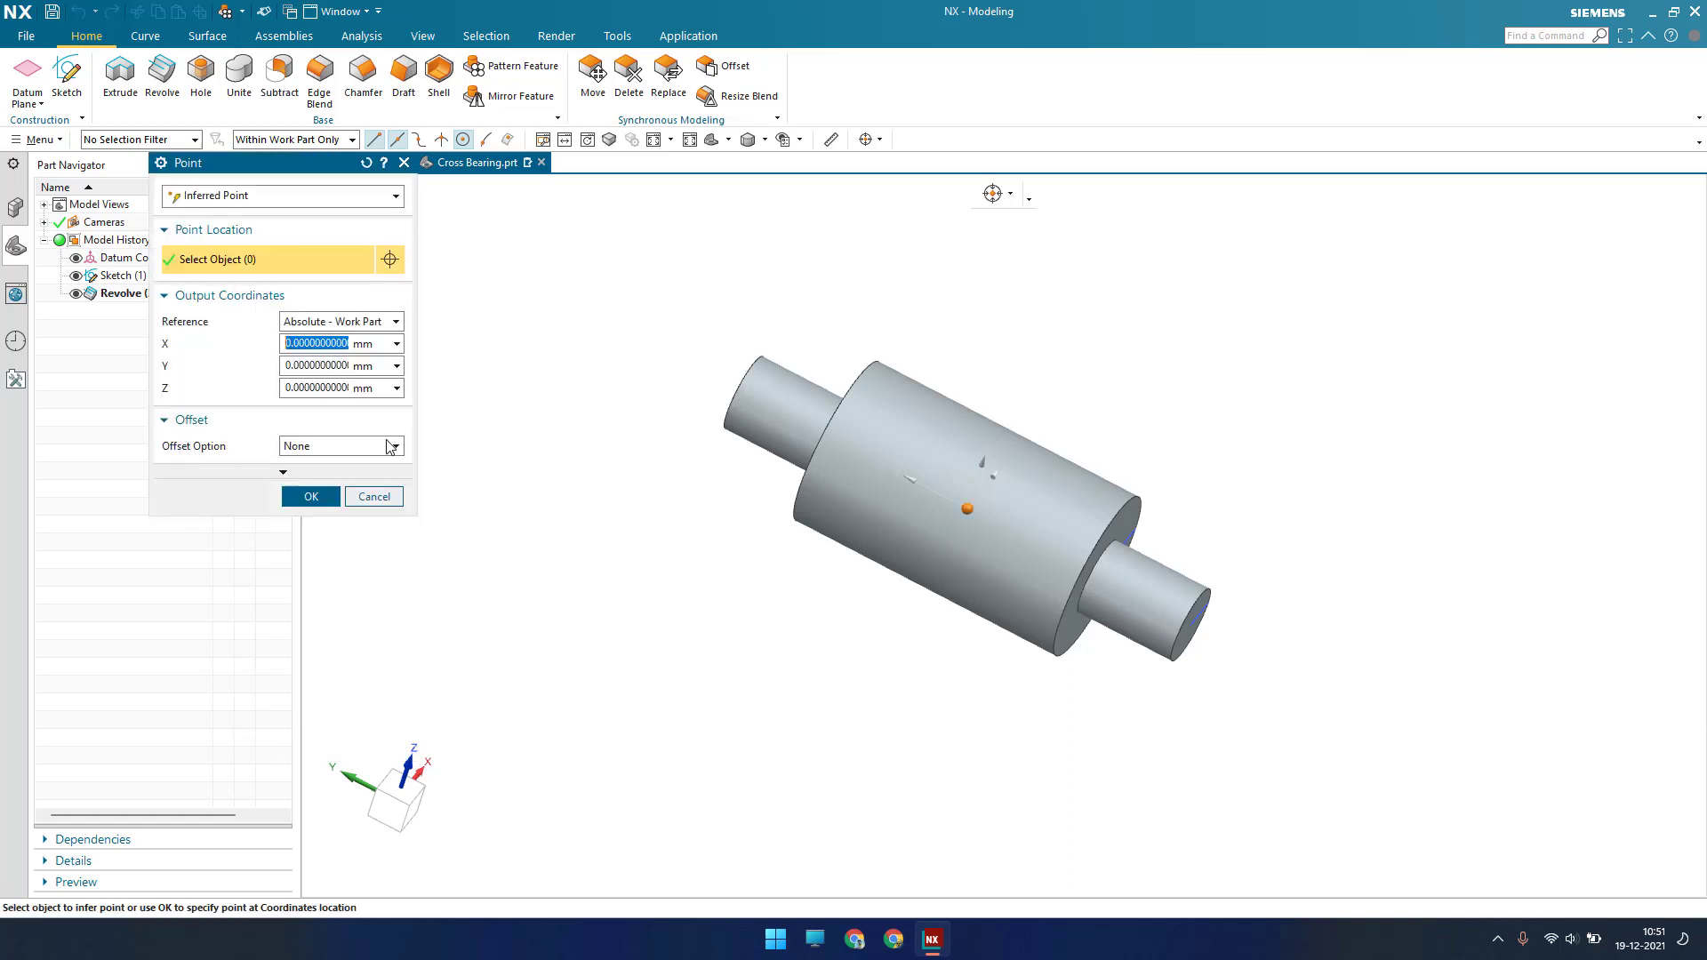
left_click(302, 496)
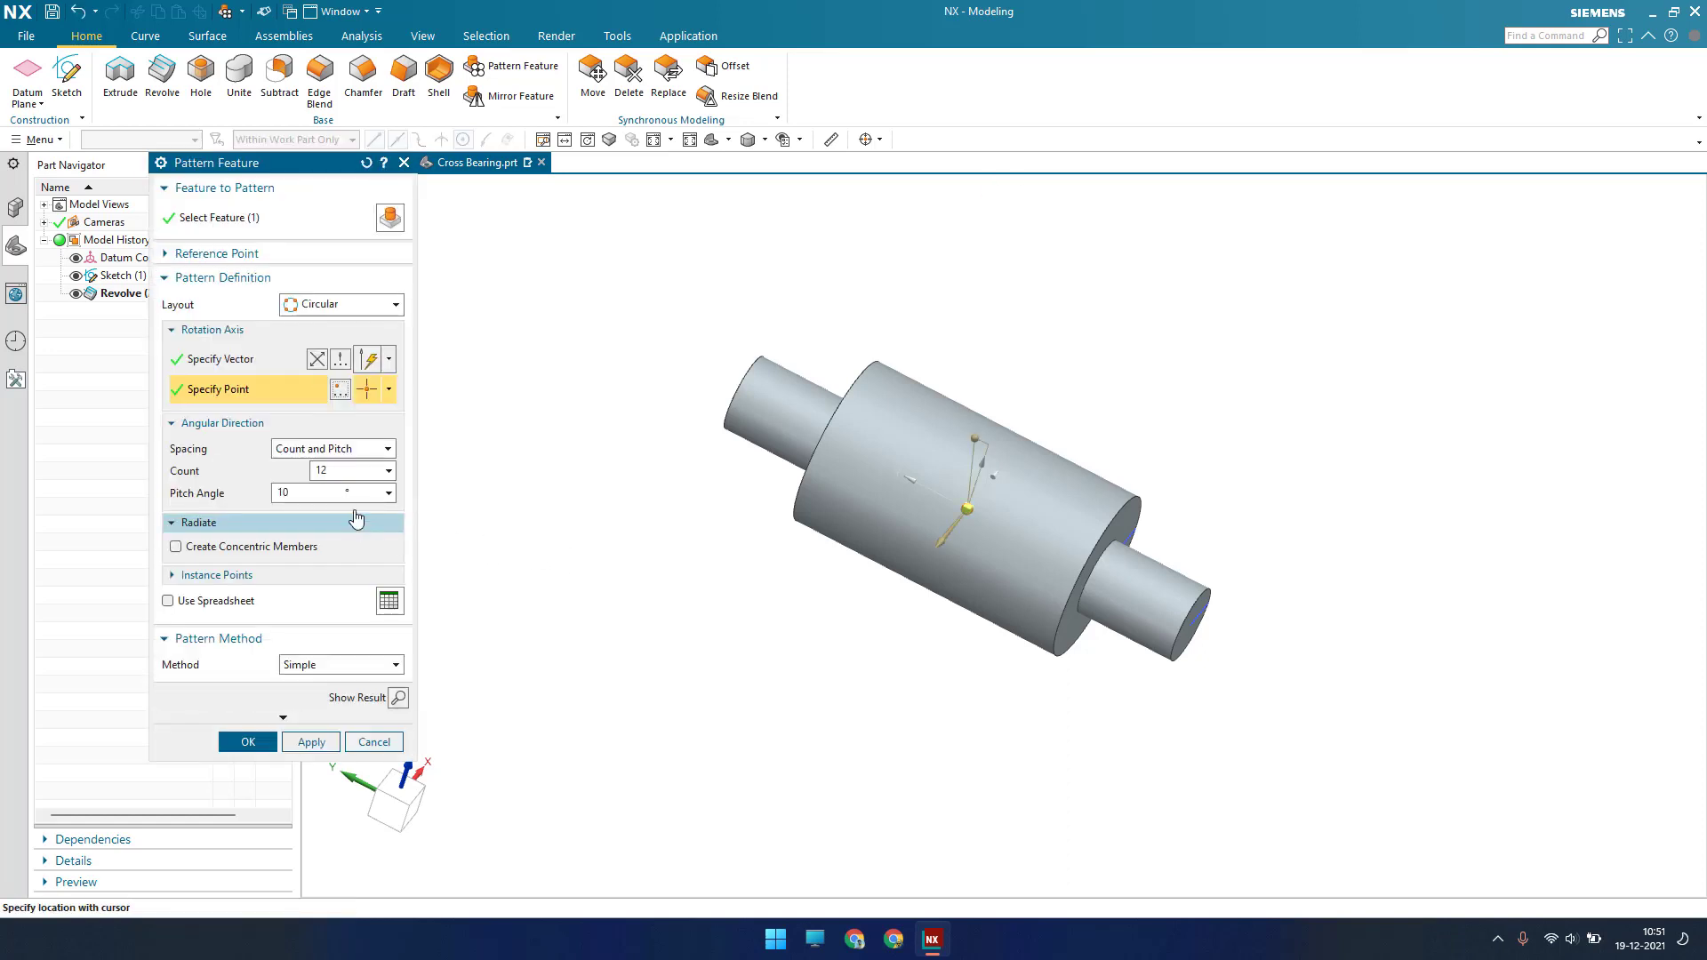
Set the circular pattern to Count and Pitch spacing with count 2 and a 90° pitch angle, preview it and create it
left_click(351, 450)
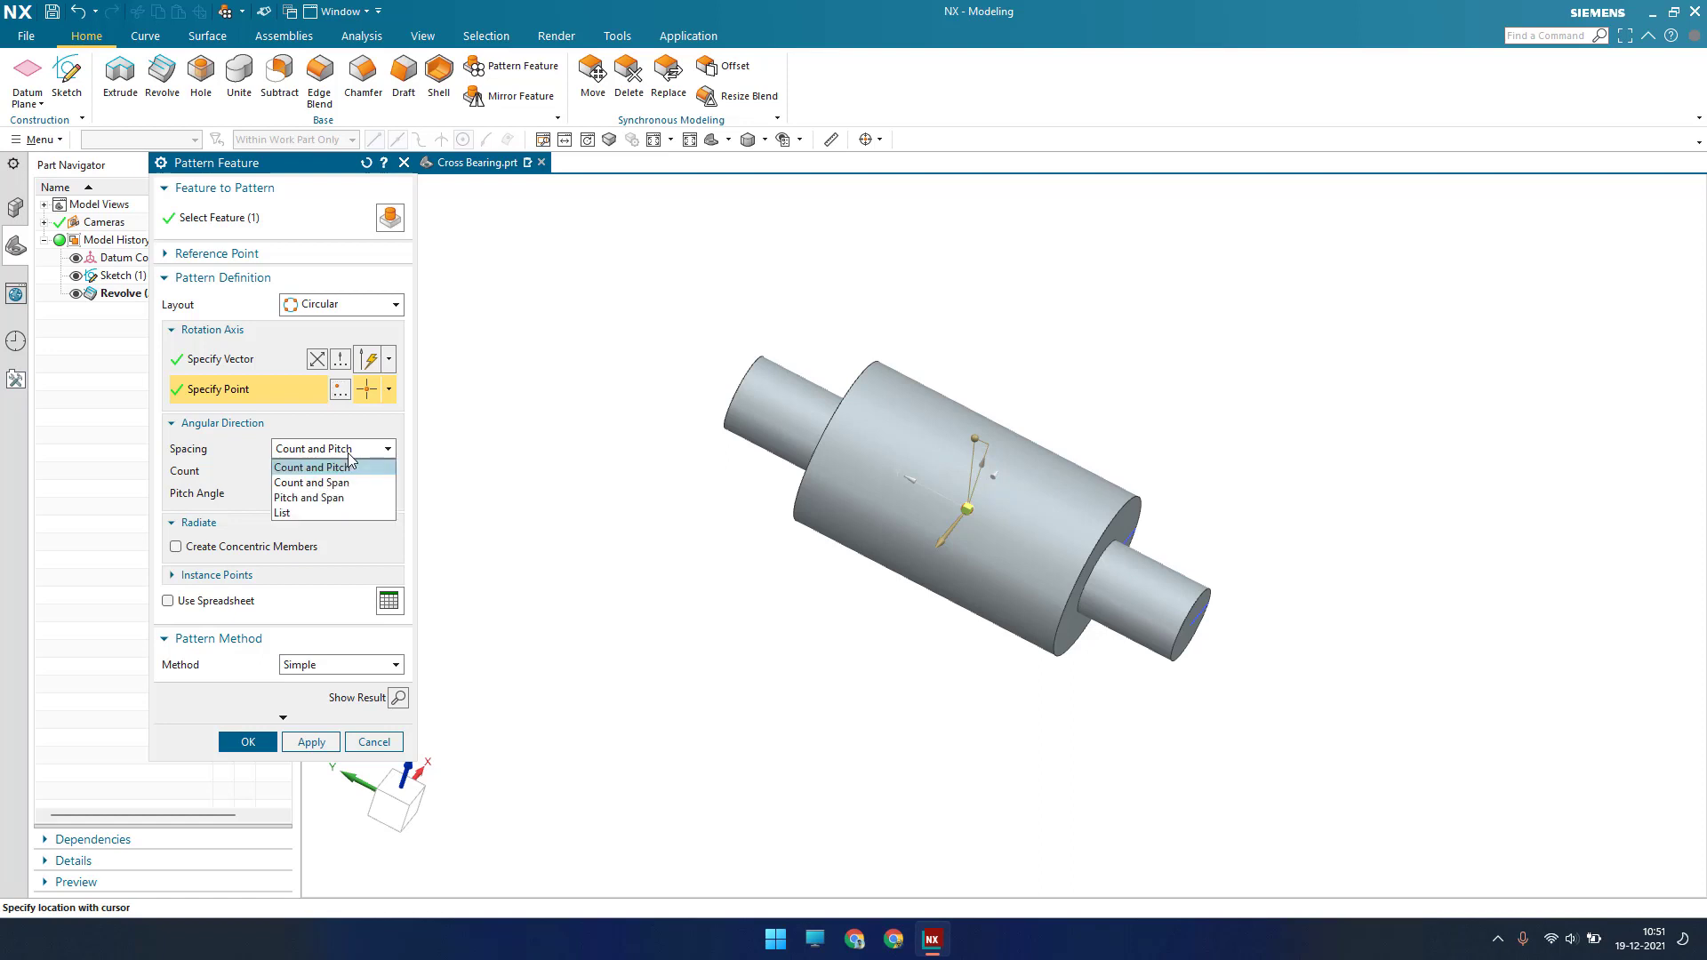
left_click(346, 469)
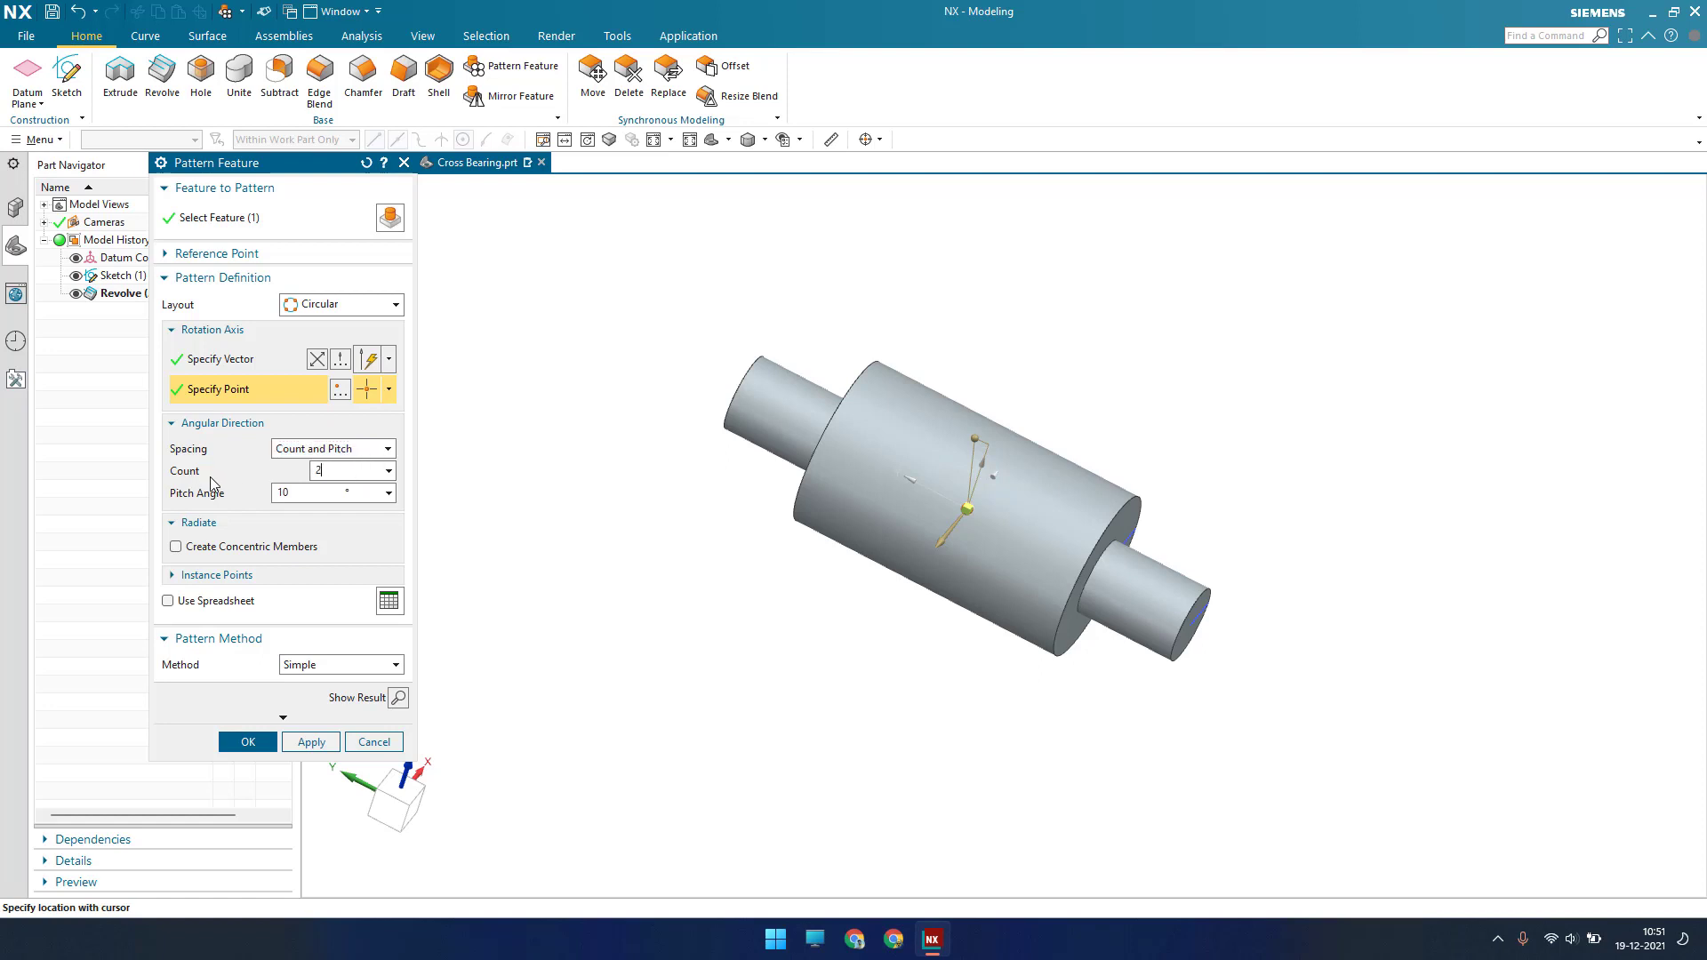
left_click(317, 492)
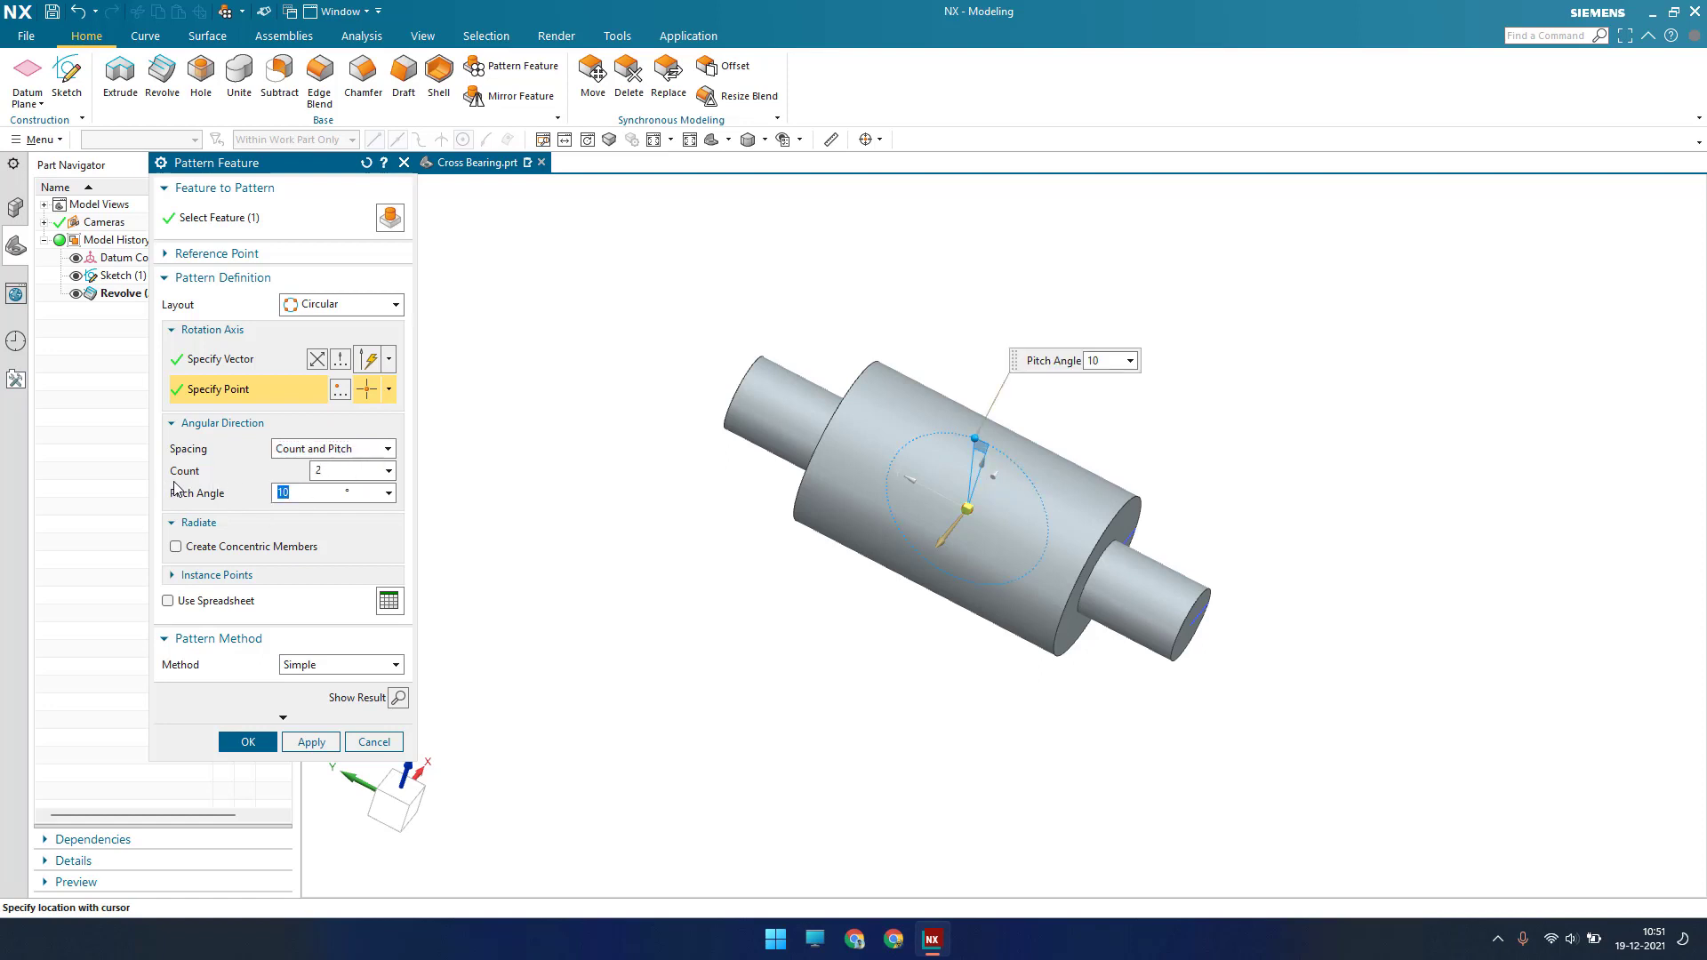
type("90")
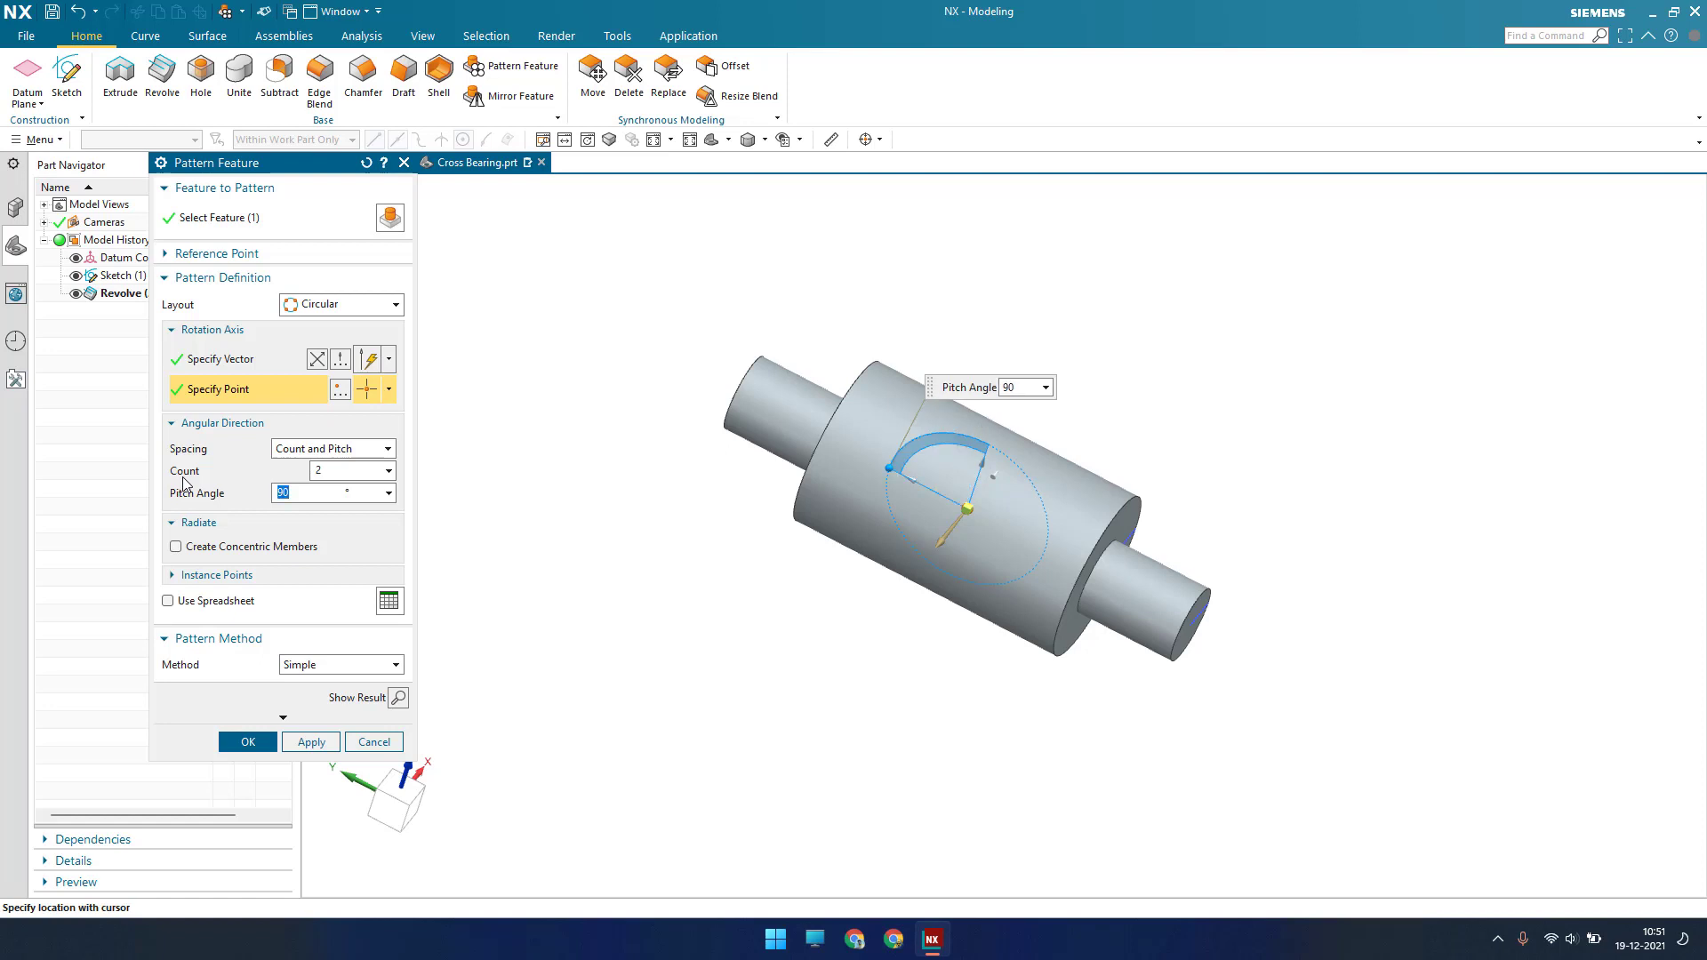
left_click(398, 698)
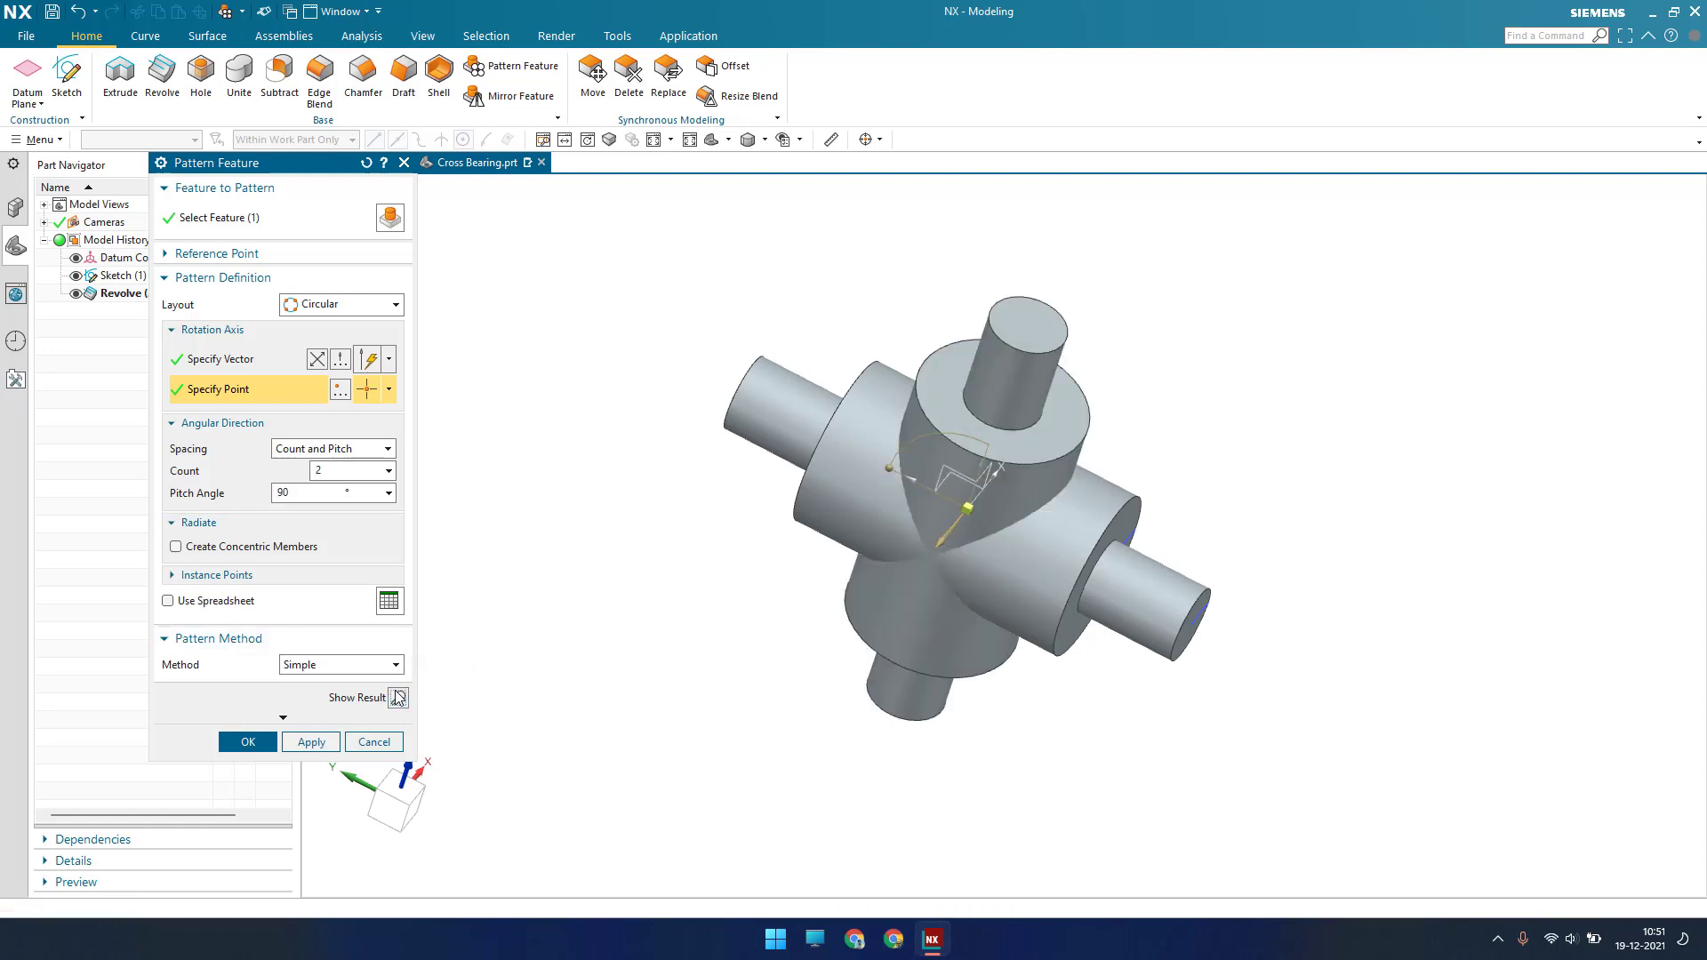
scroll(968, 513, "down", 3)
scroll(968, 513, "up", 2)
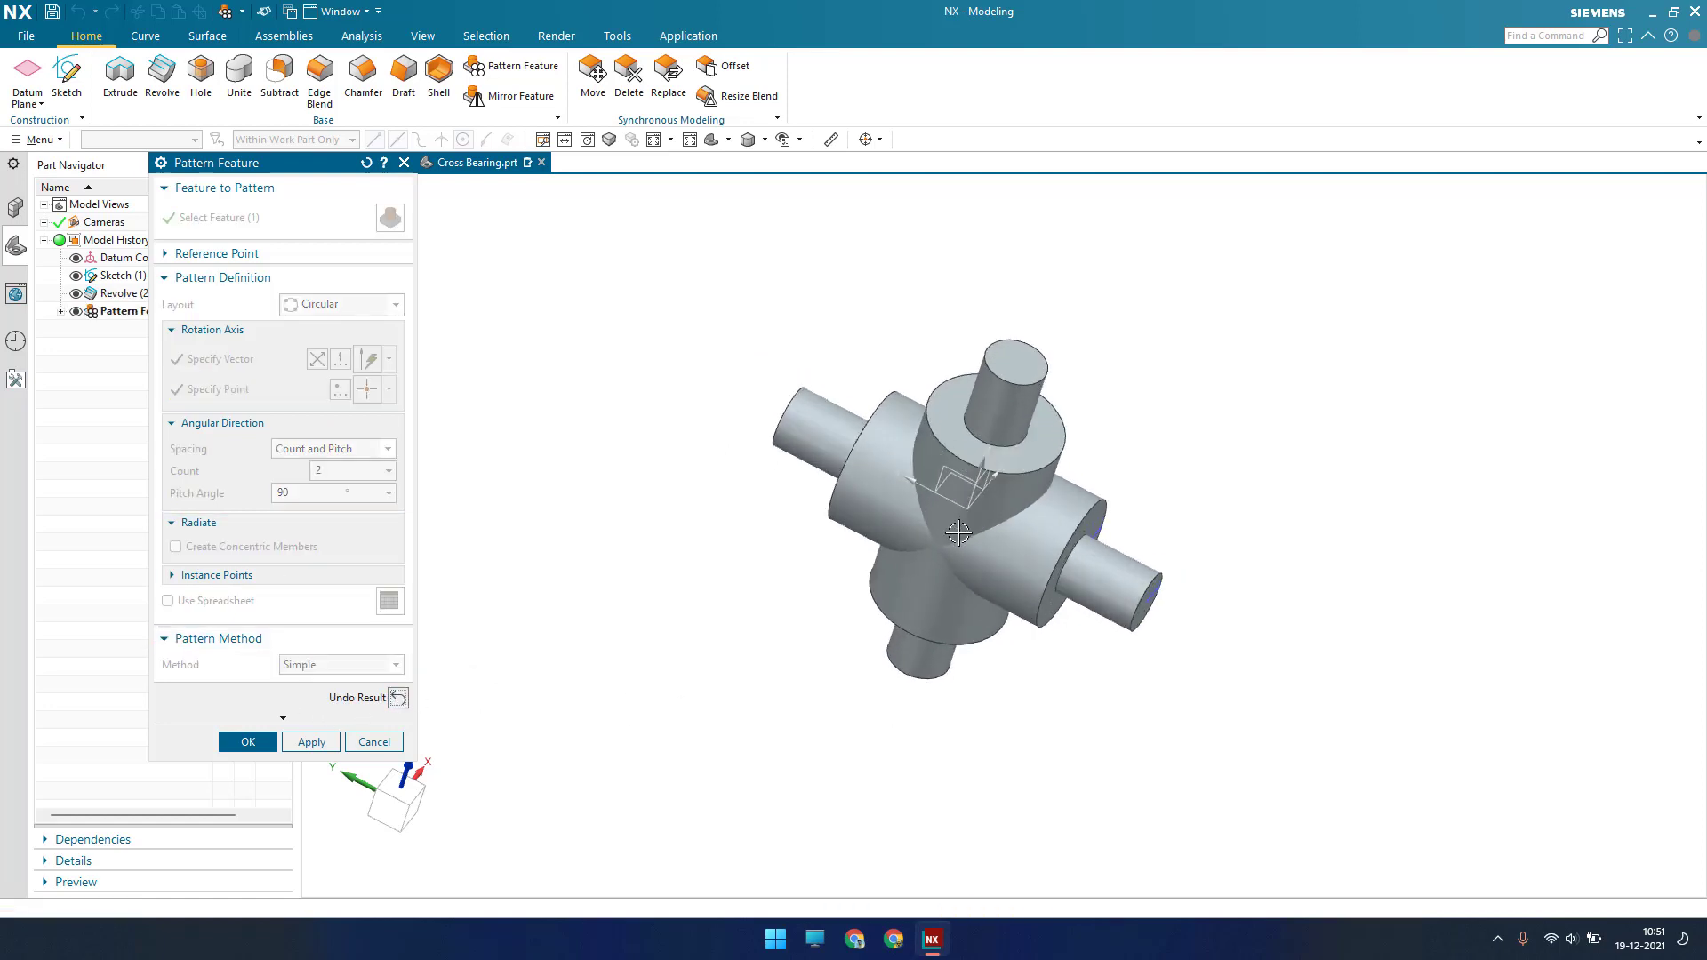
left_click(250, 745)
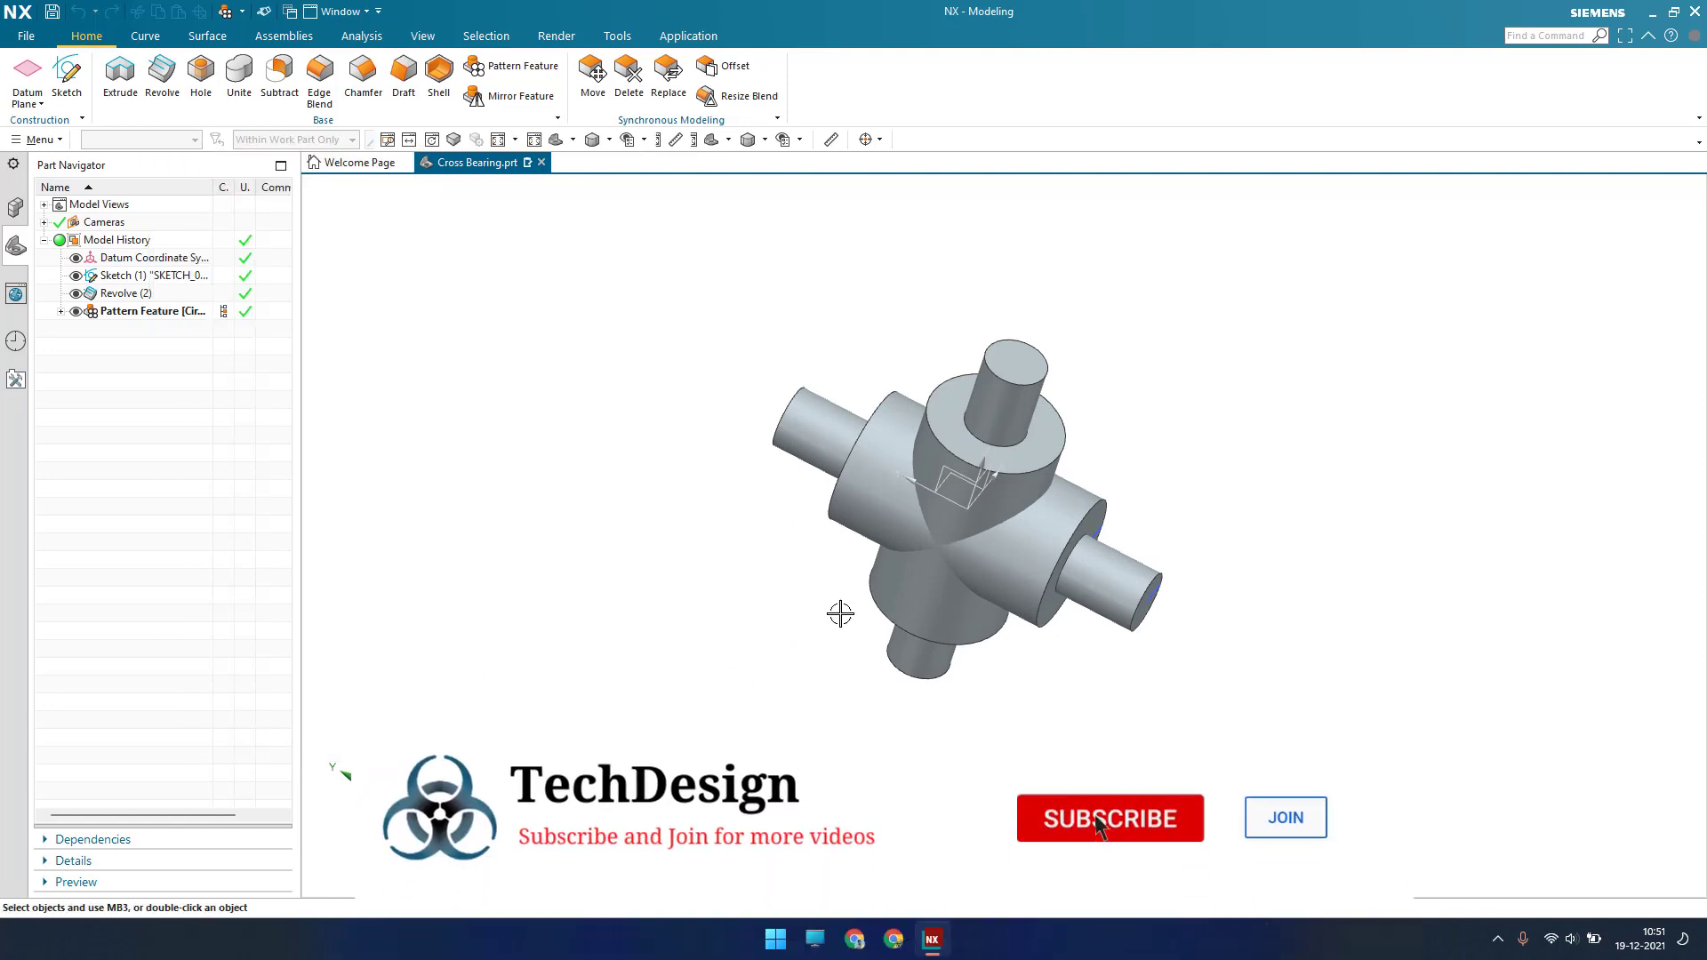
Unite the horizontal revolved body as target with the vertical patterned body as tool
middle_click_drag(838, 610, 979, 445)
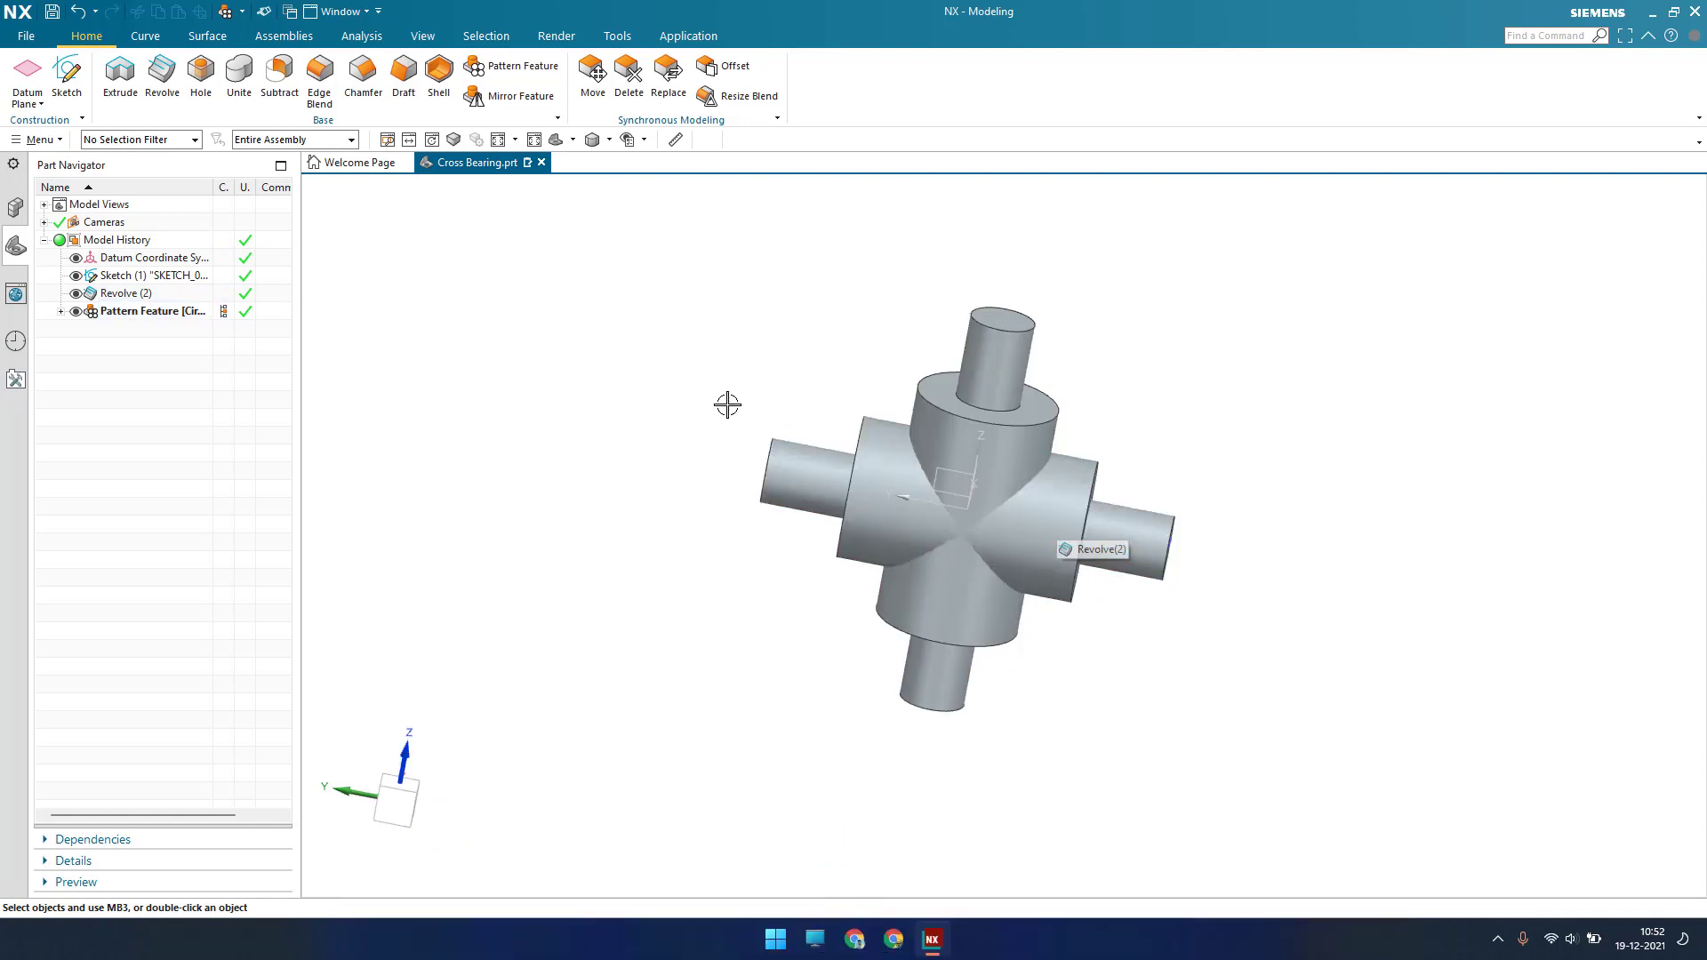
left_click(238, 76)
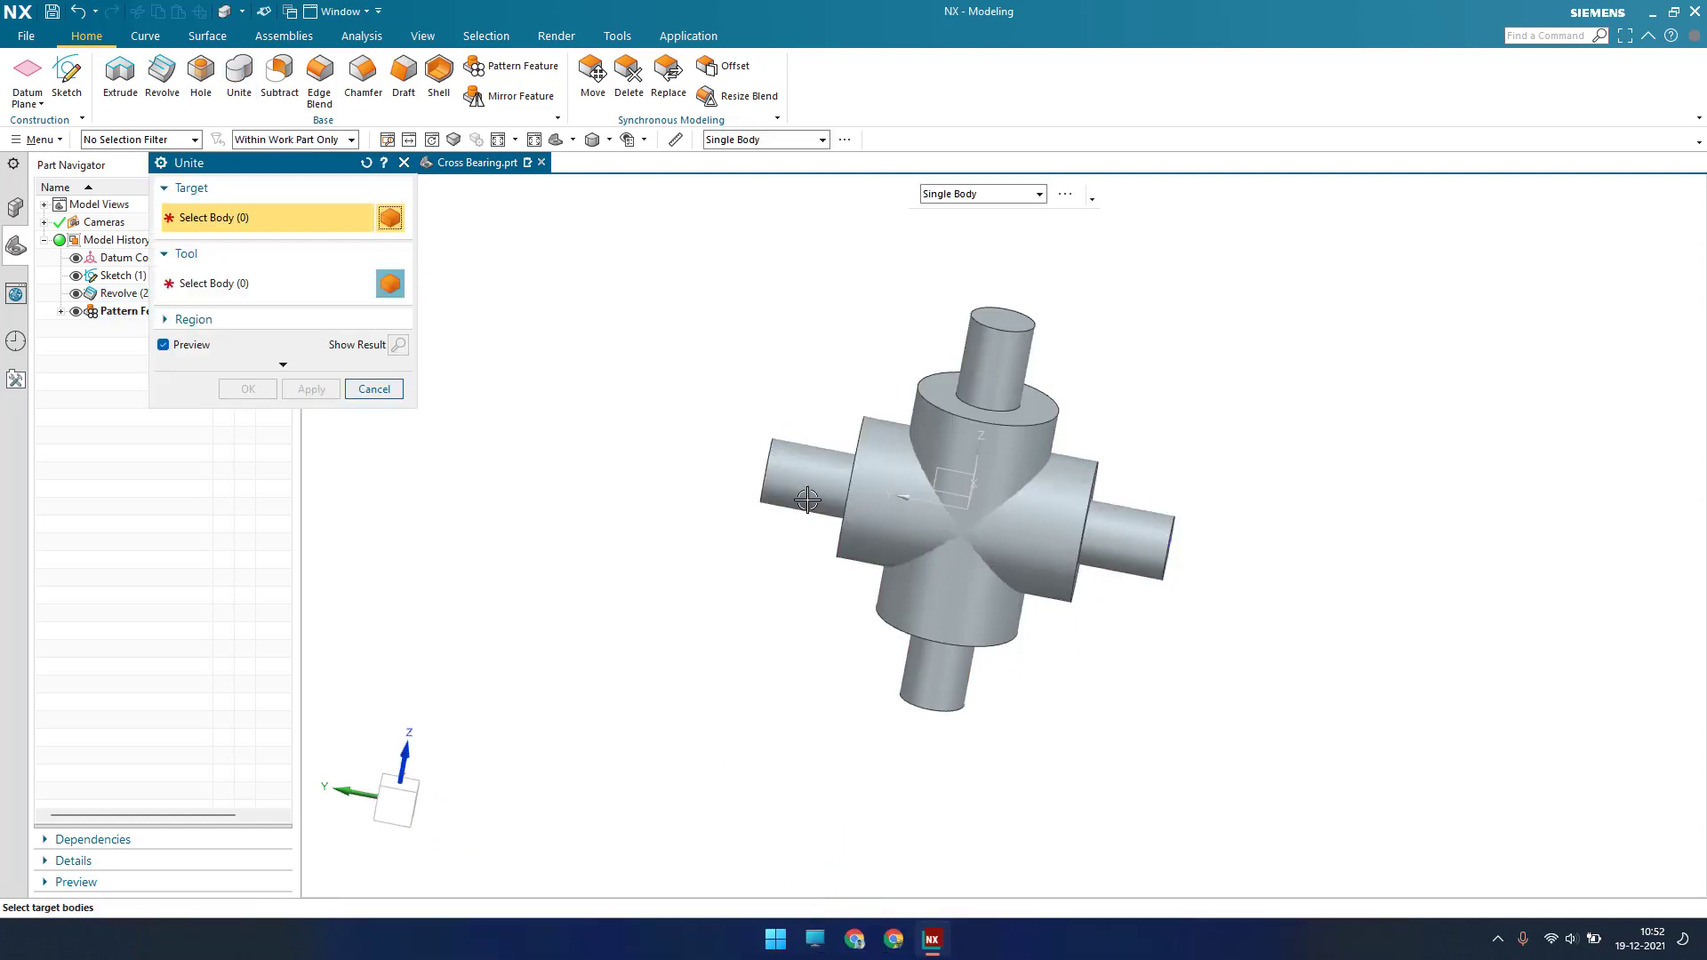
left_click(856, 483)
left_click(945, 461)
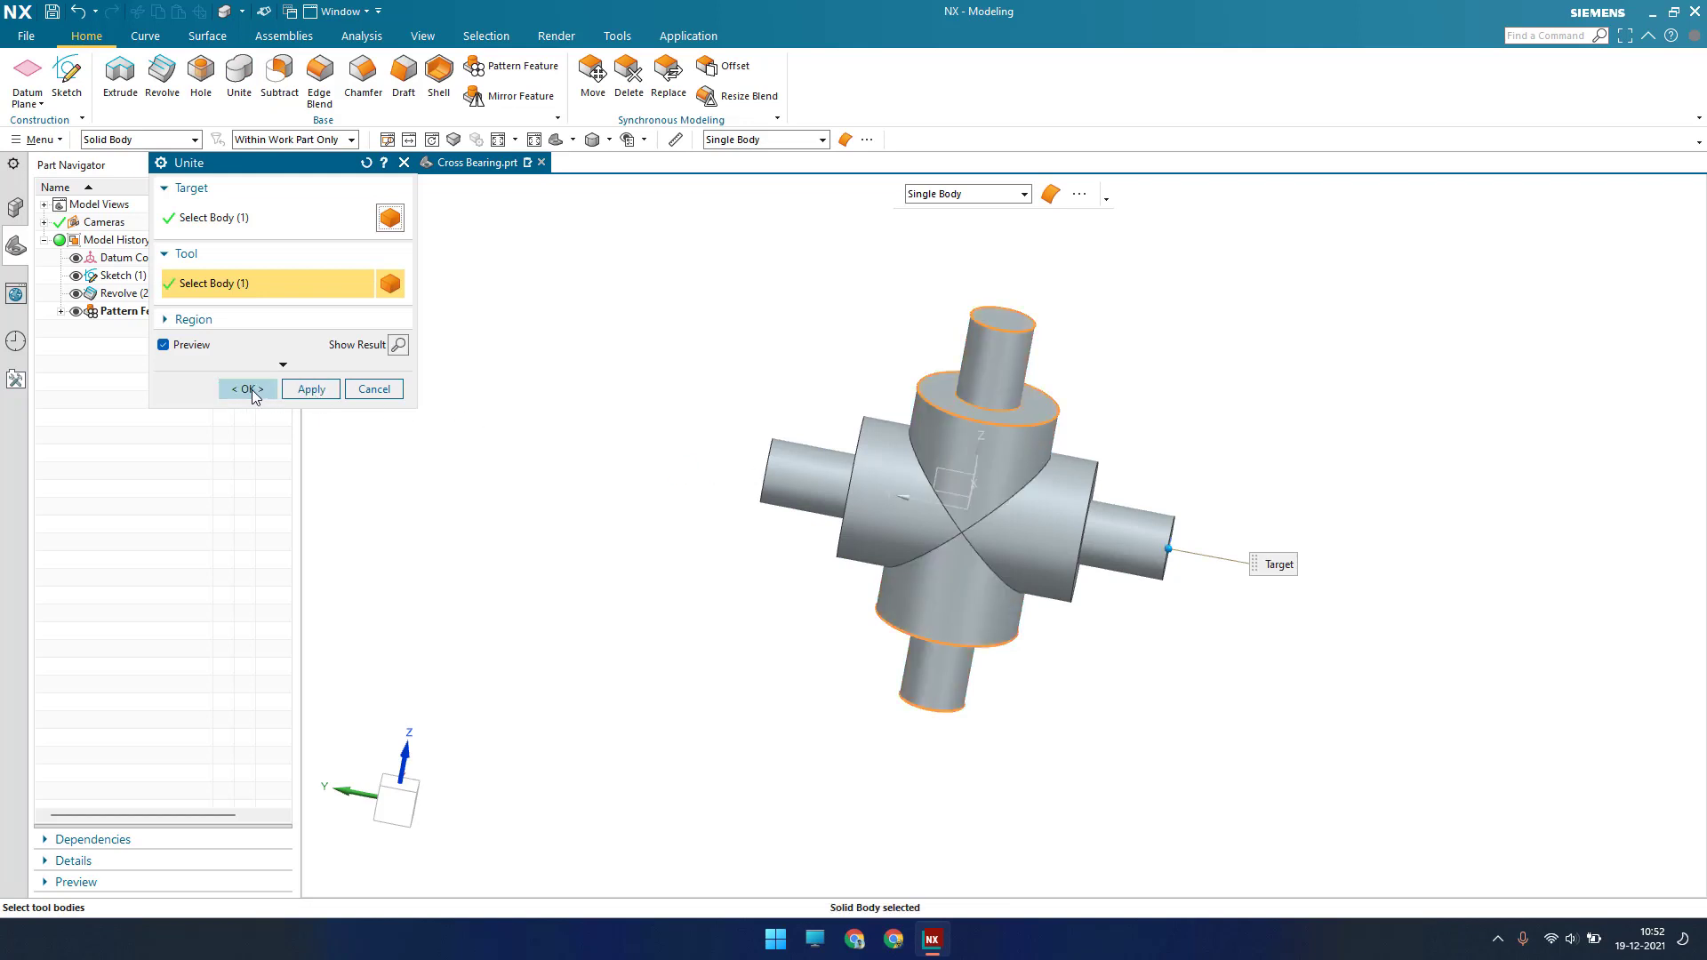
left_click(248, 389)
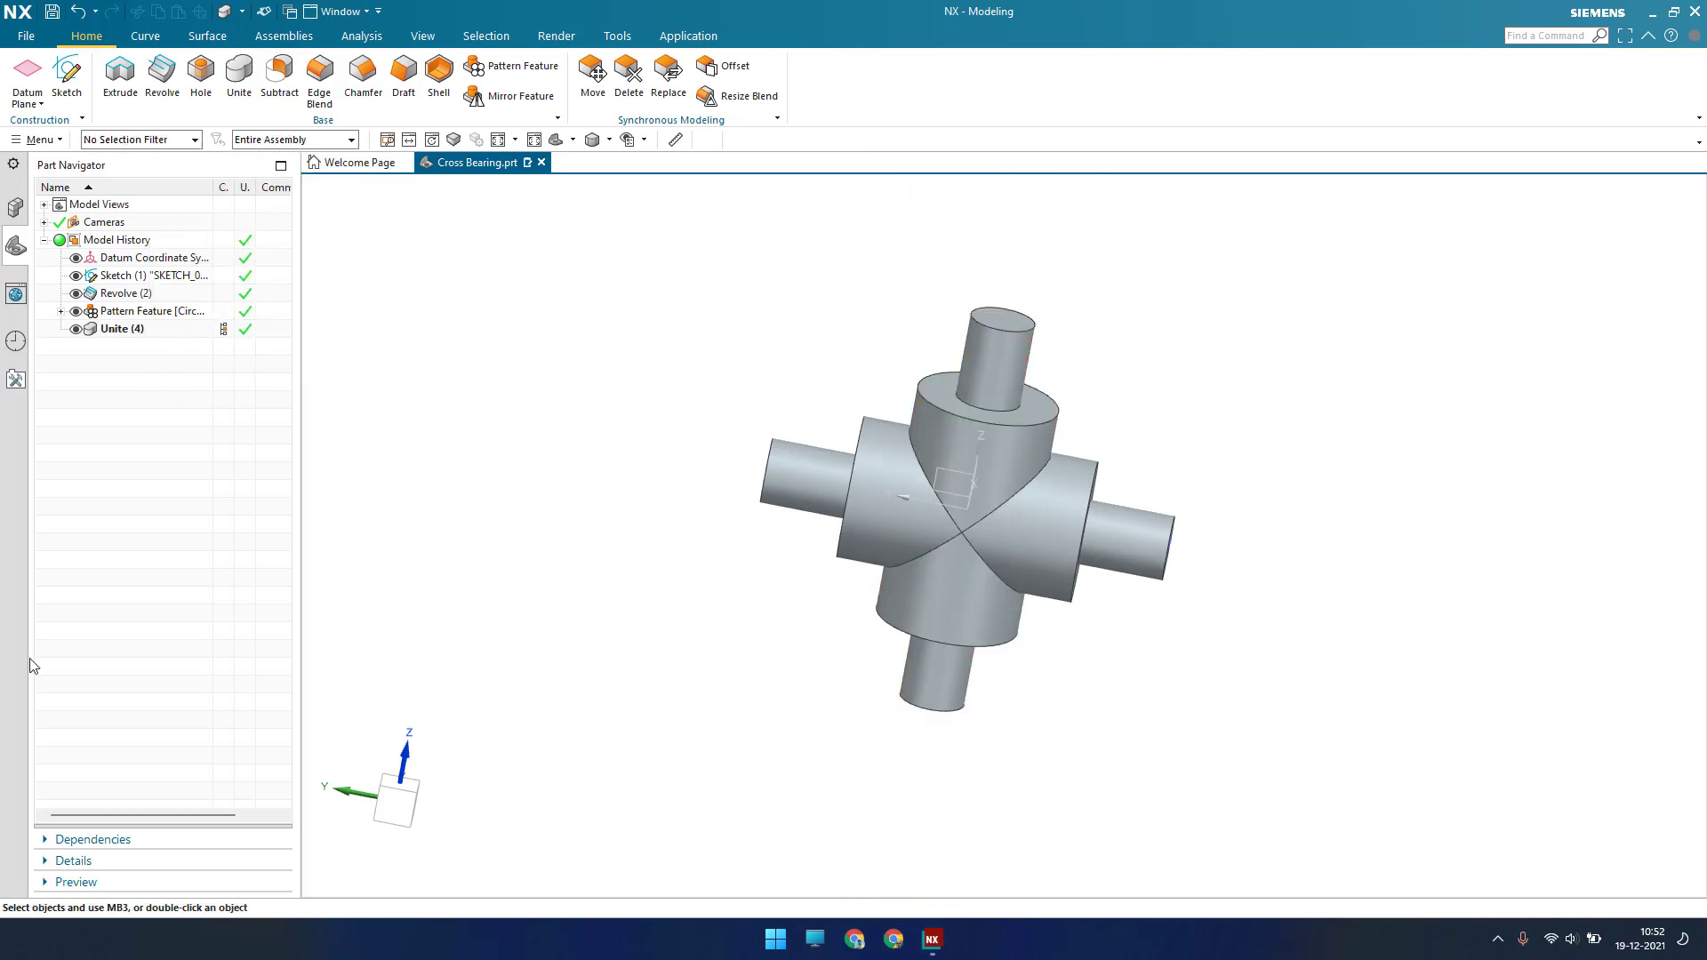
Create a new sketch on the YZ datum plane at the centre of the cross
left_click(67, 76)
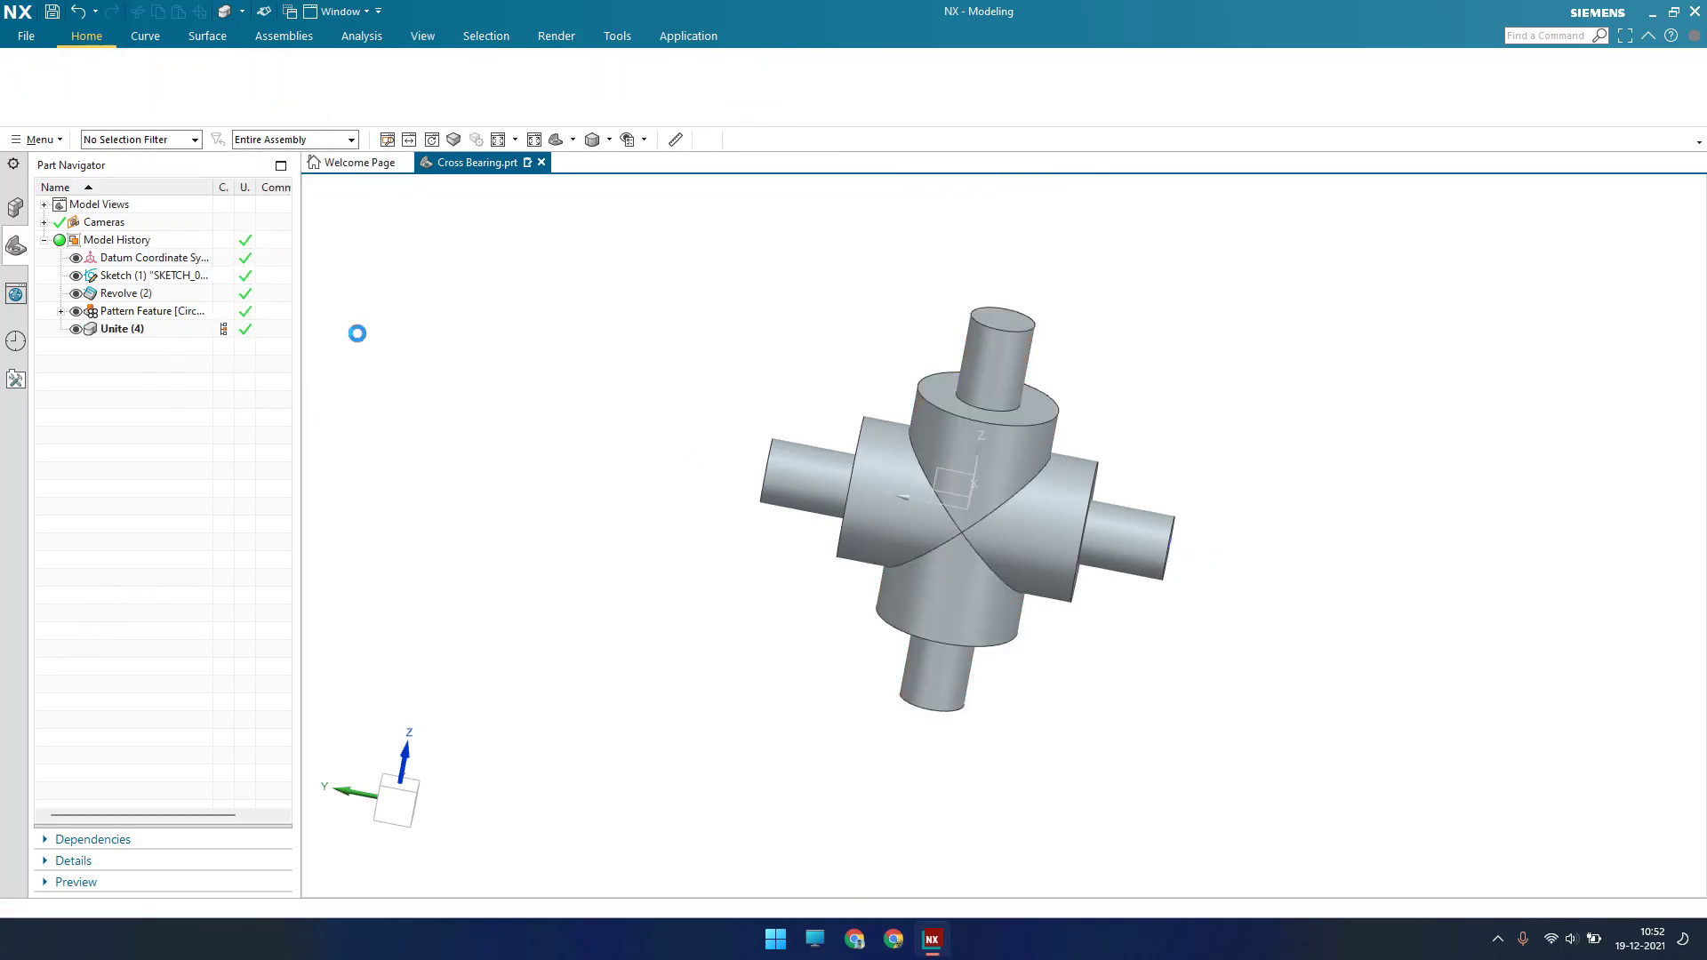
mouse_move(928, 552)
middle_mouse_down()
mouse_move(868, 560)
mouse_move(899, 553)
middle_mouse_up()
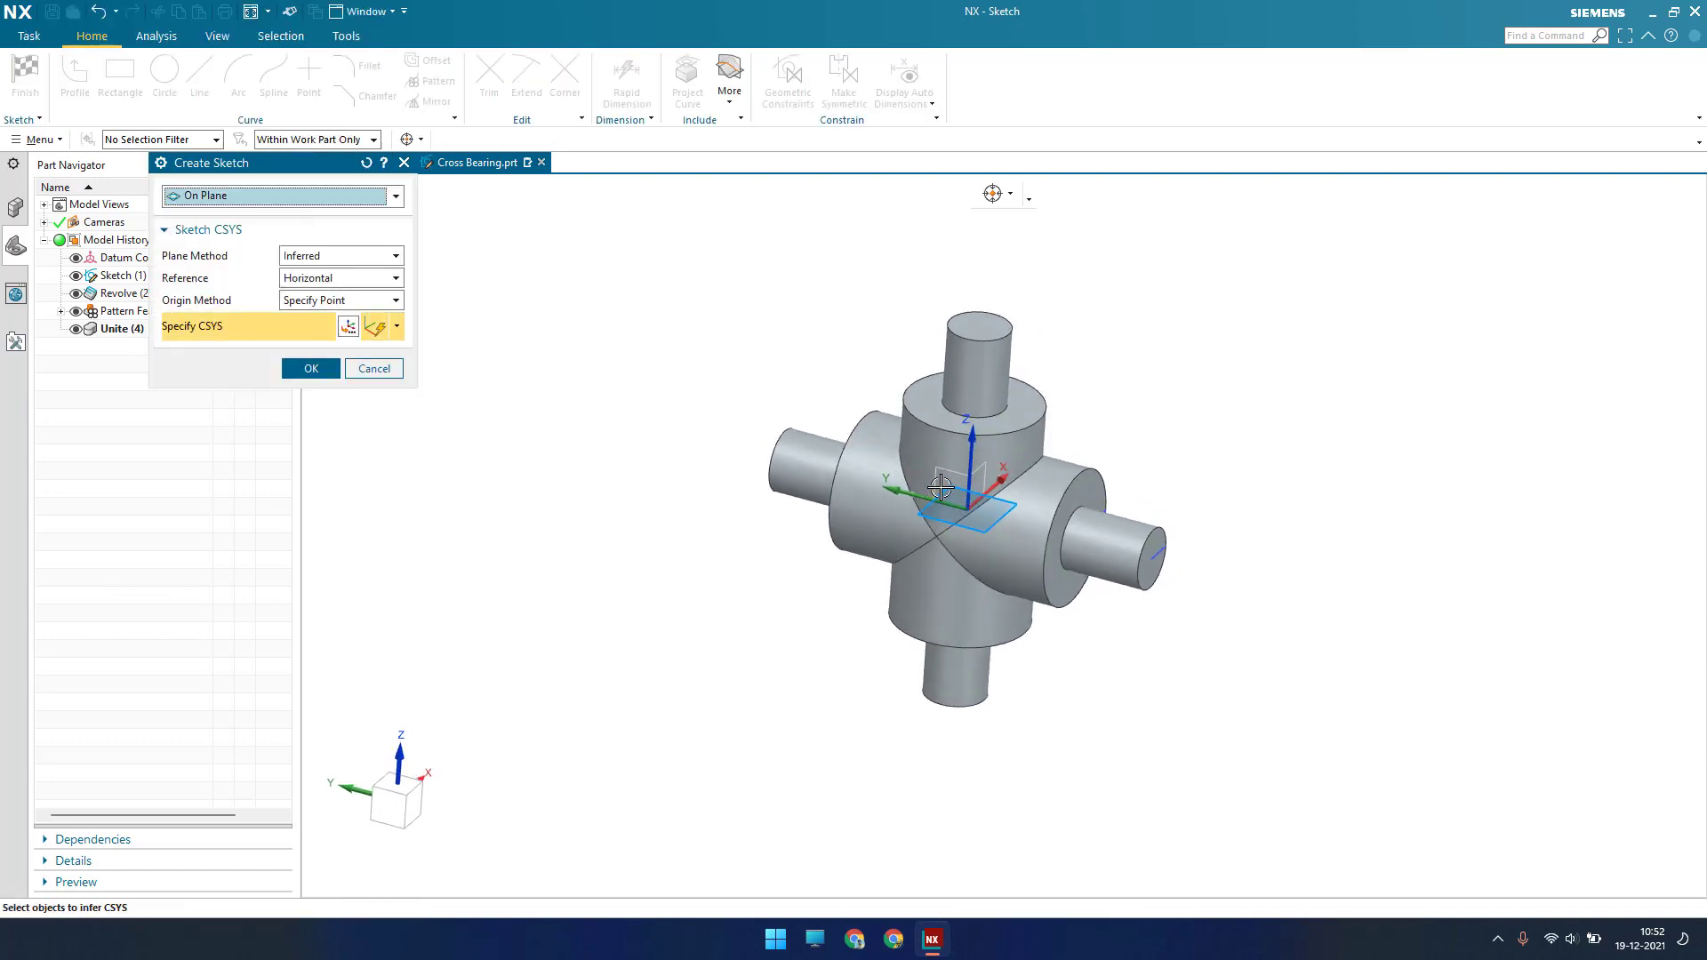
left_click(941, 476)
middle_click(614, 485)
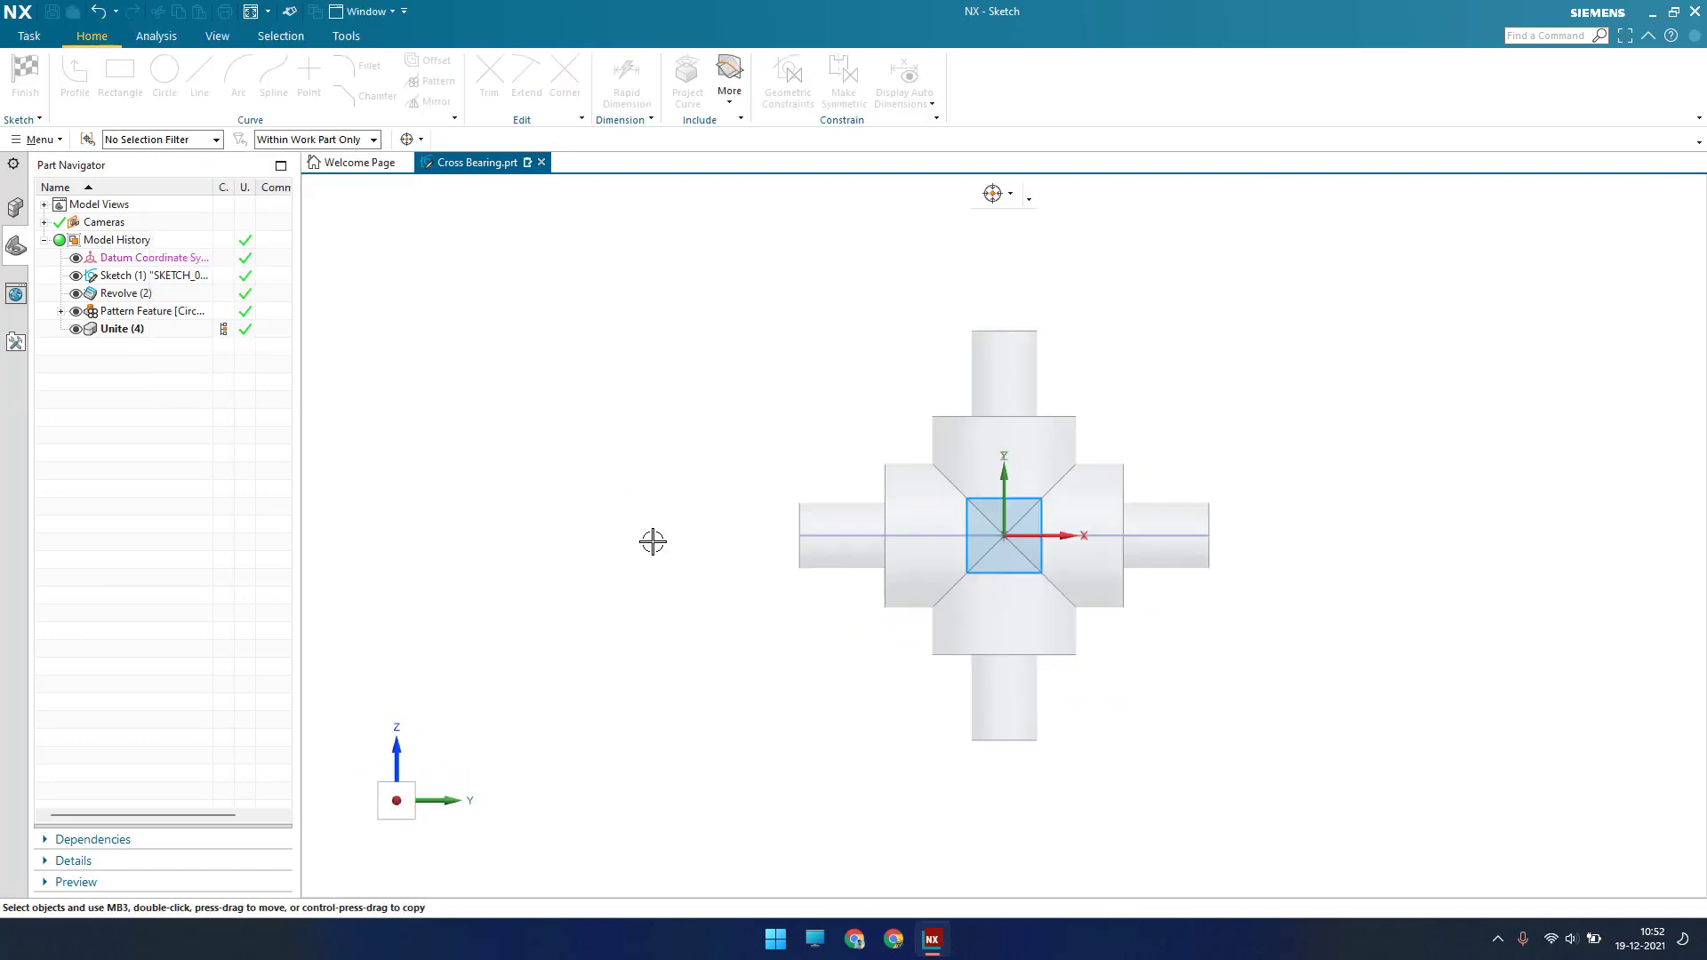
scroll(1030, 572, "down", 1)
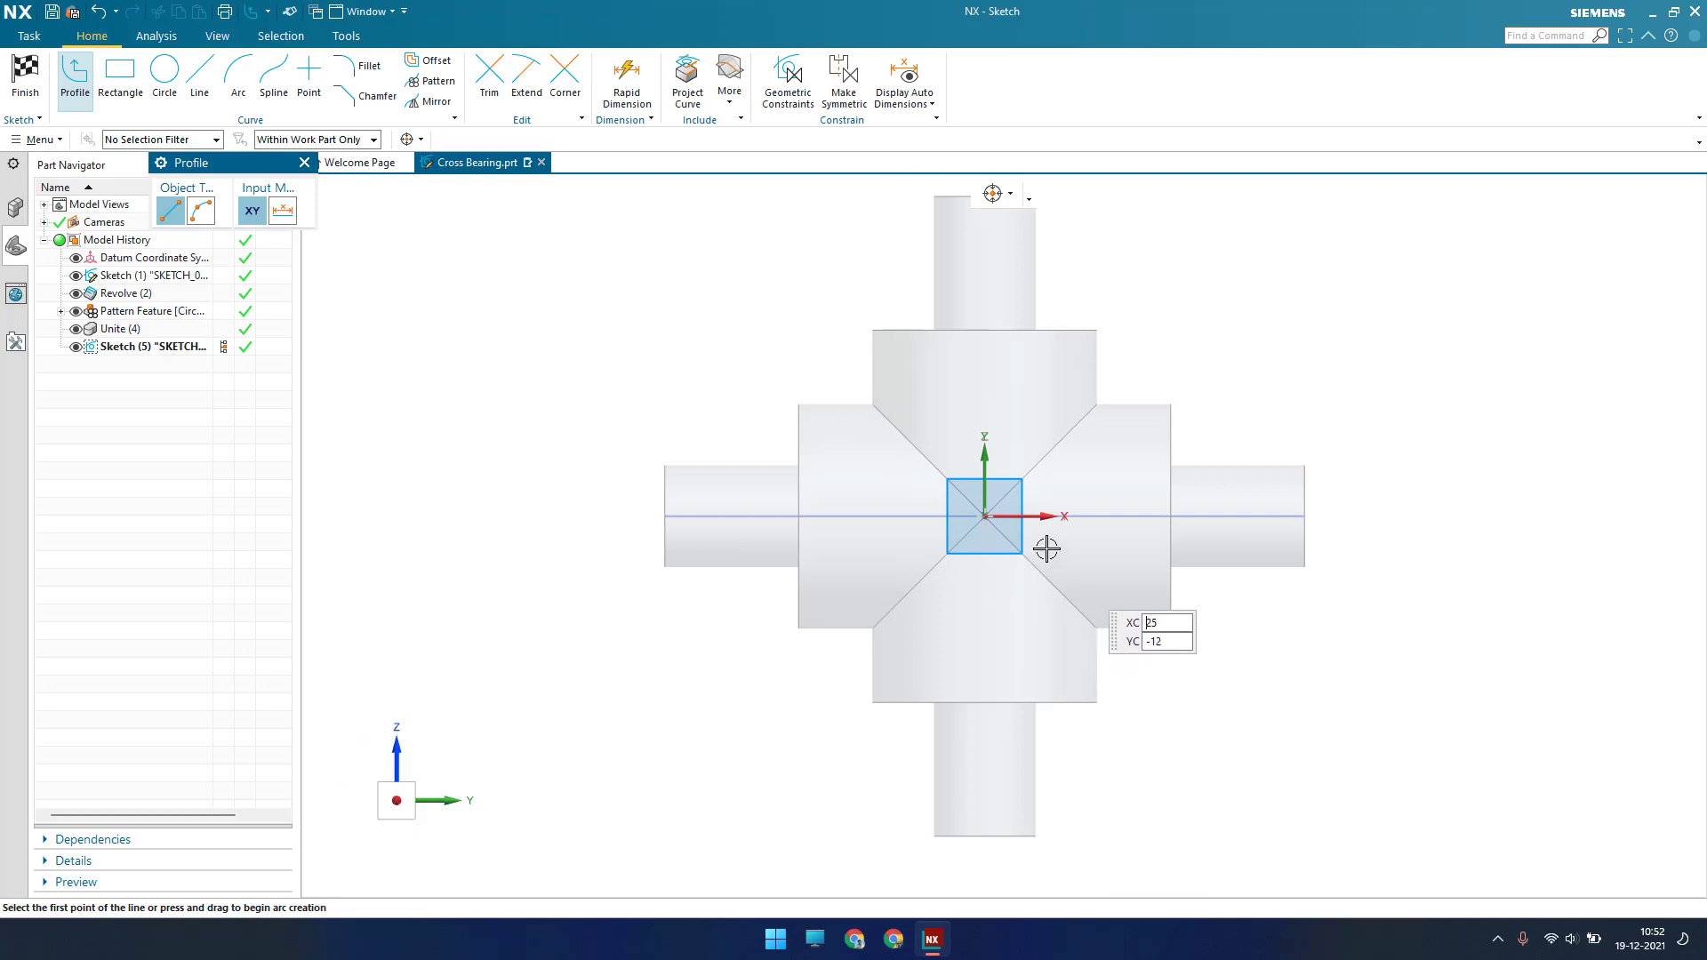
Draw a rectangle about 112 mm high around the sketch origin, over the centre of the cross
left_click(120, 76)
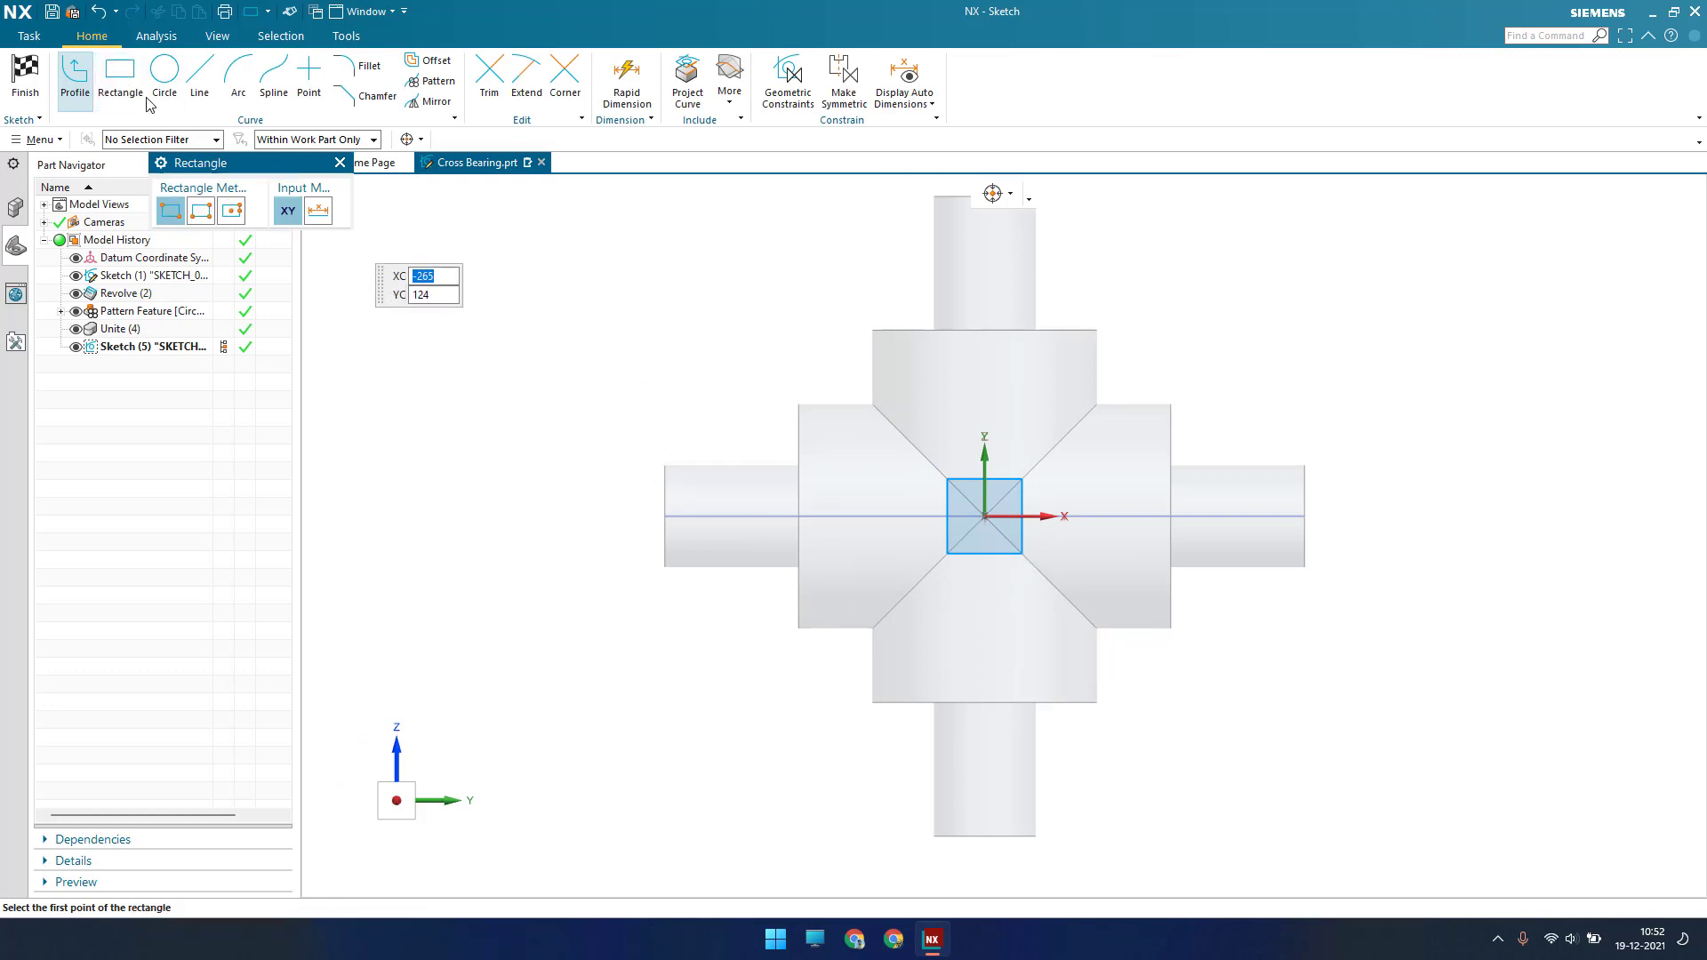
left_click(831, 372)
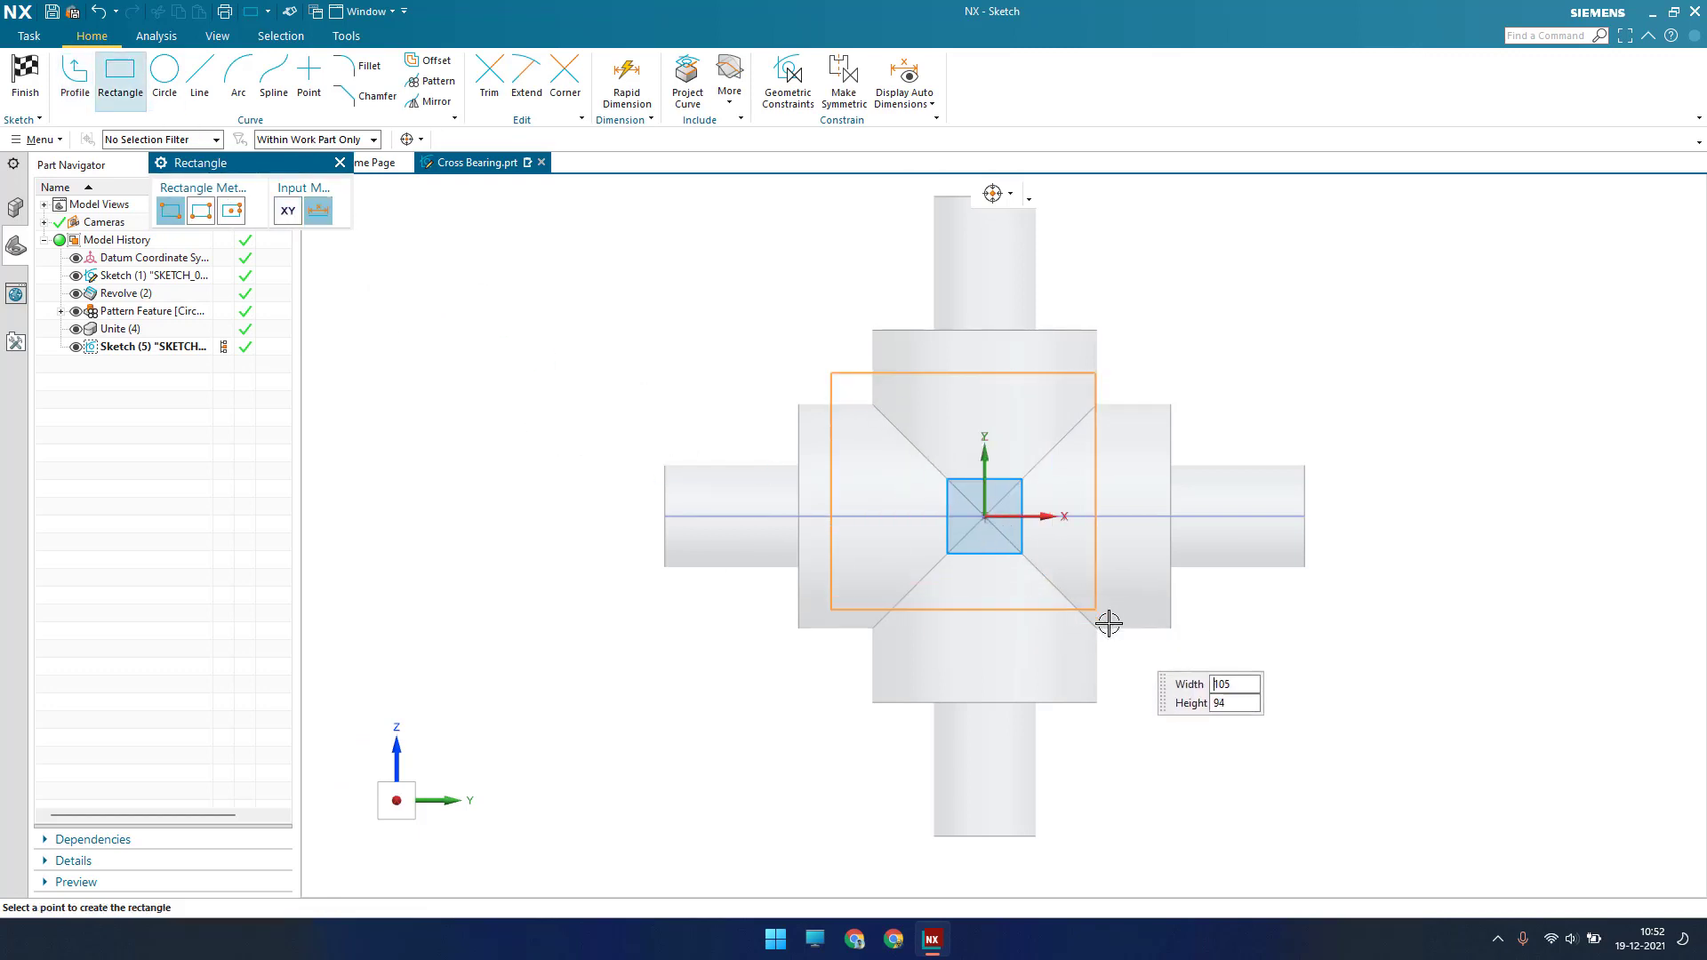
left_click(1138, 657)
key("Escape")
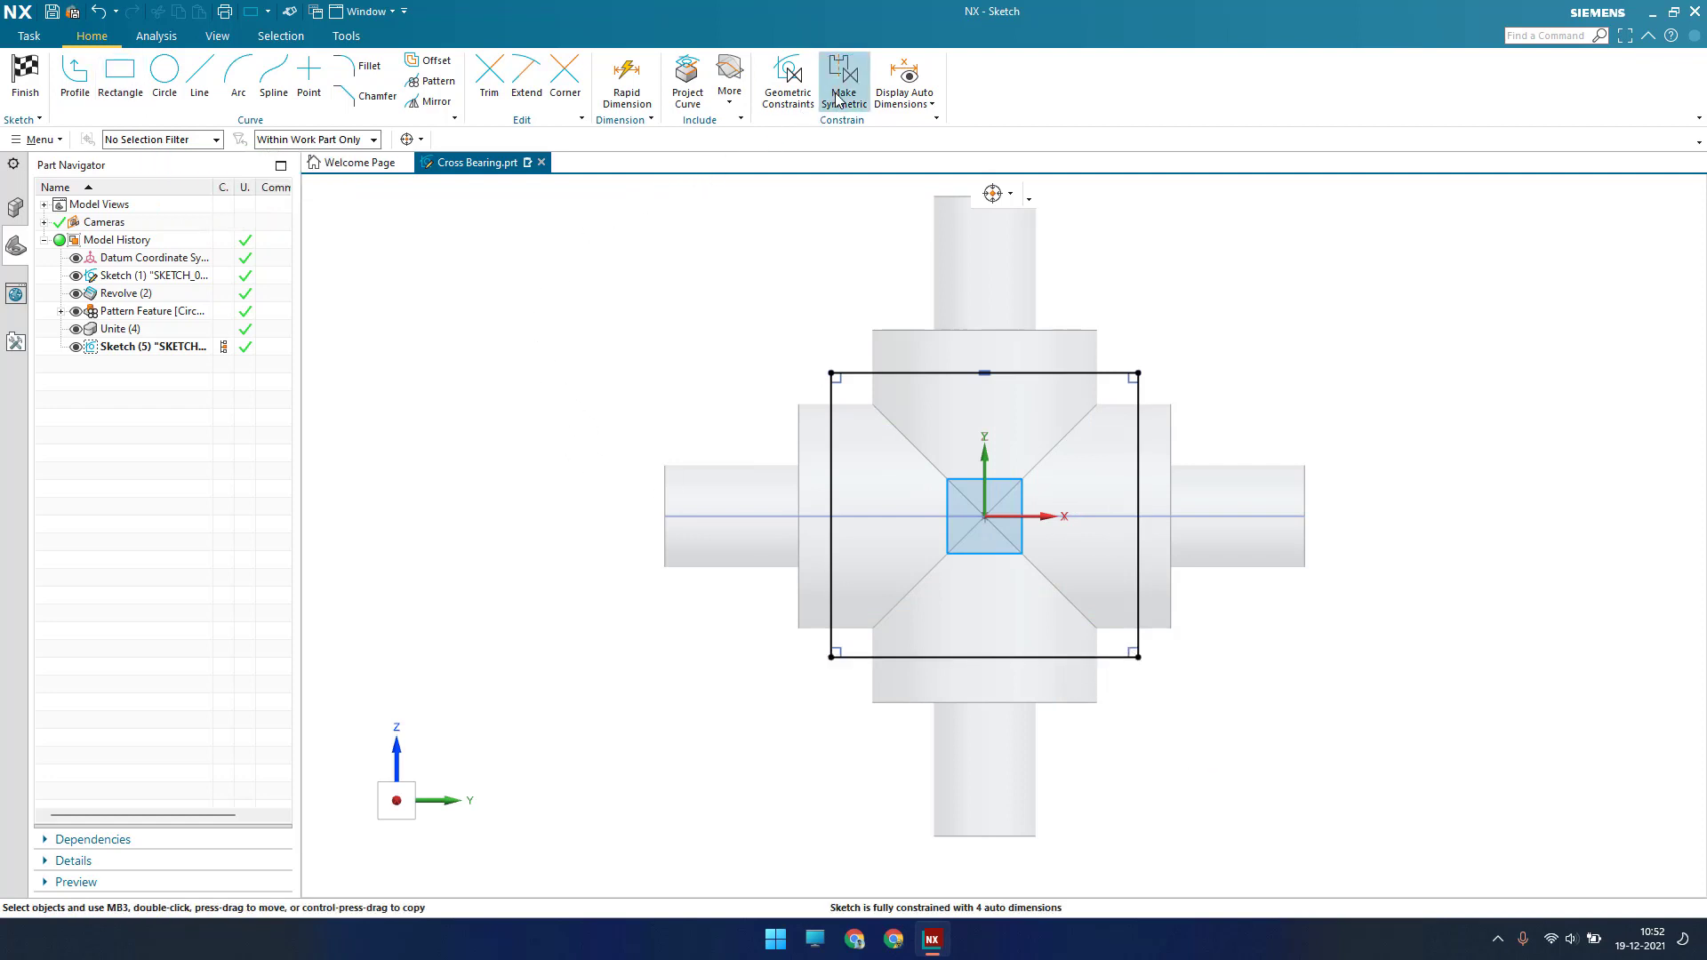
Make the rectangle's vertical sides symmetric about the vertical sketch axis and its horizontal sides symmetric about the horizontal axis
left_click(843, 77)
left_click(825, 388)
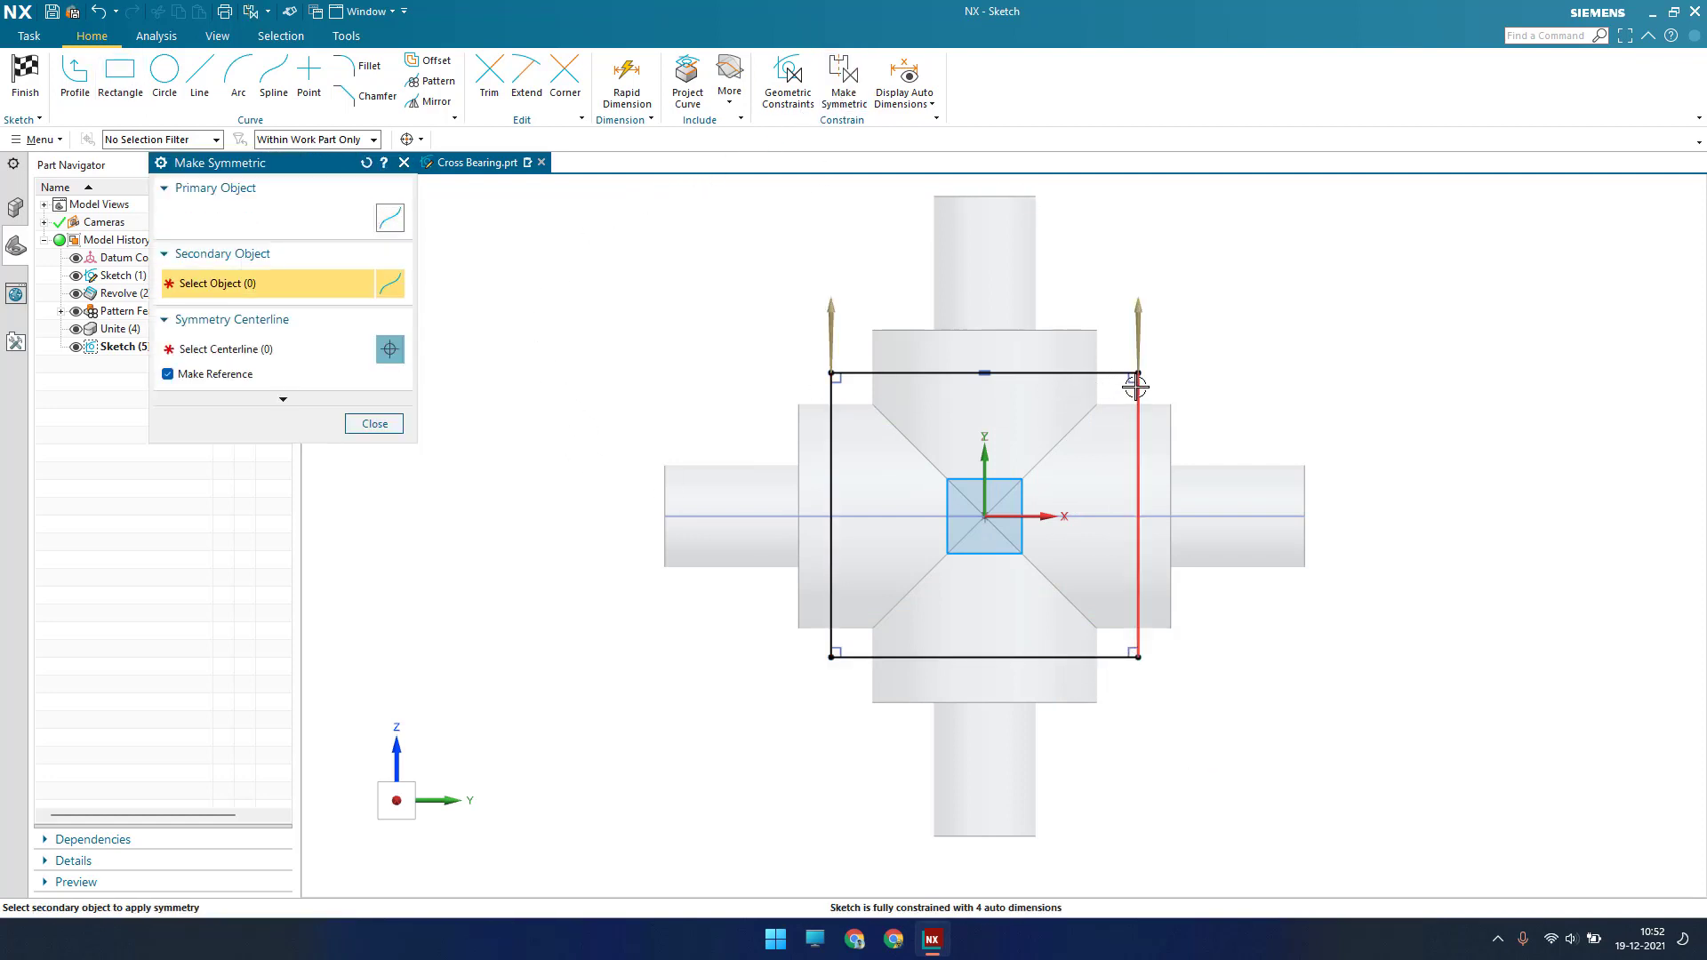
left_click(1136, 382)
left_click(984, 465)
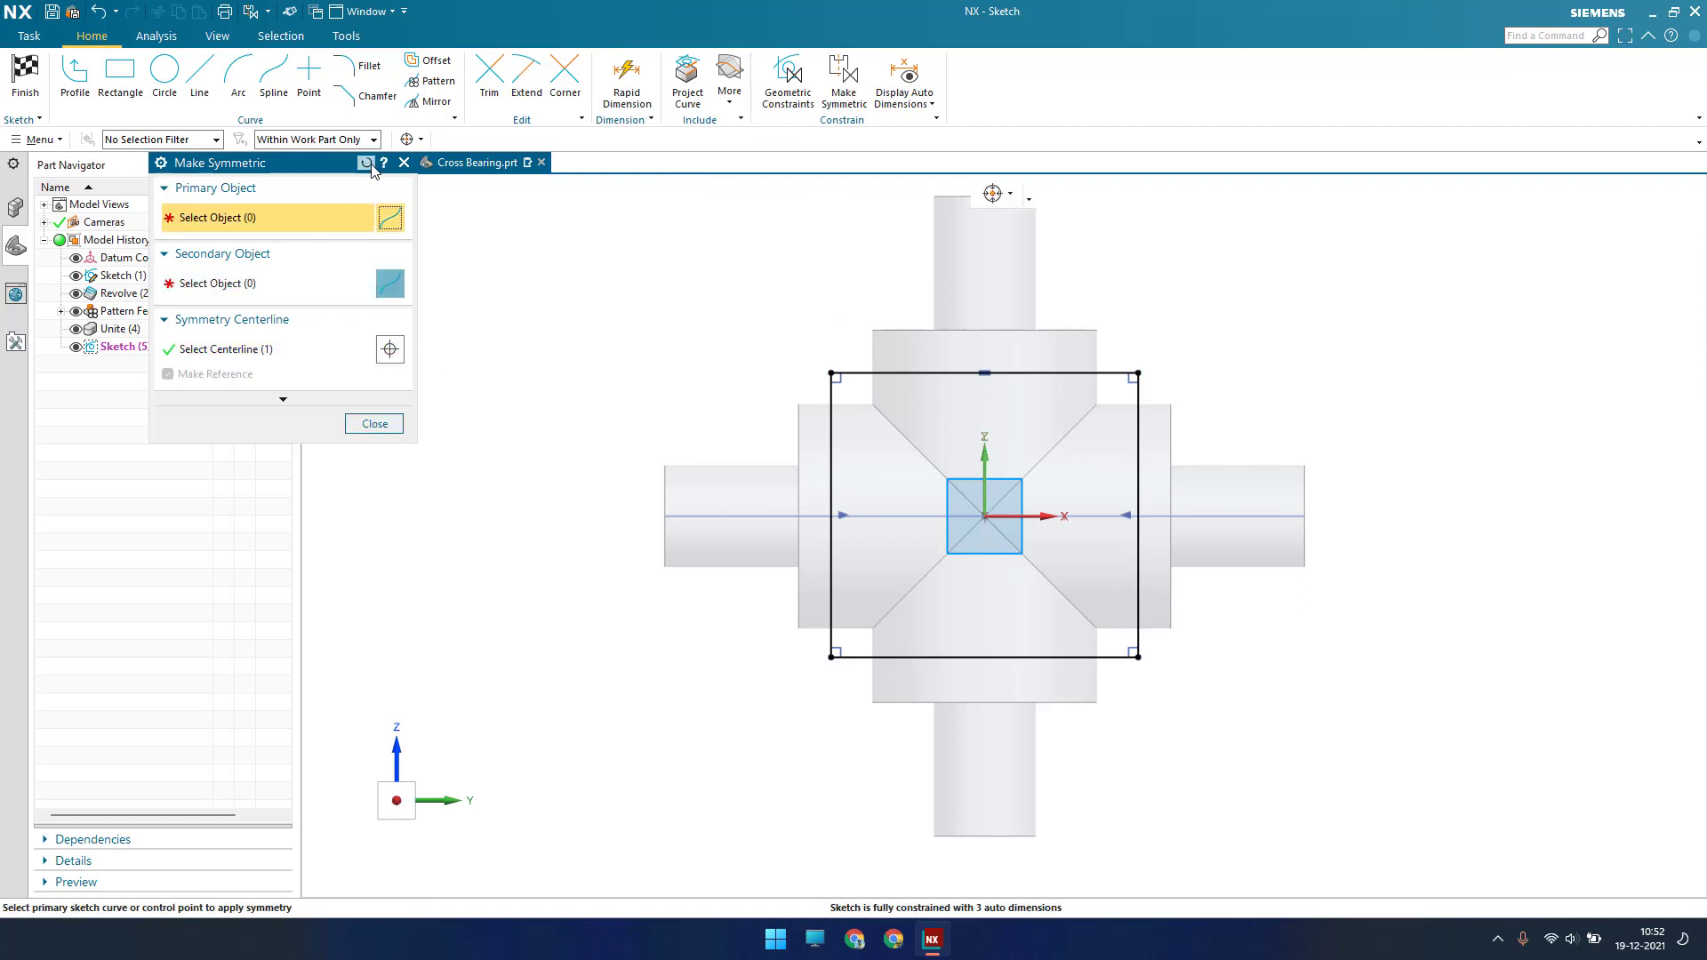
left_click(857, 373)
left_click(850, 656)
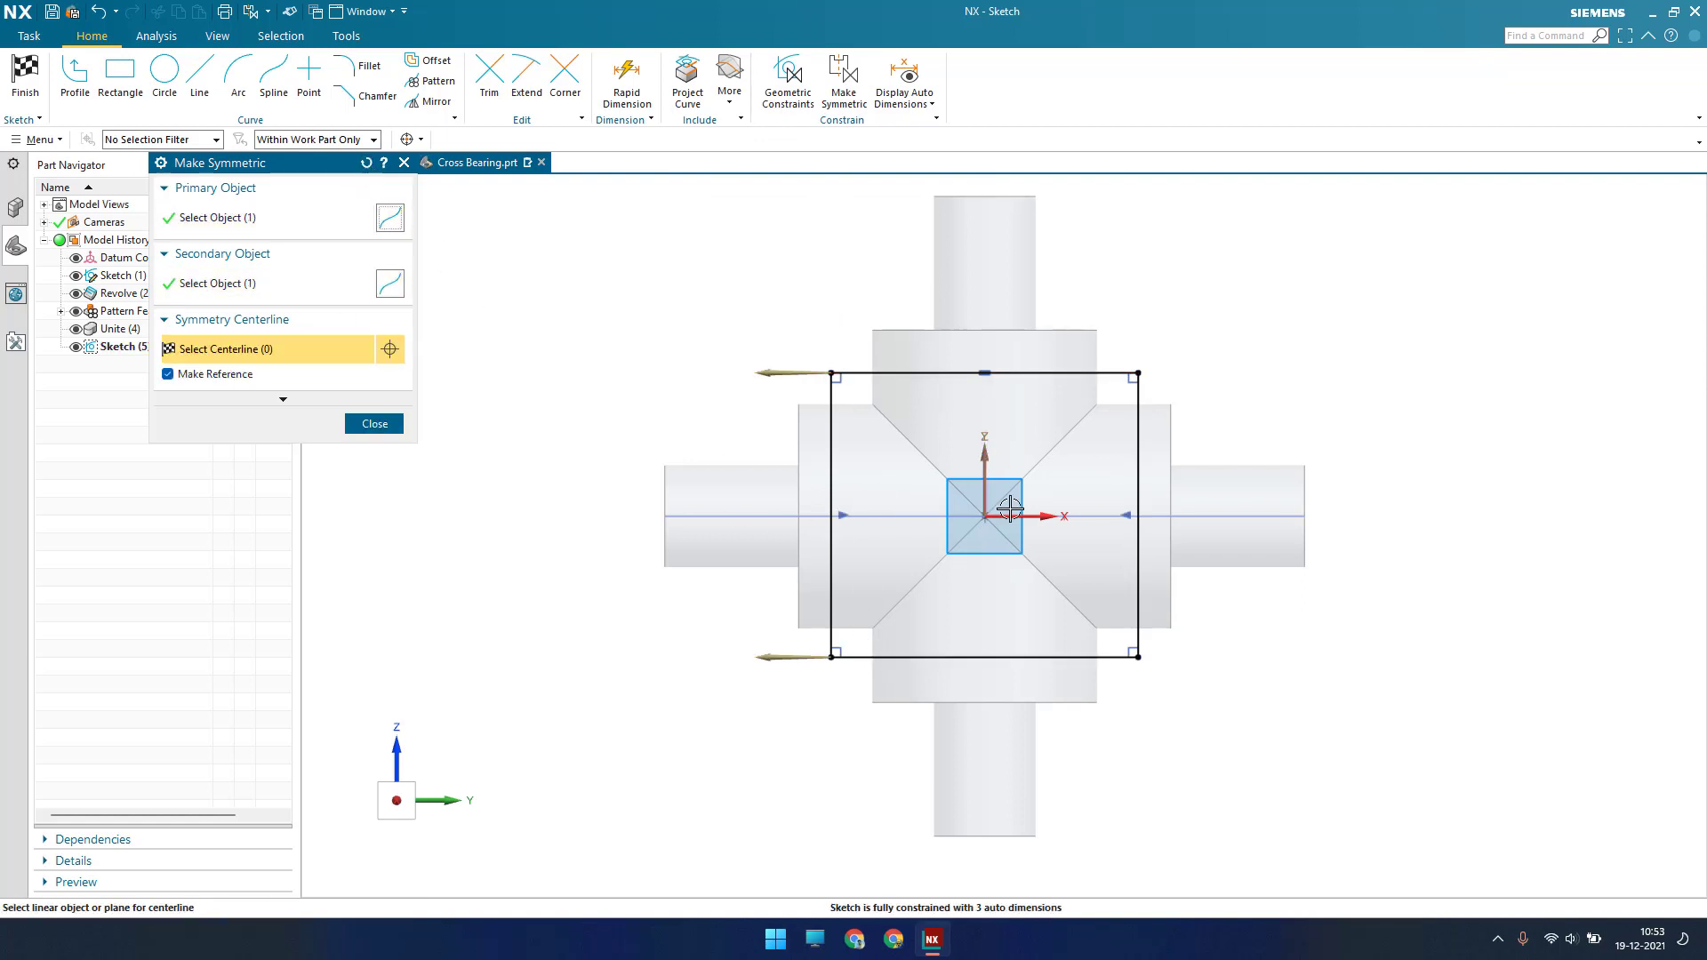
left_click(1017, 522)
left_click(374, 423)
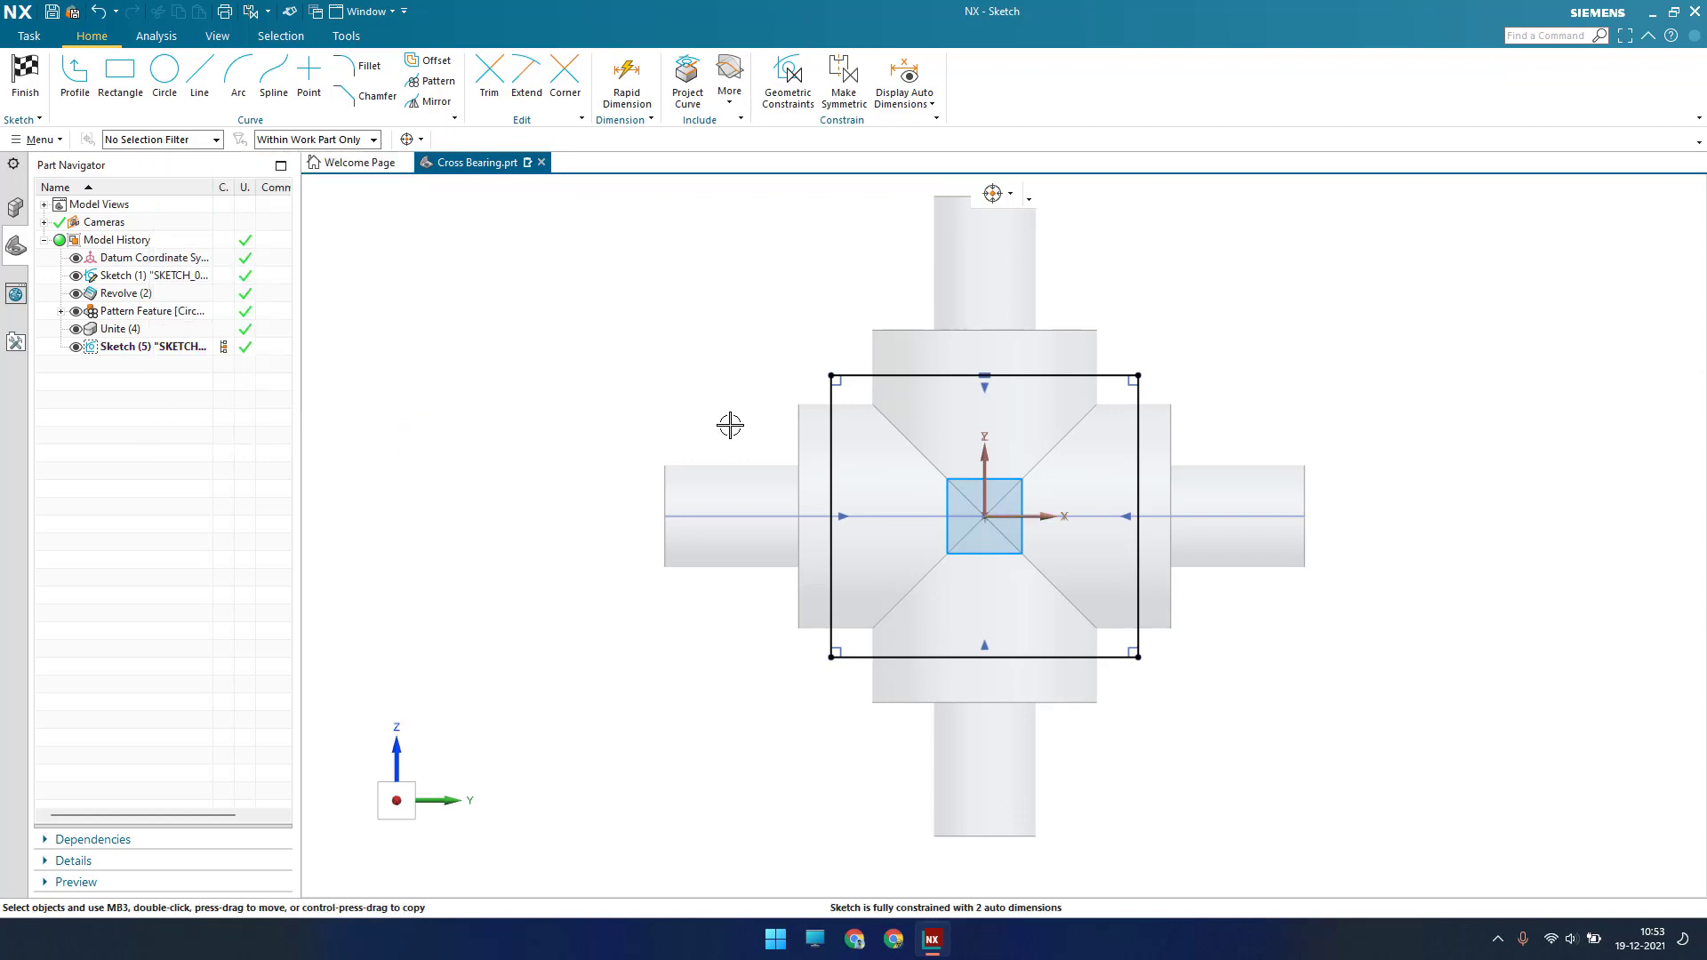
Dimension the rectangle's height beside its right side and set it to 118.24 mm
key("d")
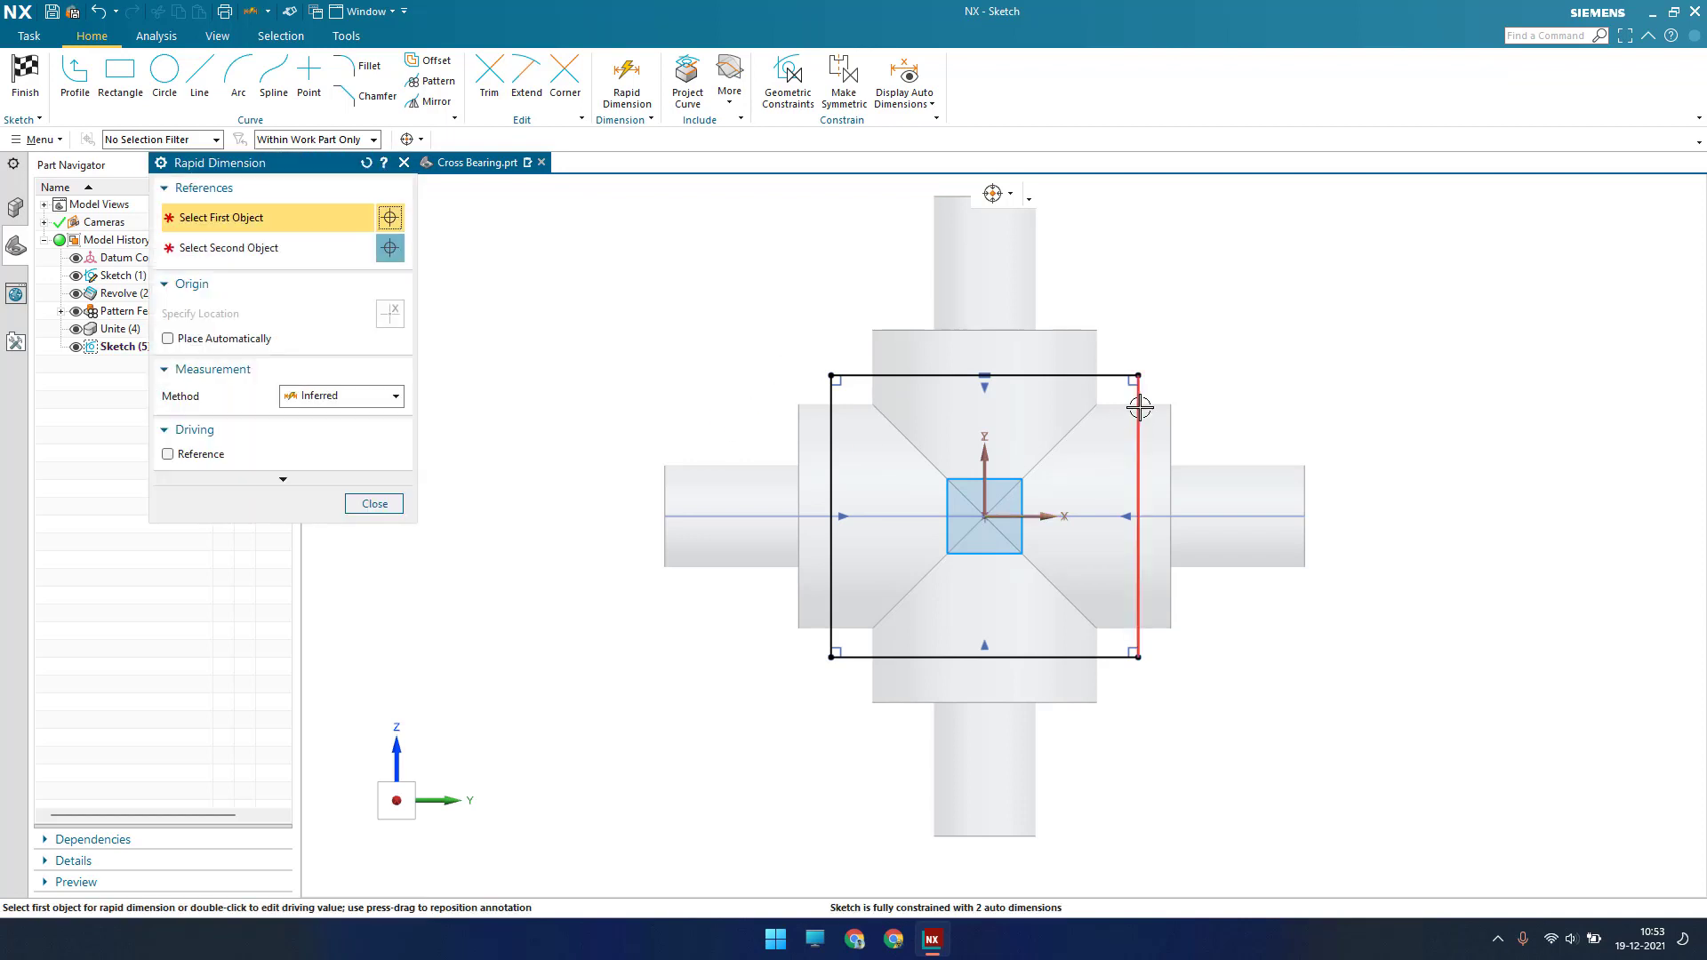
left_click(1137, 402)
left_click(1384, 469)
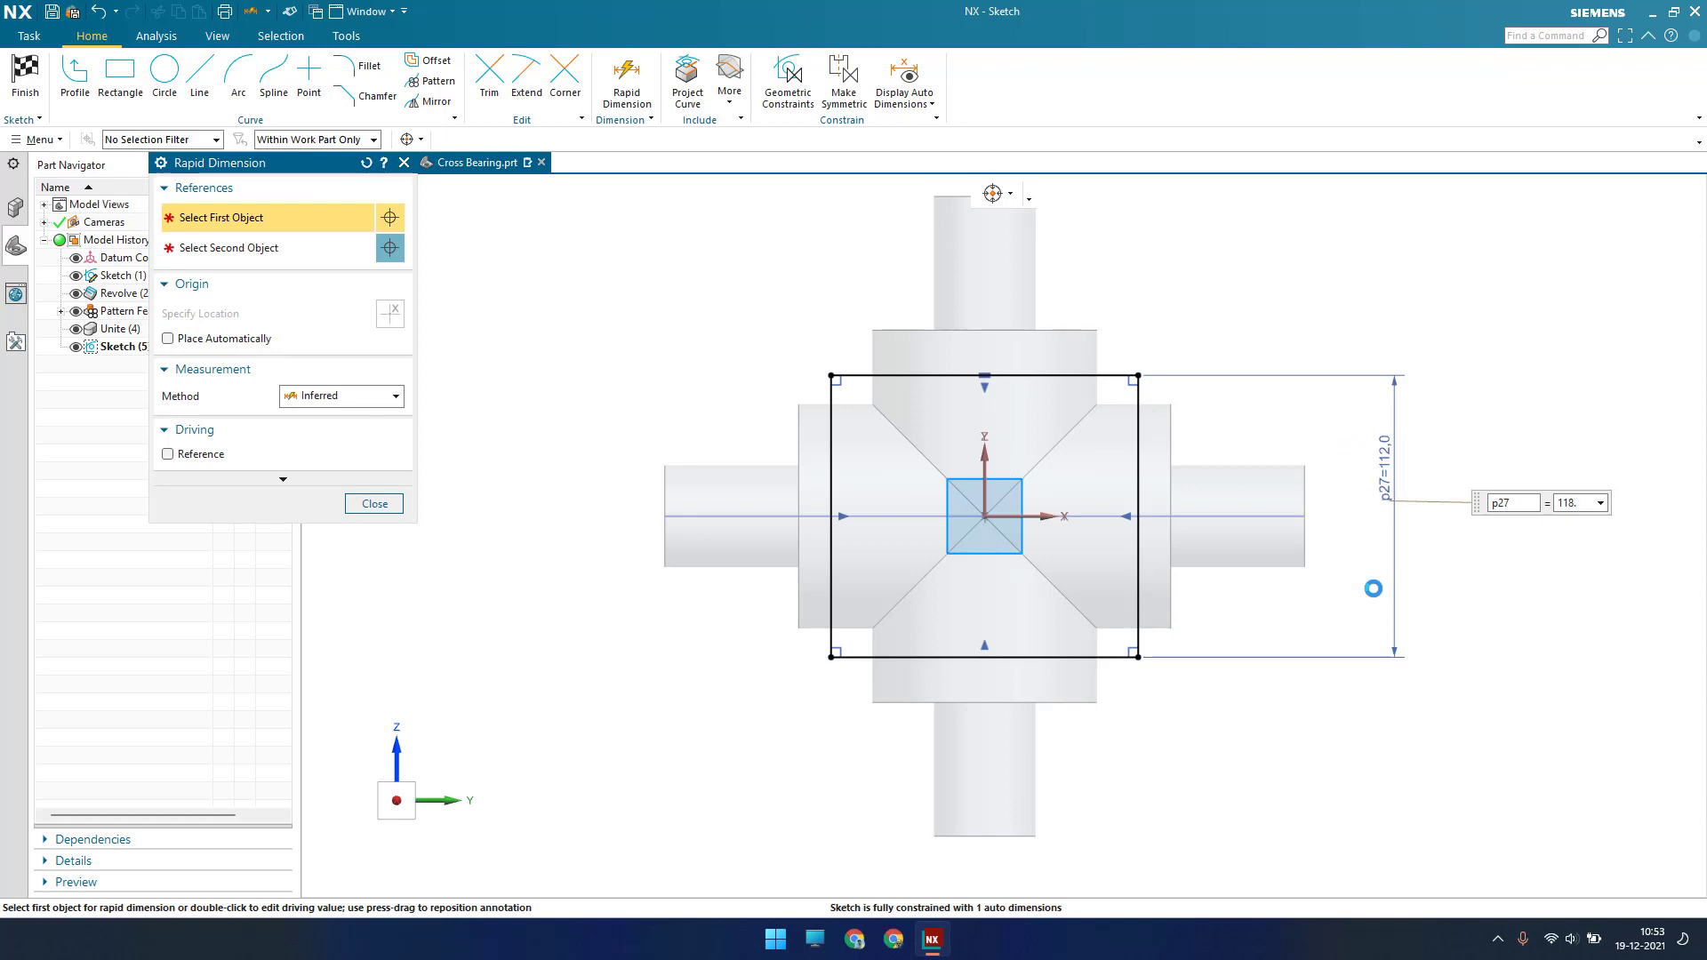
type("118.24")
key("Return")
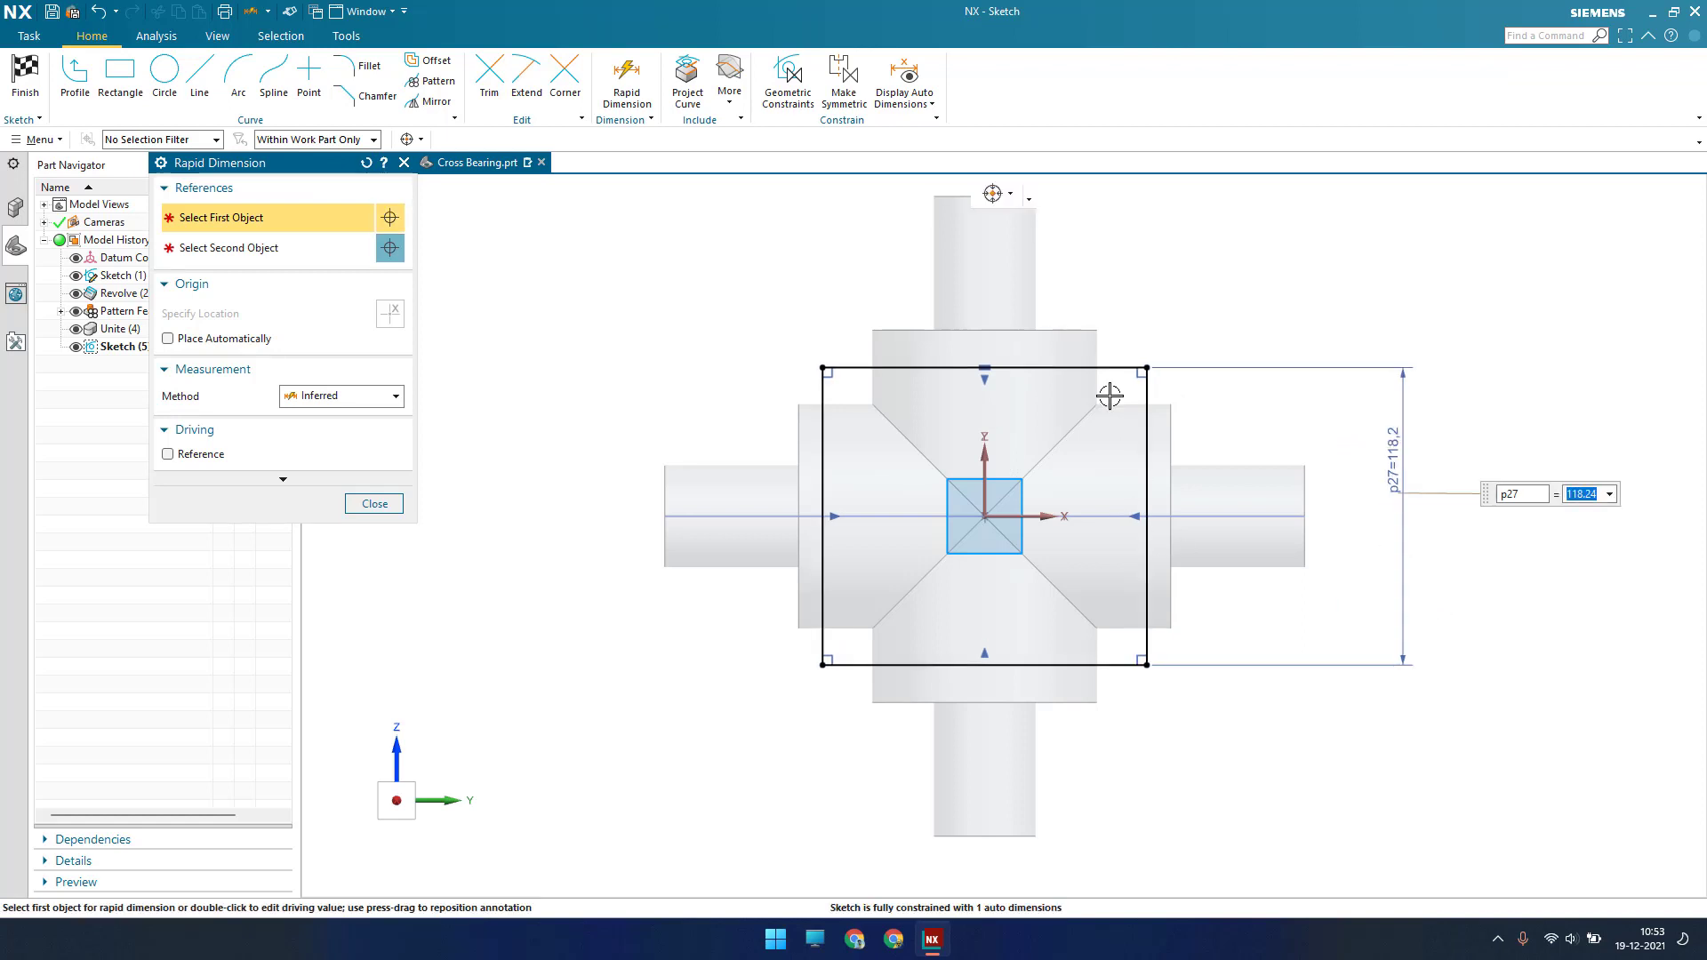
Dimension the rectangle's width above its upper side and set it to 118.2 mm
left_click(1114, 369)
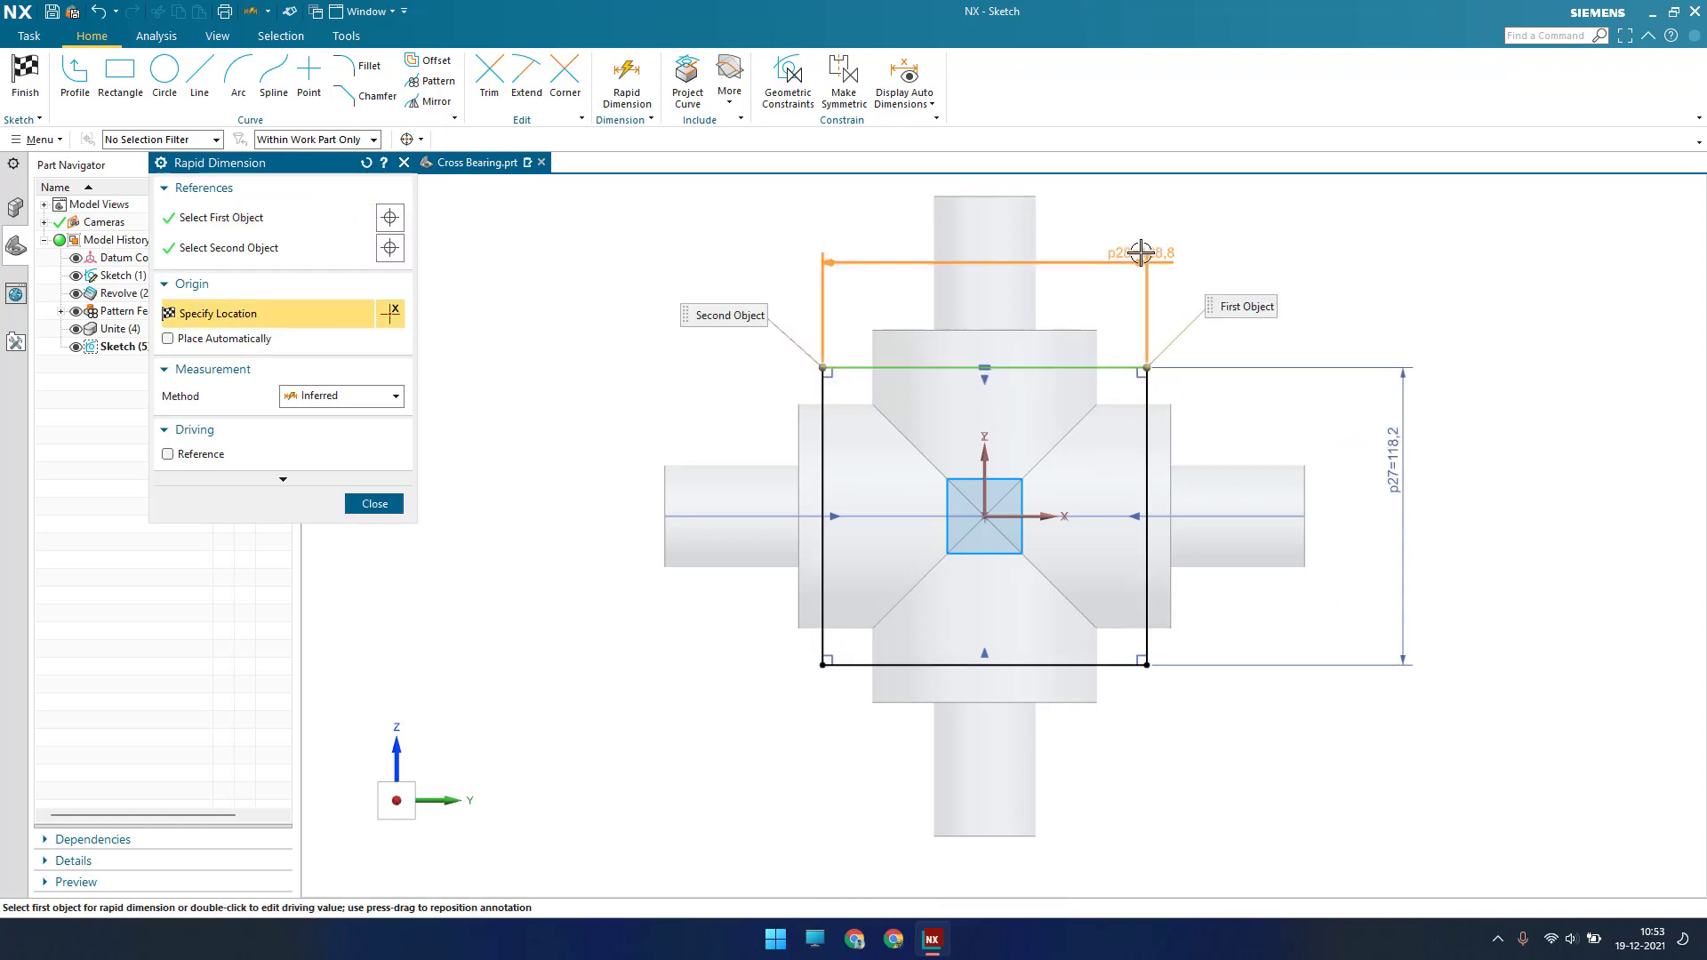
left_click(1141, 253)
type("118")
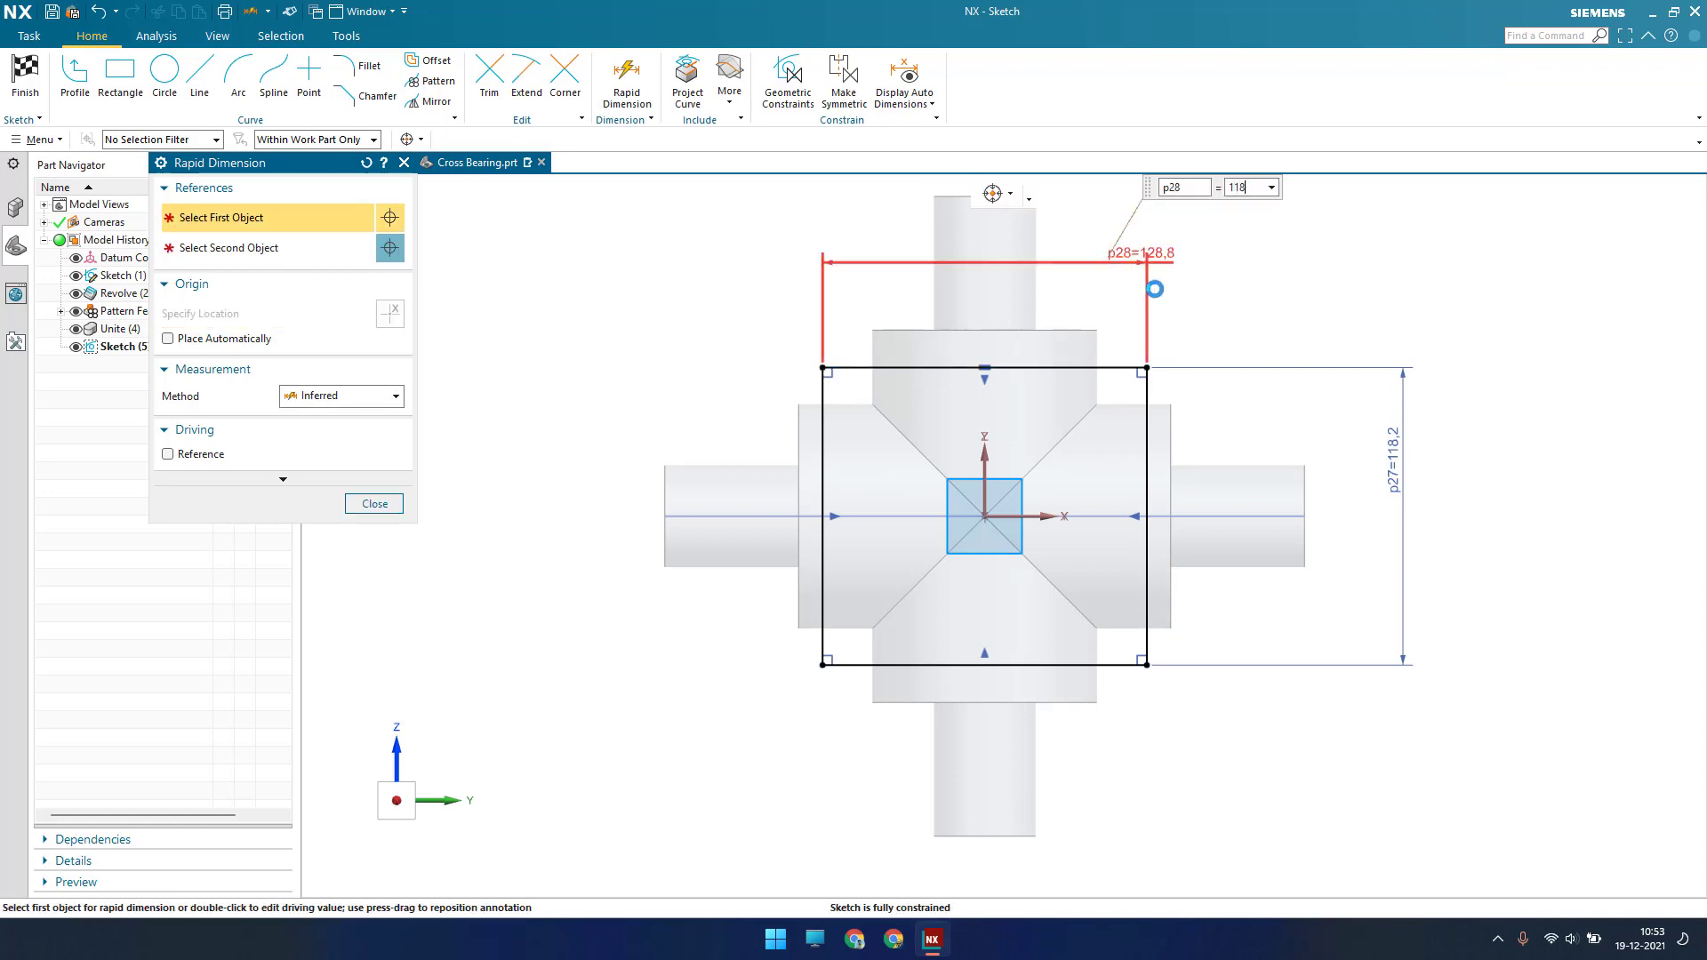
type(".2")
key("Return")
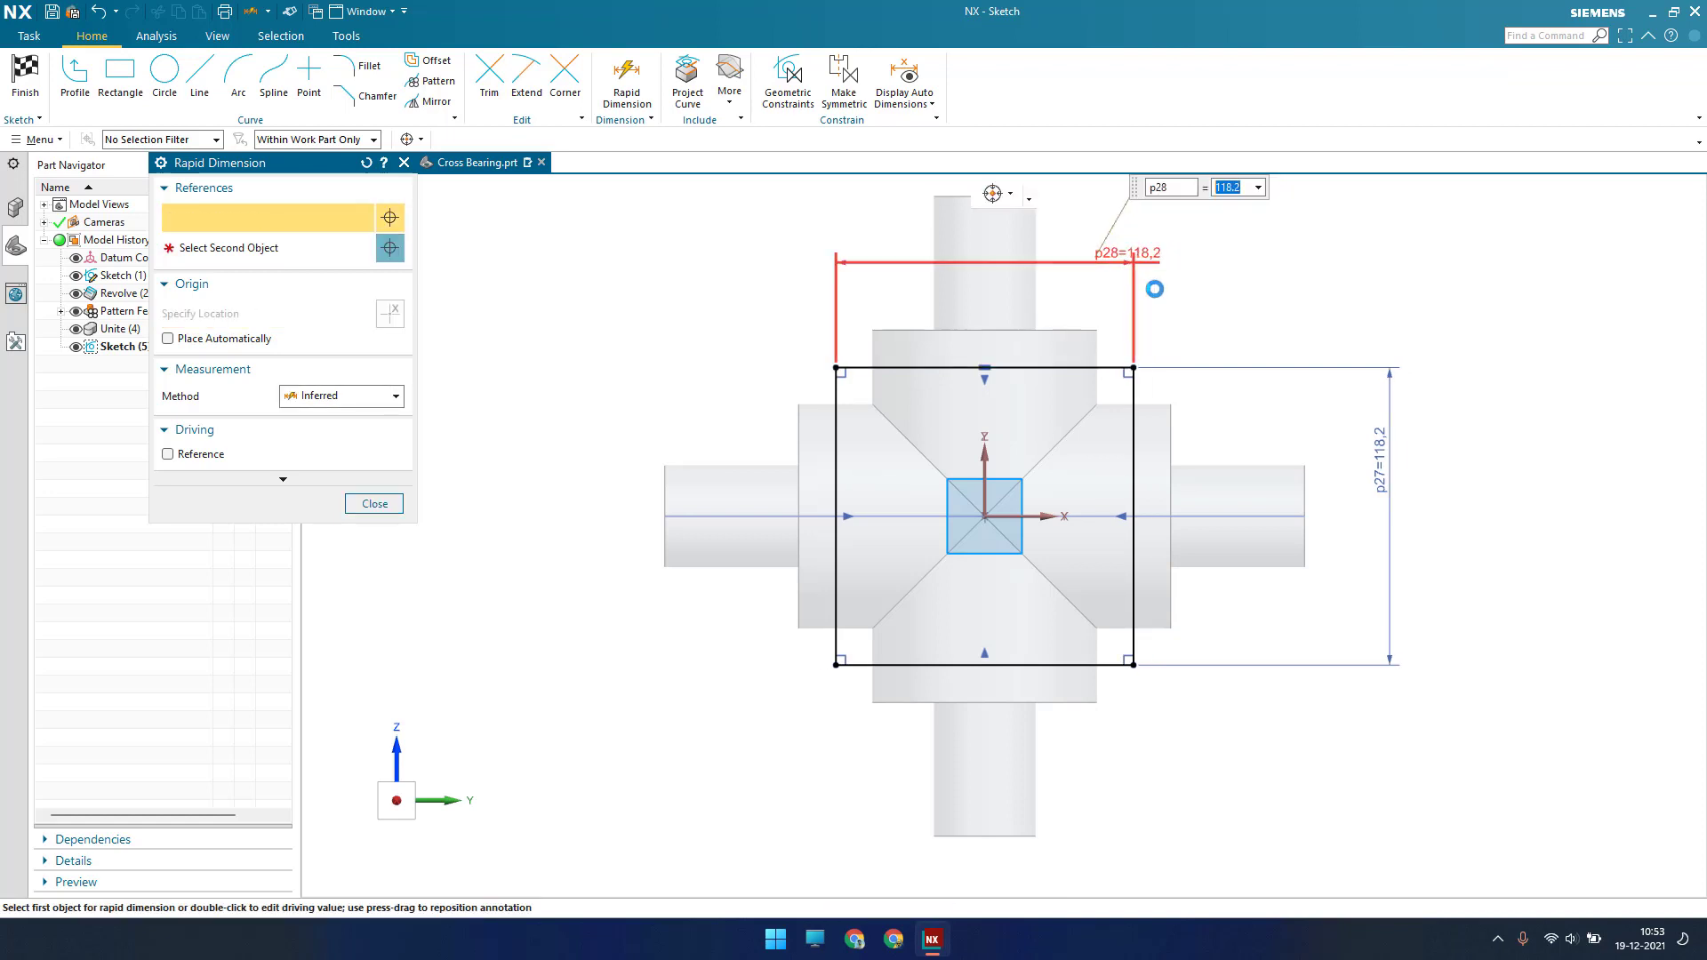
middle_click(1153, 289)
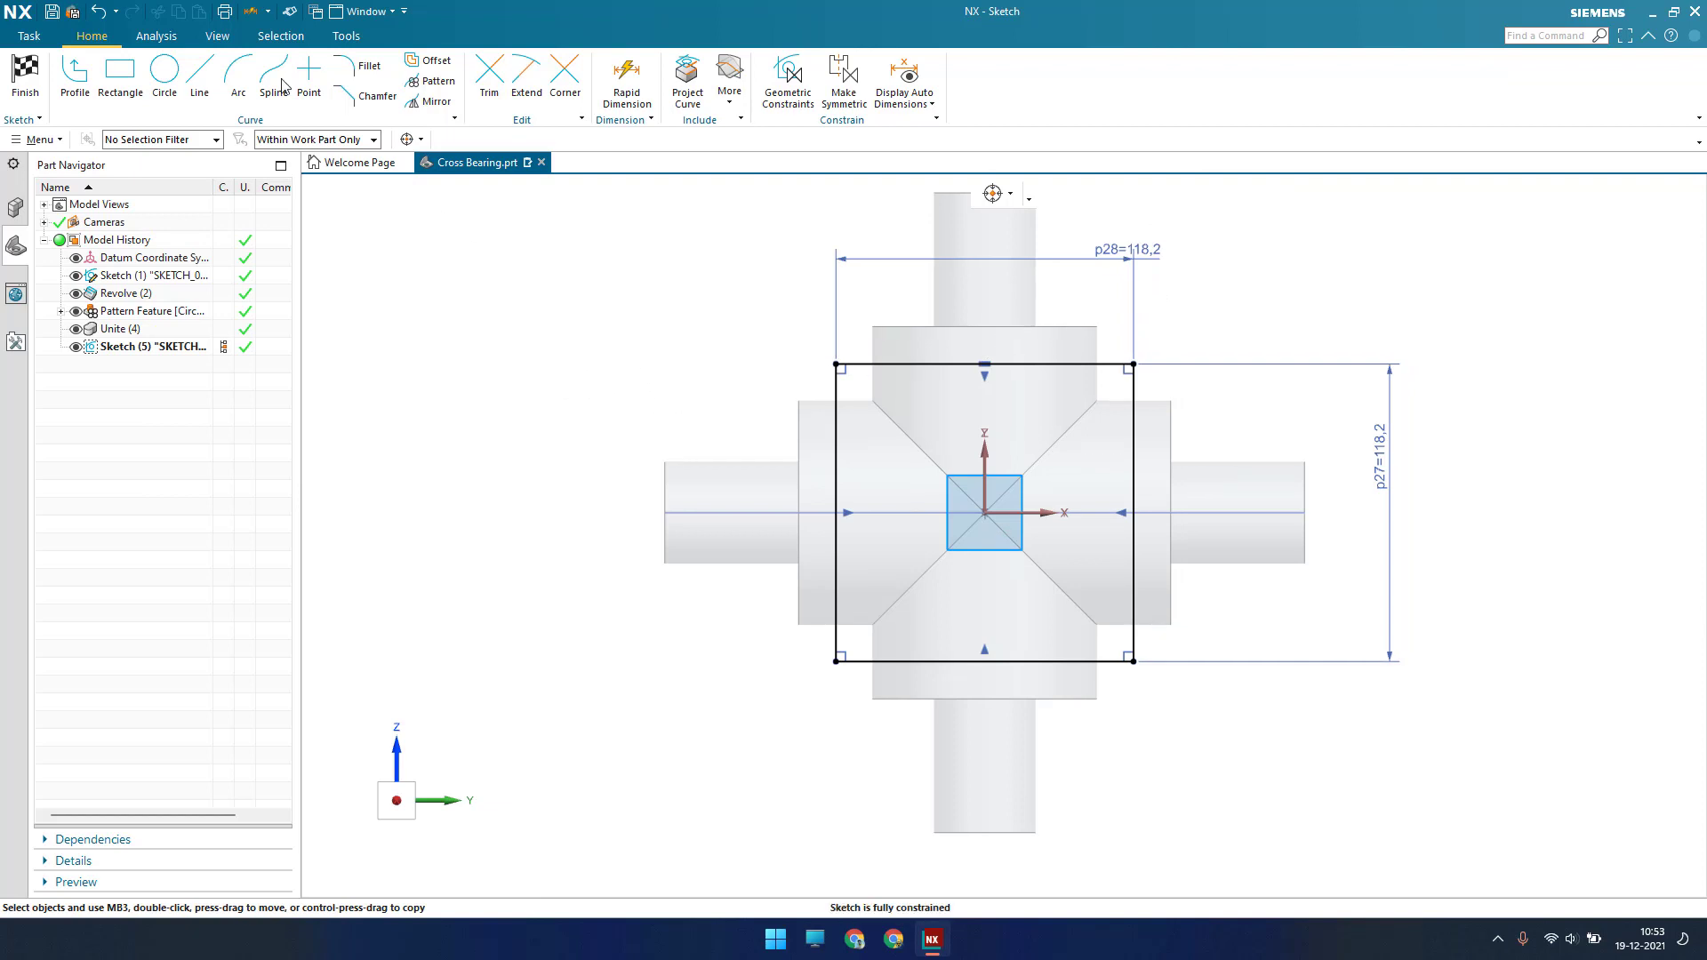
Draw a circle about 92.7 mm in diameter centred on the sketch origin inside the rectangle
key("o")
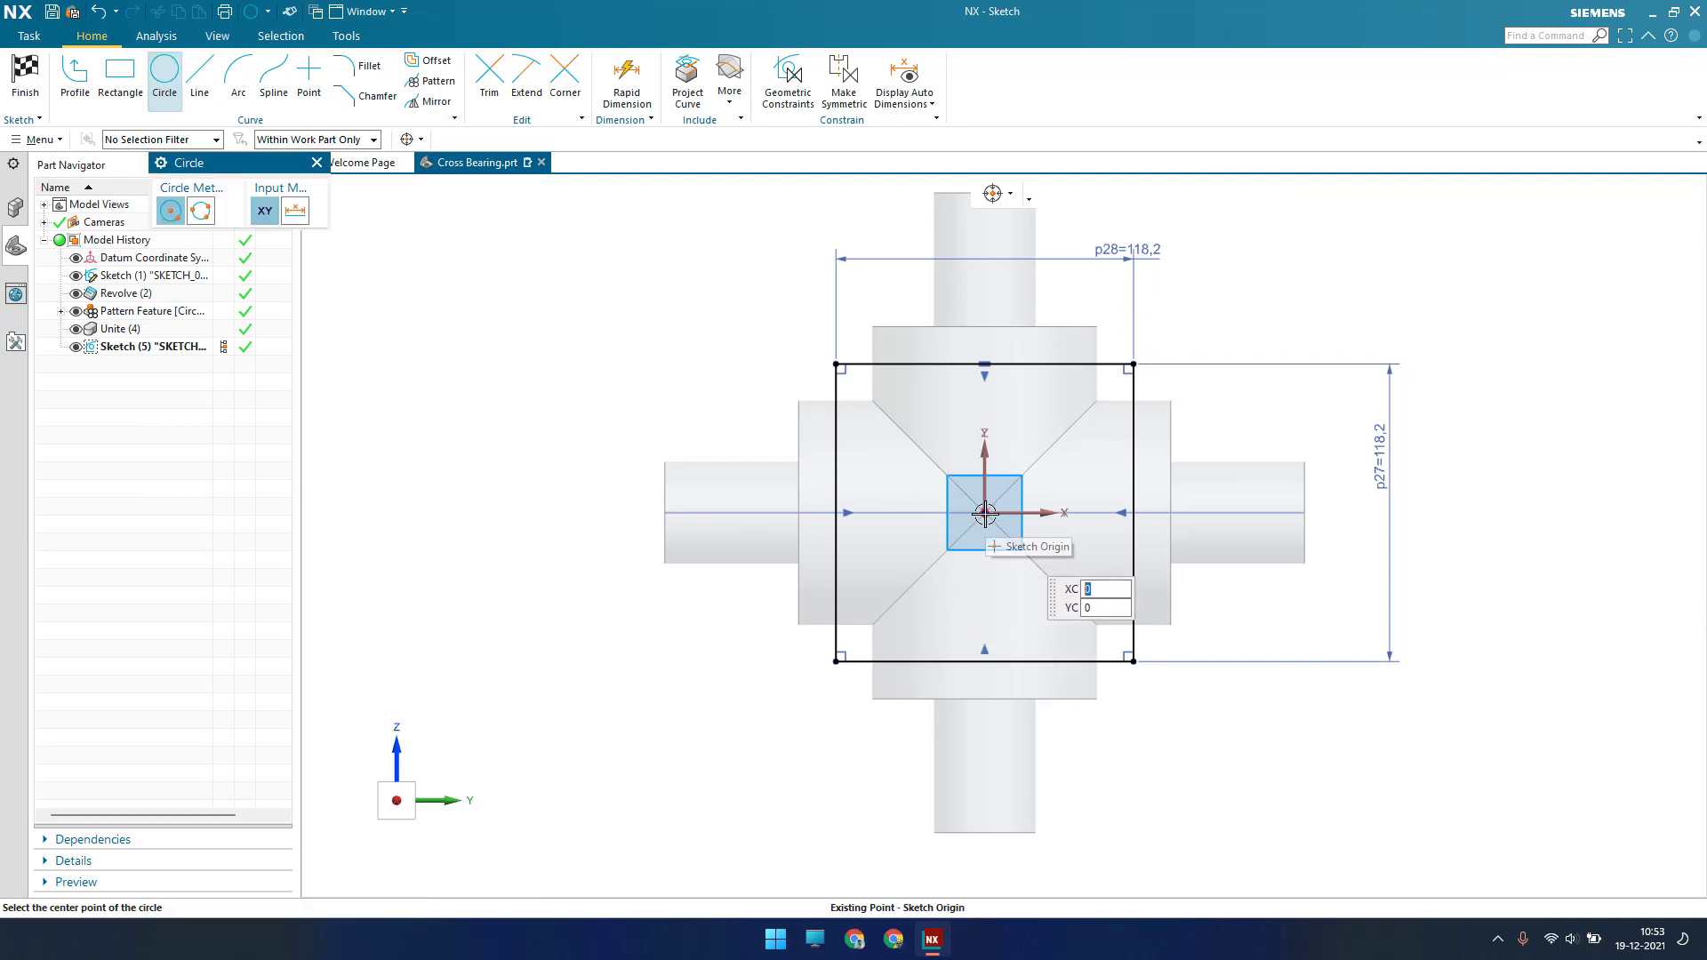
left_click(984, 512)
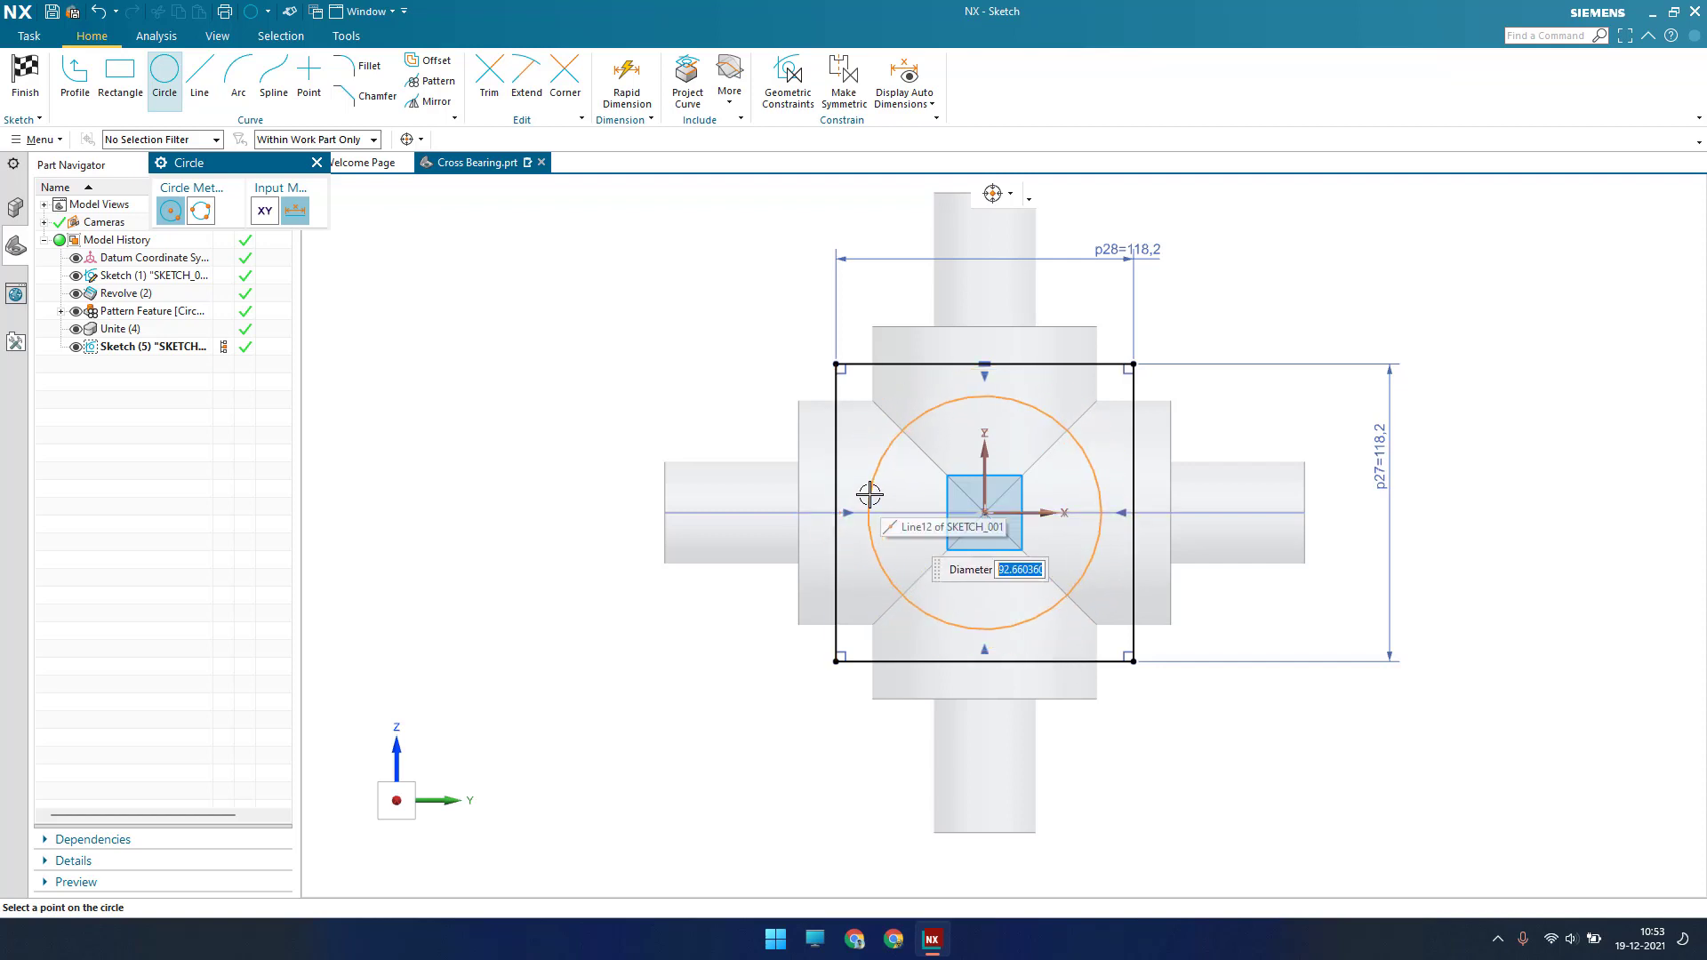
left_click(869, 499)
key("Escape")
Constrain the circle tangent to the rectangle's left vertical side
key("c")
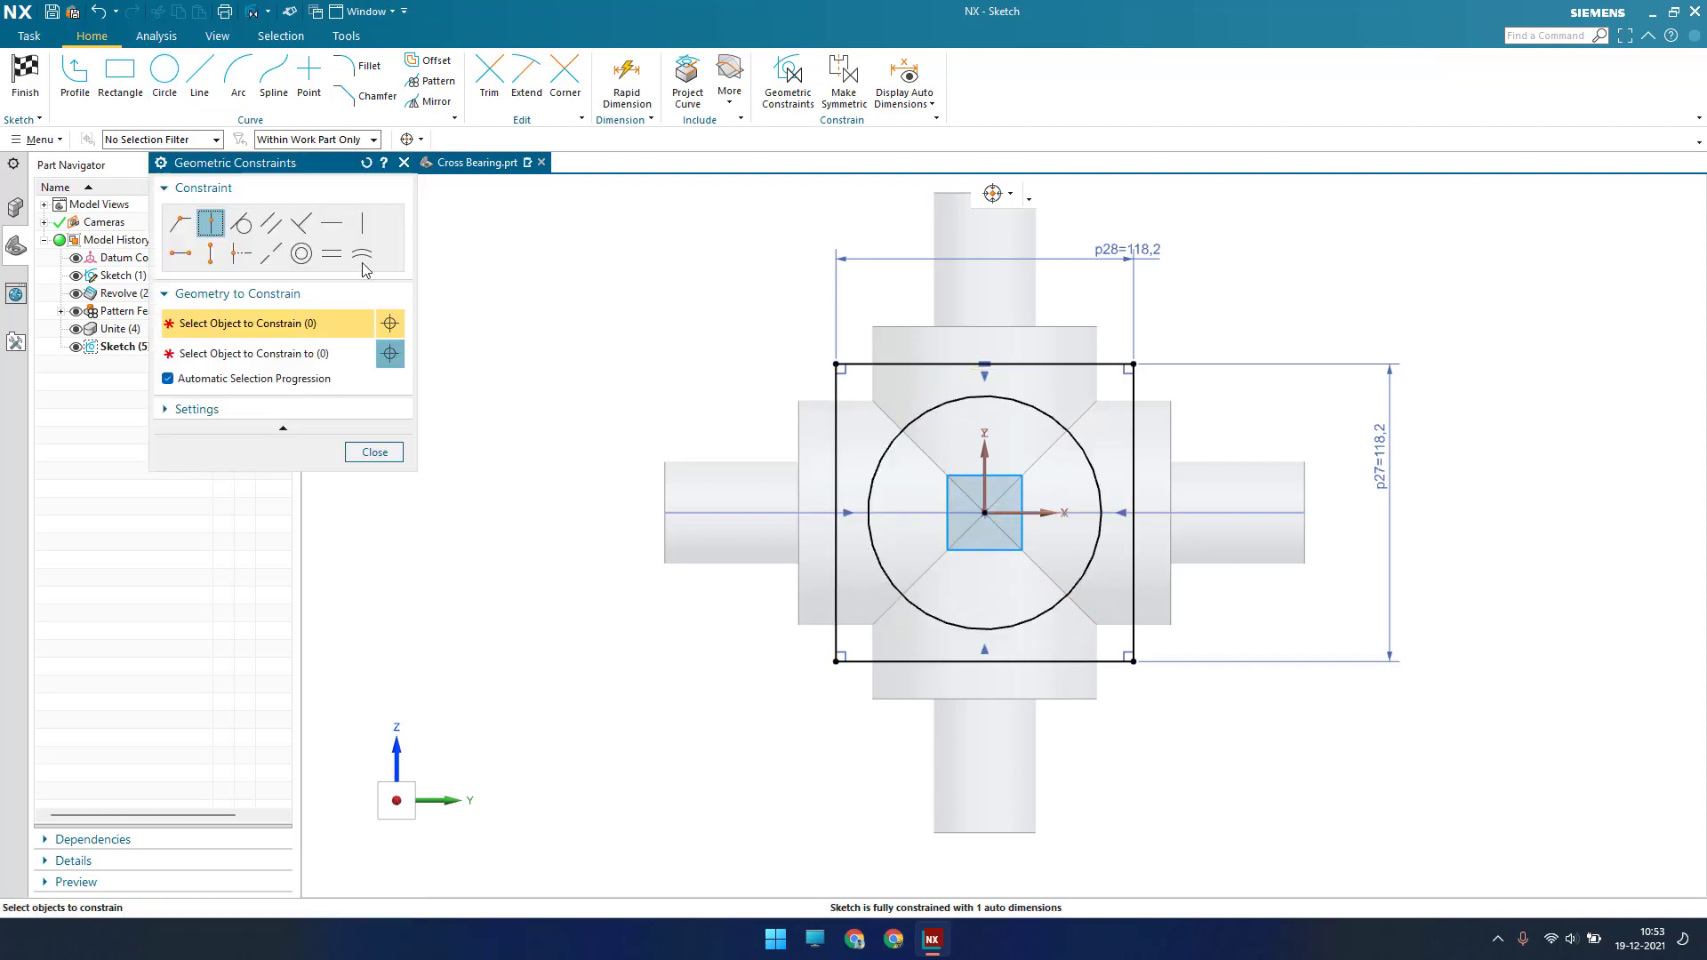
left_click(887, 452)
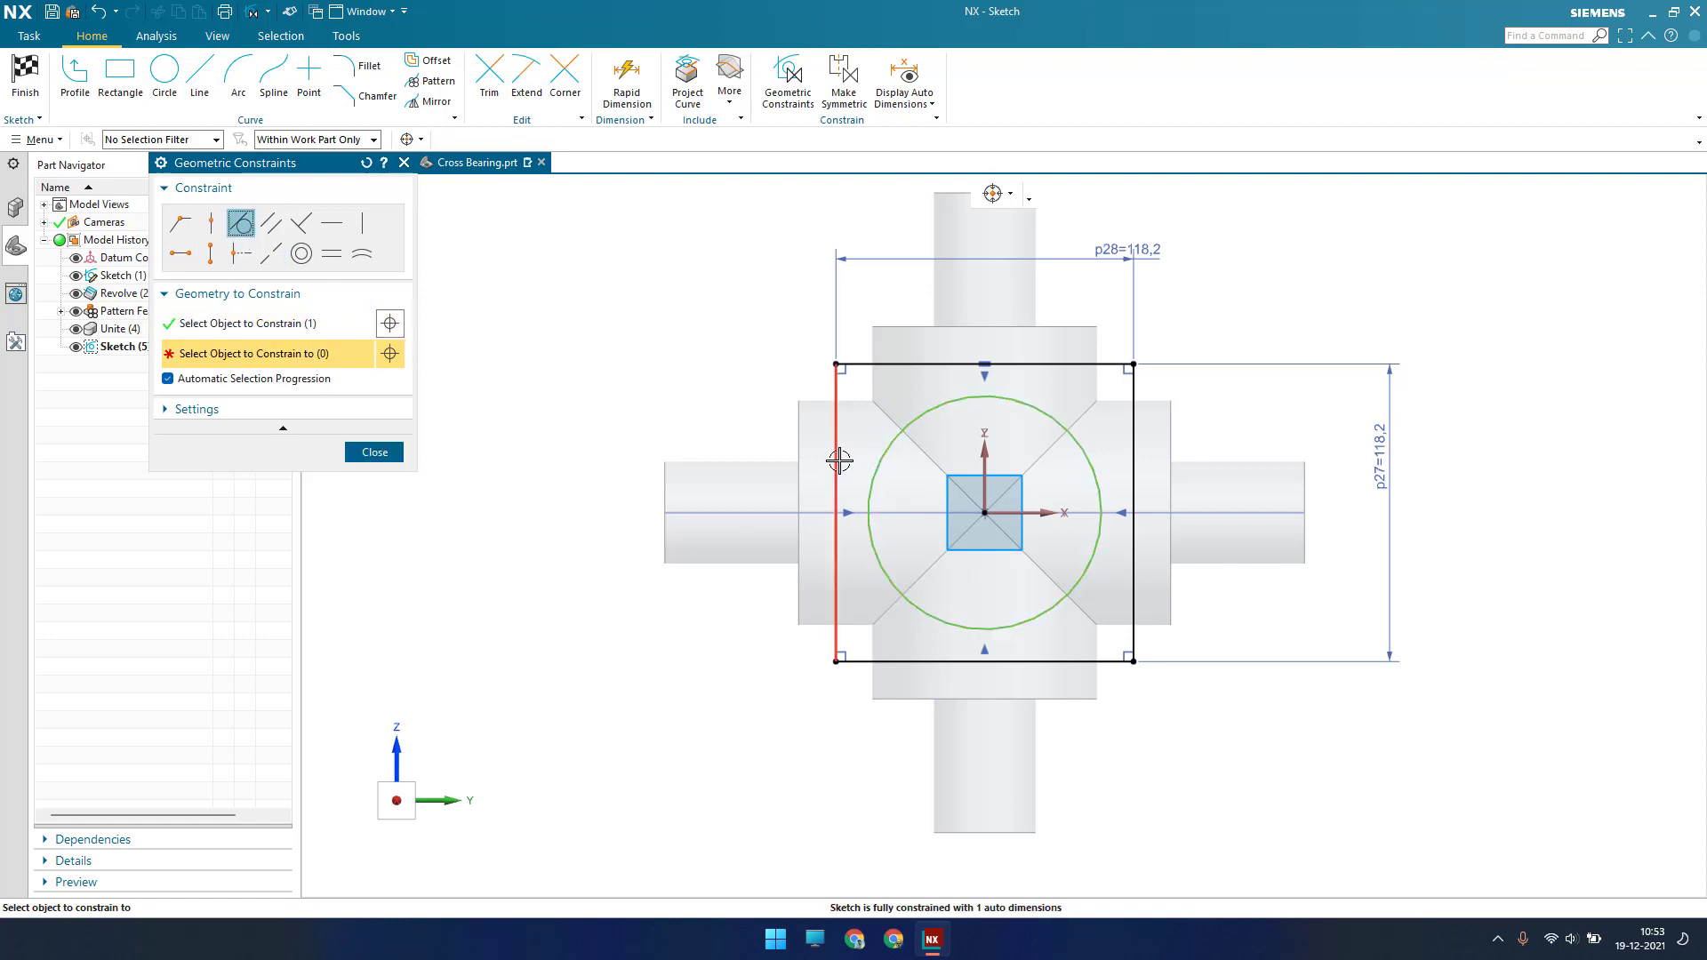
left_click(834, 462)
key("Escape")
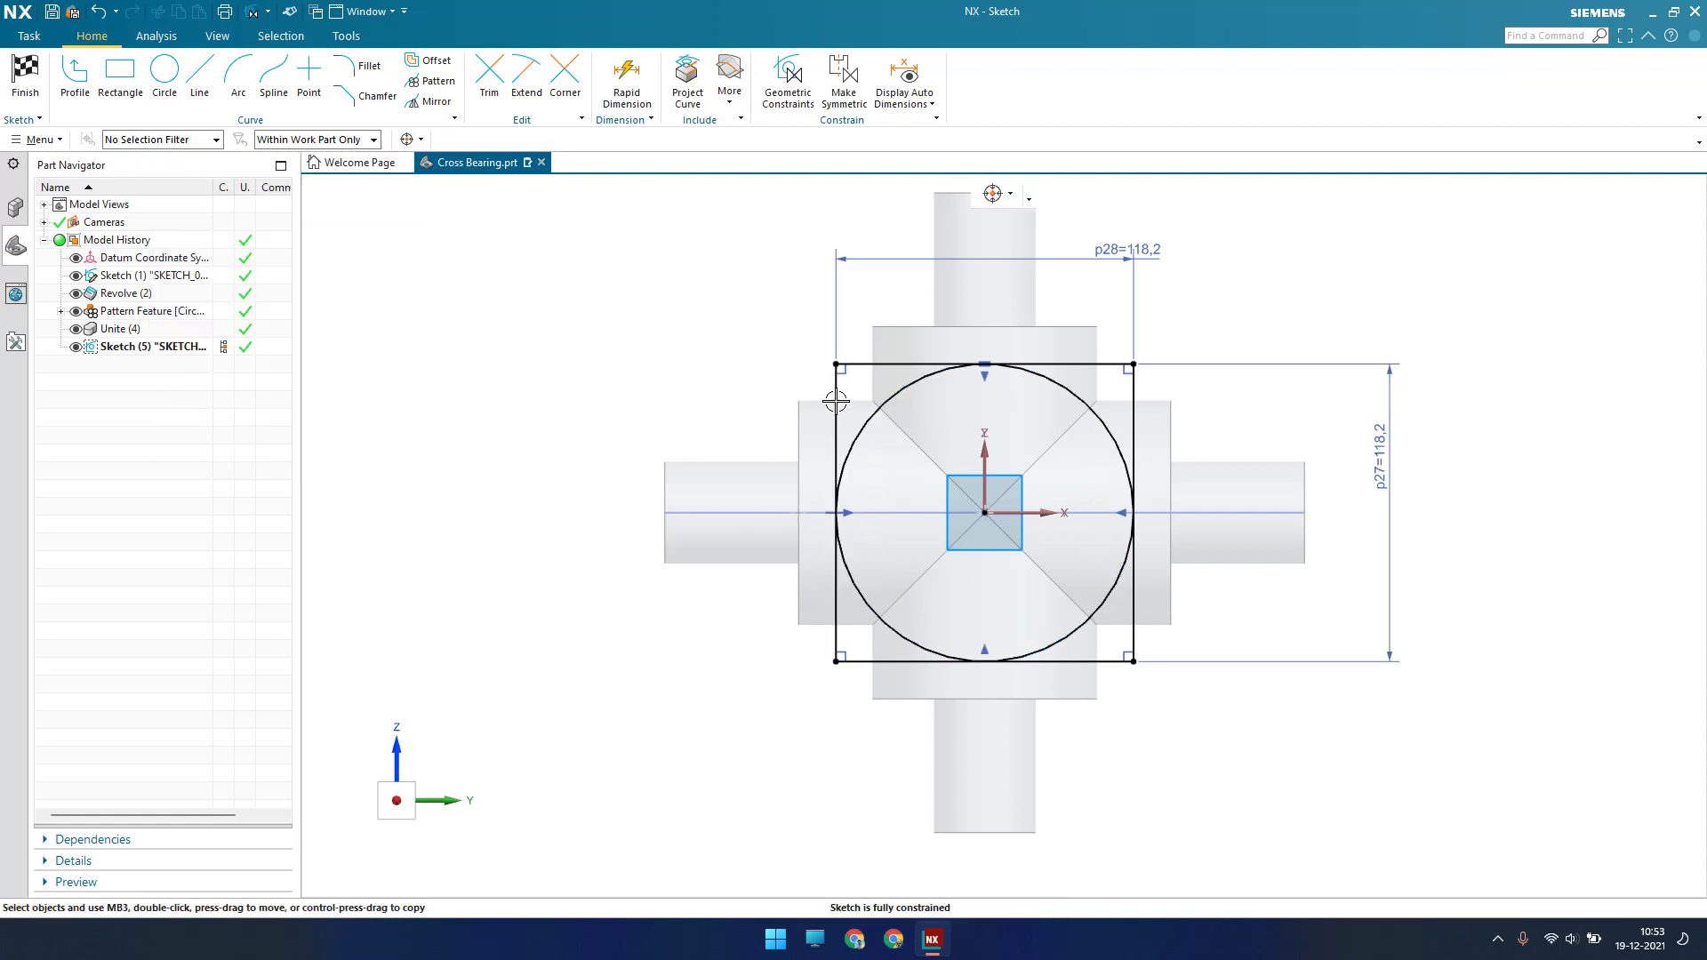
right_click(857, 361)
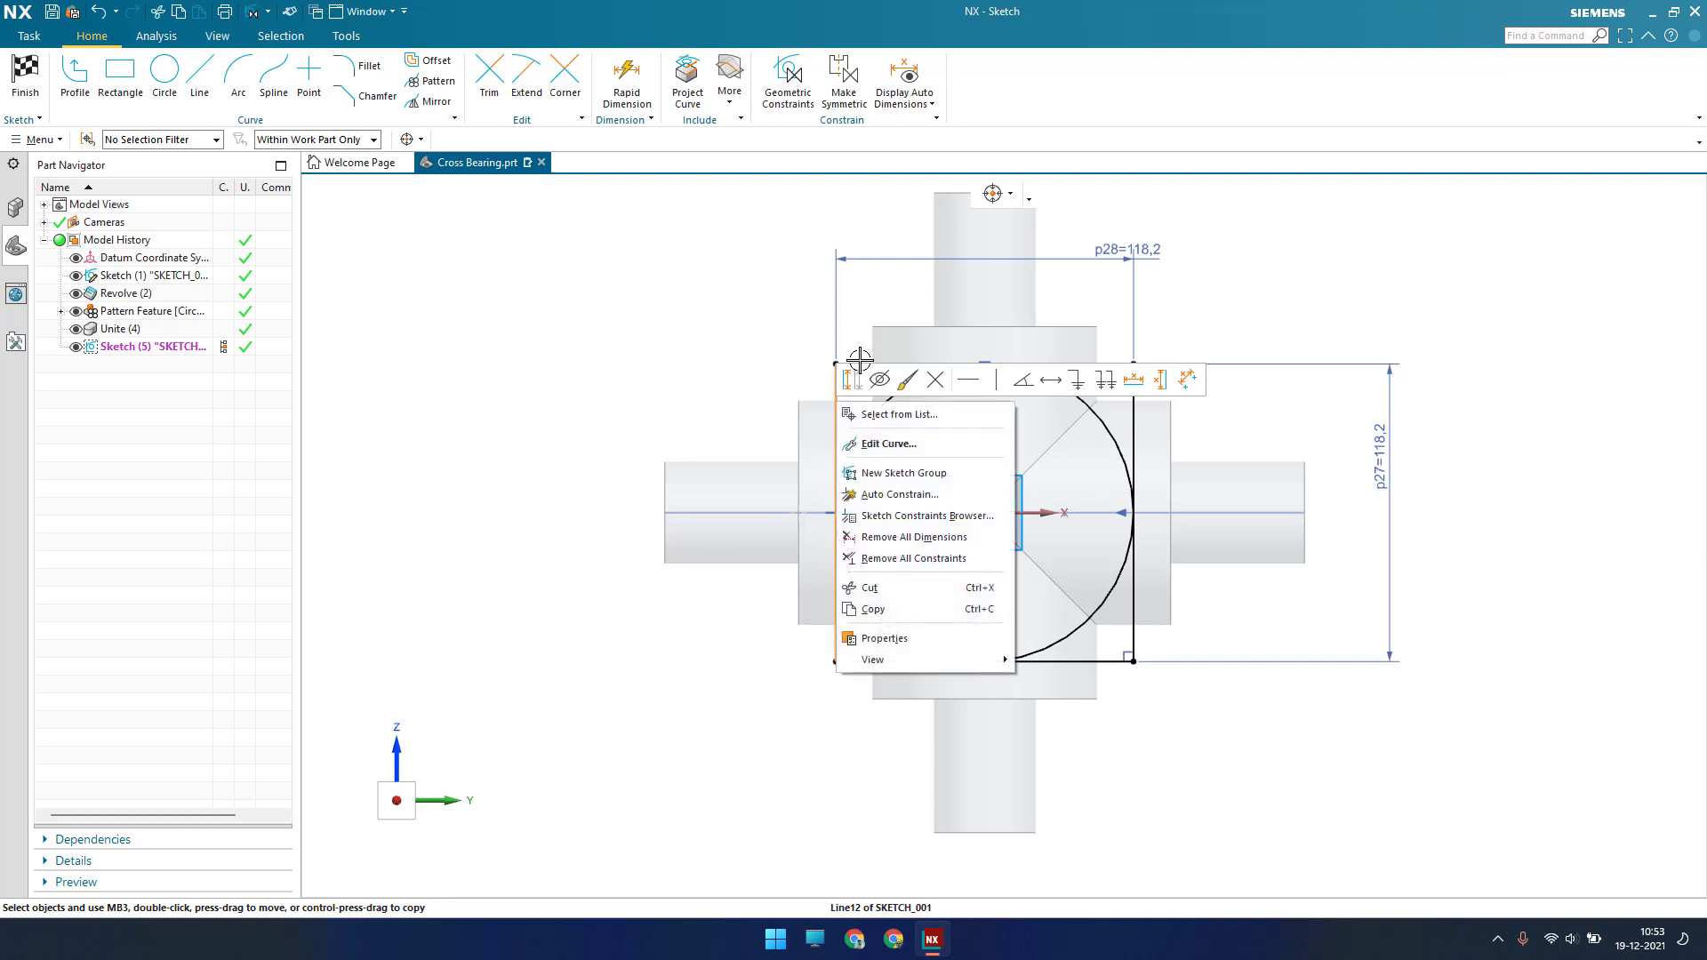
key("Escape")
left_click(837, 390)
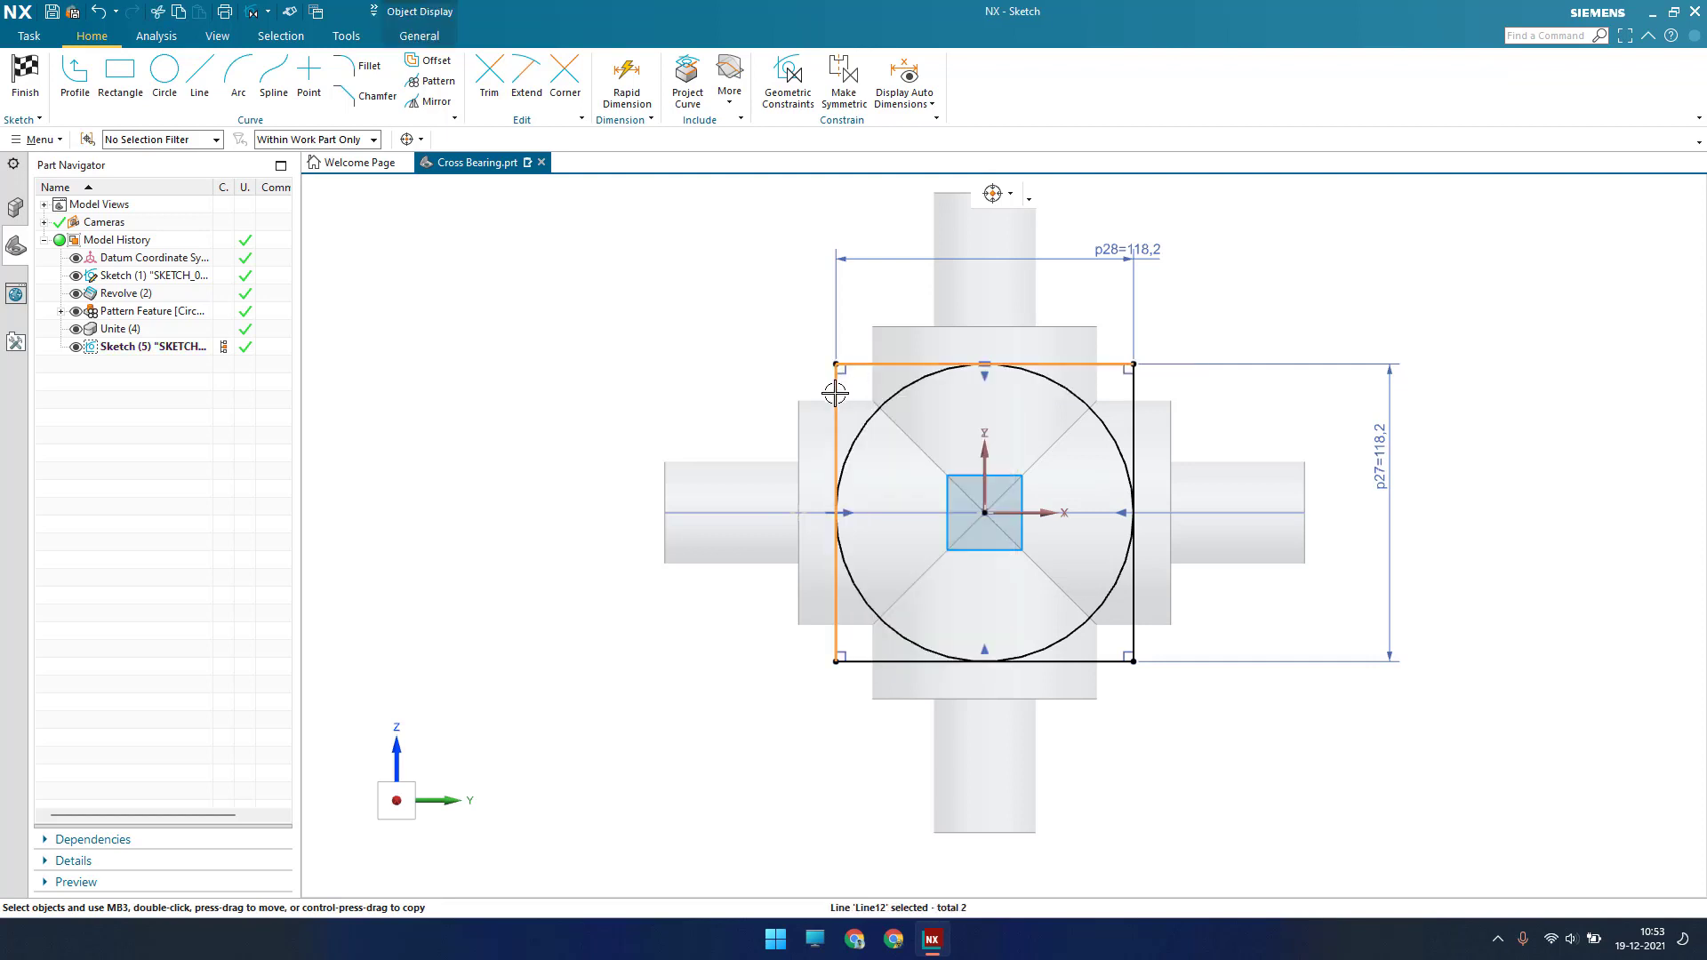
left_click(857, 660)
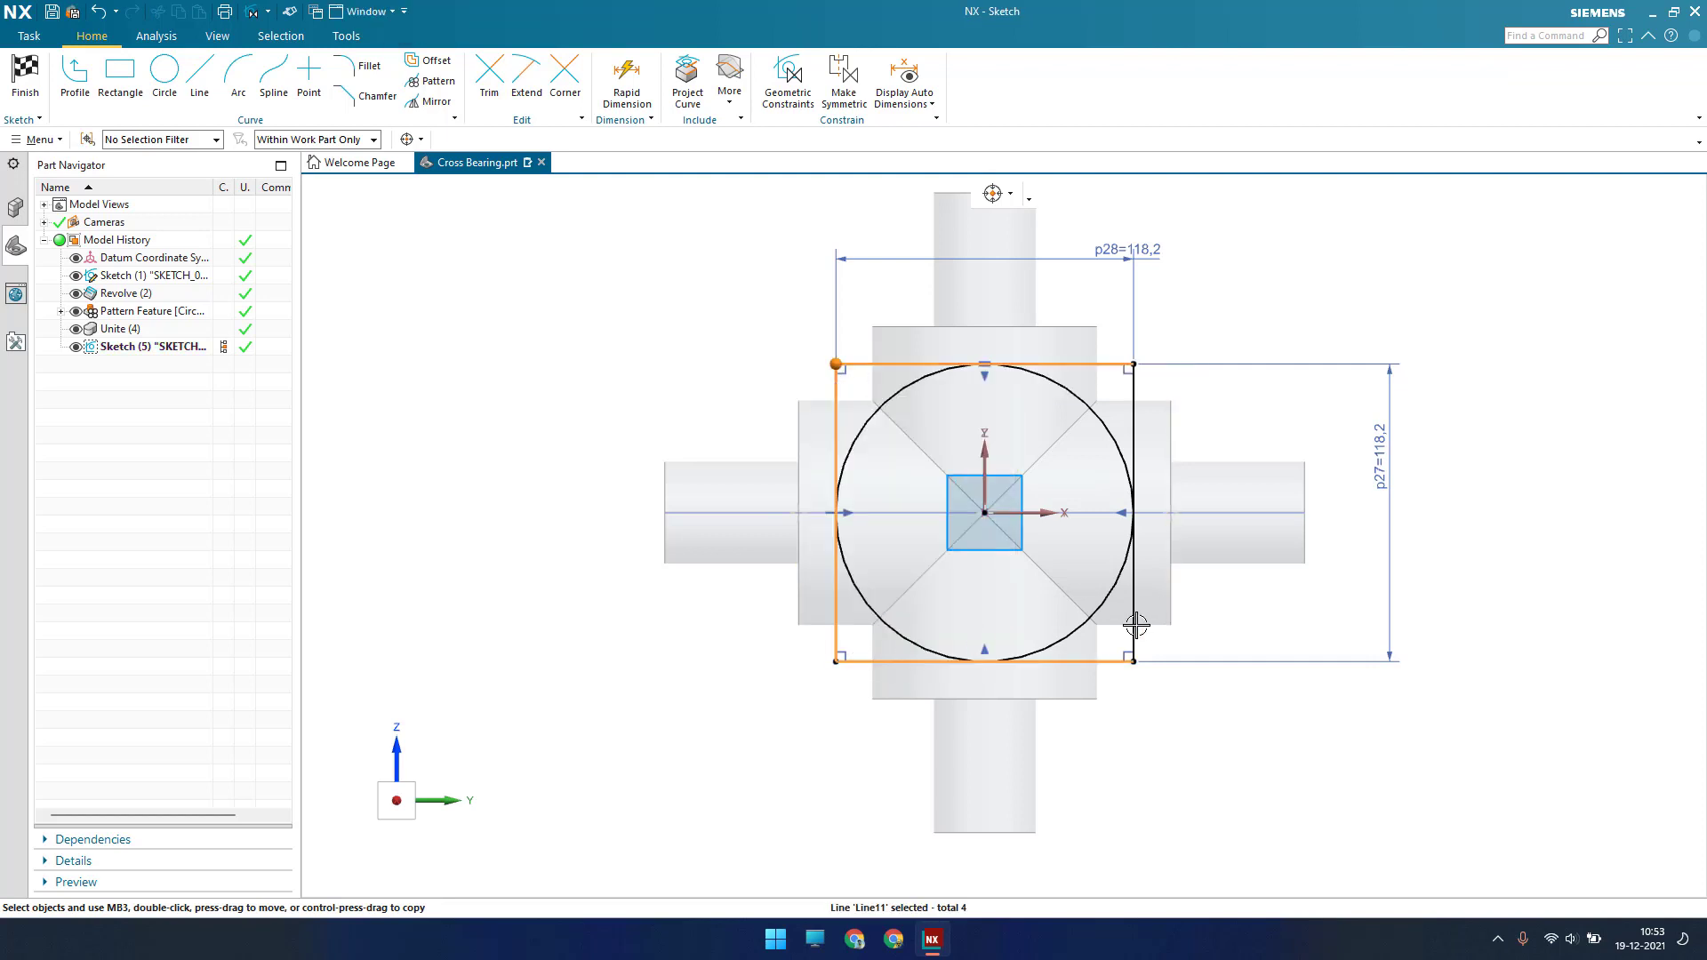
left_click(1134, 621)
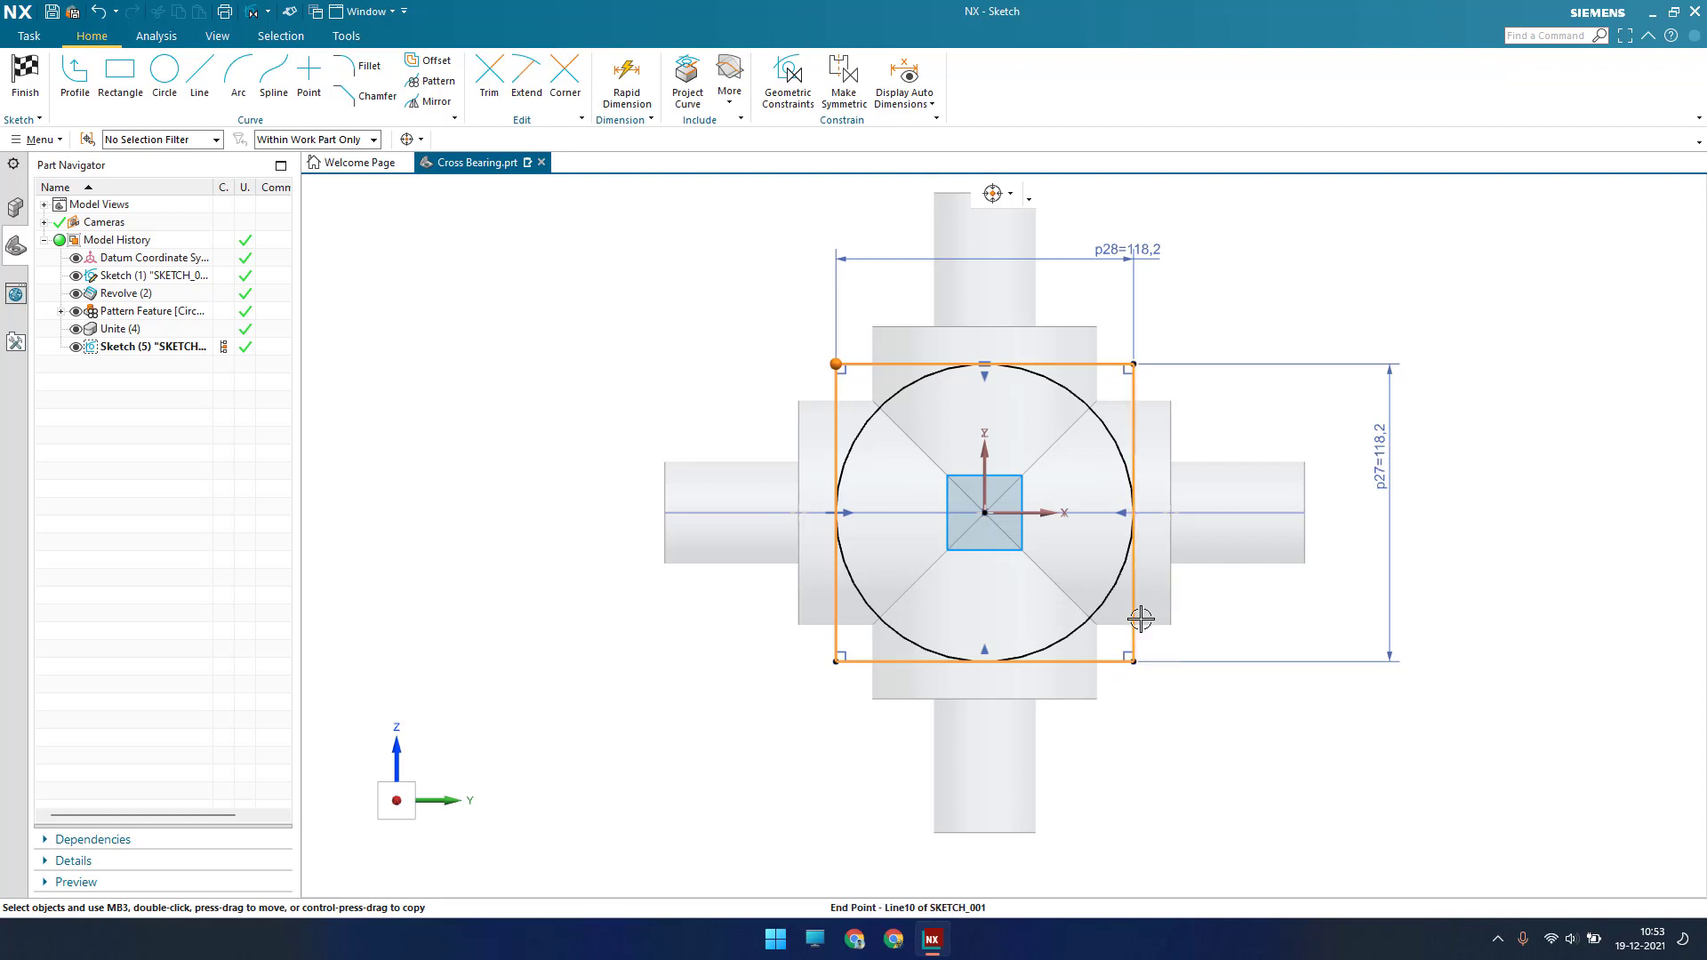
right_click(1141, 618)
key("Escape")
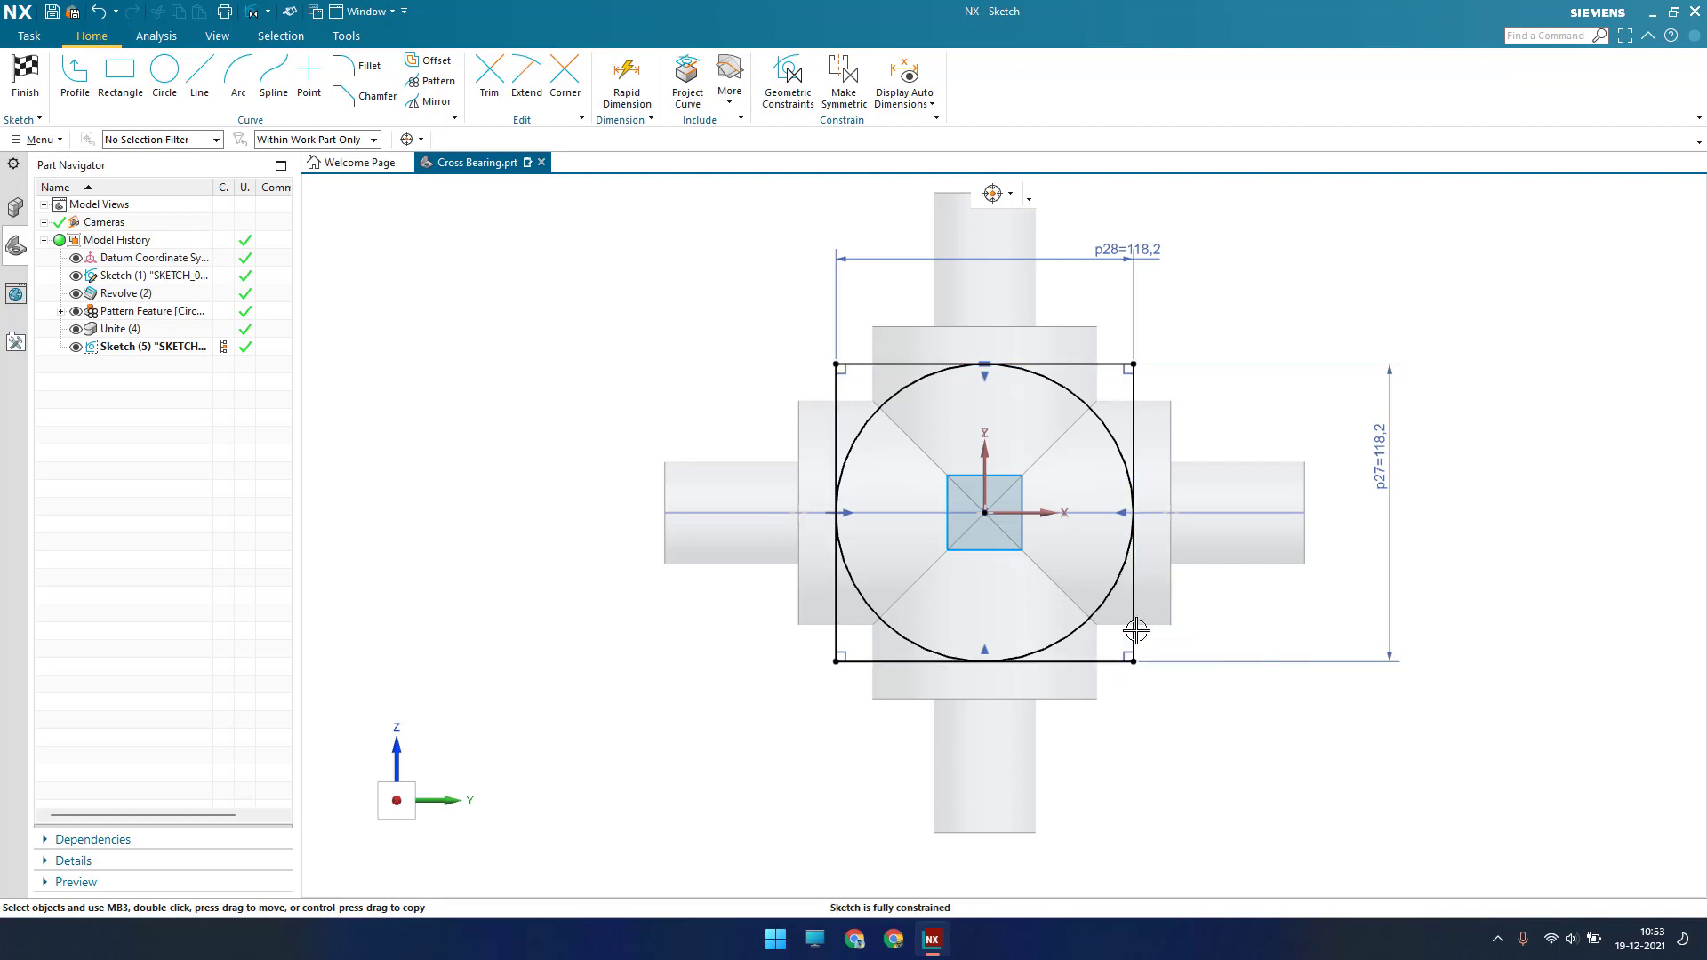
Convert all four sides of the rectangle around the circle to reference lines
left_click(1135, 632)
left_click(1071, 657)
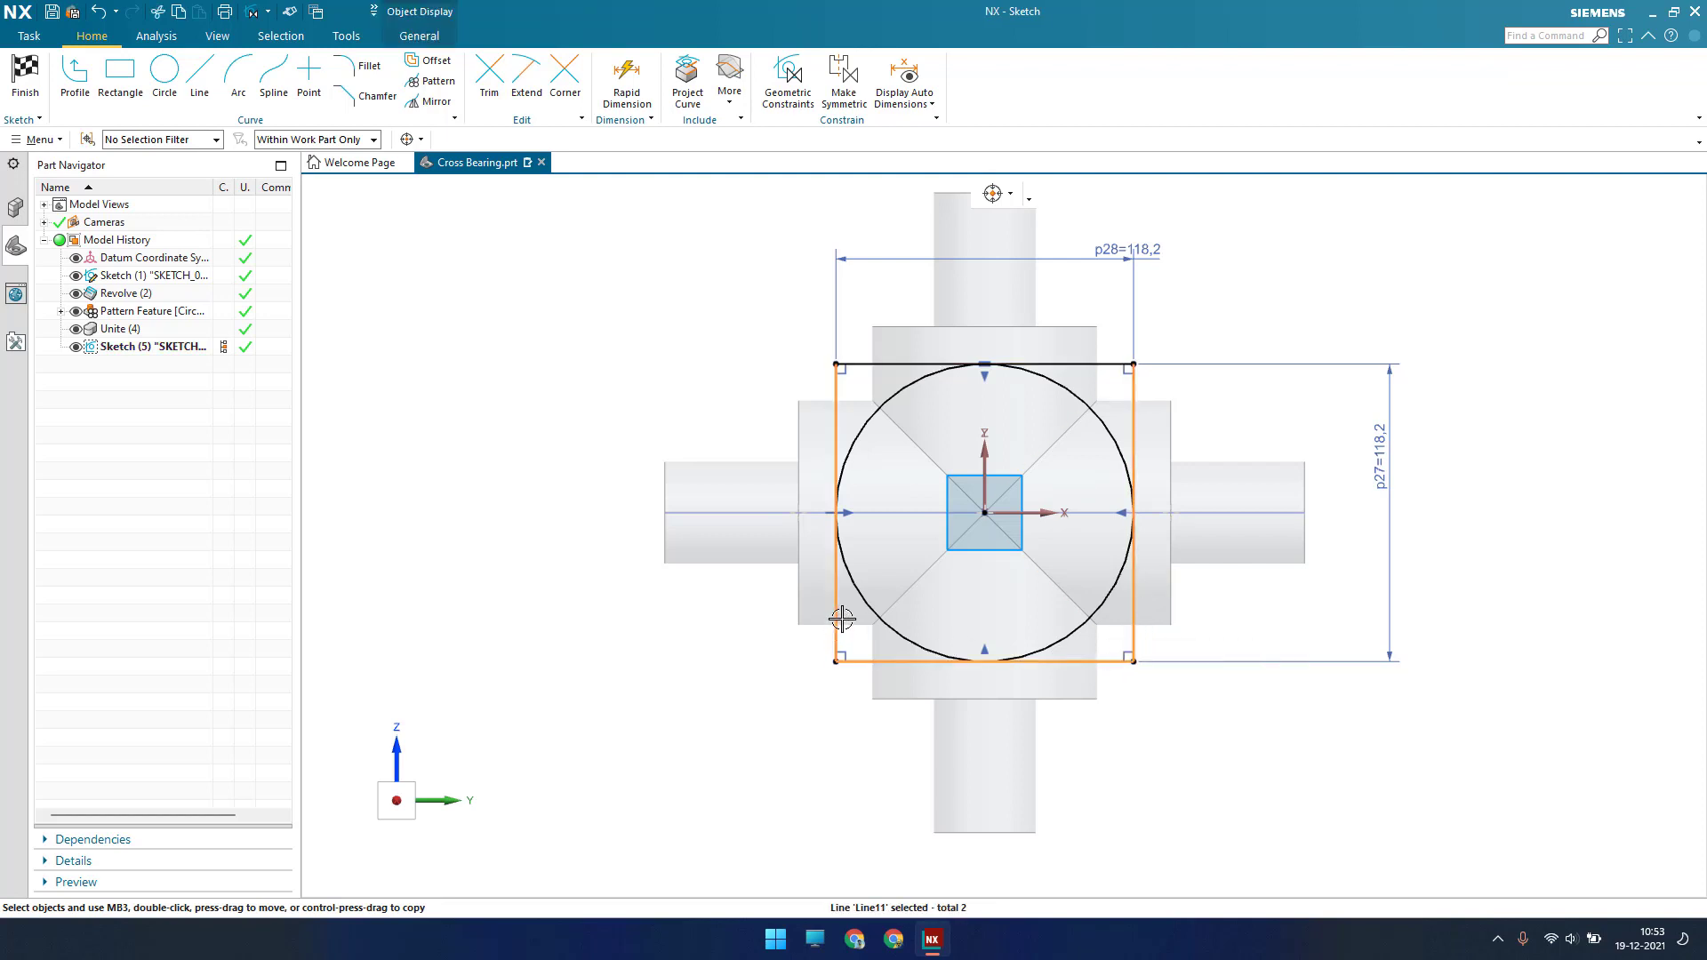
left_click(864, 366)
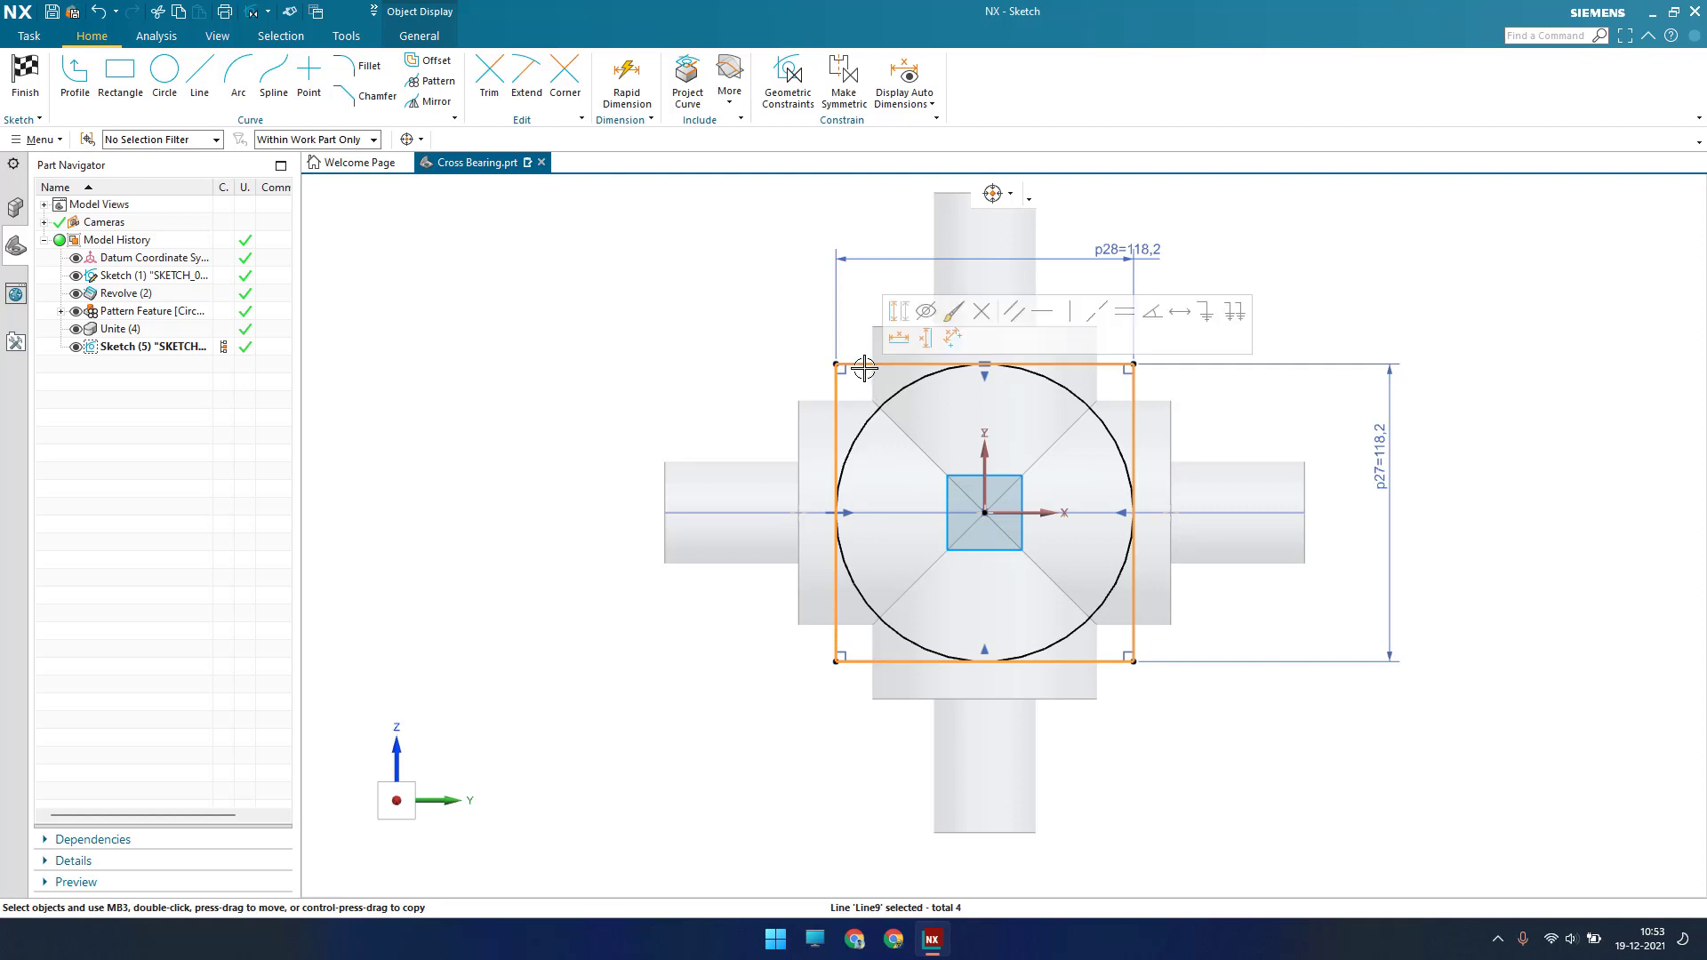
left_click(903, 318)
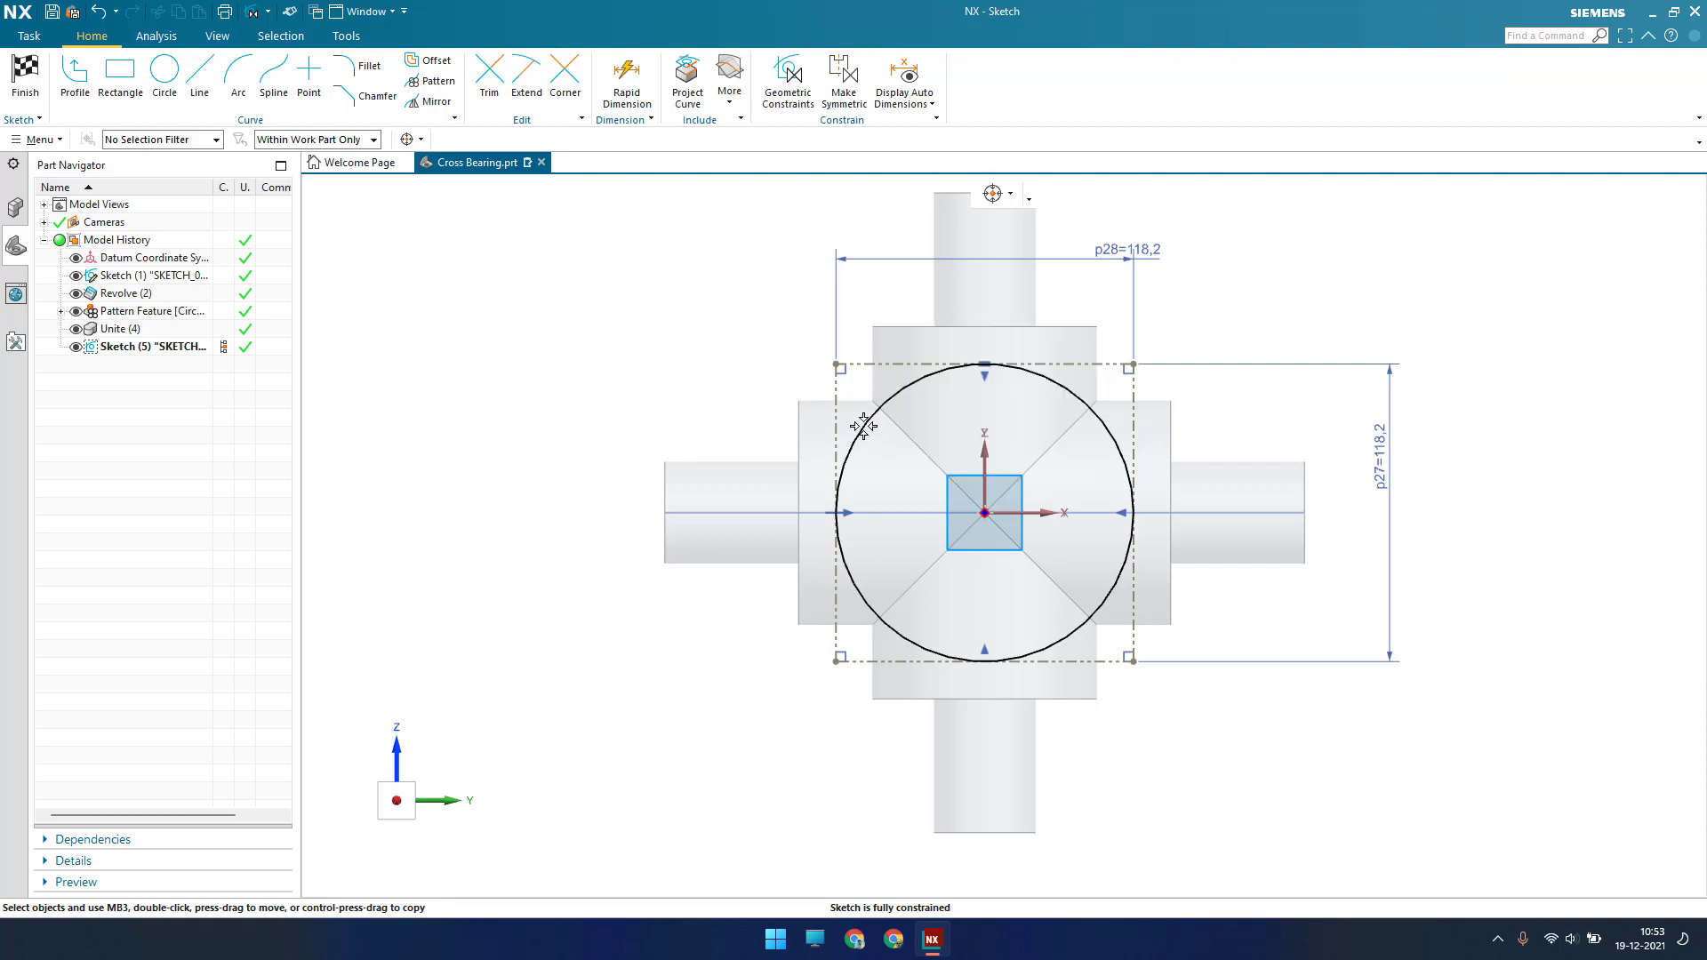
Draw a second circle about 83.2 mm in diameter centred on the sketch origin, inside the existing circle
left_click(165, 73)
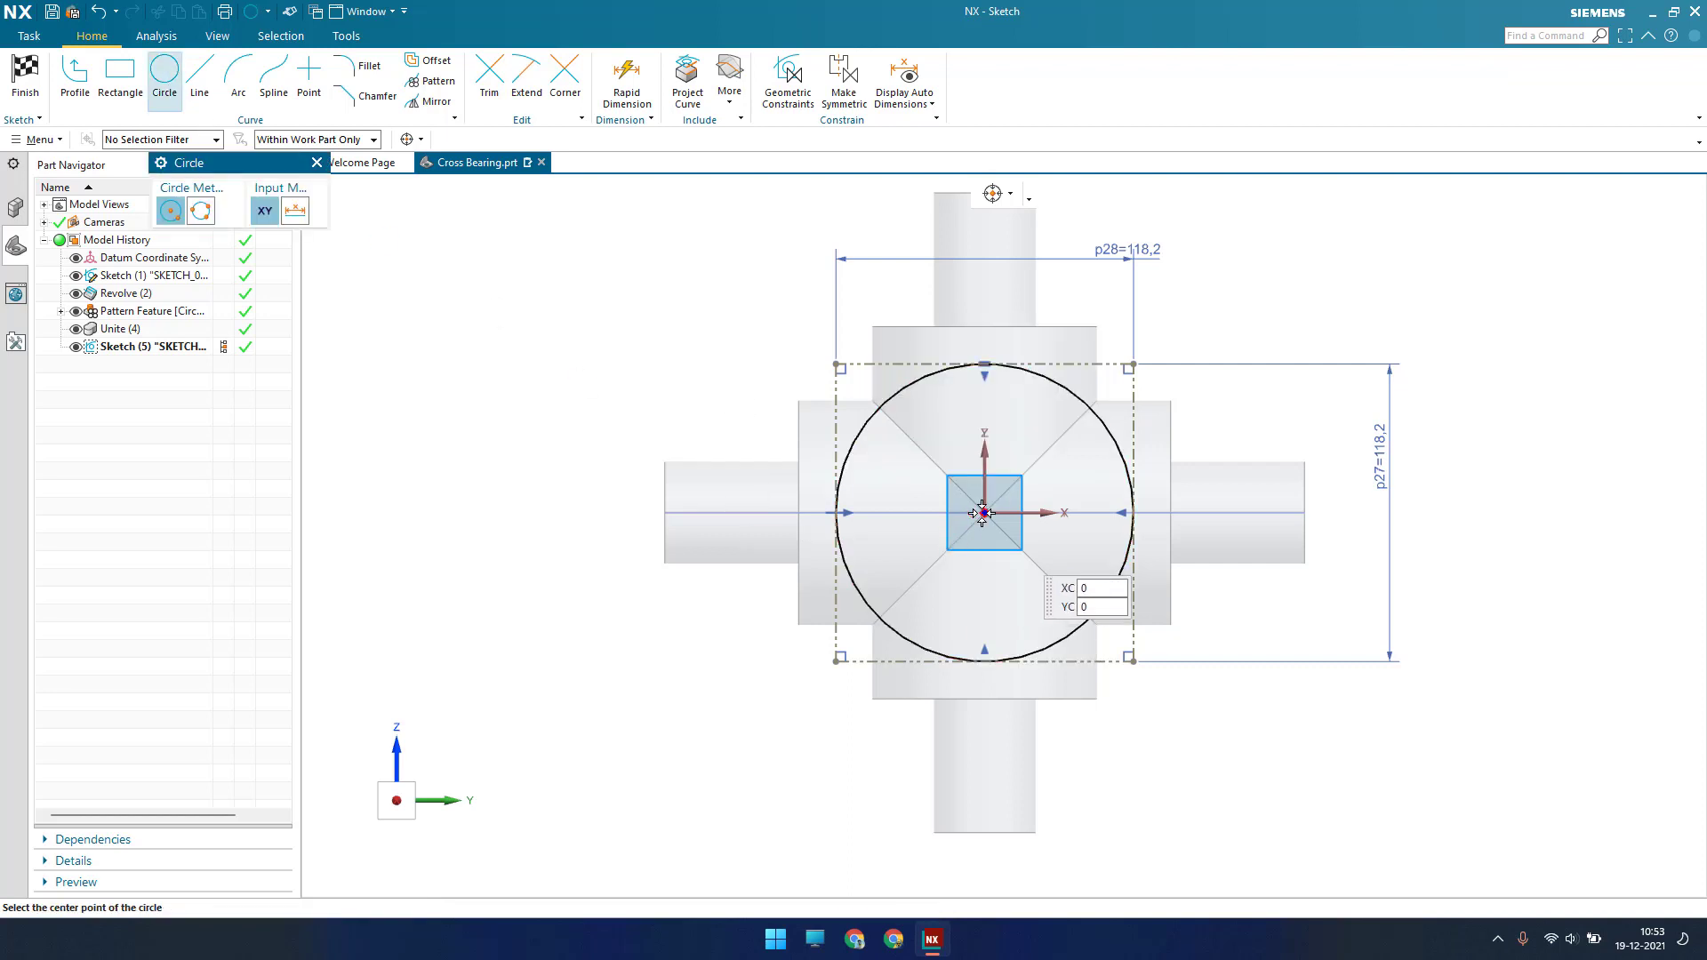
left_click(982, 512)
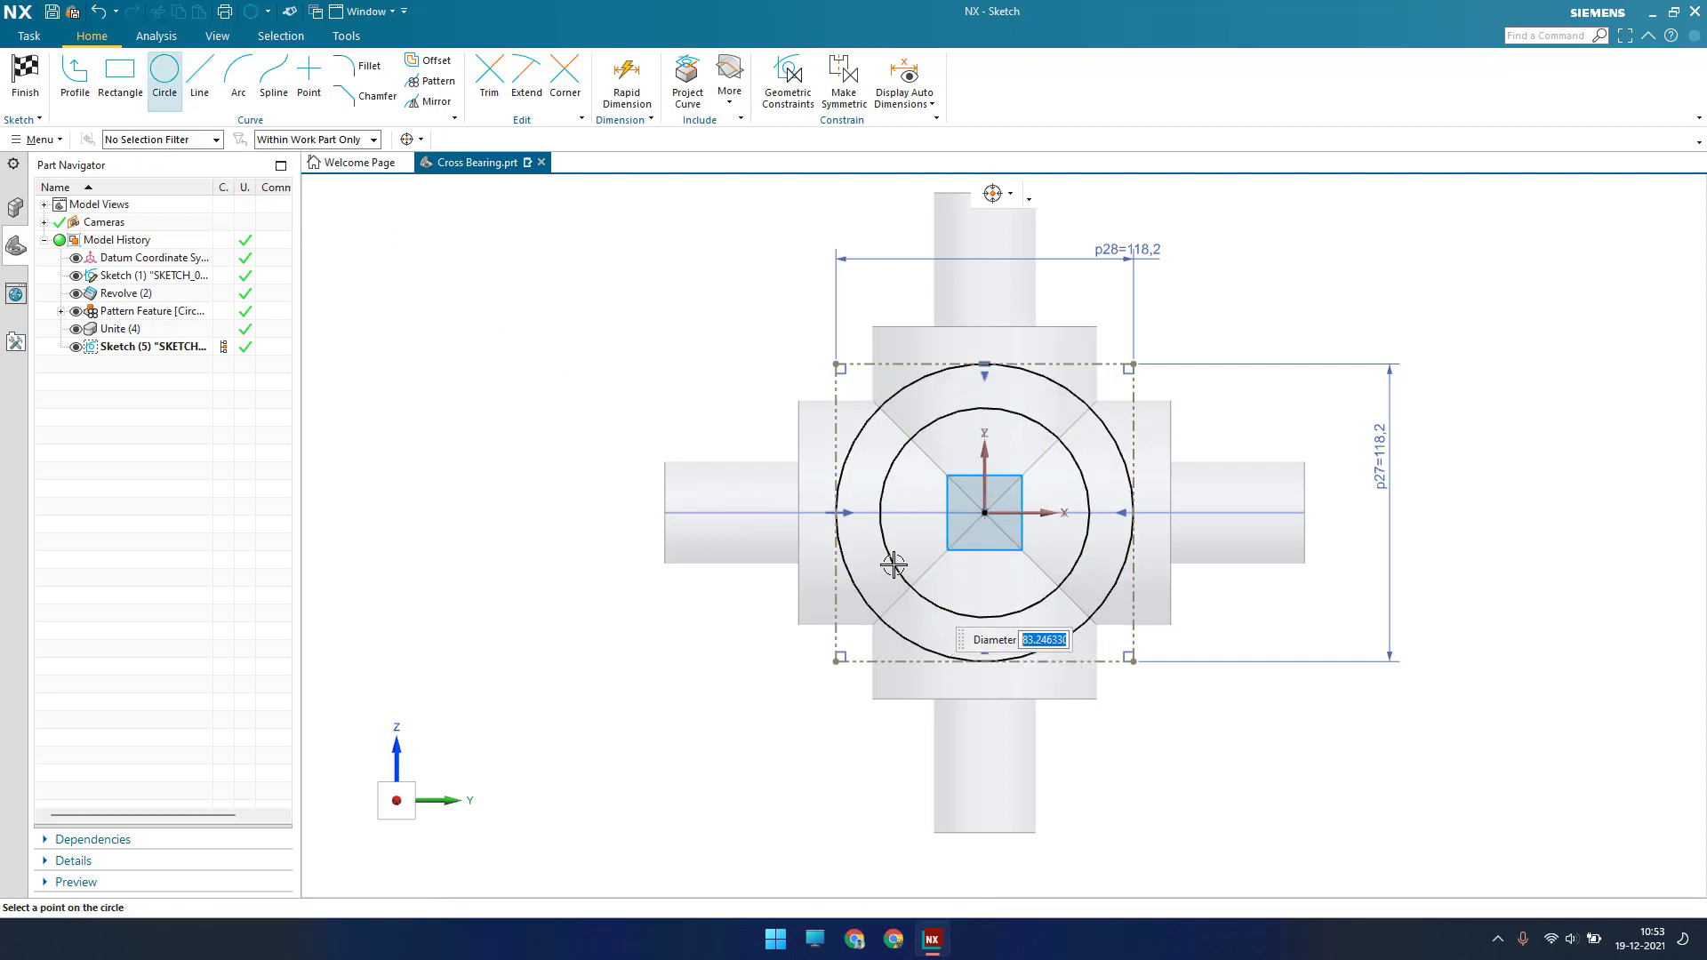
left_click(894, 566)
key("Escape")
Dimension the inner circle's diameter, set it to 70.9 mm, and finish the sketch
scroll(857, 632, "up", 2)
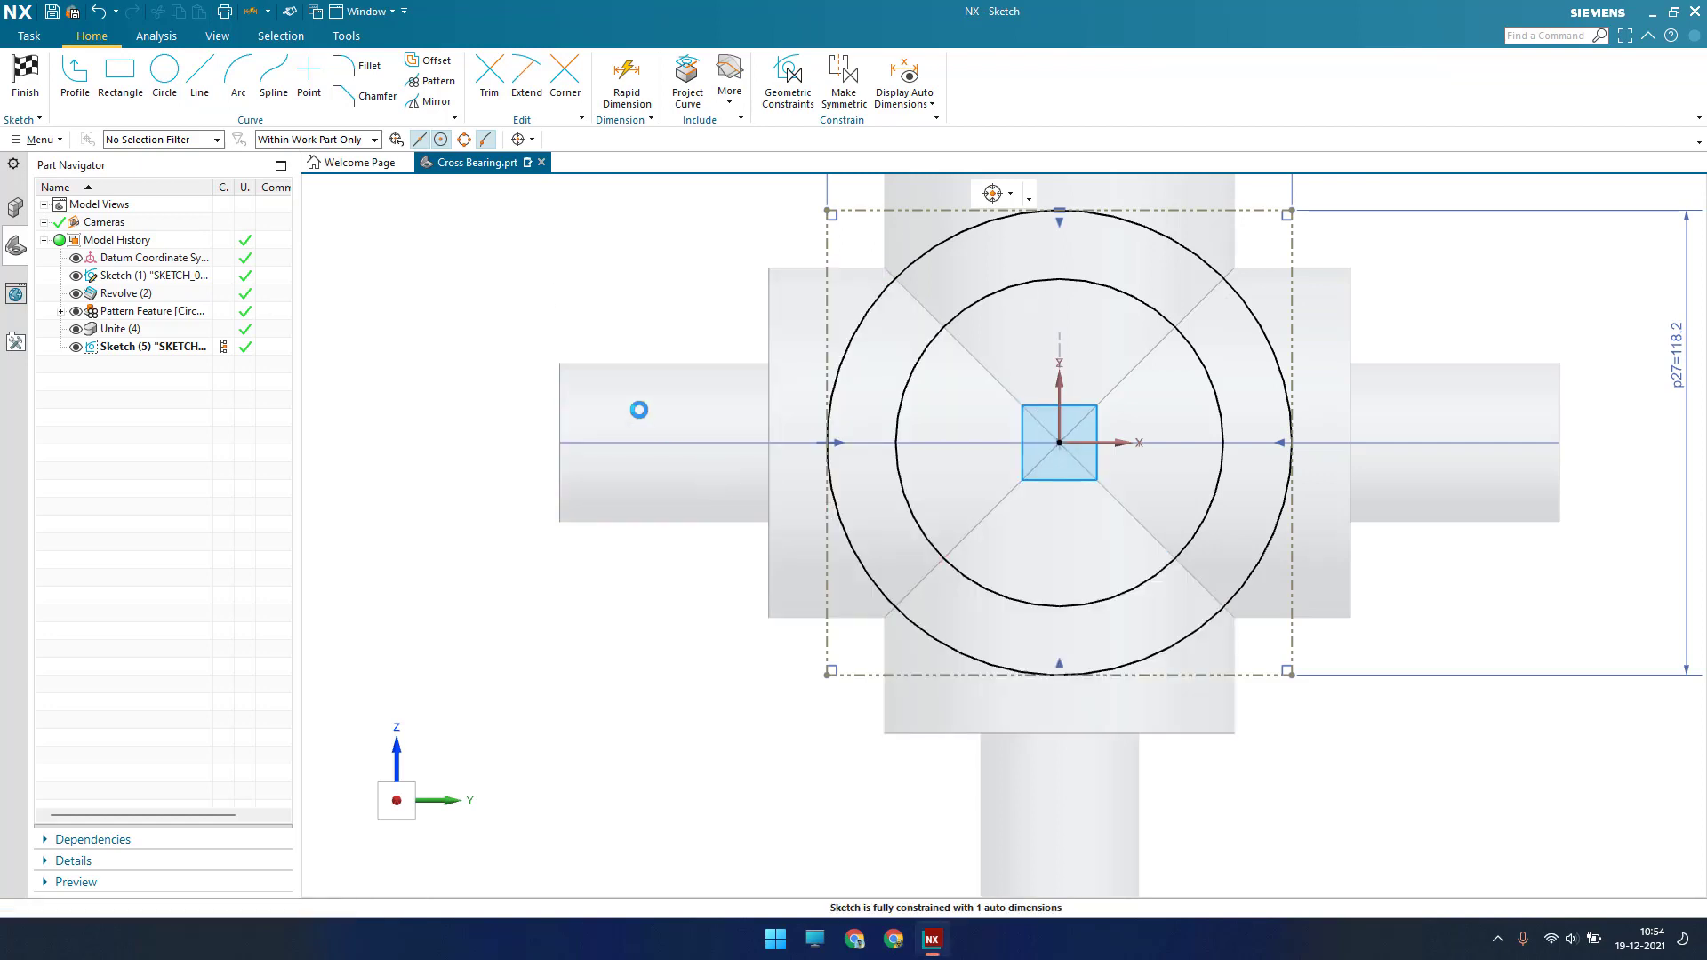
key("d")
left_click(907, 497)
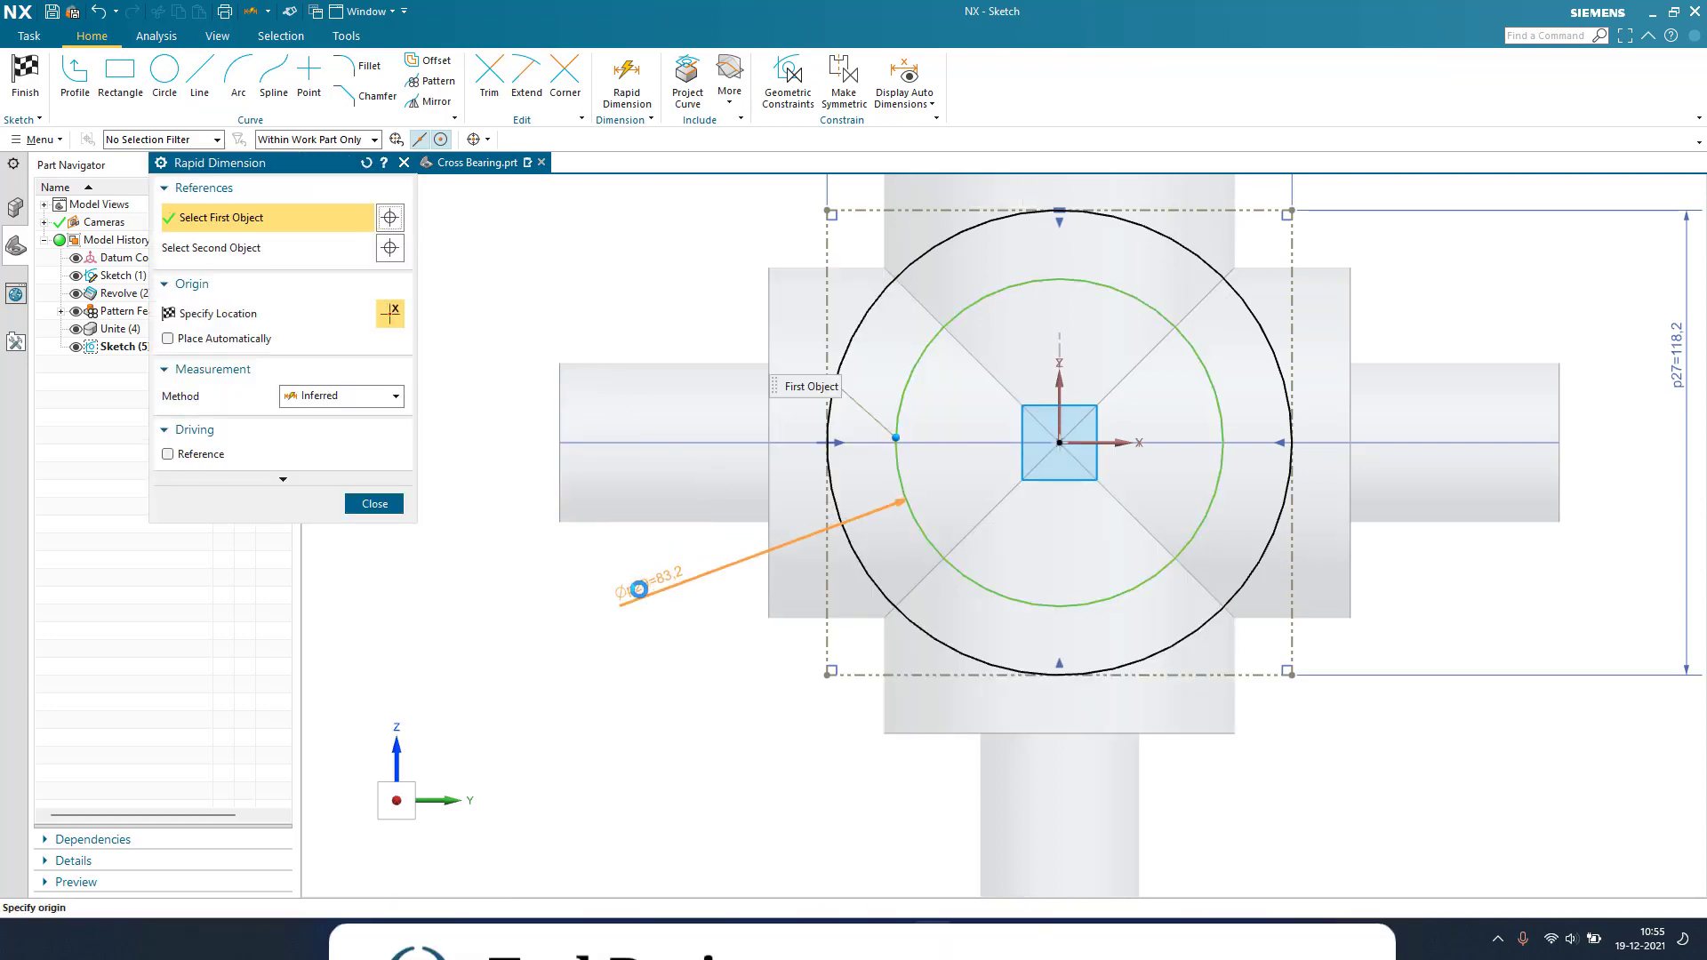
left_click(509, 640)
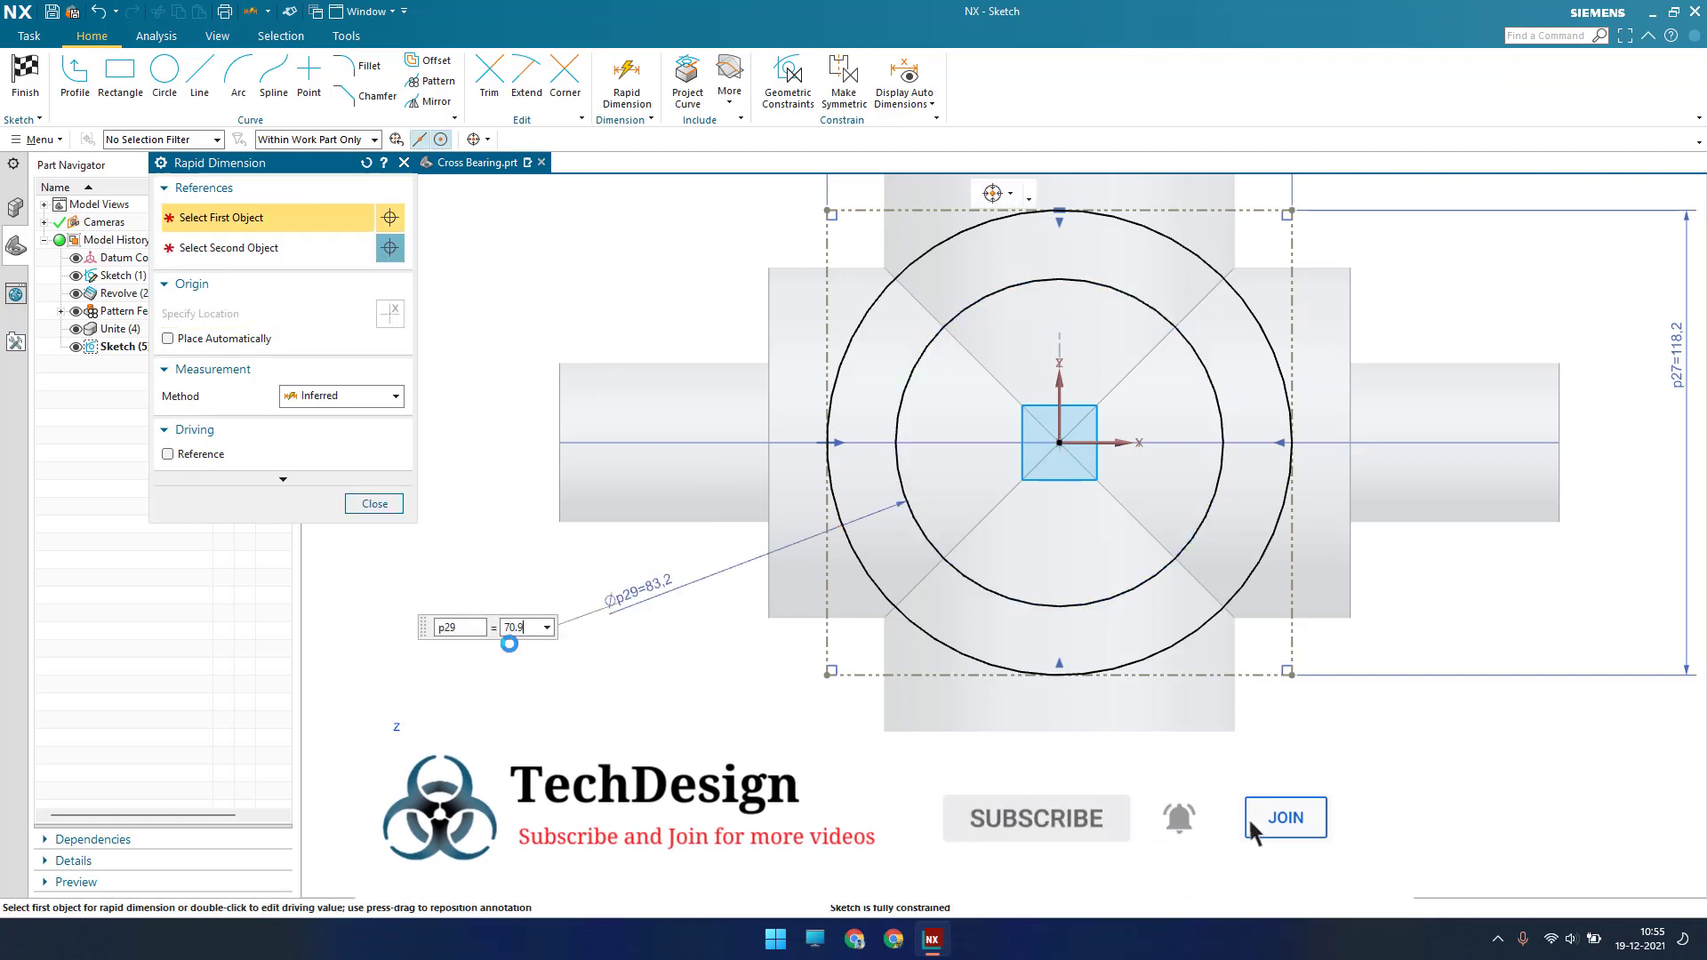
type("70.9")
key("Return")
key("Escape")
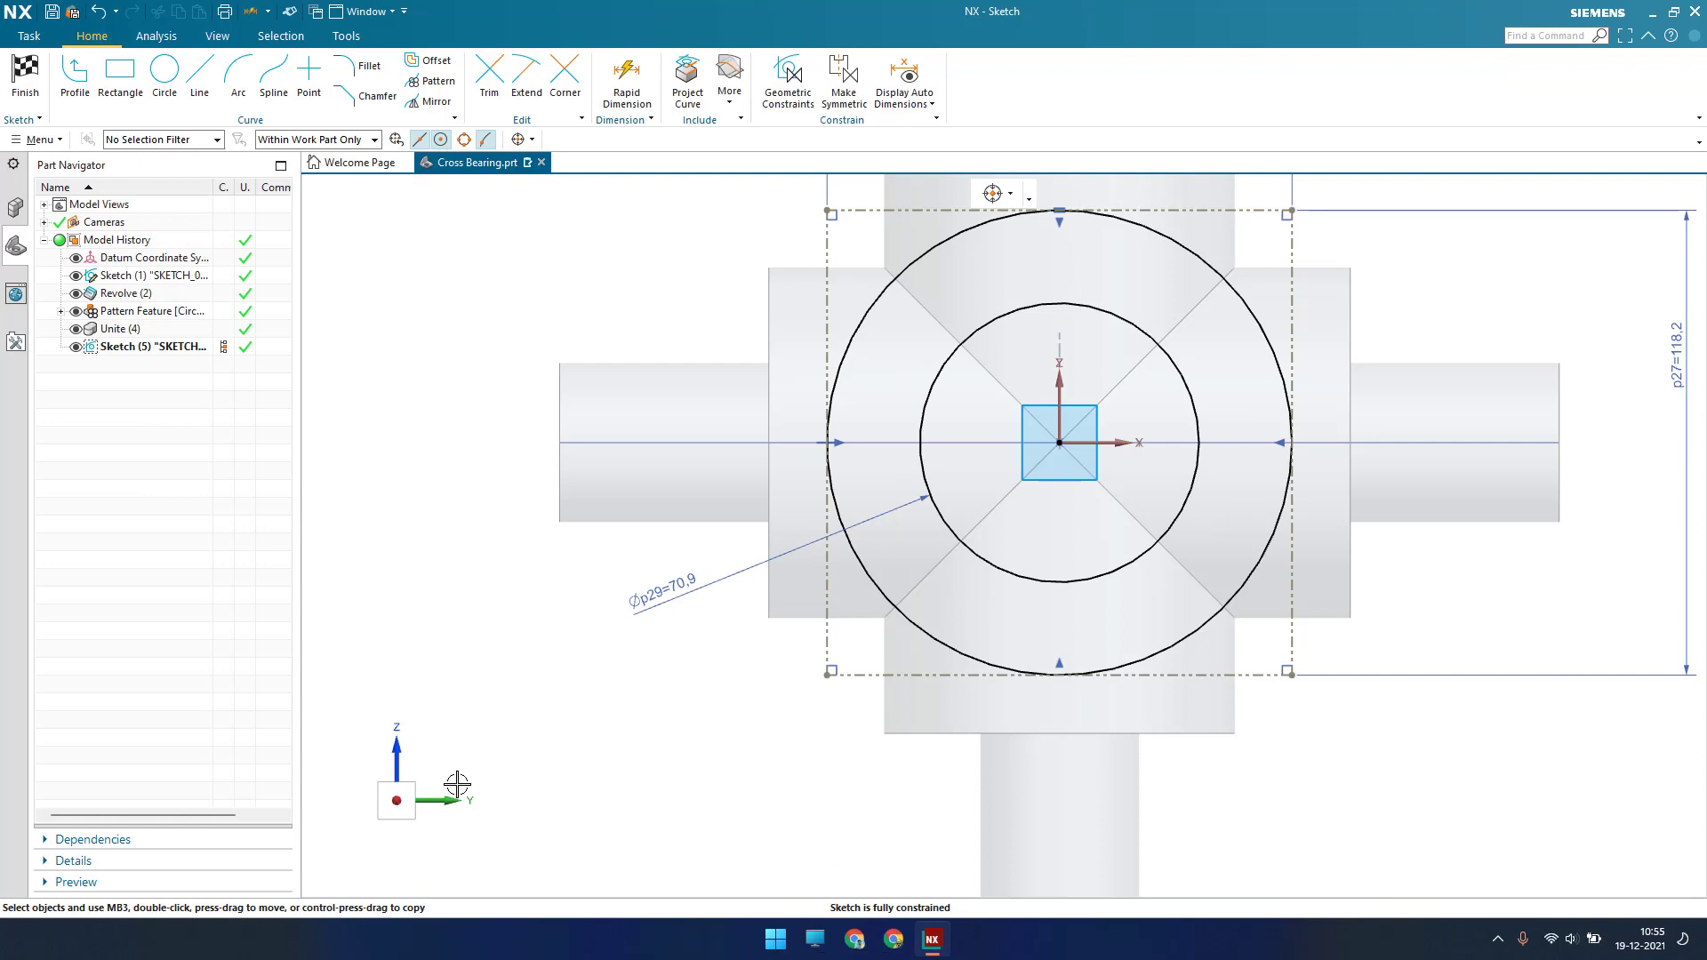
left_click(25, 75)
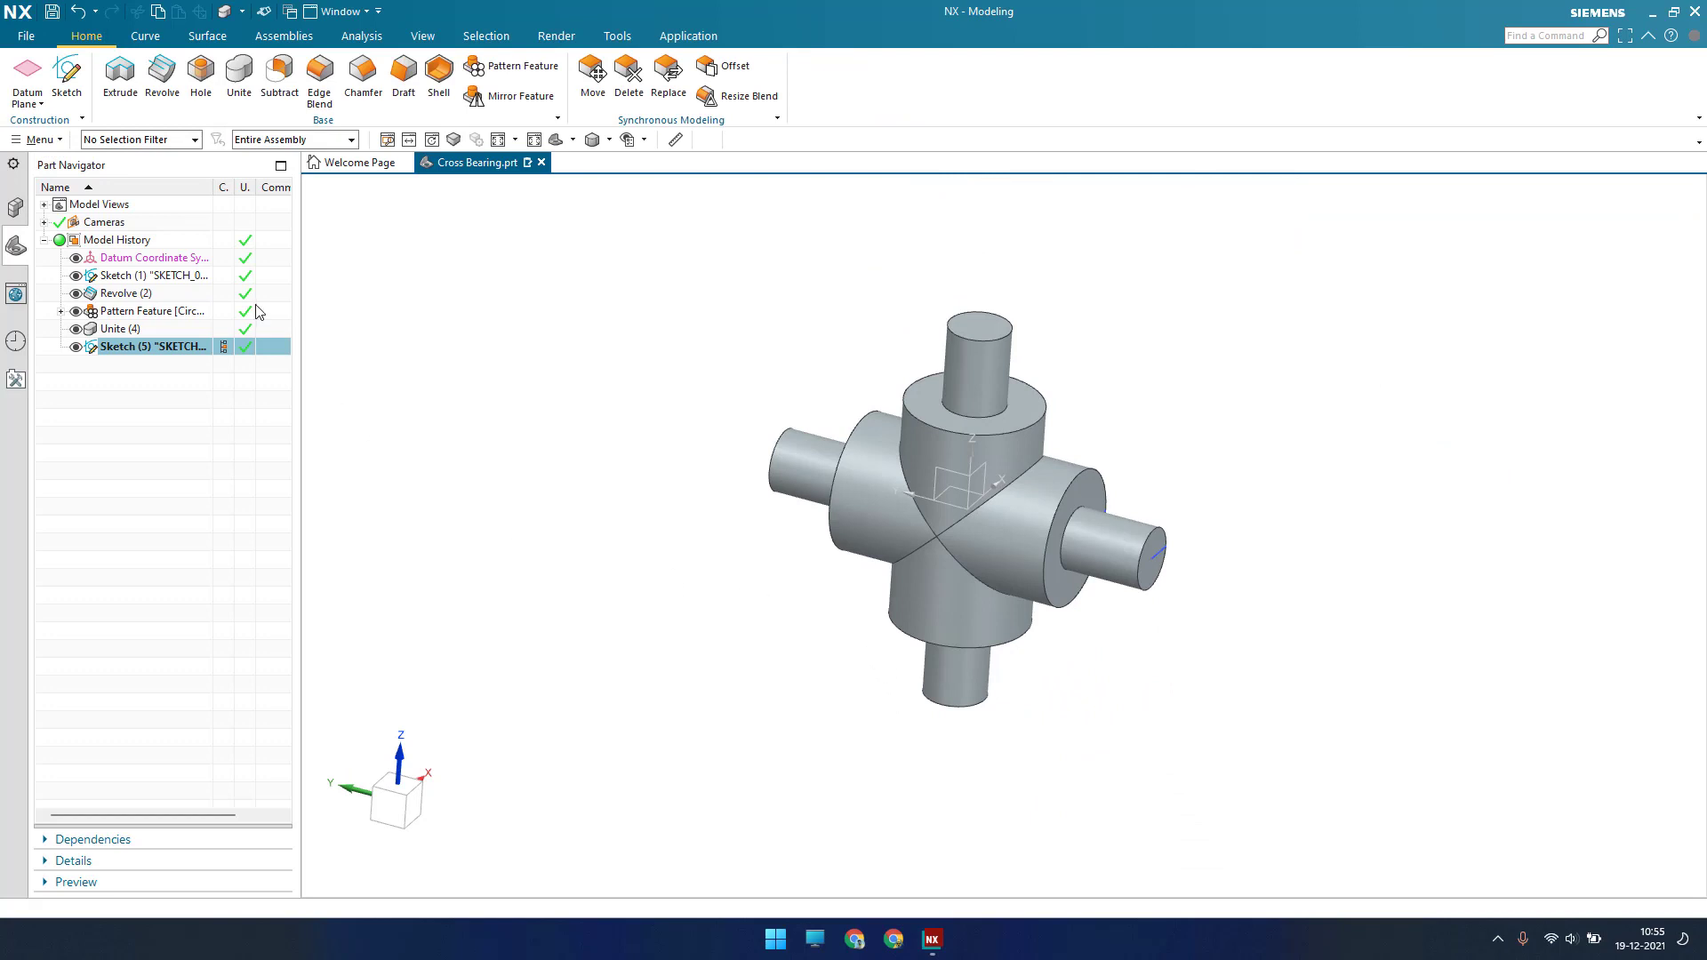
left_click(120, 72)
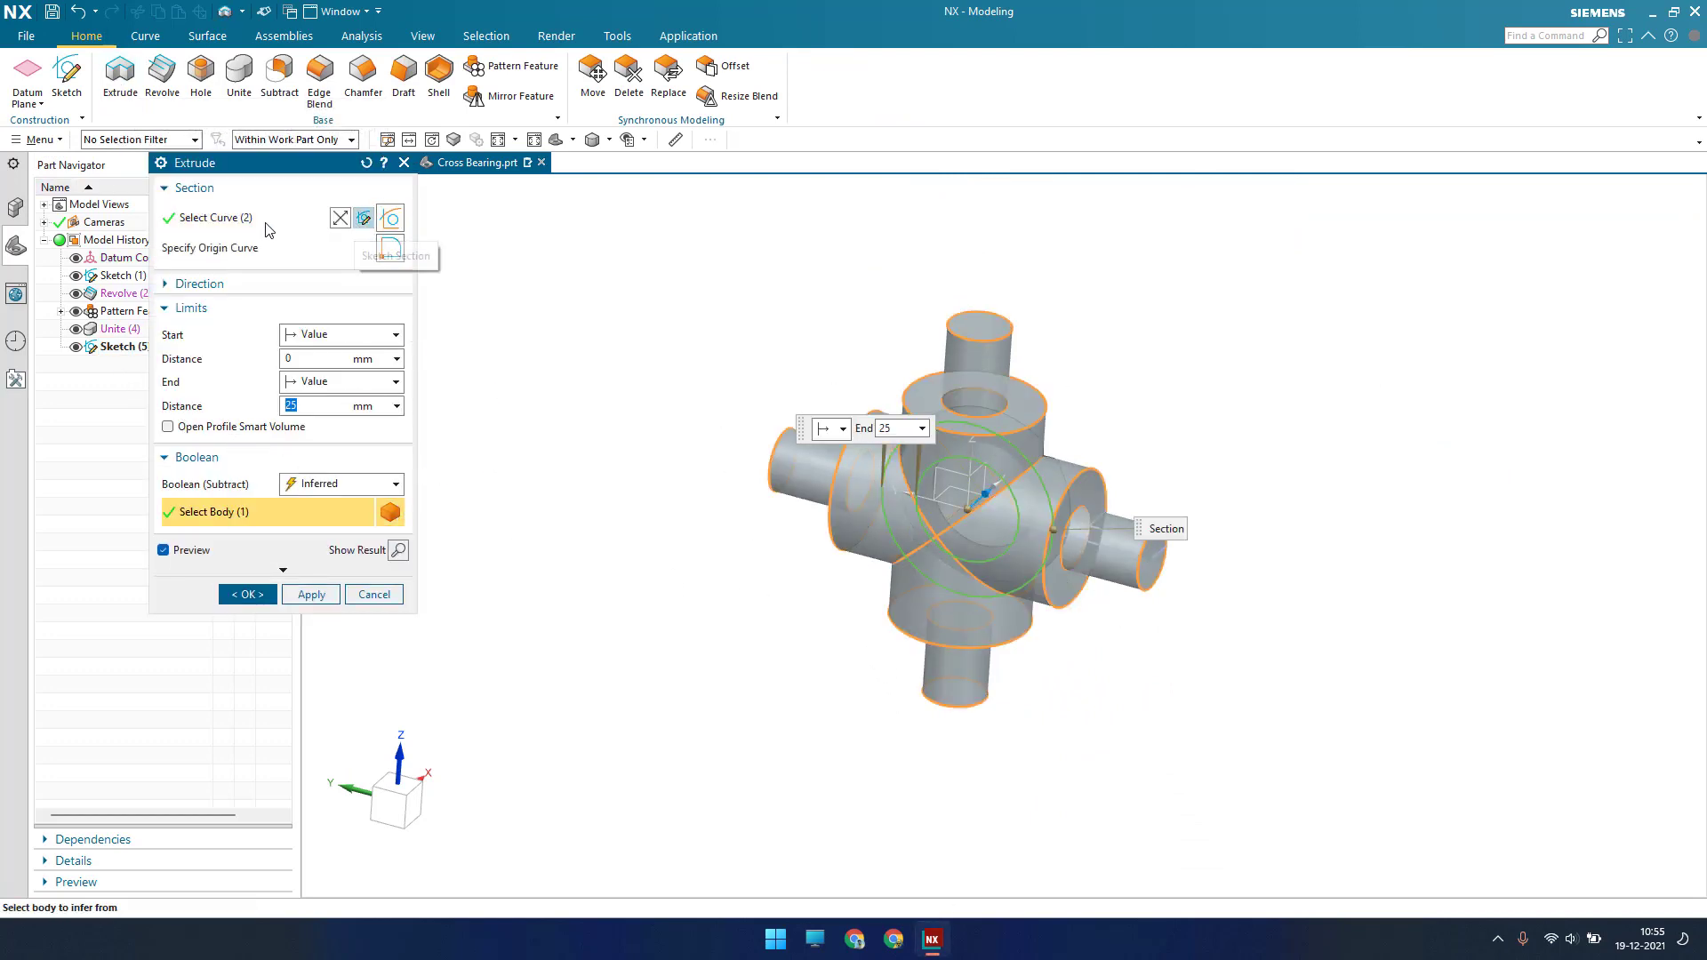
left_click(267, 222)
left_click_drag(327, 167, 320, 232)
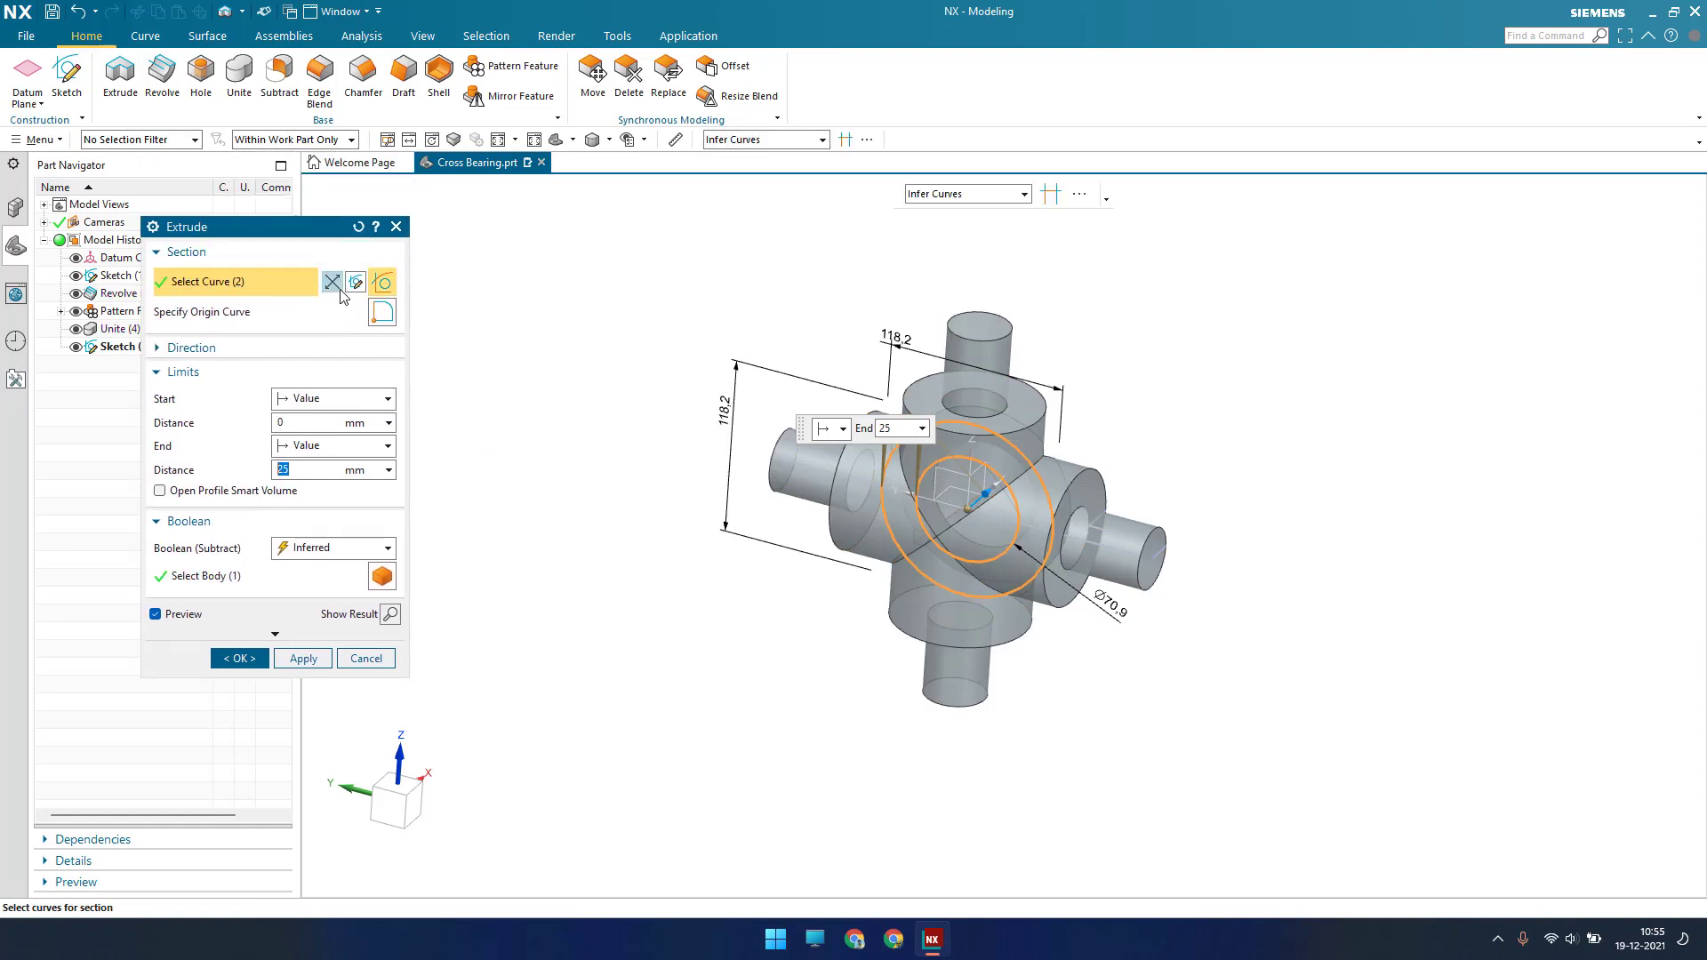
left_click(396, 227)
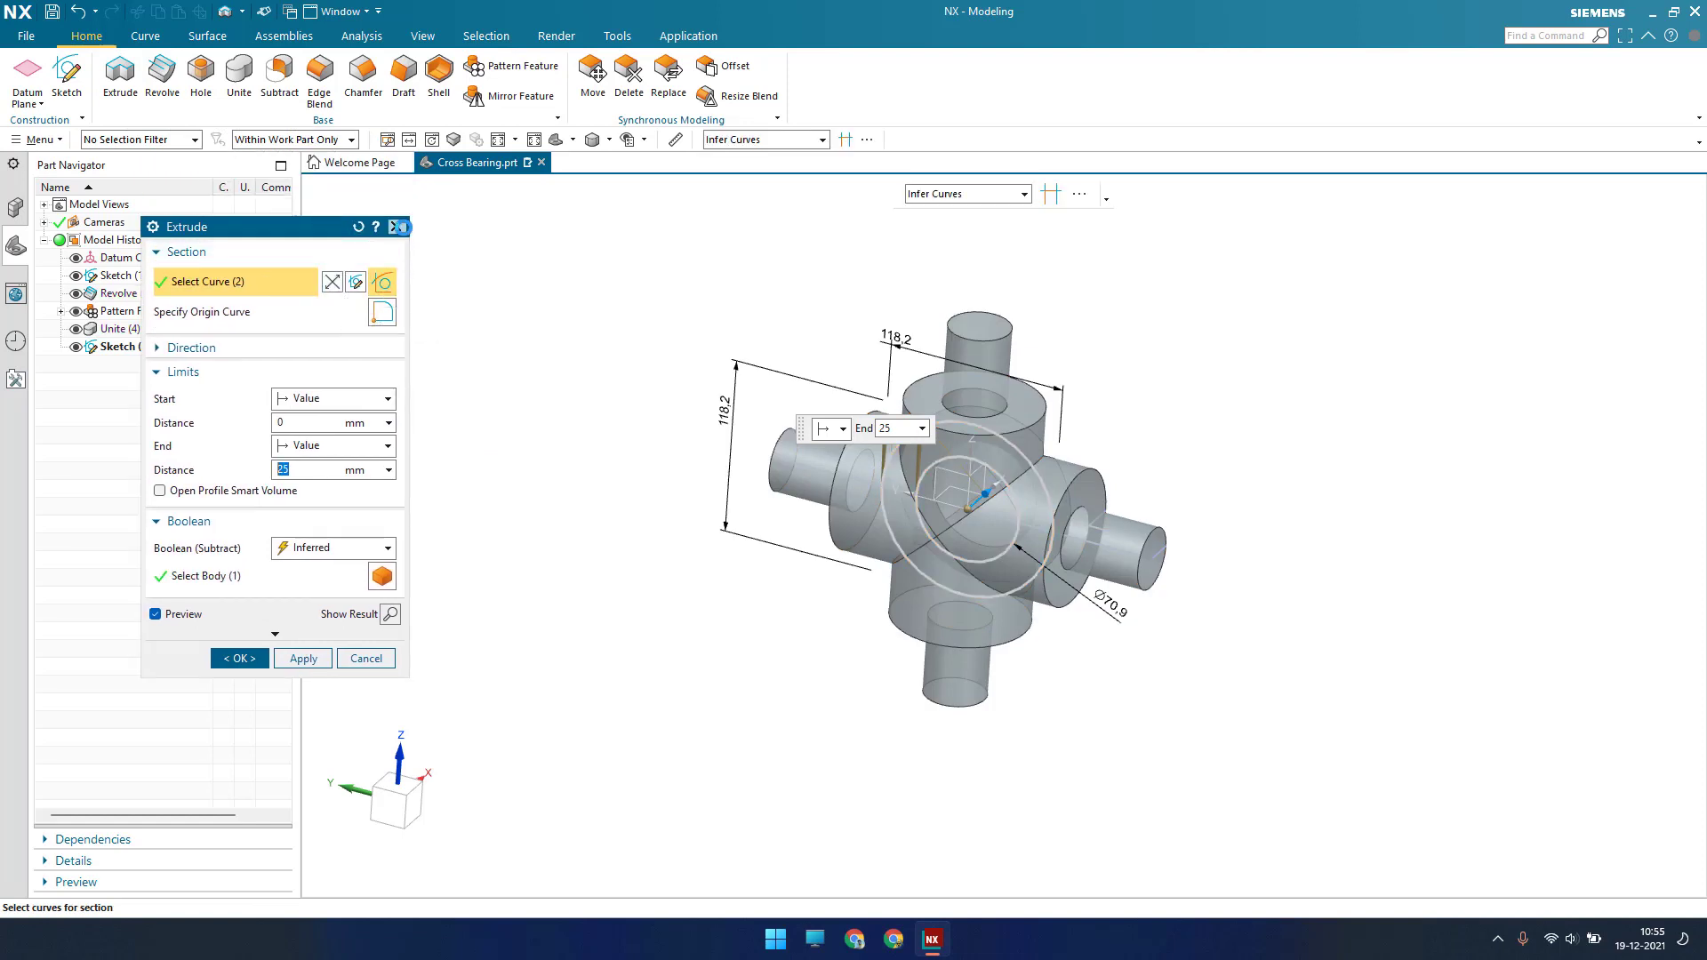
Start an extrusion, show the model in Static Wireframe, and choose only the outer circle as section using the Single Curve rule
left_click(120, 72)
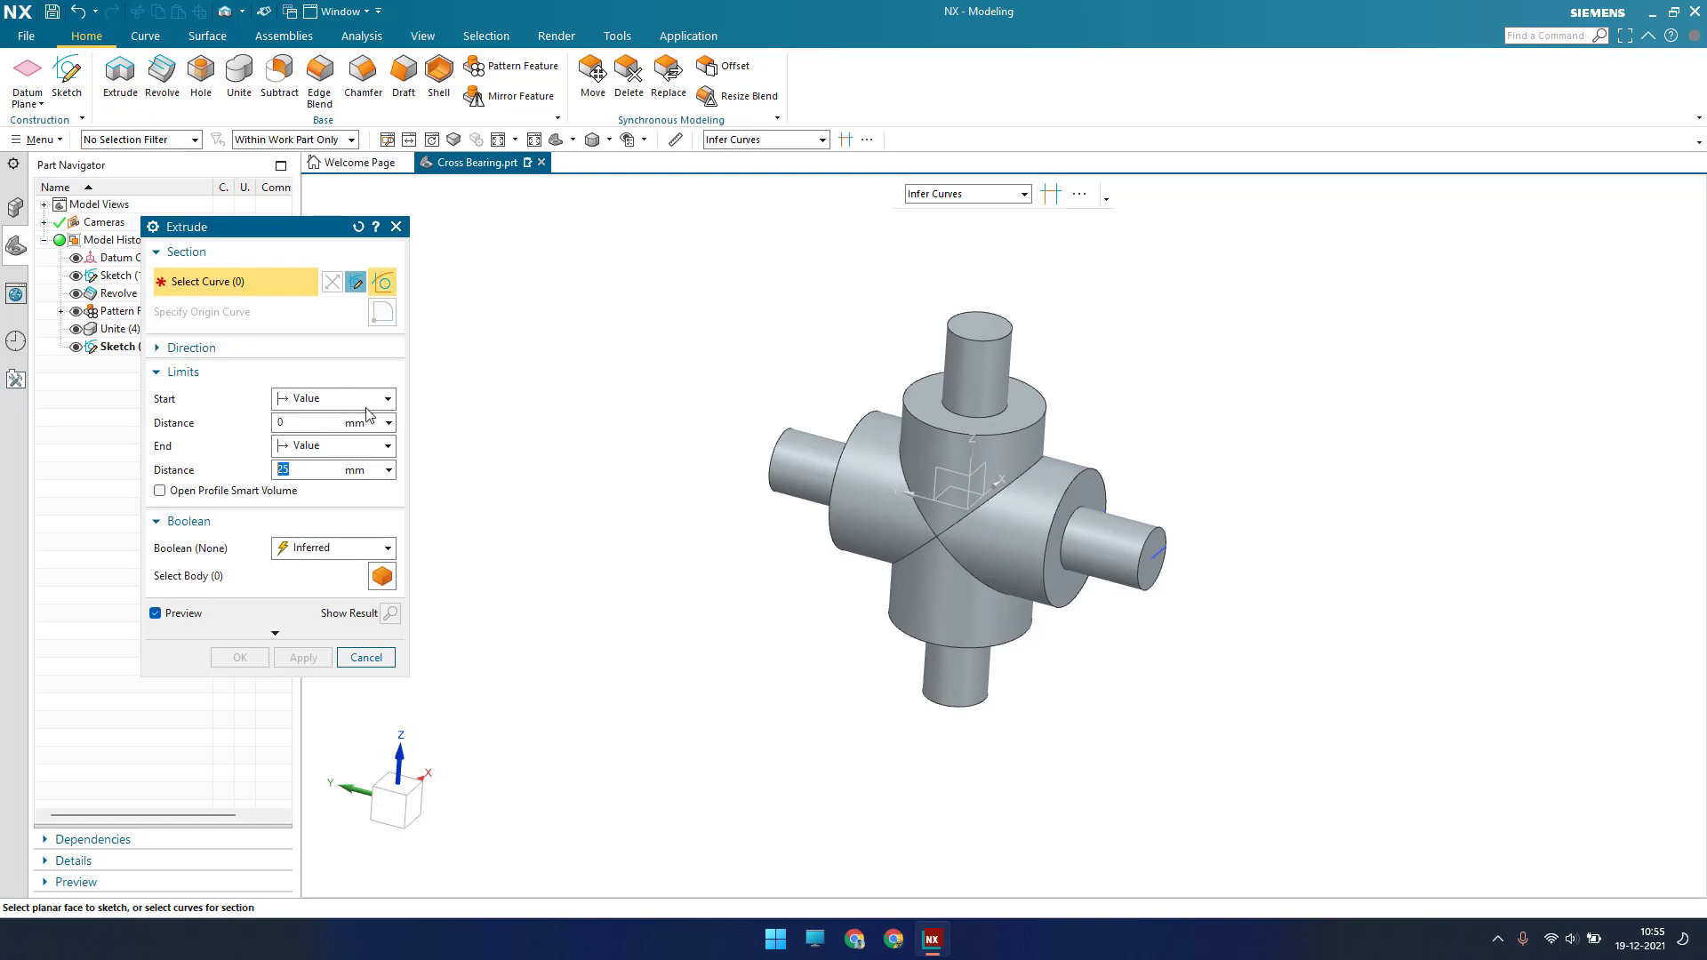
left_click(610, 140)
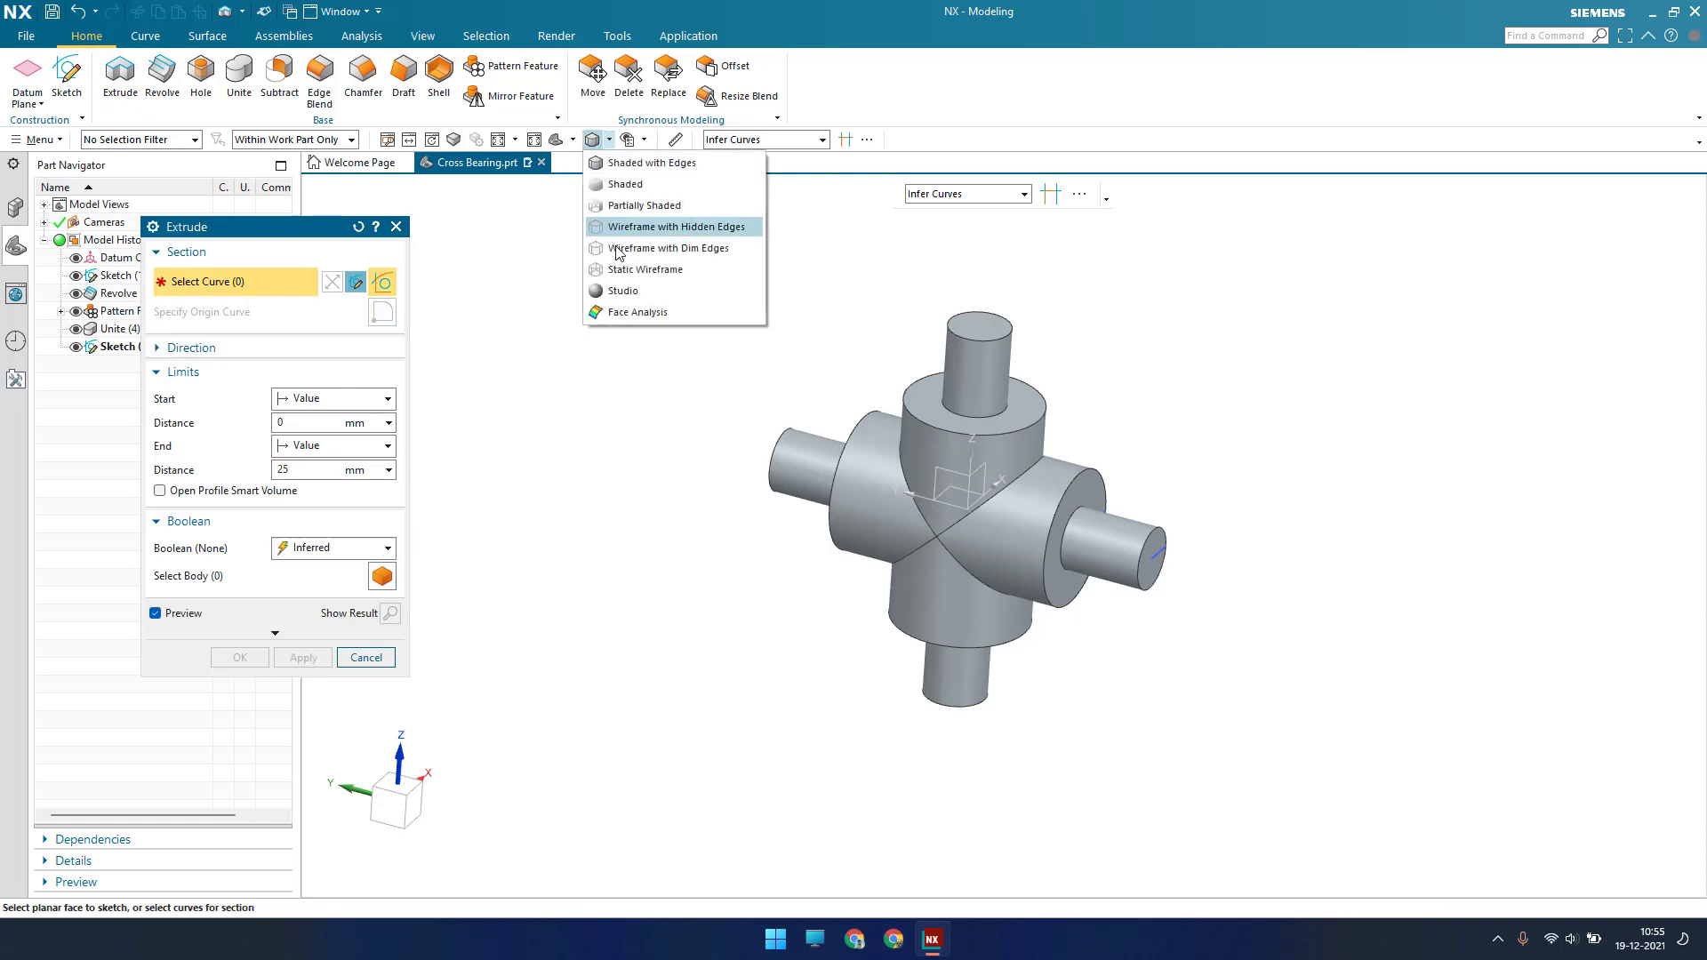
left_click(649, 268)
mouse_move(648, 500)
middle_mouse_down()
mouse_move(605, 504)
mouse_move(637, 510)
middle_mouse_up()
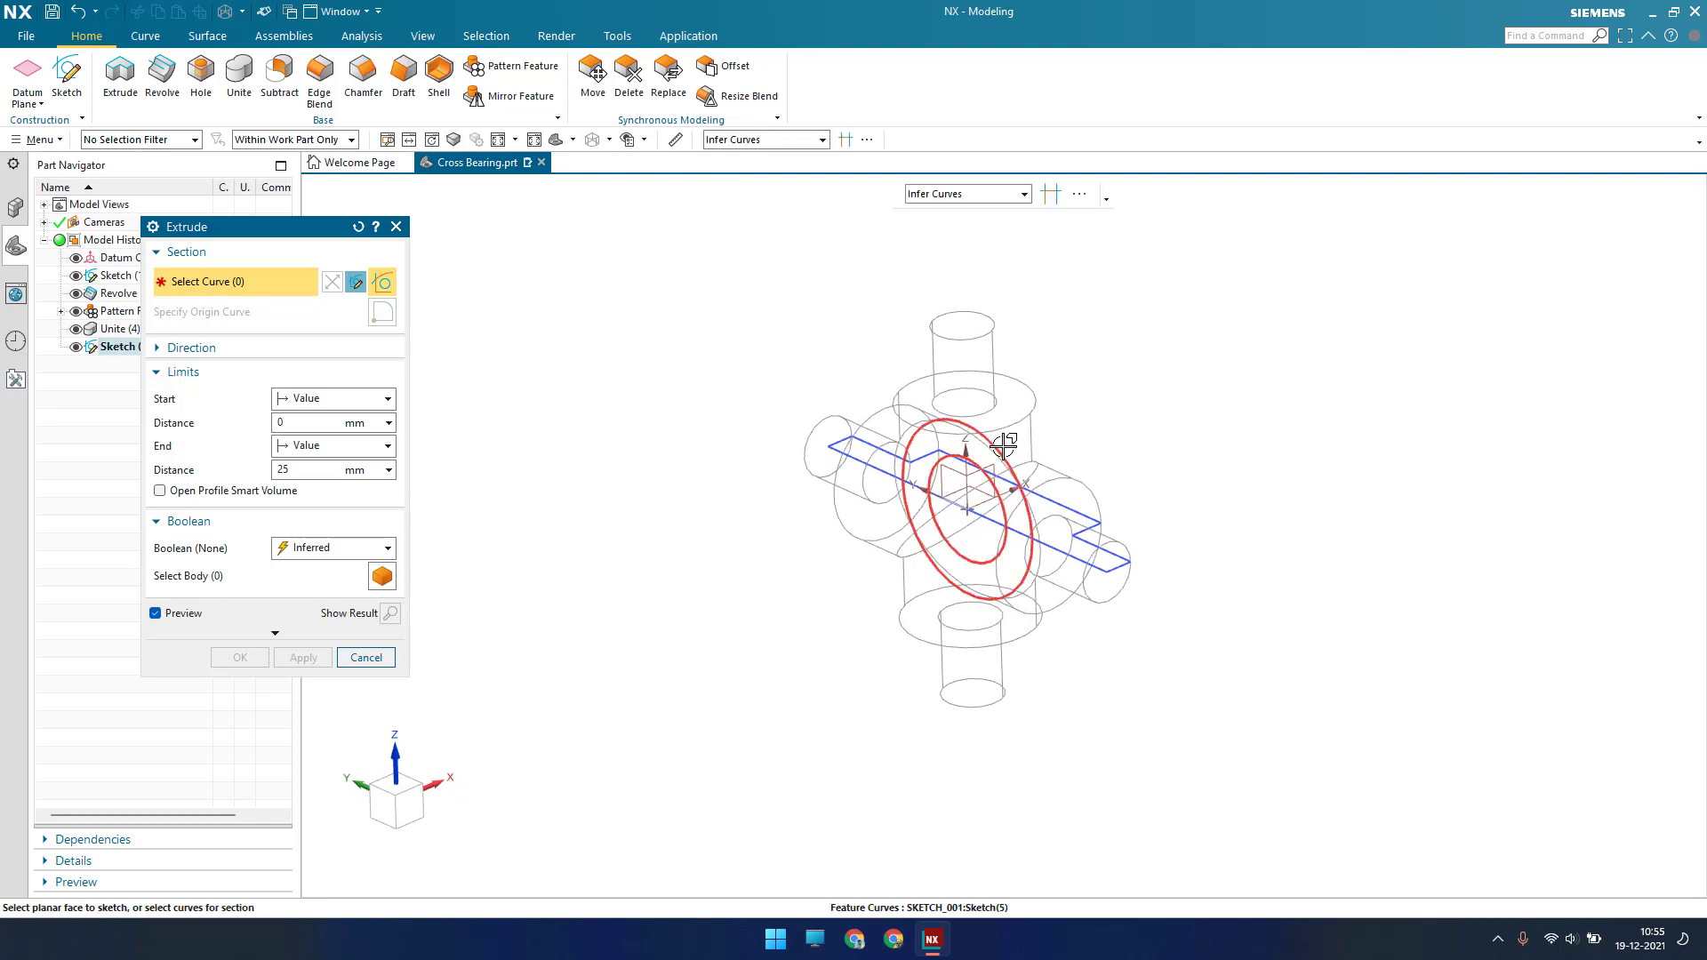
left_click(951, 194)
left_click(938, 218)
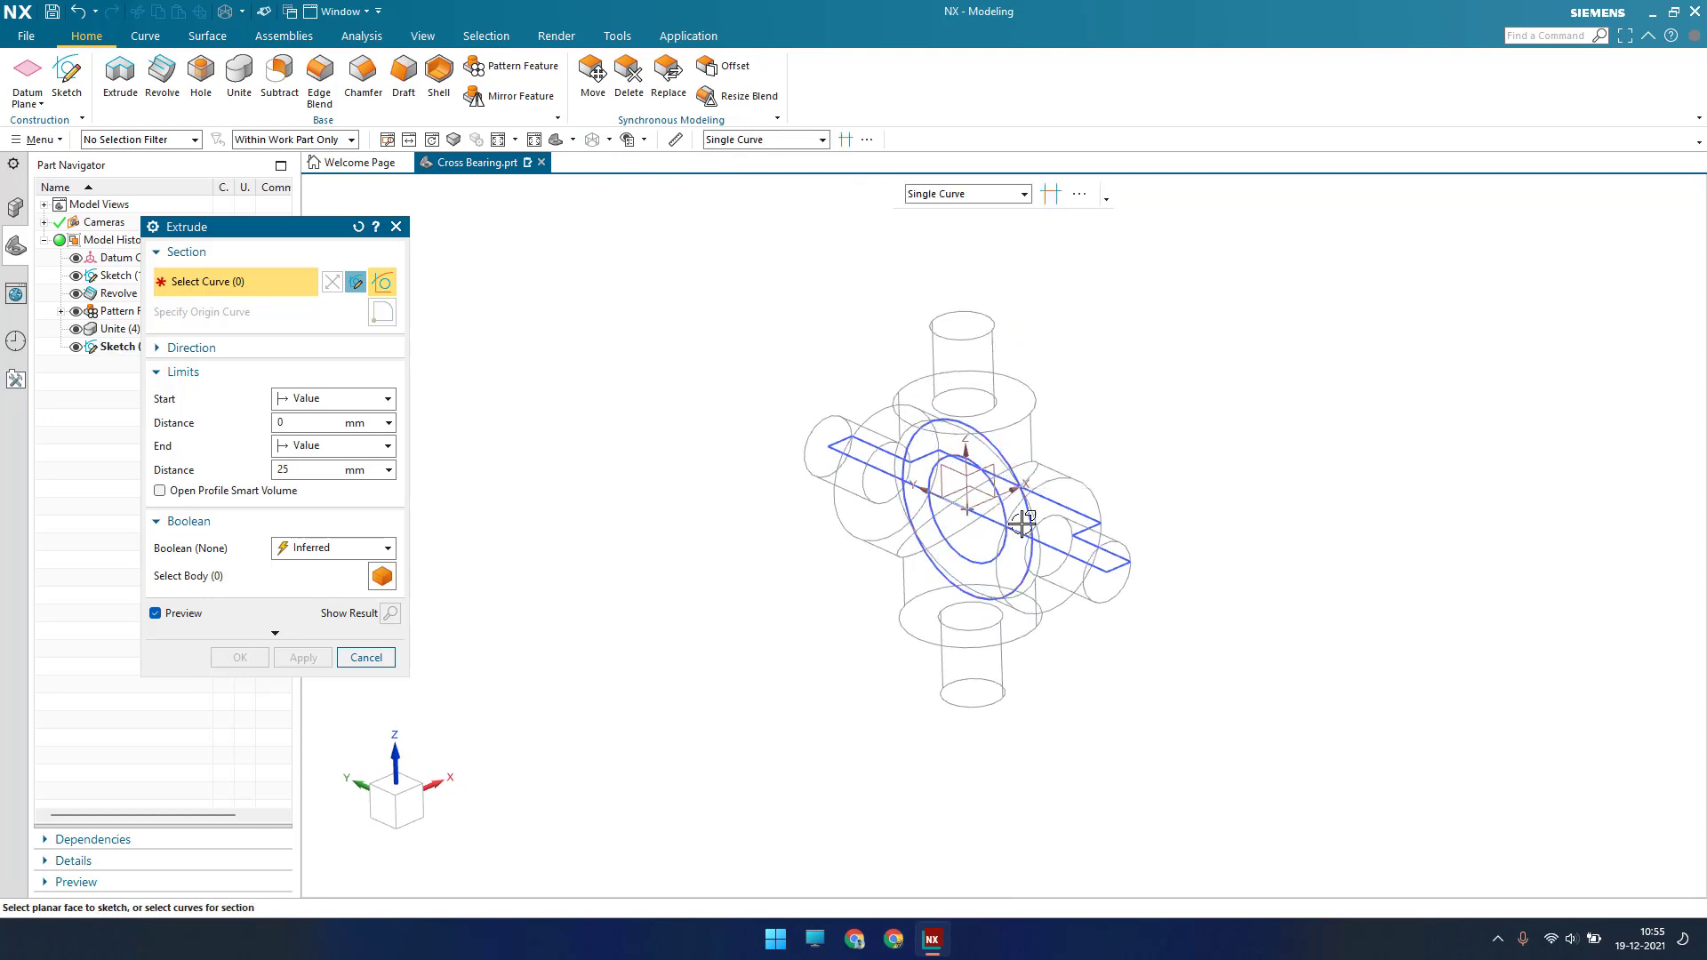
left_click(1010, 466)
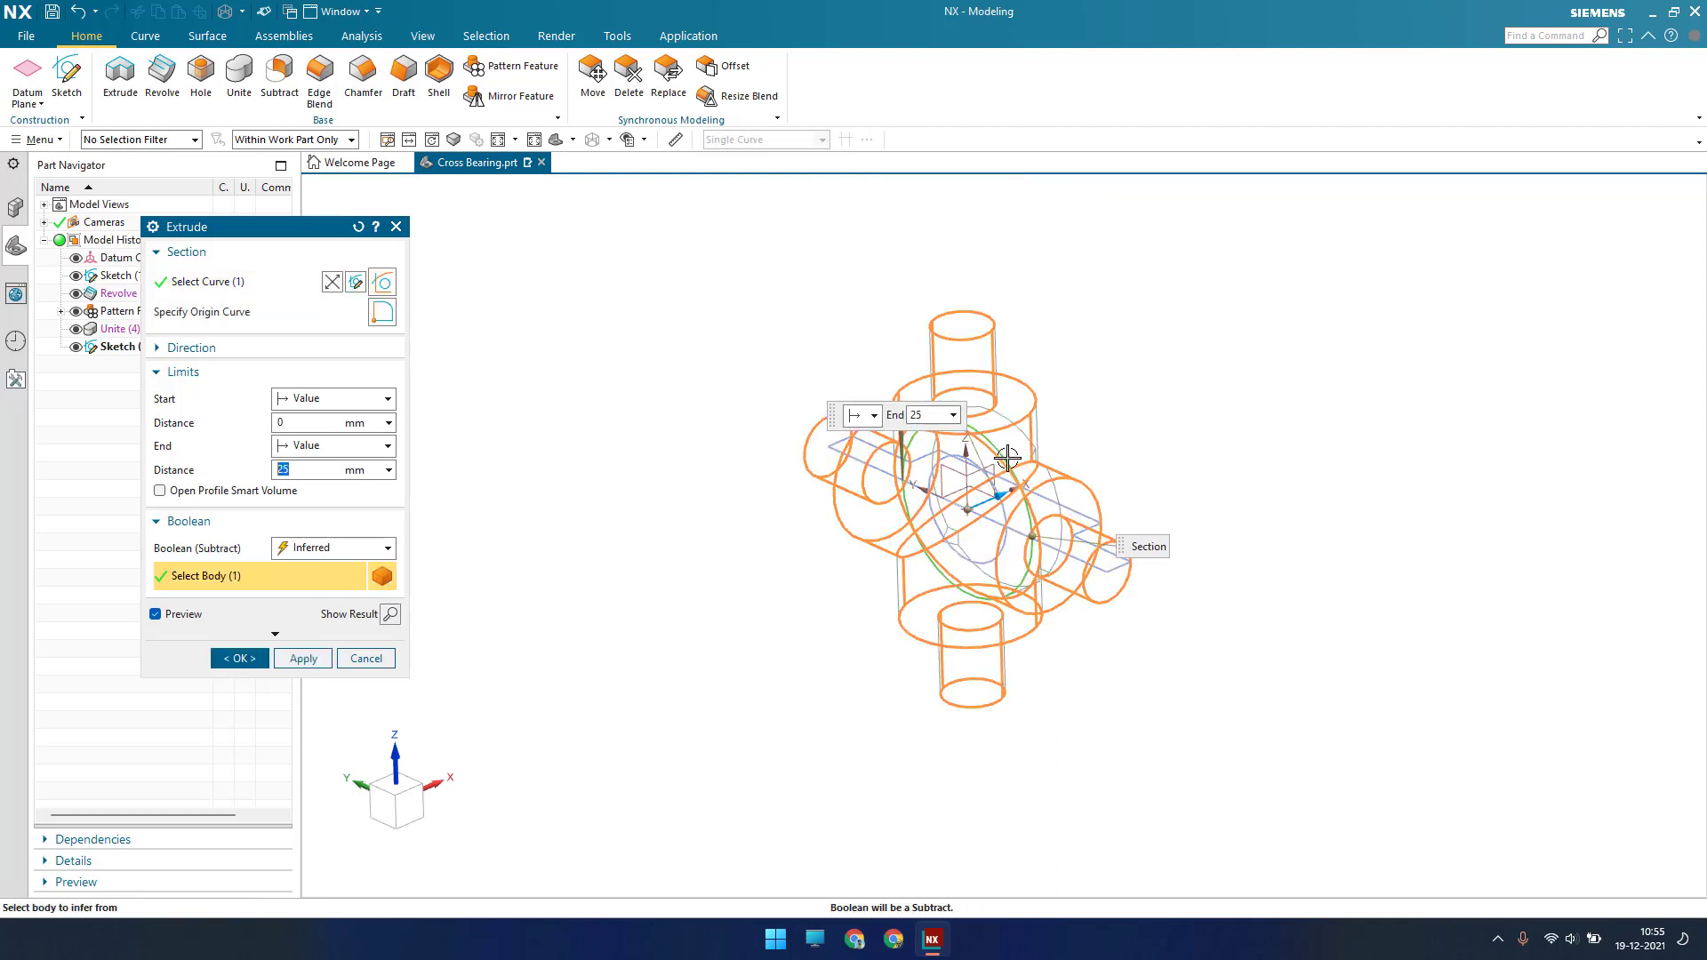
left_click(272, 285)
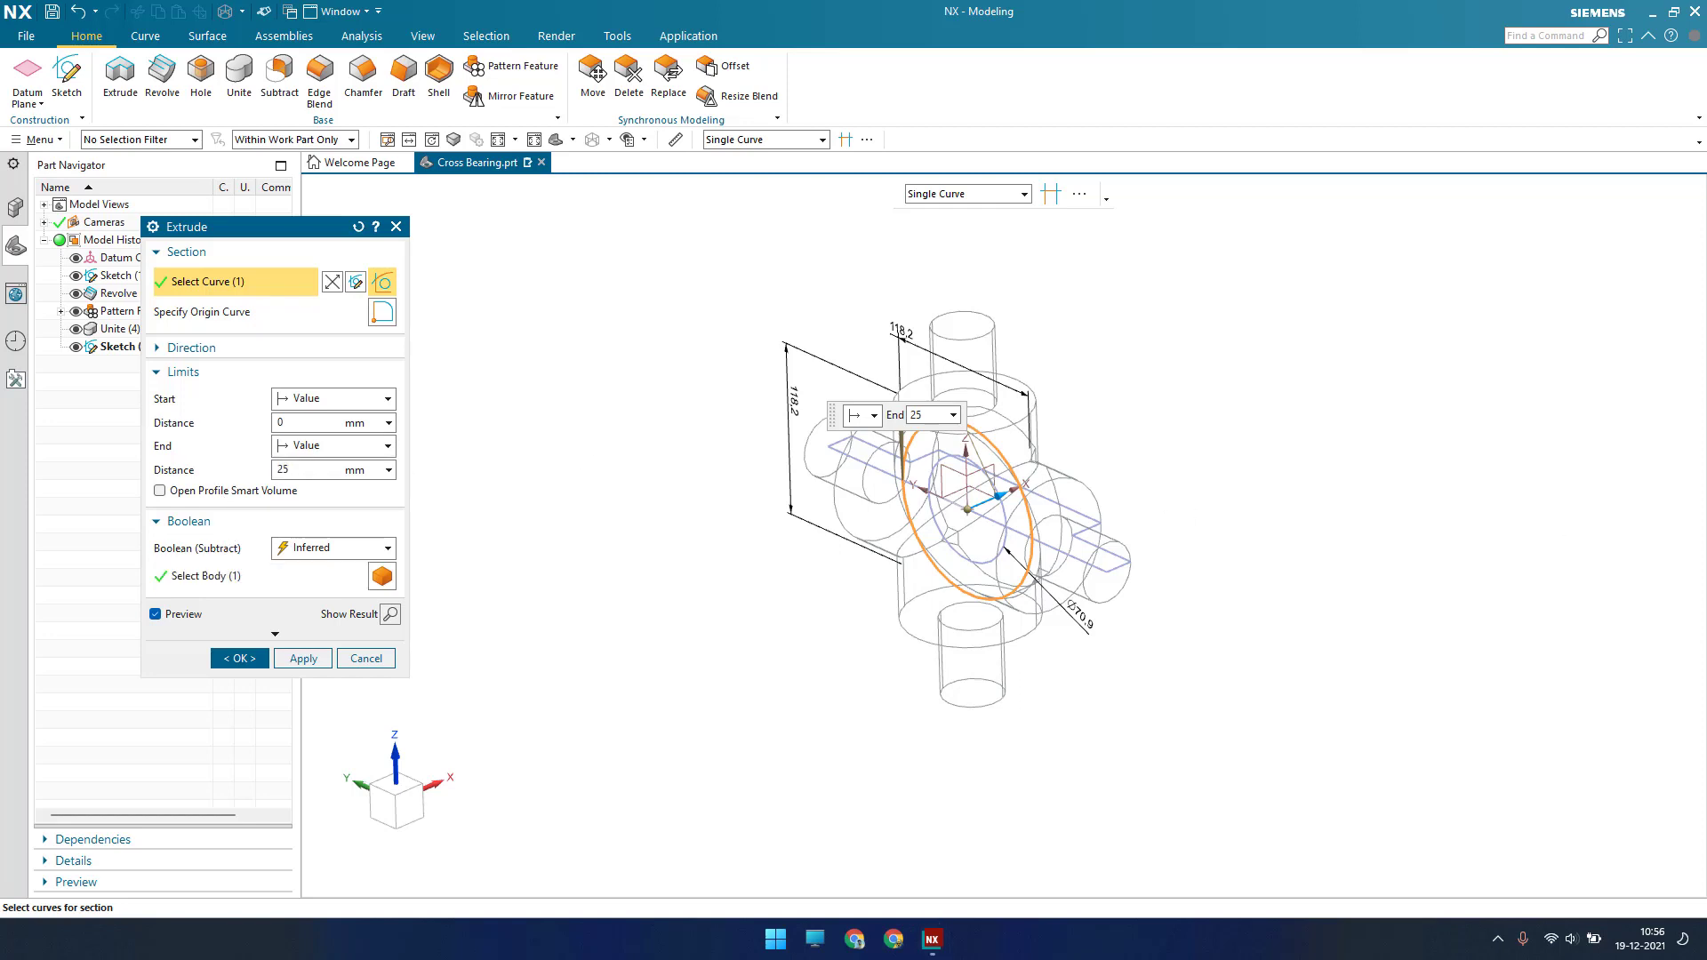
Extrude the outer circle with a Symmetric Value width of 106 mm and unite it with the cross body
left_click(340, 400)
left_click(332, 440)
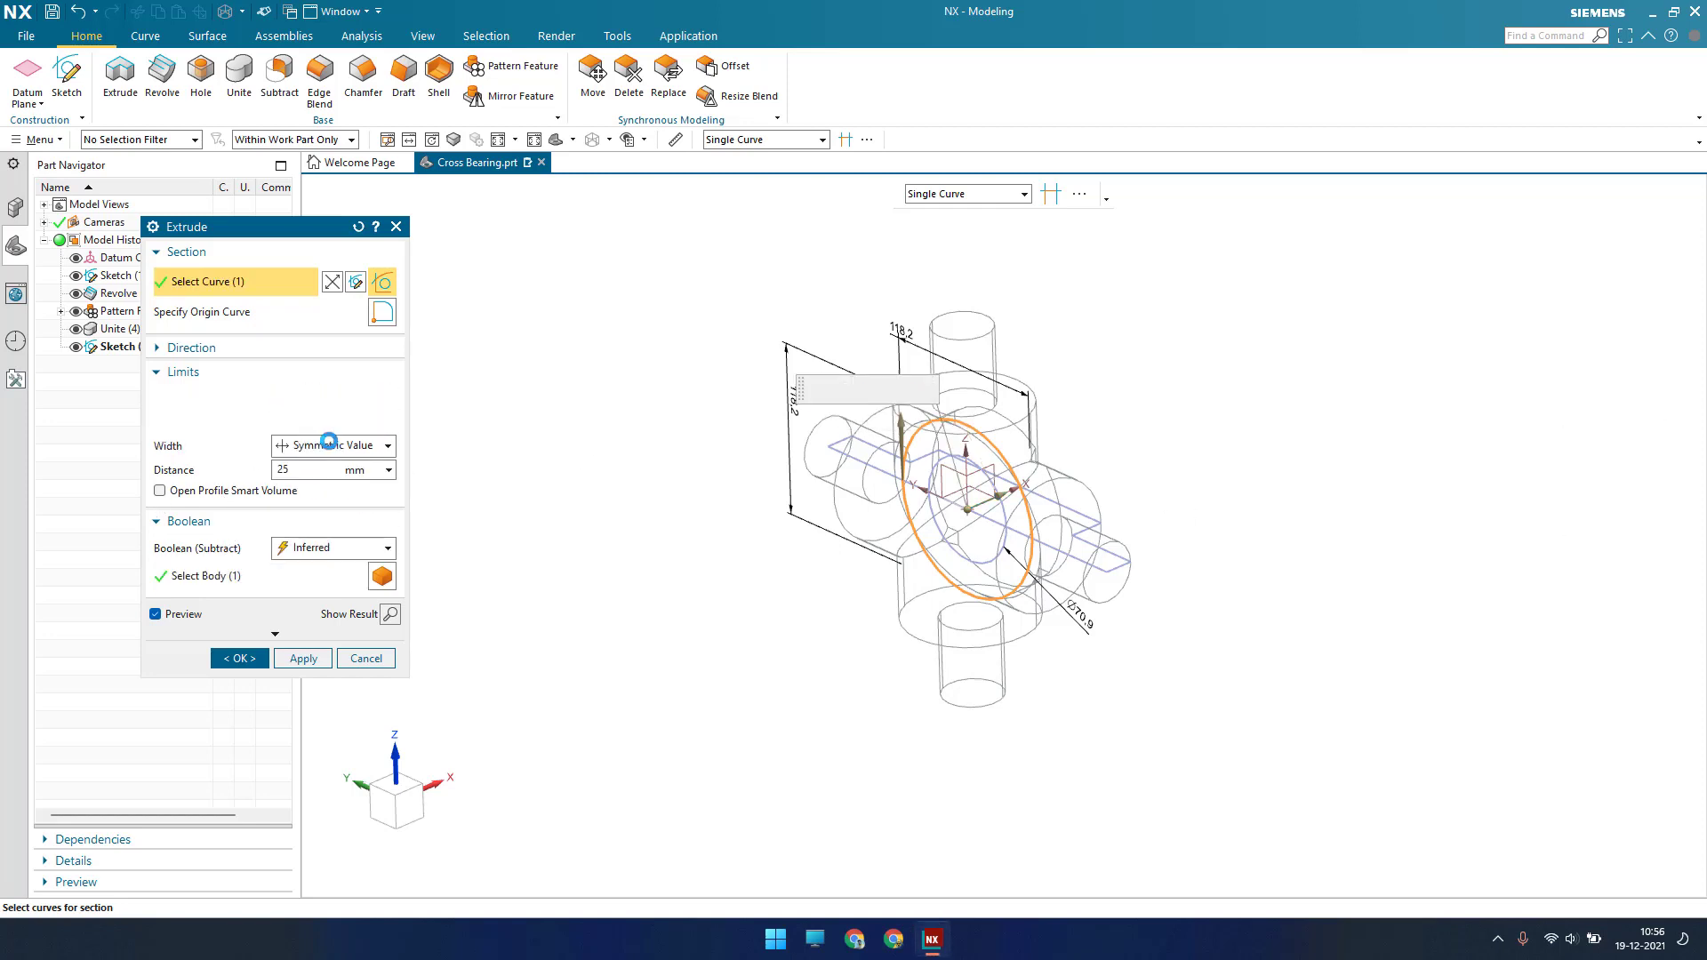
double_click(305, 429)
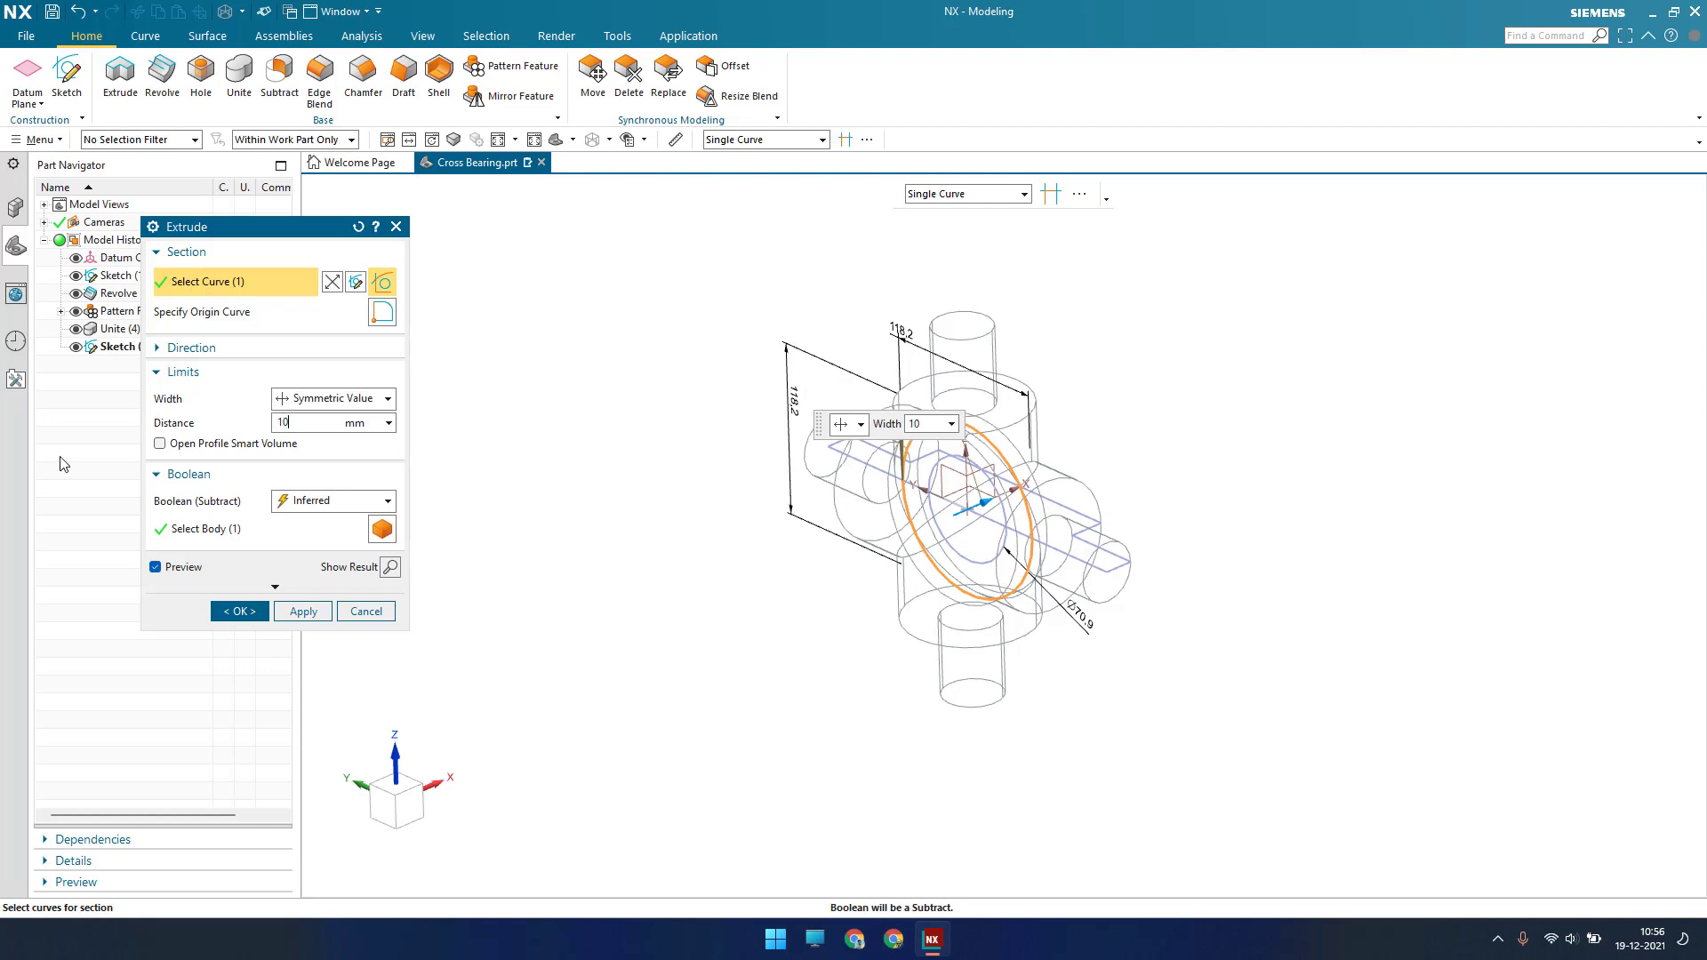
key("Return")
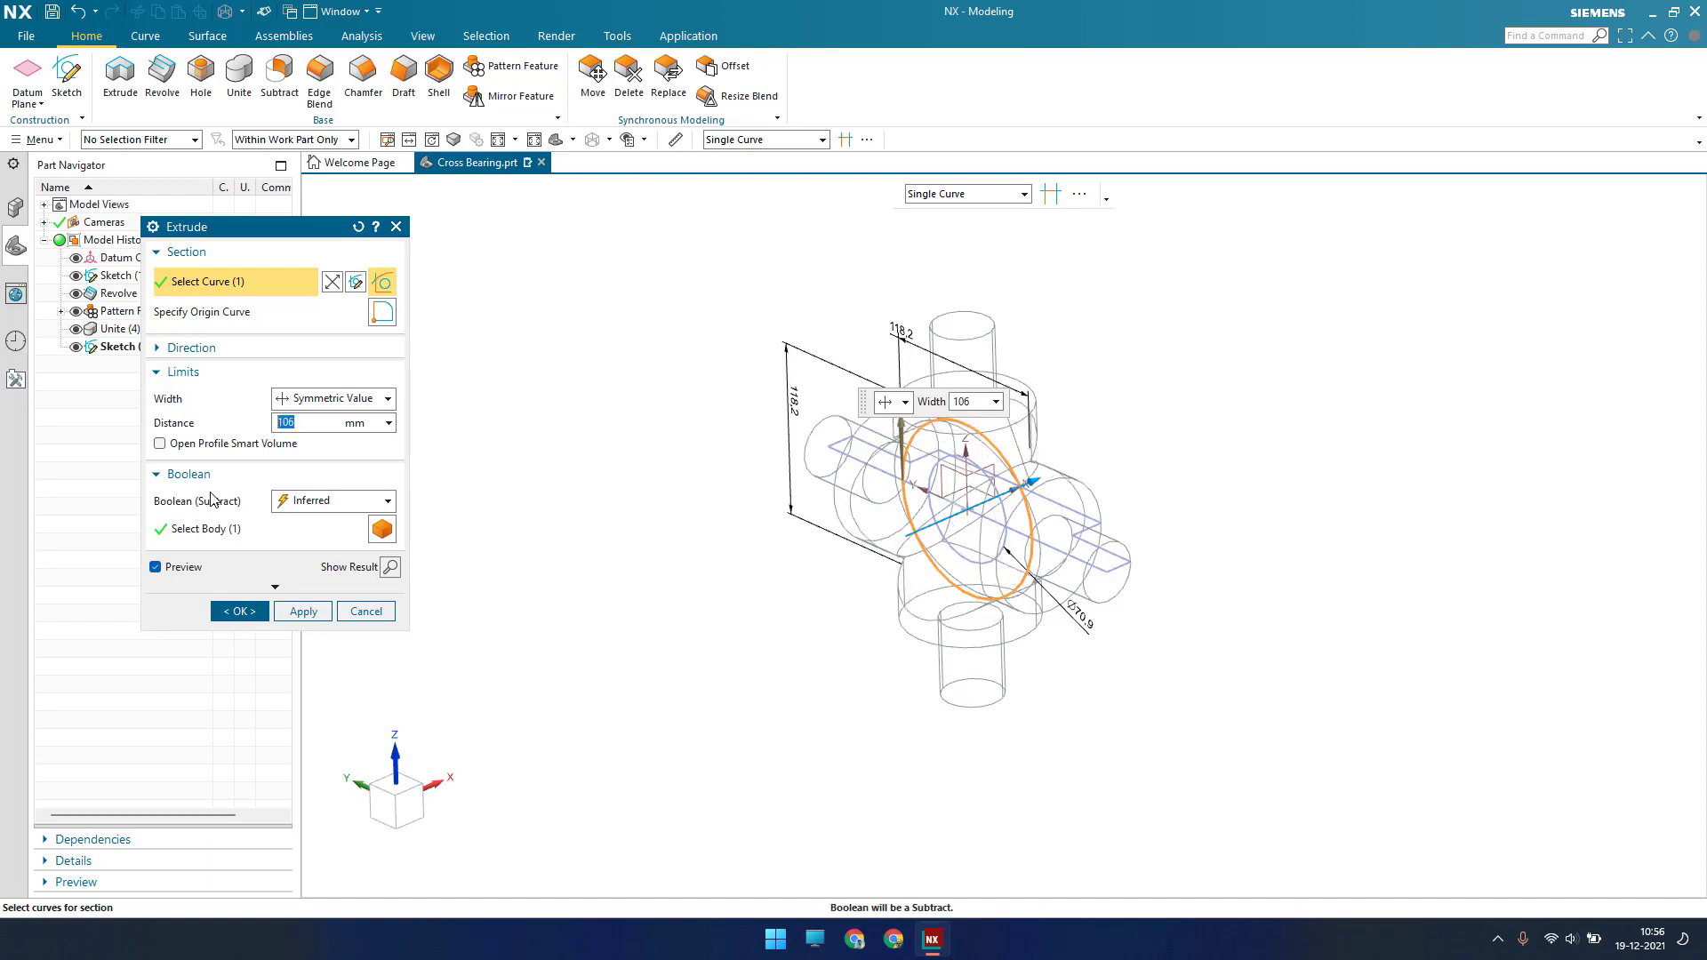
middle_click_drag(724, 643, 764, 669)
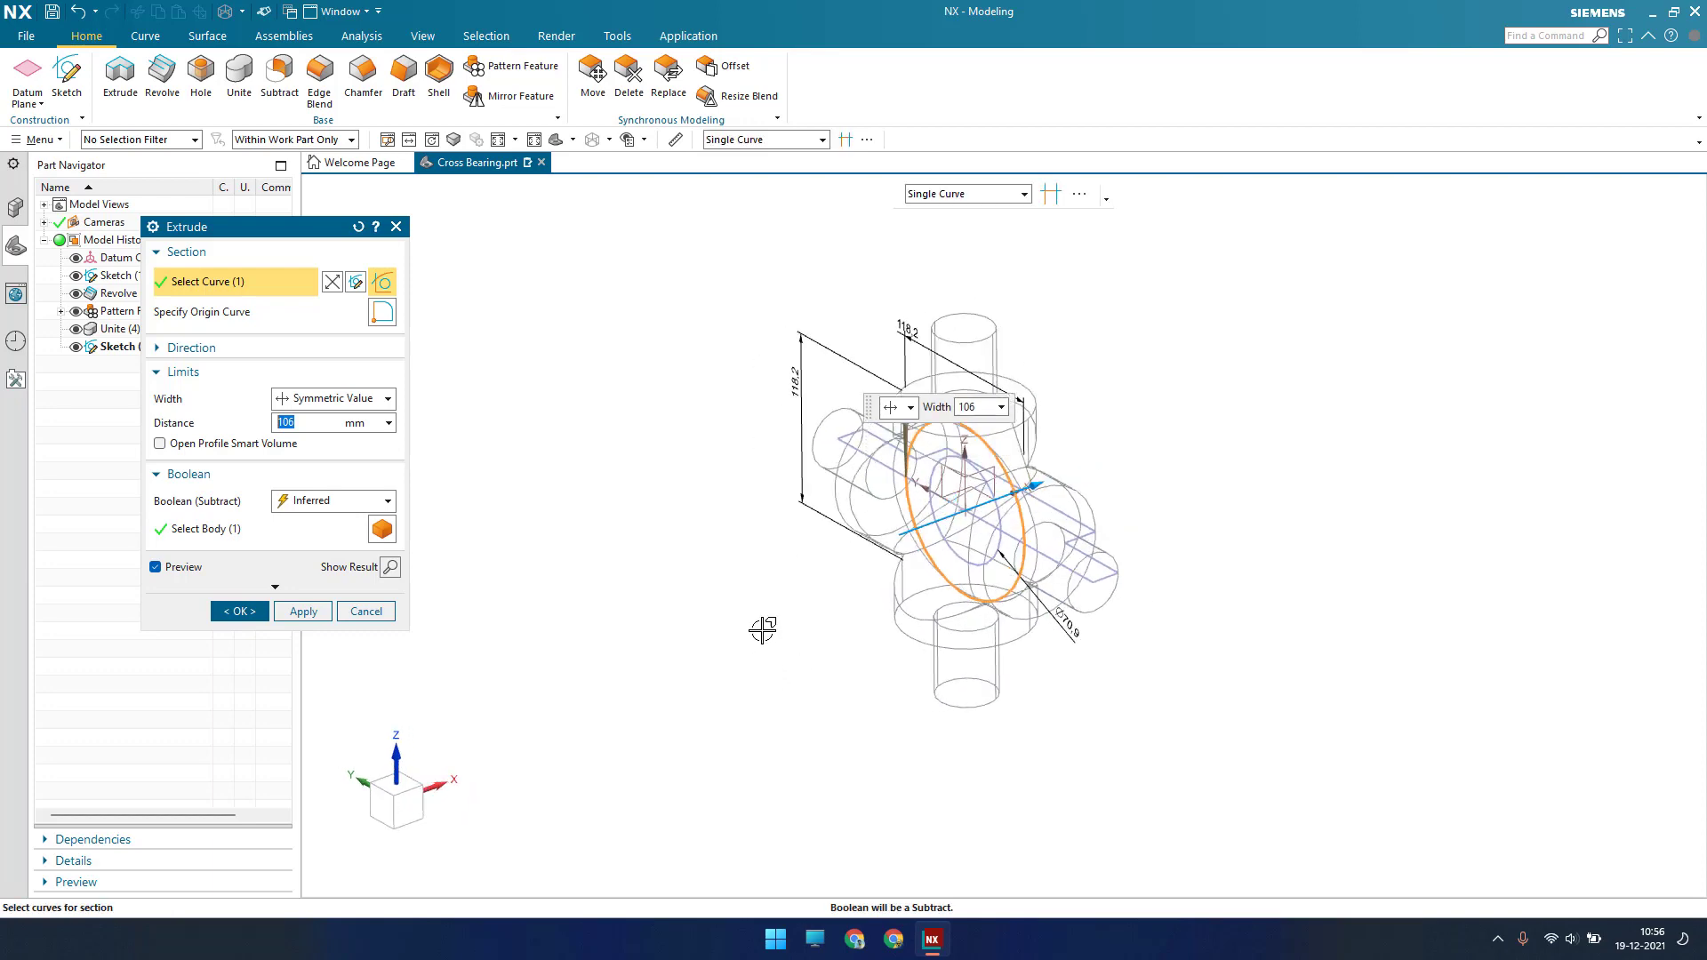
left_click(355, 501)
left_click(331, 540)
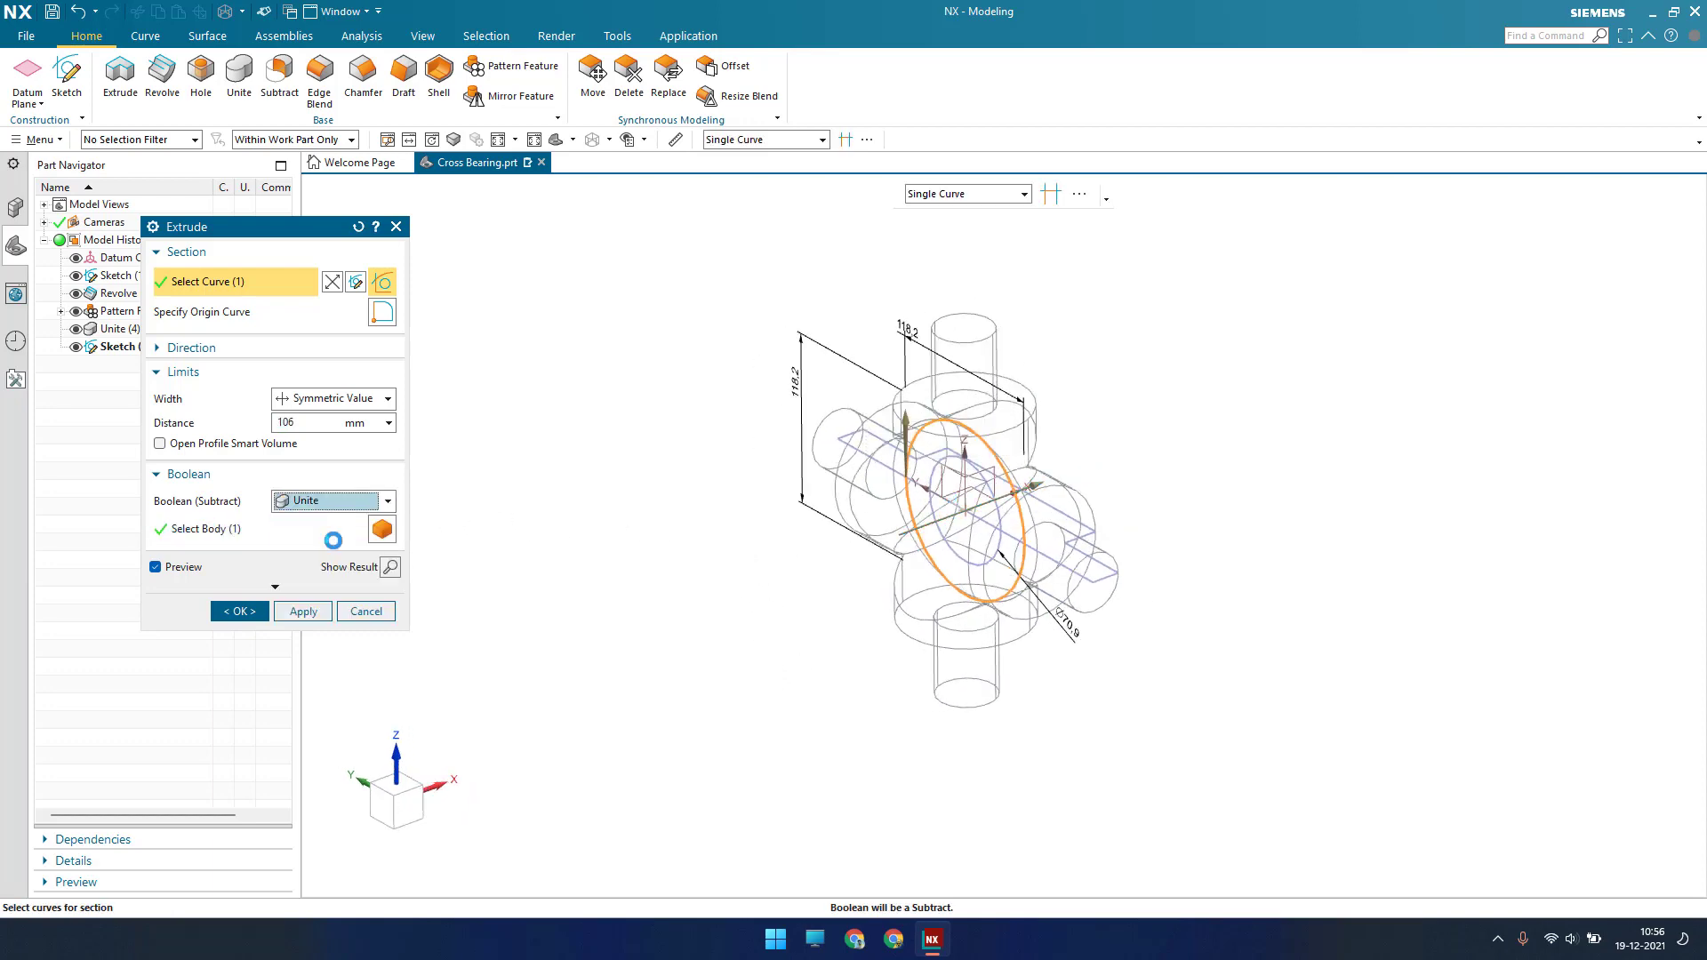
left_click(239, 611)
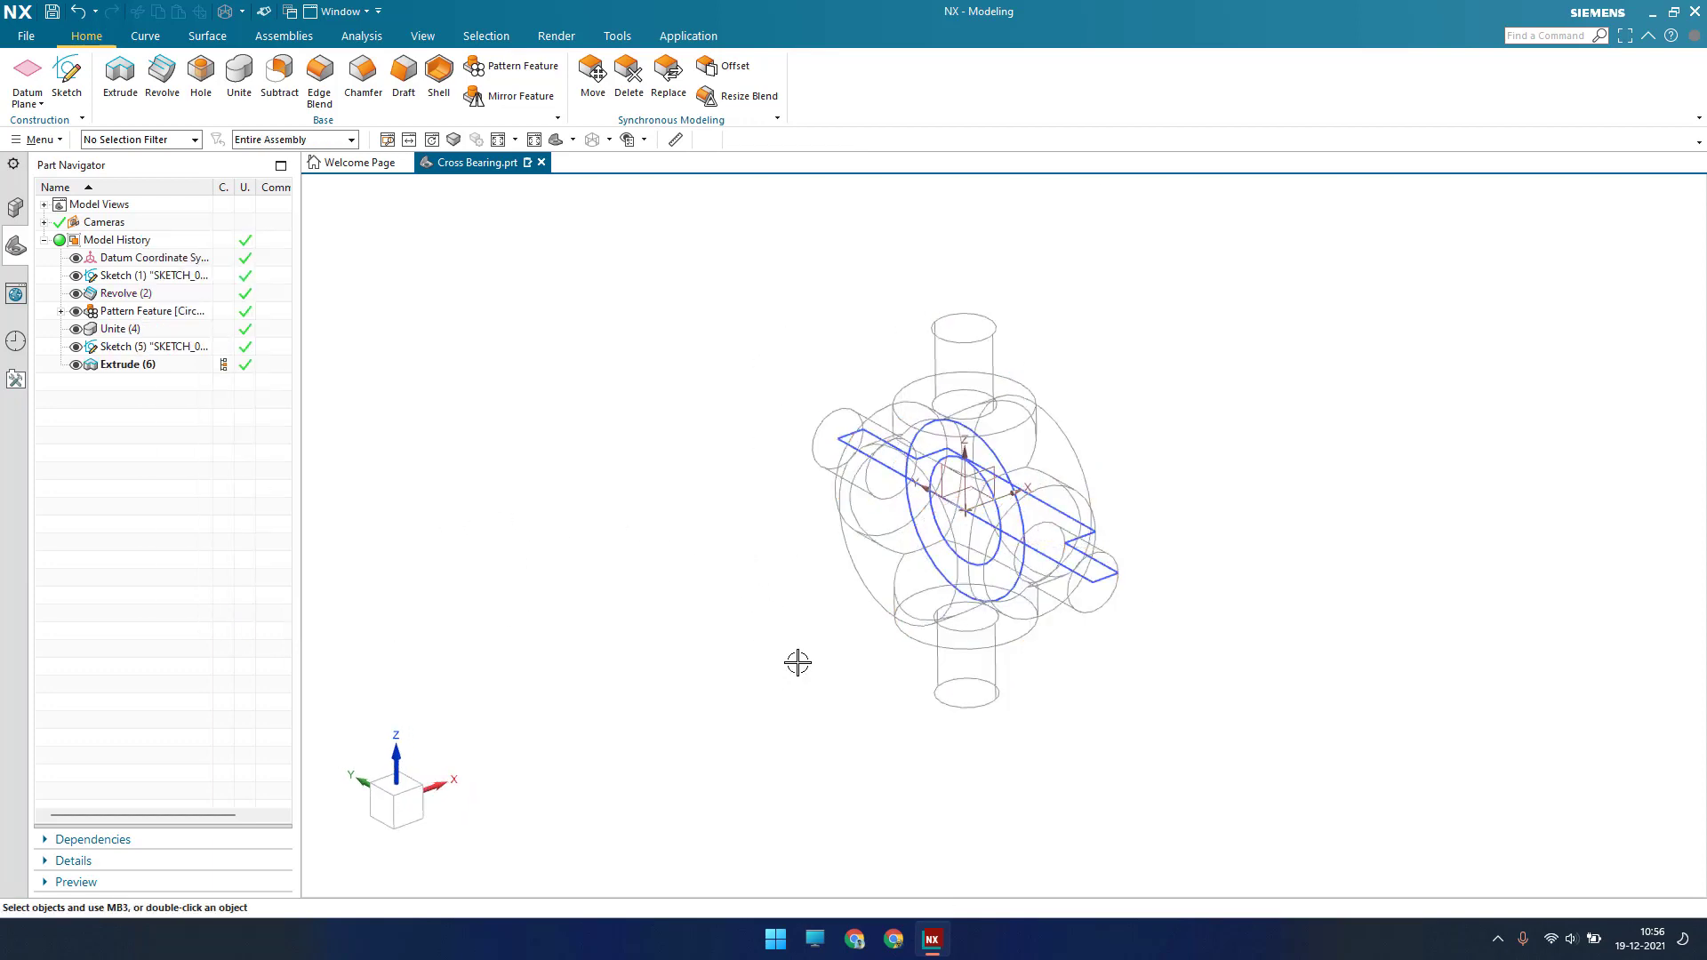
Show the model in Static Wireframe, start an extrusion, and choose the 70.9 mm inner circle as its section
mouse_move(738, 516)
middle_mouse_down()
mouse_move(777, 430)
mouse_move(705, 545)
mouse_move(747, 524)
middle_mouse_up()
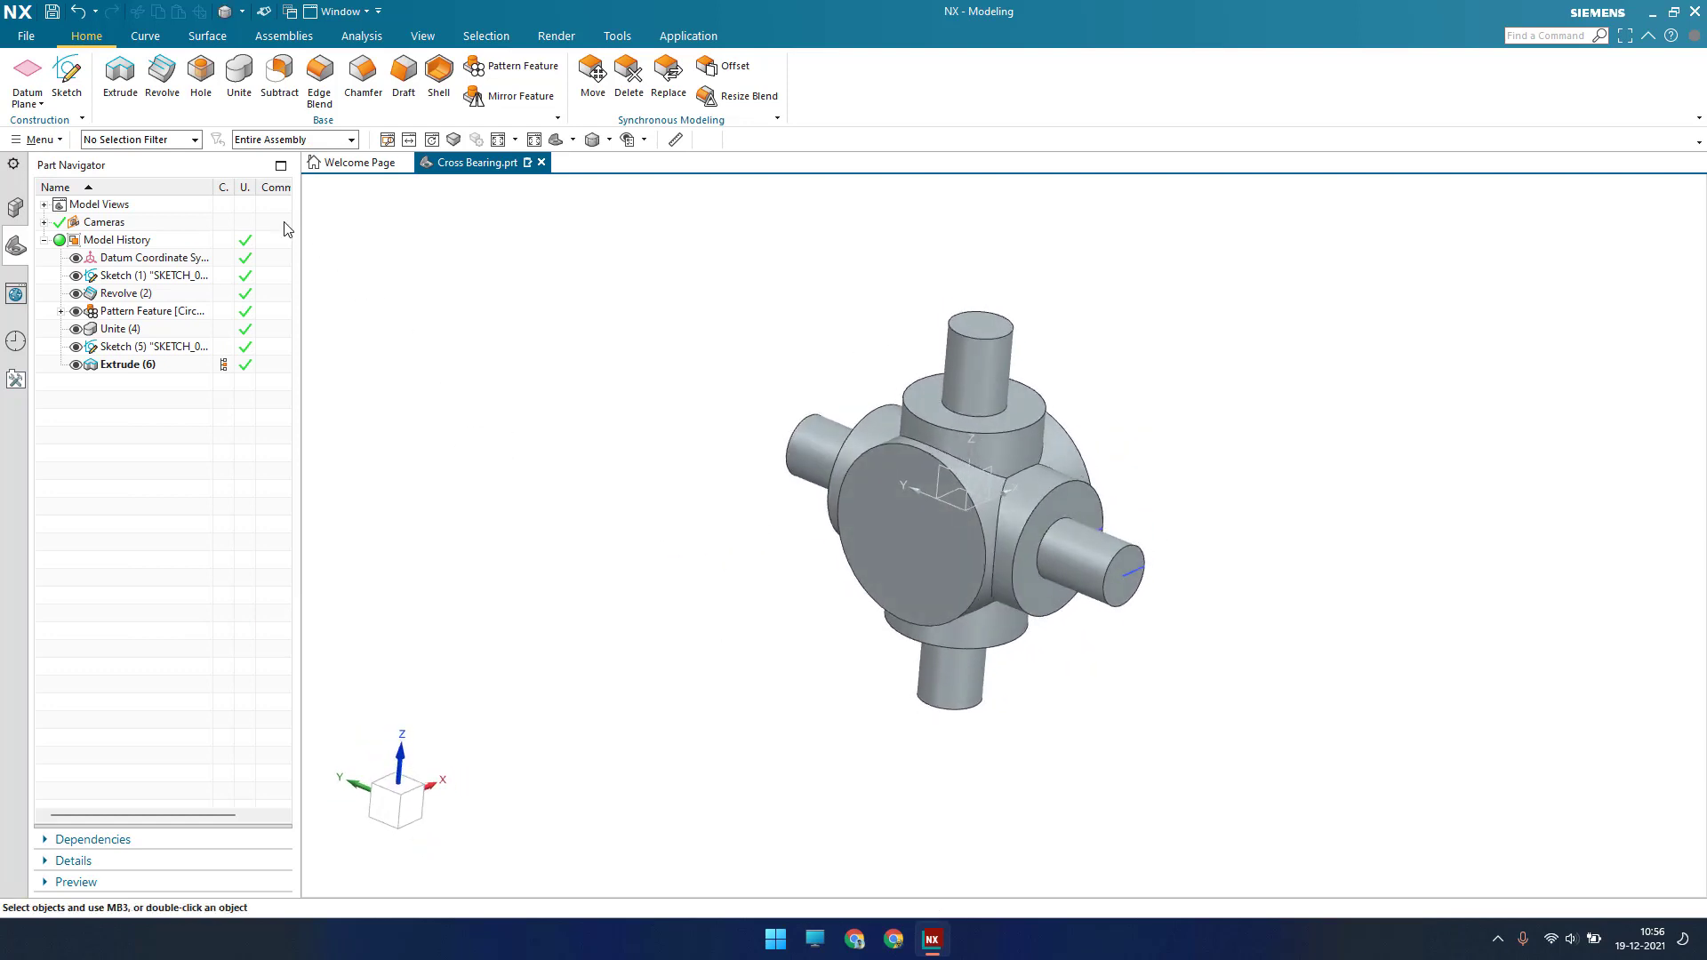
left_click(610, 141)
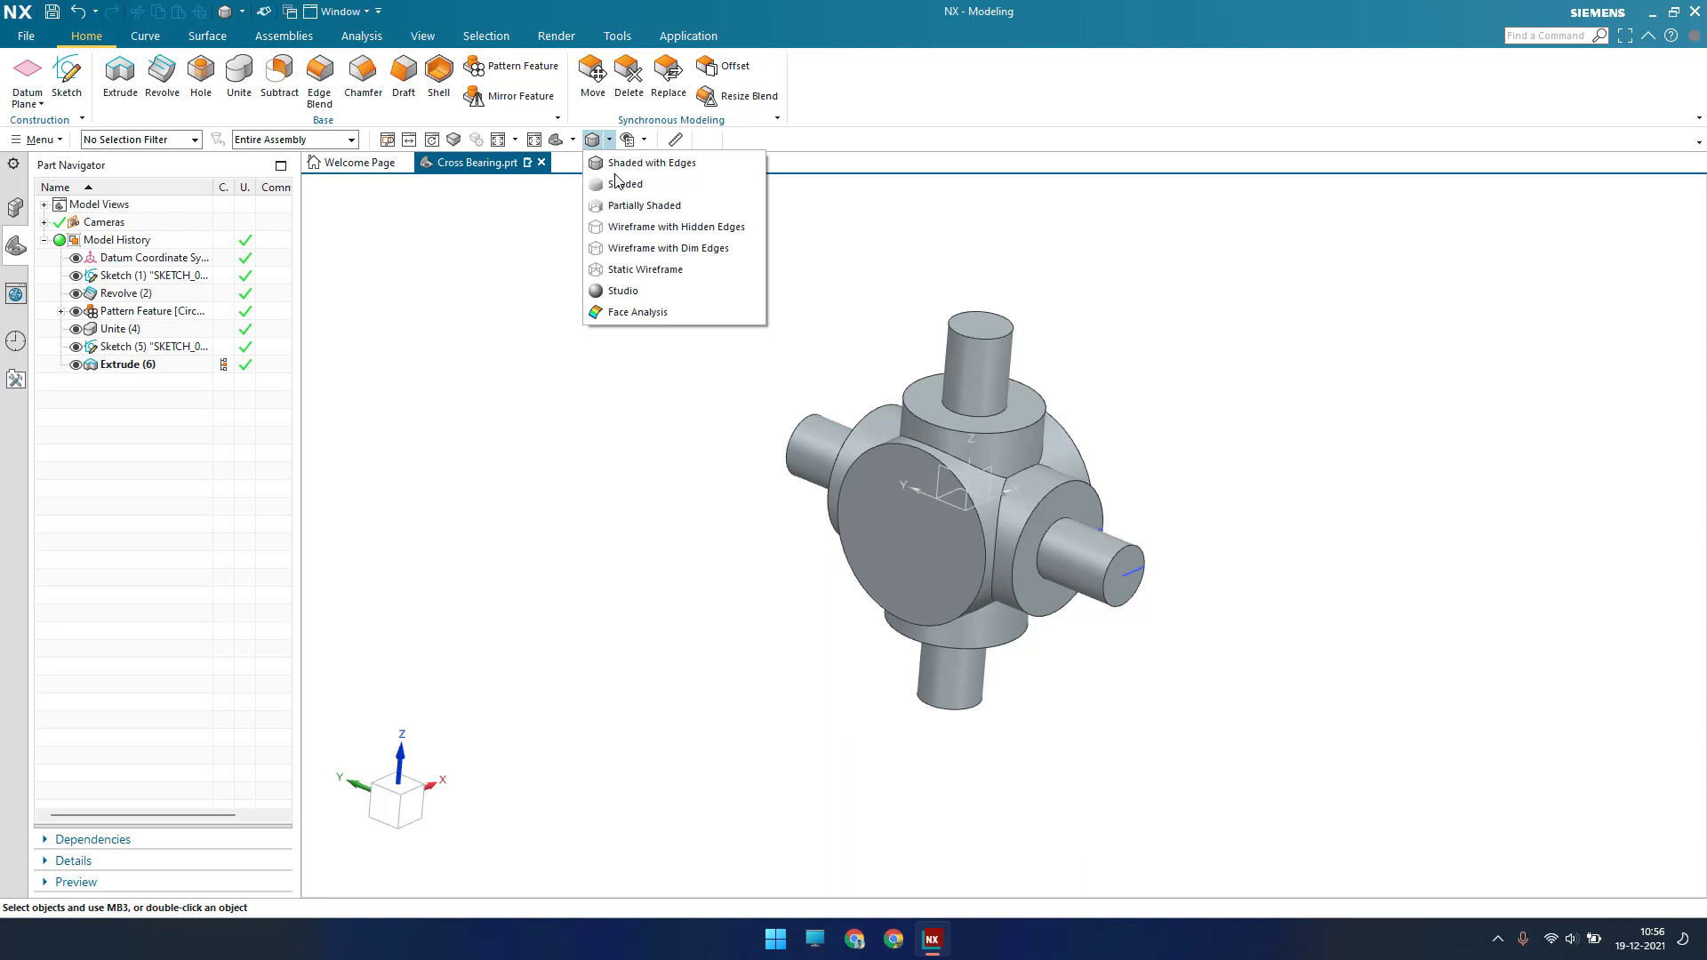
left_click(647, 267)
left_click(118, 74)
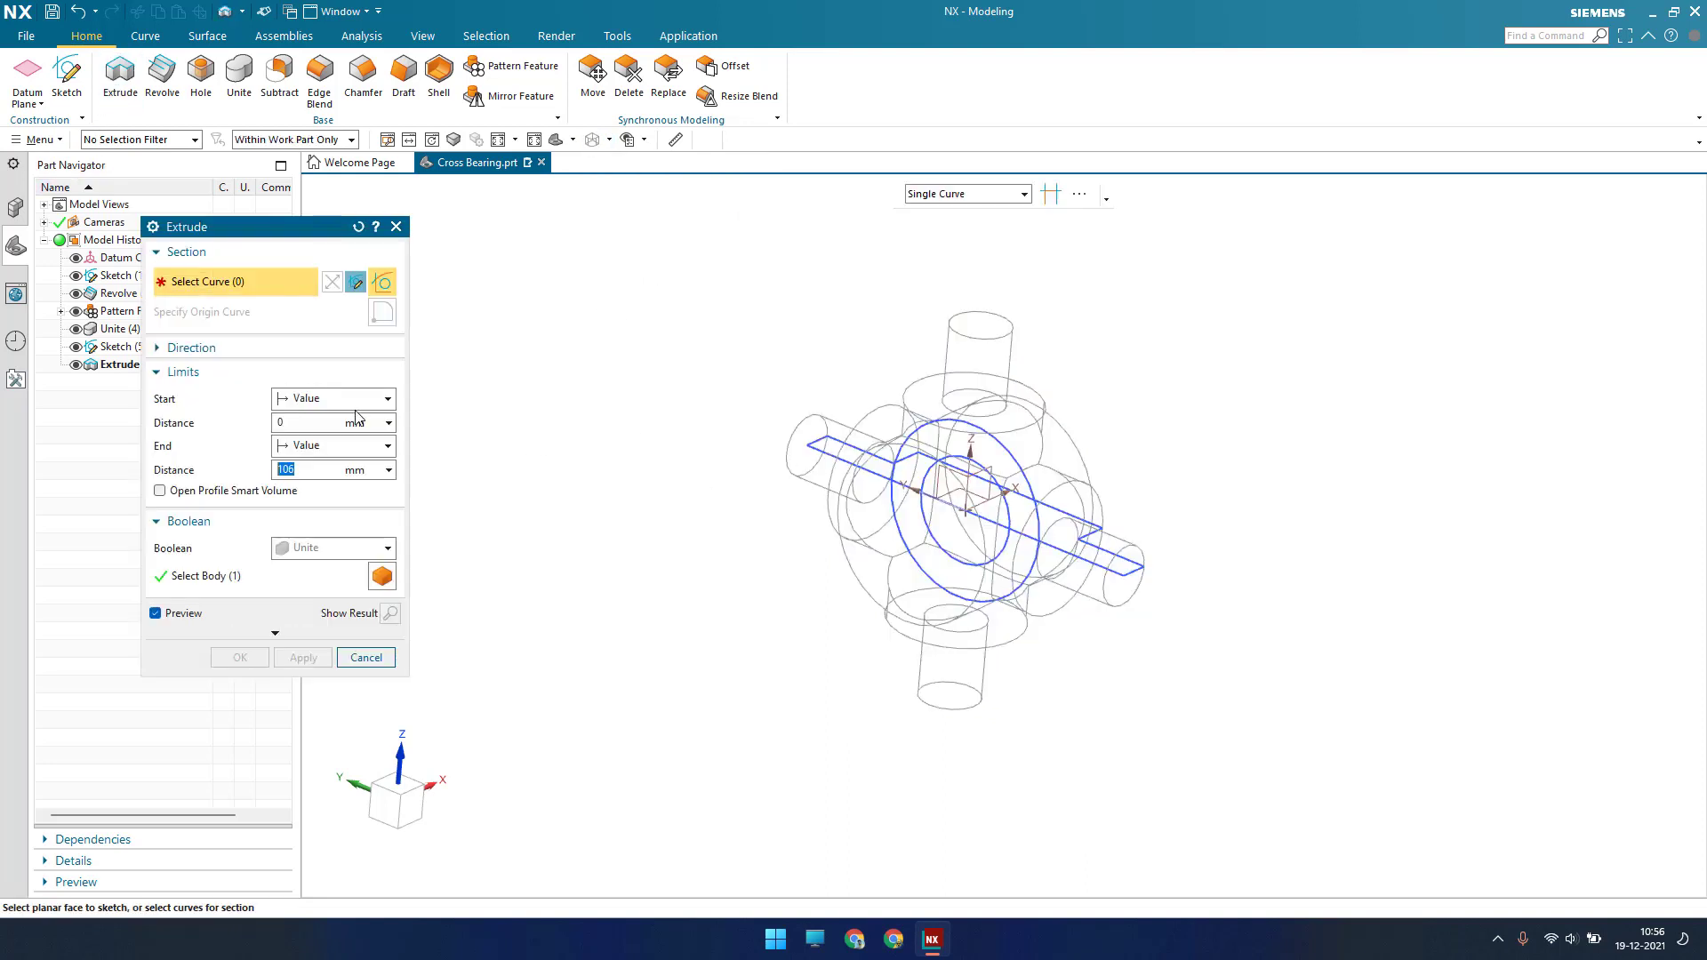
left_click(939, 543)
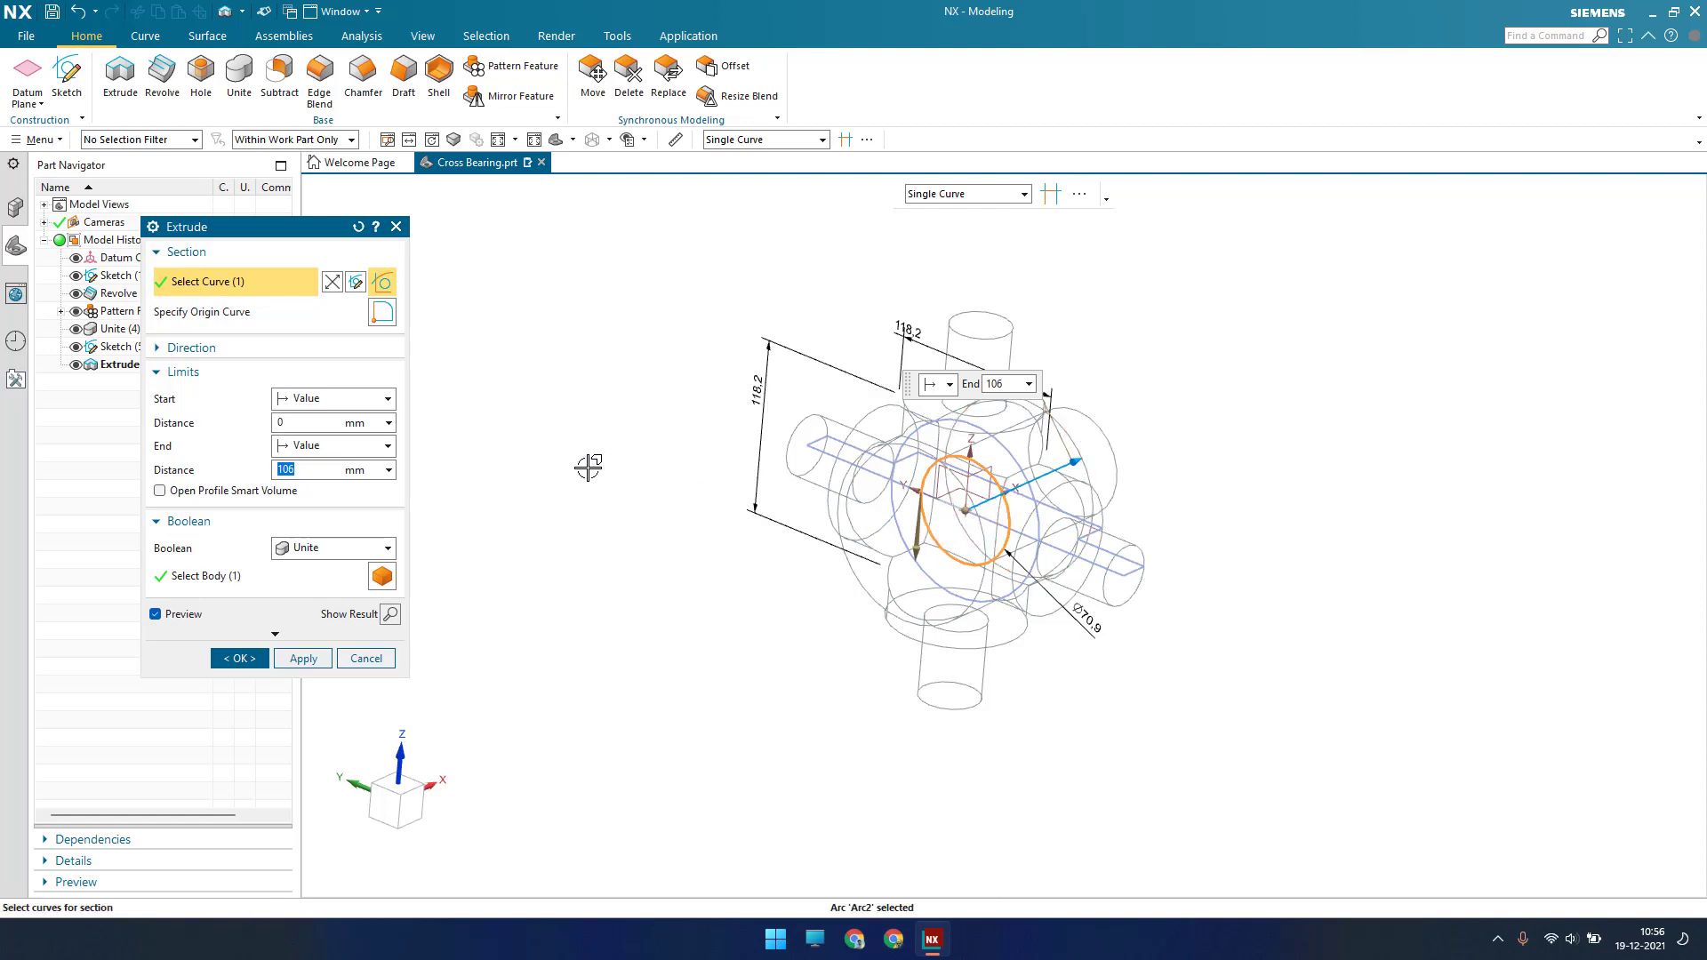
Extrude the inner circle with a Symmetric Value width of 295 mm and subtract it from the cross body
left_click(355, 398)
left_click(322, 435)
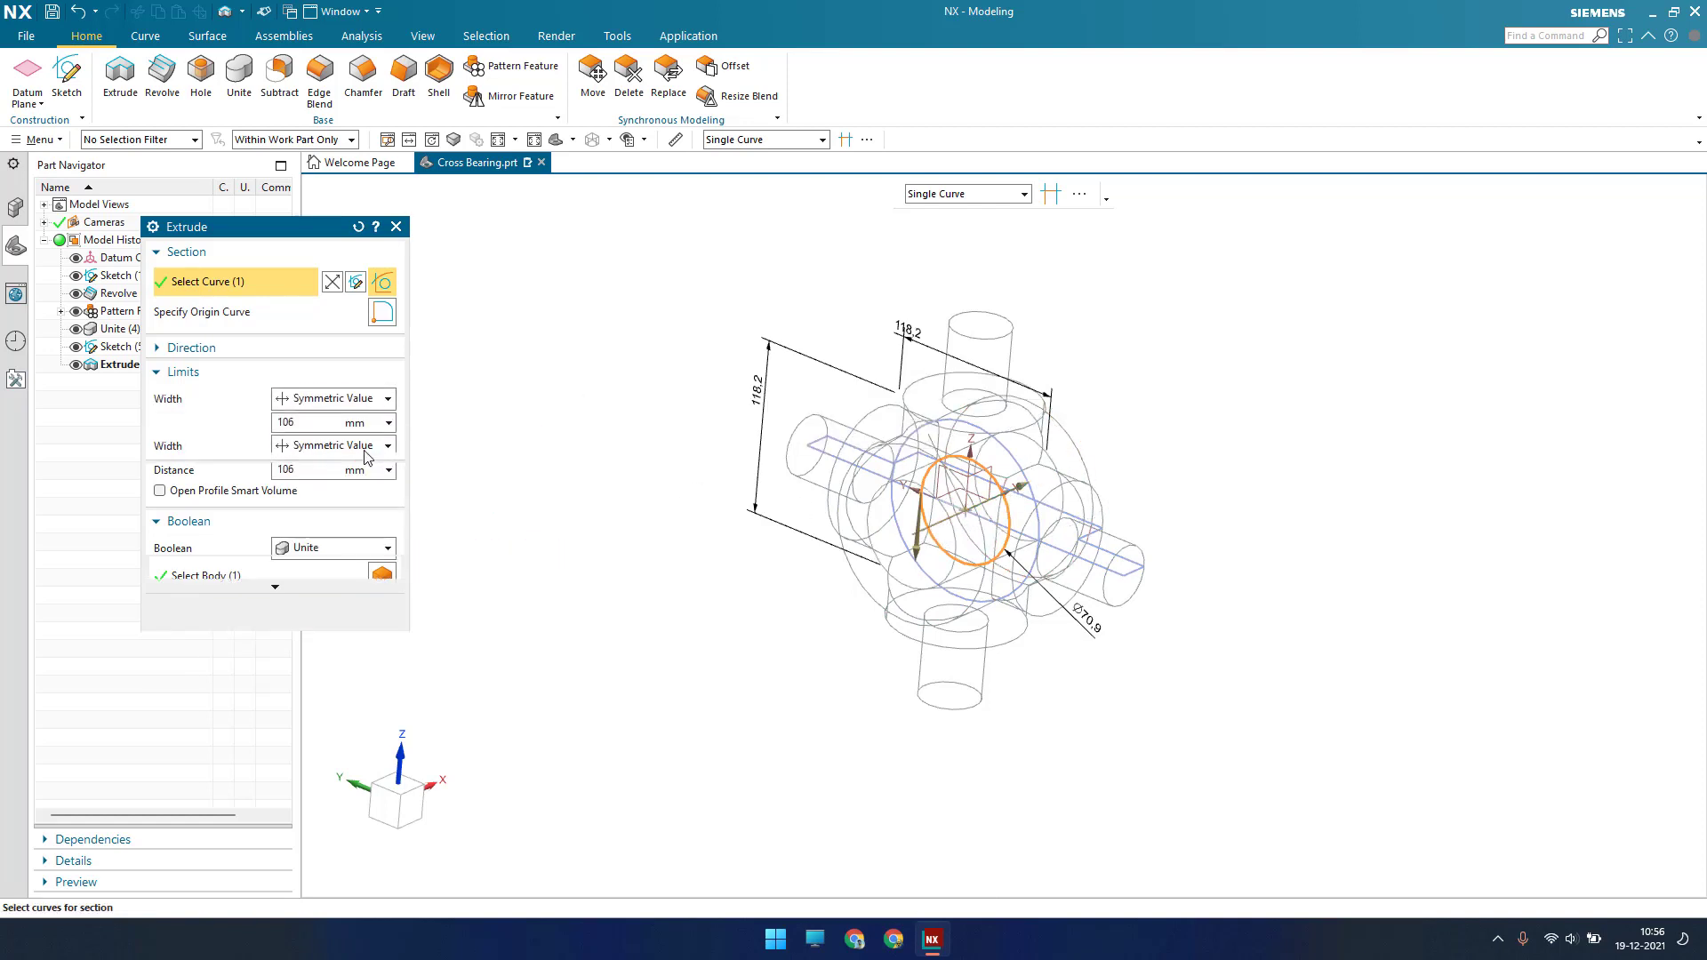
left_click_drag(1040, 496, 1135, 449)
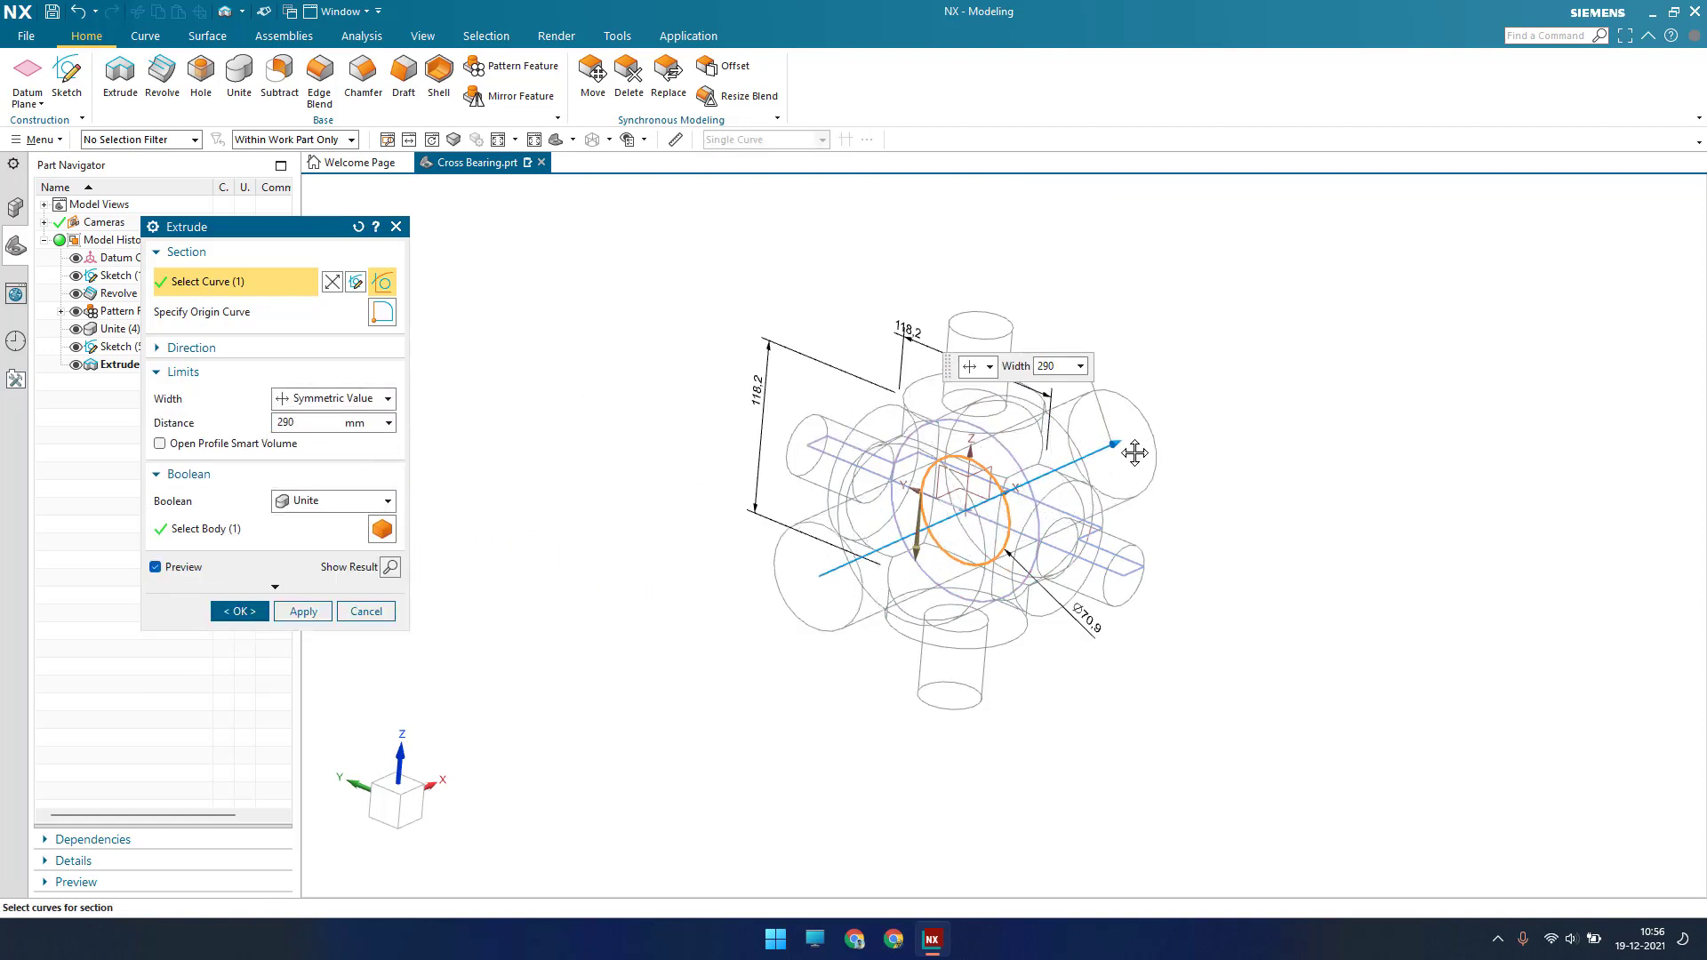
left_click(349, 502)
left_click(420, 558)
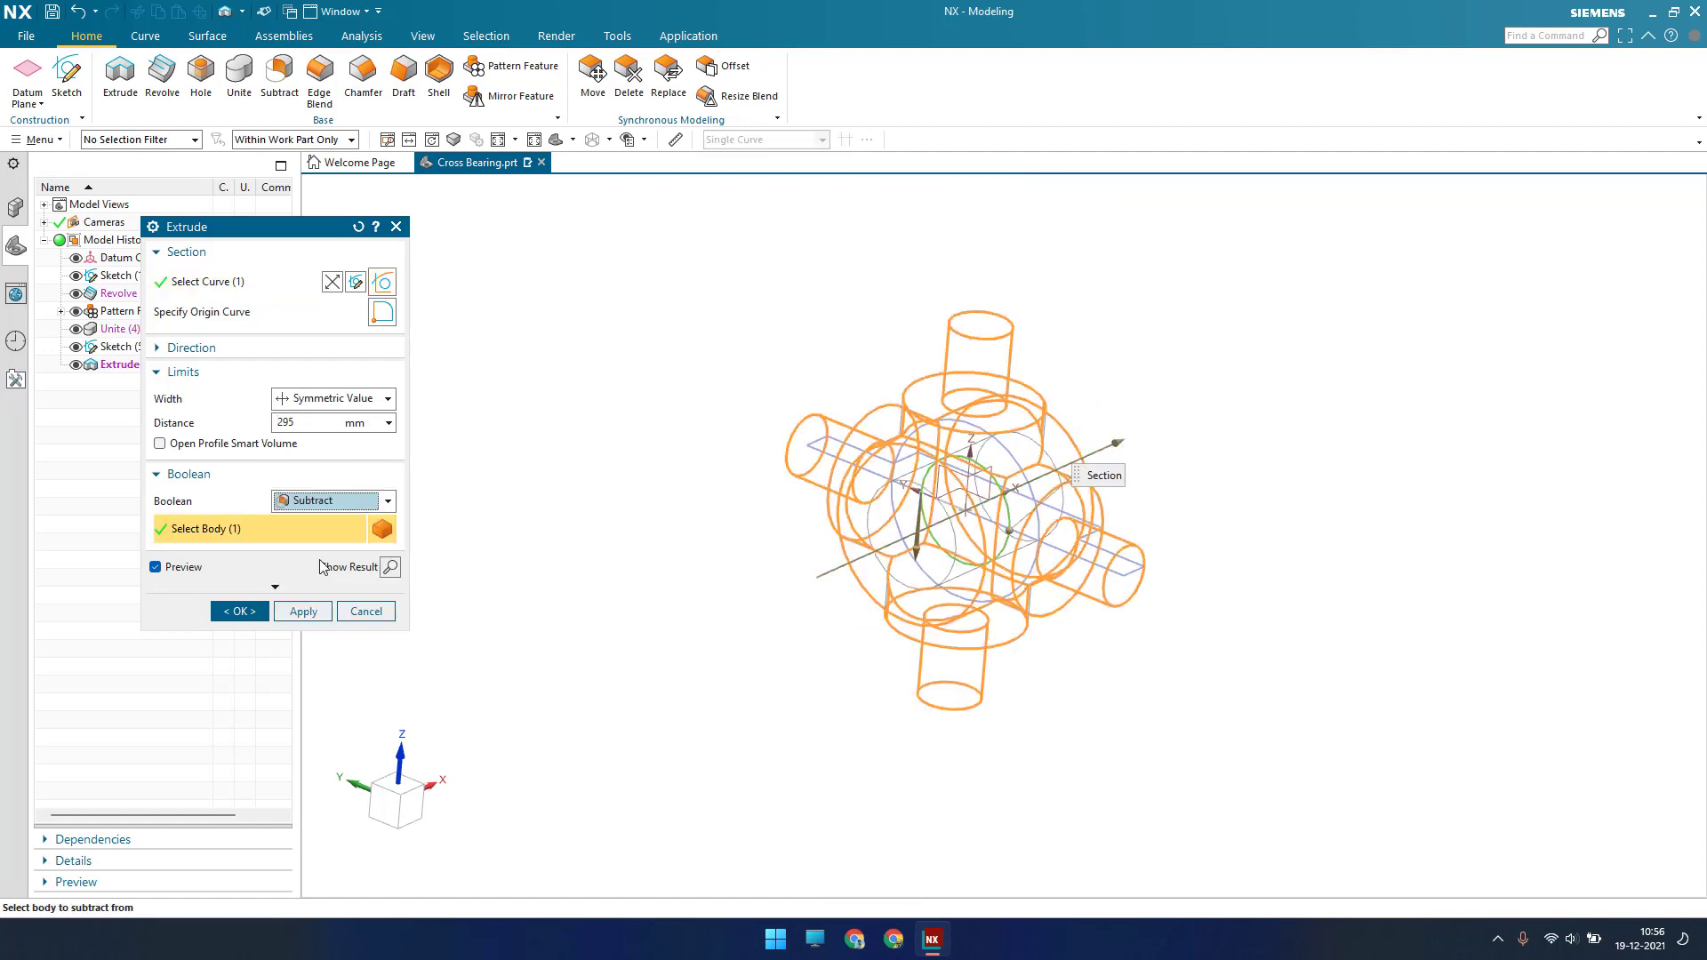
left_click(224, 611)
mouse_move(541, 450)
middle_mouse_down()
mouse_move(552, 423)
mouse_move(503, 463)
mouse_move(659, 408)
mouse_move(600, 436)
middle_mouse_up()
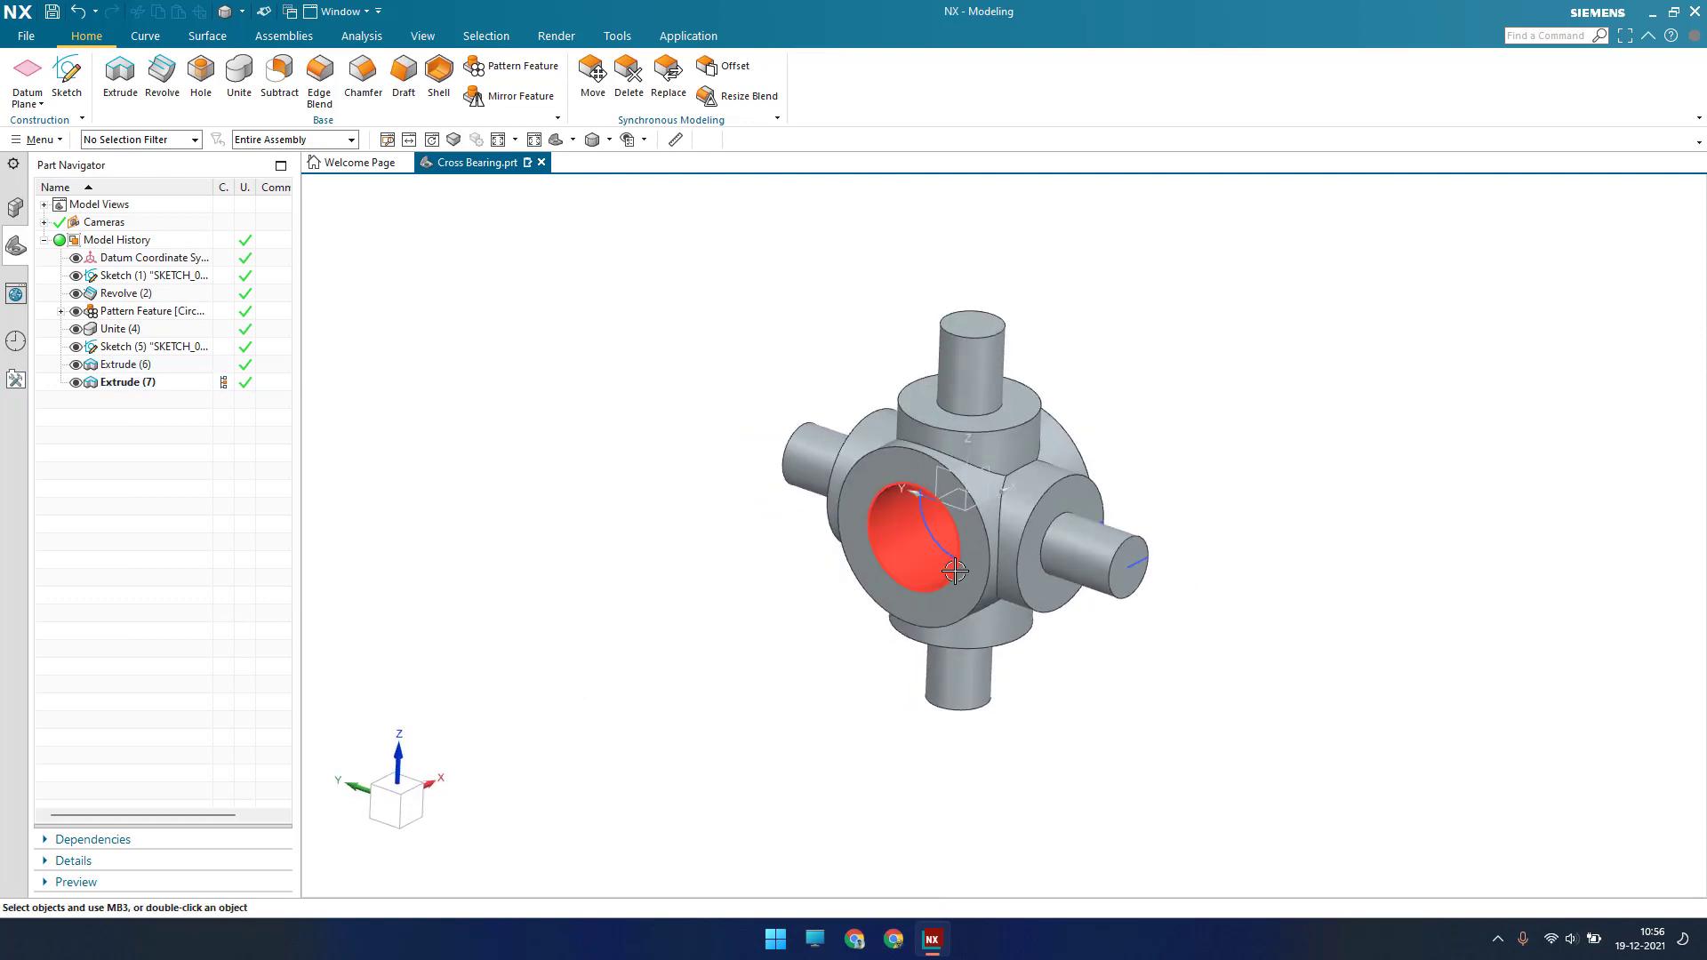
Start a 2.8 mm chamfer and choose the near bore face's outer and inner edges plus the upper and nearer side arms' collar edges
scroll(1098, 541, "up", 5)
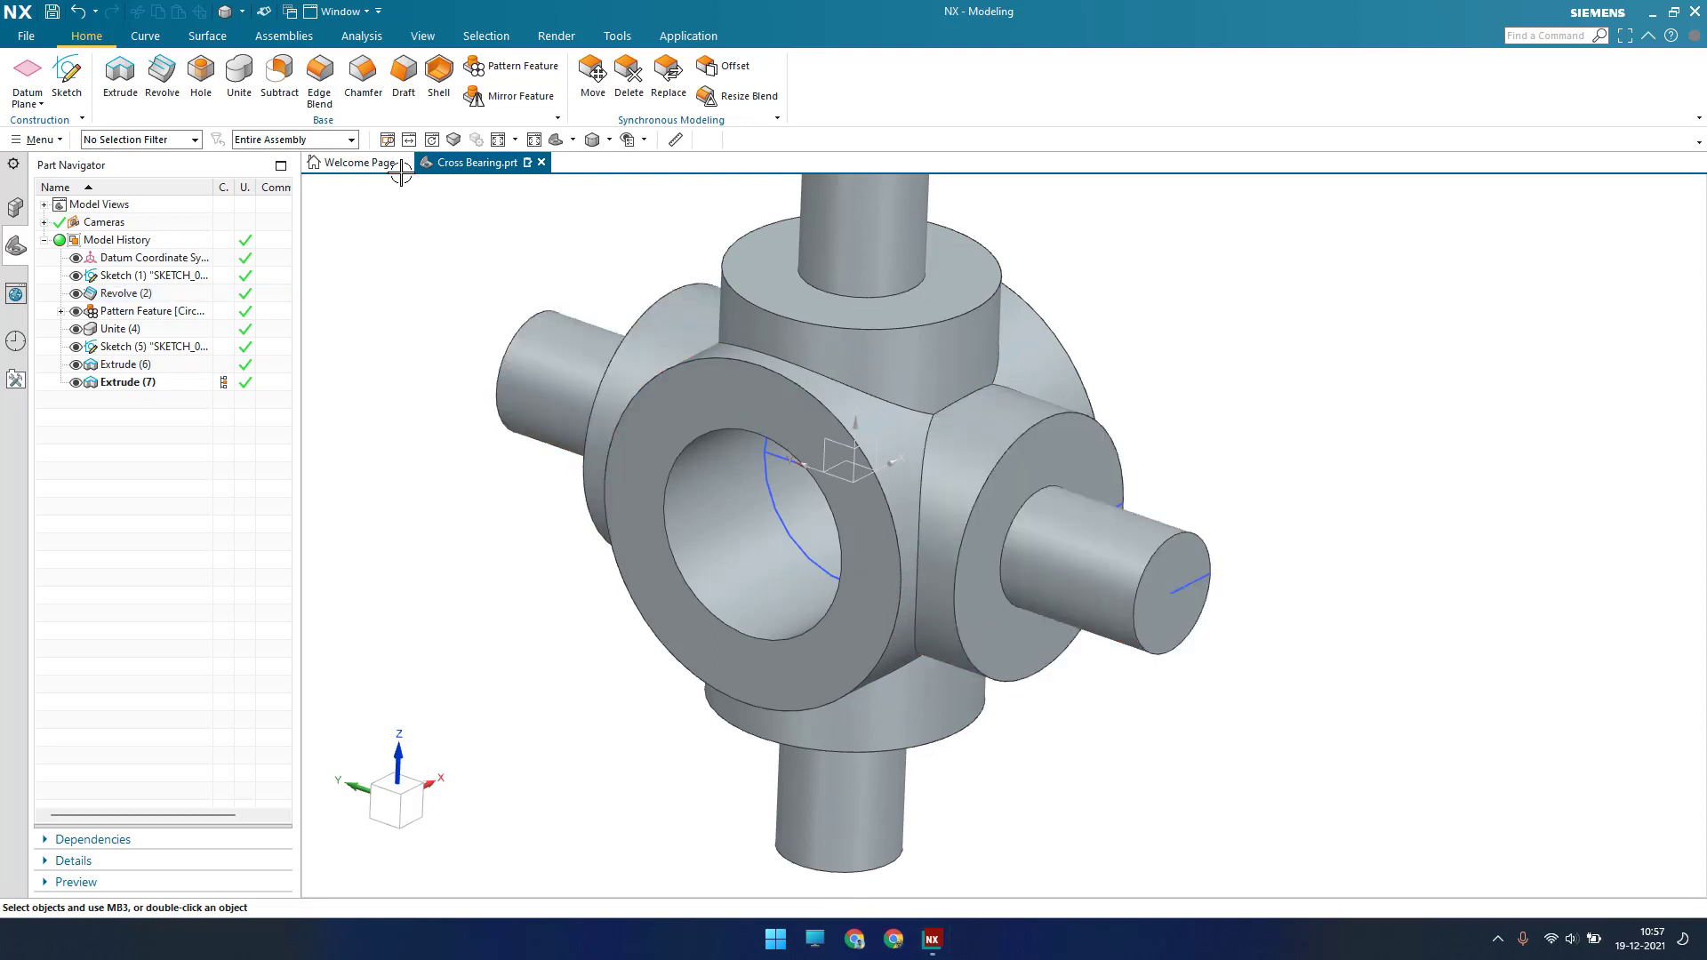
left_click(362, 76)
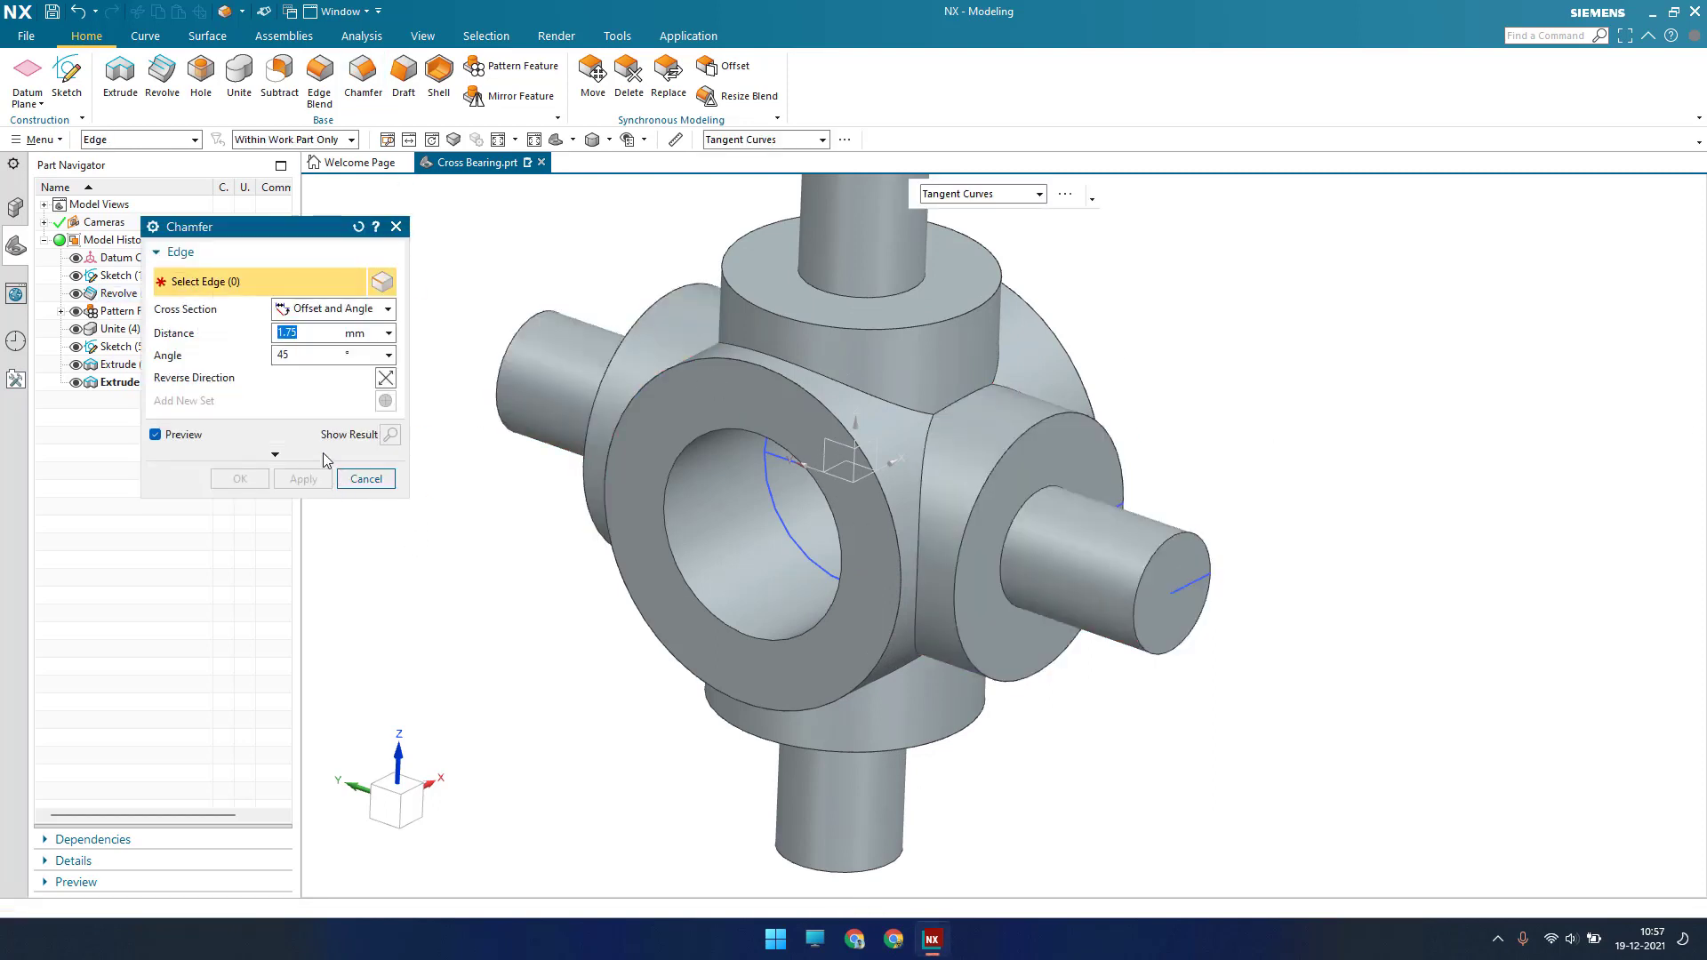
type("2.8")
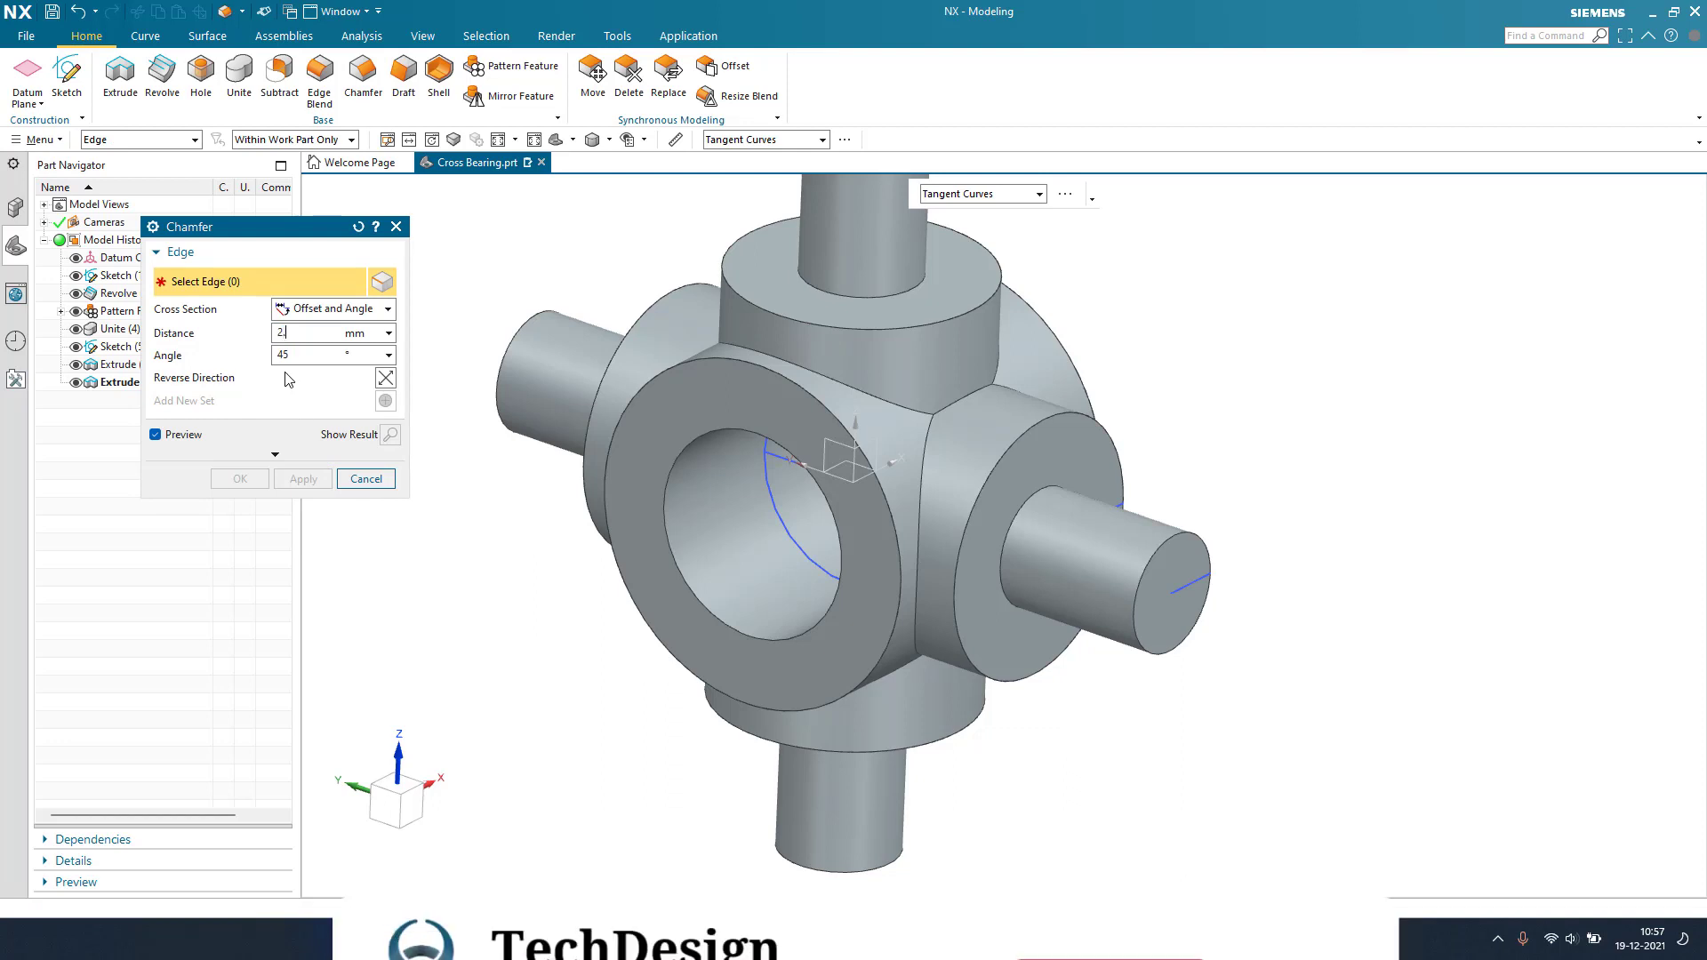
key("Return")
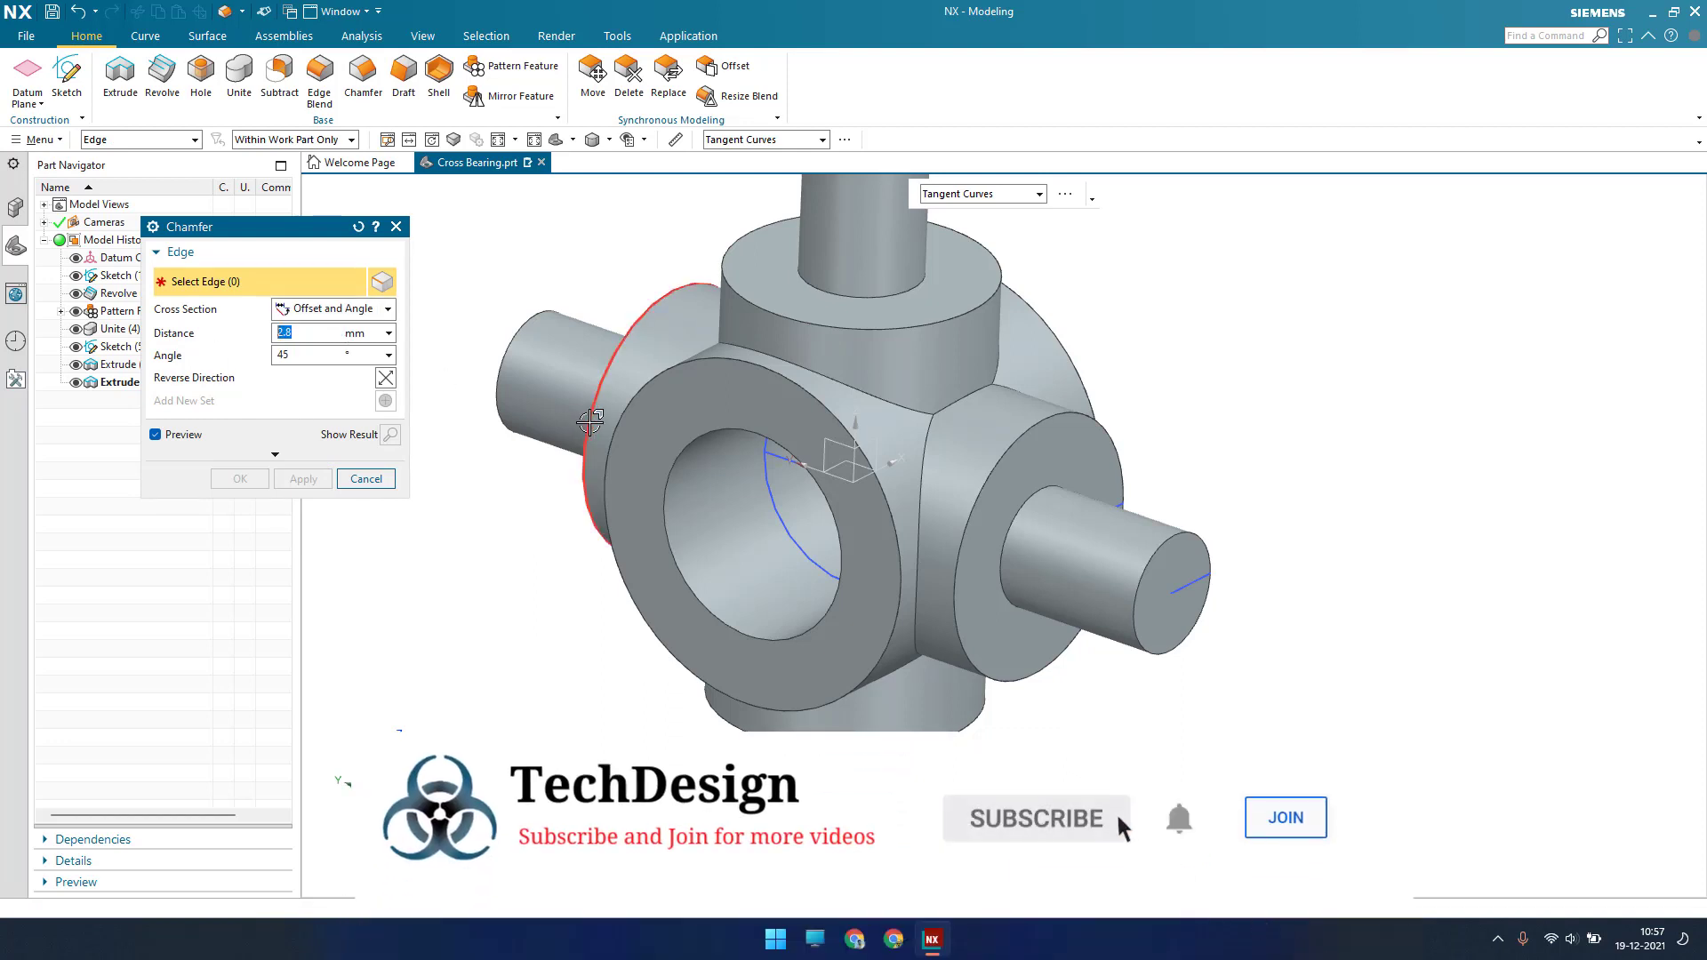
left_click(654, 382)
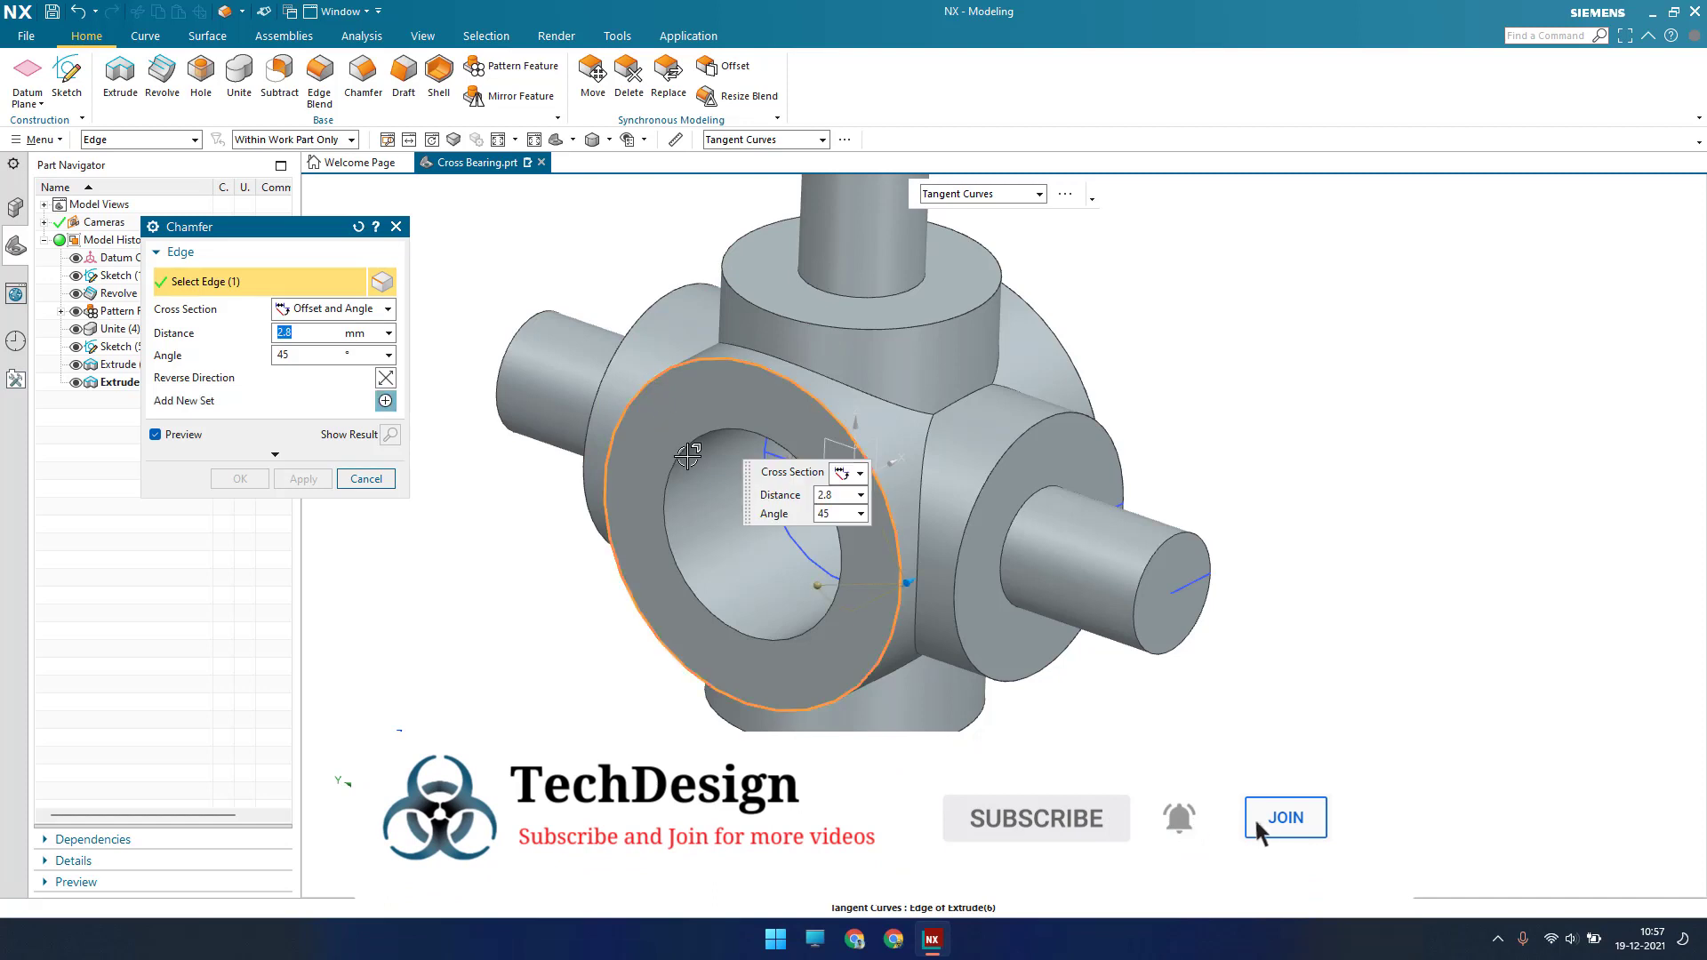
left_click(683, 451)
left_click(929, 321)
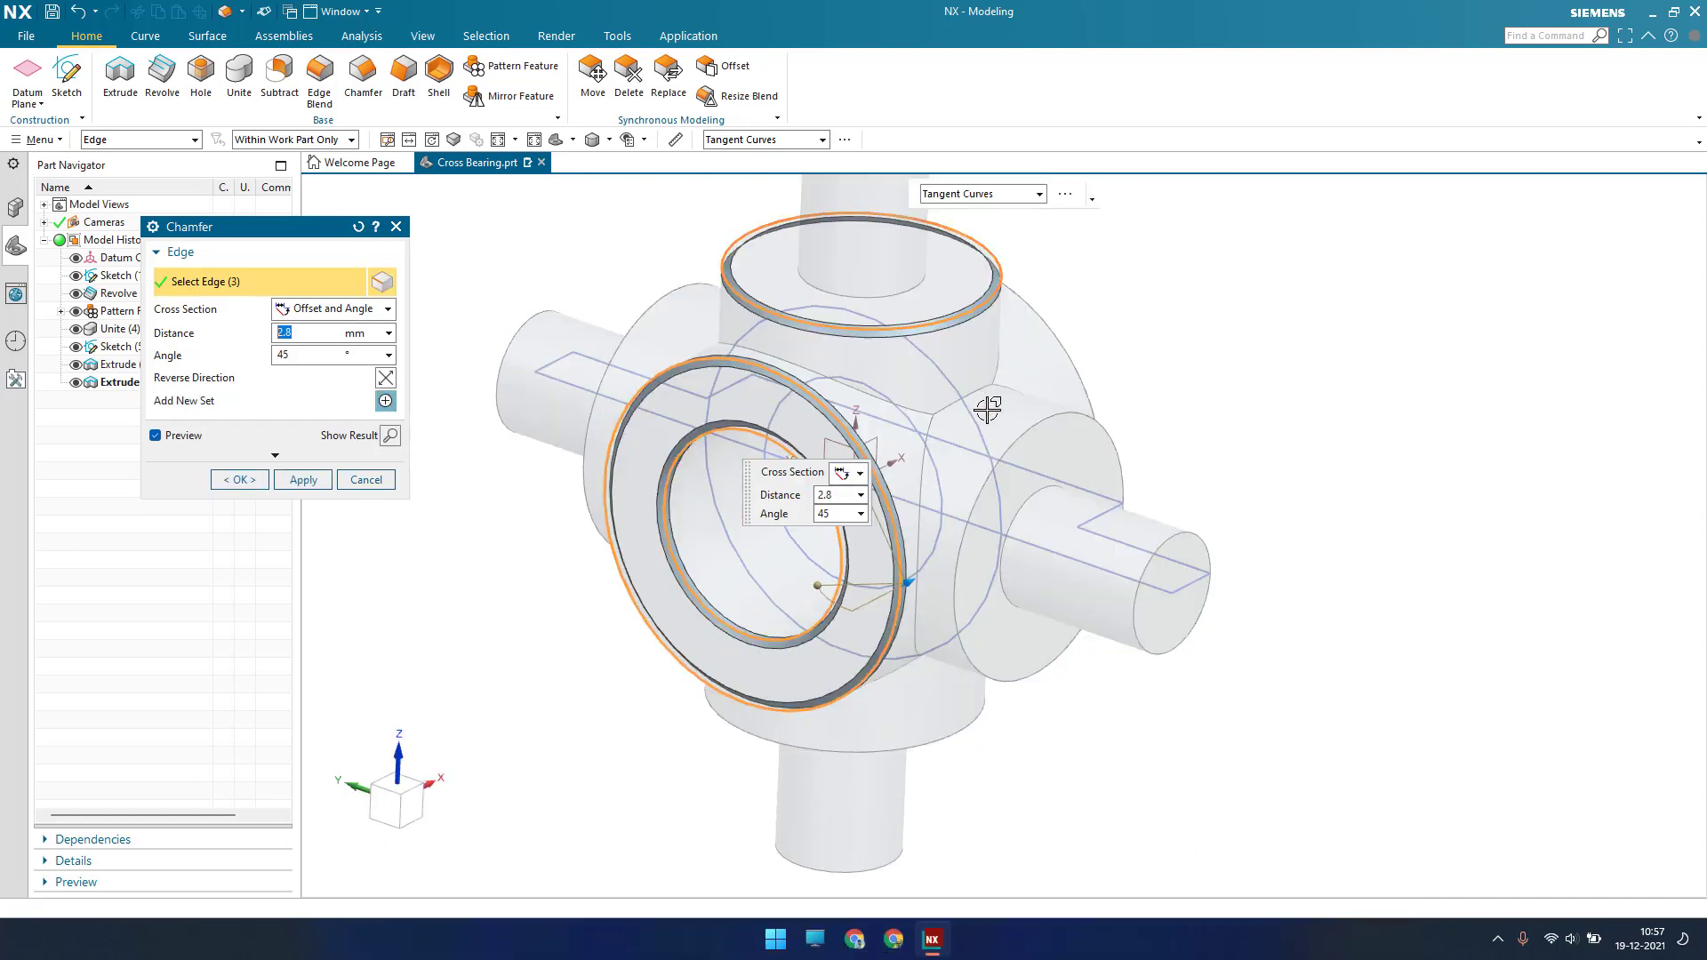
left_click(984, 447)
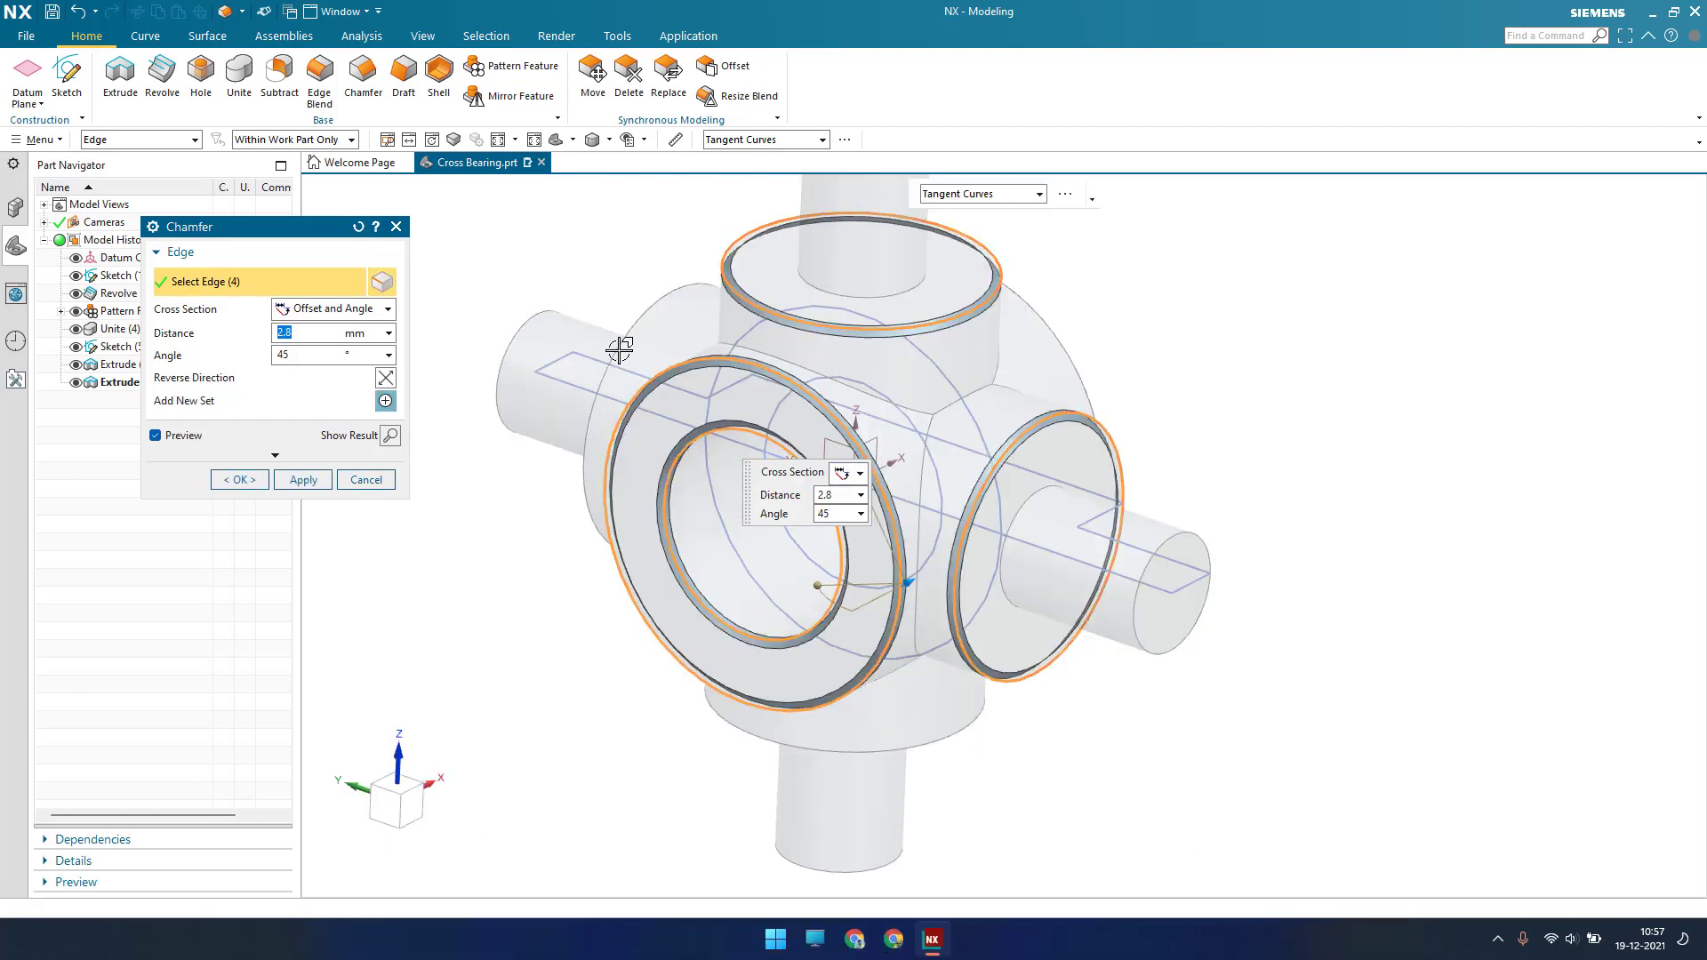
Add the other side and lower collar edges and the far bore face's outer and inner edges, and apply the chamfer
left_click(620, 349)
left_click(910, 745)
middle_click_drag(936, 524, 797, 564)
left_click(1009, 336)
left_click(987, 431)
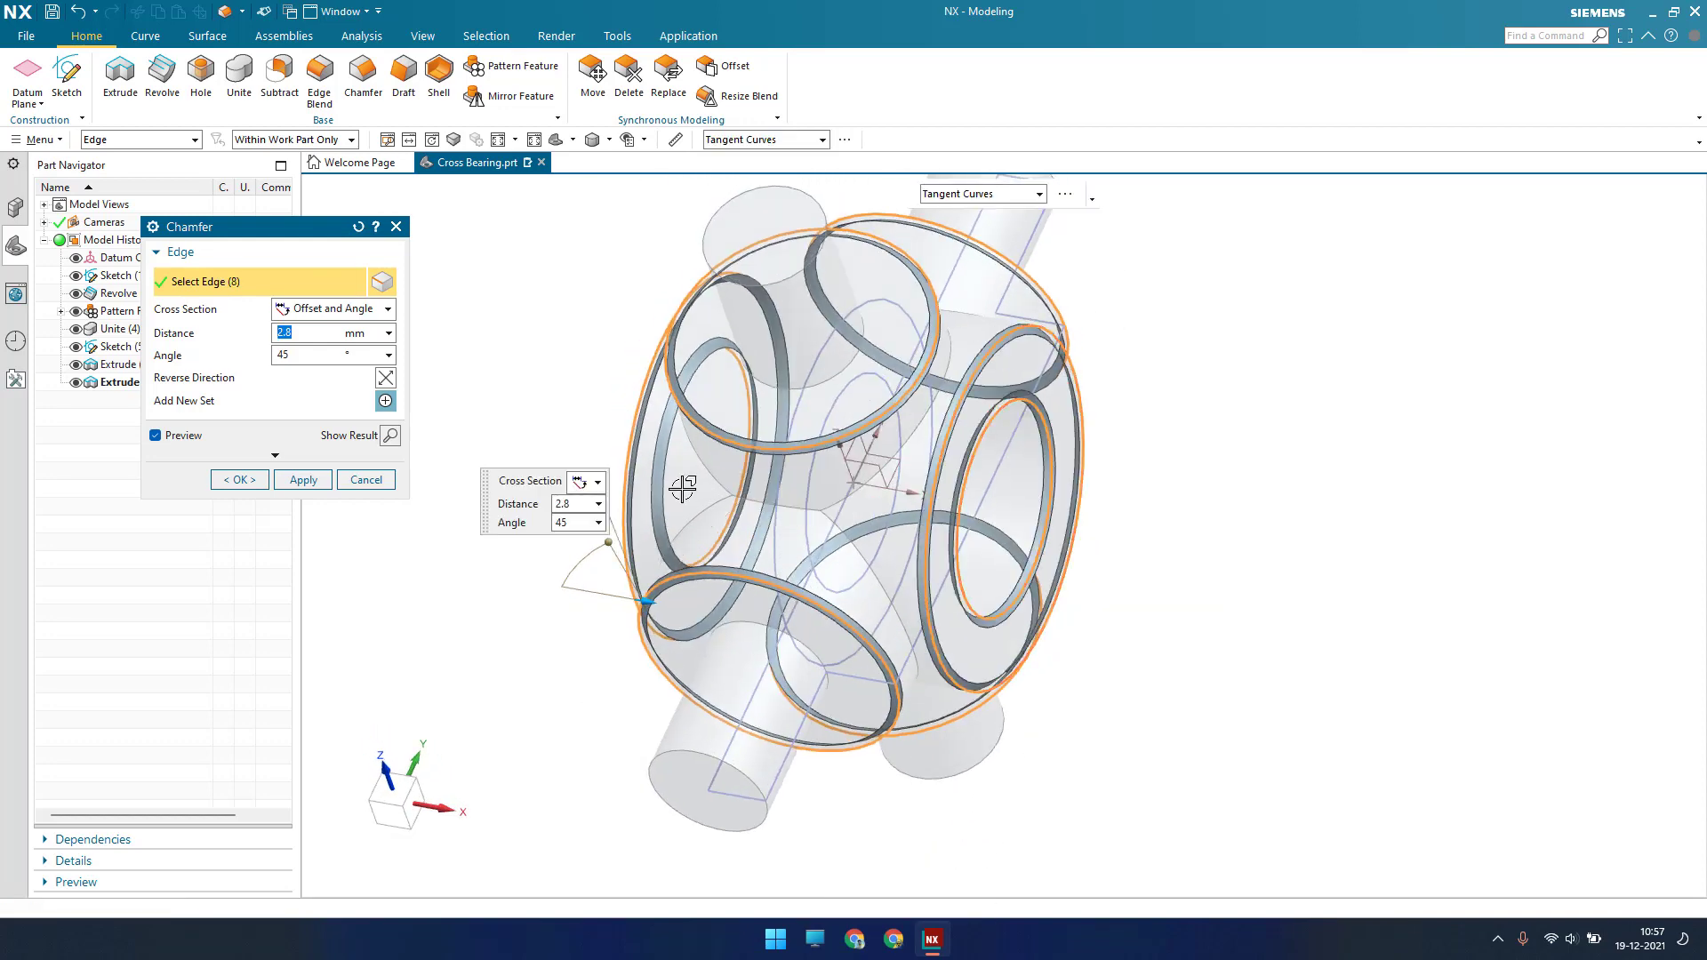
left_click(239, 479)
Hide all objects, show only the solid bodies, fit the part in view, and save the part file
middle_click_drag(384, 439, 459, 434)
key("ctrl+f")
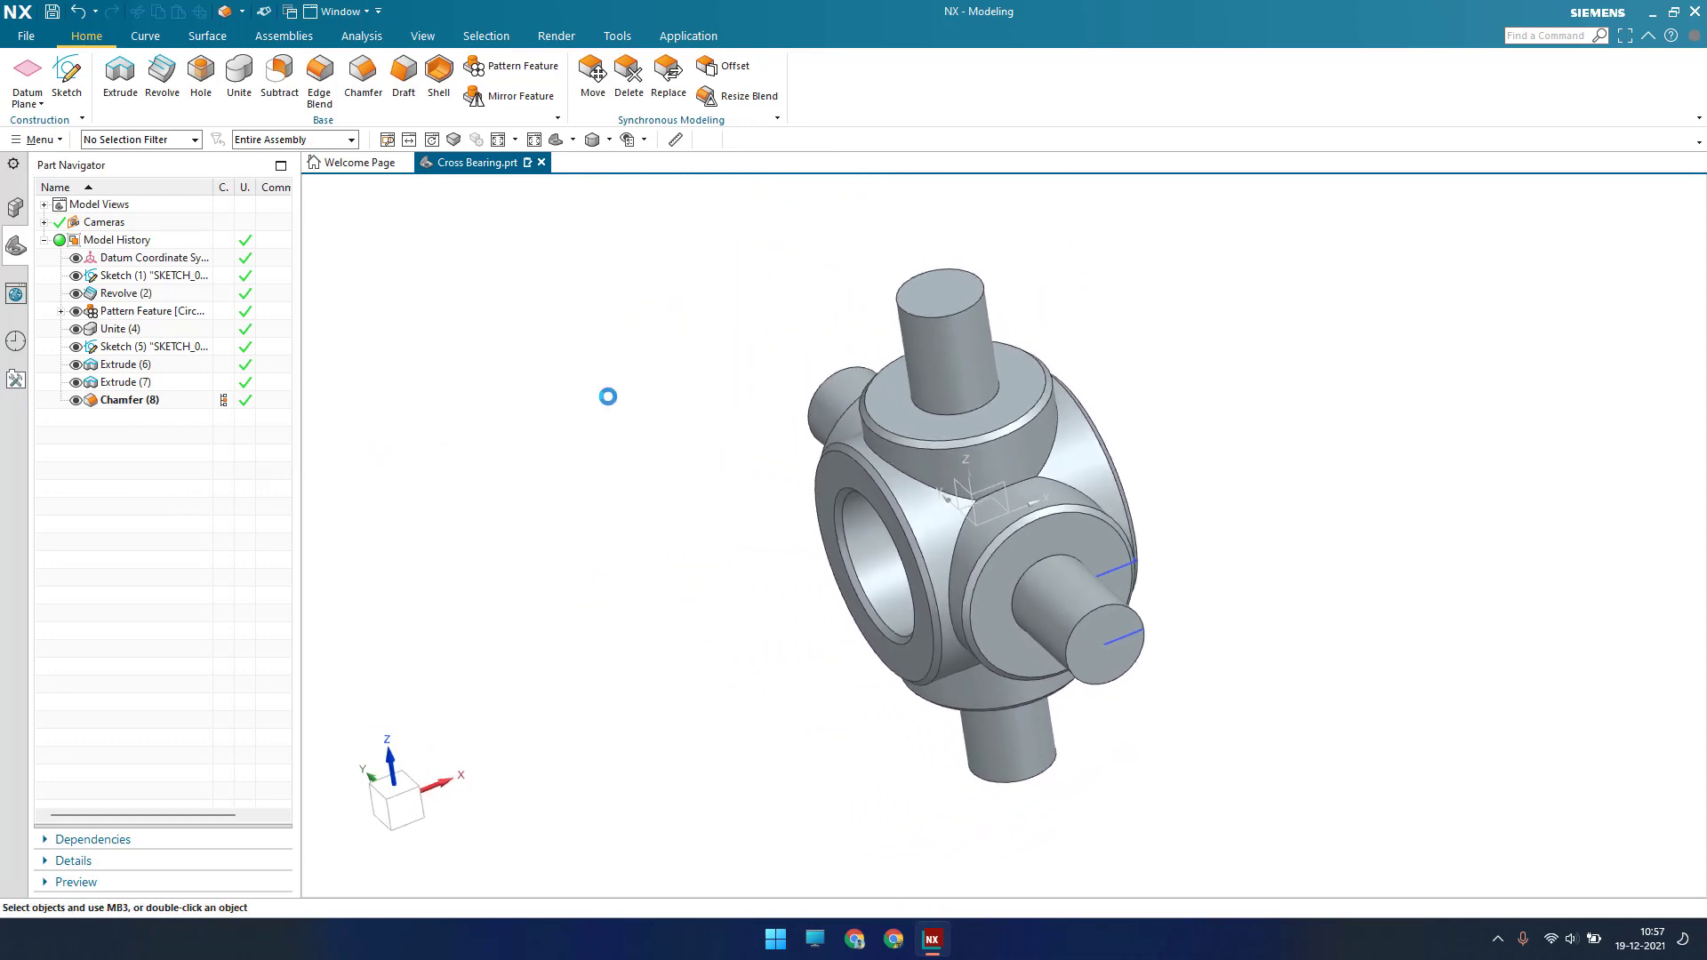
middle_click_drag(651, 472, 685, 461)
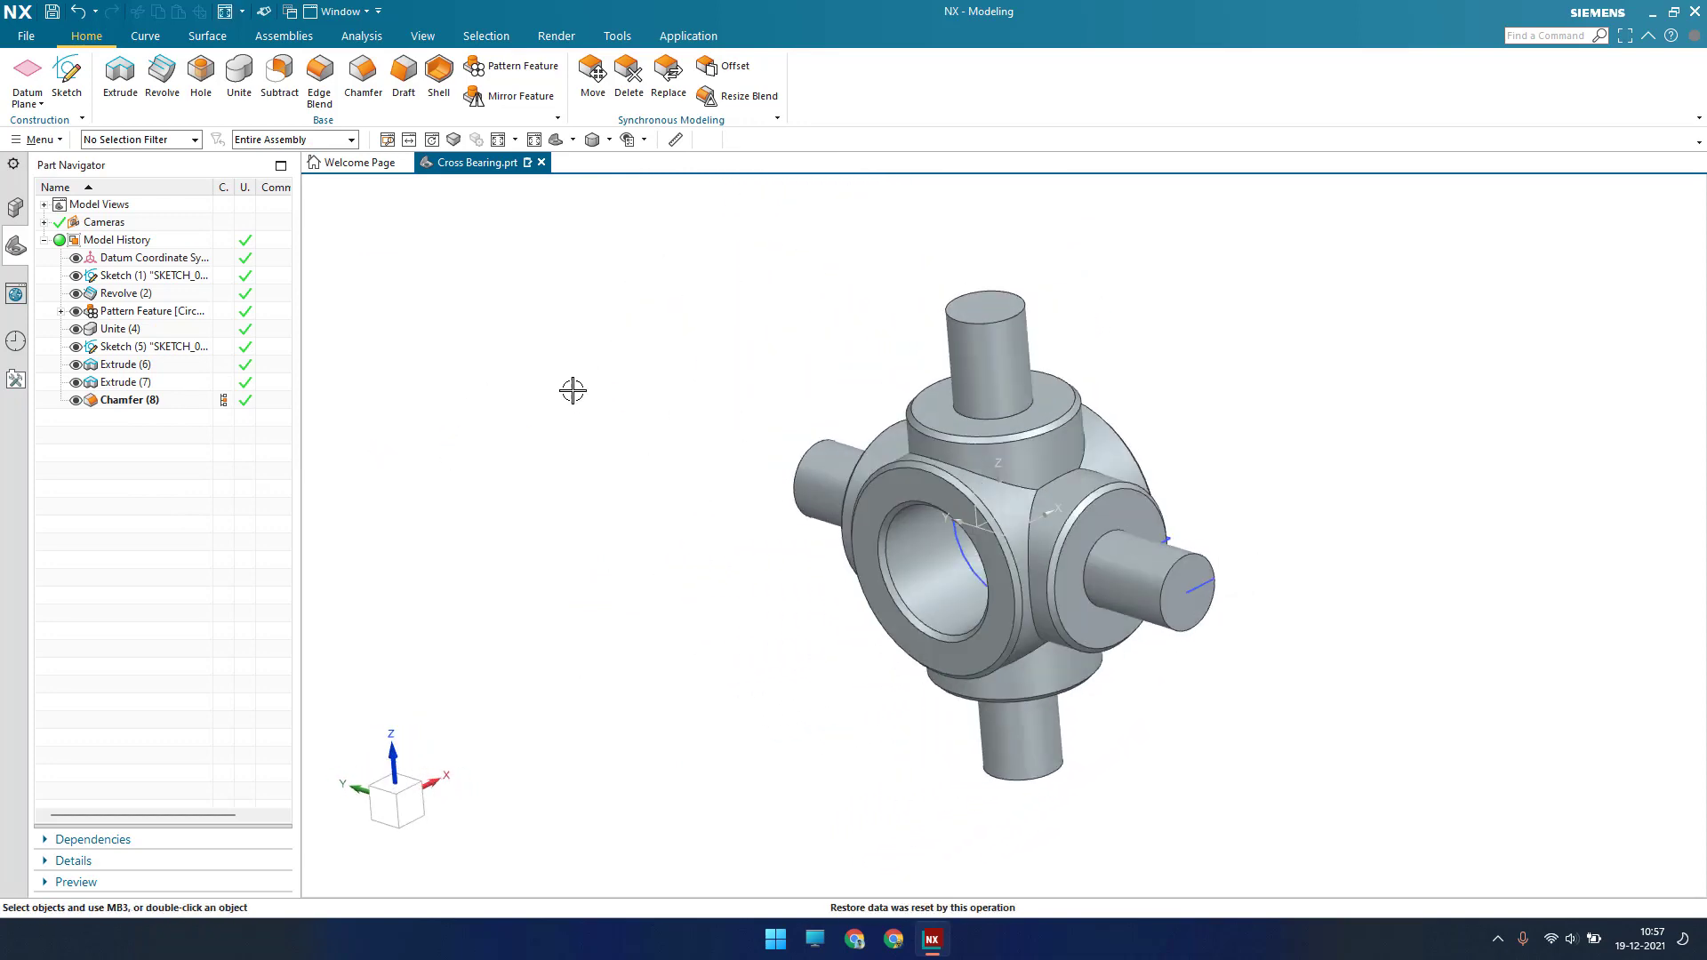
key("ctrl+w")
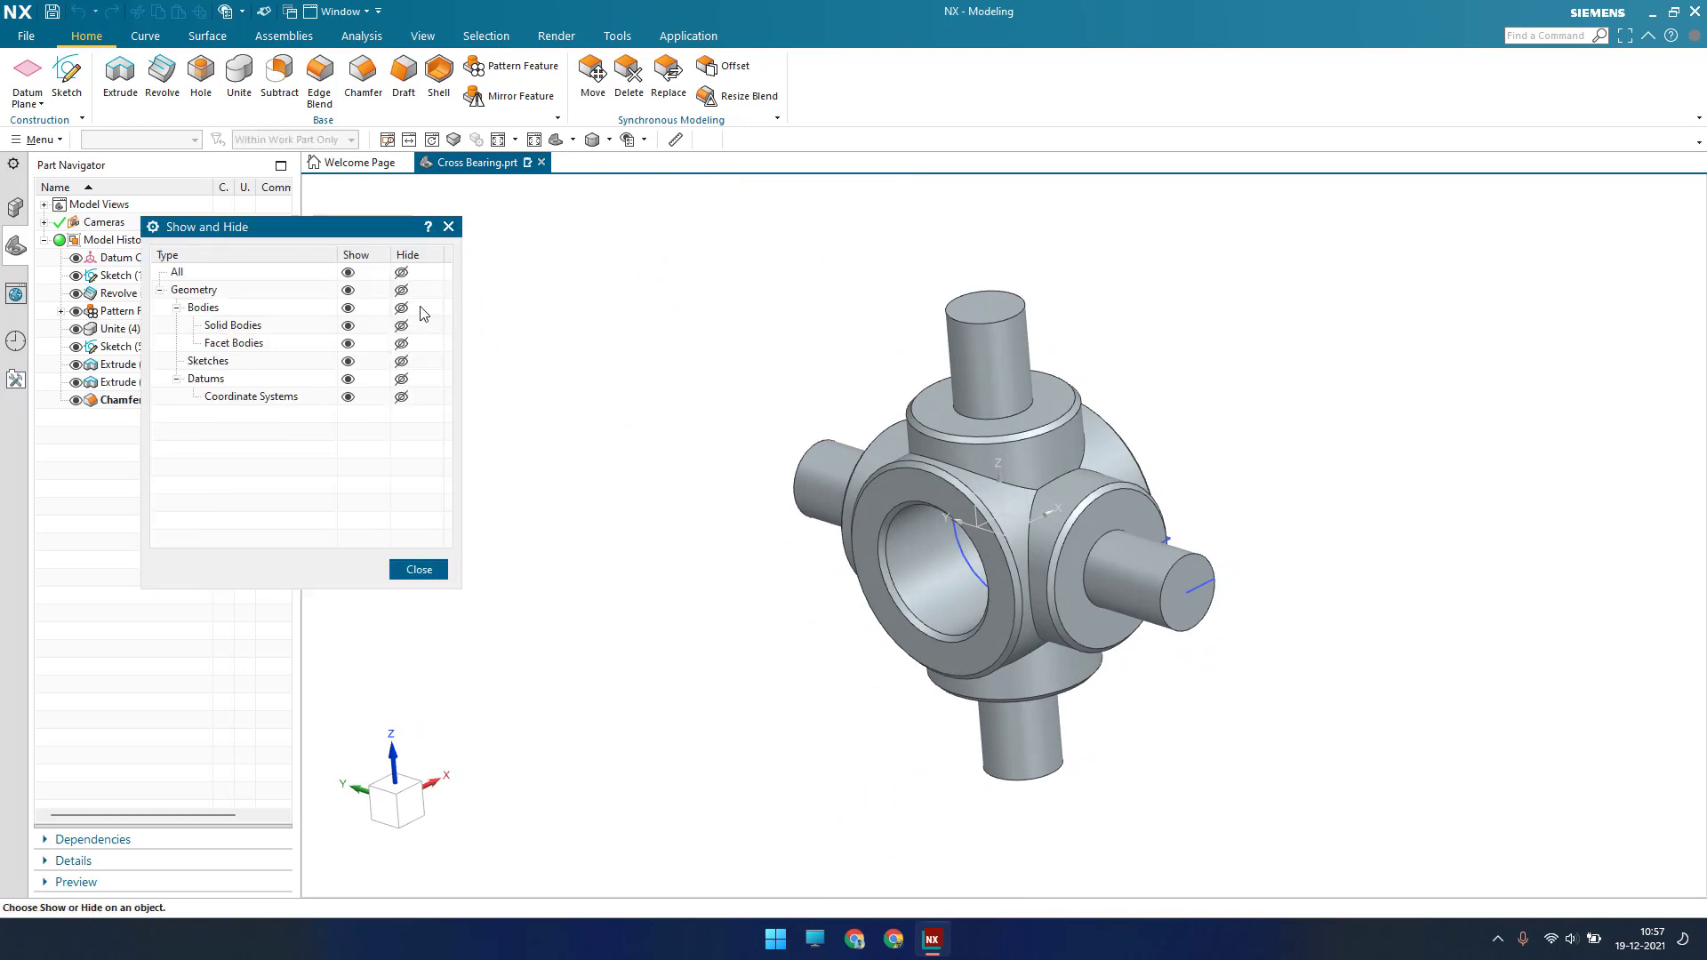
left_click(401, 272)
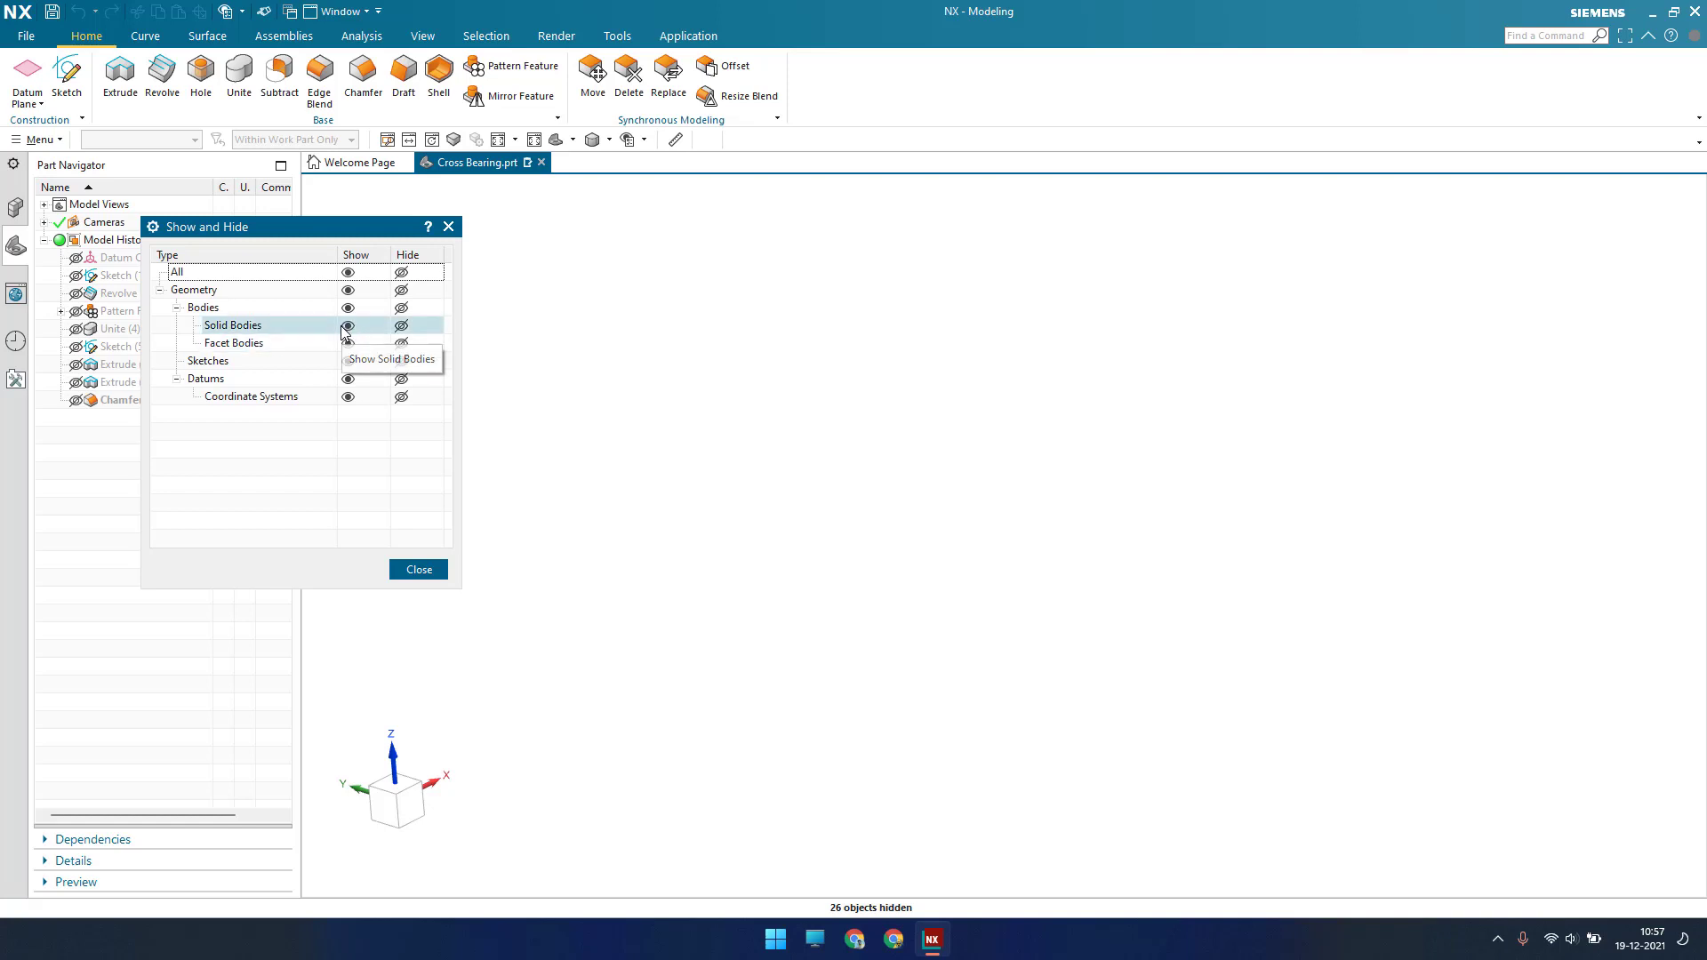
left_click(348, 326)
left_click(419, 570)
key("ctrl+f")
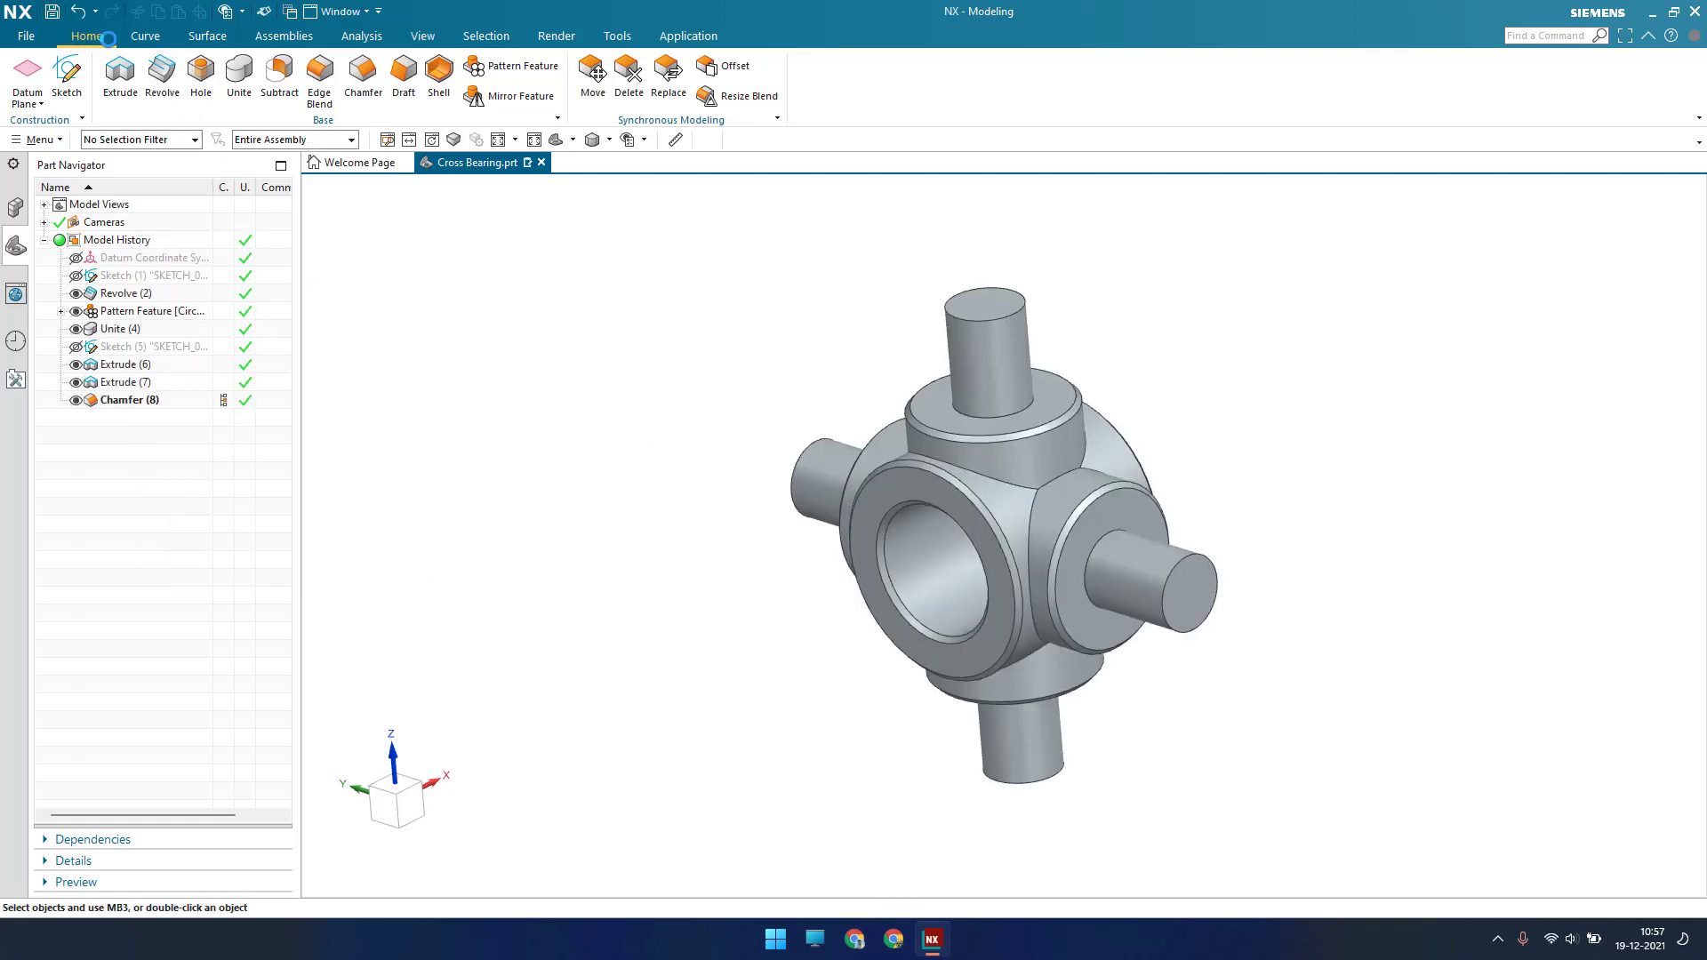
left_click(53, 13)
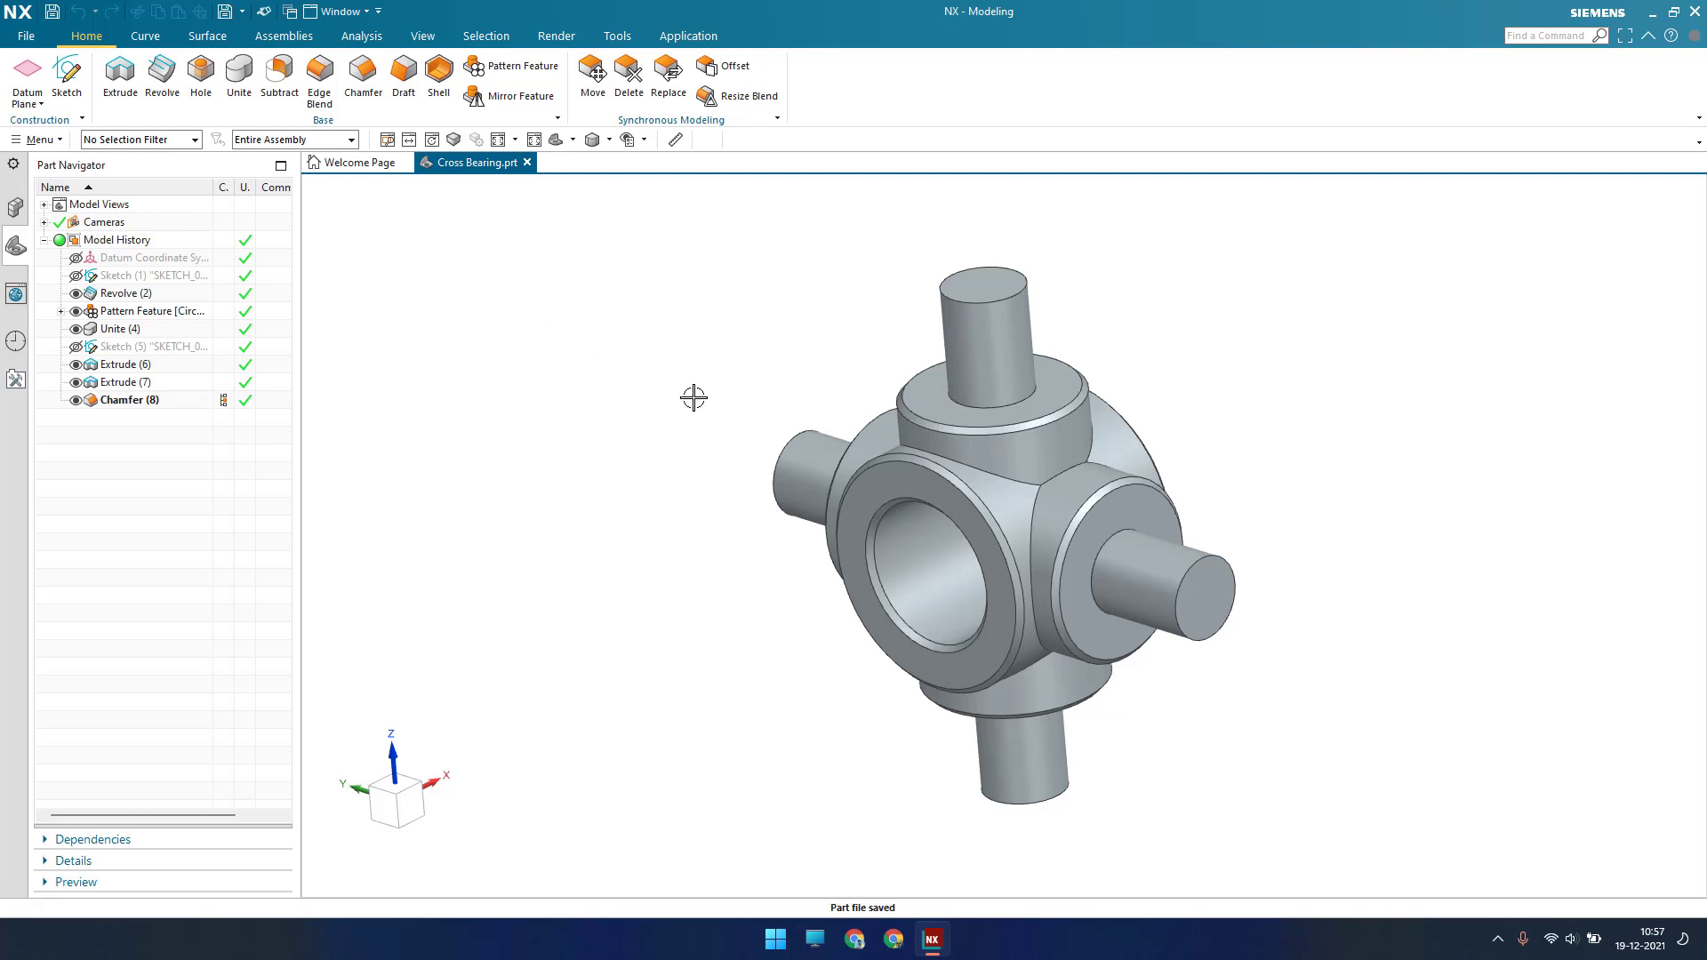
mouse_move(691, 392)
middle_mouse_down()
mouse_move(754, 324)
mouse_move(698, 375)
middle_mouse_up()
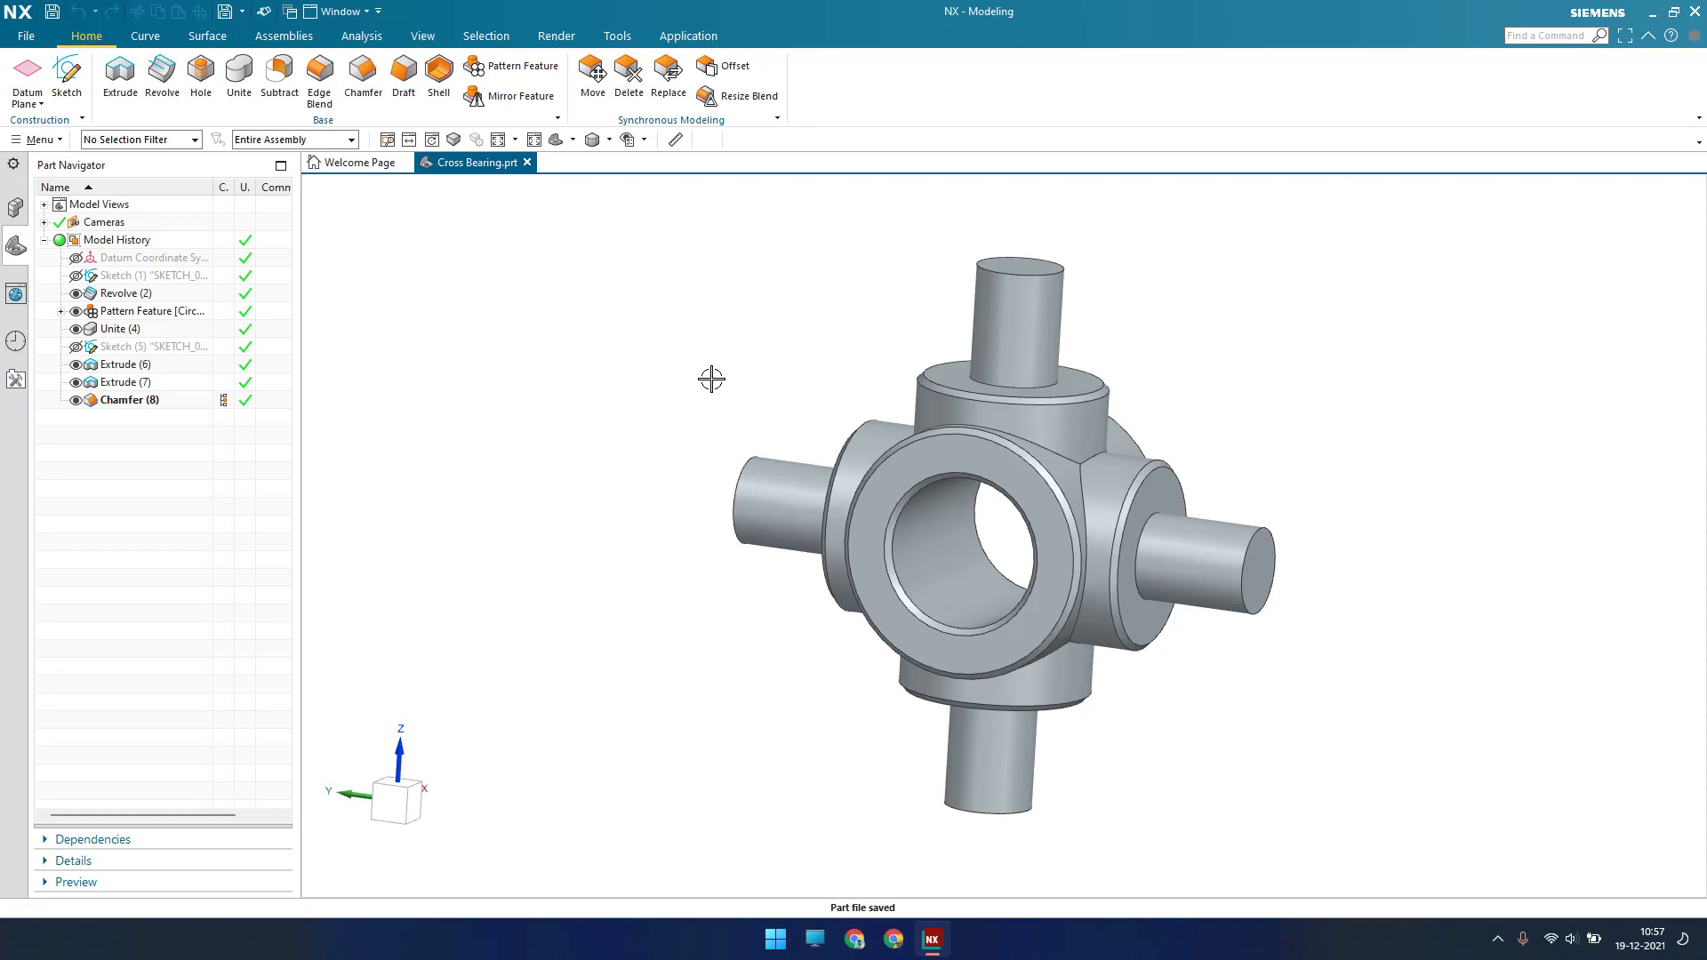
Create a new millimetre file from the Assembly template, named Universal Joint, in the Joint folder
left_click(26, 37)
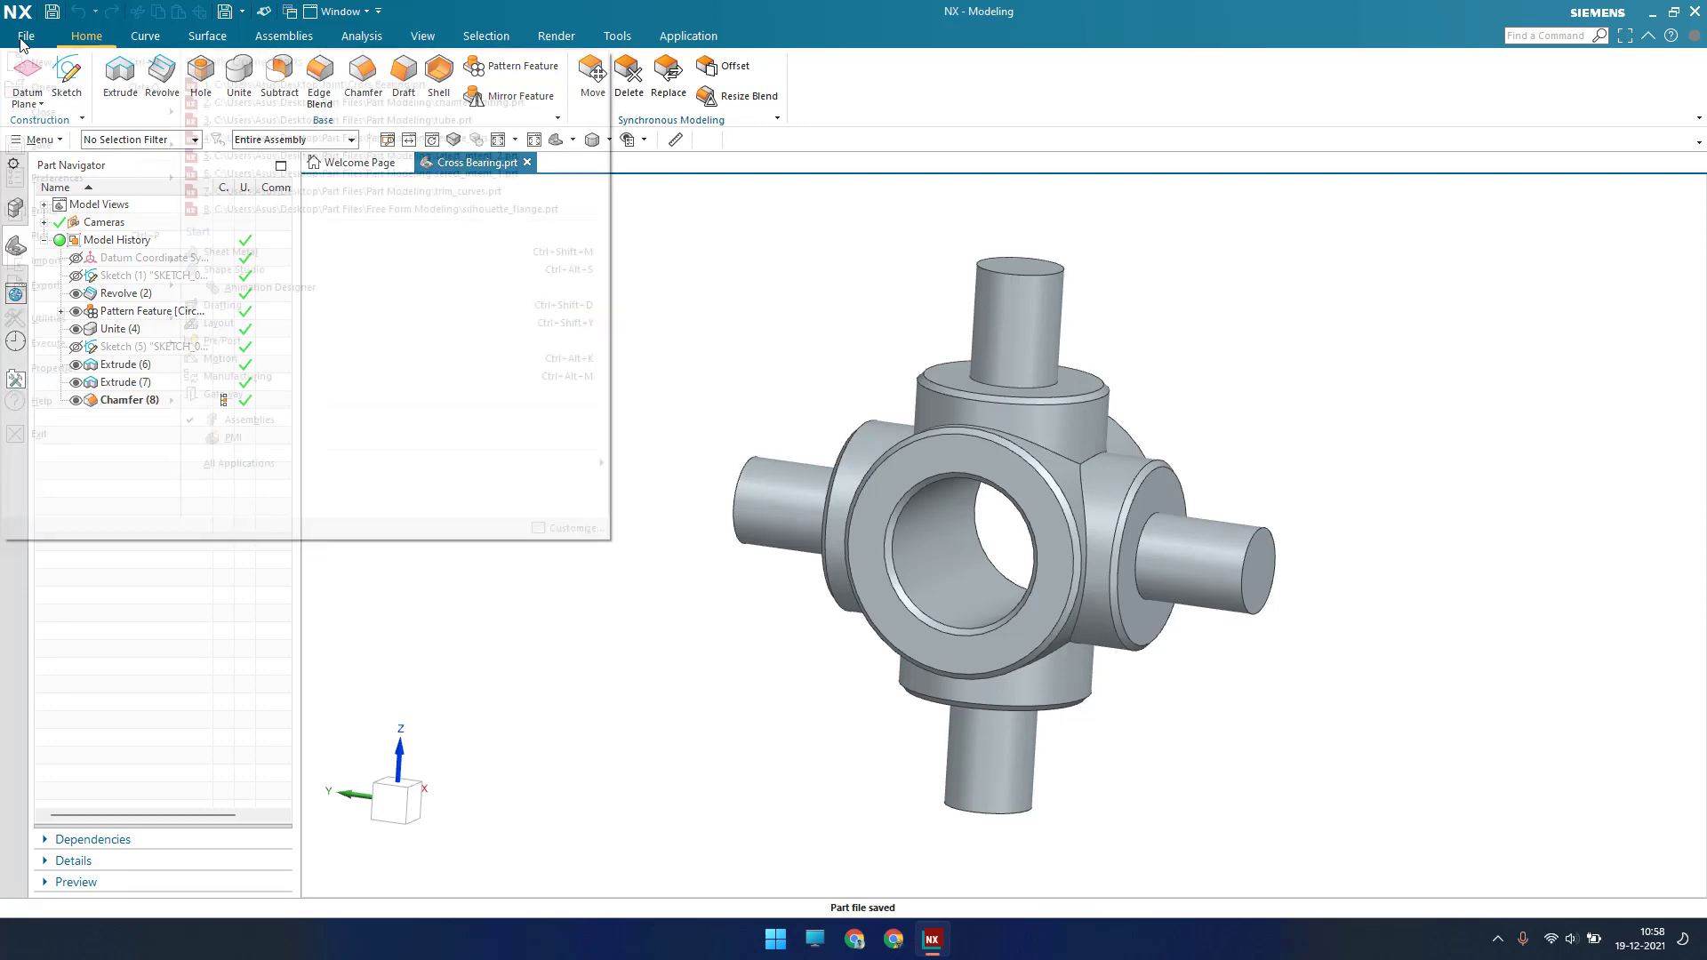
left_click(37, 63)
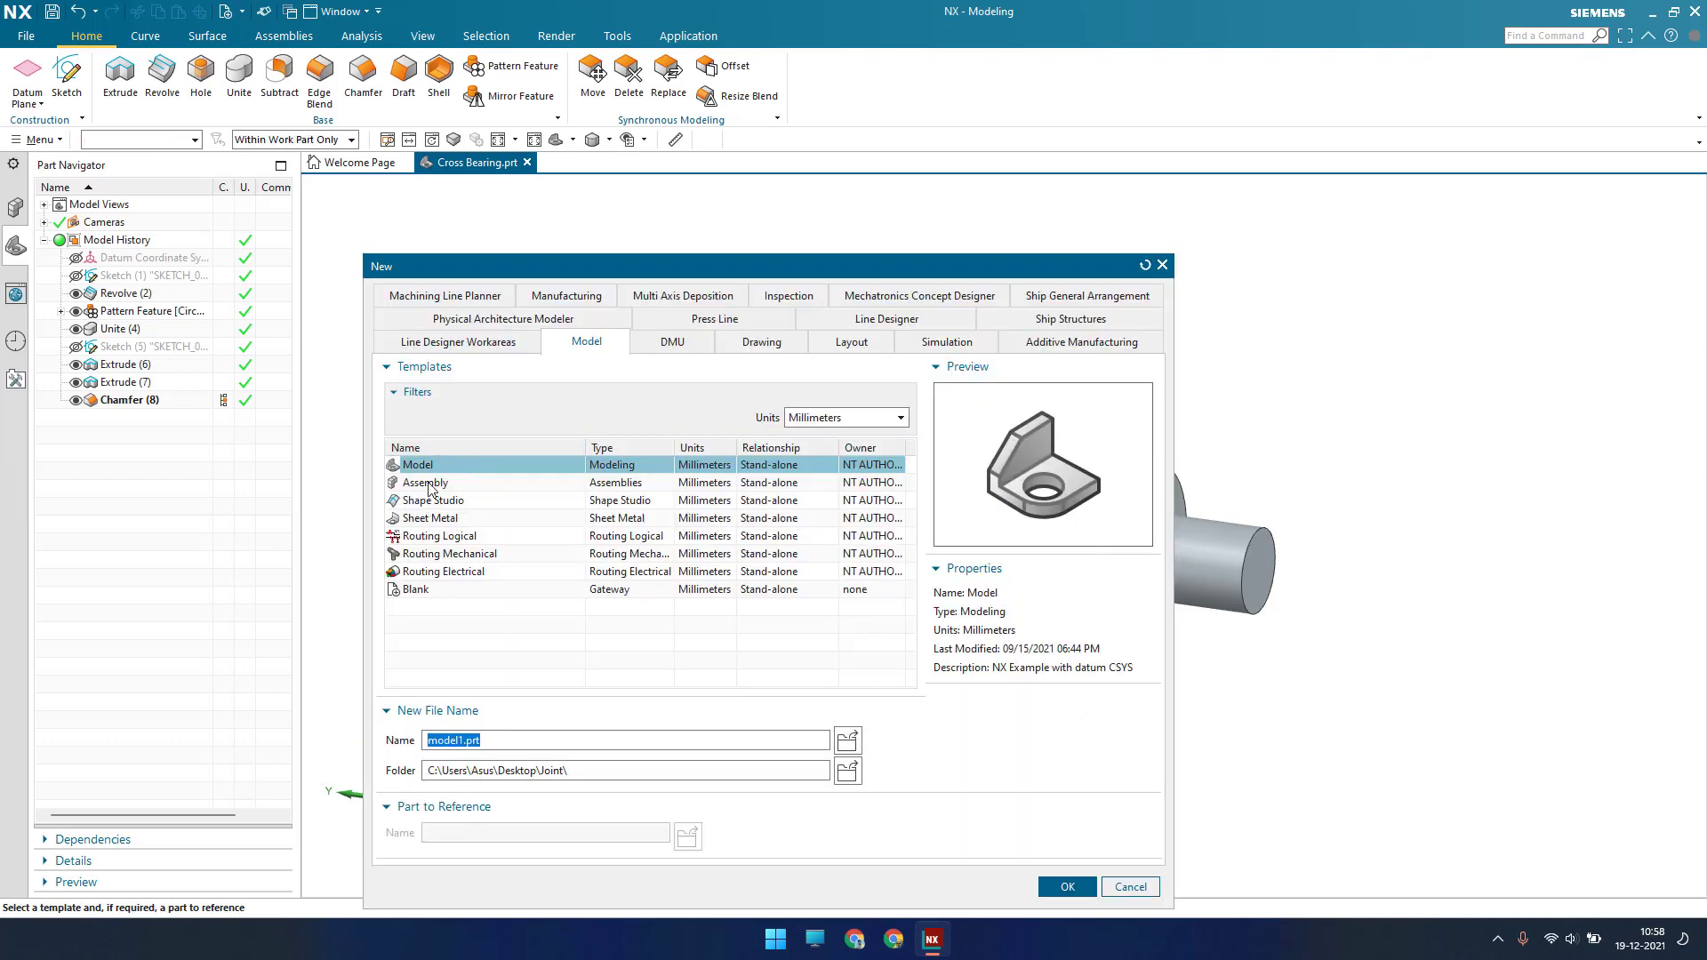
left_click(431, 485)
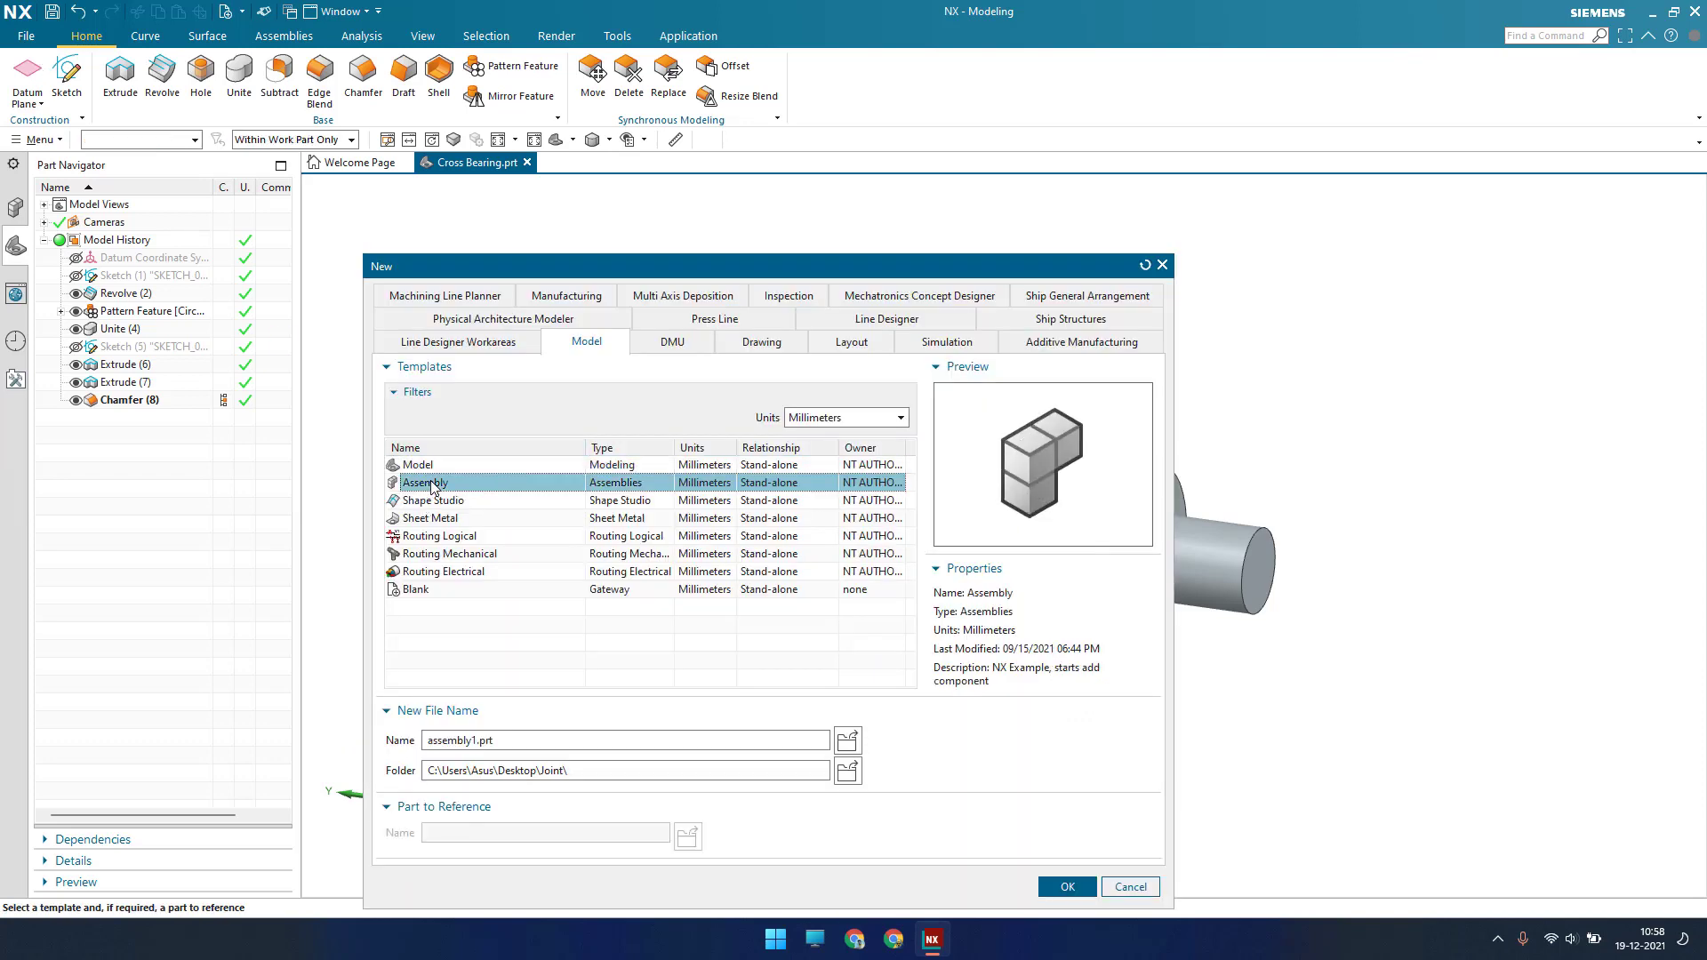
left_click(546, 739)
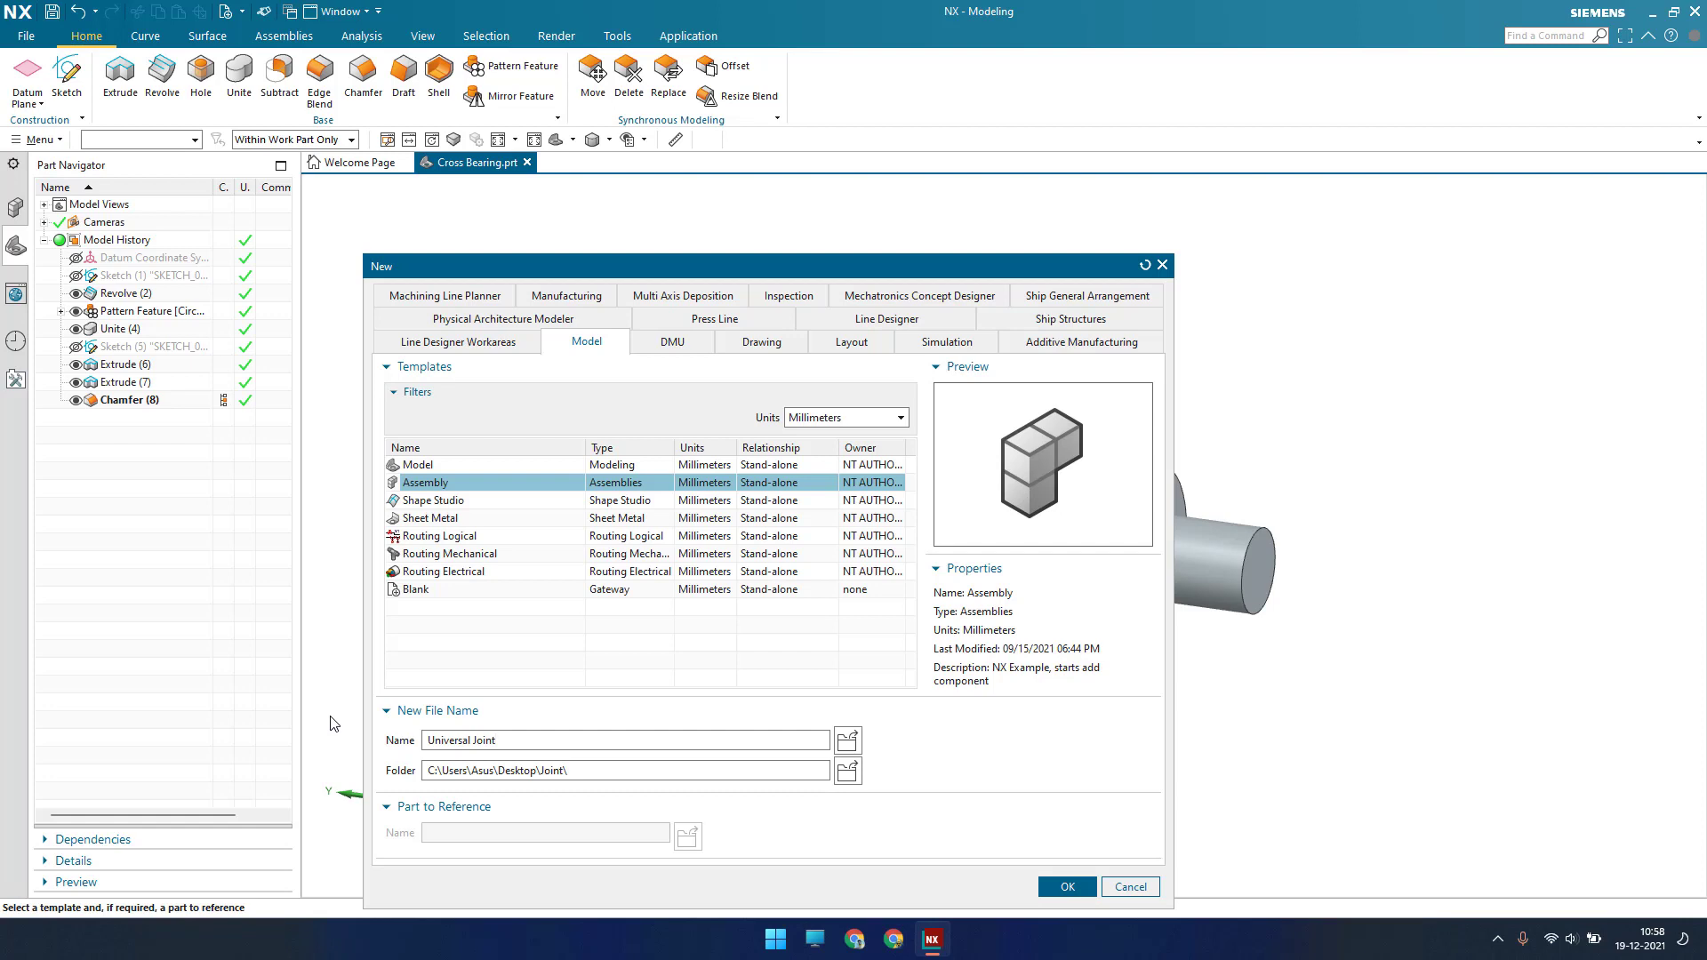
key("Return")
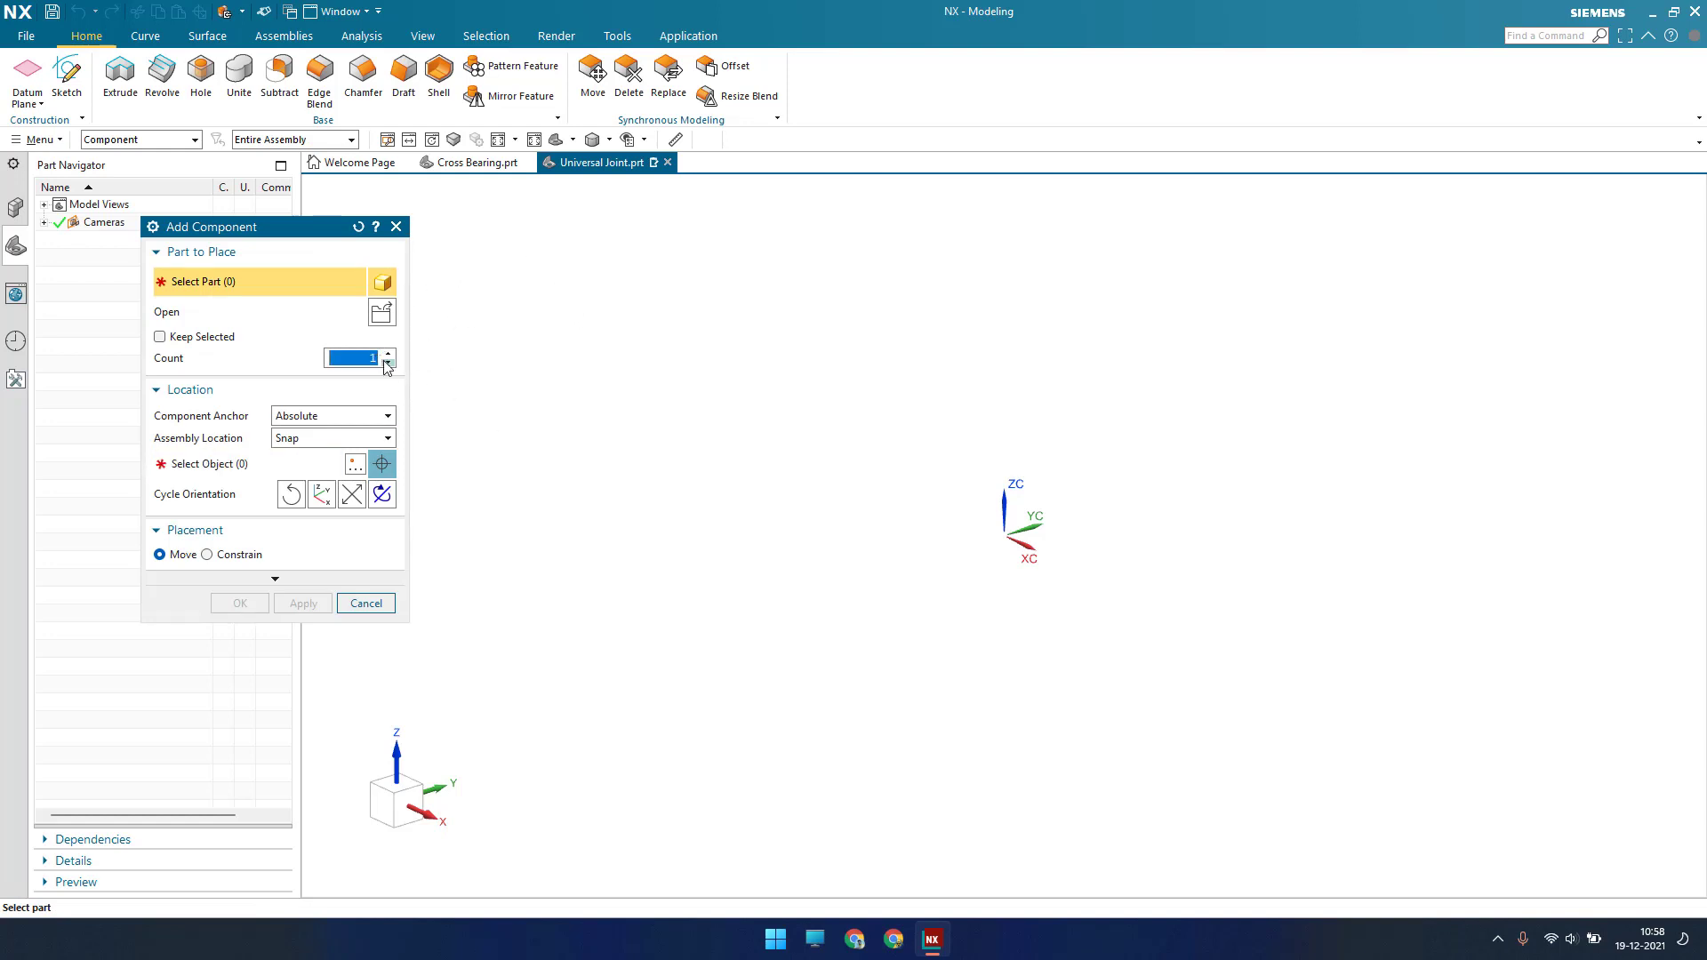
Add one instance each of the Cross Bearing, Flange, Sleeve and Yoke parts to the assembly
left_click_drag(267, 227, 408, 203)
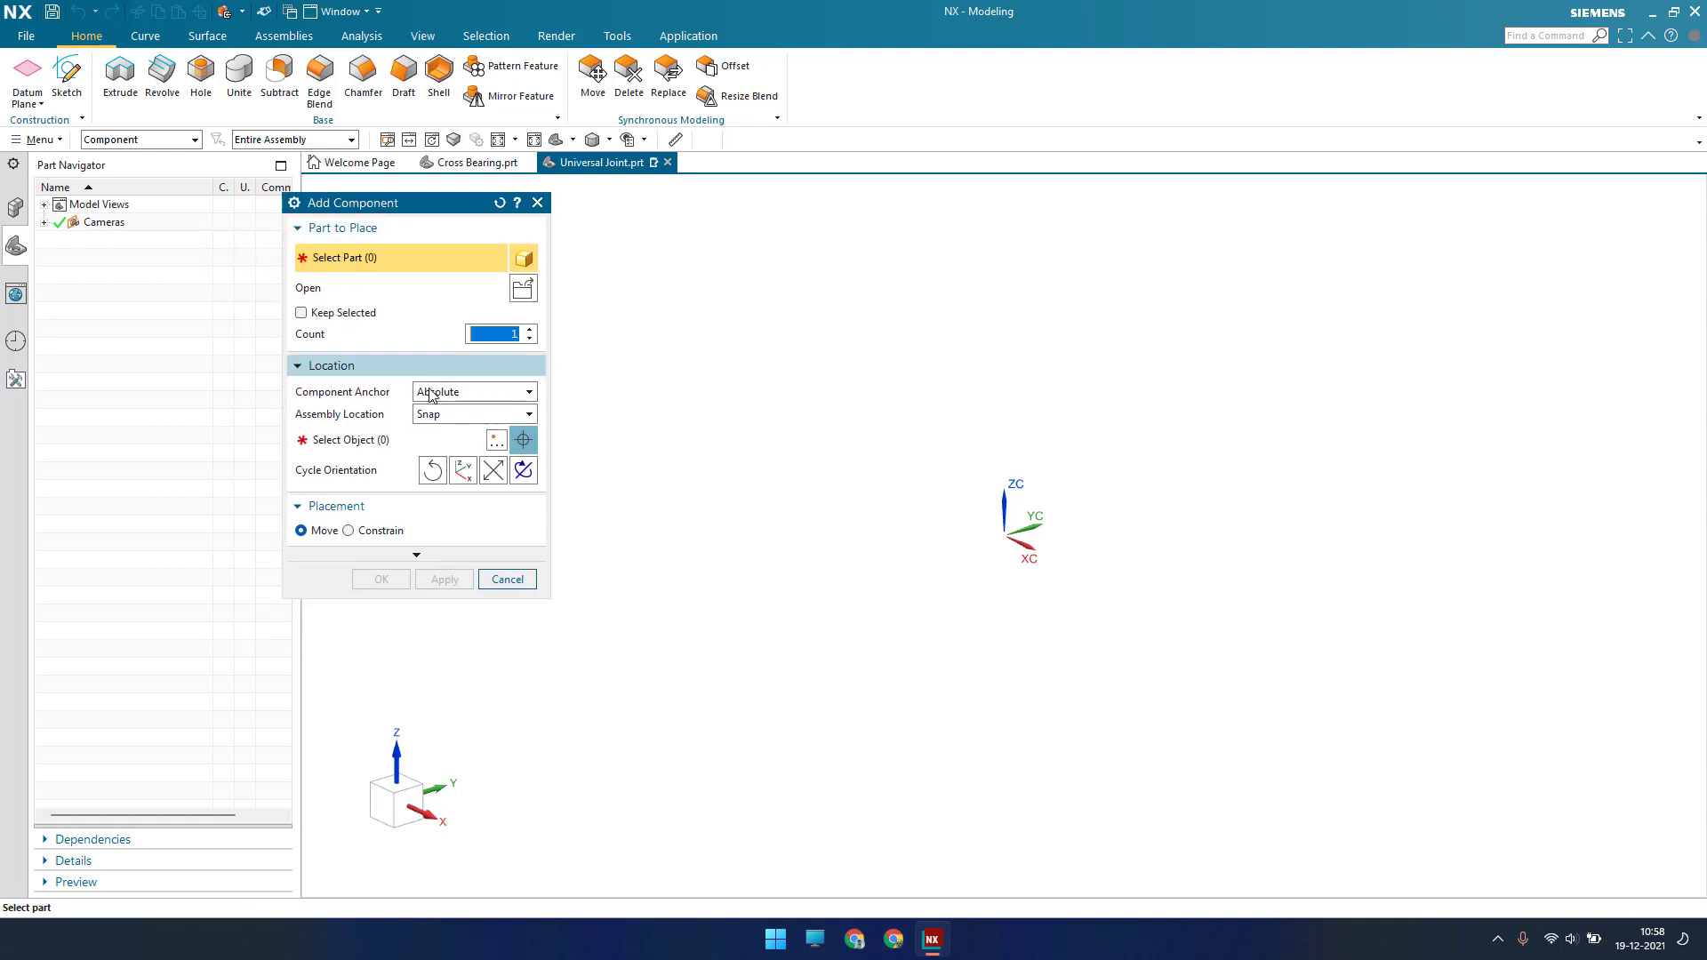
left_click(523, 288)
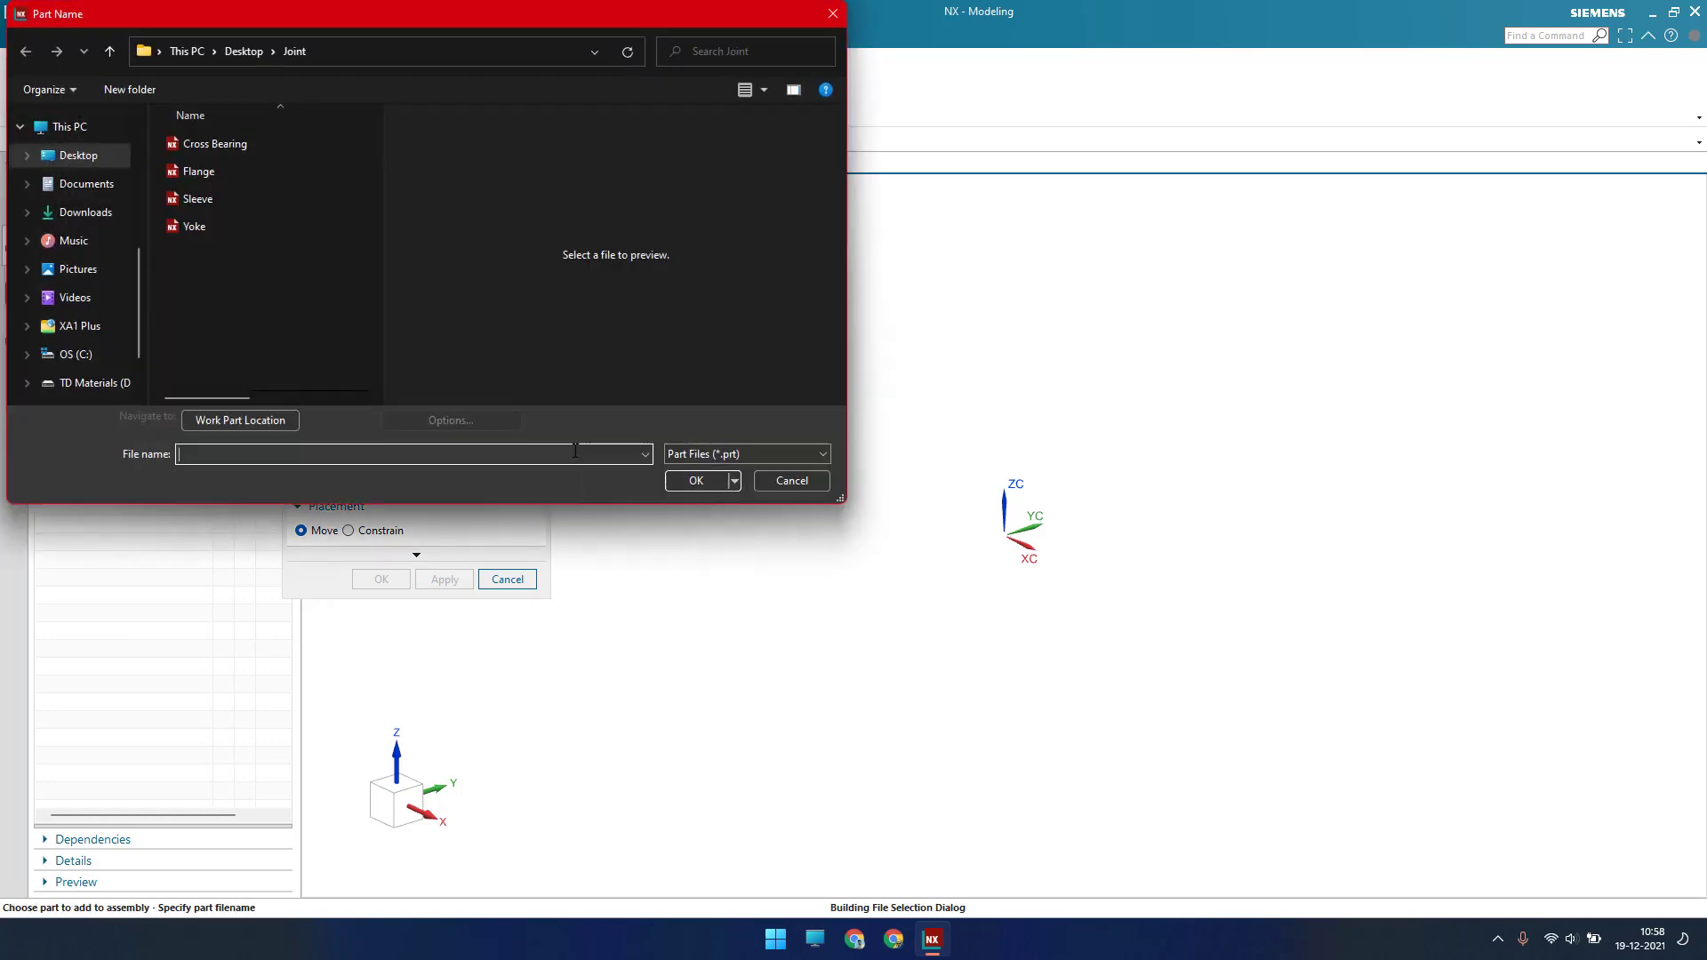
left_click_drag(405, 14, 787, 105)
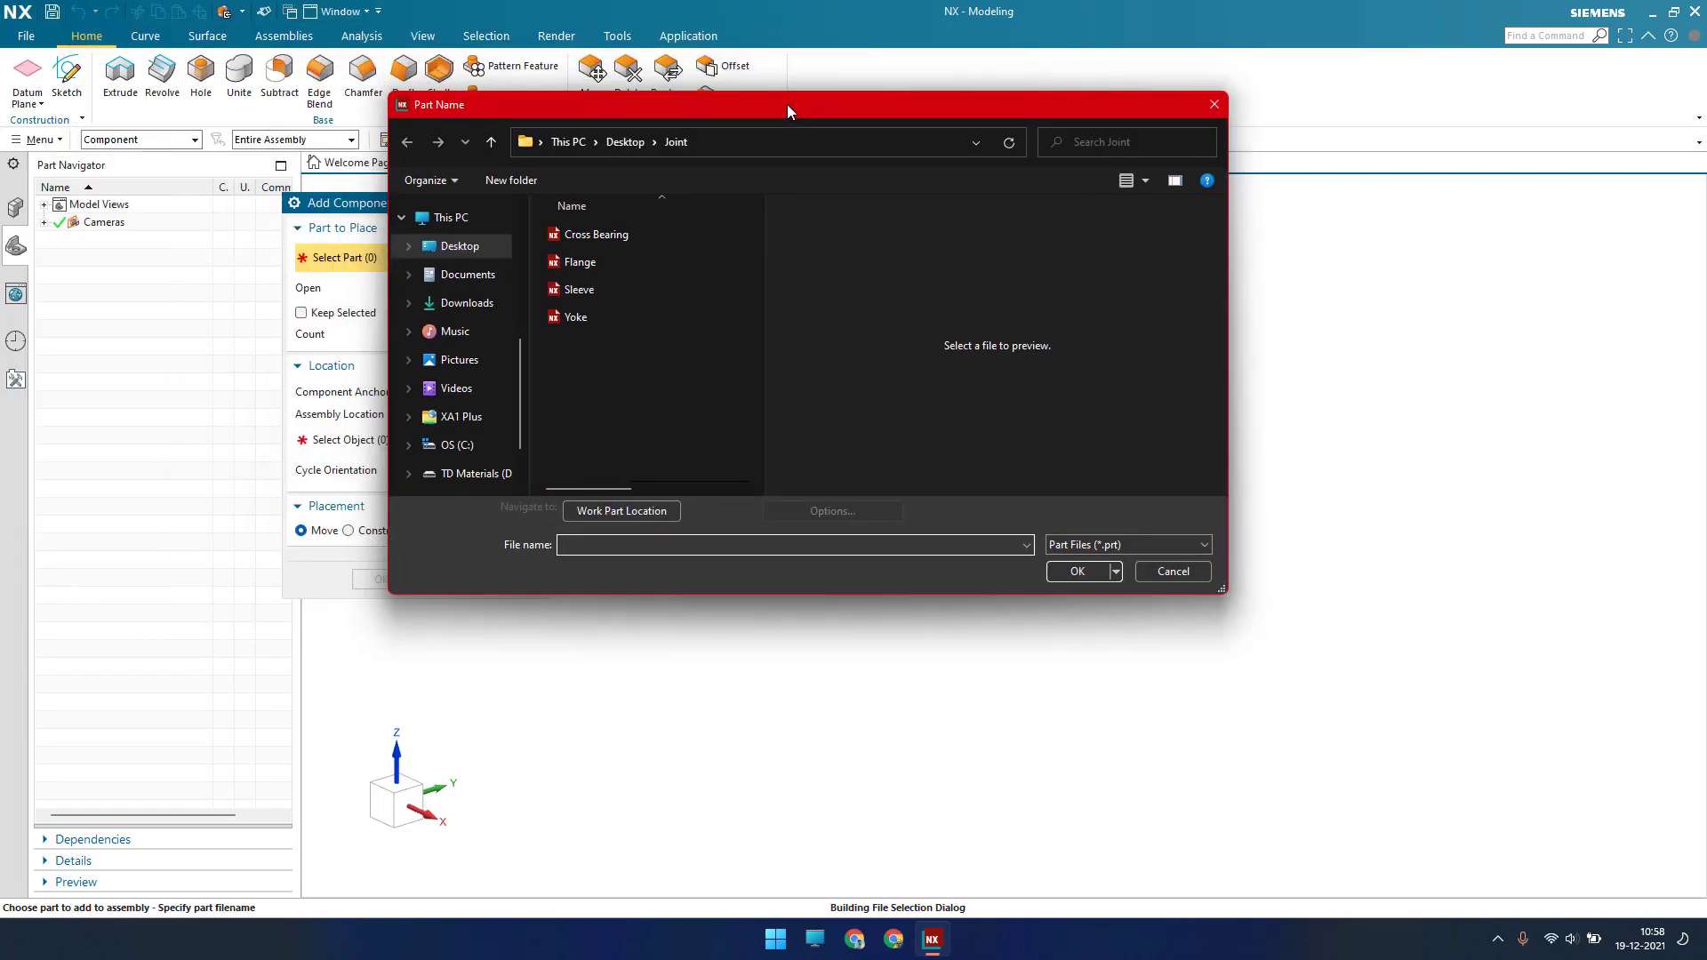
left_click_drag(629, 331, 541, 220)
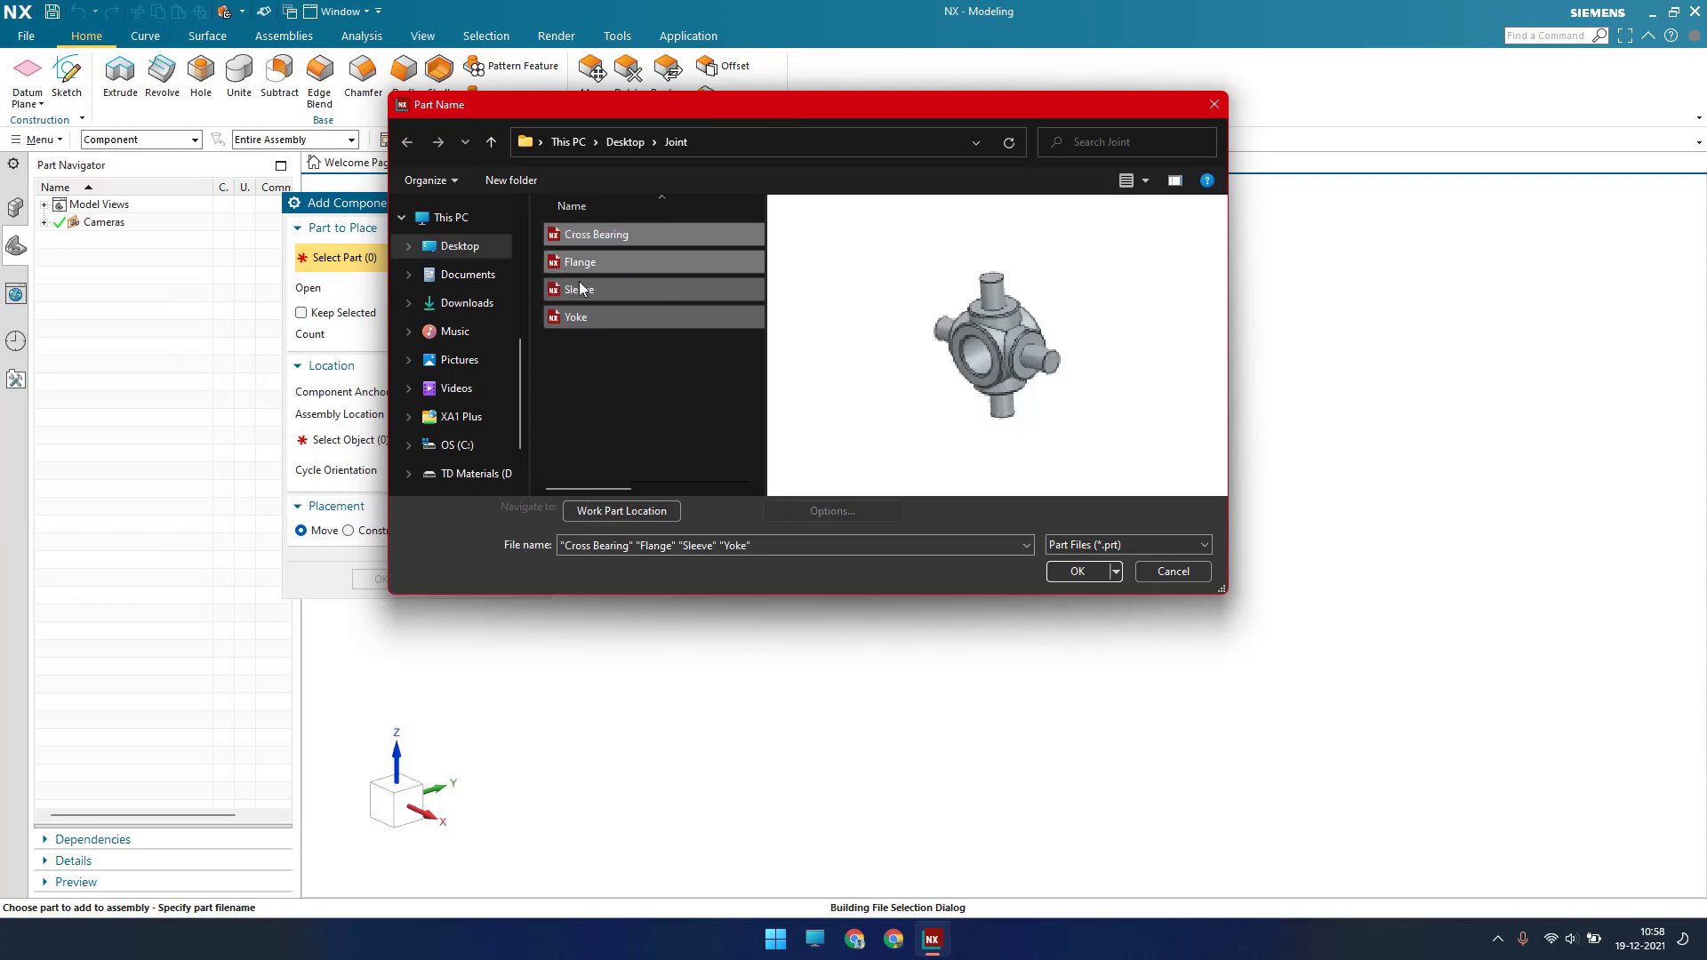
left_click(1076, 571)
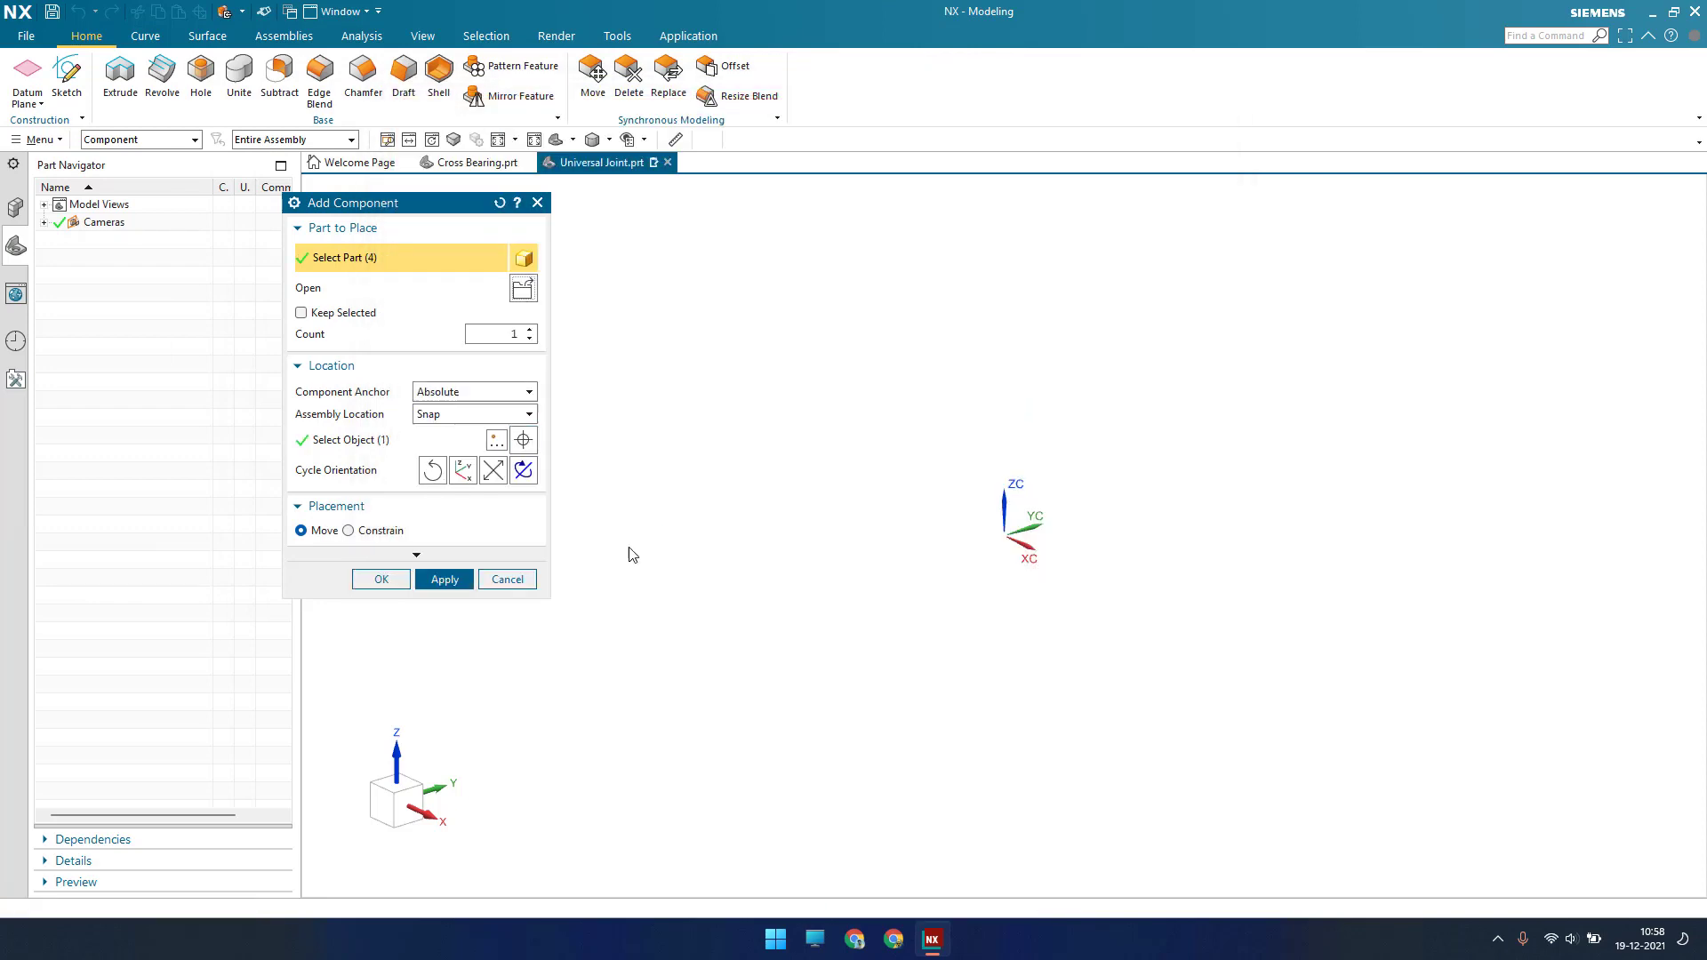
left_click(383, 628)
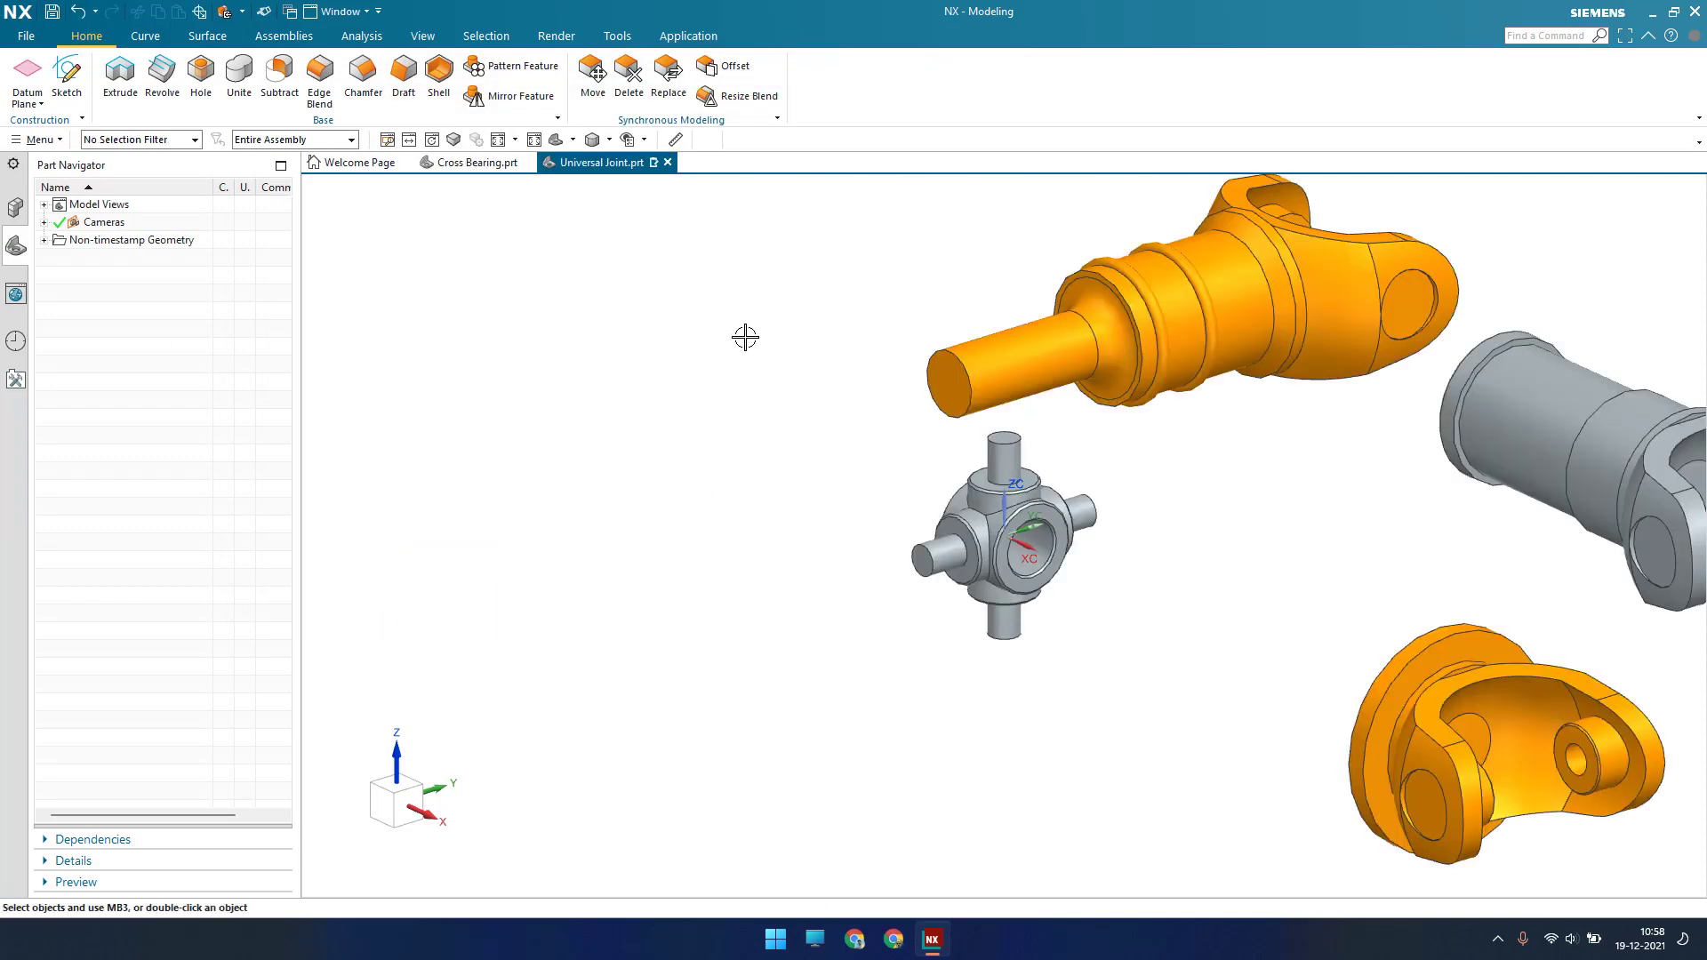
key("ctrl+f")
mouse_move(706, 523)
middle_mouse_down()
mouse_move(675, 528)
mouse_move(729, 533)
mouse_move(714, 538)
middle_mouse_up()
scroll(714, 539, "down", 3)
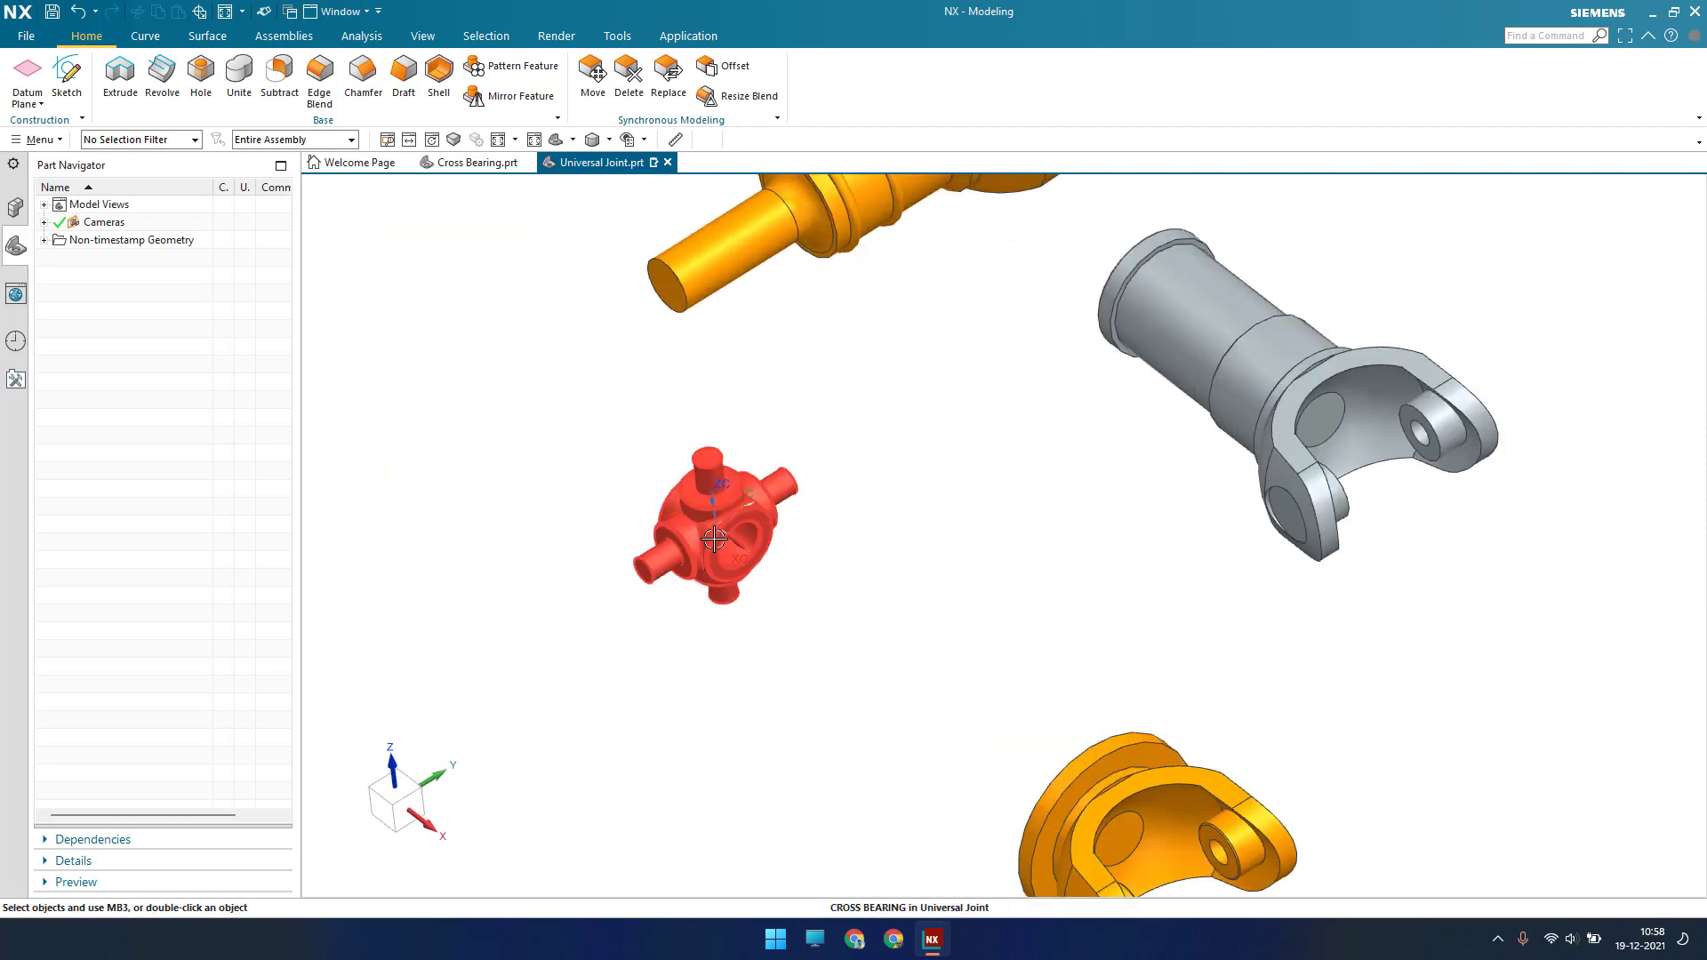
Open the Sleeve component from the assembly in its own window
scroll(714, 538, "up", 3)
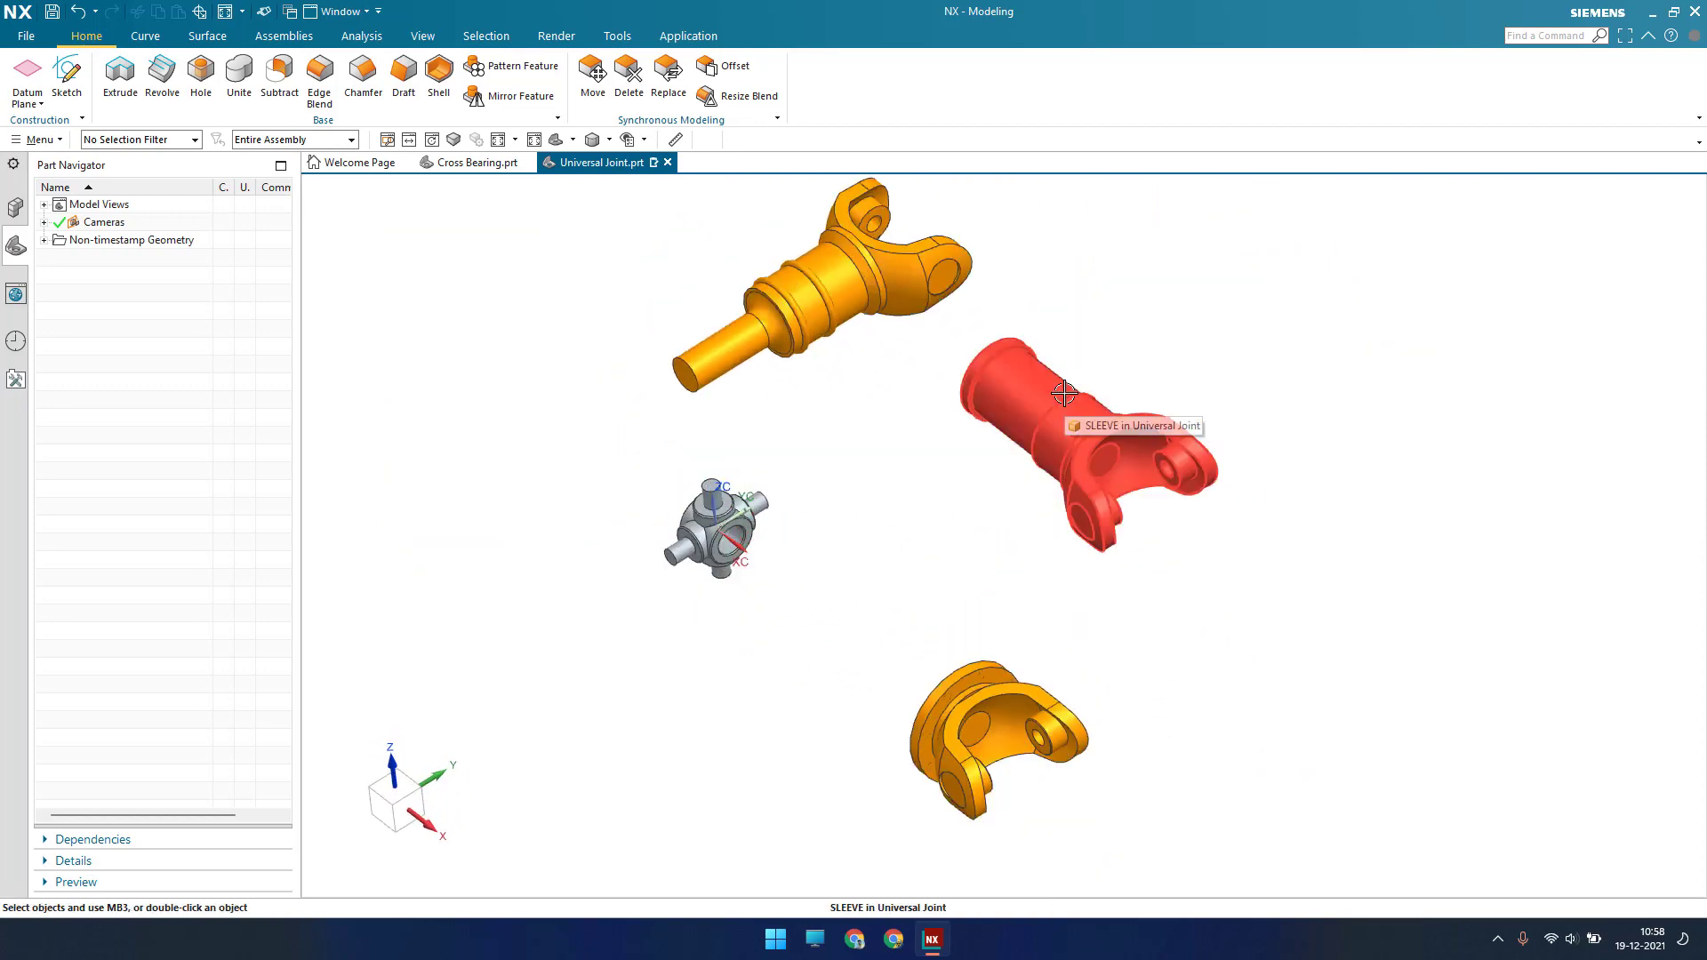
left_click(17, 207)
left_click(113, 293)
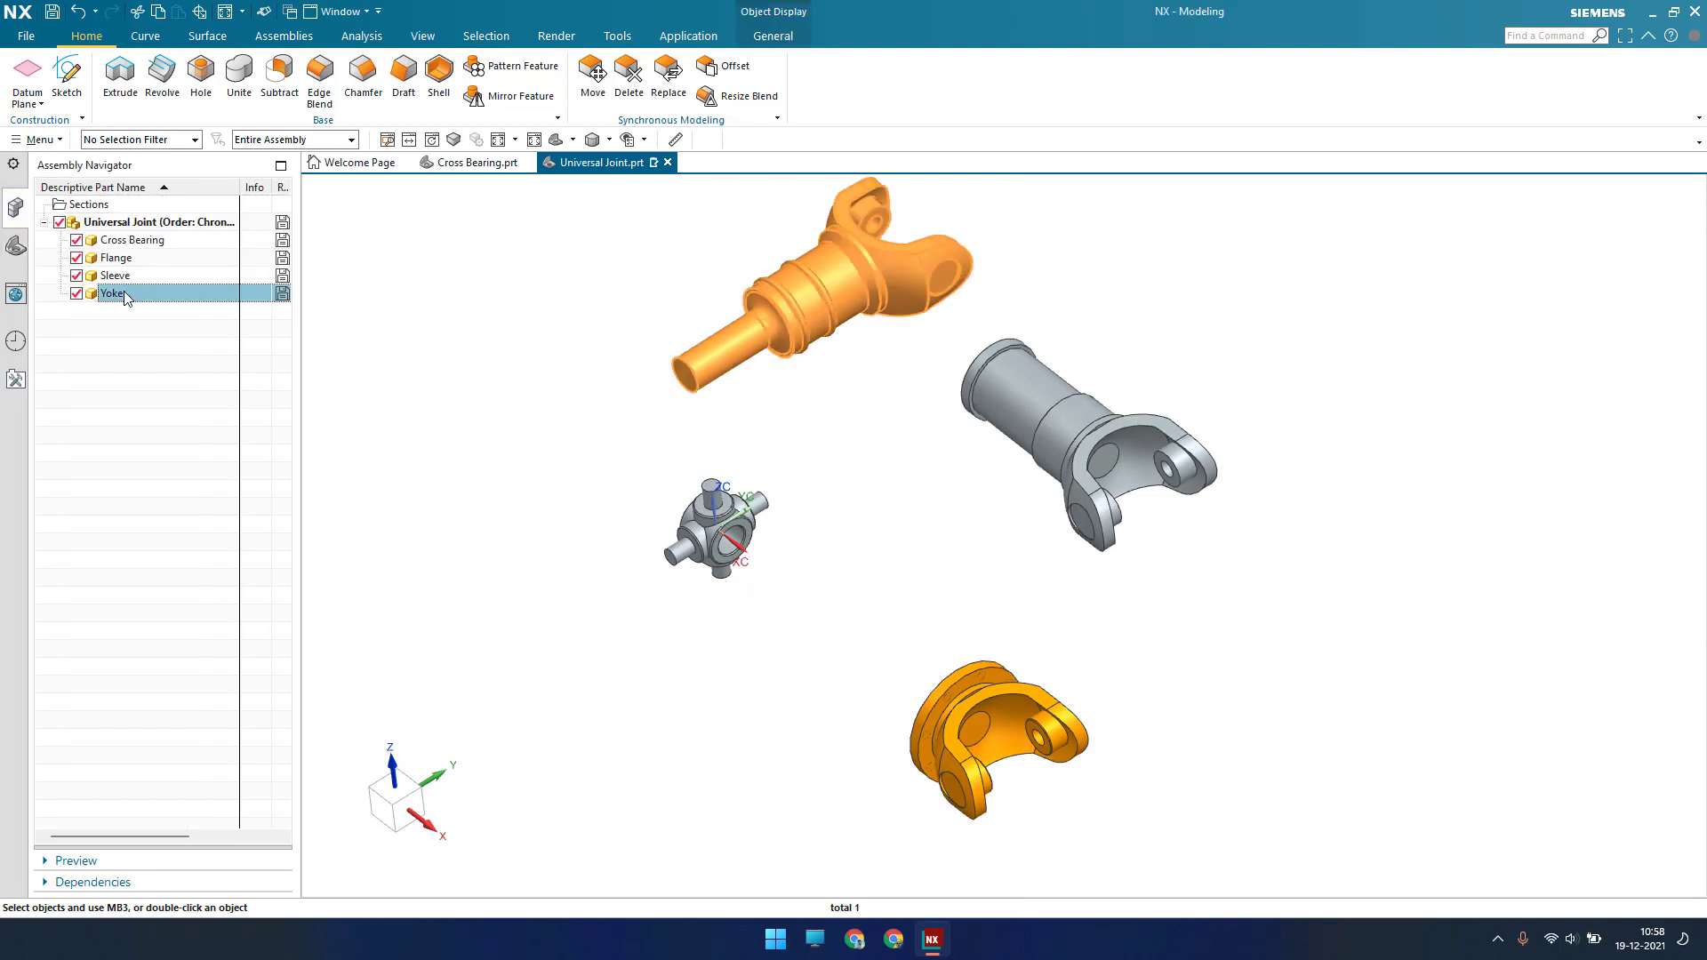
left_click(120, 276)
right_click(123, 276)
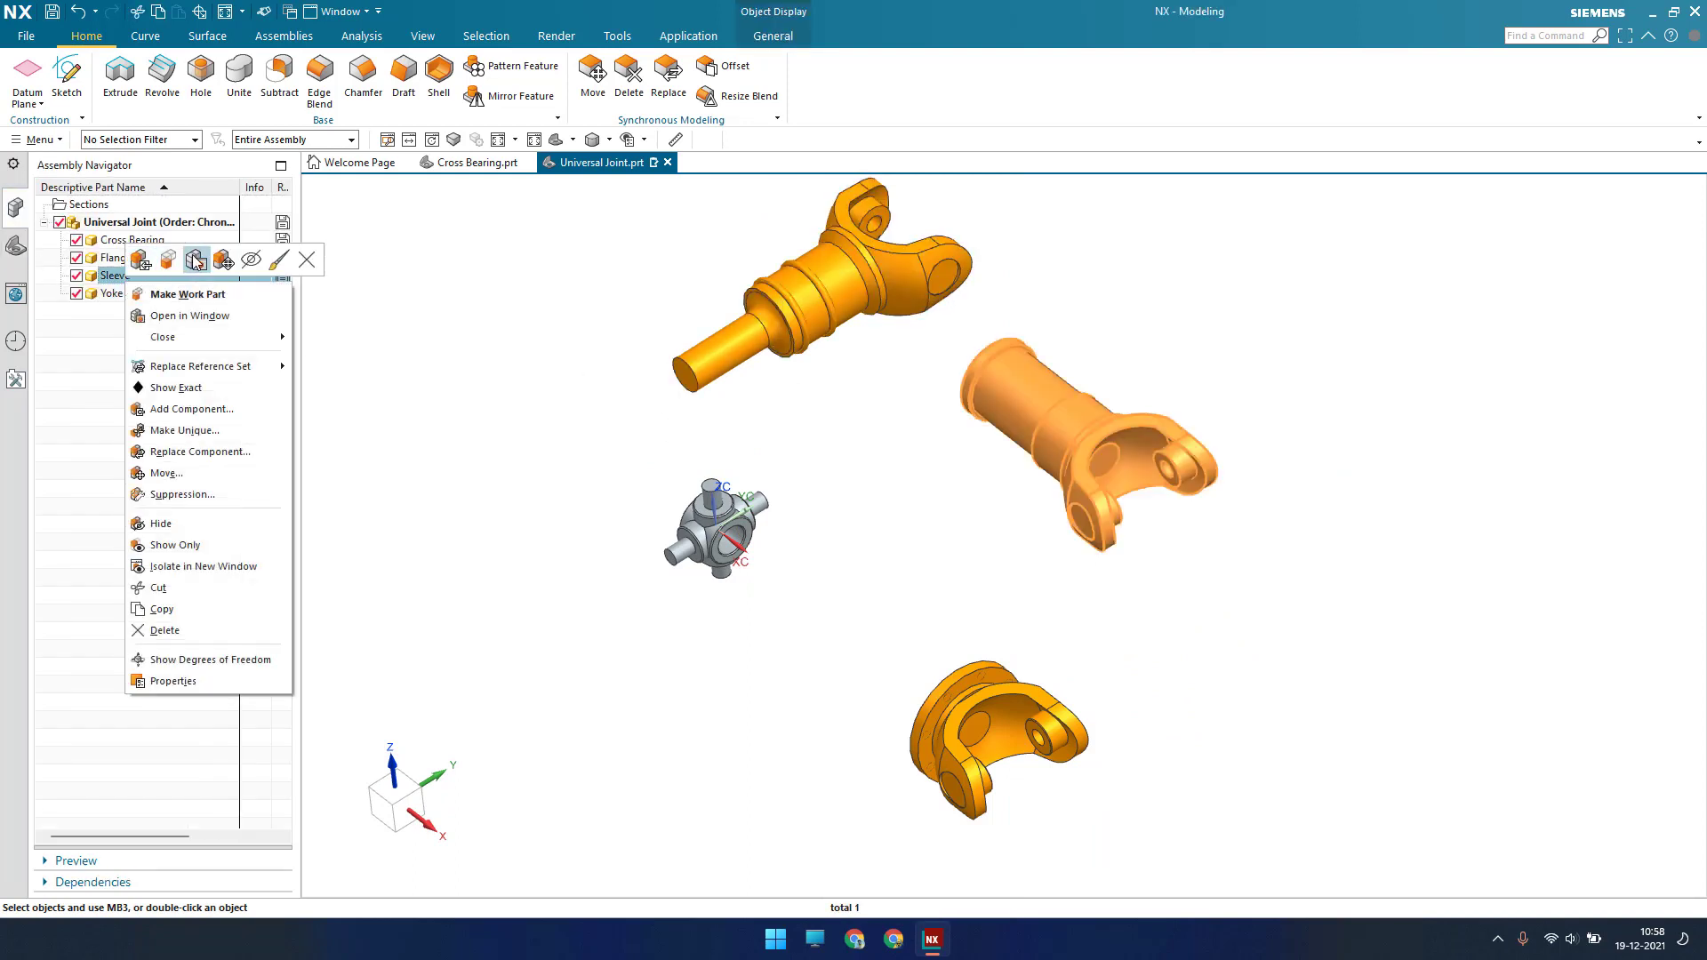
left_click(218, 298)
Change the display color of the Sleeve's solid body to orange and save the part
left_click(843, 449)
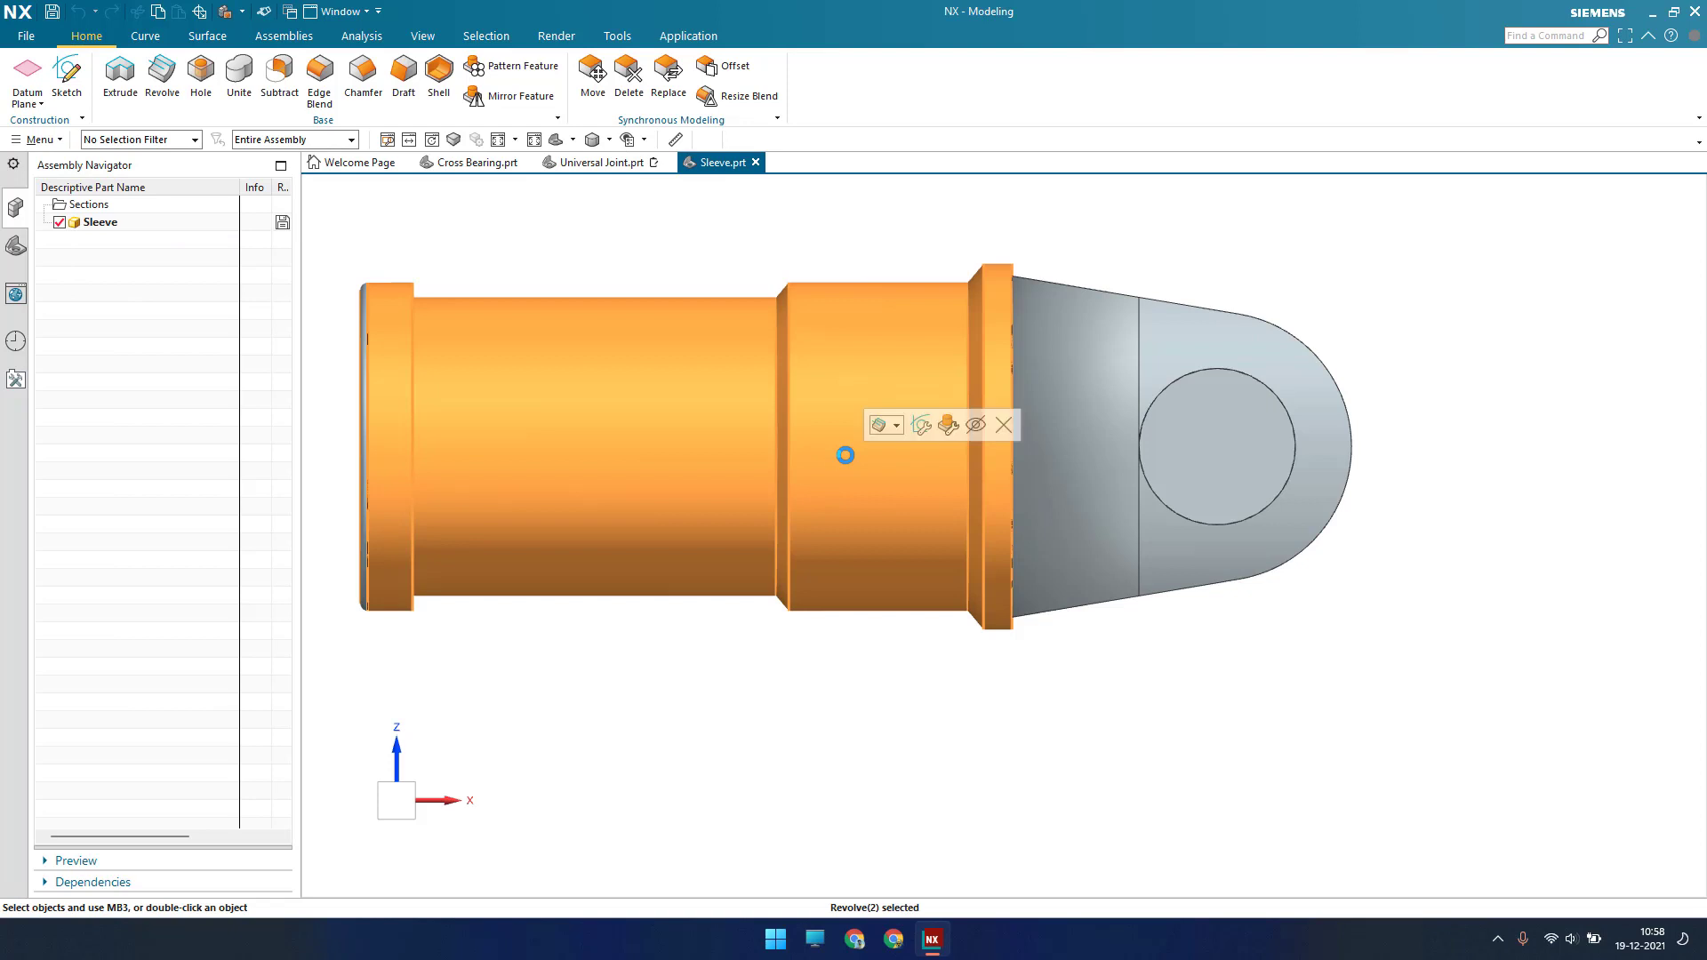
left_click(503, 303)
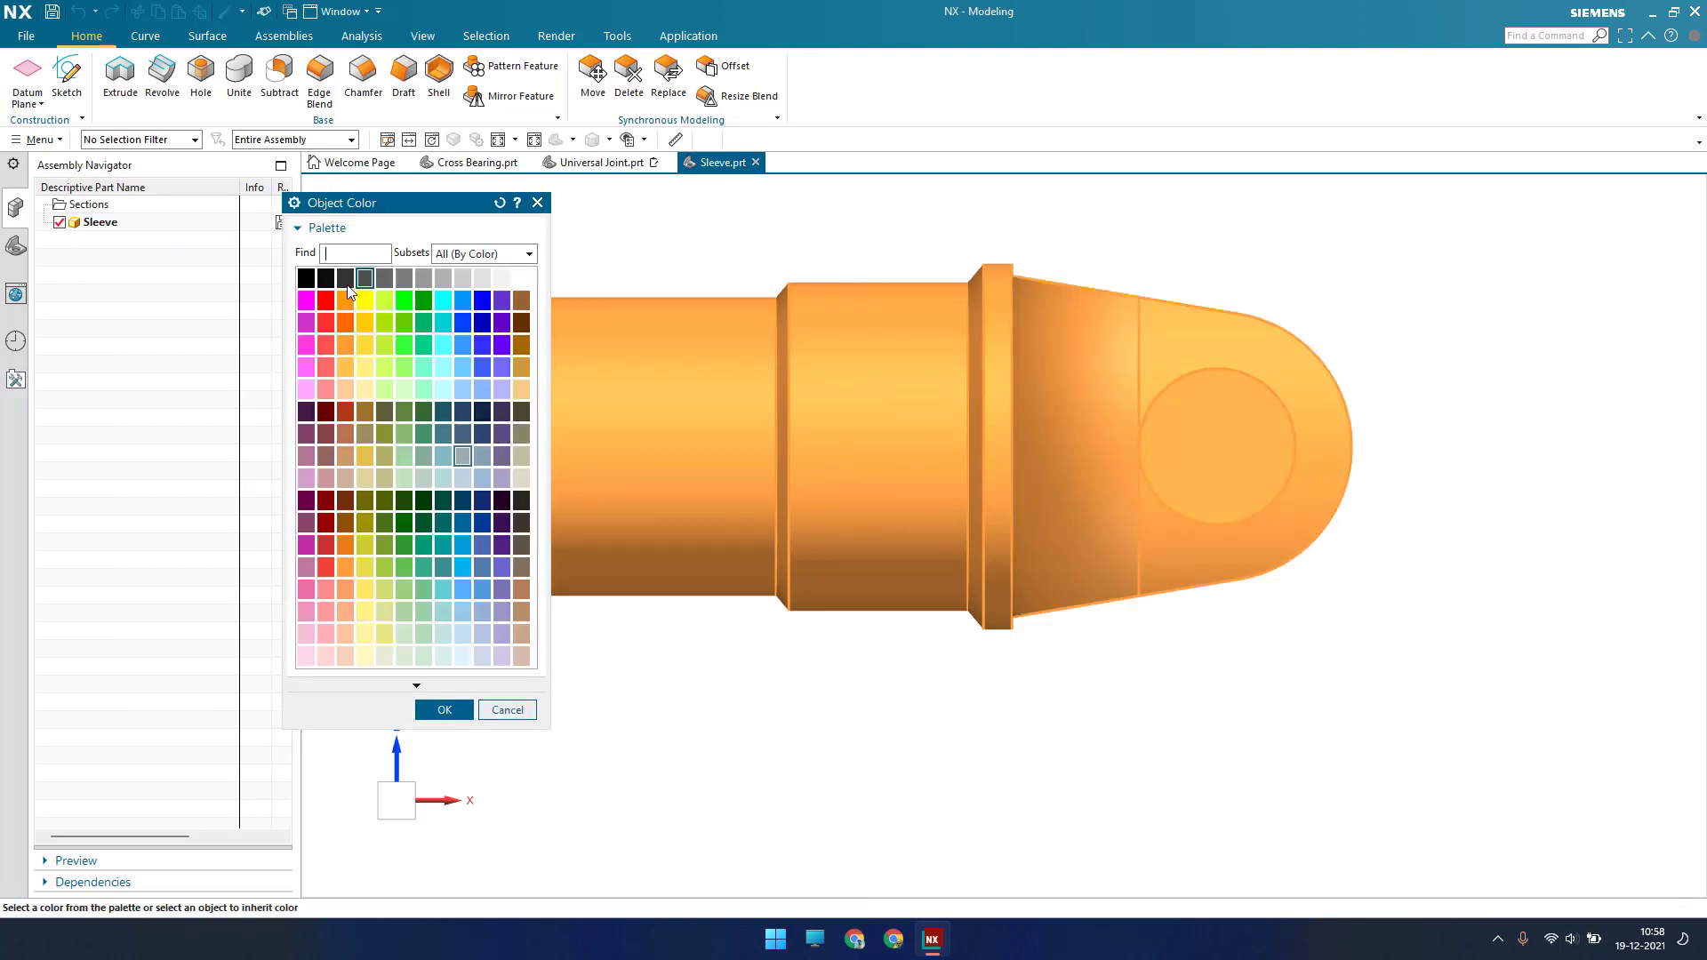
left_click(345, 300)
left_click(444, 710)
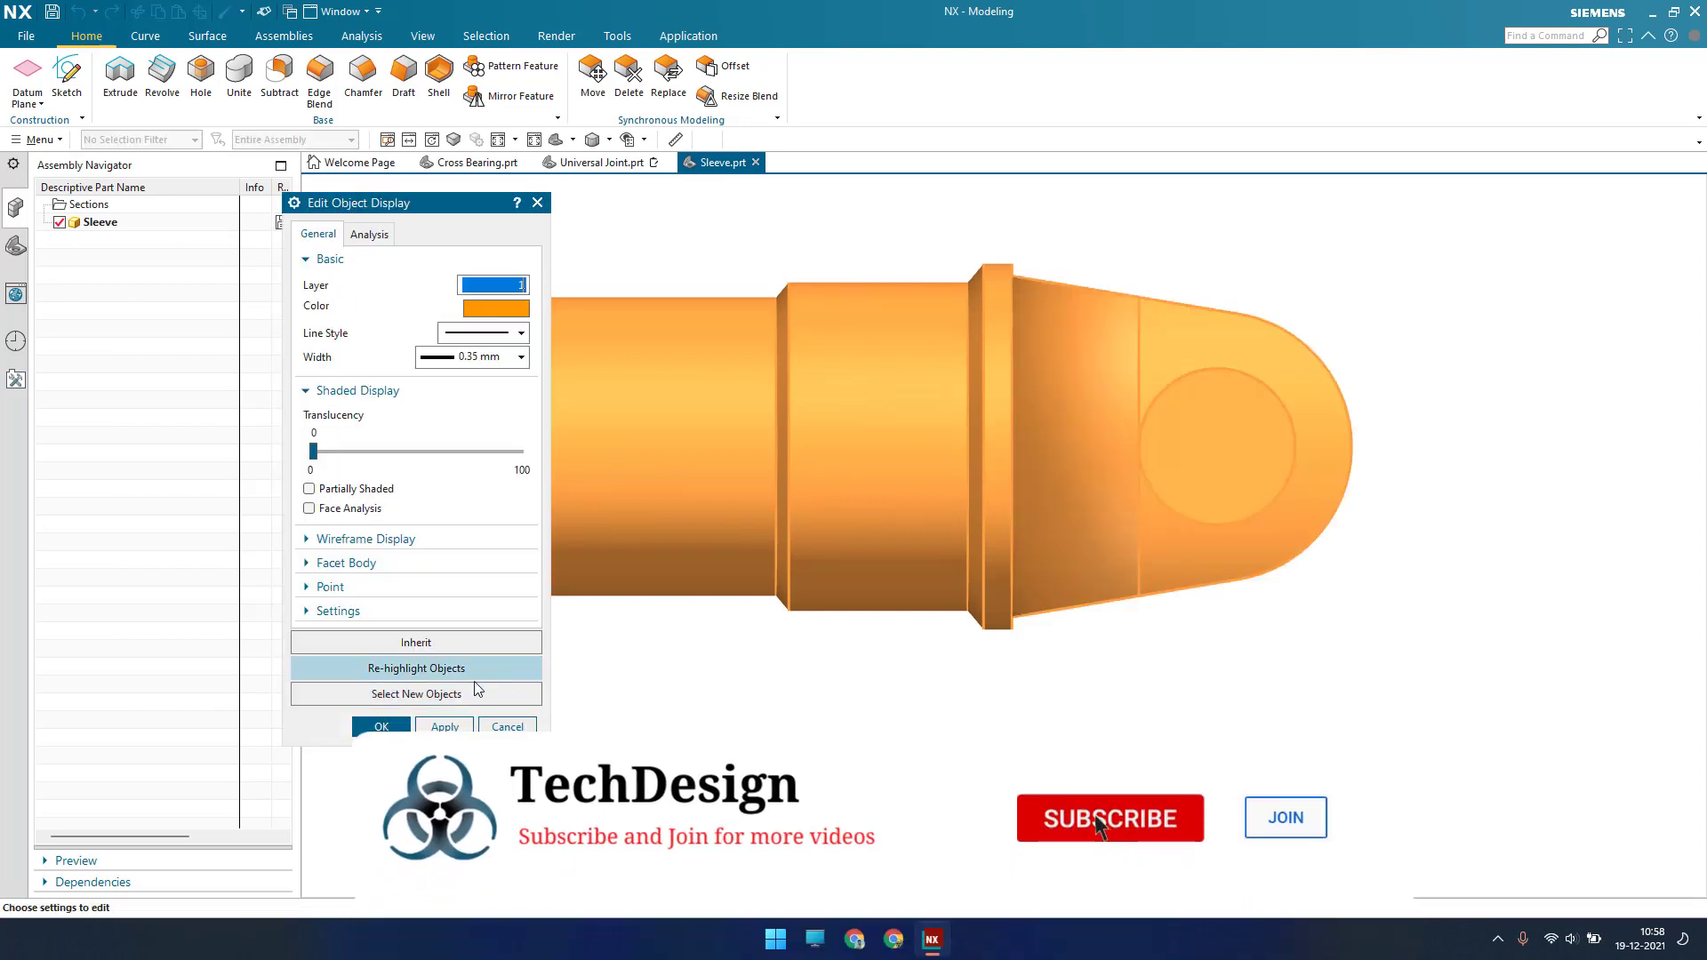
left_click(381, 726)
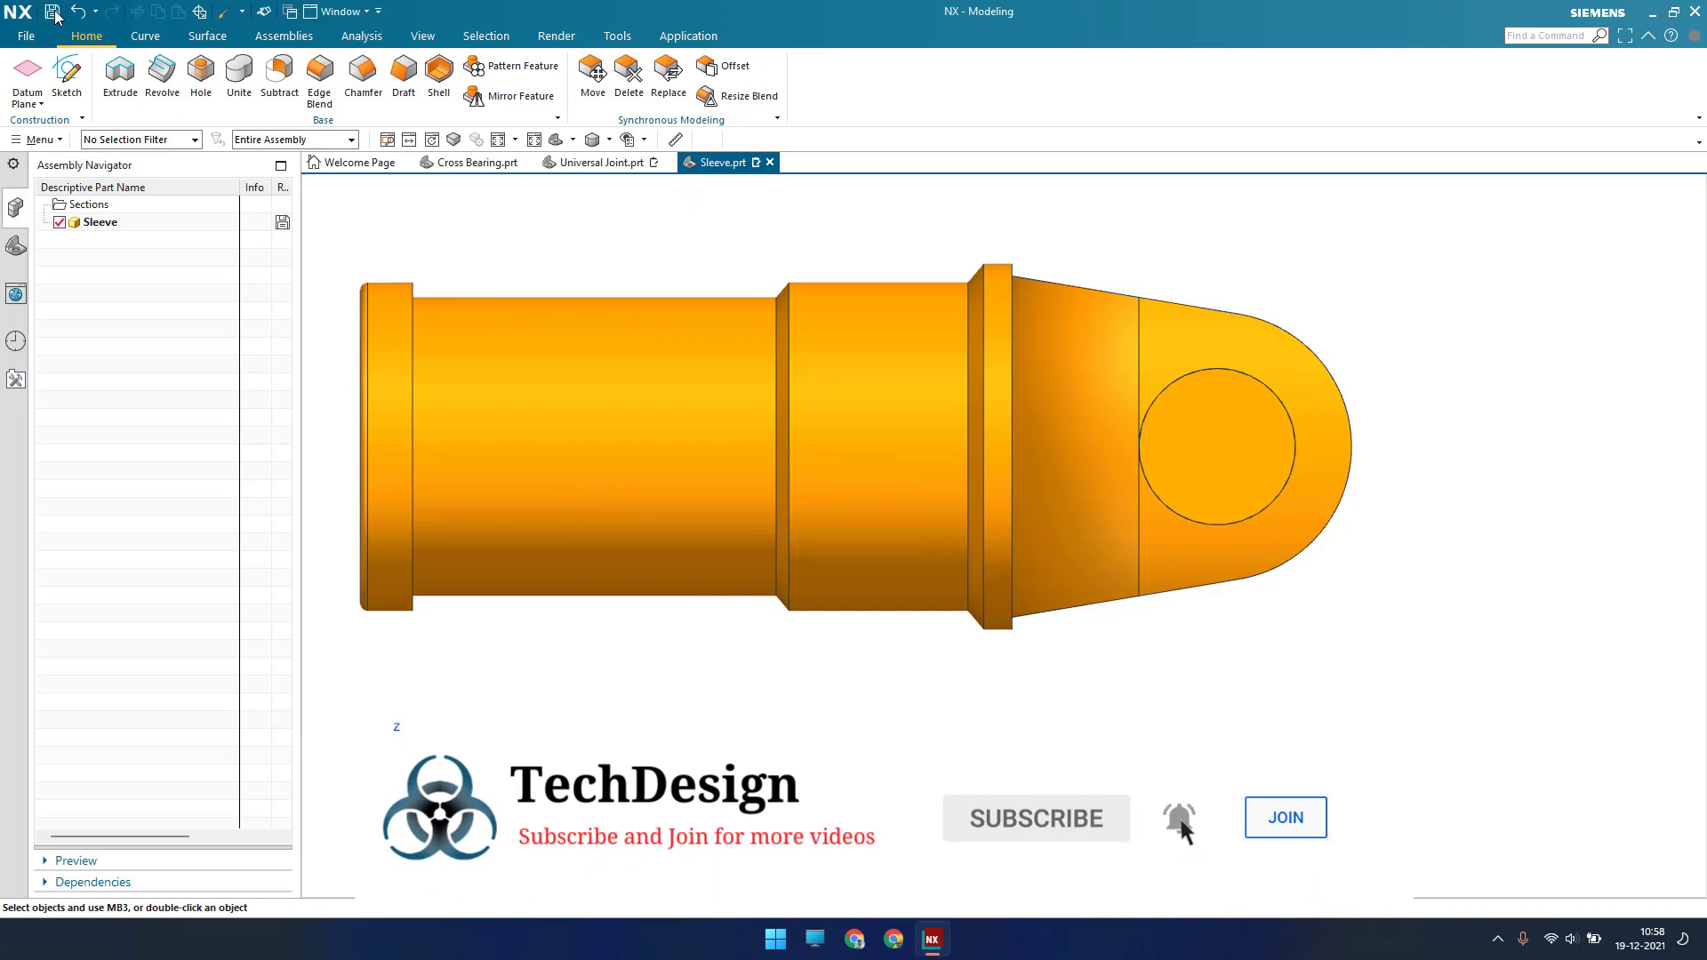
Return to the Universal Joint assembly and change the Cross Bearing's display color to orange
left_click(602, 162)
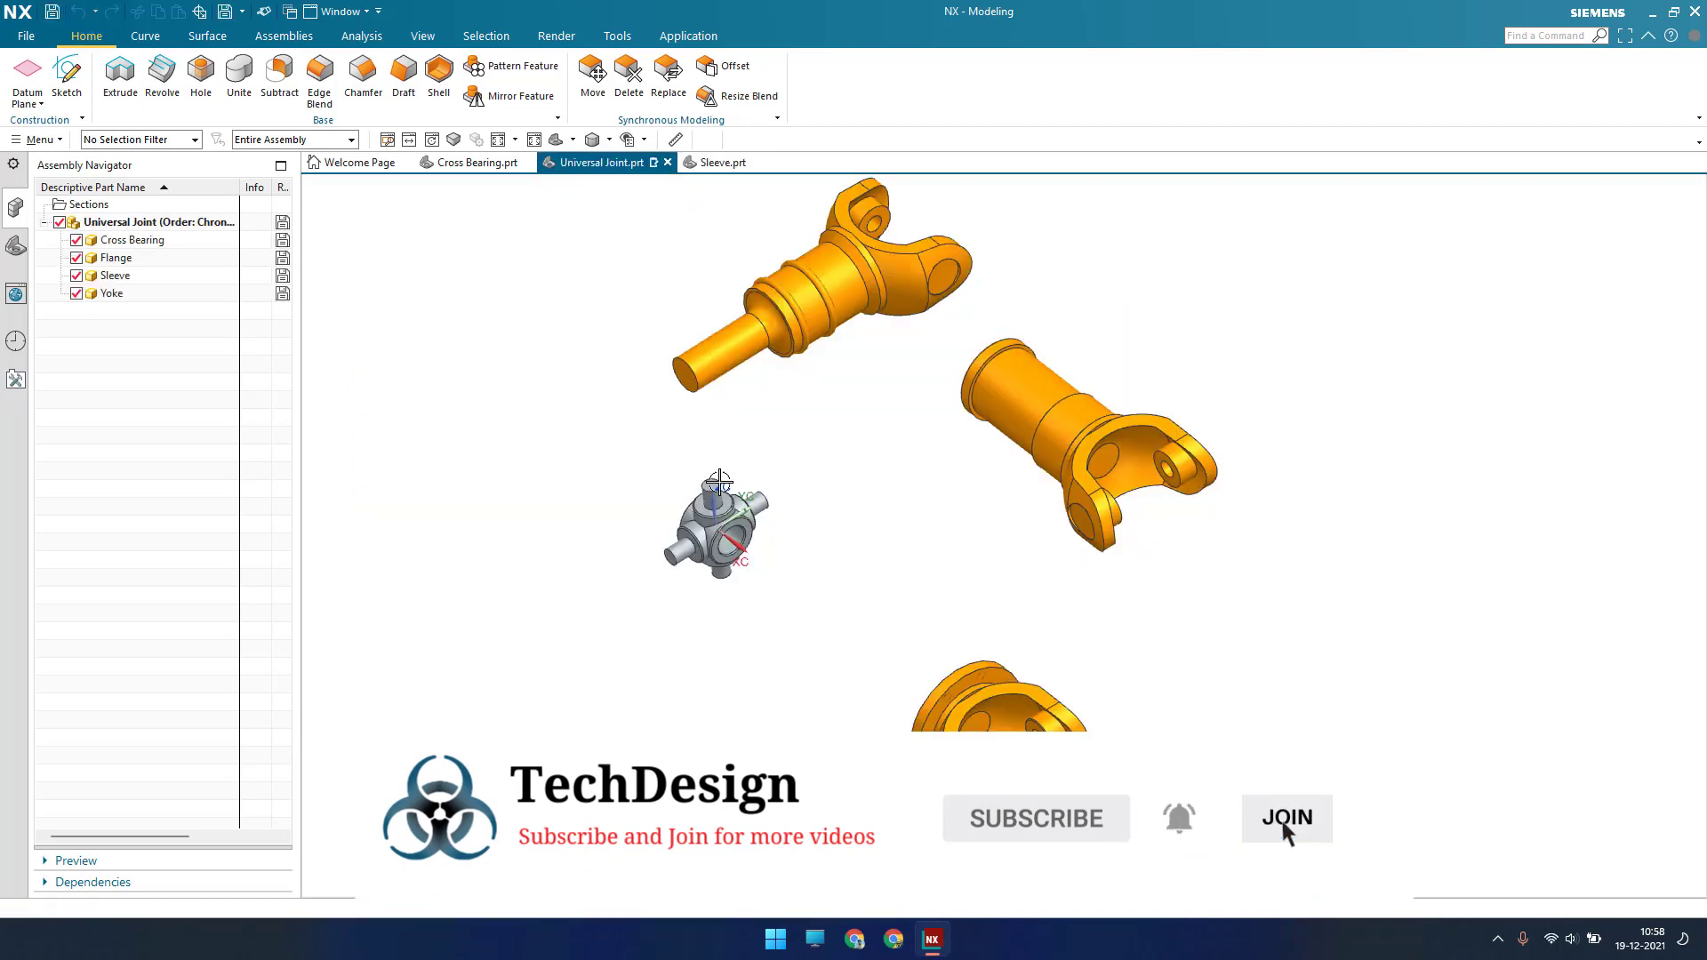
left_click(722, 525)
key("ctrl+j")
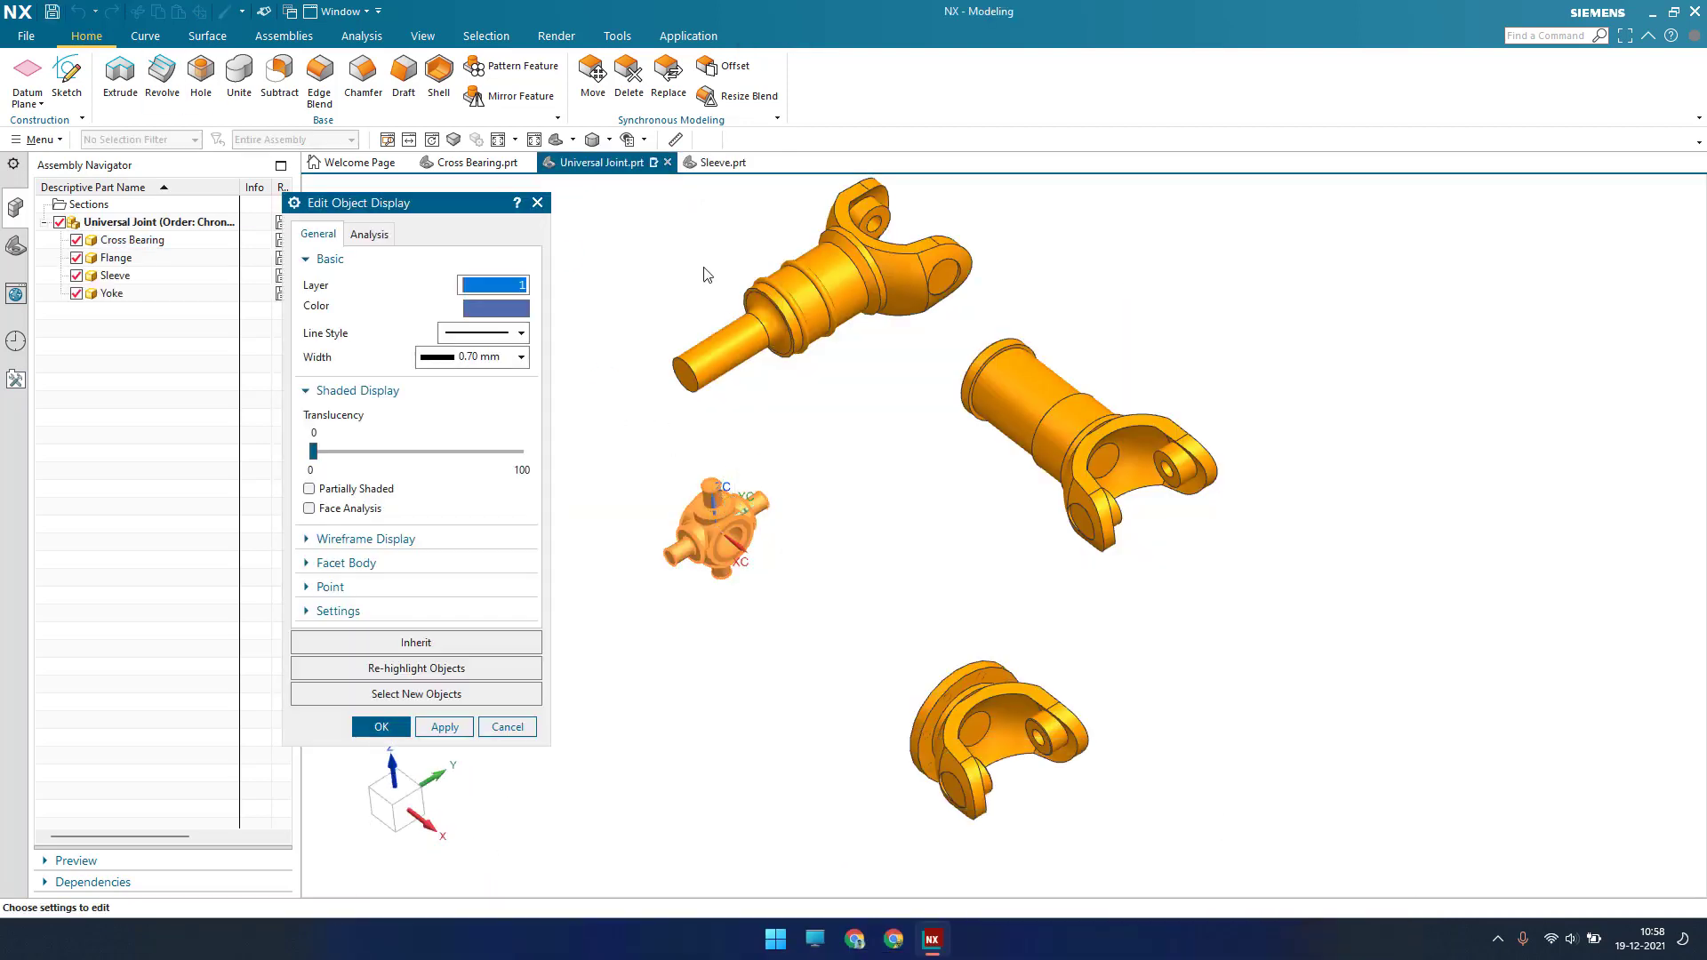
left_click(507, 309)
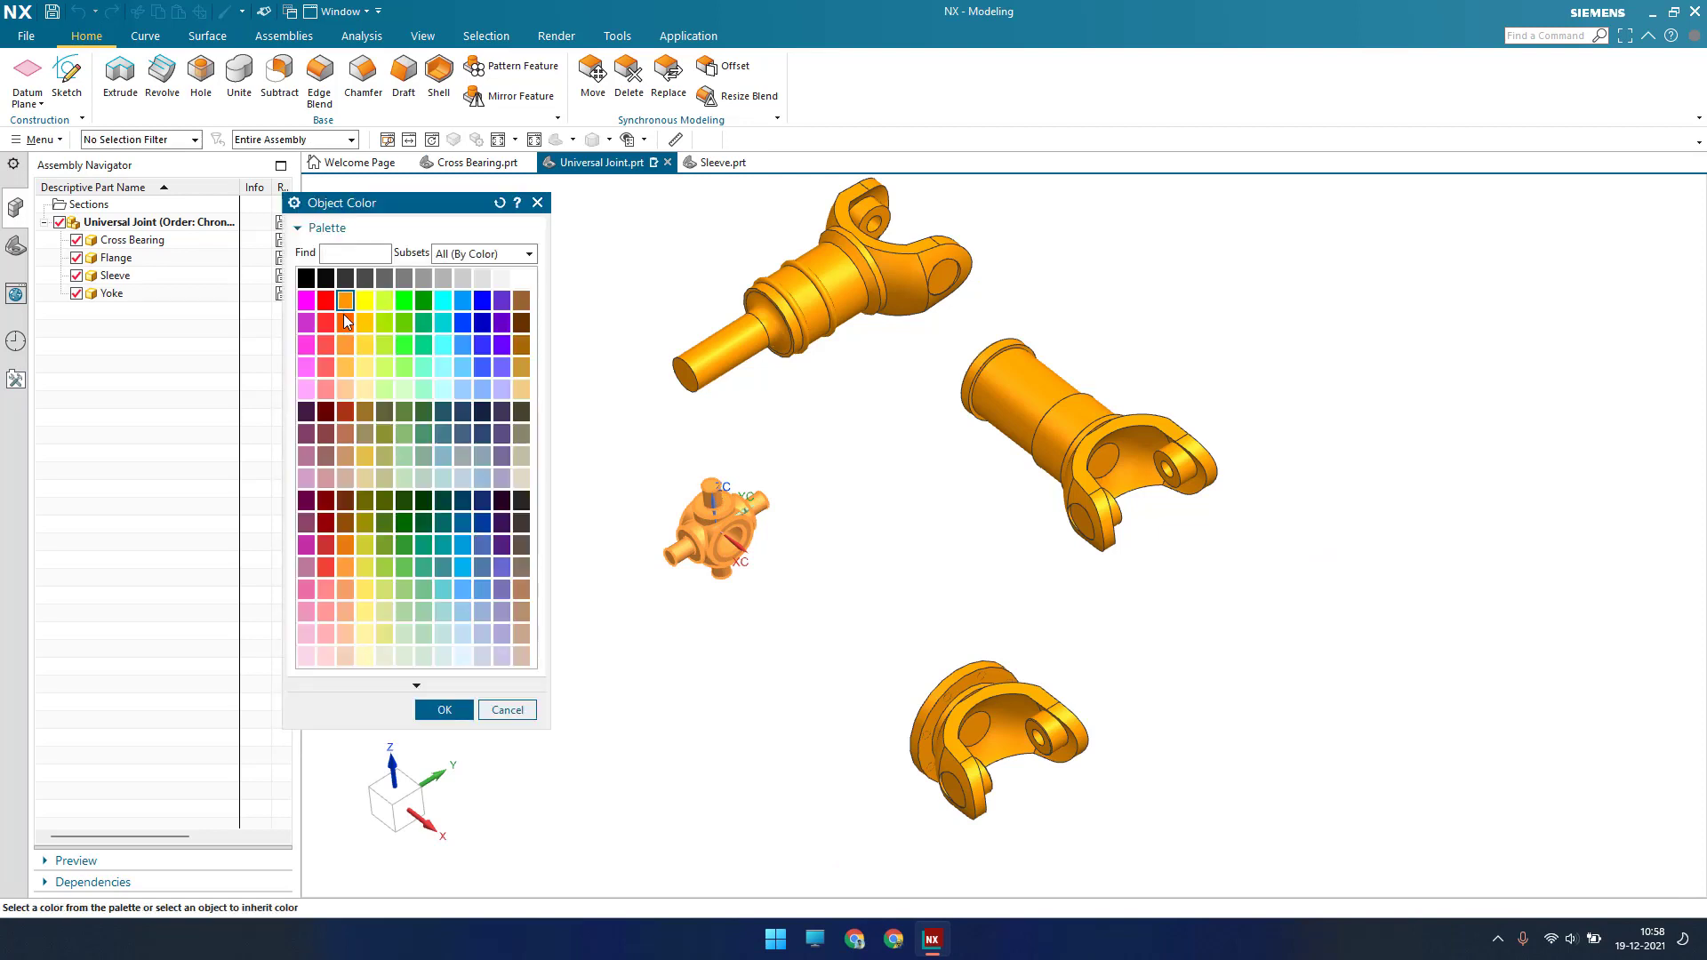
left_click(444, 709)
left_click(439, 724)
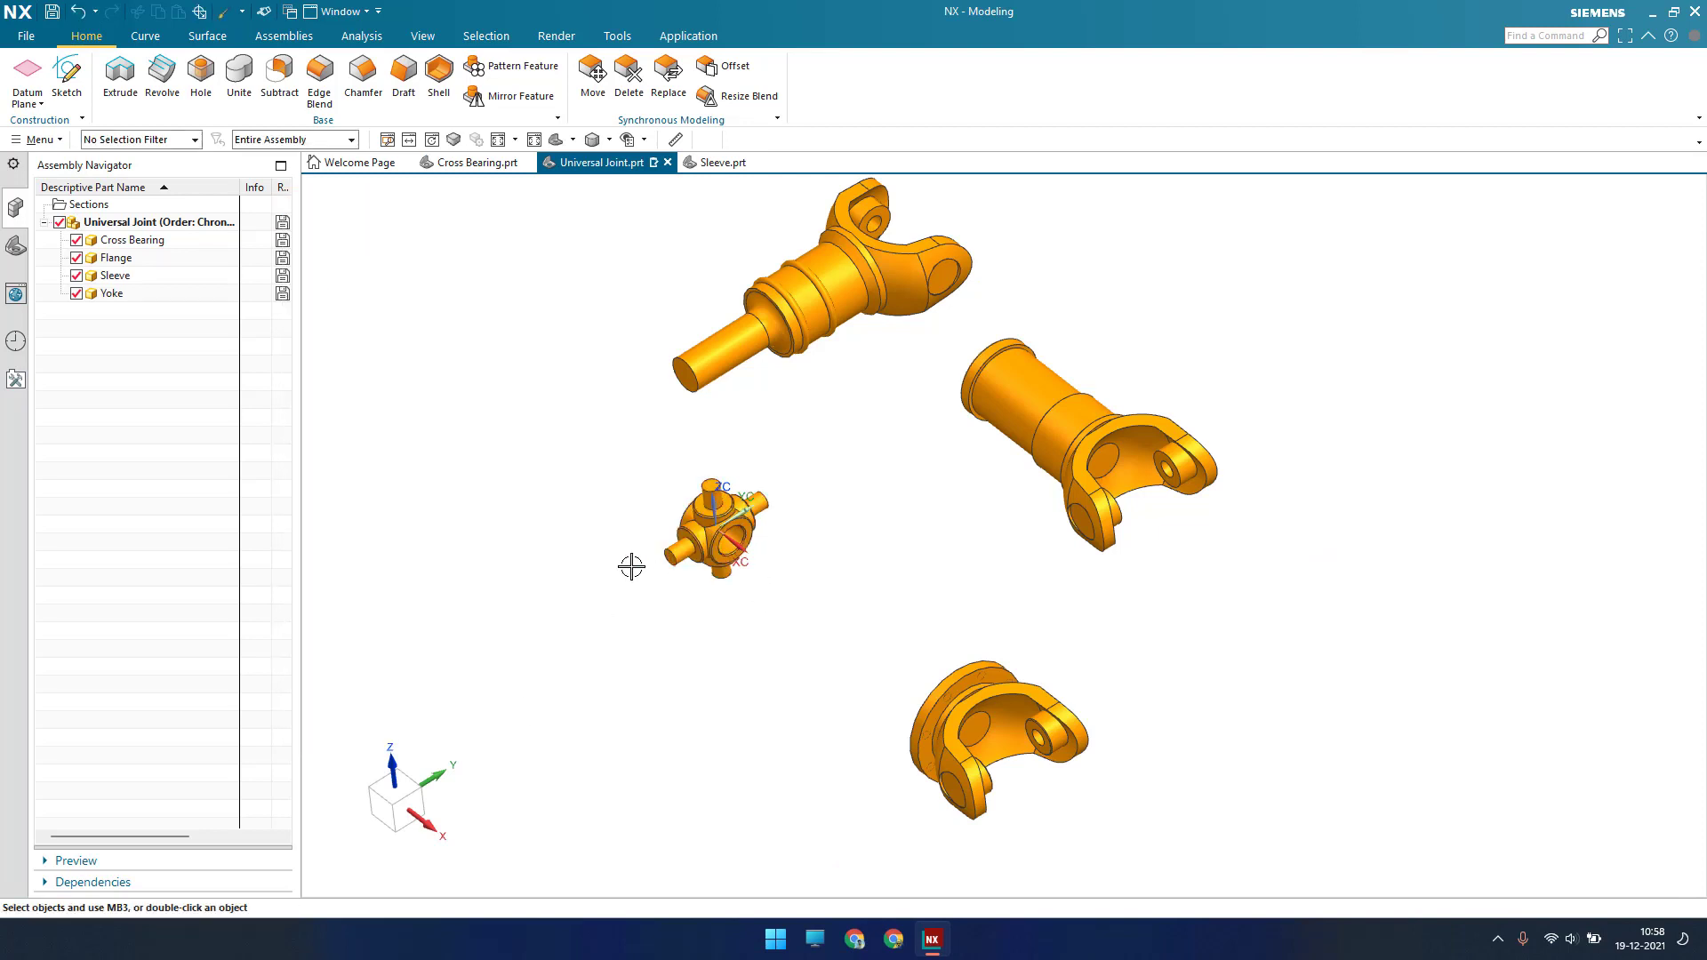
Widen the component tree and add the Position column to it
middle_click_drag(443, 461, 518, 491, "shift")
mouse_move(679, 525)
middle_mouse_down()
mouse_move(728, 442)
mouse_move(751, 518)
mouse_move(697, 516)
middle_mouse_up()
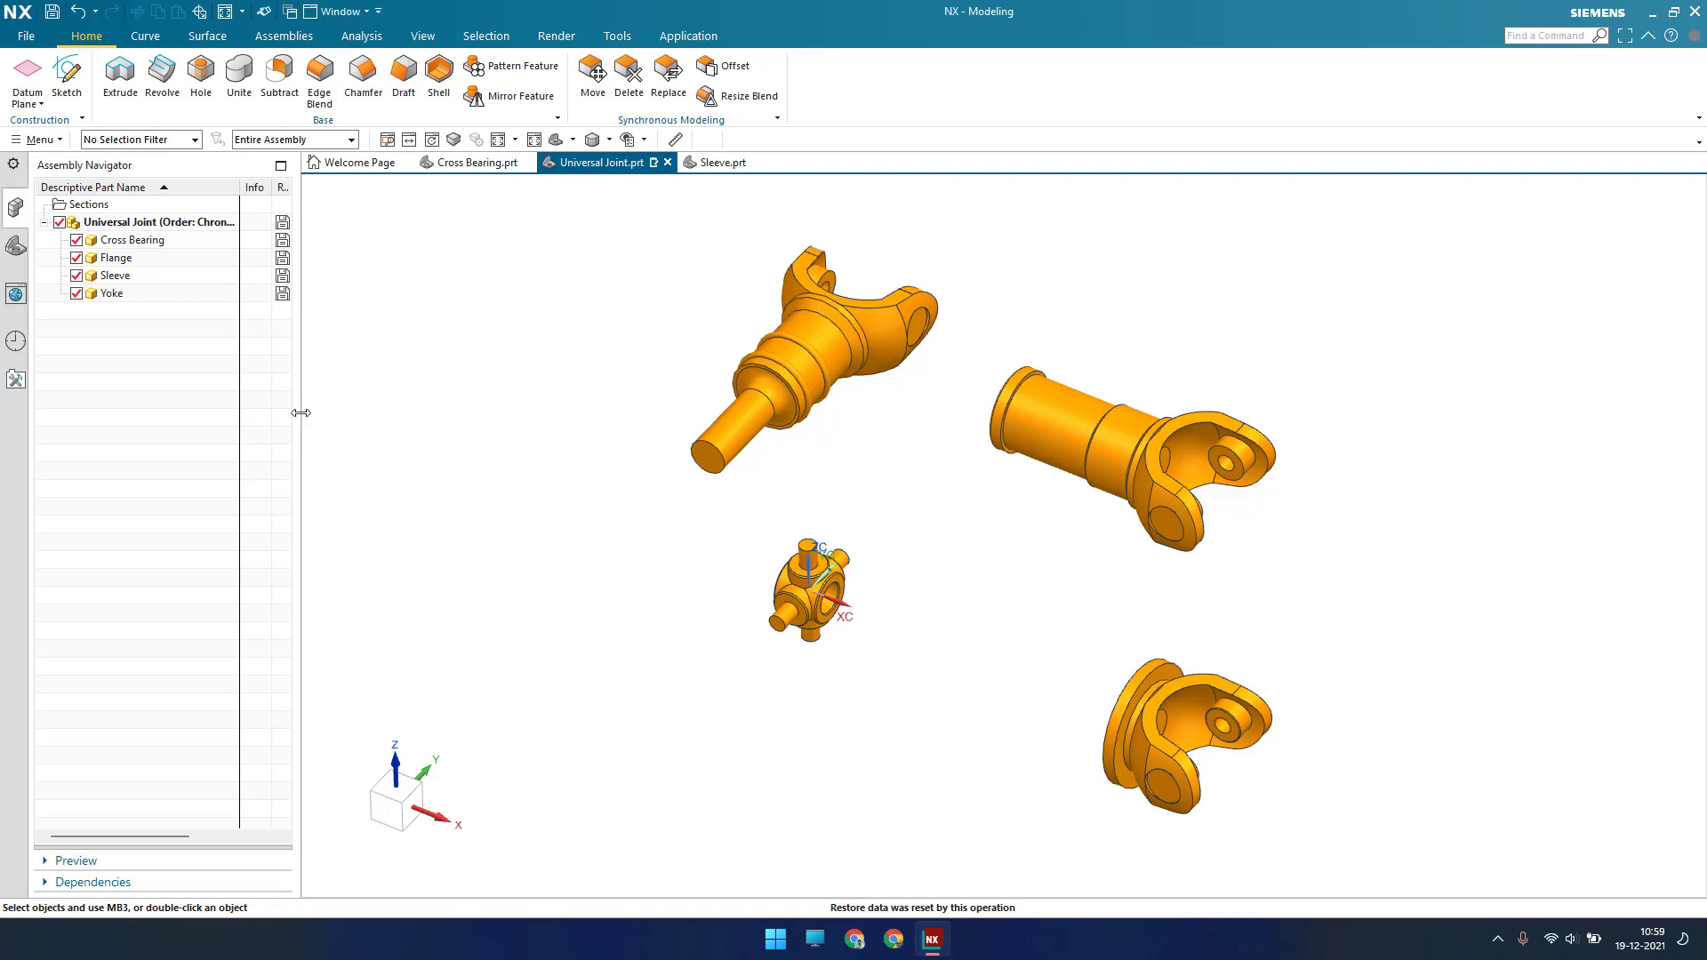
left_click_drag(300, 413, 489, 437)
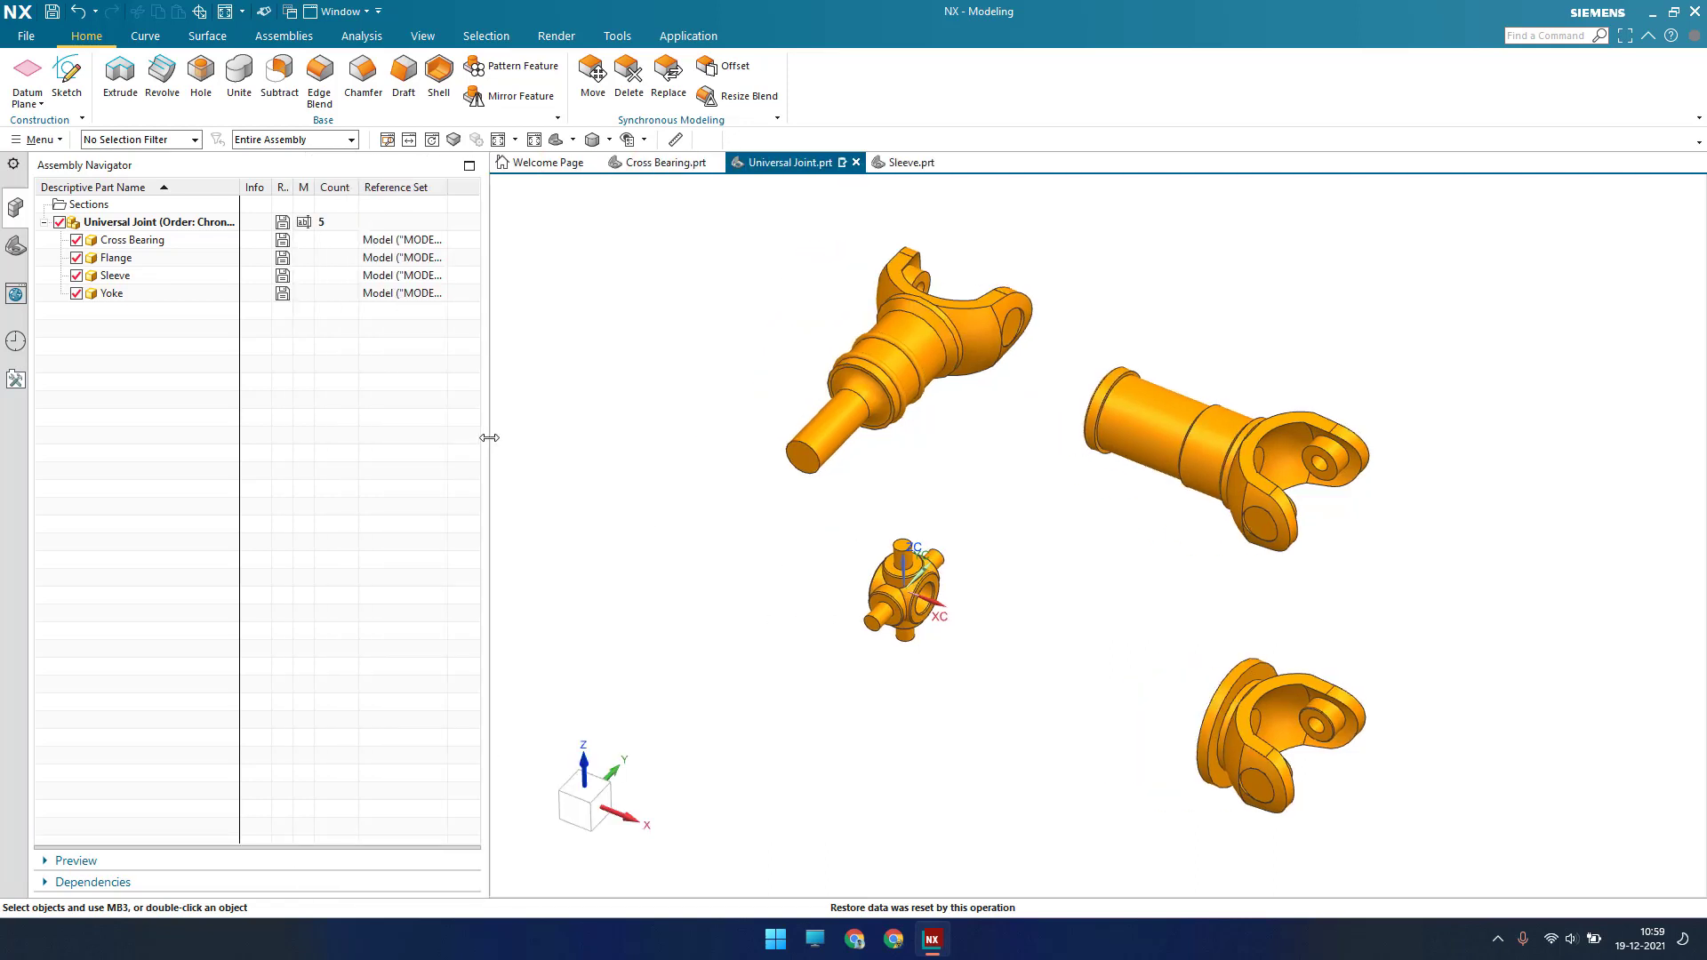
right_click(354, 185)
mouse_move(407, 695)
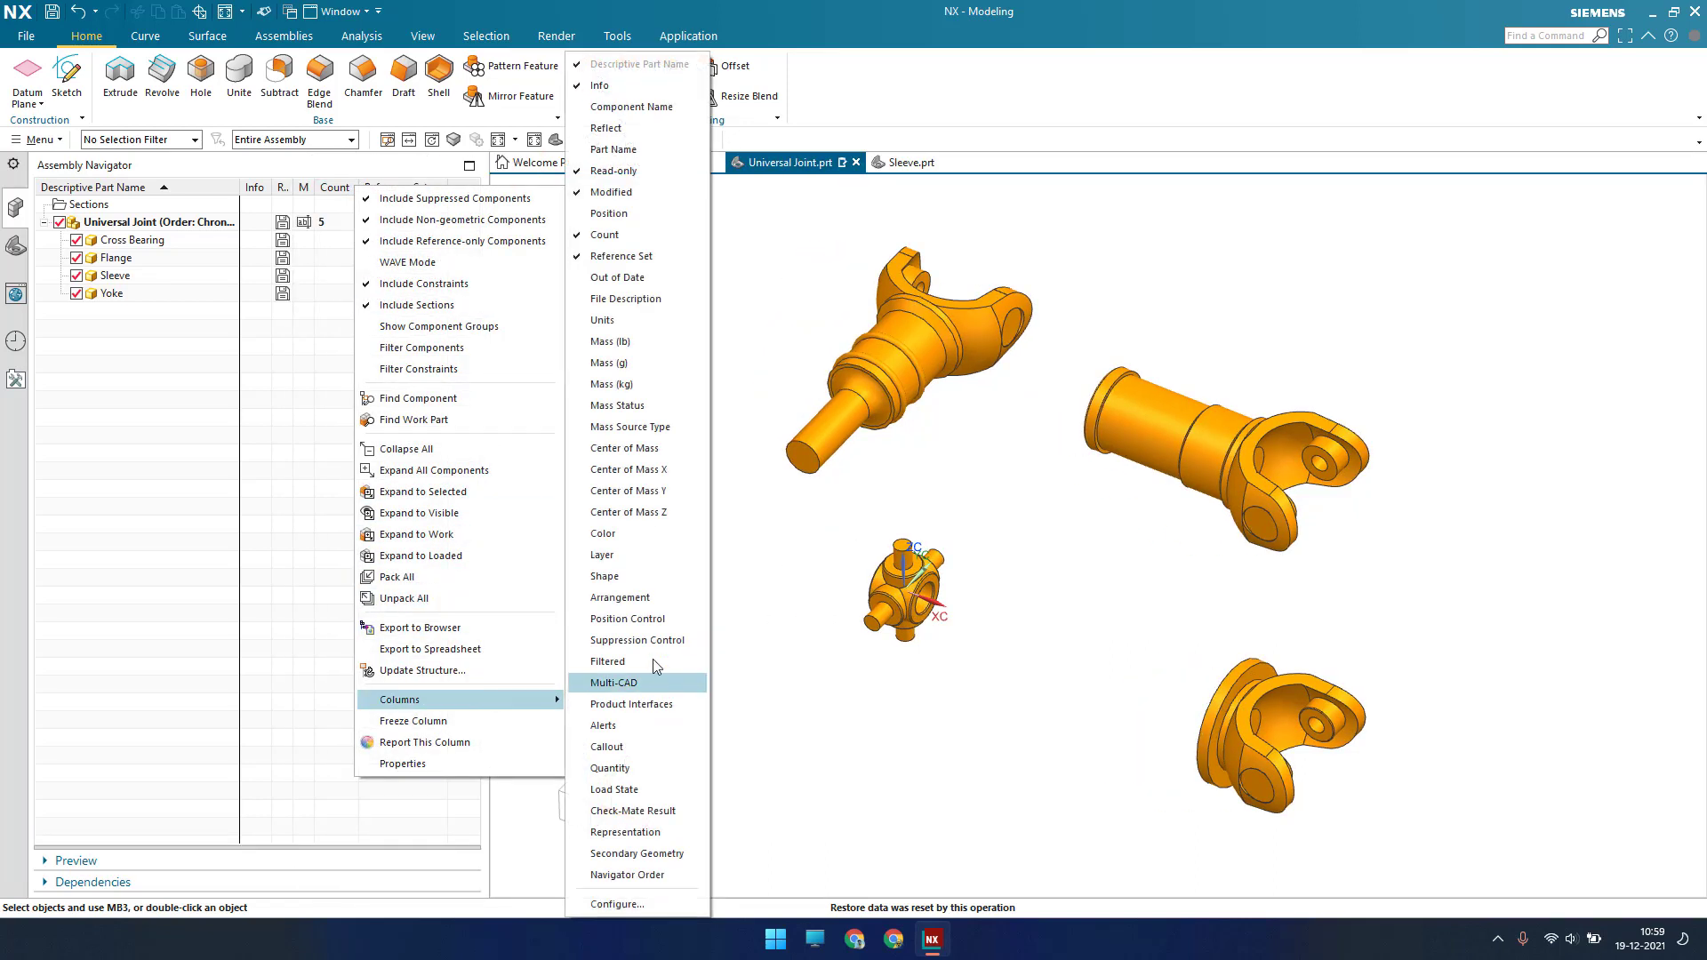
left_click(632, 219)
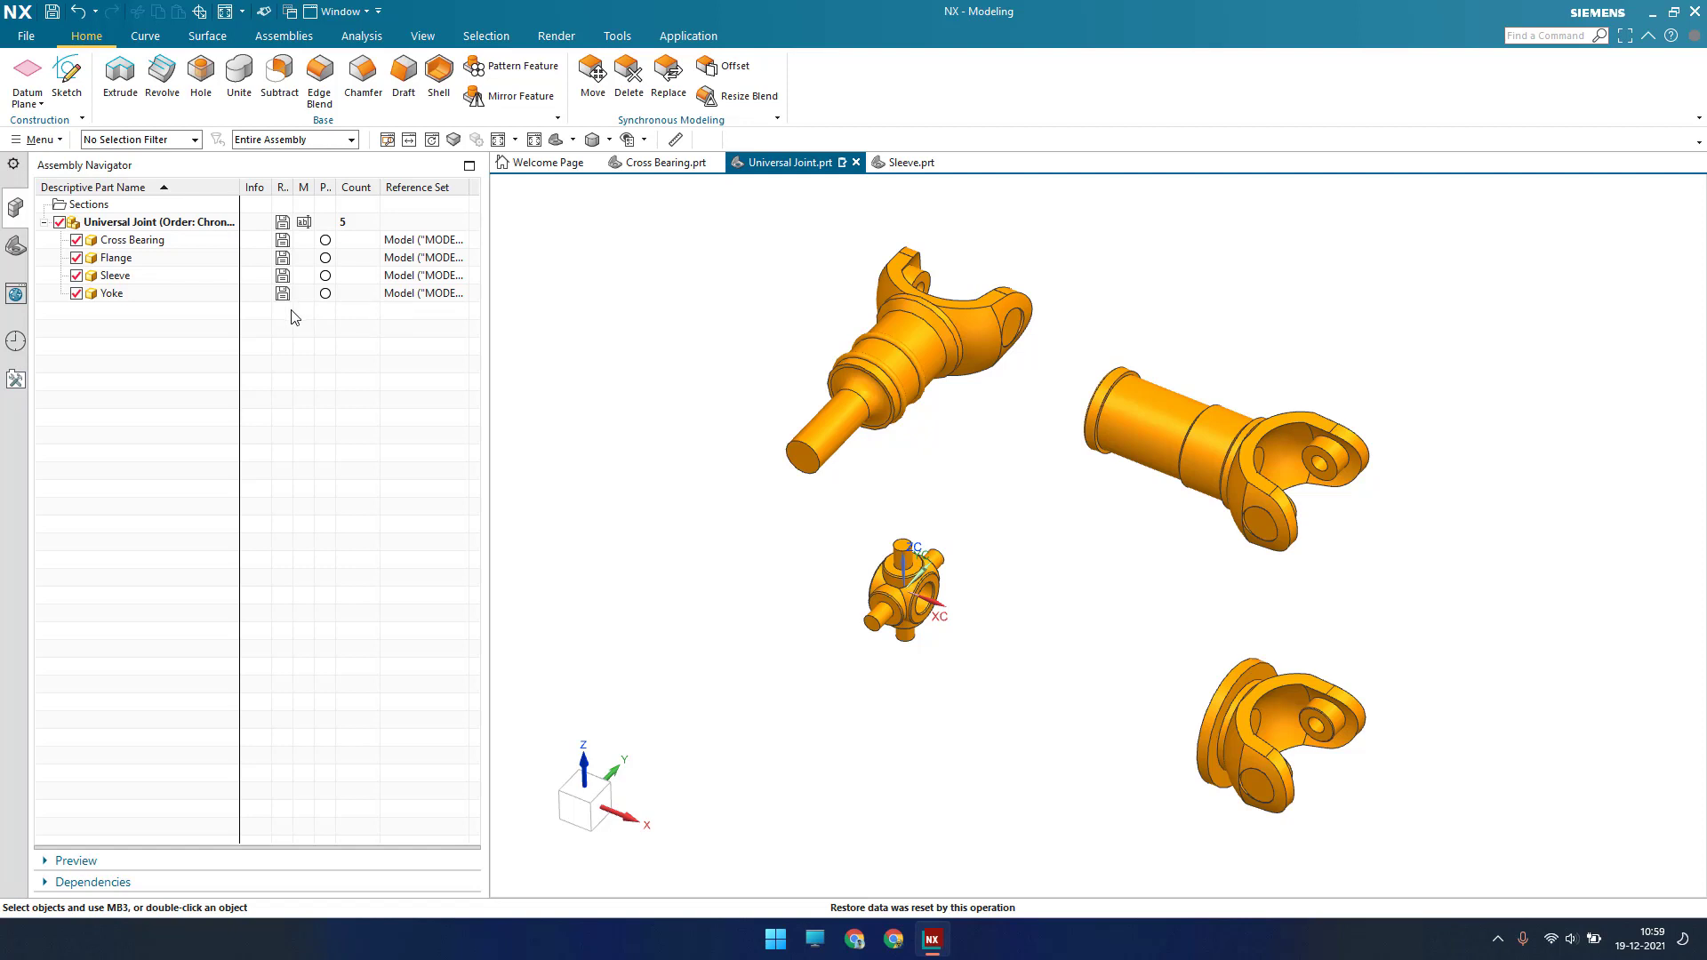
Hide the Flange, Sleeve and Cross Bearing so only the Yoke is shown, and fit it in view
left_click(120, 262)
left_click(76, 258)
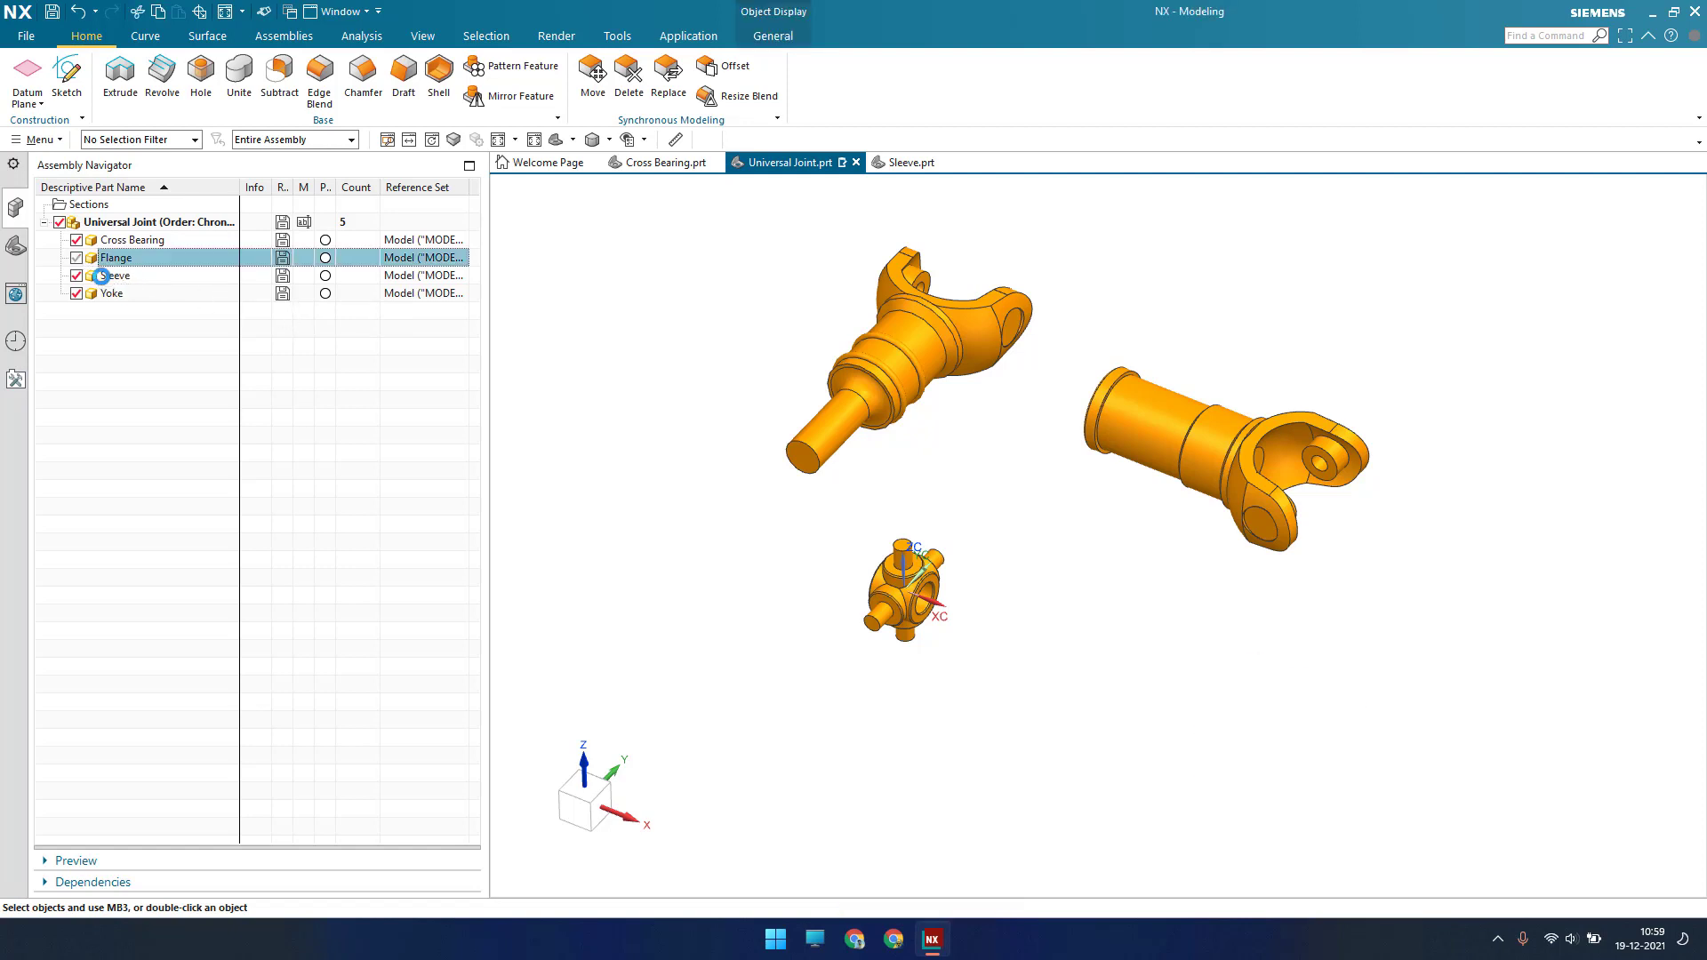
left_click(107, 276)
left_click(77, 276)
left_click(112, 293)
left_click(77, 293)
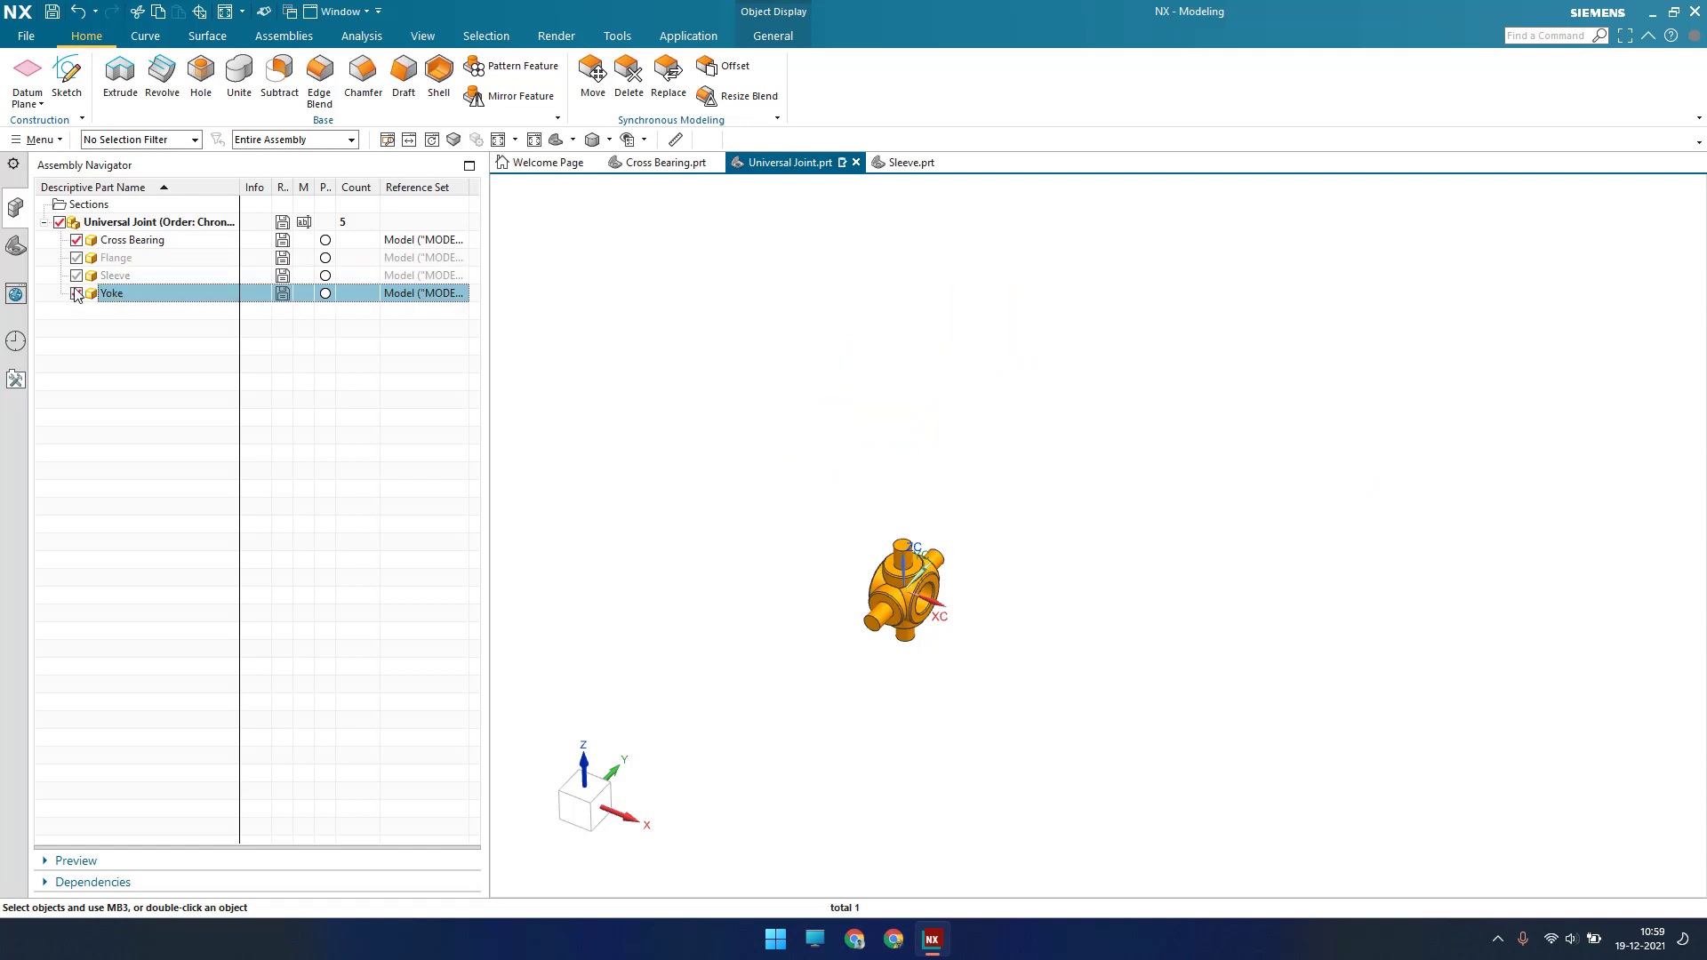
left_click(76, 240)
left_click(76, 293)
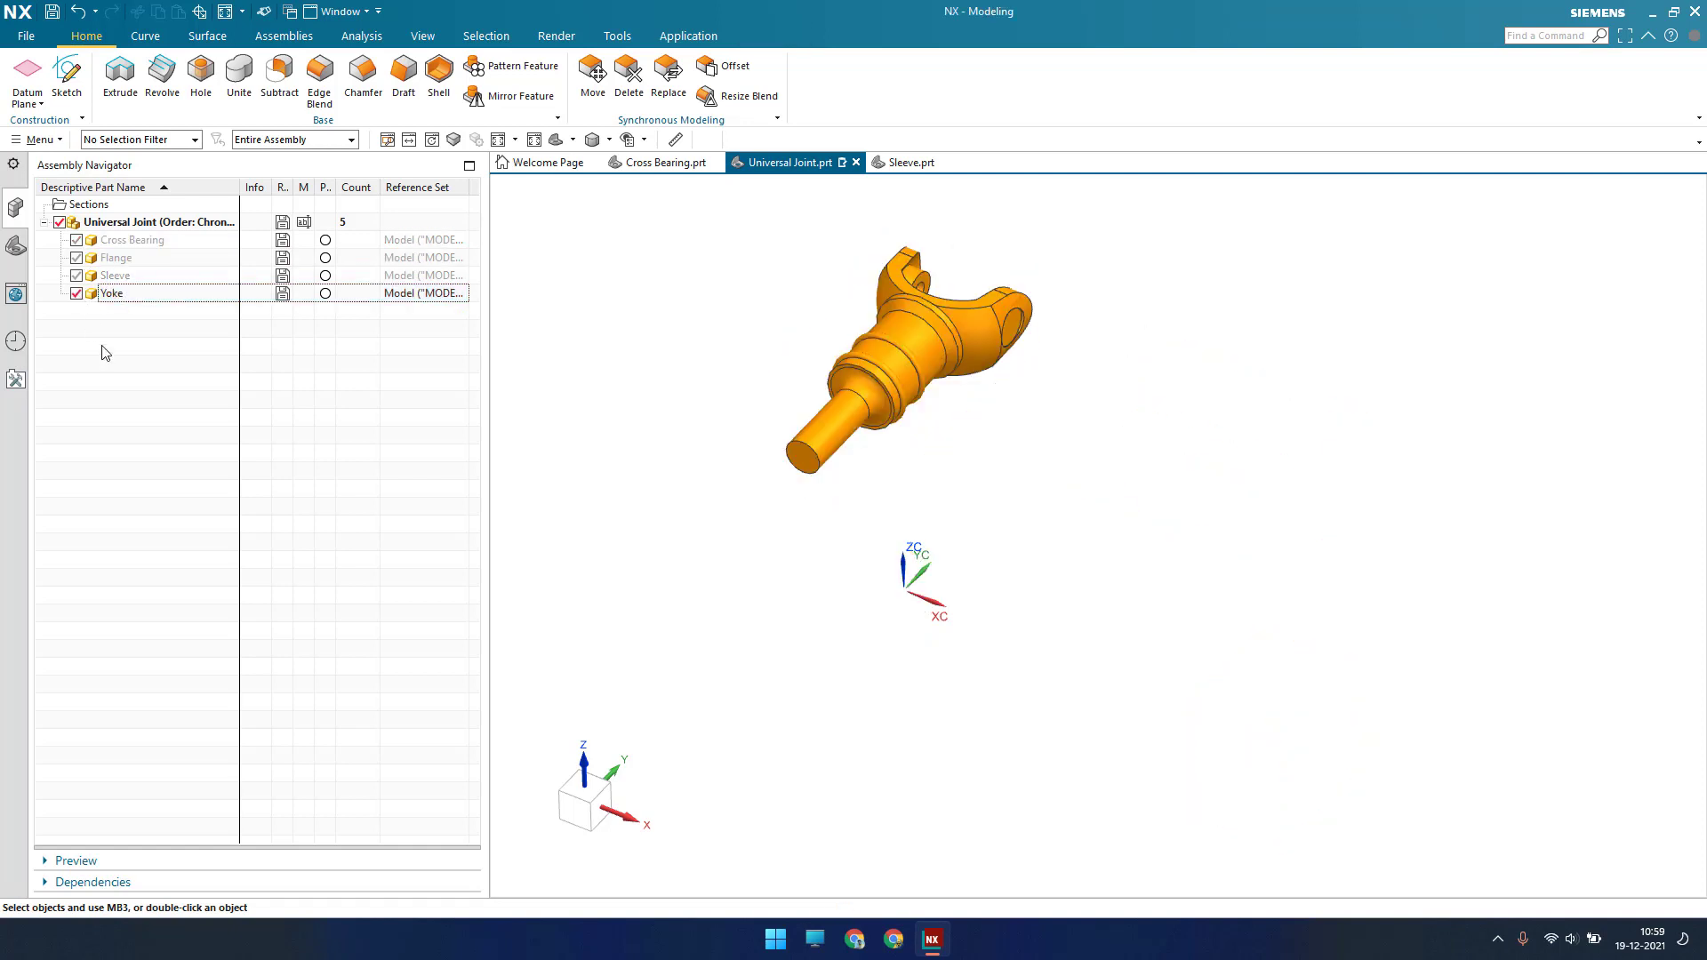
left_click(159, 296)
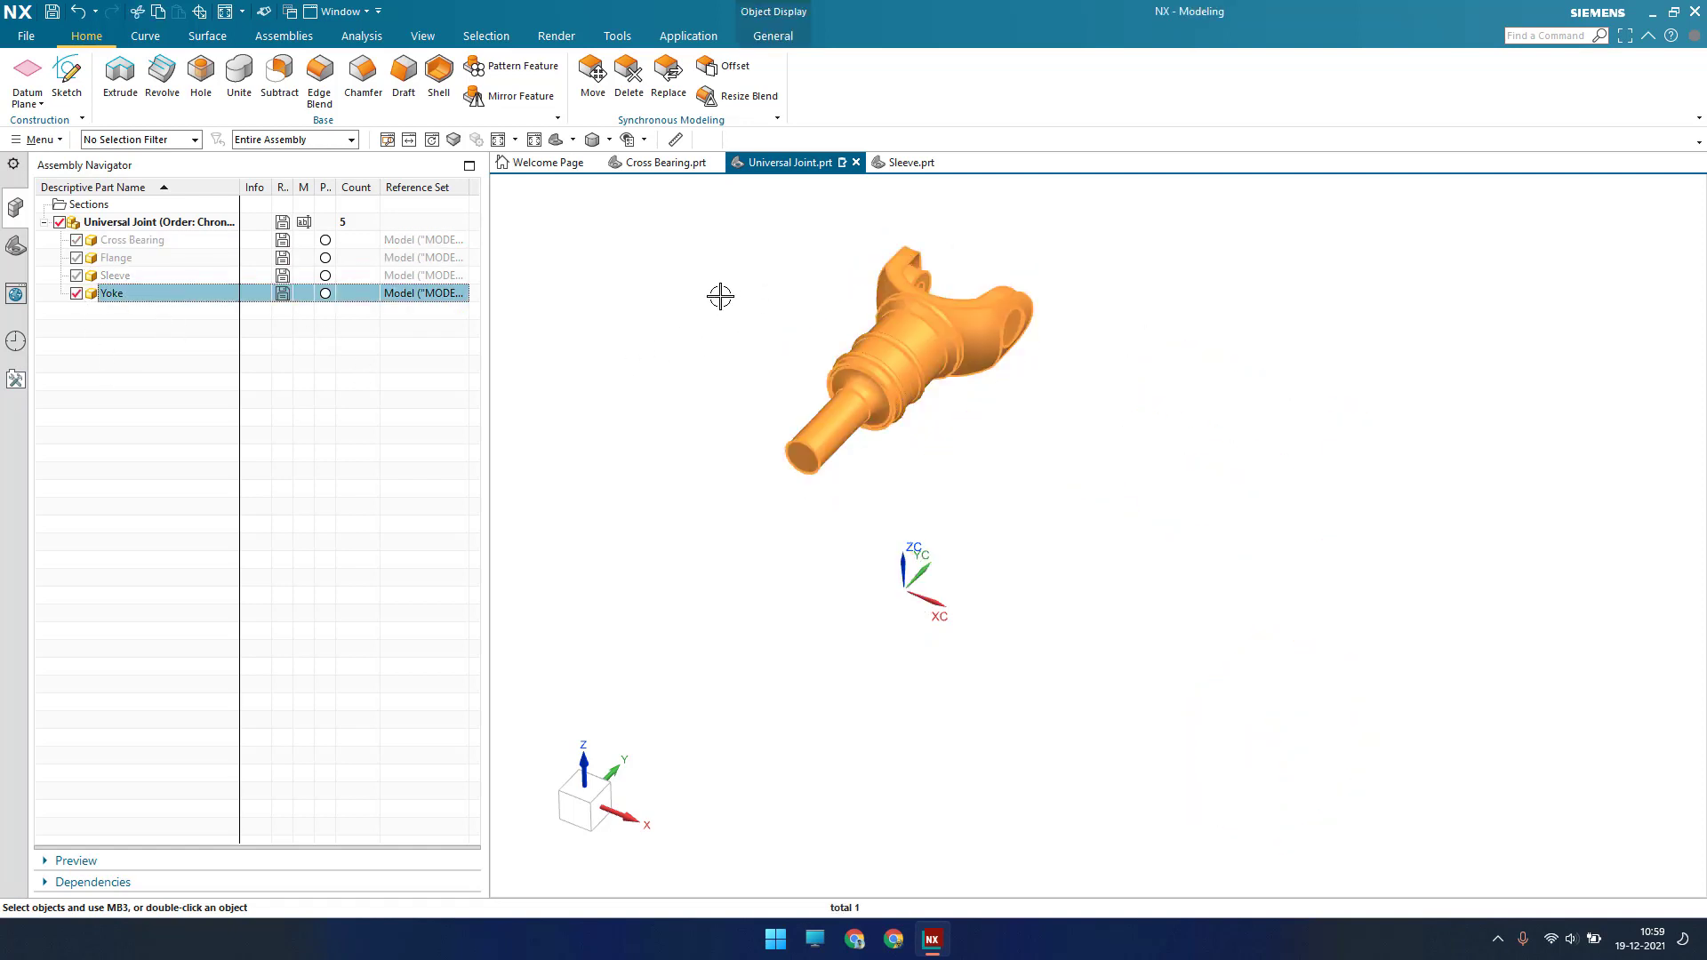
key("ctrl+f")
left_click(155, 319)
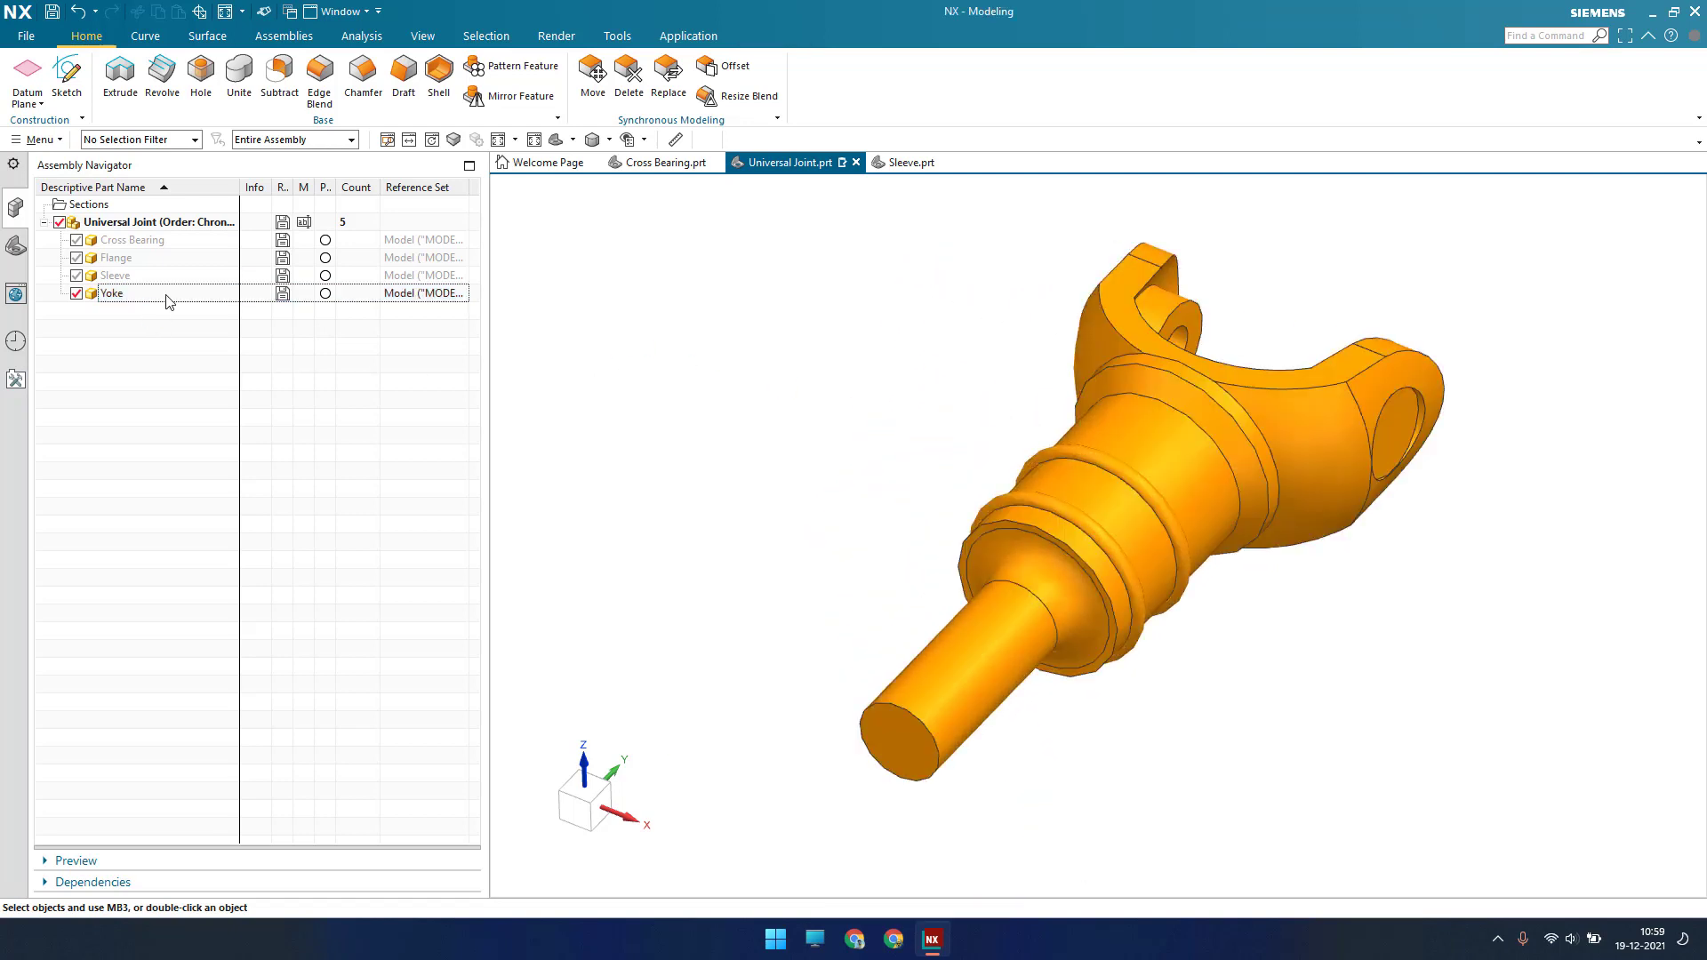
Lock the Yoke in place with a Fix assembly constraint
left_click(166, 295)
left_click(161, 351)
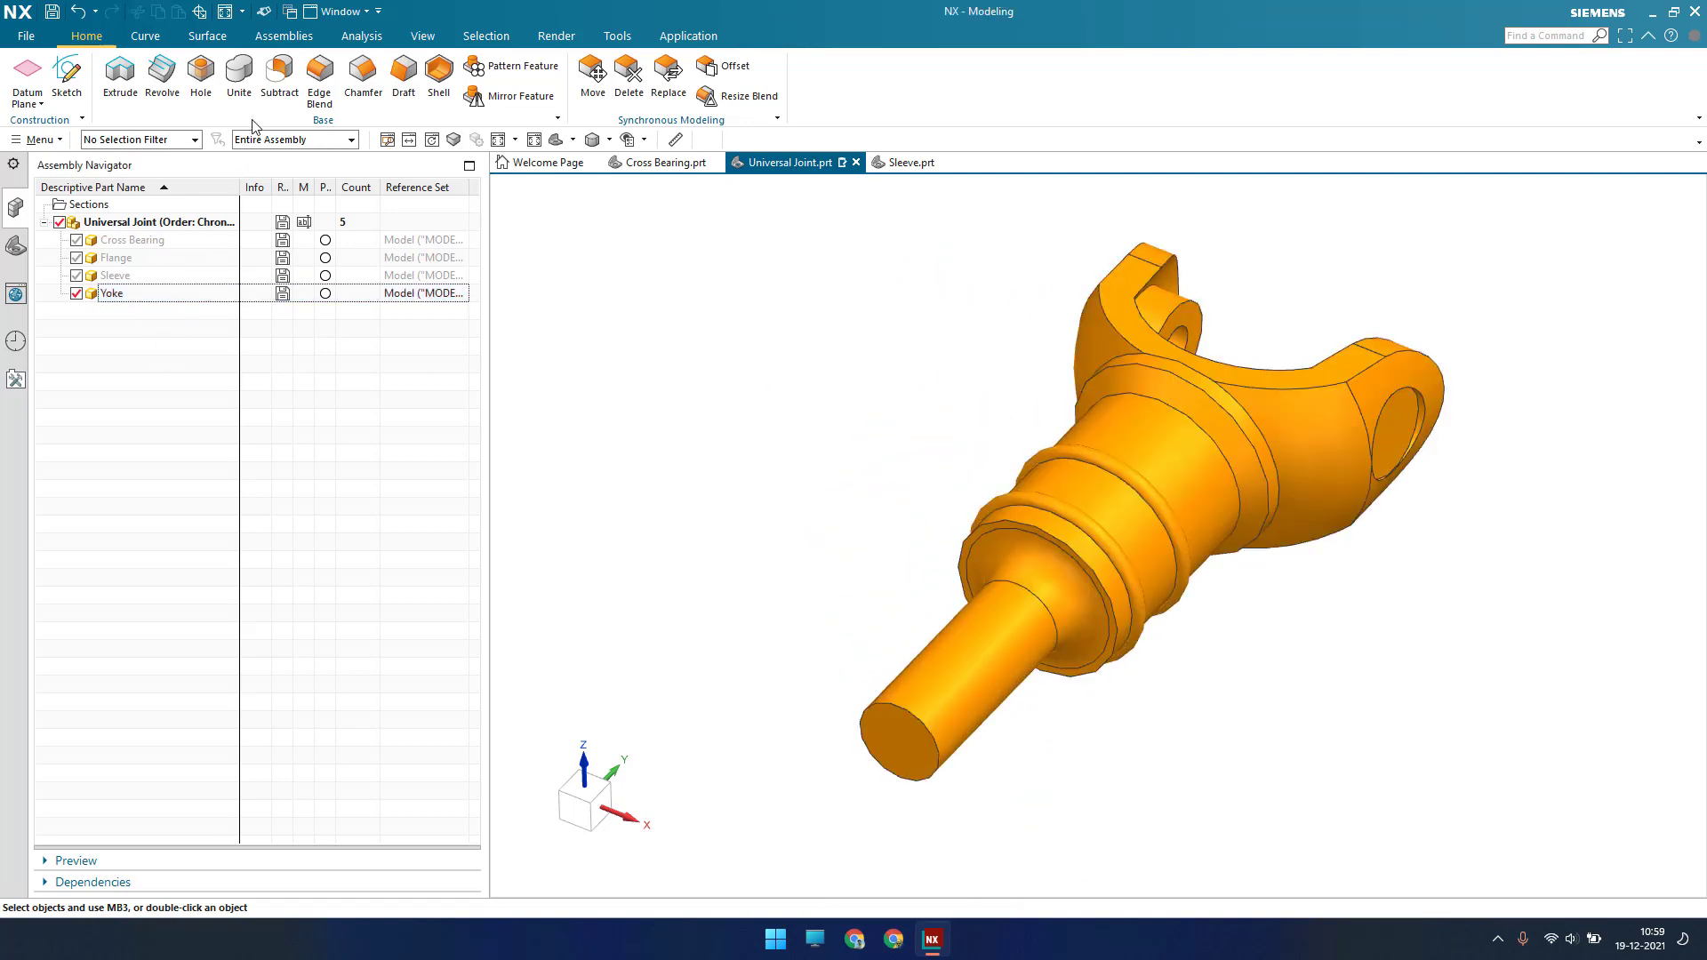
left_click(284, 36)
left_click(296, 85)
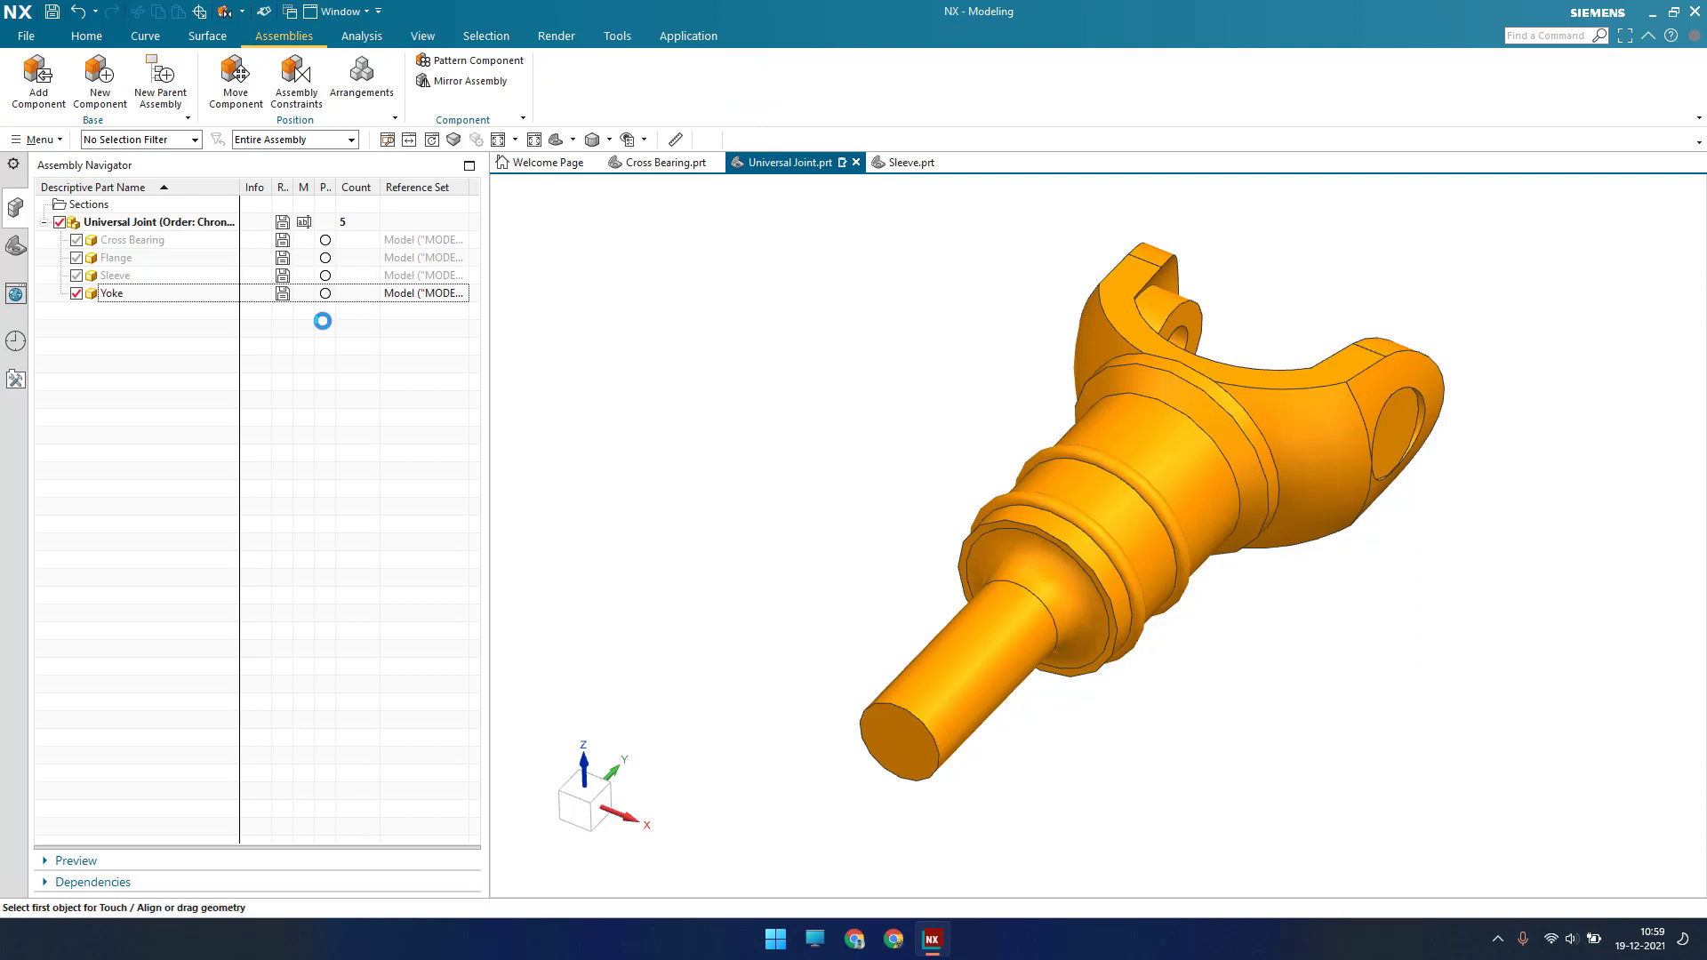
left_click(410, 296)
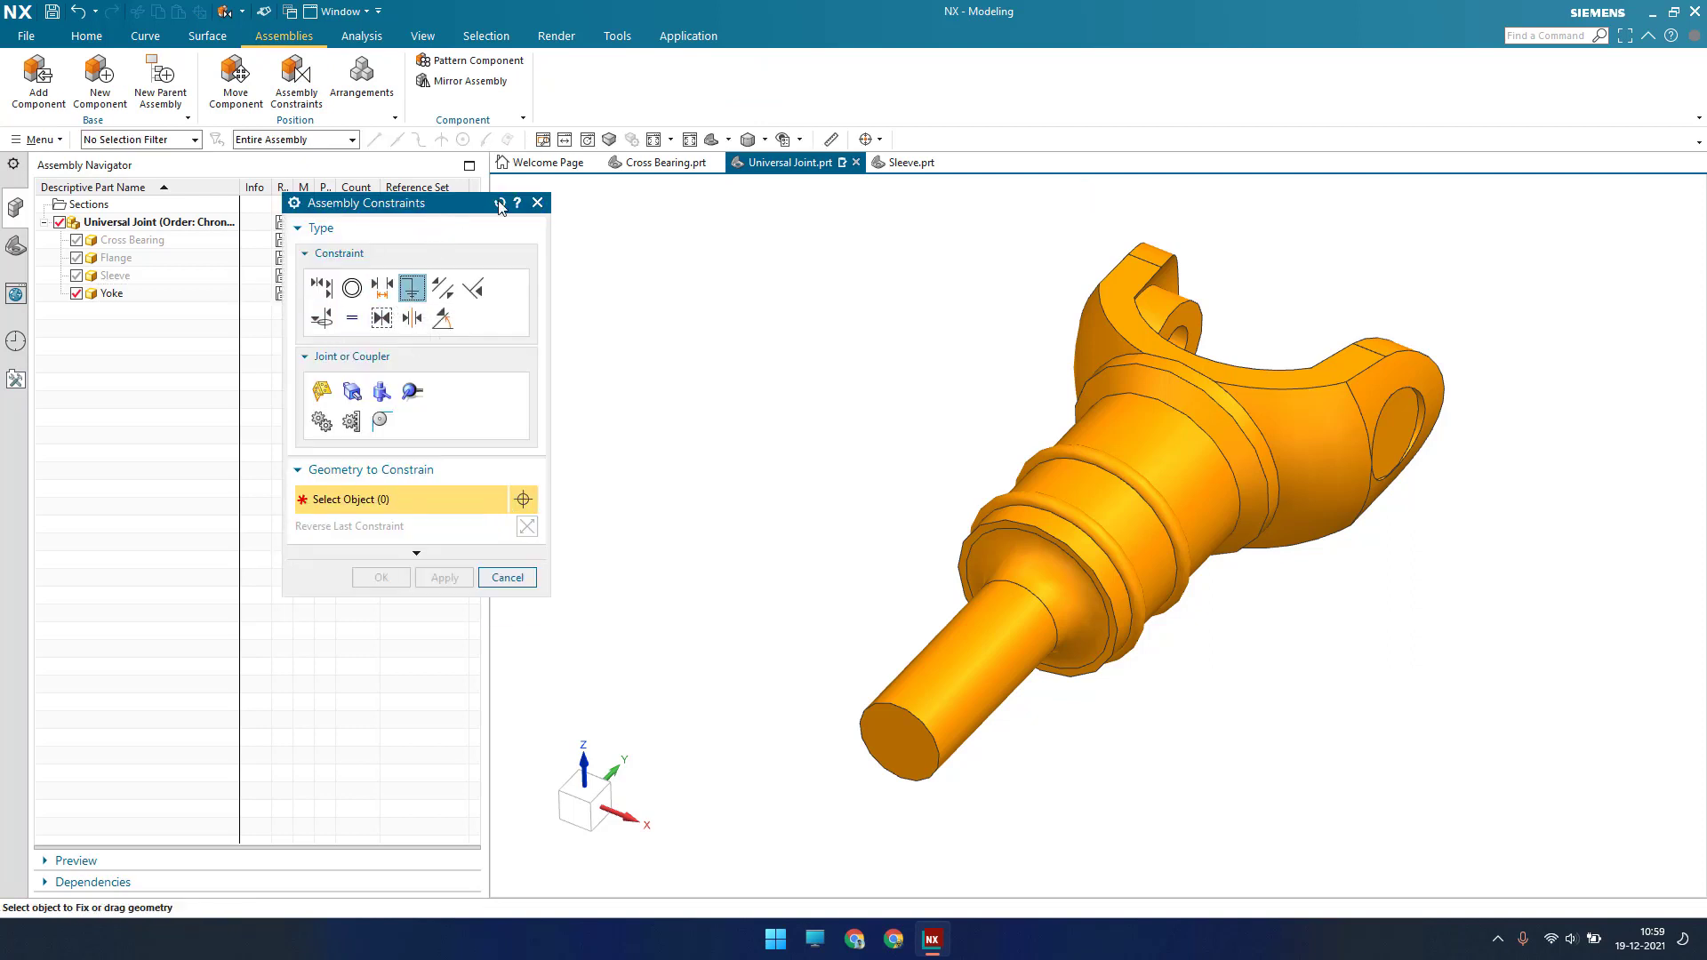
left_click(136, 296)
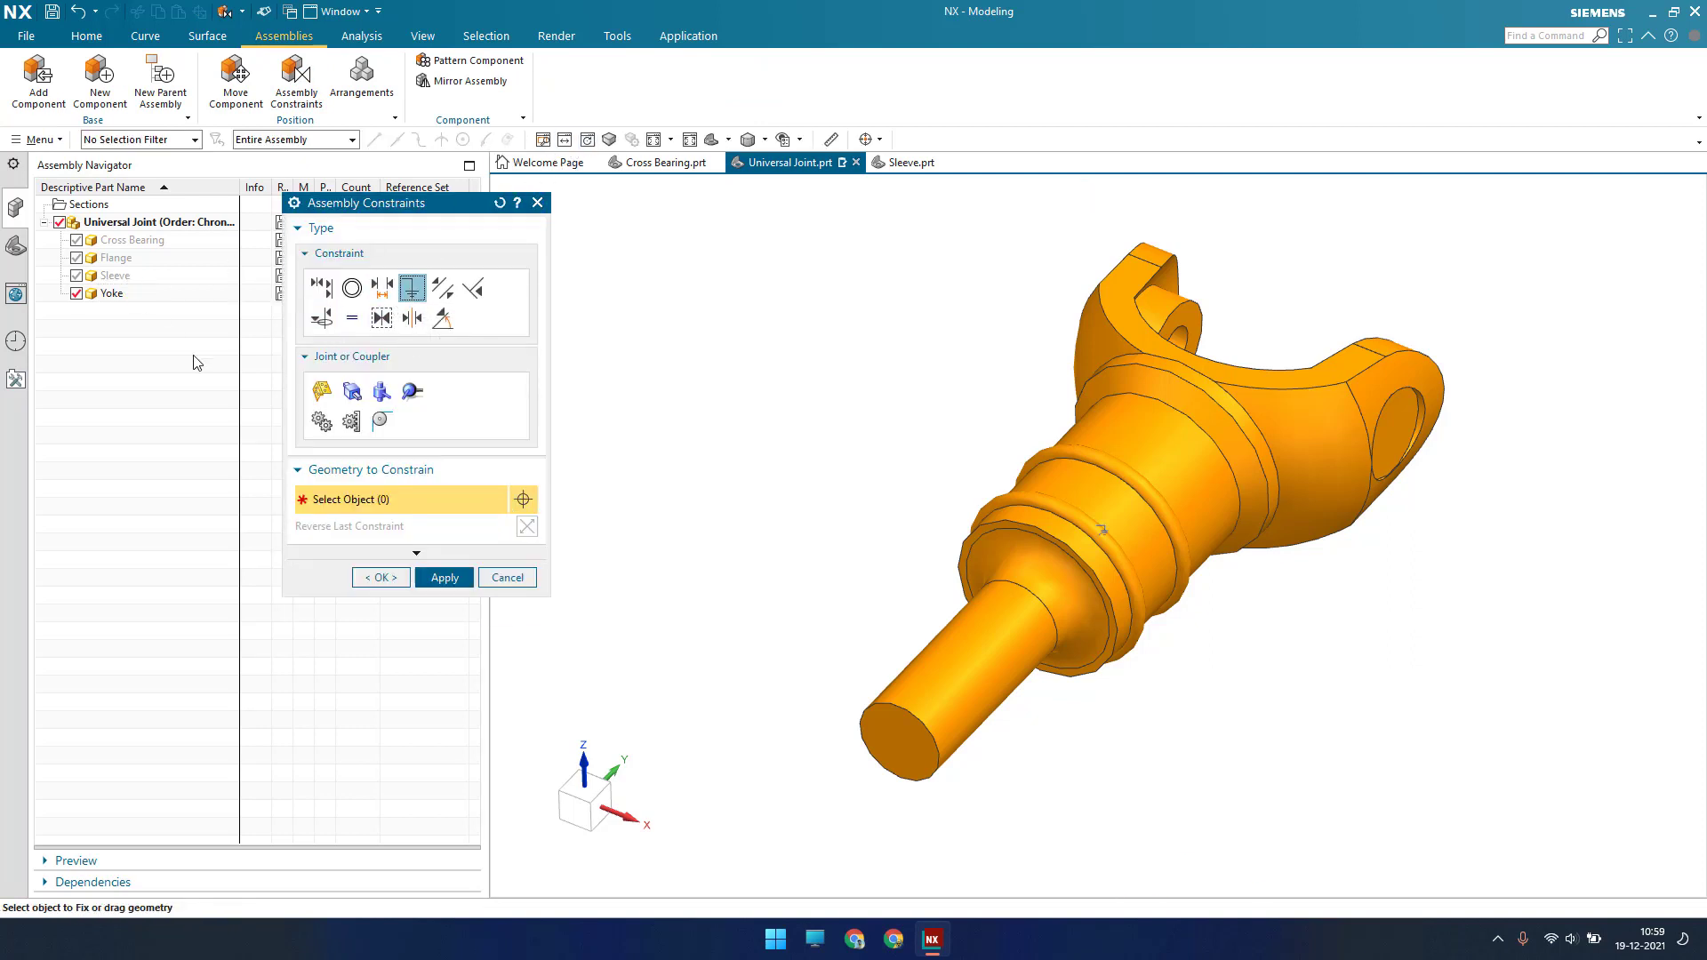
left_click(380, 576)
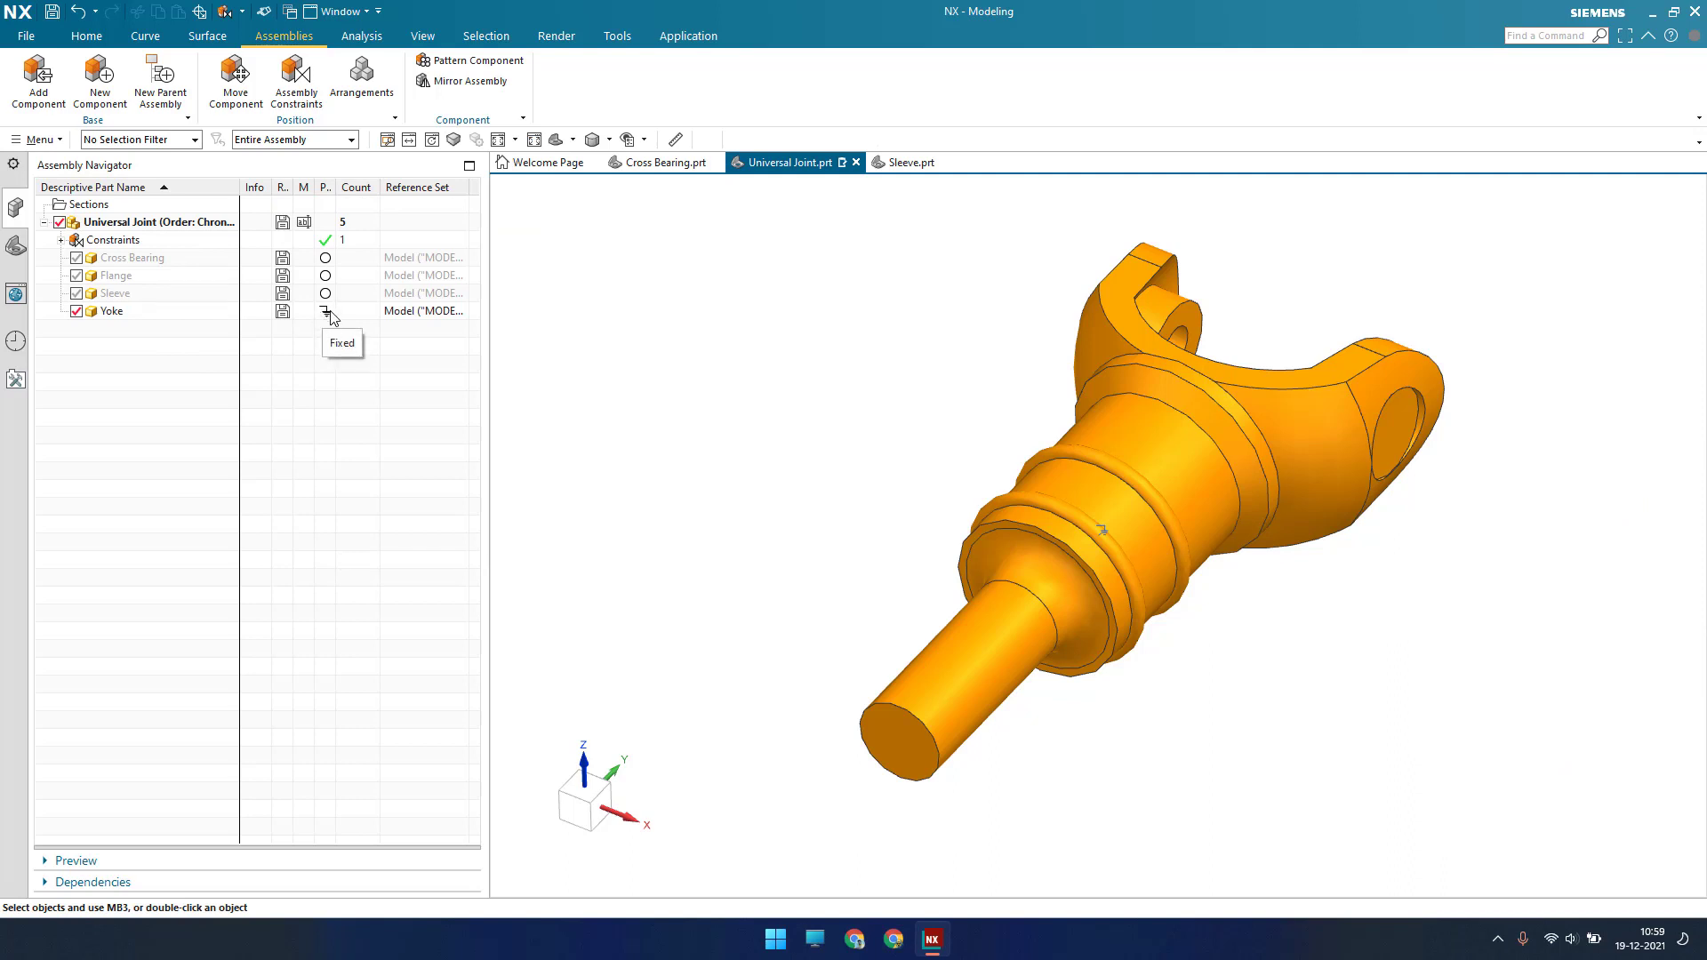
Show the Sleeve component alongside the fixed Yoke
middle_click_drag(675, 353, 950, 401)
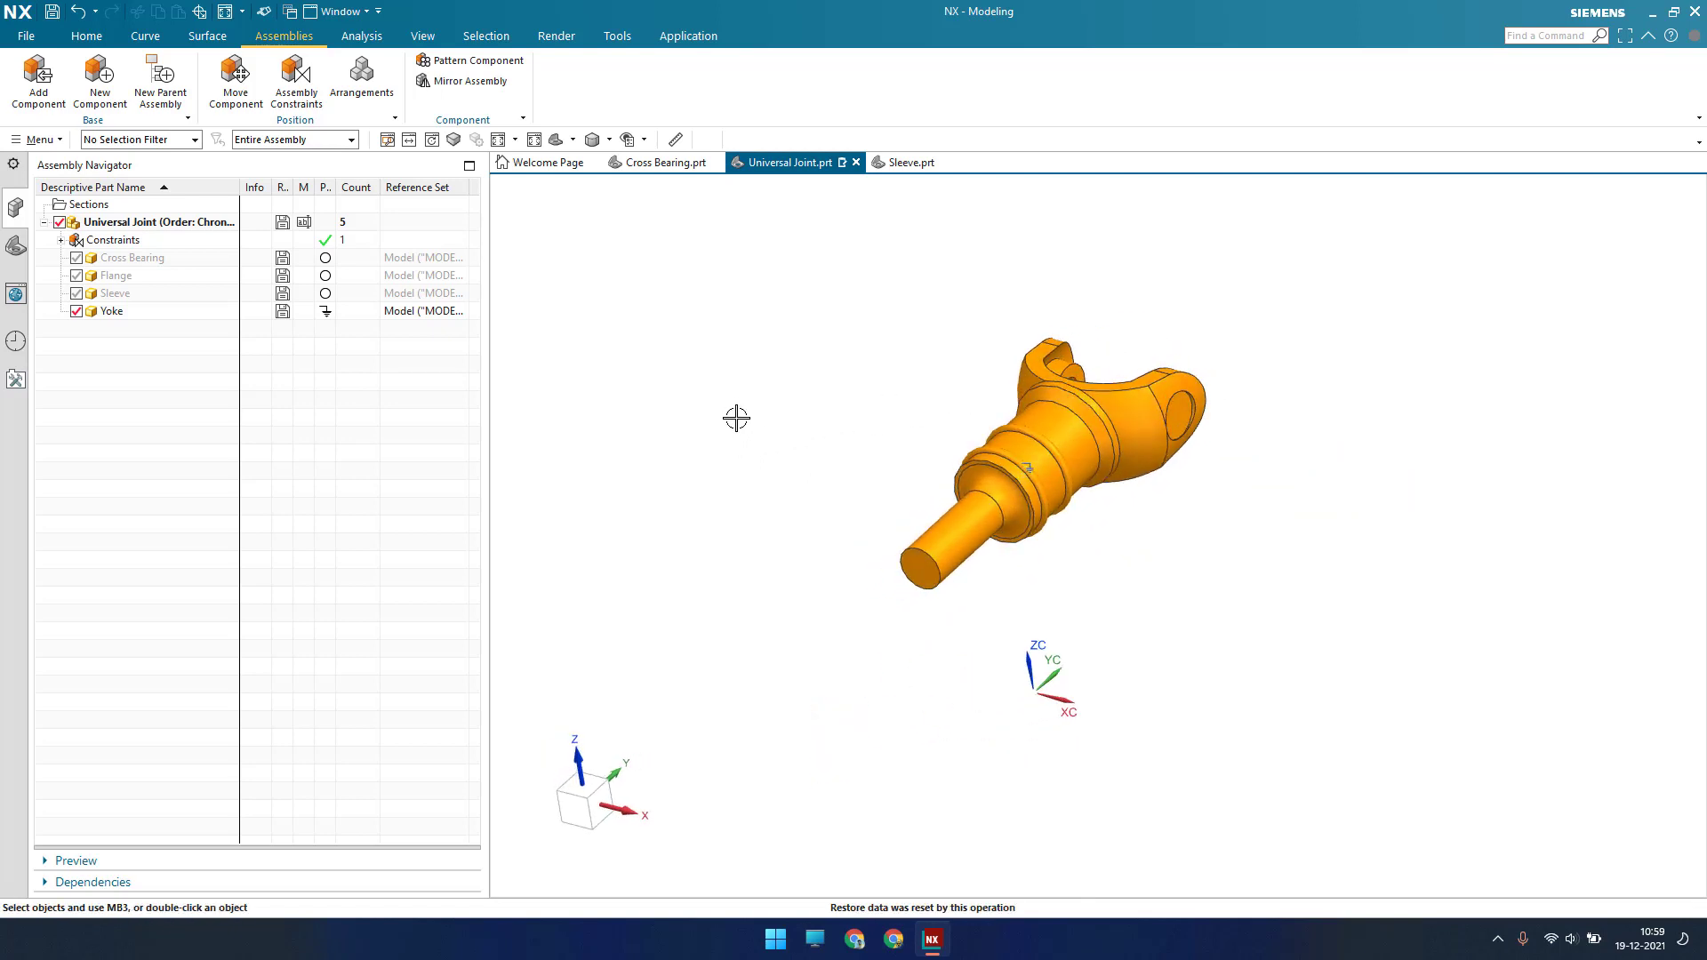
mouse_move(1021, 584)
middle_mouse_down()
mouse_move(983, 579)
mouse_move(1029, 561)
mouse_move(1032, 579)
middle_mouse_up()
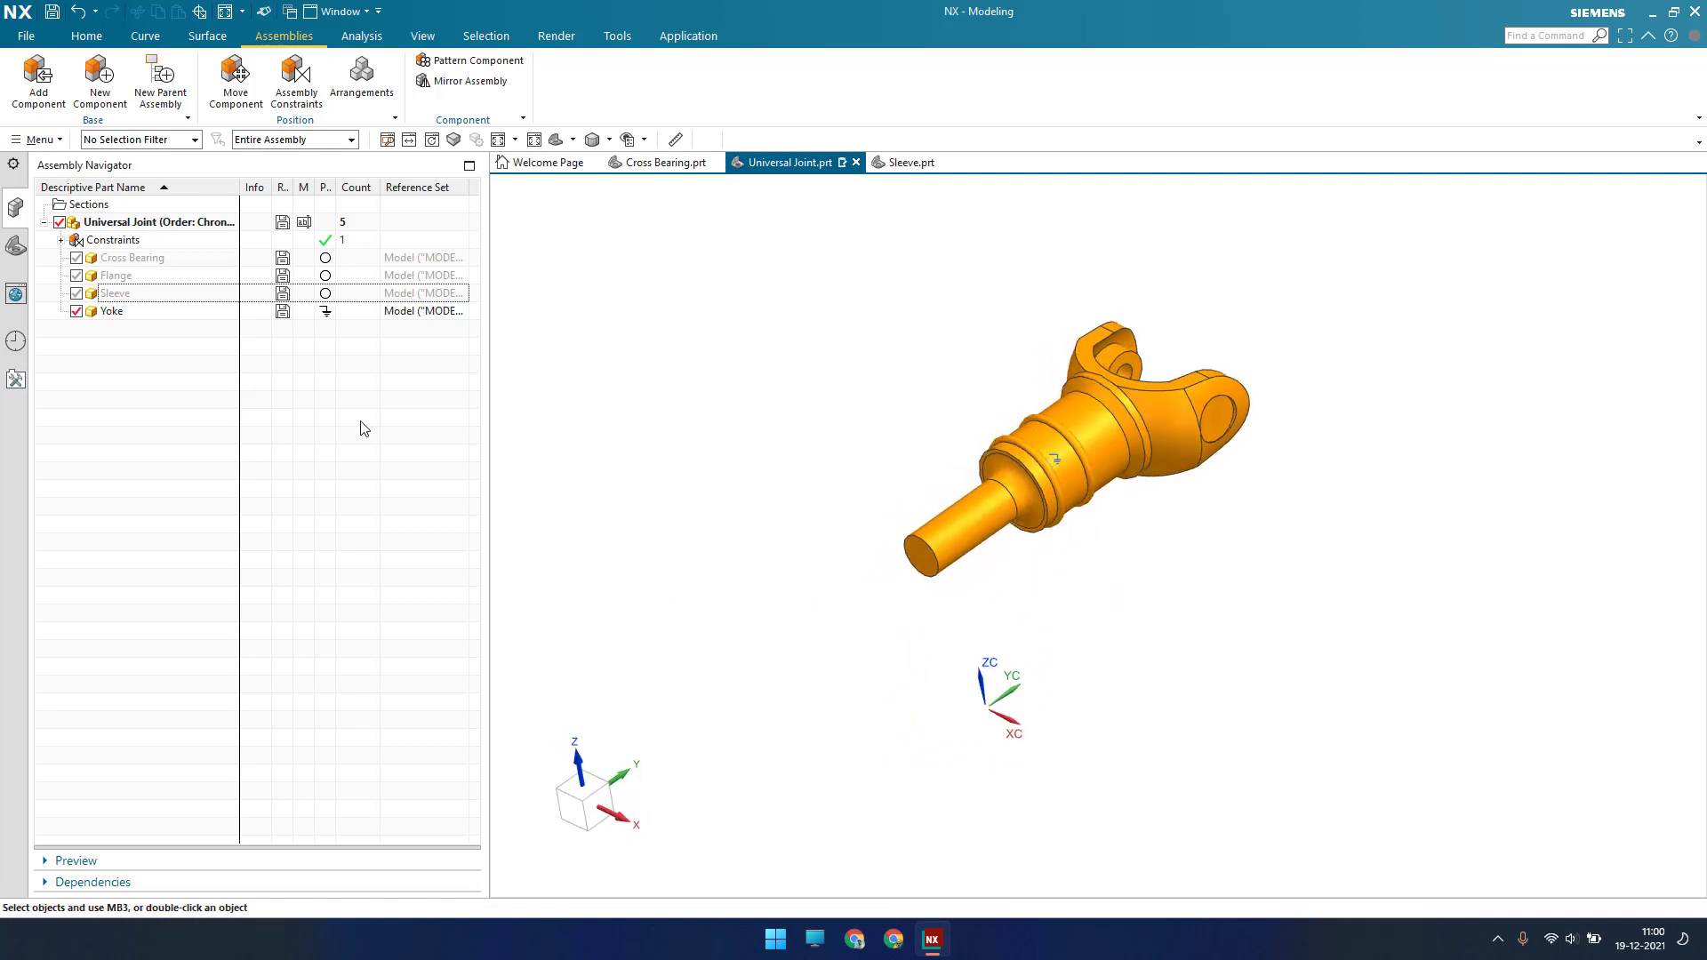
left_click(77, 294)
left_click(154, 298)
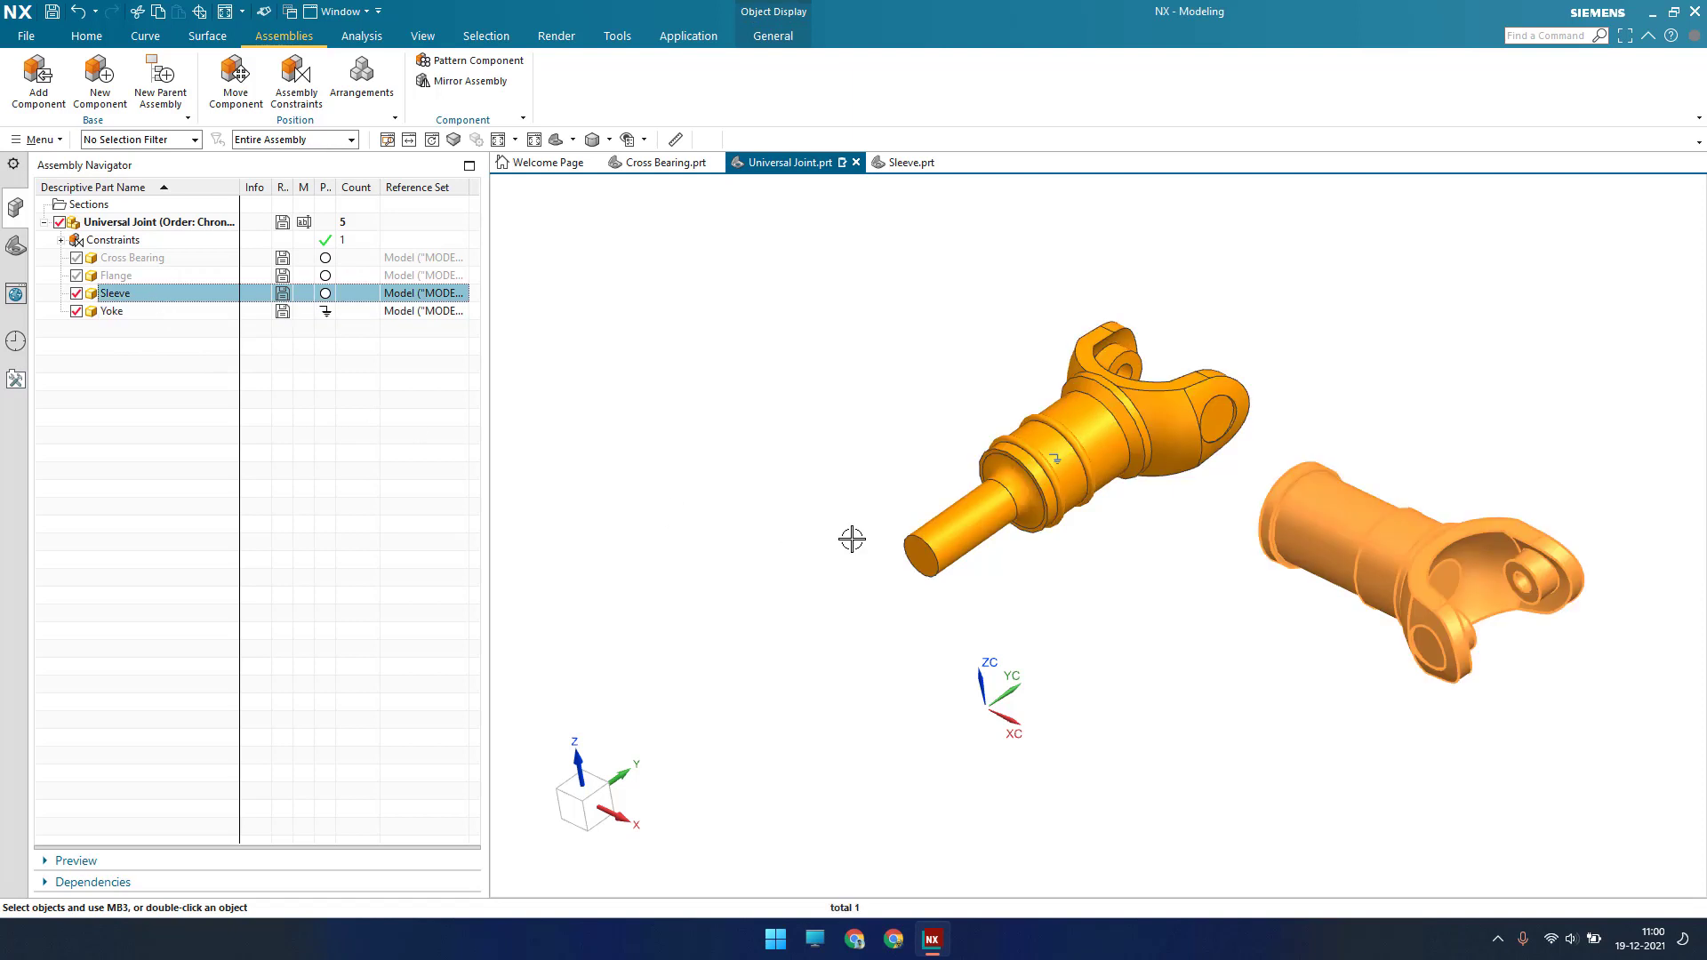
scroll(988, 520, "up", 3)
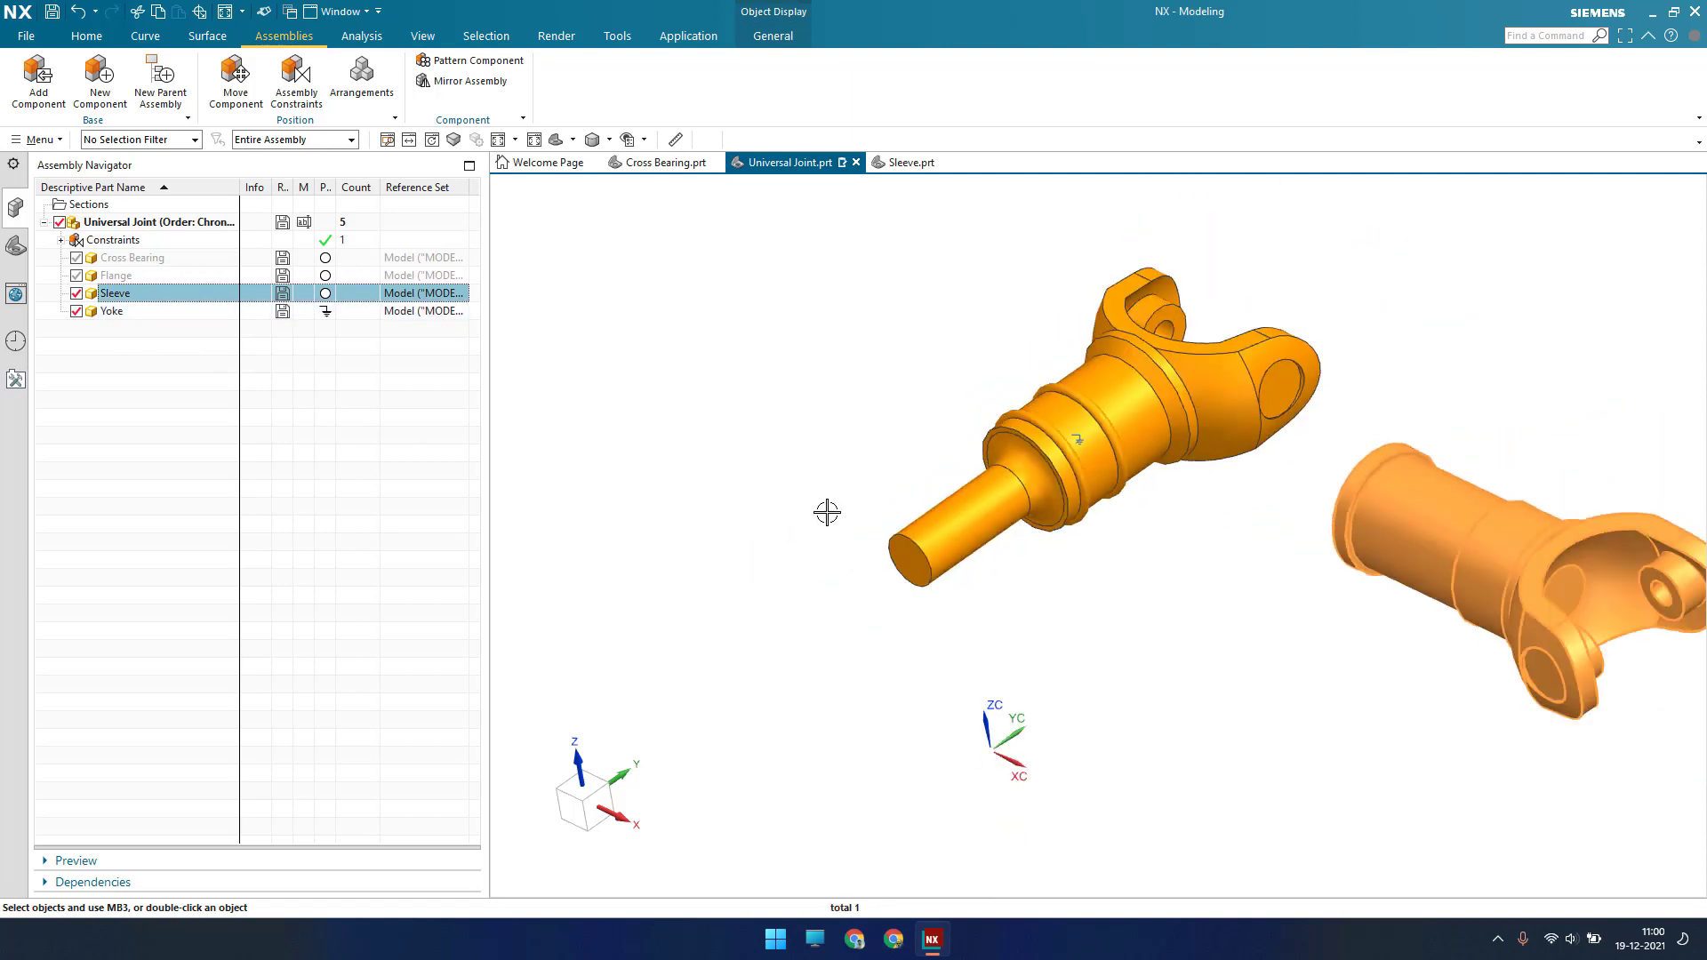
middle_click_drag(883, 499, 896, 452, "shift")
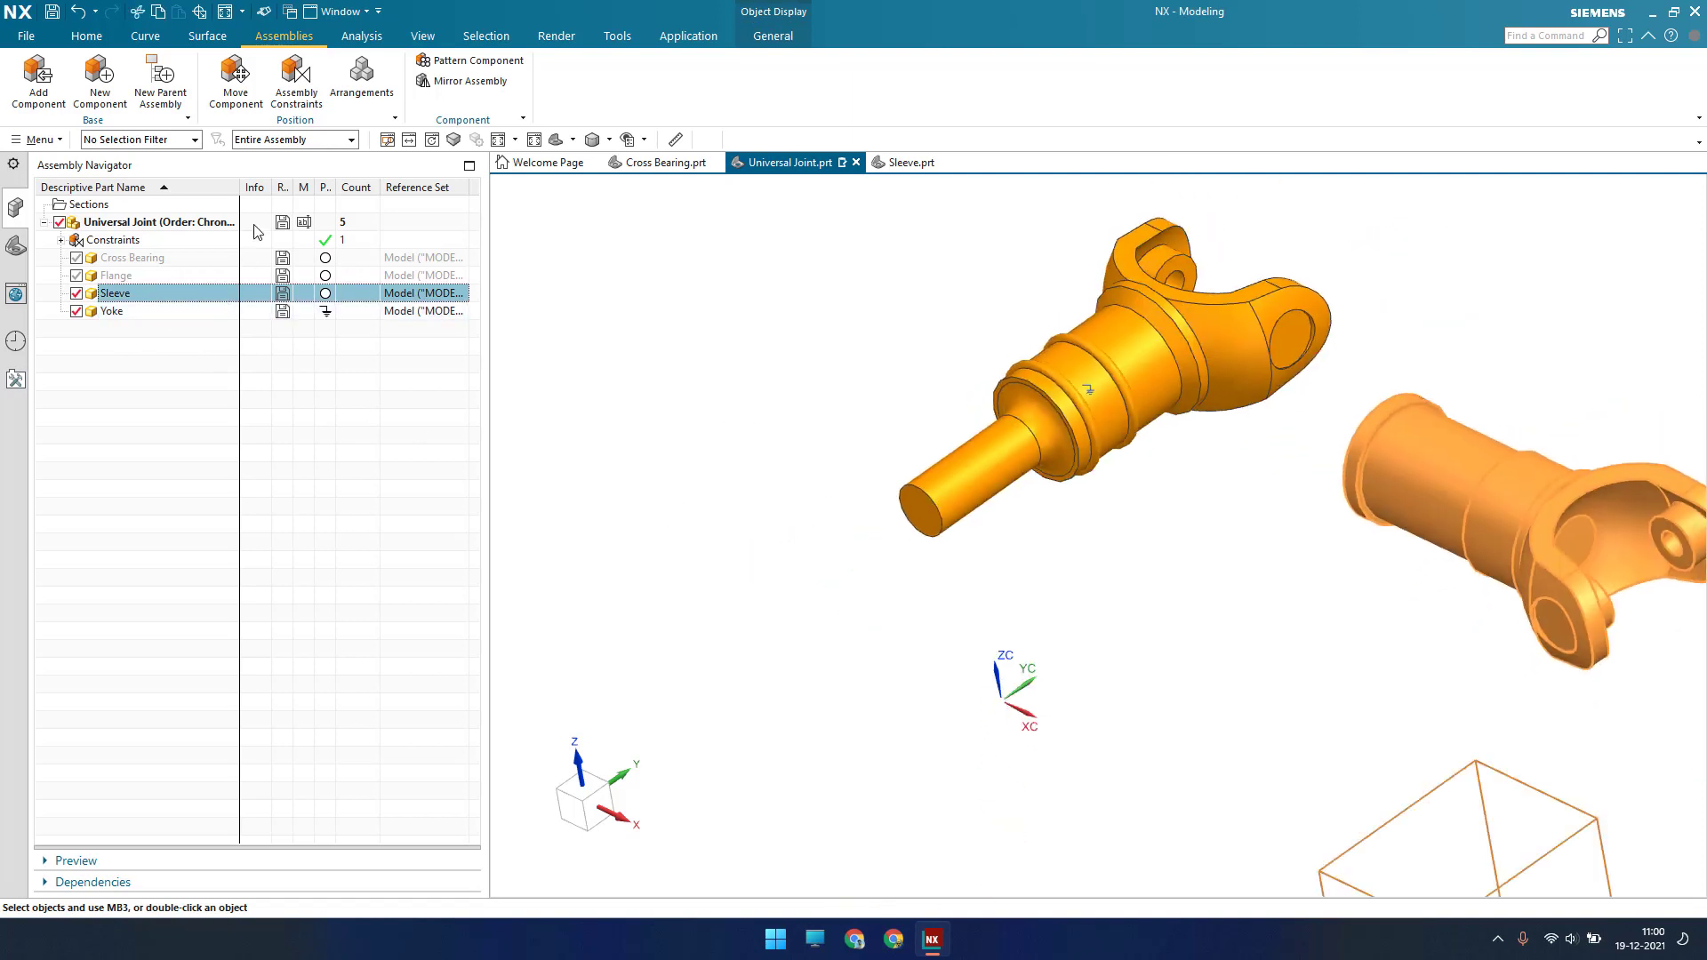
Align the Sleeve's centerline with the Yoke shaft's centerline using a Touch Align constraint with Infer Center/Axis orientation
left_click(286, 89)
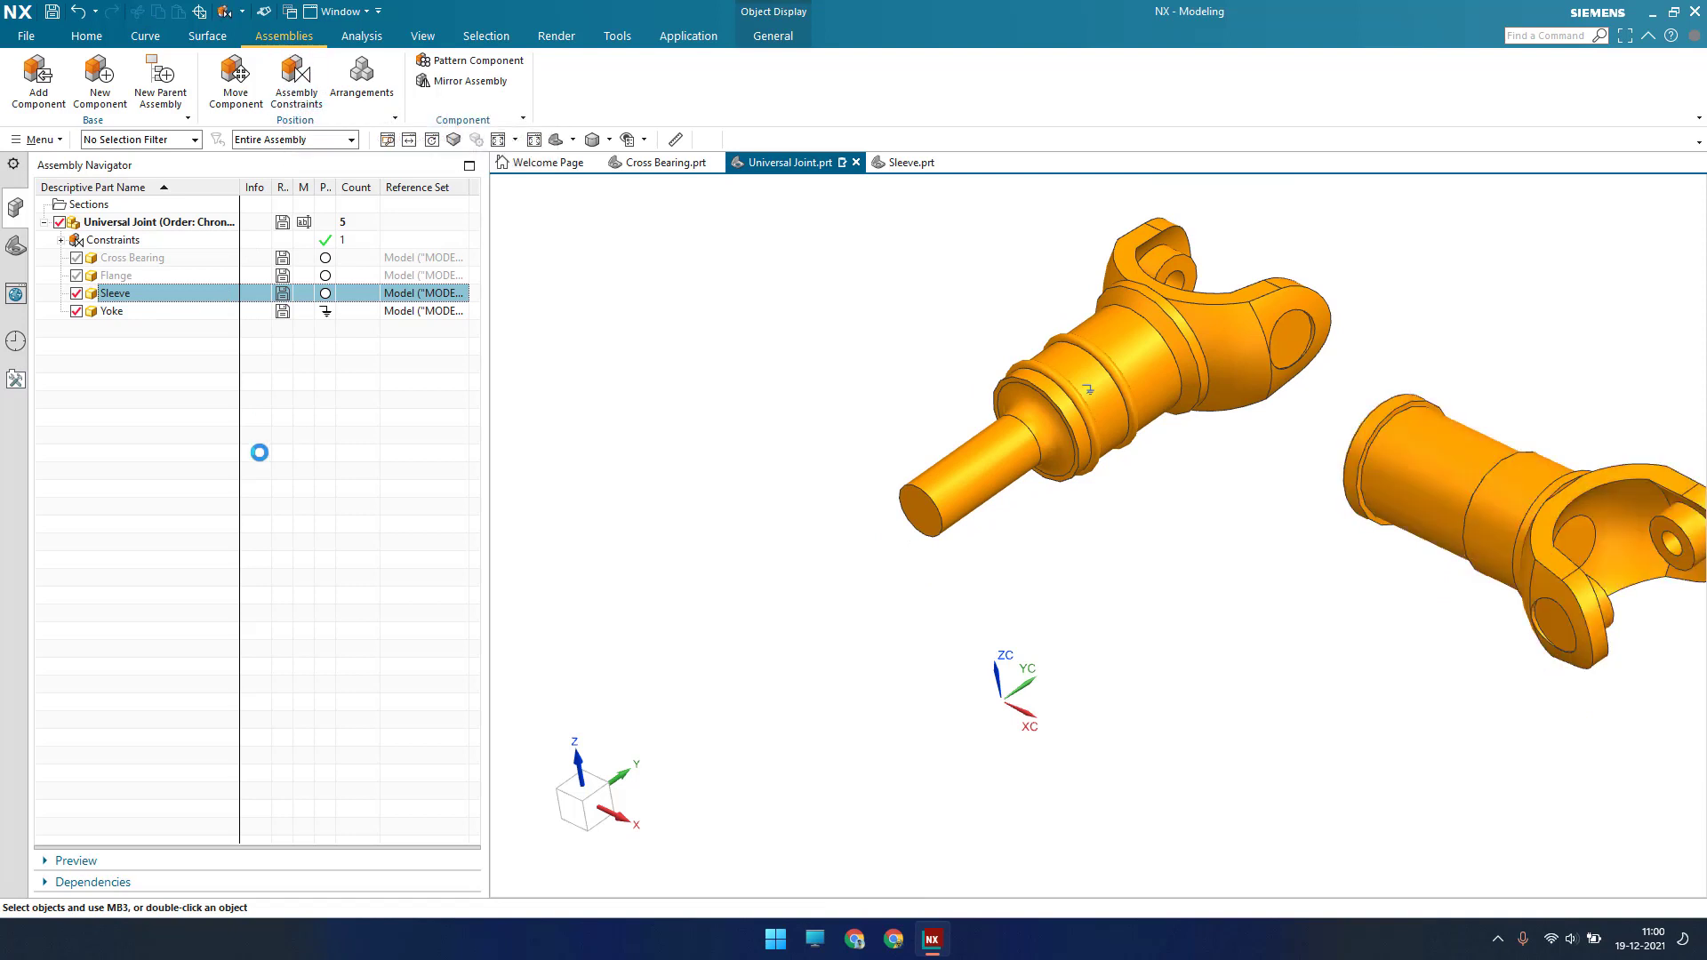
left_click(321, 287)
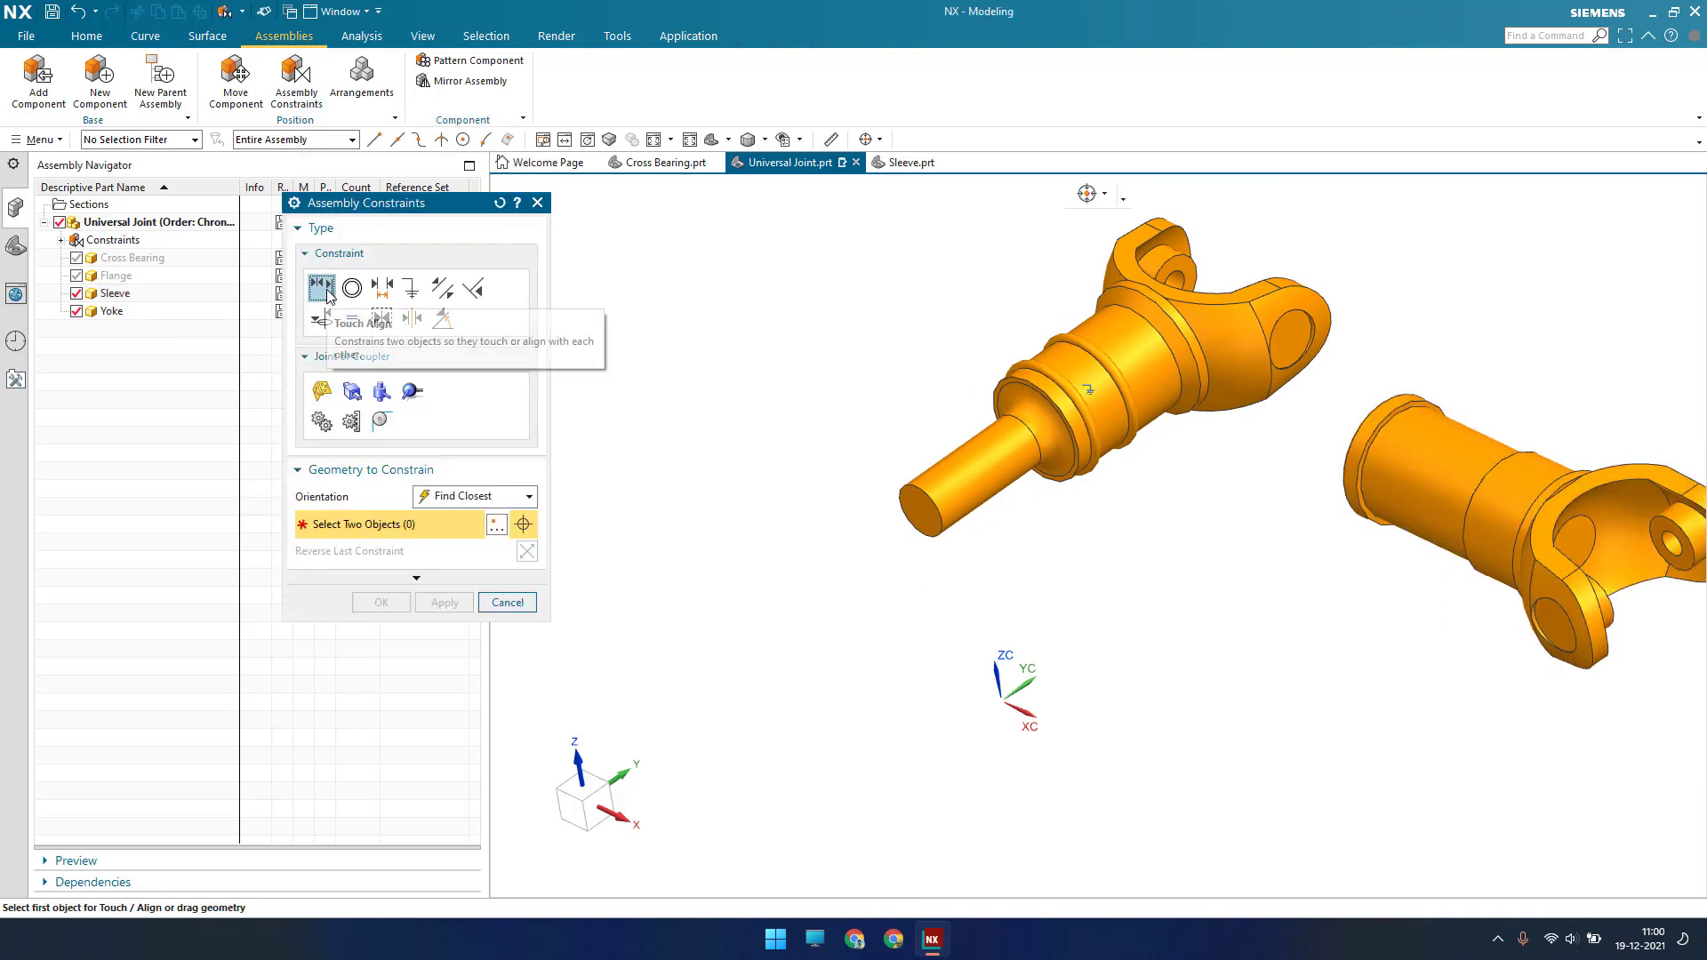
left_click(476, 496)
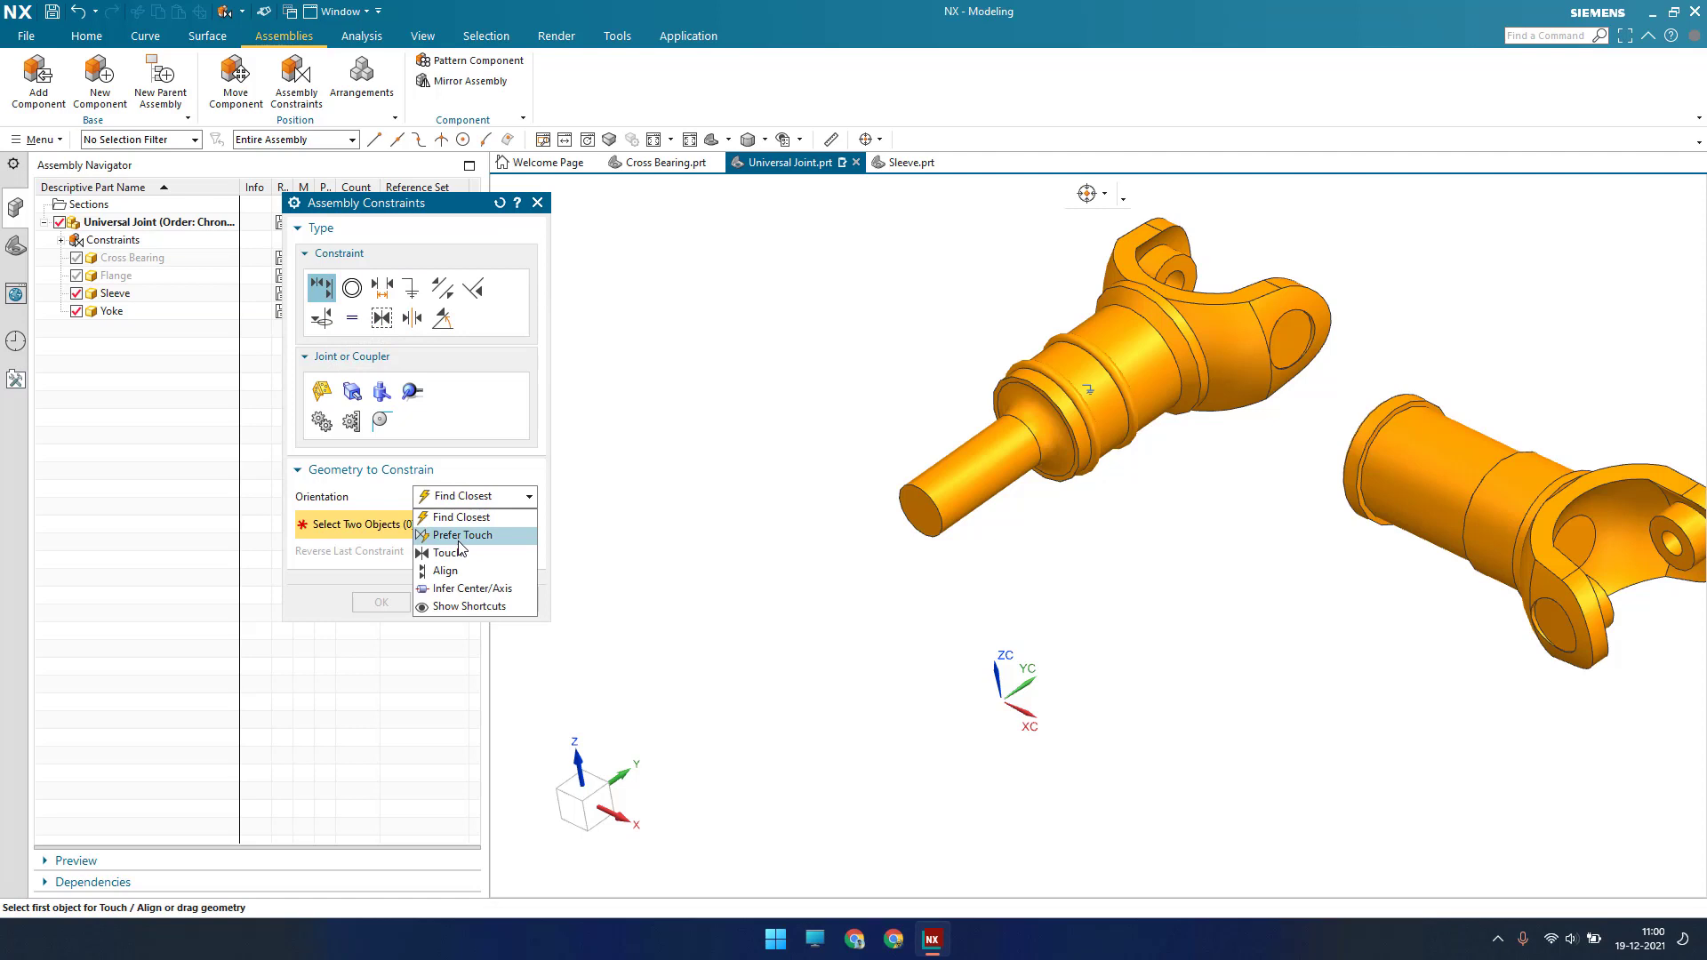
left_click(462, 536)
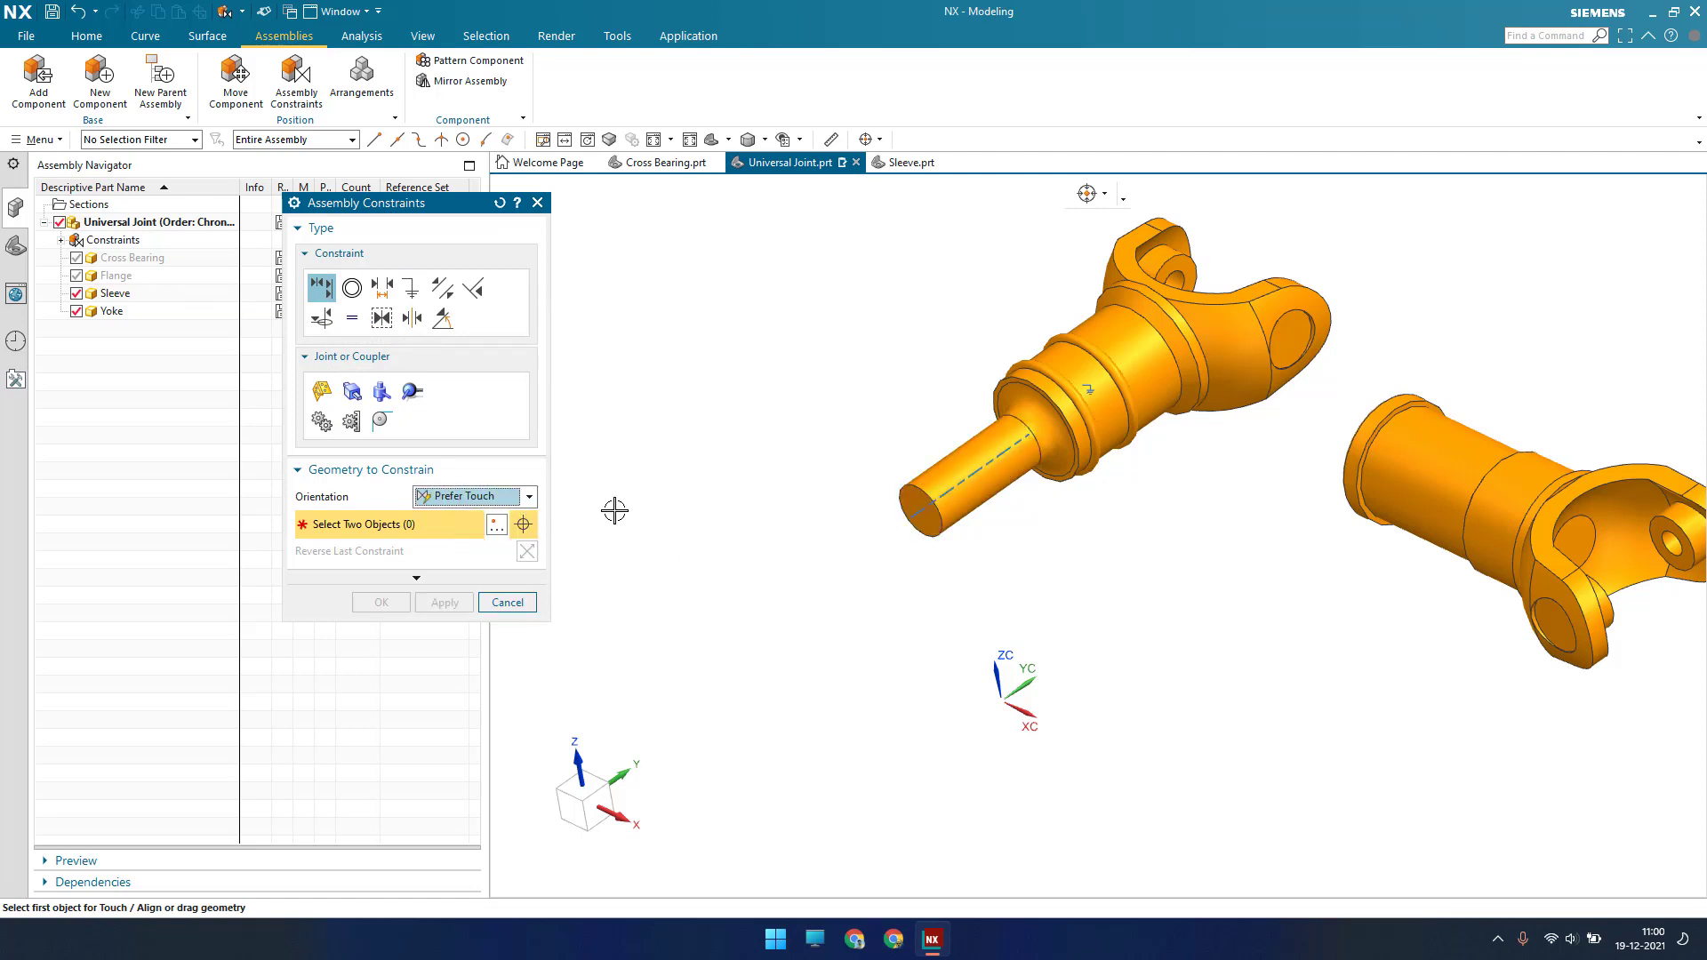
left_click(526, 496)
left_click(464, 590)
left_click(996, 478)
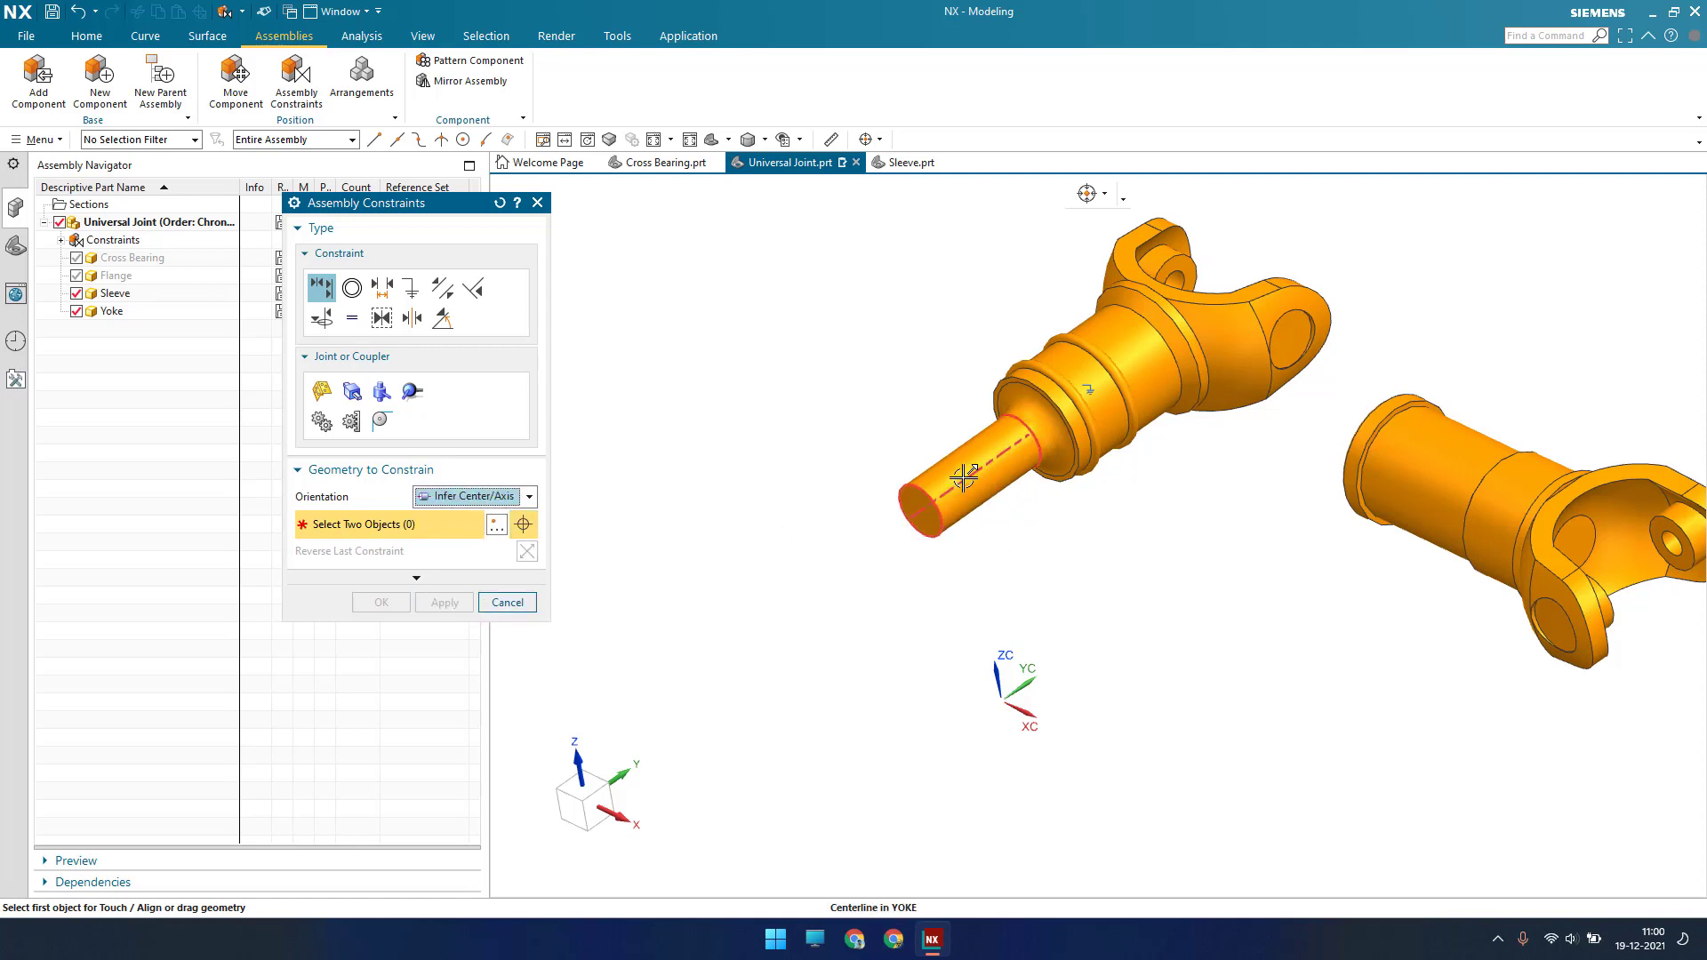
left_click(1425, 474)
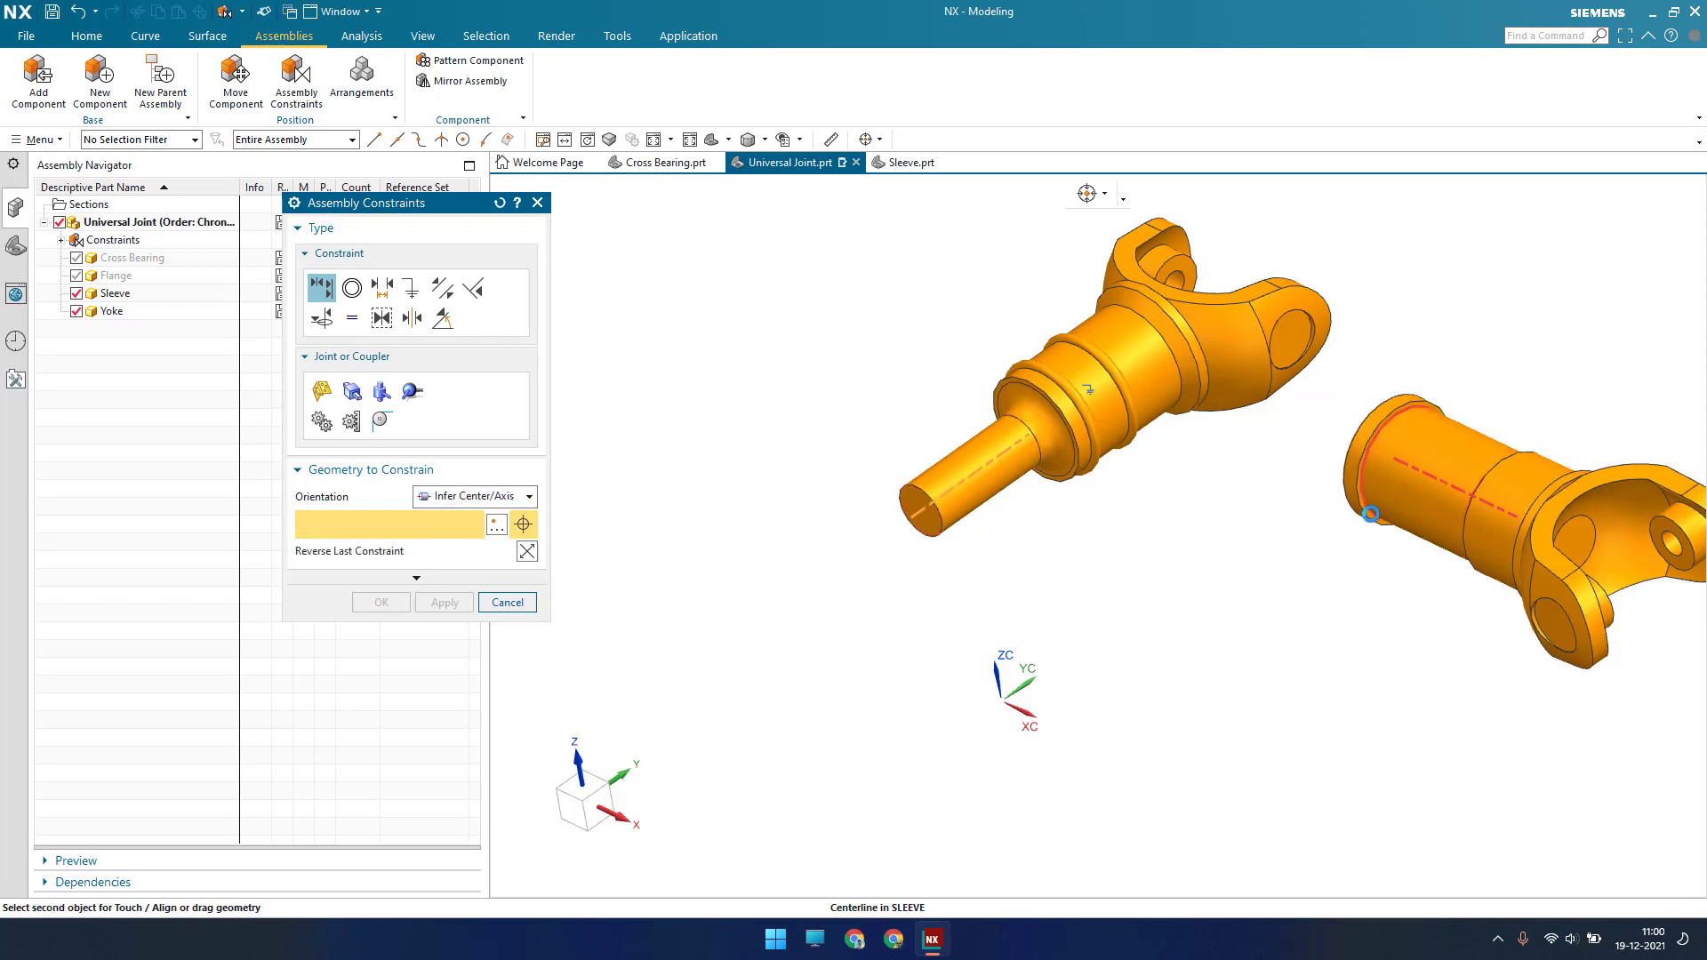
scroll(1235, 372, "up", 4)
scroll(1235, 371, "down", 5)
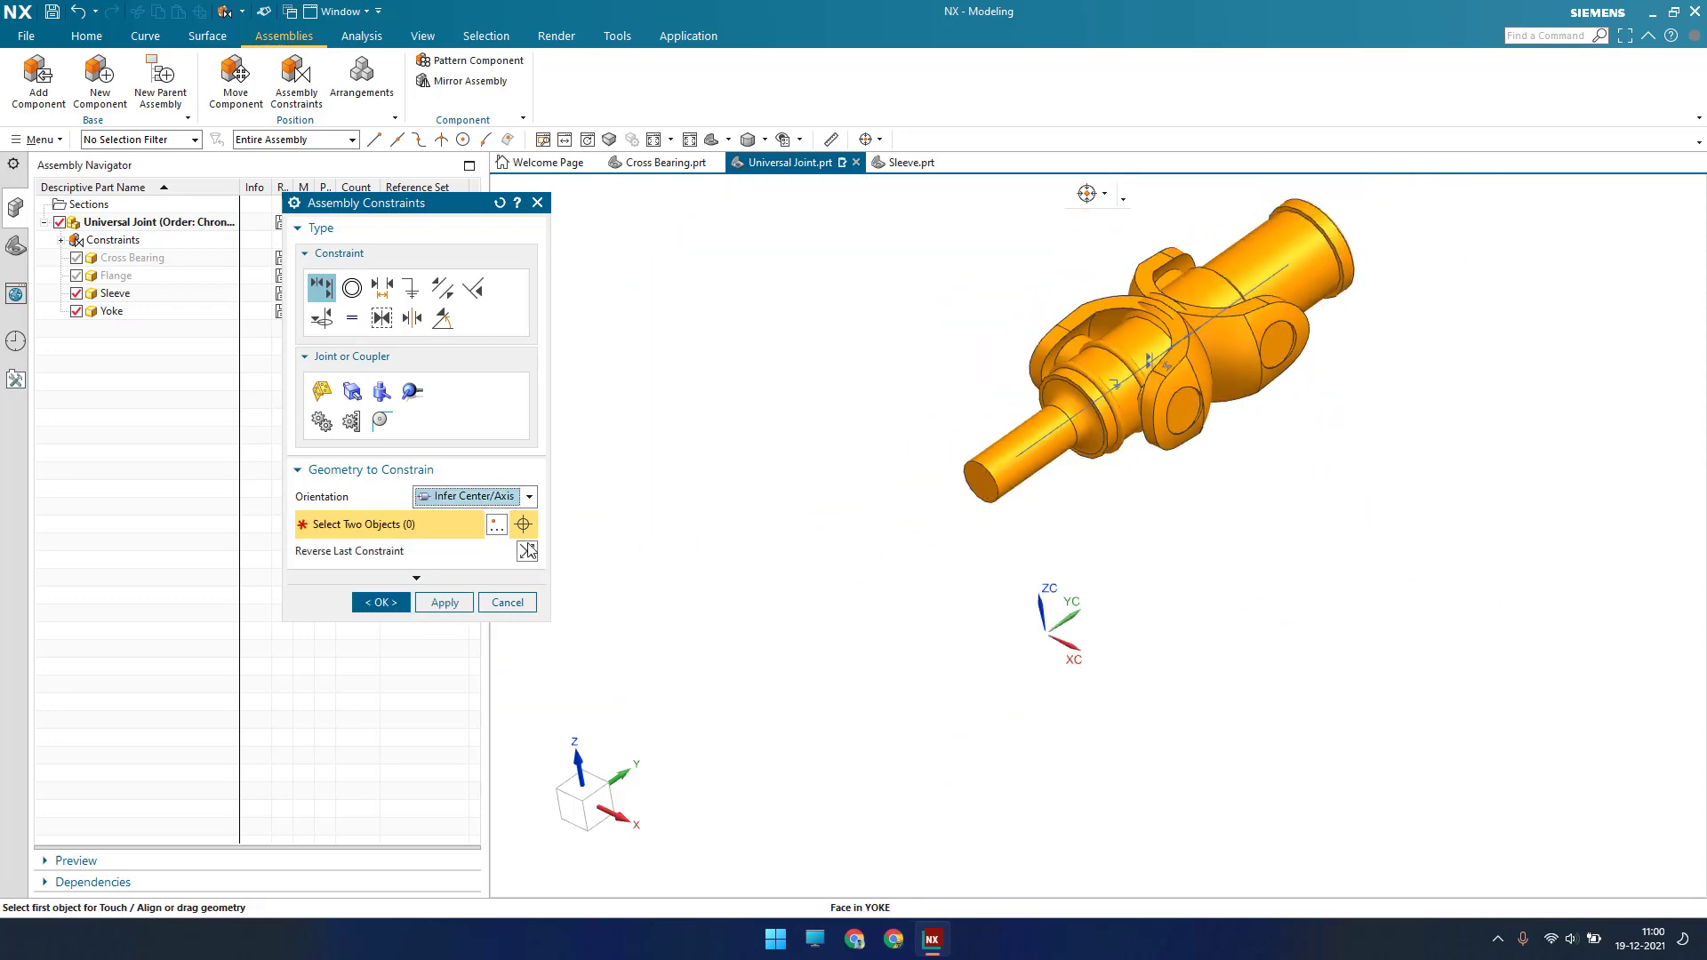
left_click(374, 603)
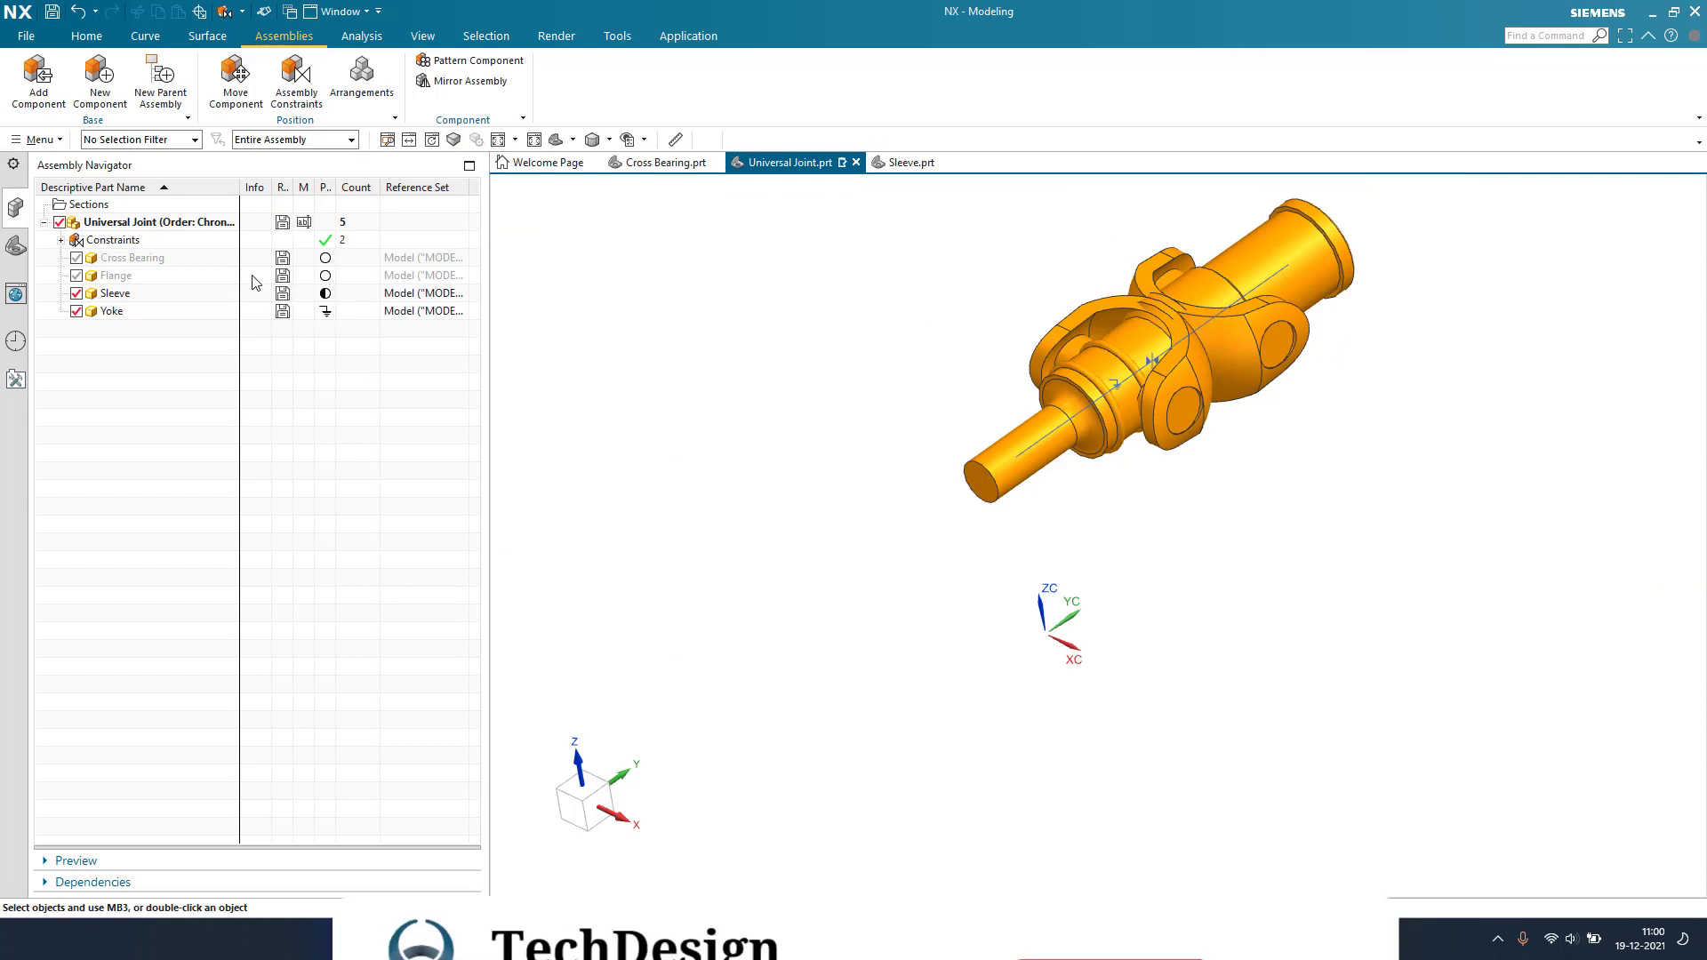
Move the Sleeve along the shared axis, clear of the Yoke's shaft end, to about Y -103.6
left_click(235, 296)
right_click(236, 296)
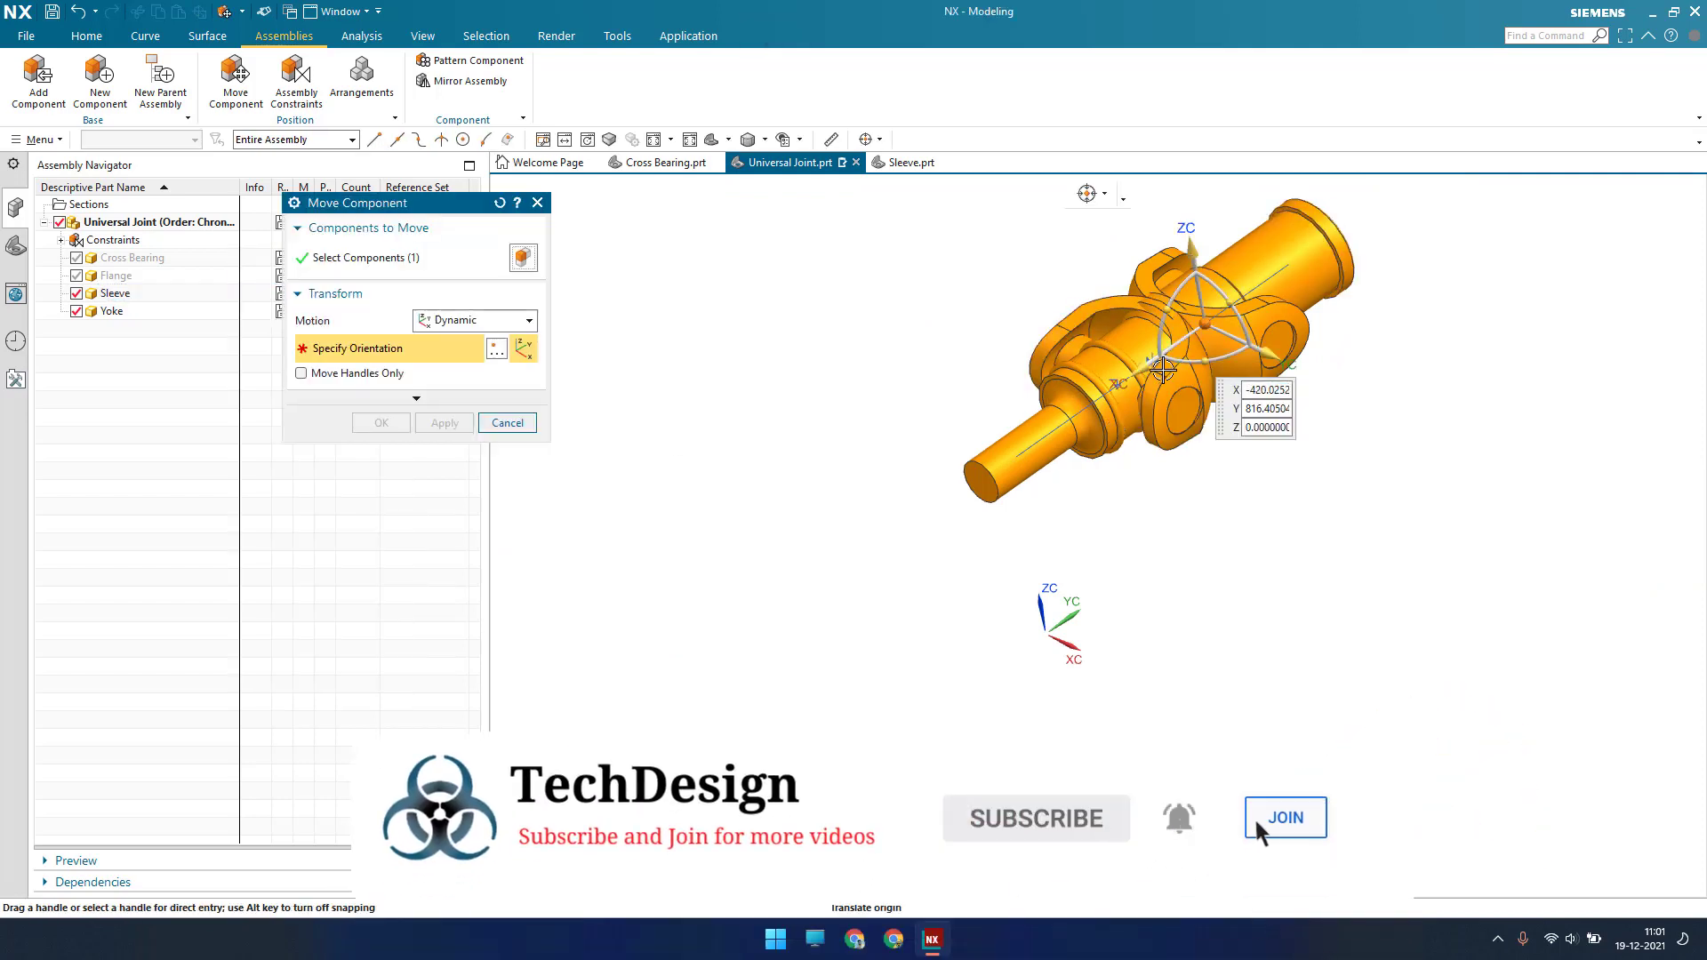
left_click_drag(1144, 365, 889, 551)
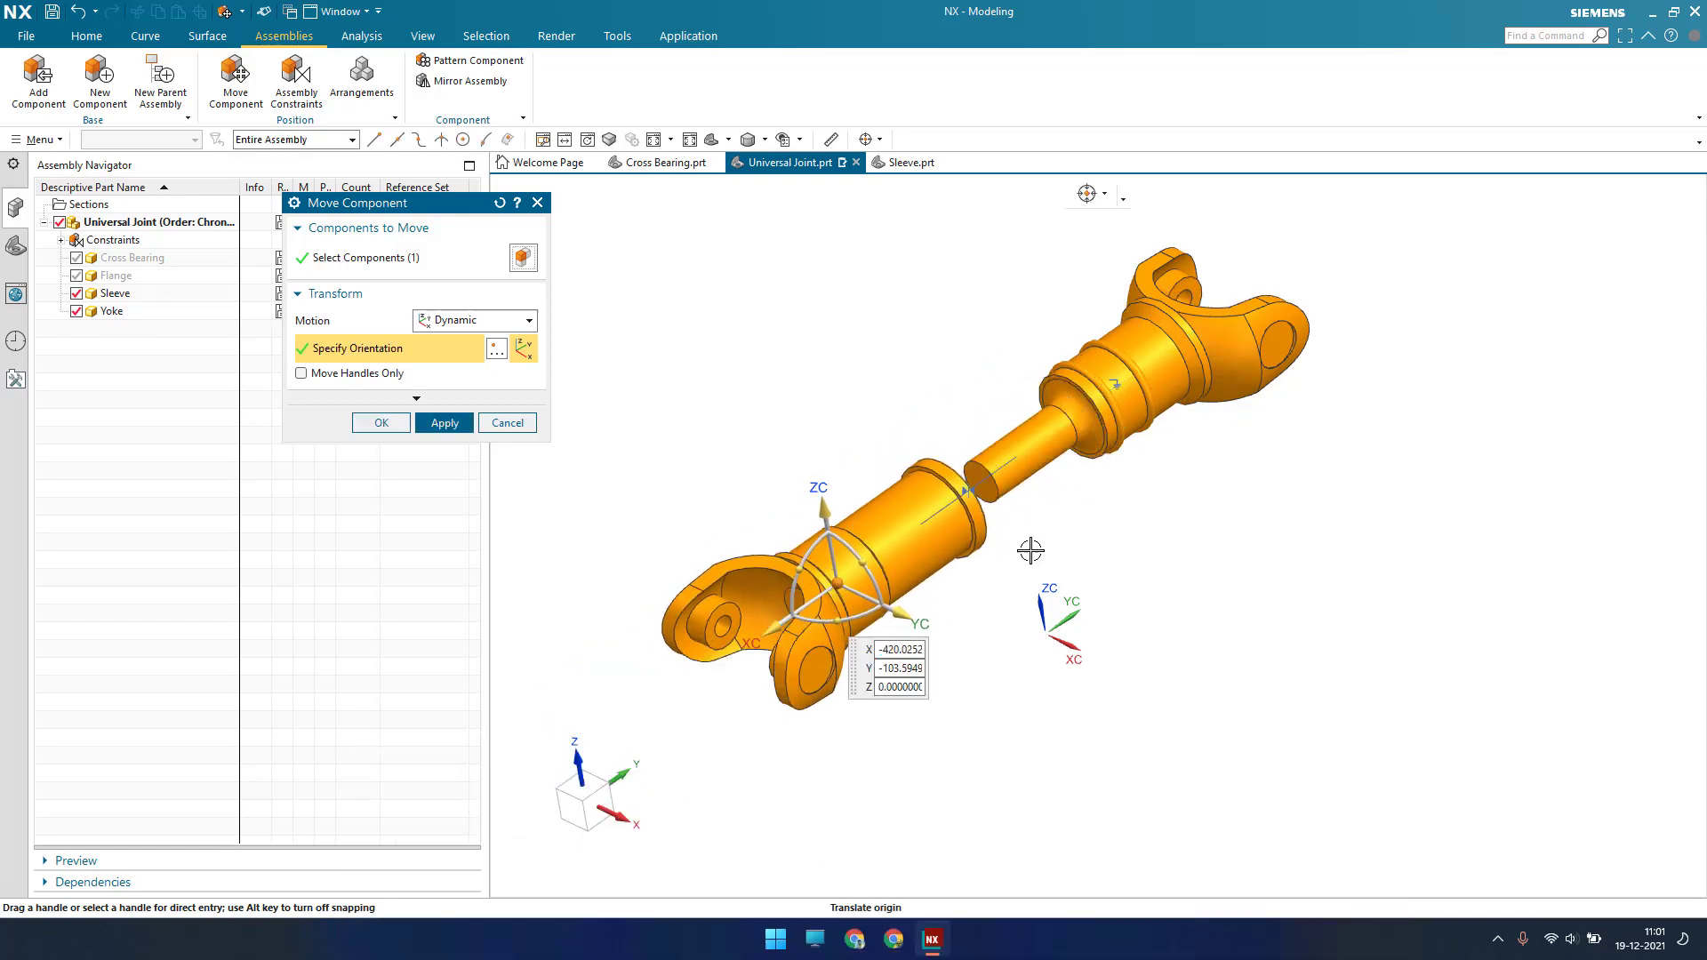
middle_click_drag(1029, 545, 514, 461)
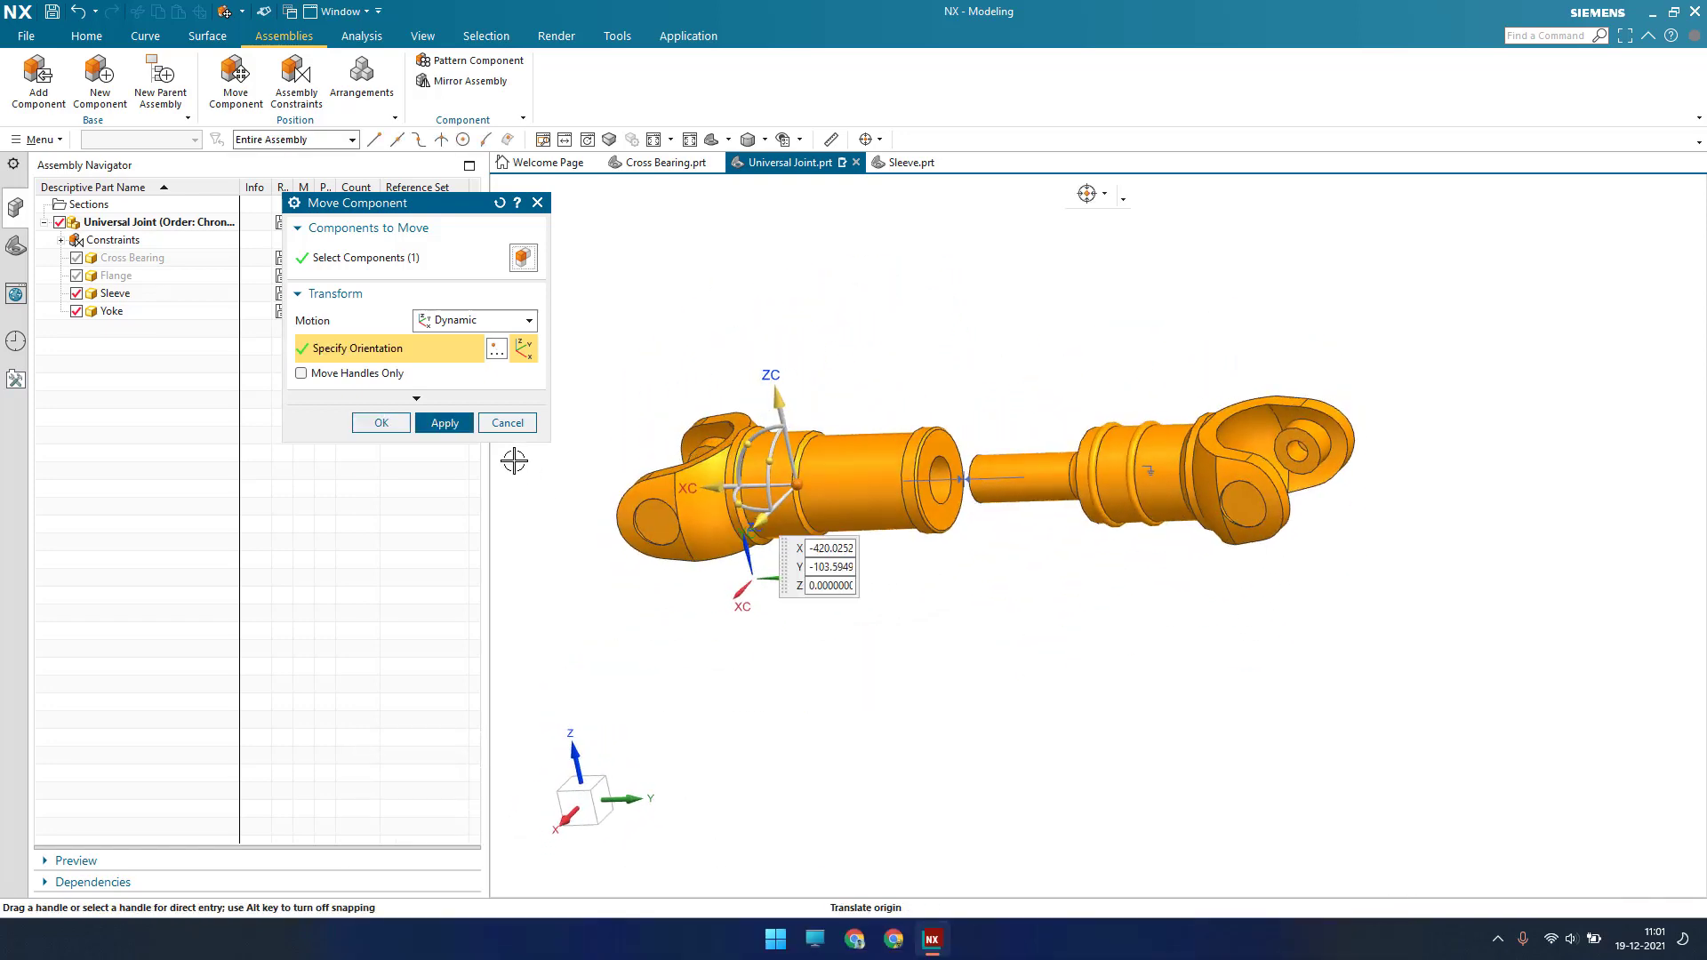
left_click(381, 423)
Add an Align/Lock constraint between the Sleeve's cylindrical axis and the Yoke shaft's axis to prevent rotation
scroll(924, 533, "down", 3)
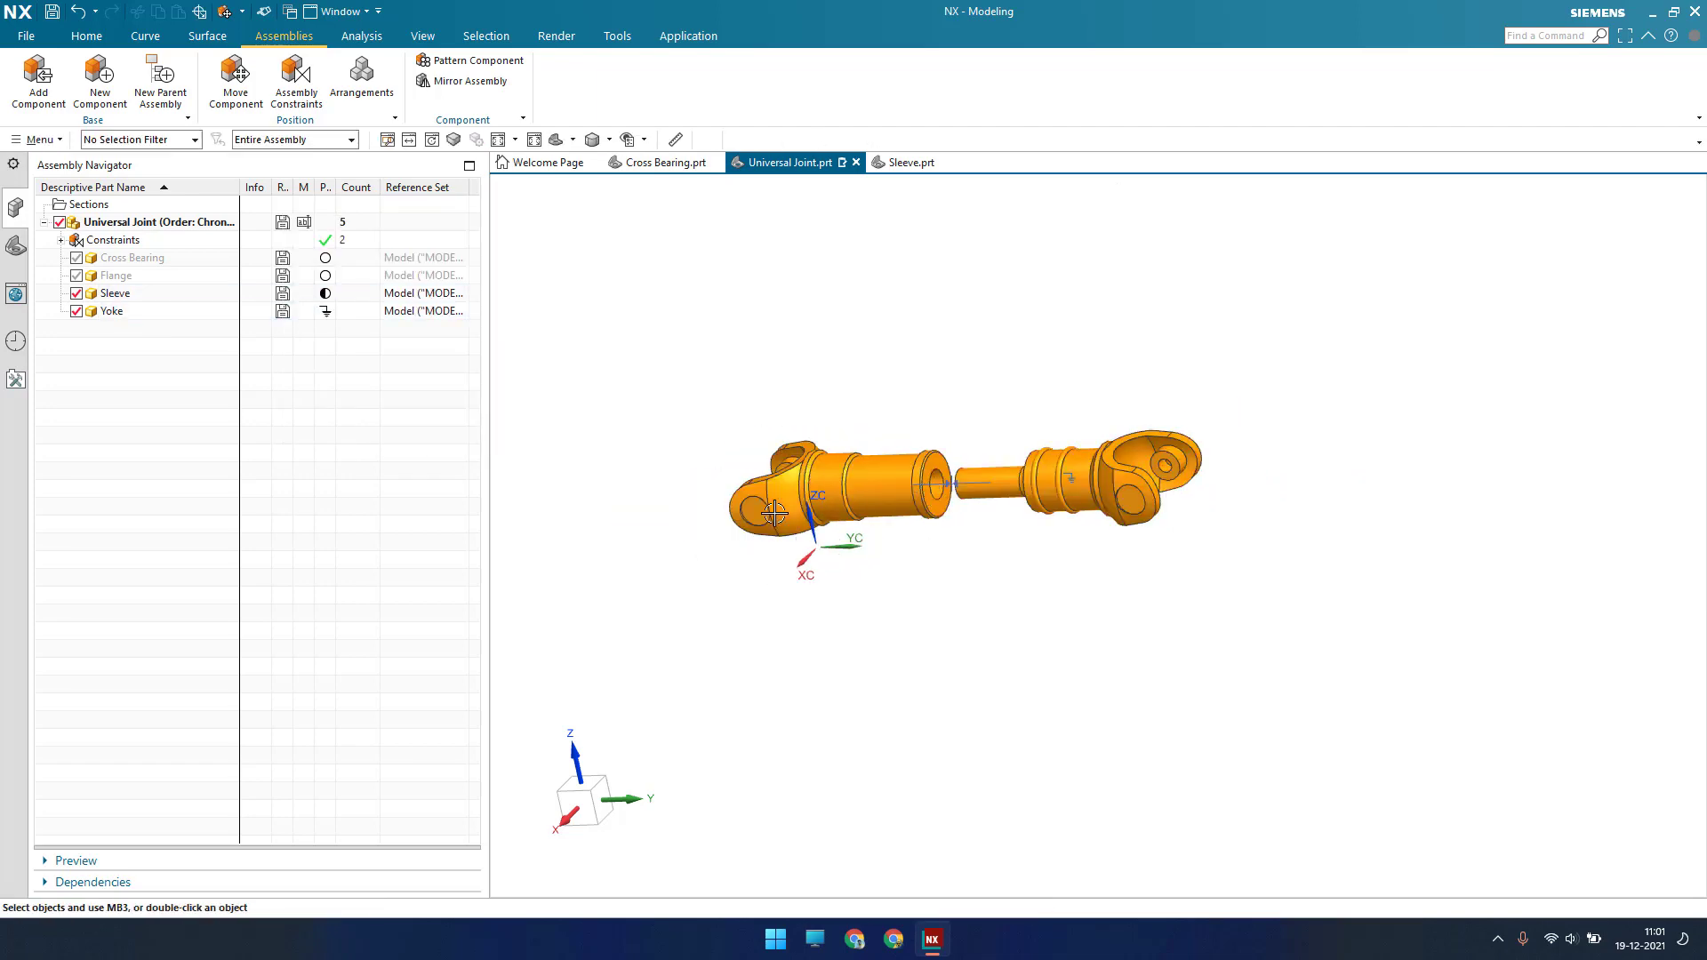
scroll(936, 489, "up", 4)
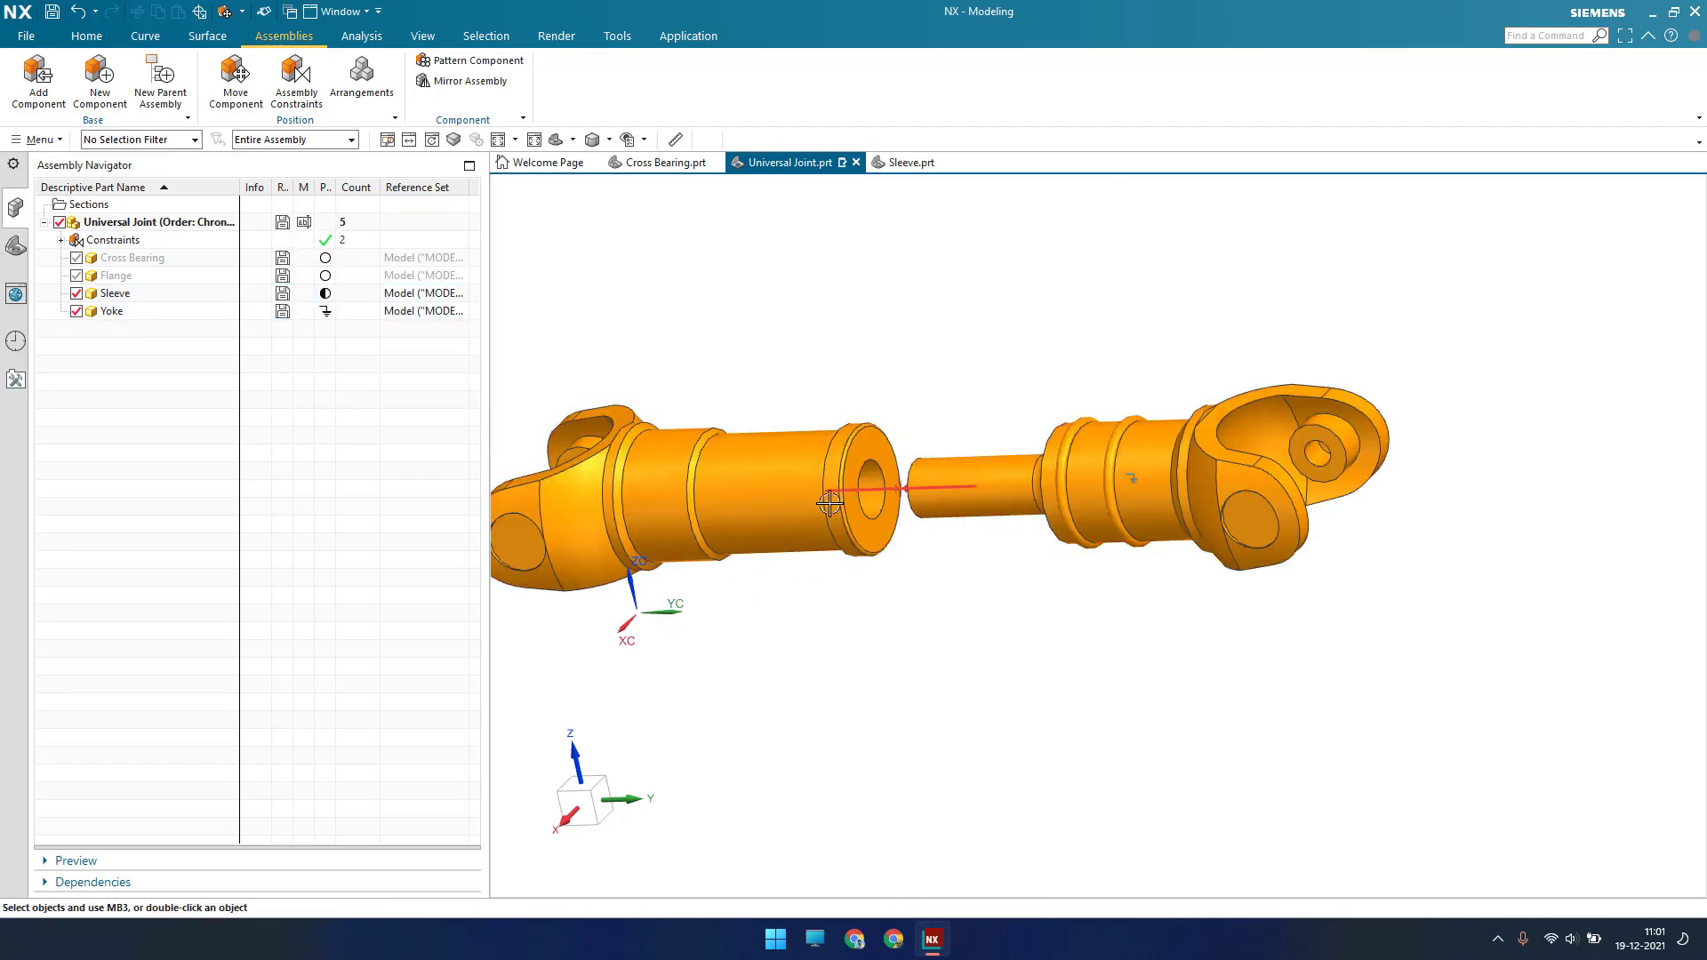
middle_click_drag(825, 494, 922, 474)
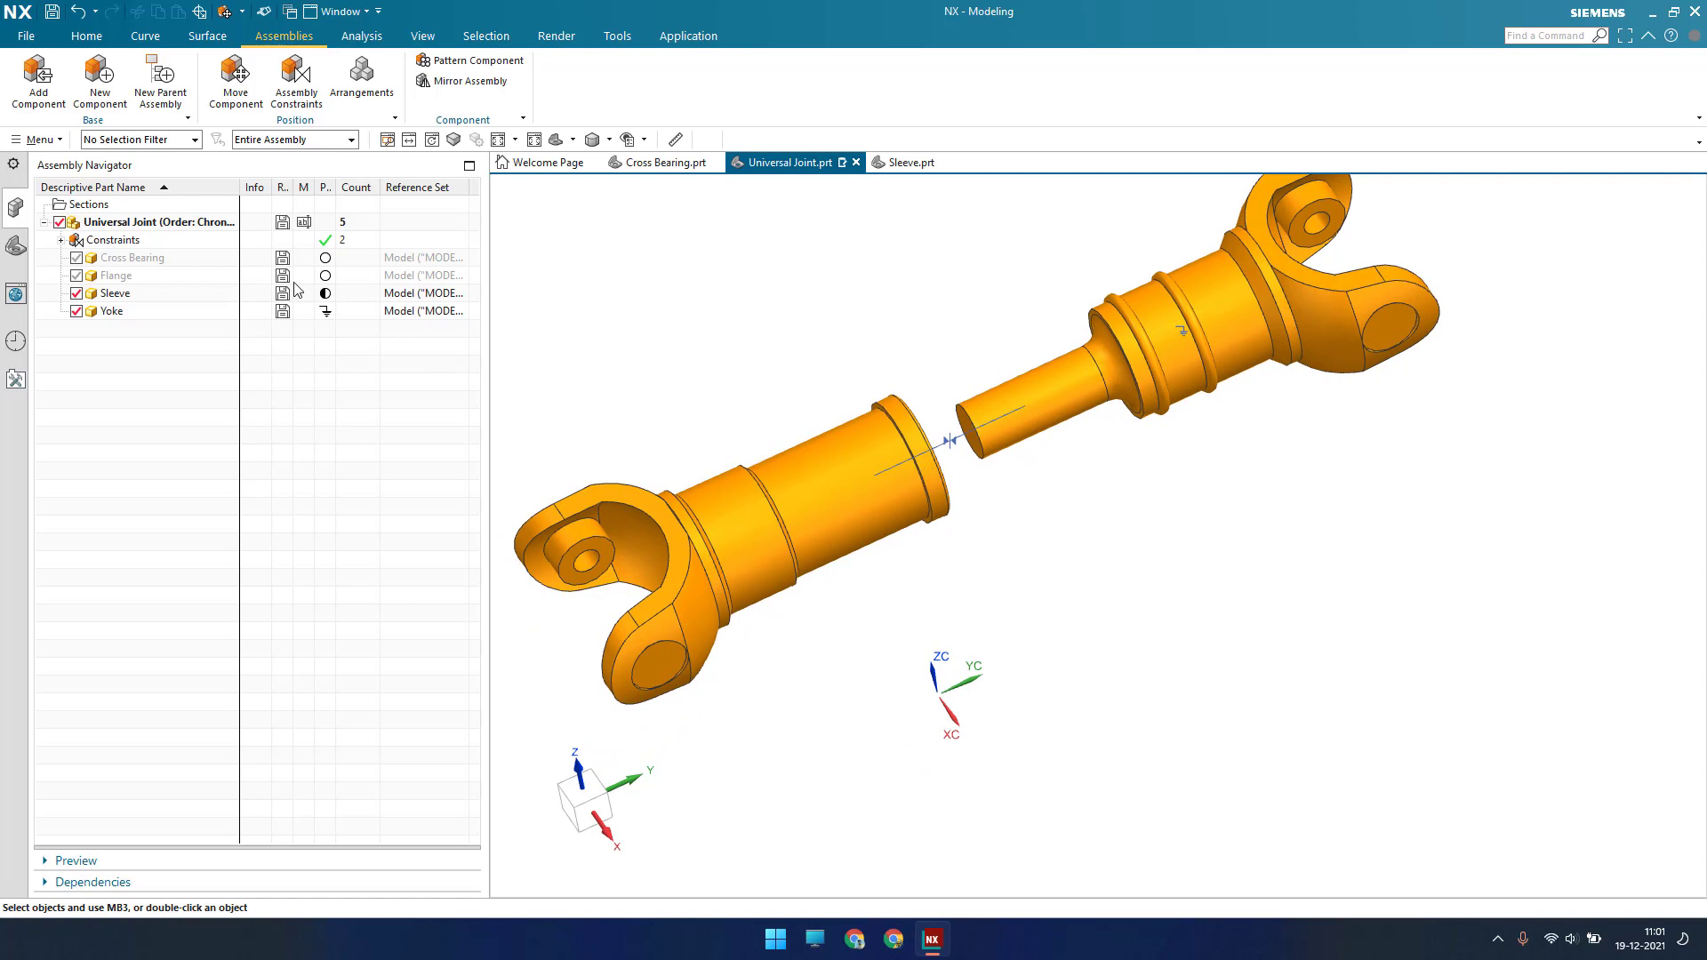
left_click(296, 79)
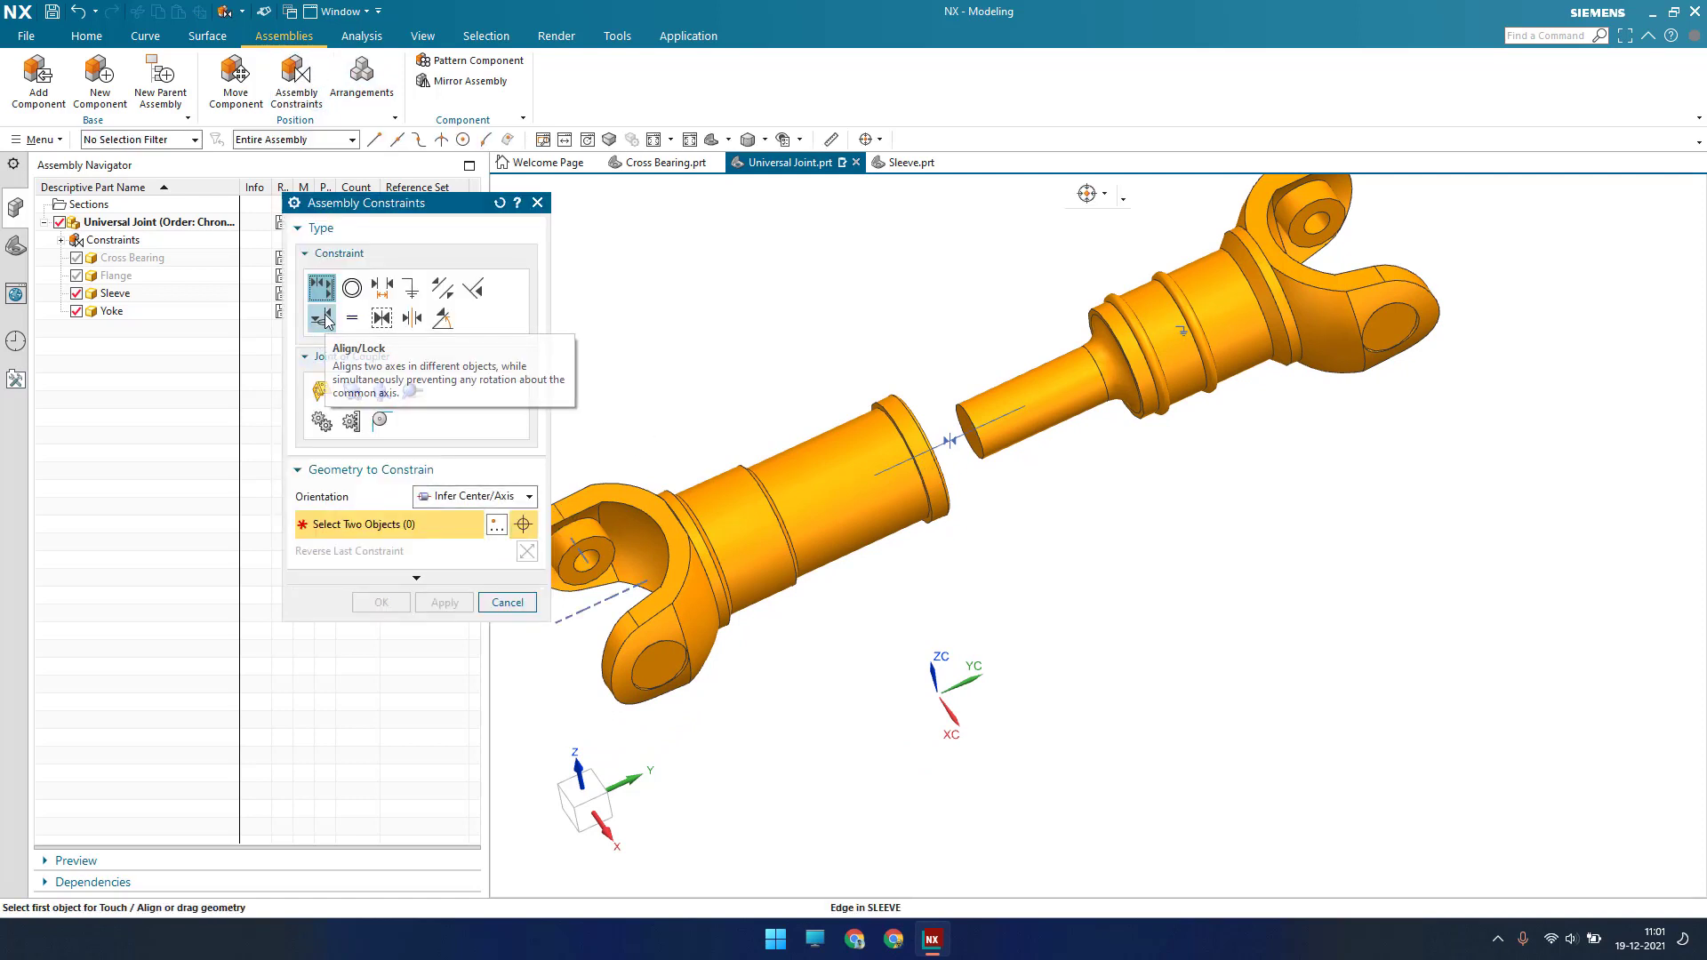
left_click(320, 321)
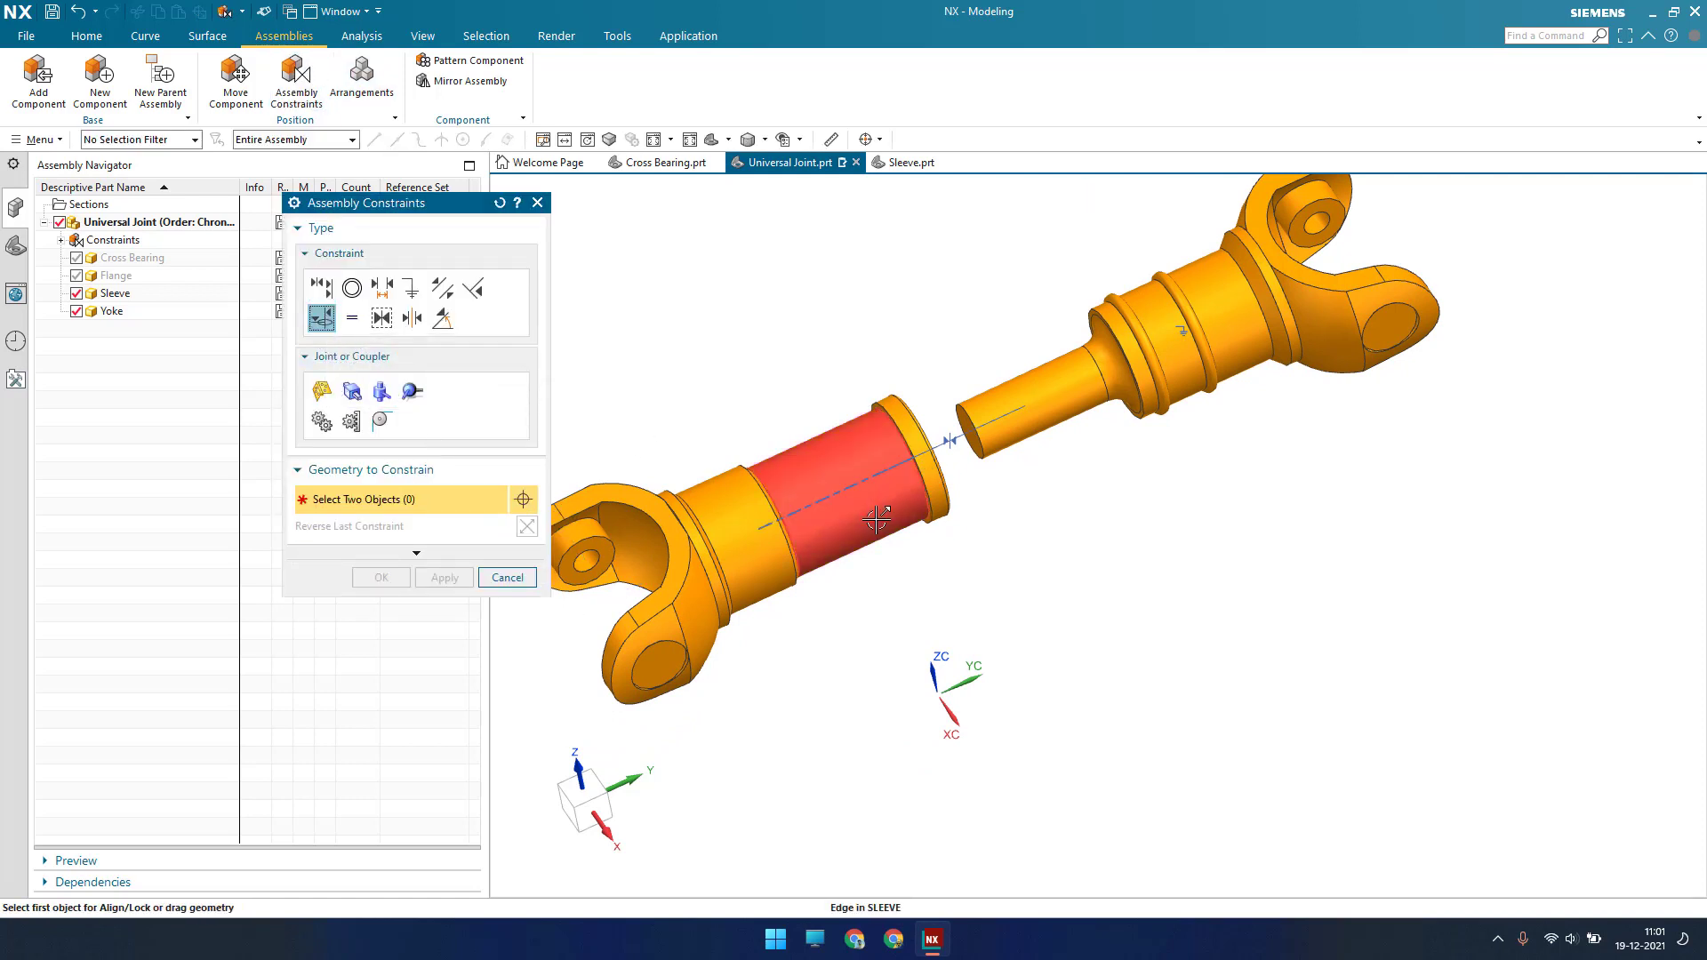
left_click(1050, 393)
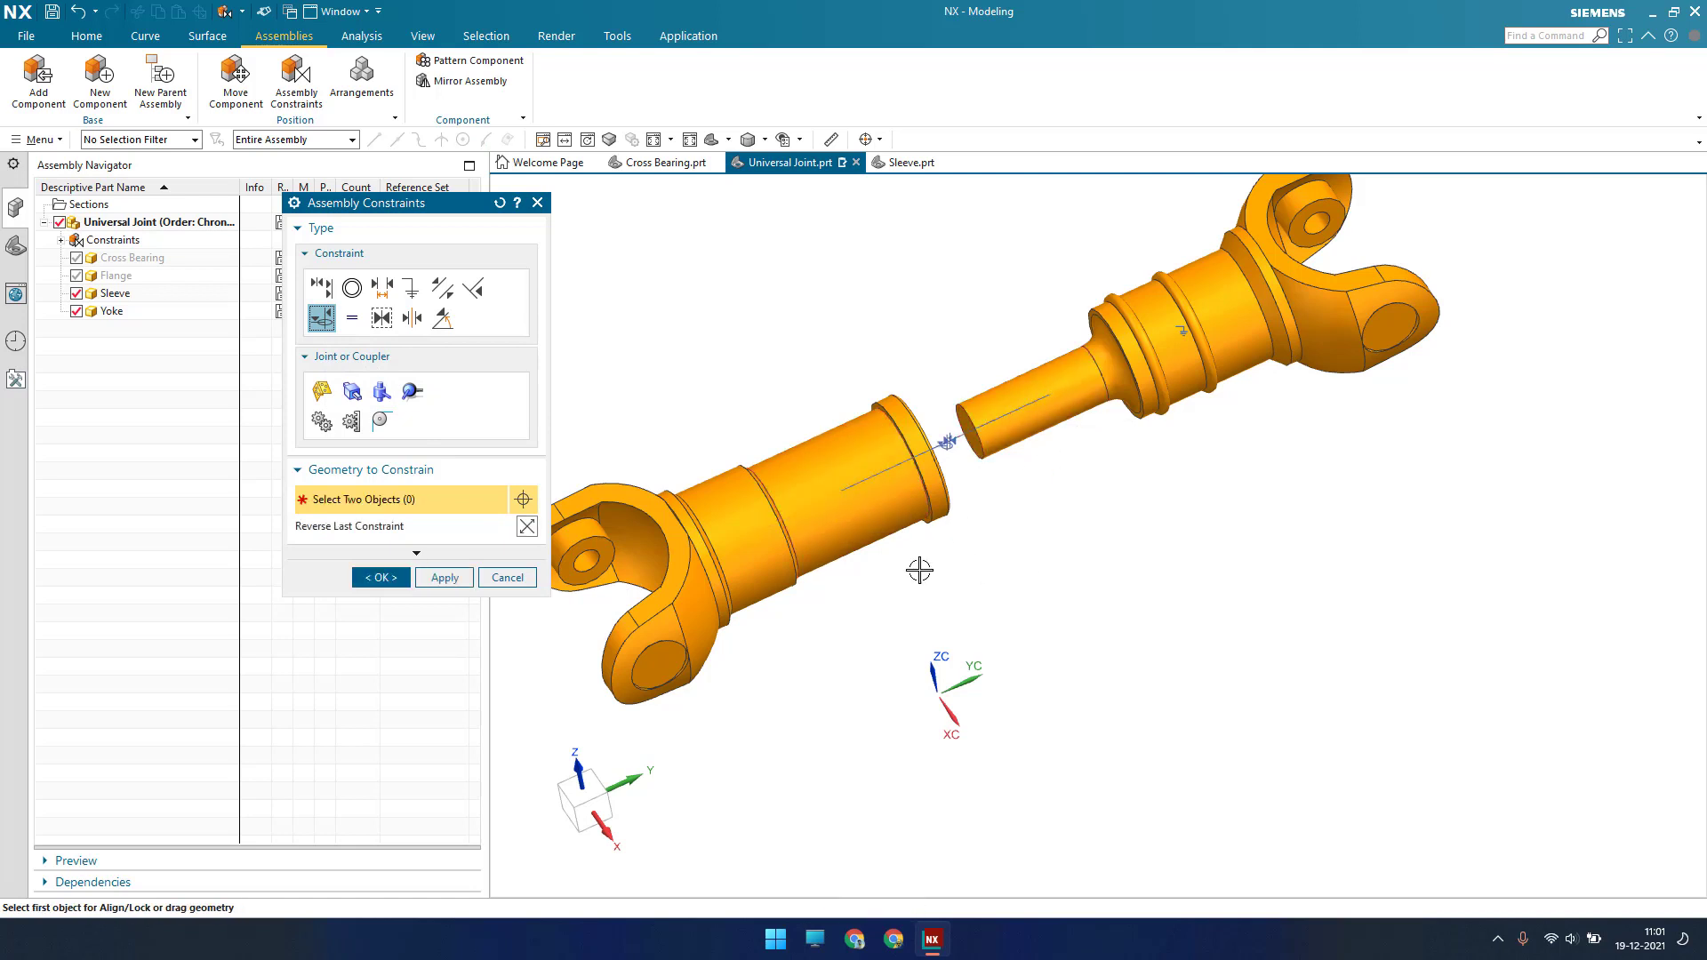
left_click(381, 578)
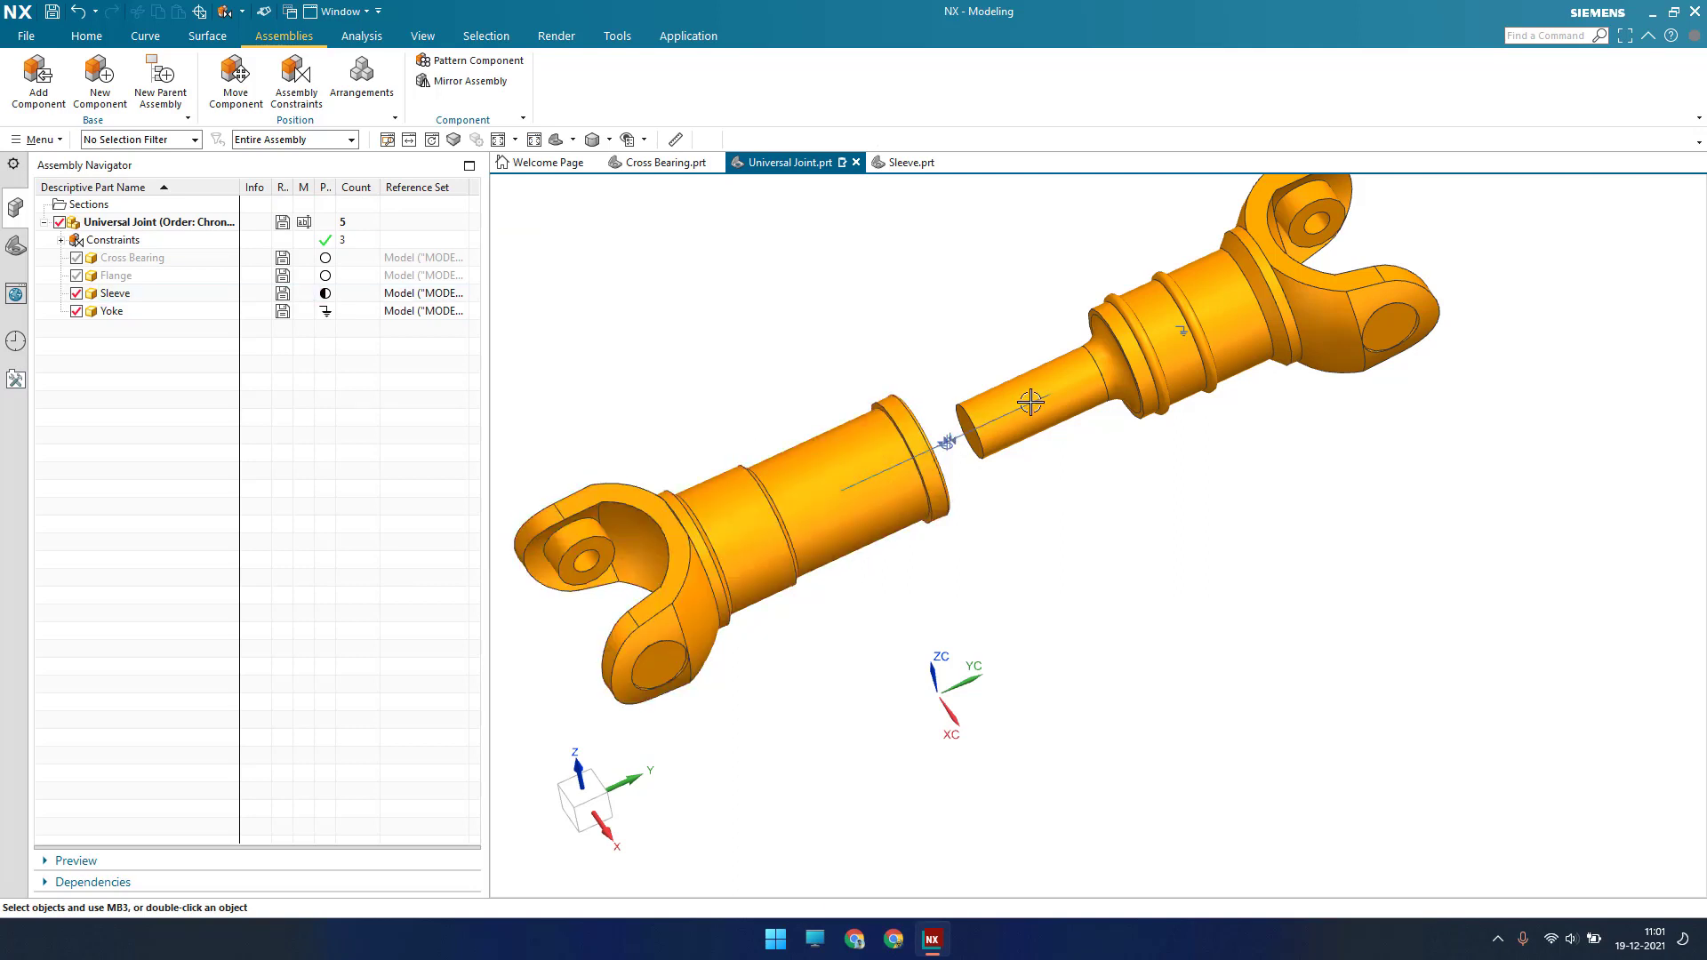
Add a 35 mm Distance constraint between the Sleeve's open end face and the facing Yoke collar
middle_click_drag(868, 504, 899, 484, "shift")
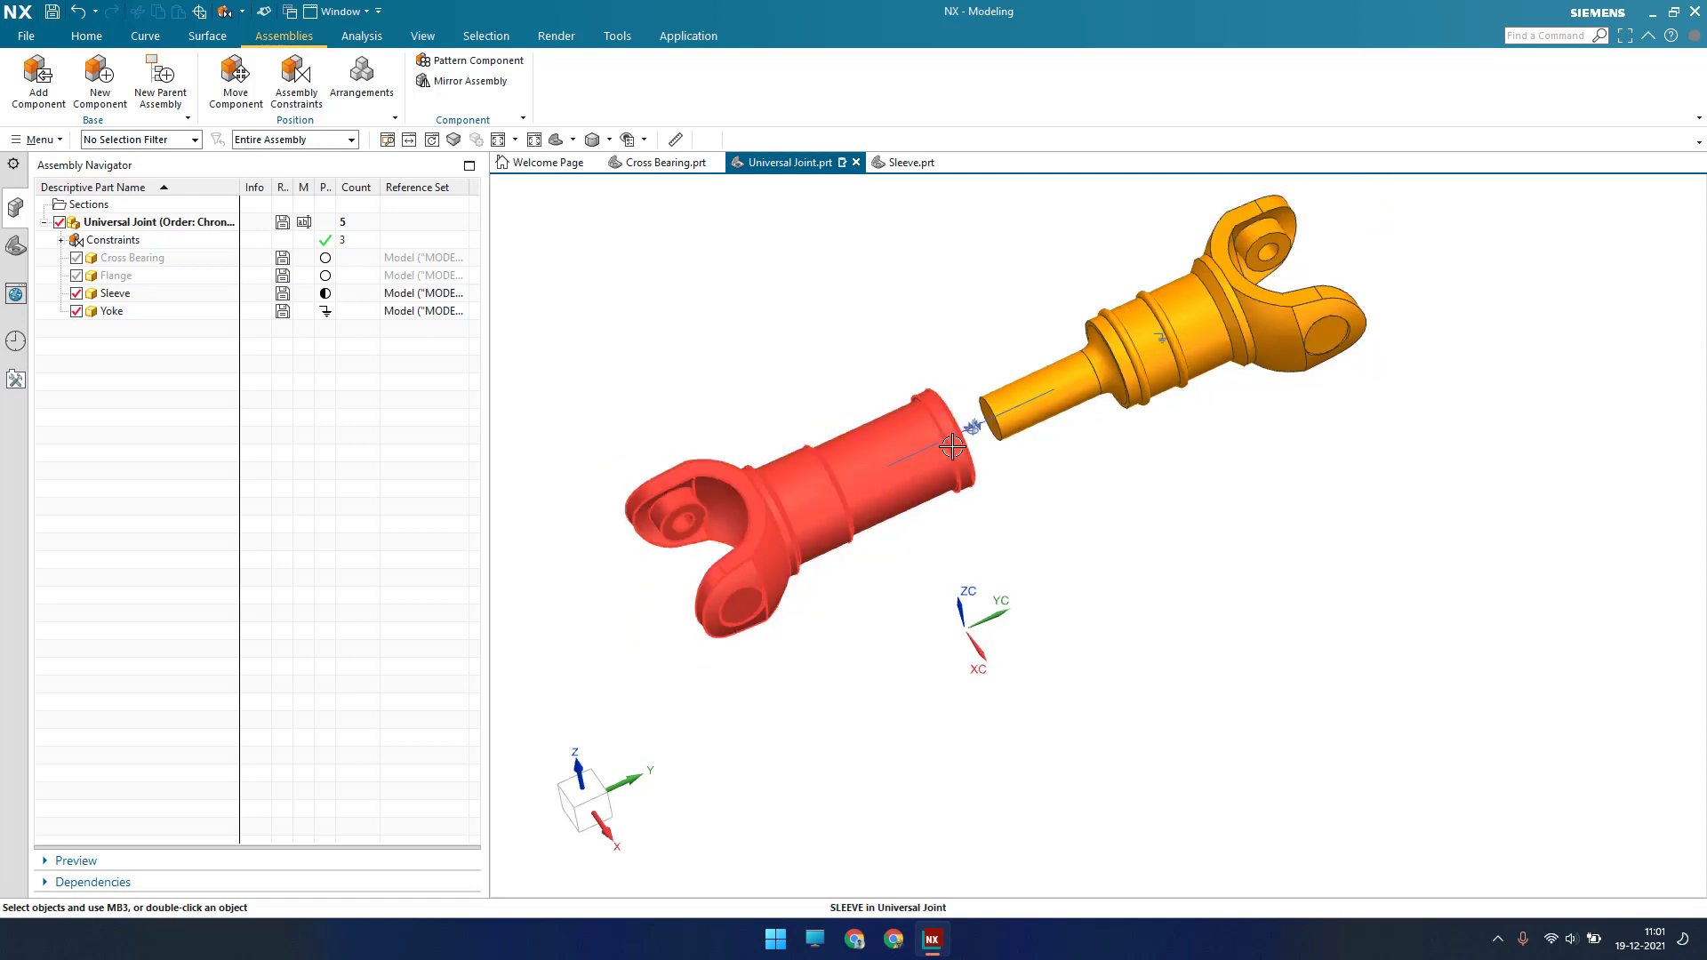
scroll(951, 440, "up", 1)
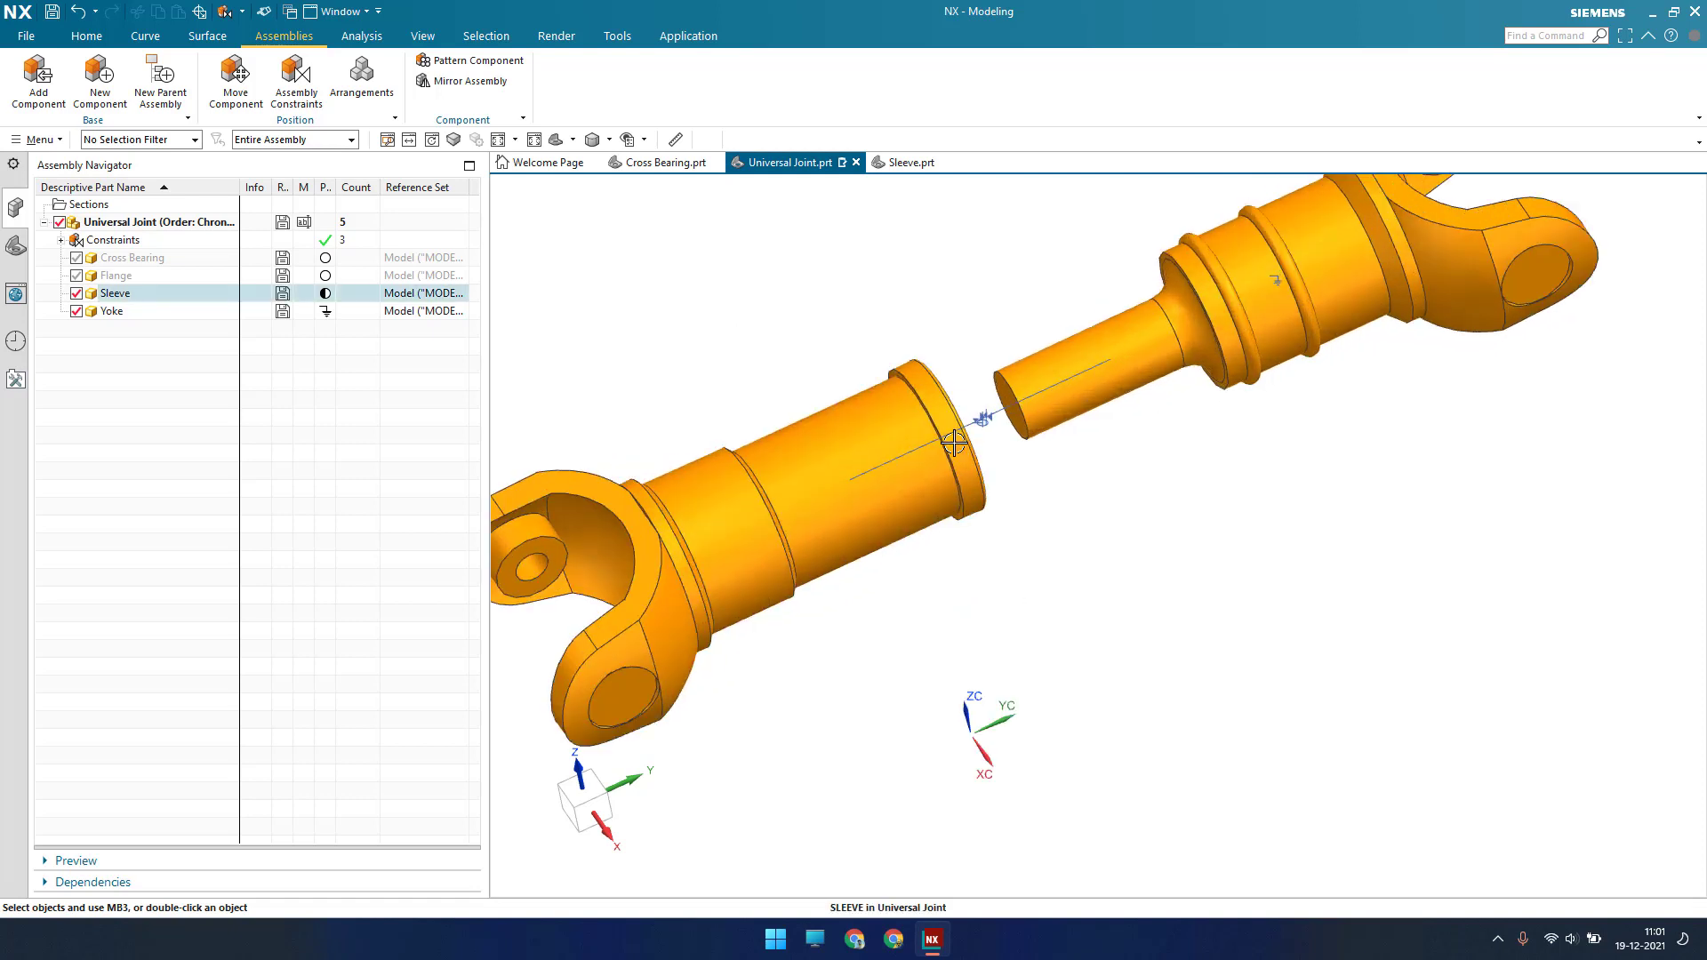
left_click(309, 98)
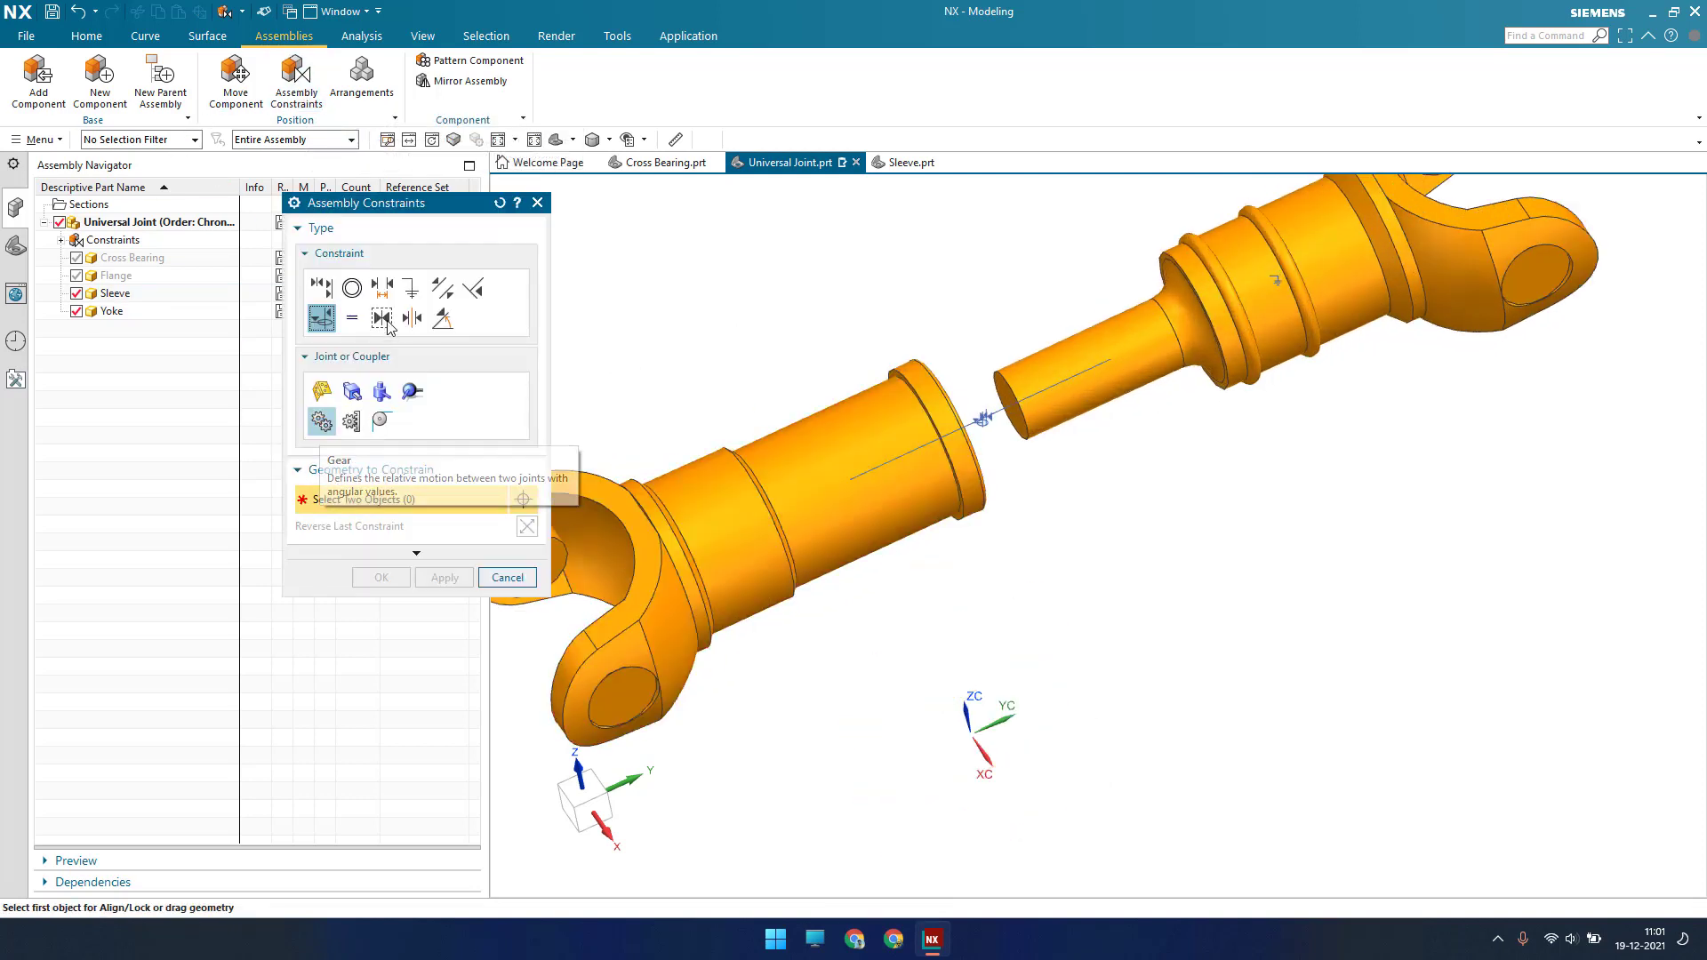
left_click(382, 292)
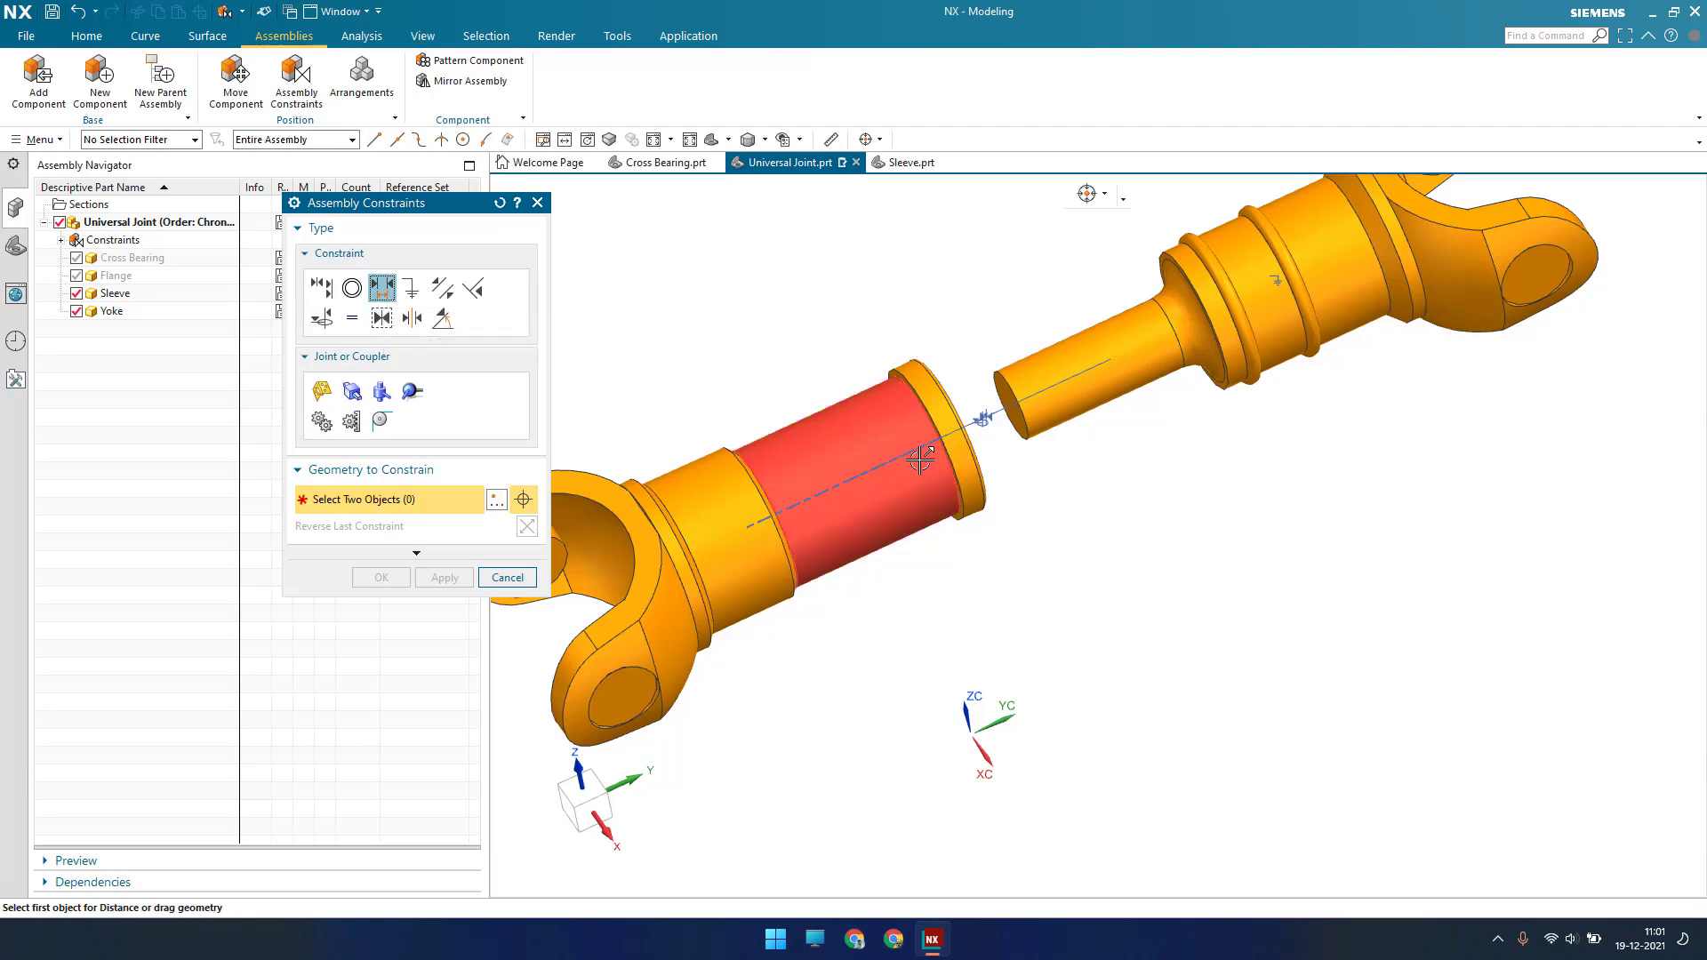
middle_click_drag(783, 477, 1040, 438)
left_click(960, 366)
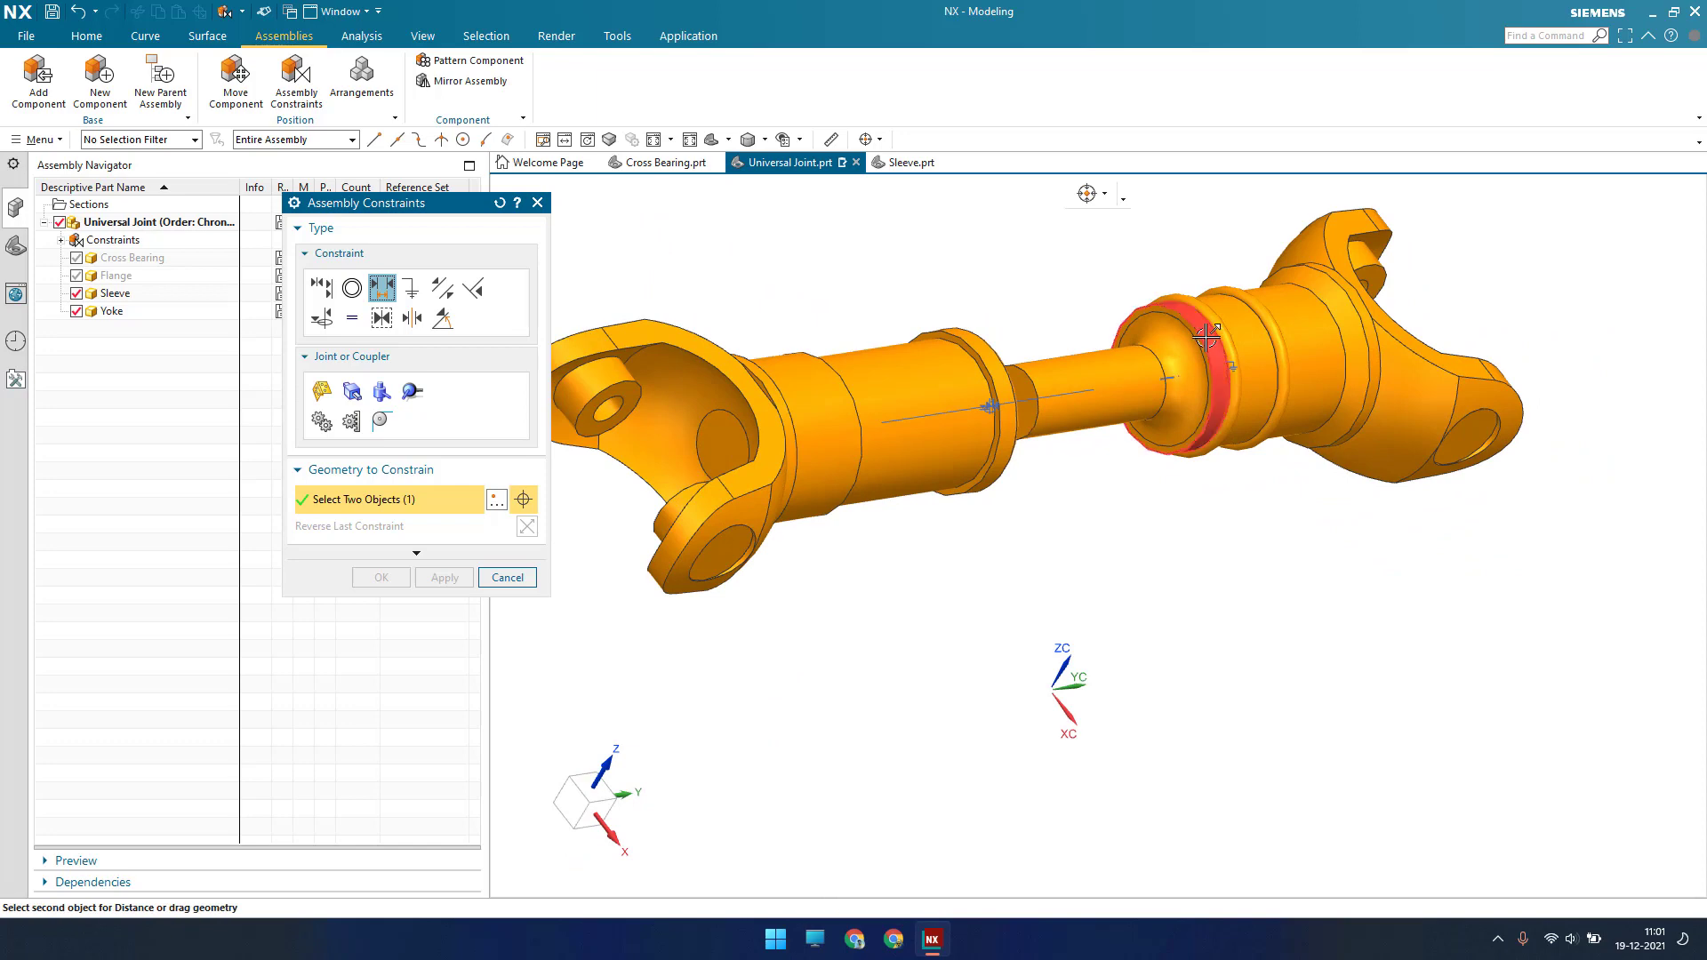
scroll(1160, 373, "up", 8)
left_click(1155, 401)
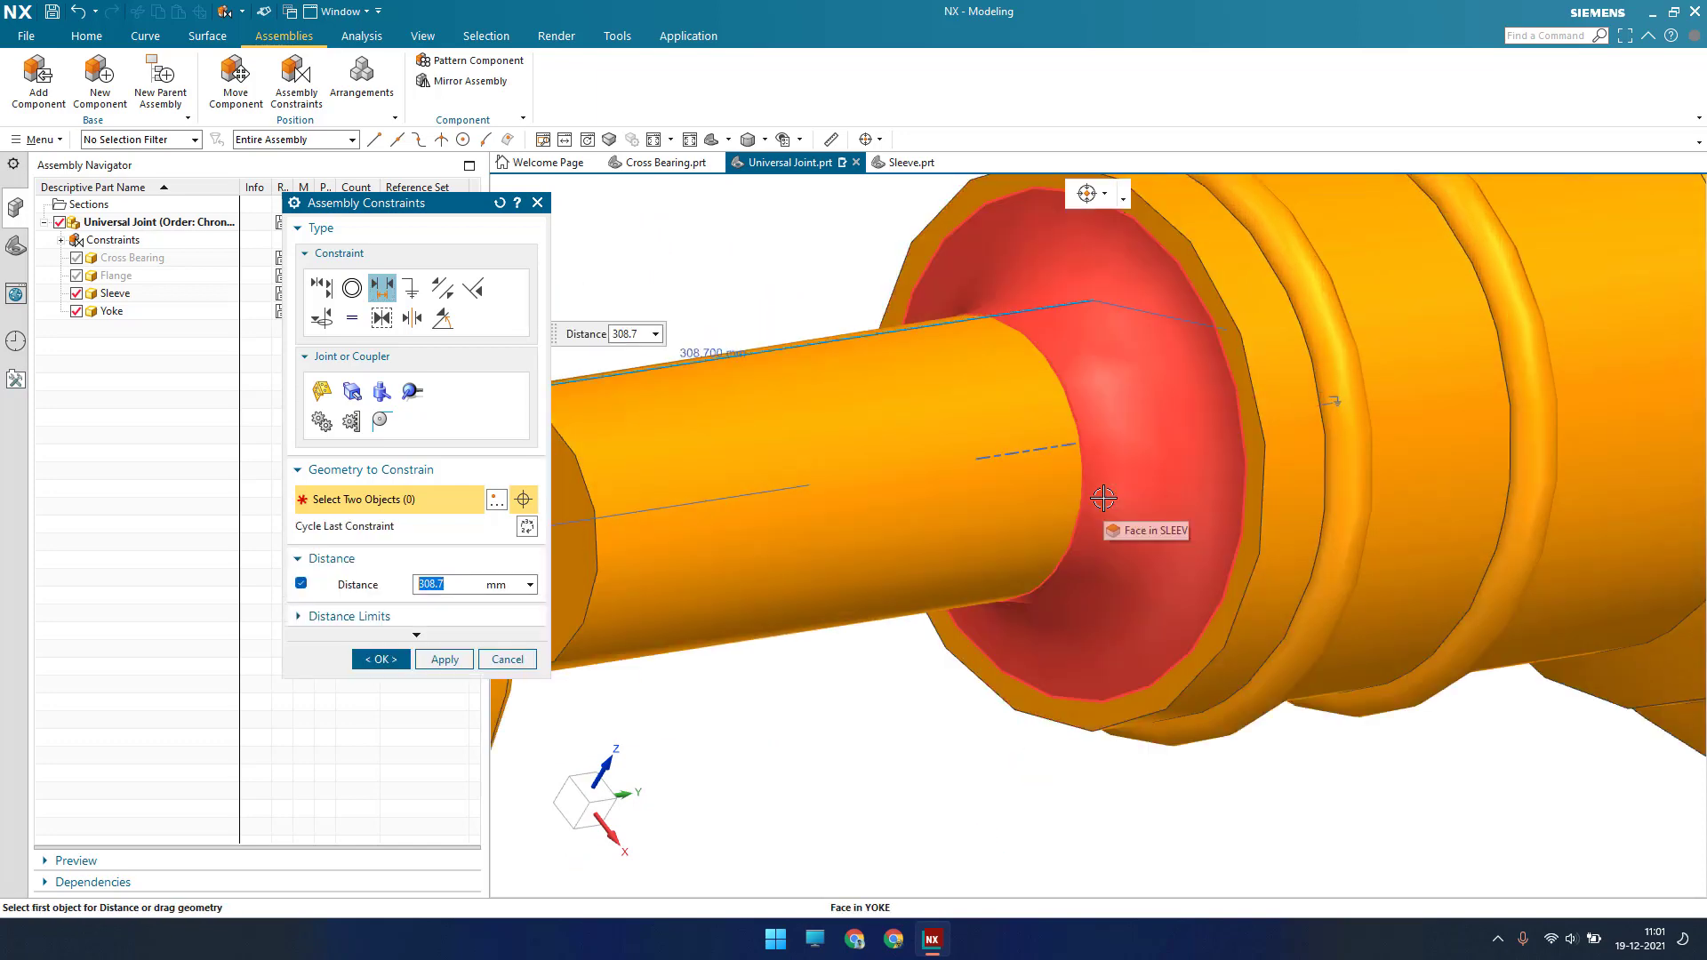
scroll(1151, 409, "down", 5)
middle_click_drag(782, 459, 761, 513)
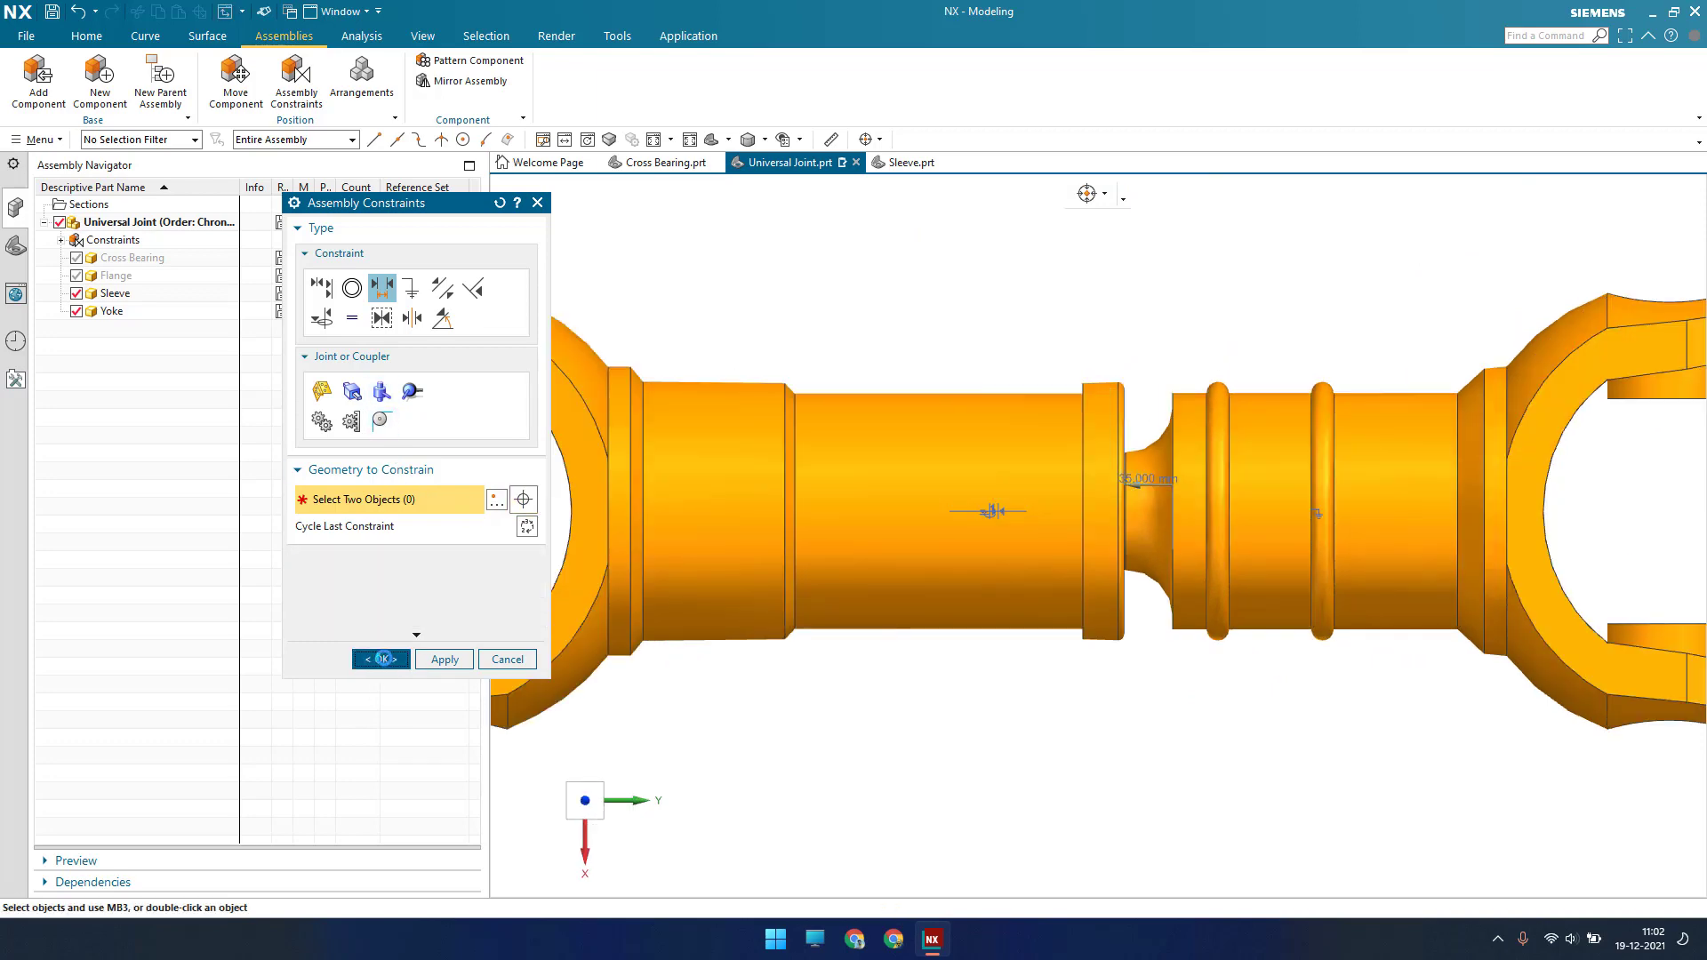
left_click(387, 660)
Check the Sleeve's constraint status in the component tree and inspect its fit with the Yoke
middle_click_drag(1035, 594, 1133, 444)
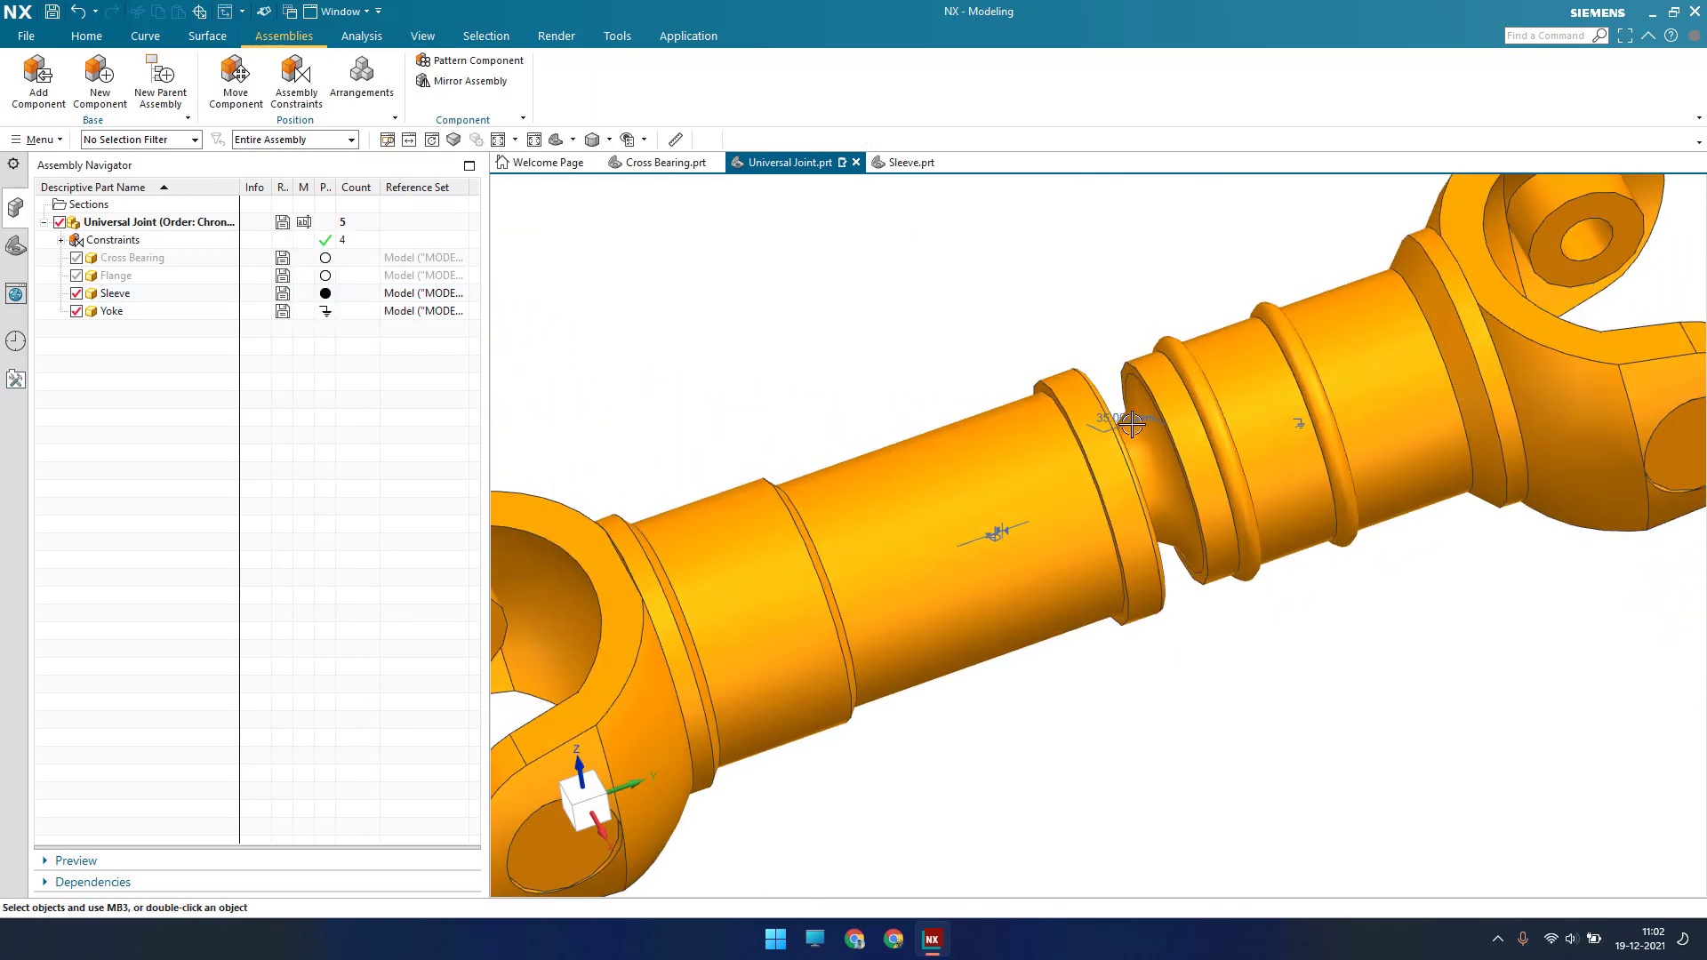
left_click(302, 296)
left_click(308, 444)
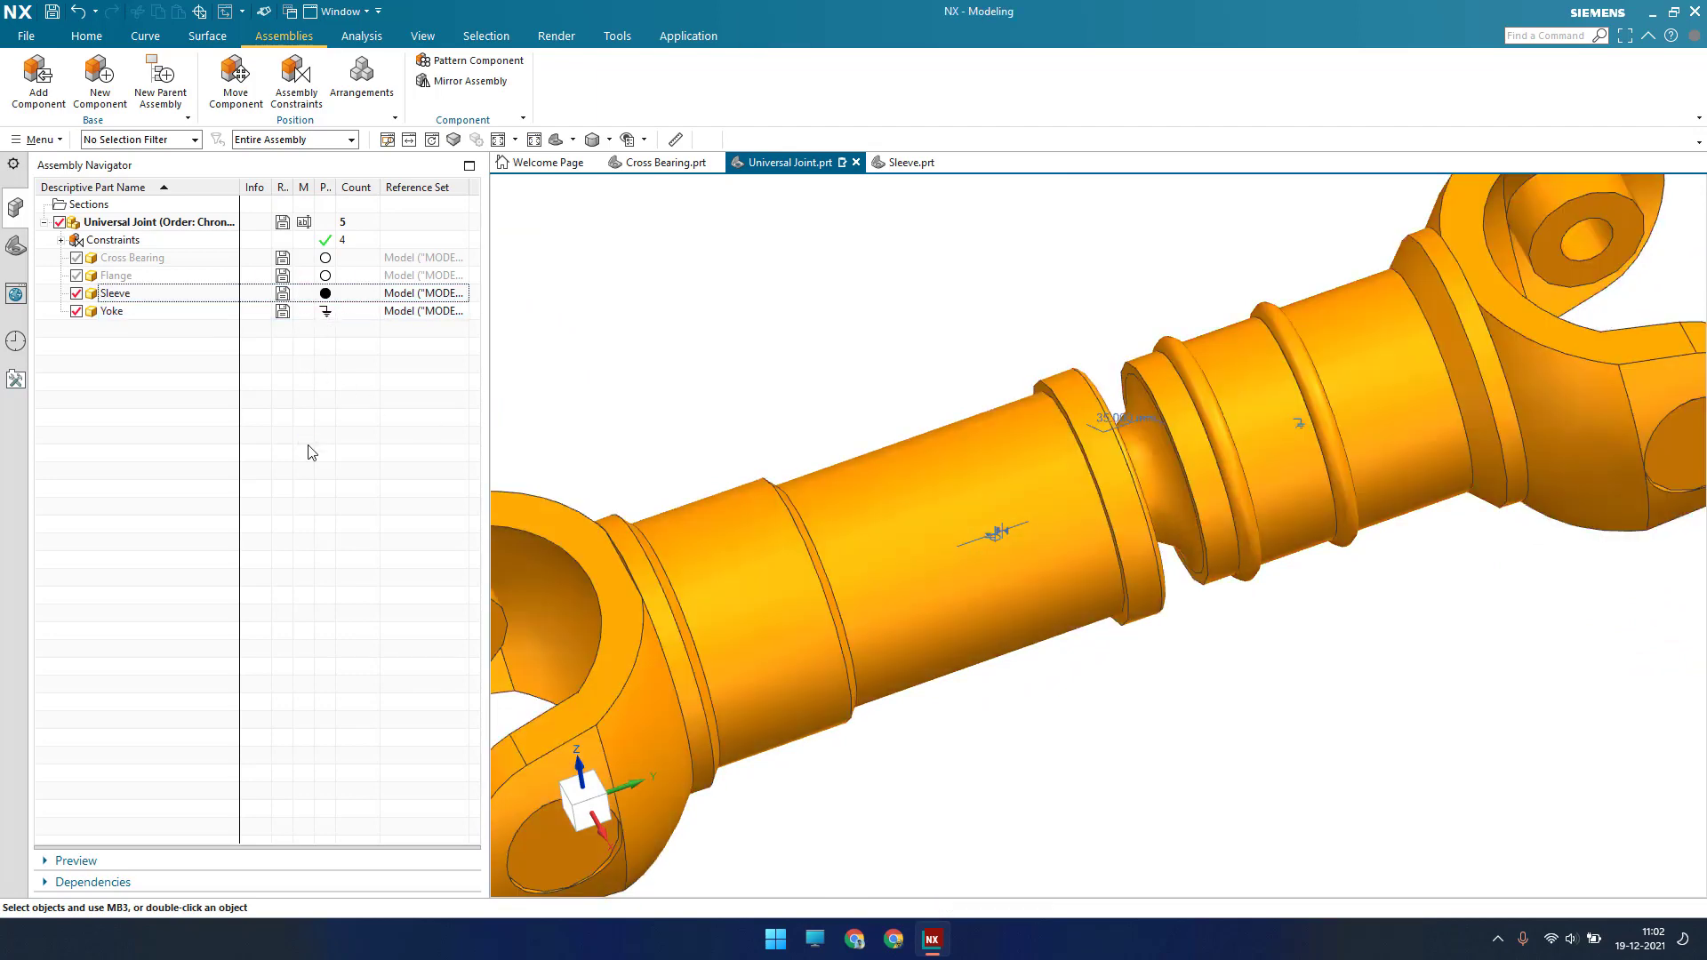
scroll(1209, 396, "up", 1)
scroll(1208, 396, "down", 3)
middle_click_drag(1085, 473, 1049, 471)
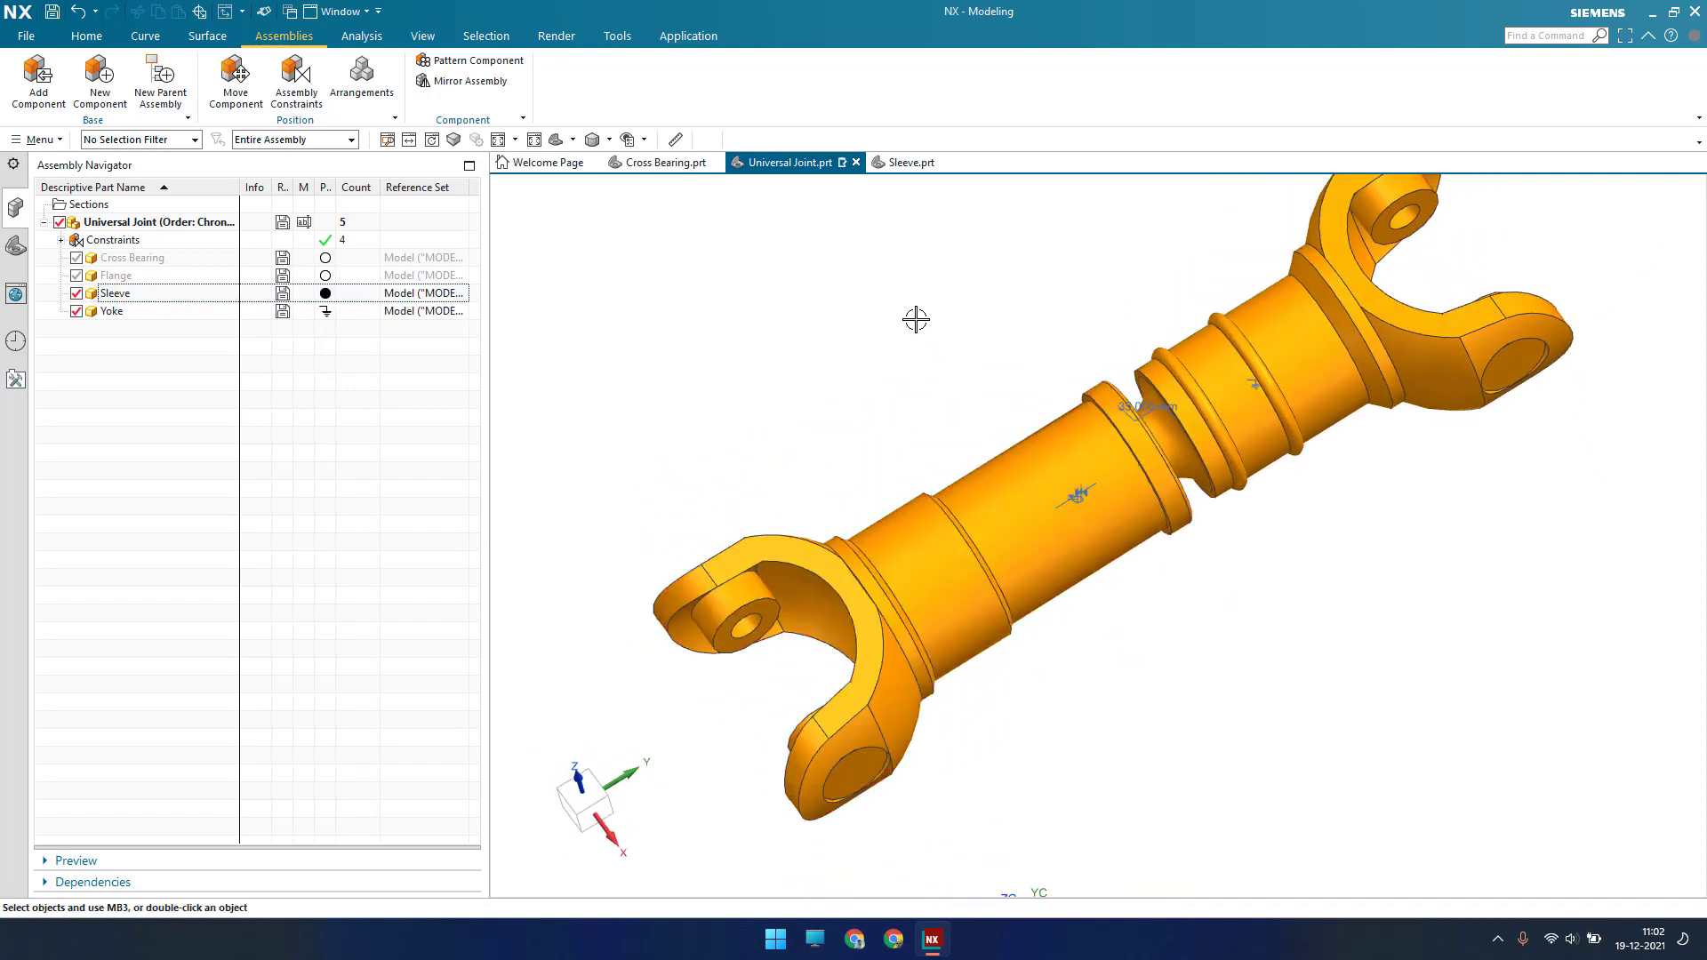
middle_click_drag(901, 377, 941, 323, "shift")
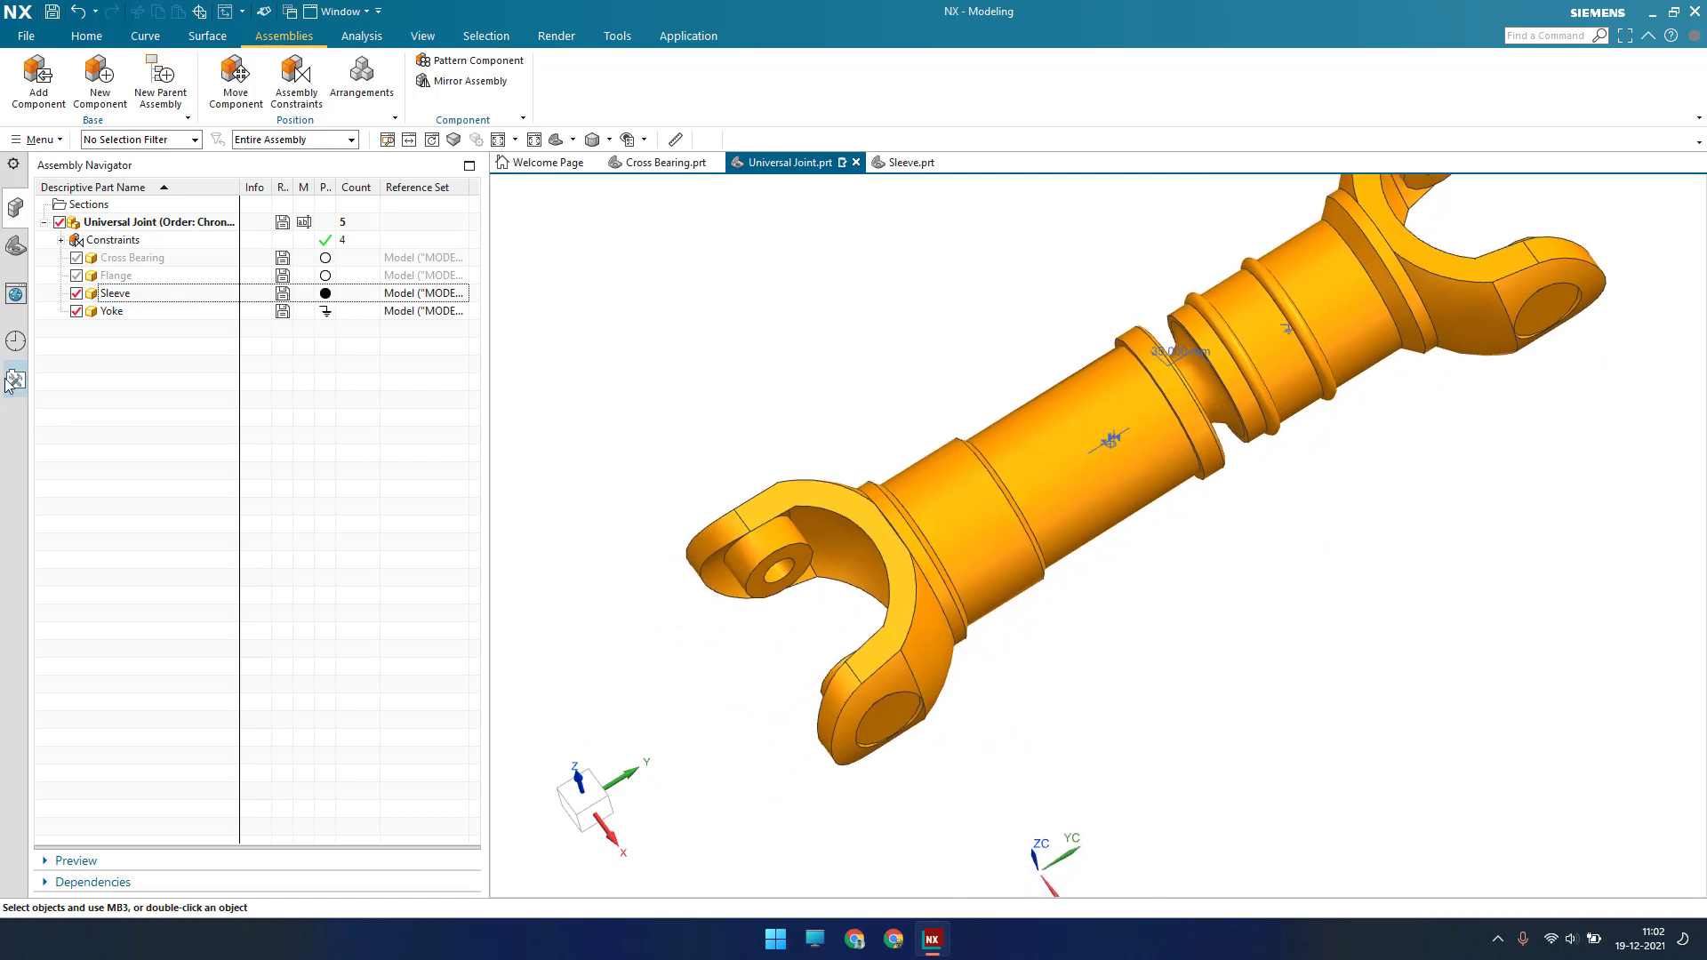
Show the hidden Cross Bearing component in the Universal Joint assembly
left_click(139, 258)
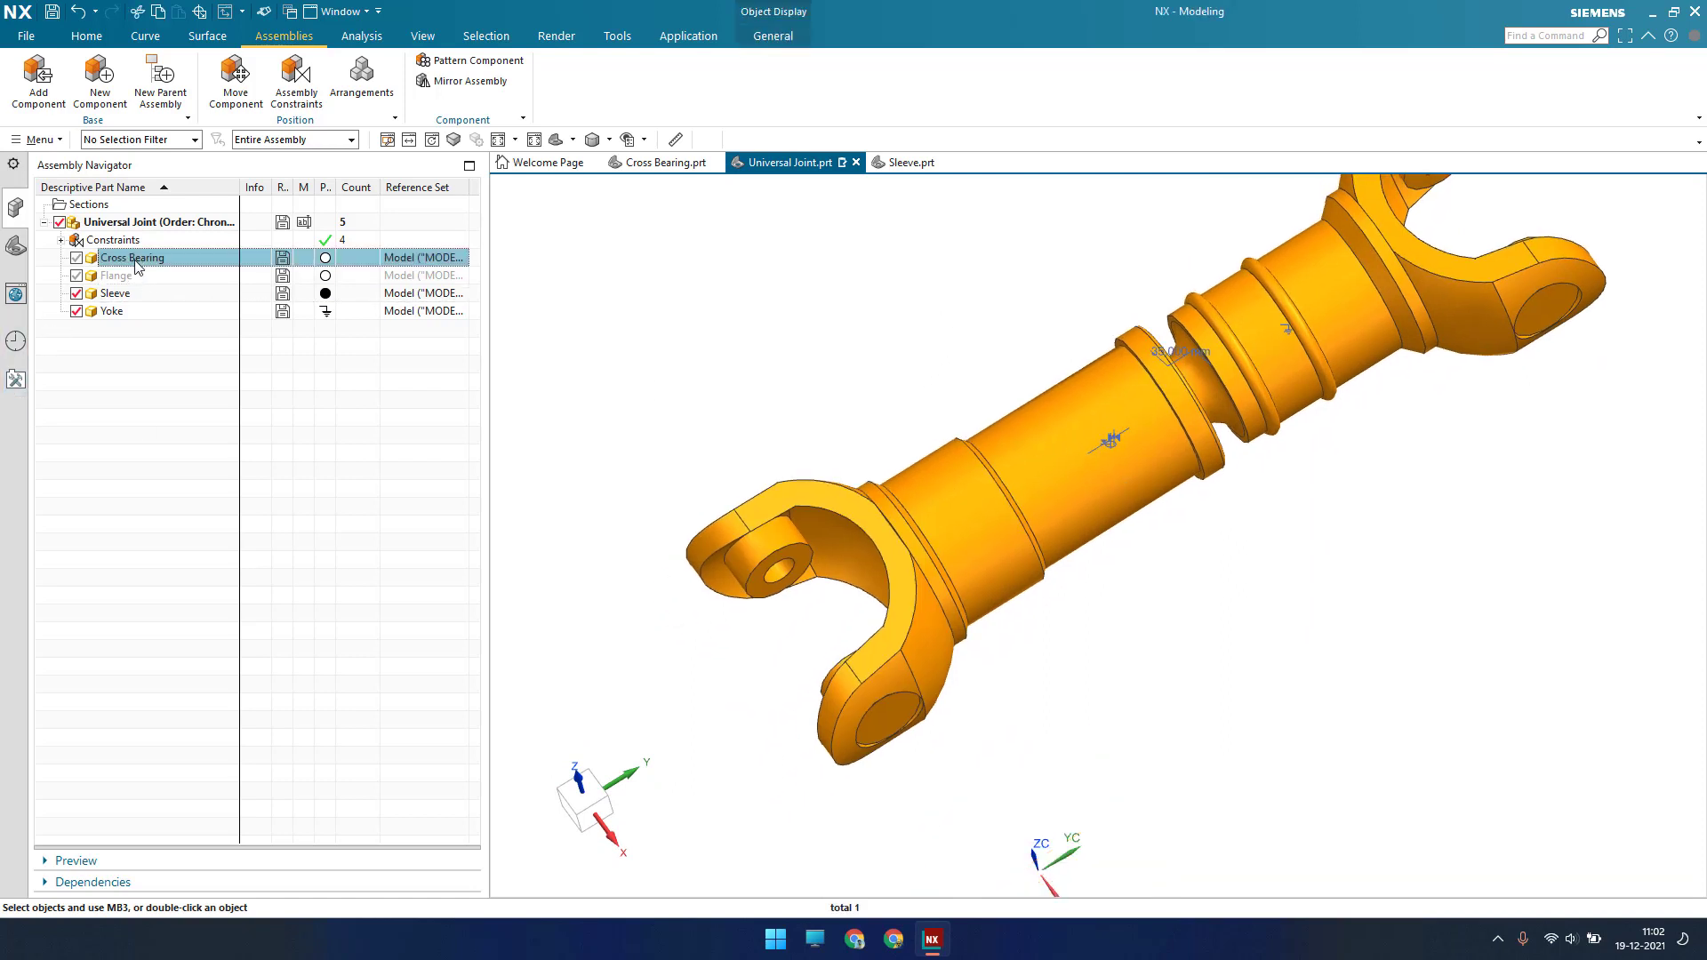
left_click(76, 258)
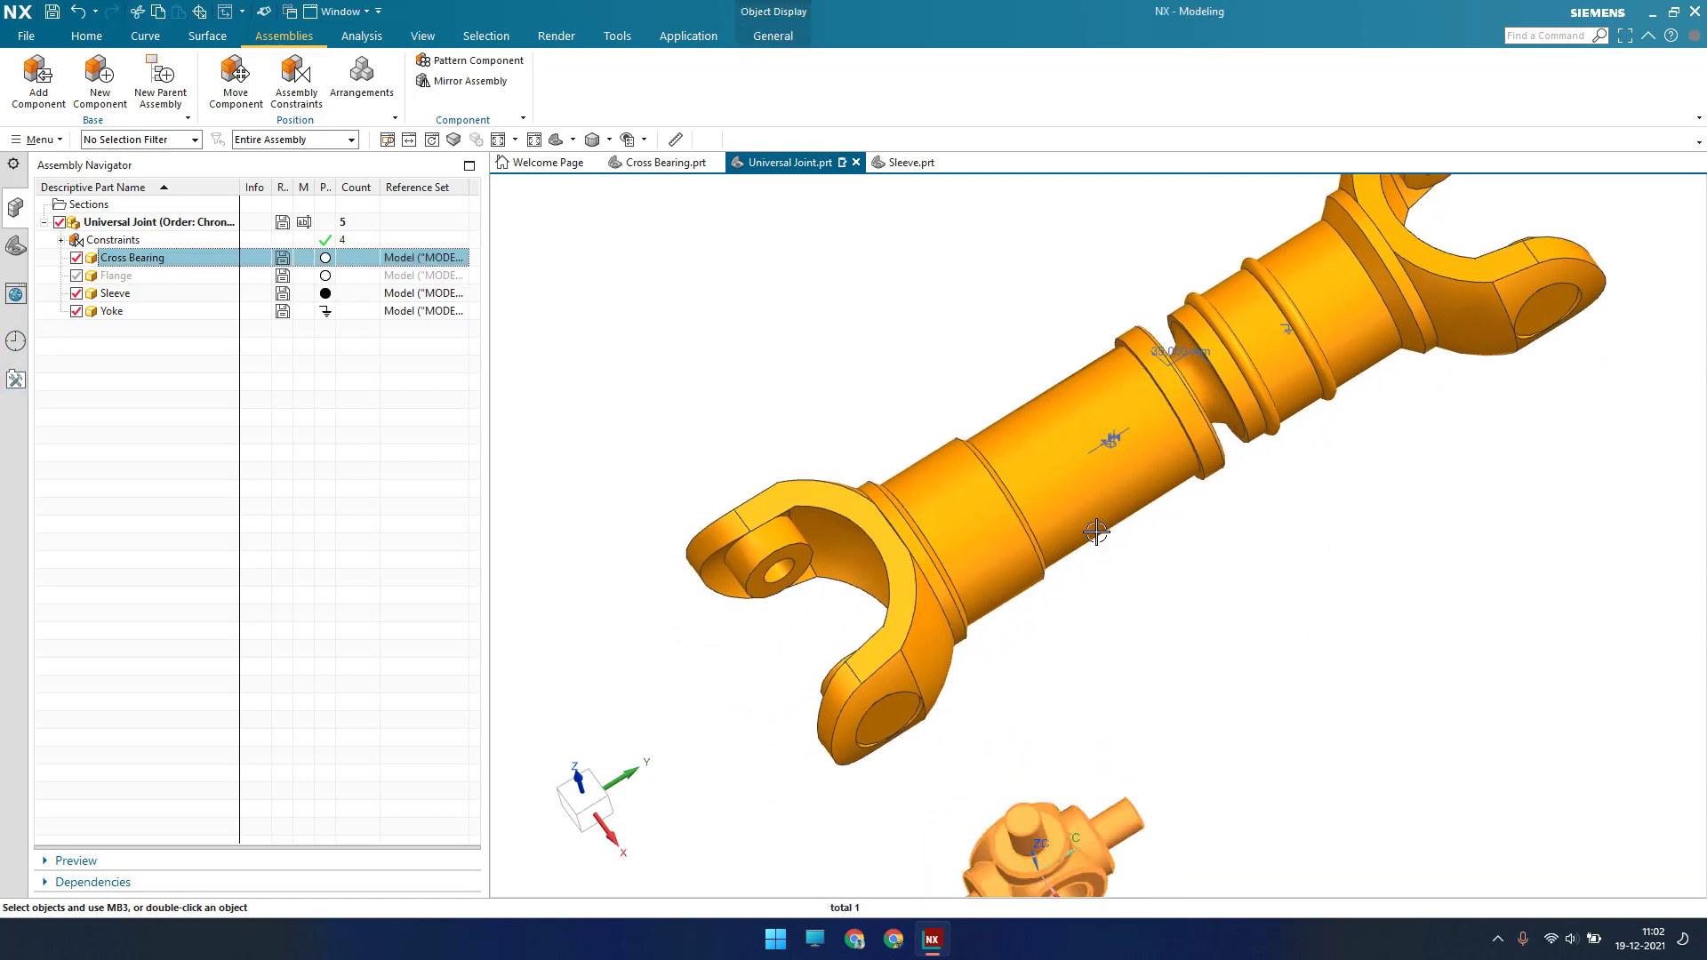
scroll(1096, 532, "down", 3)
scroll(1093, 680, "up", 3)
scroll(1066, 703, "down", 3)
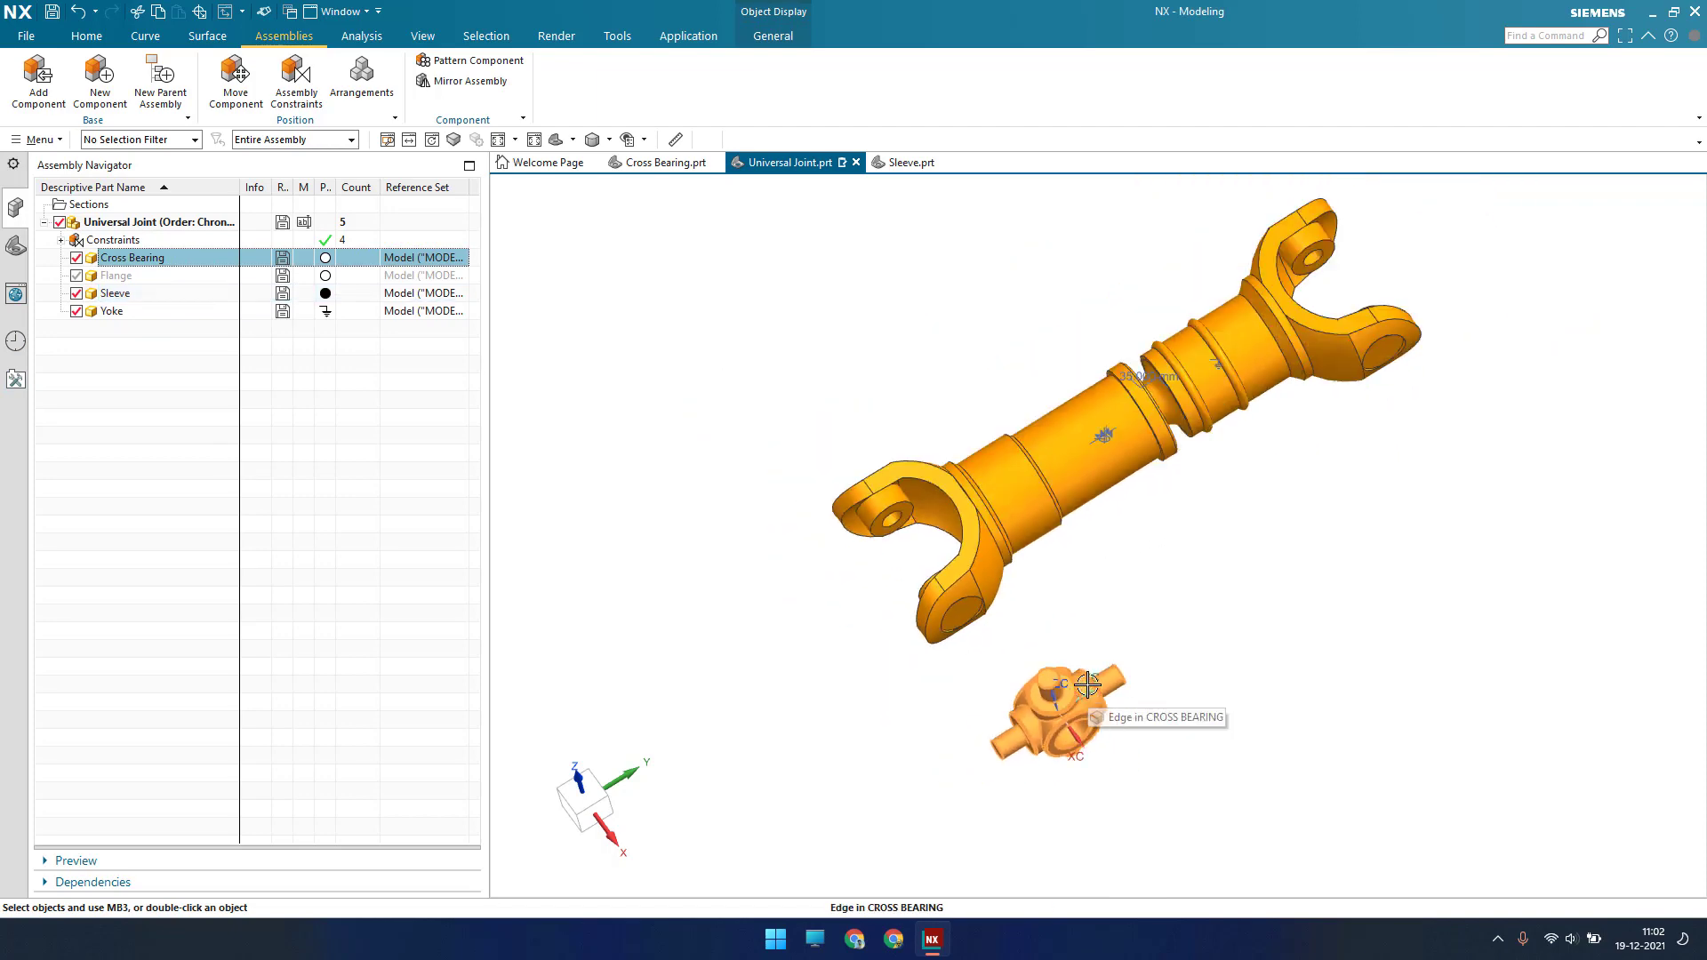
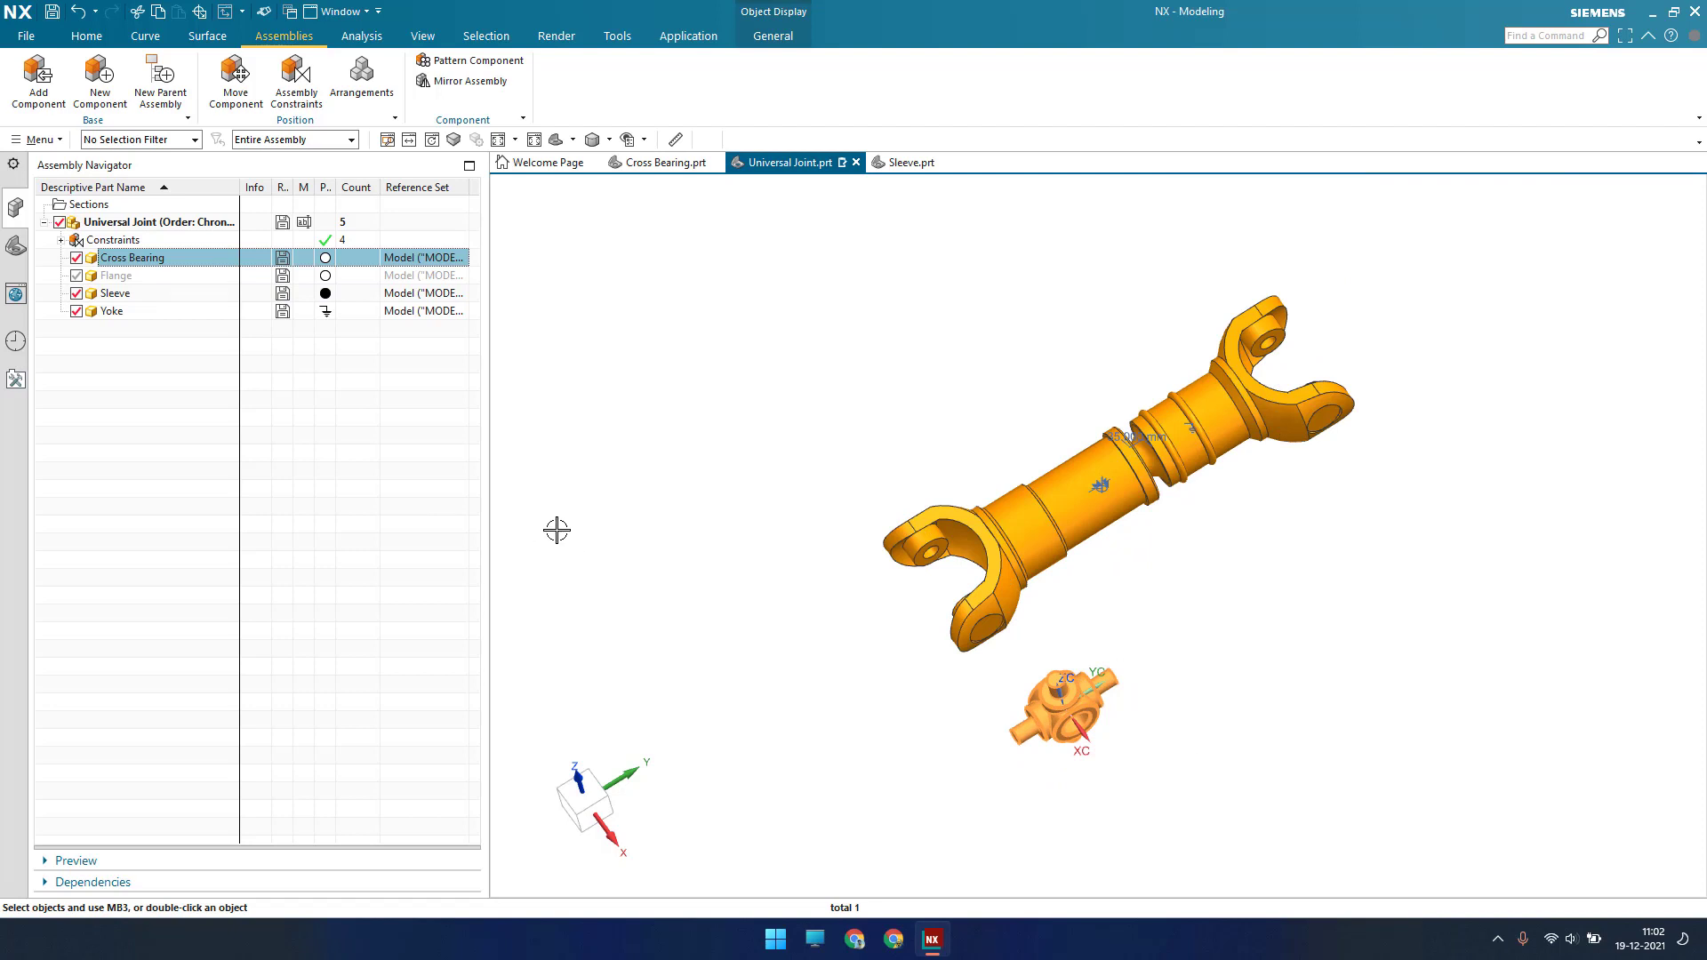
scroll(1022, 724, "up", 3)
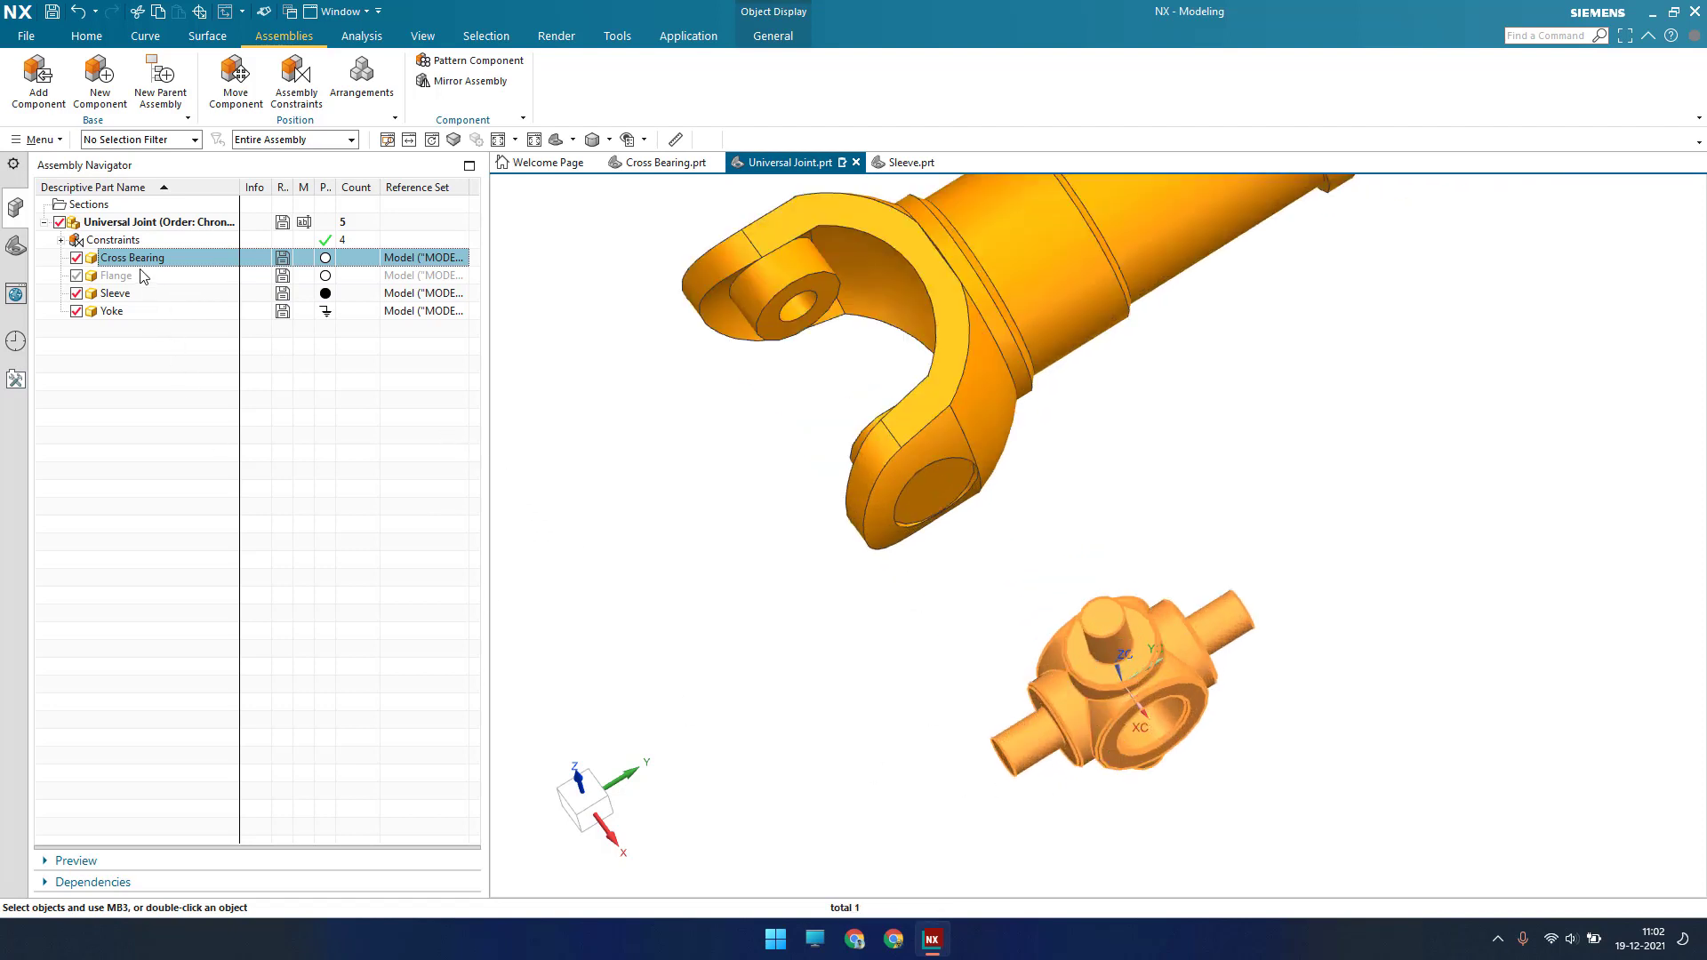
Add a Touch/Align constraint with Infer Center/Axis orientation between a Cross Bearing pin's centerline and the Sleeve fork's hole centerline
left_click(287, 90)
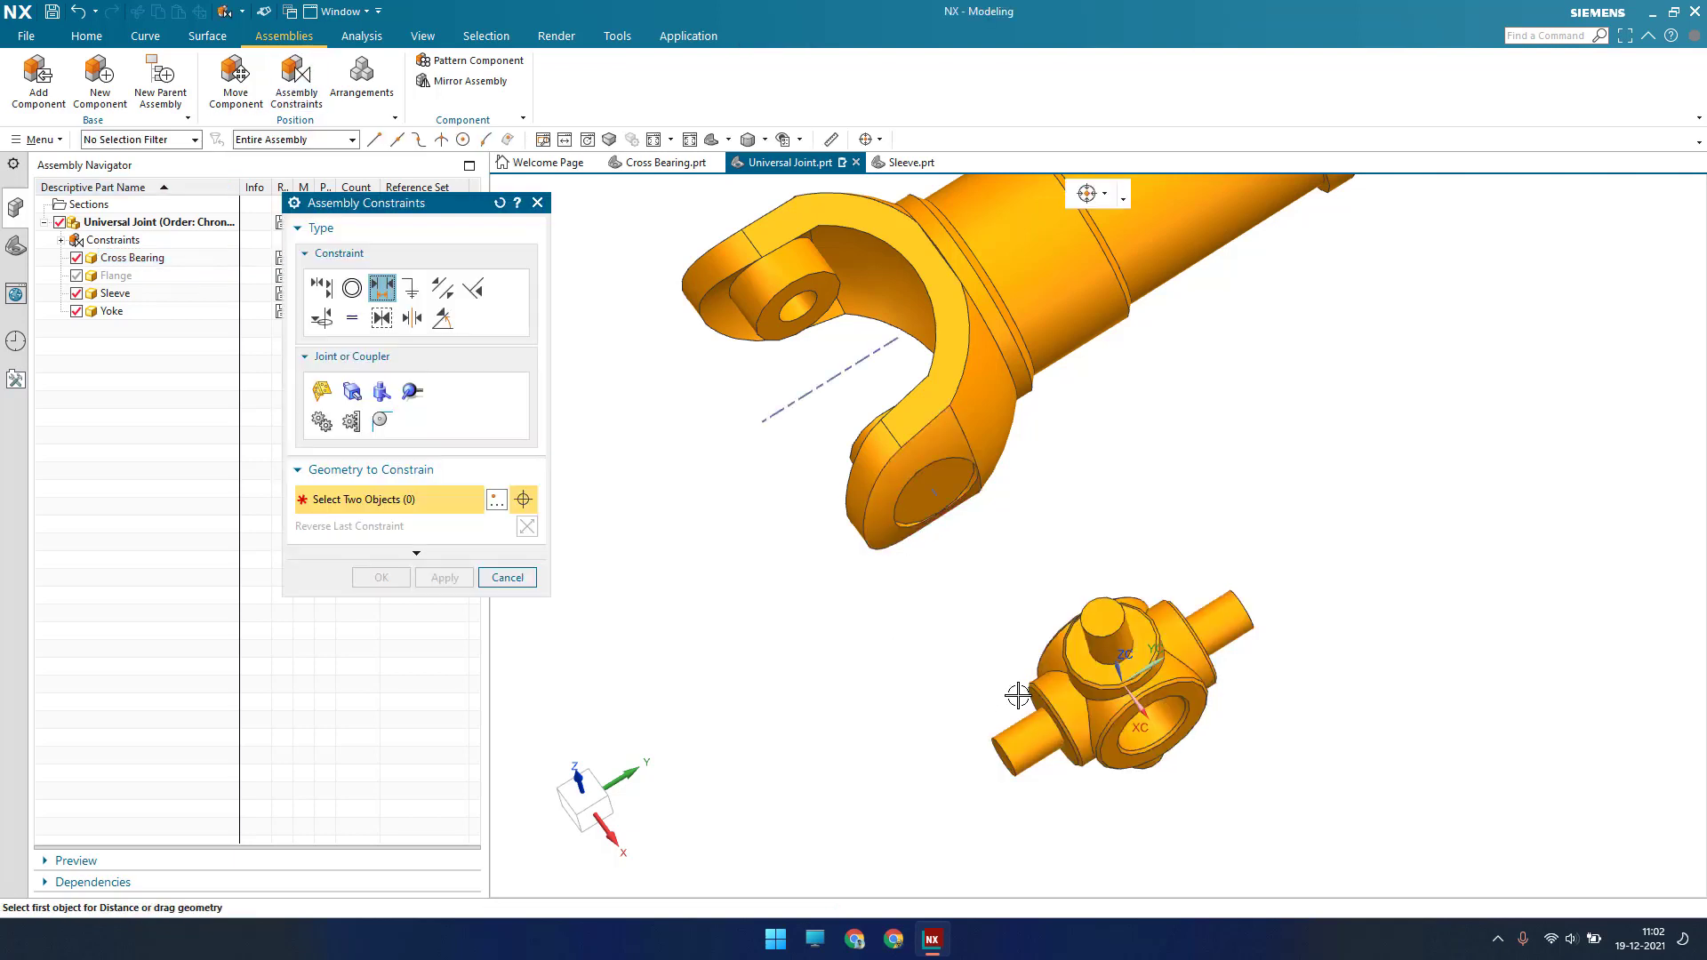
left_click(321, 287)
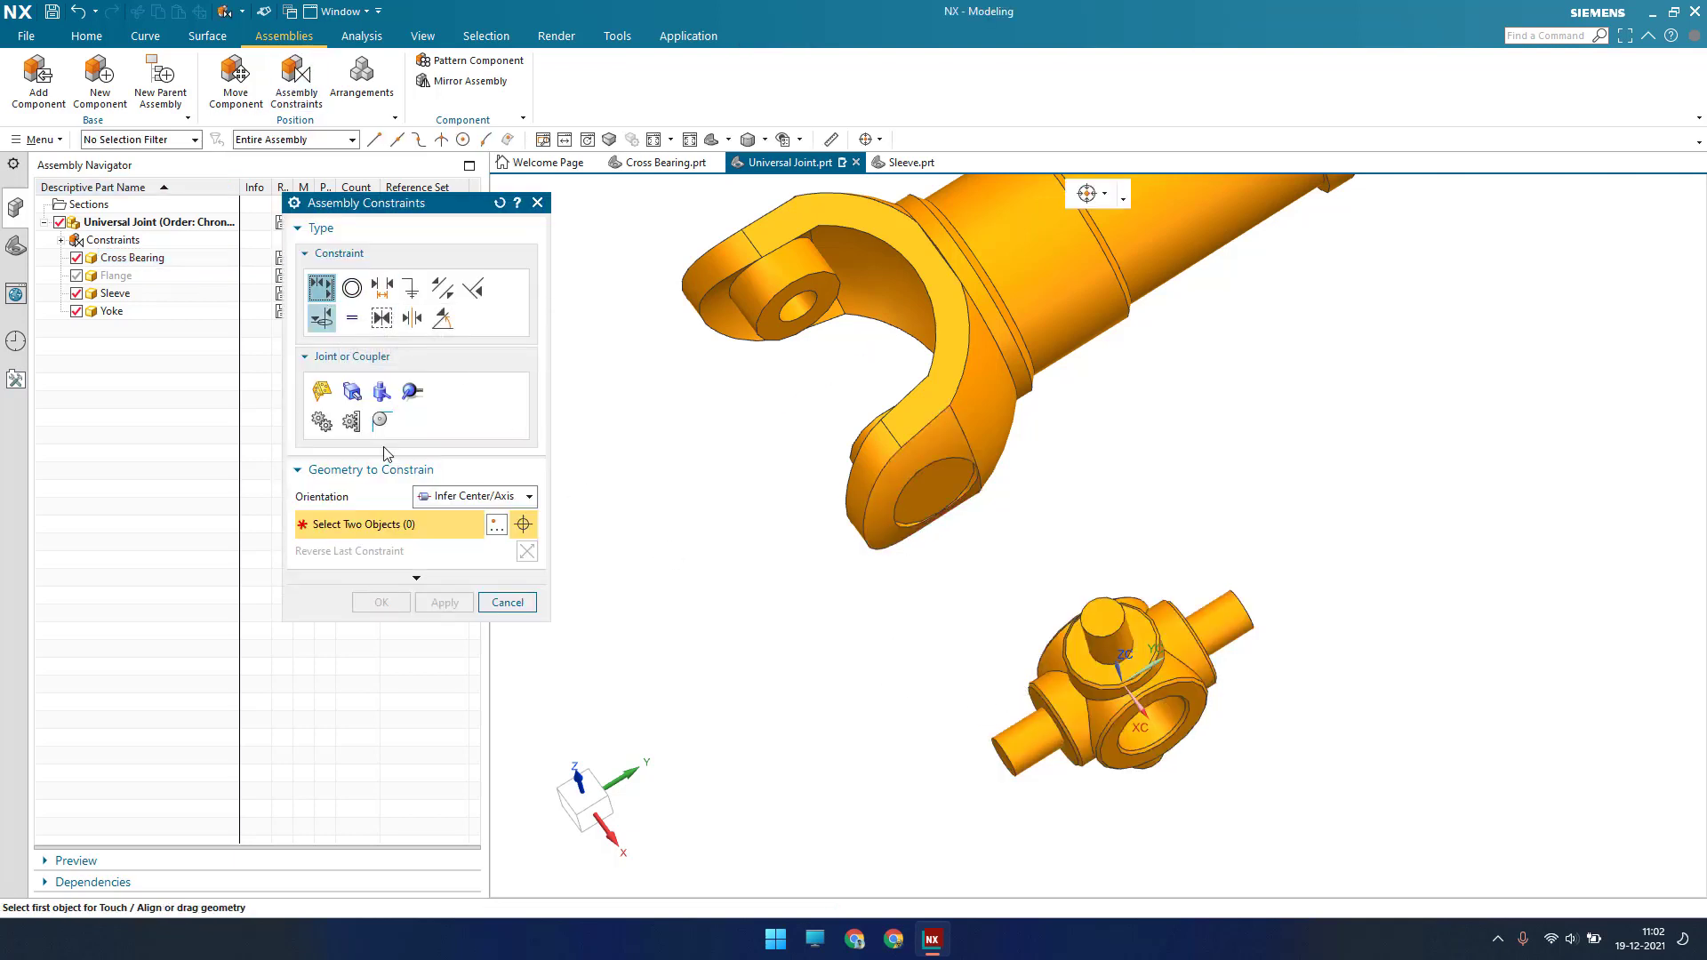
scroll(1118, 638, "down", 4)
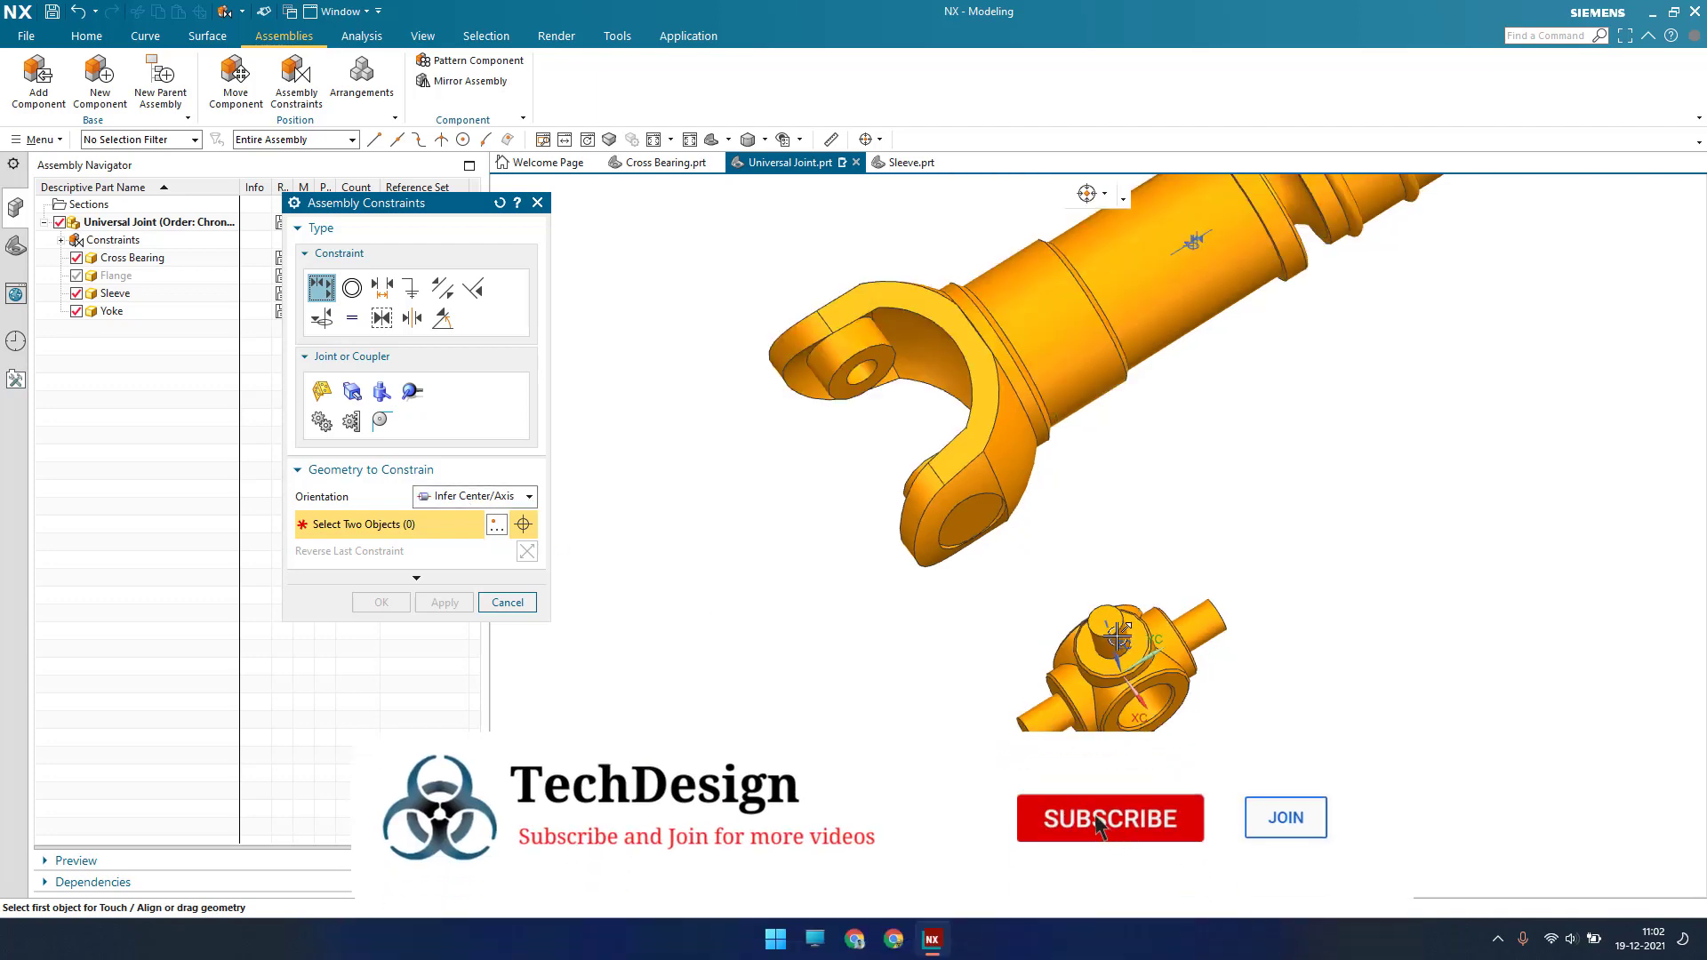
scroll(1119, 638, "up", 5)
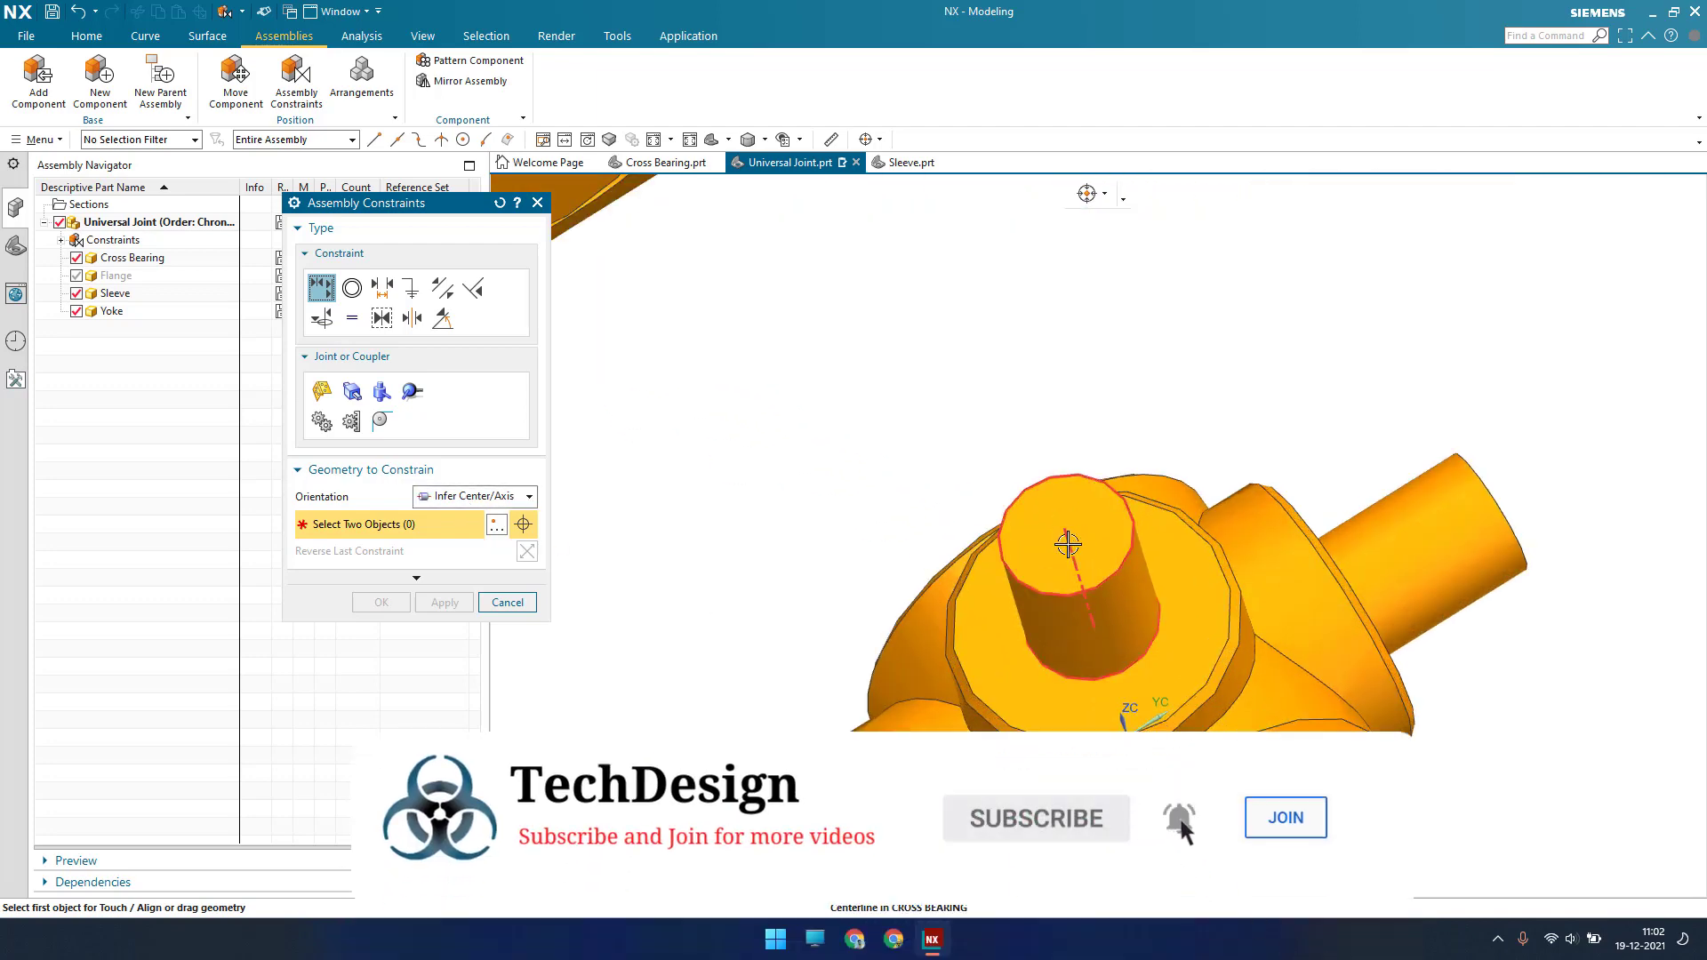
left_click(1067, 544)
scroll(1161, 642, "down", 5)
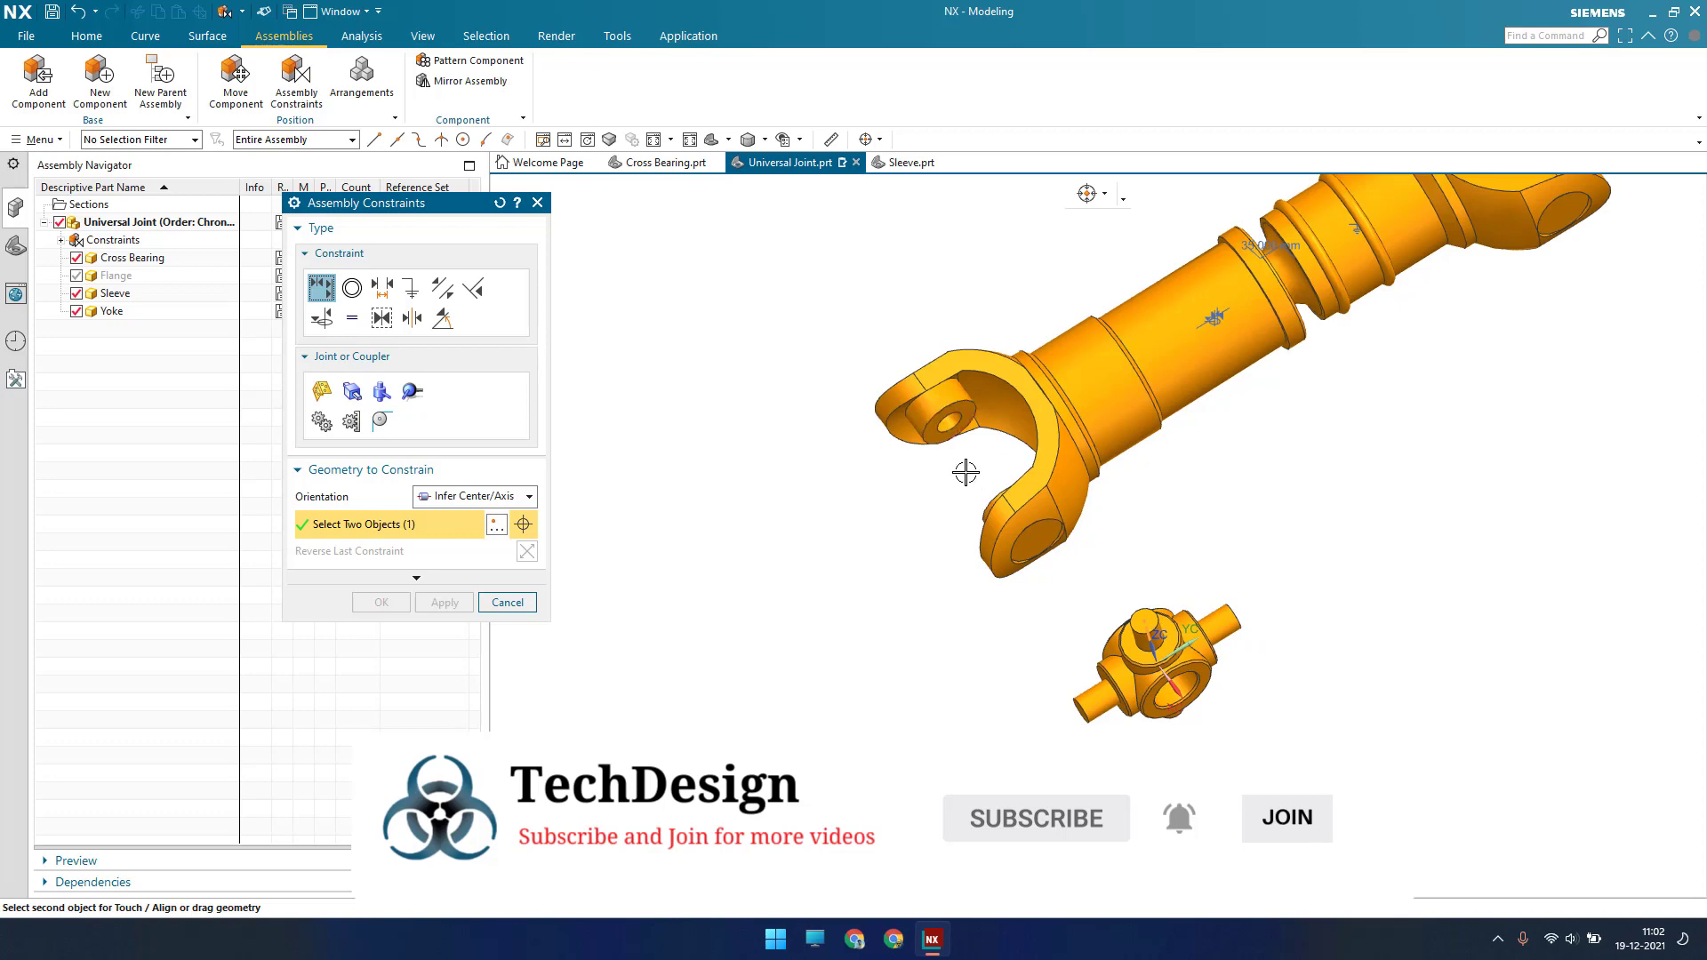
scroll(948, 423, "up", 5)
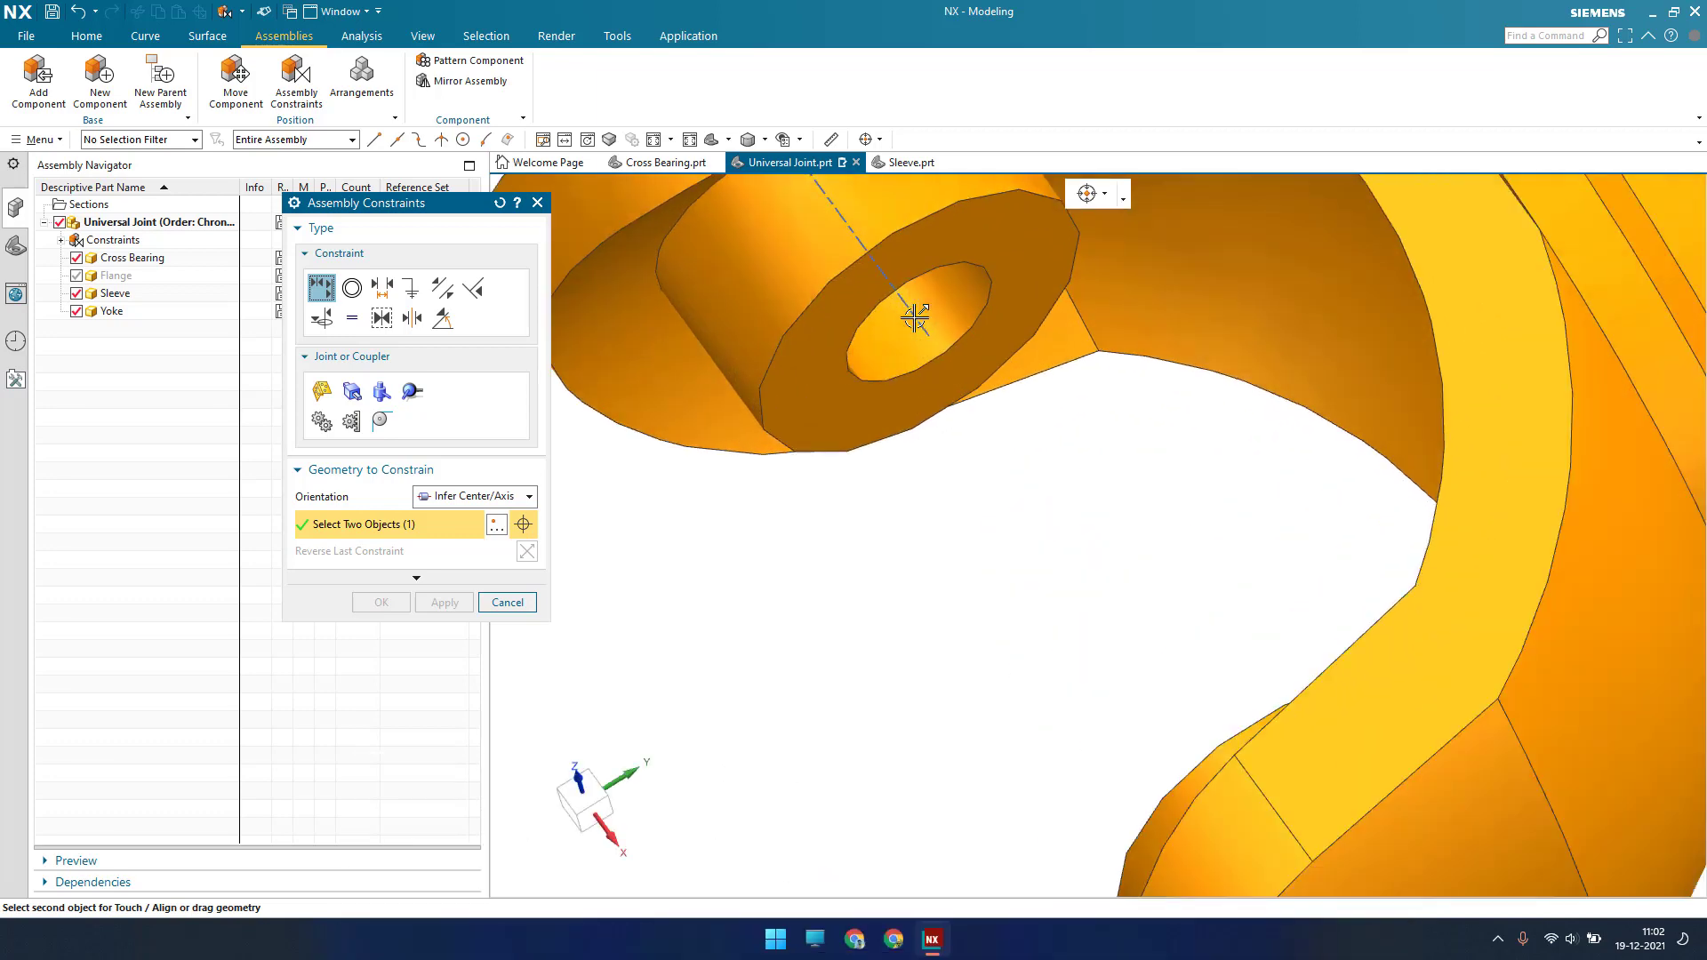
left_click(918, 318)
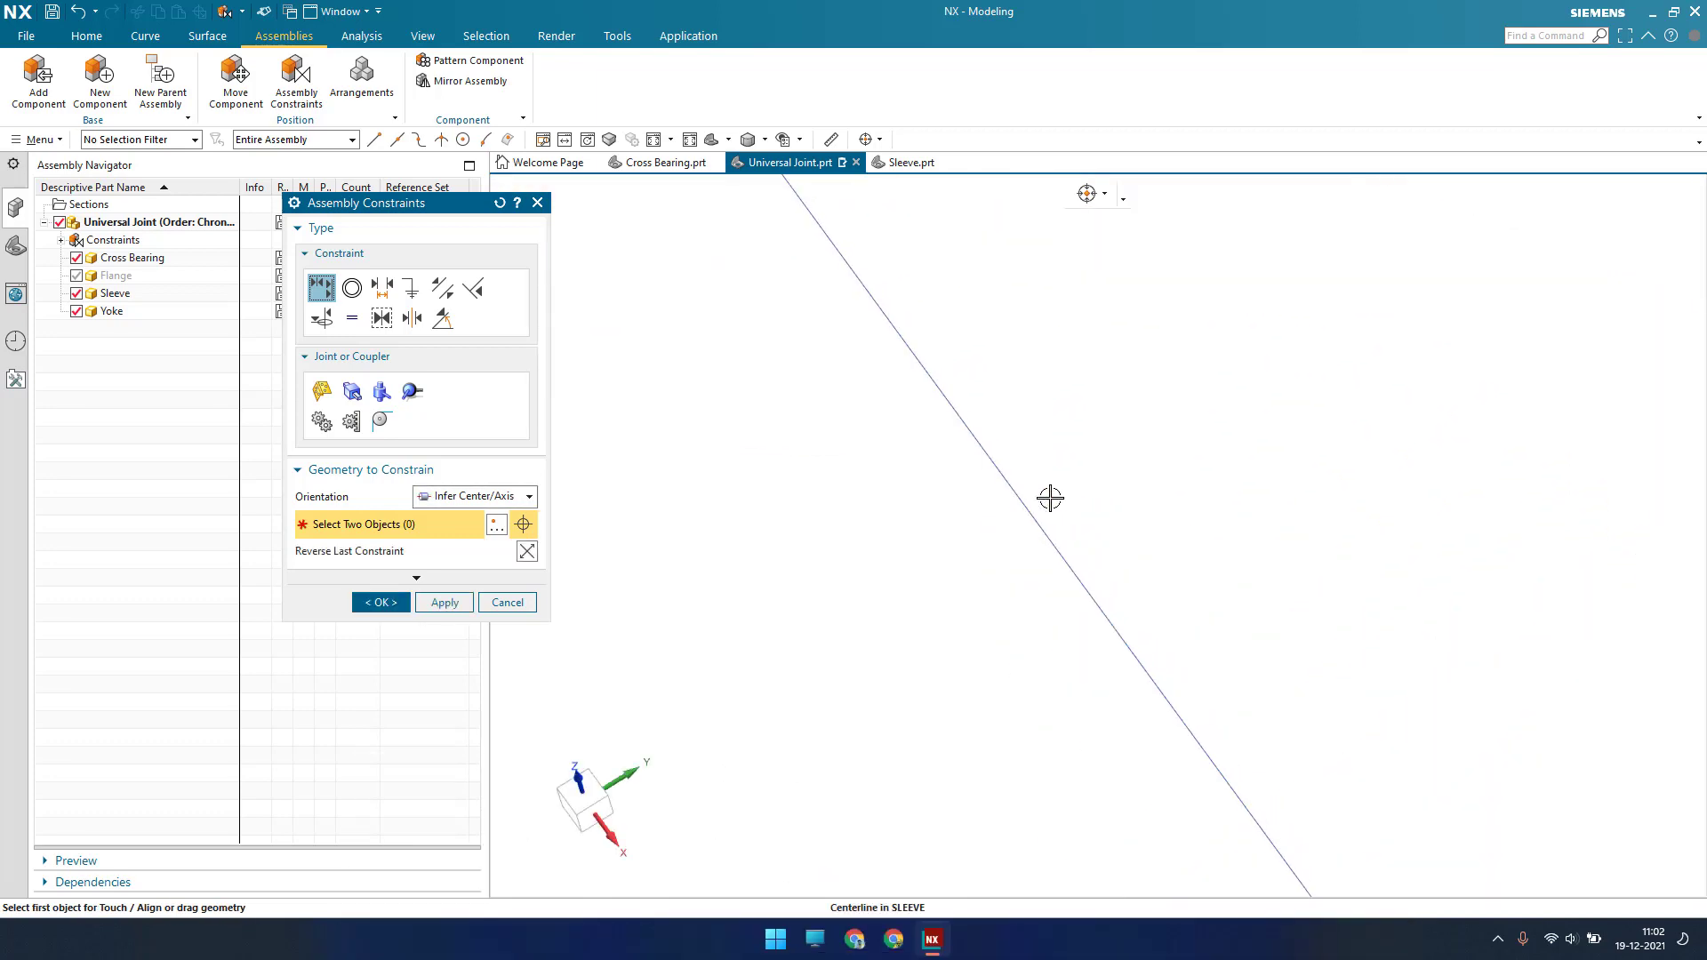
scroll(1049, 495, "down", 5)
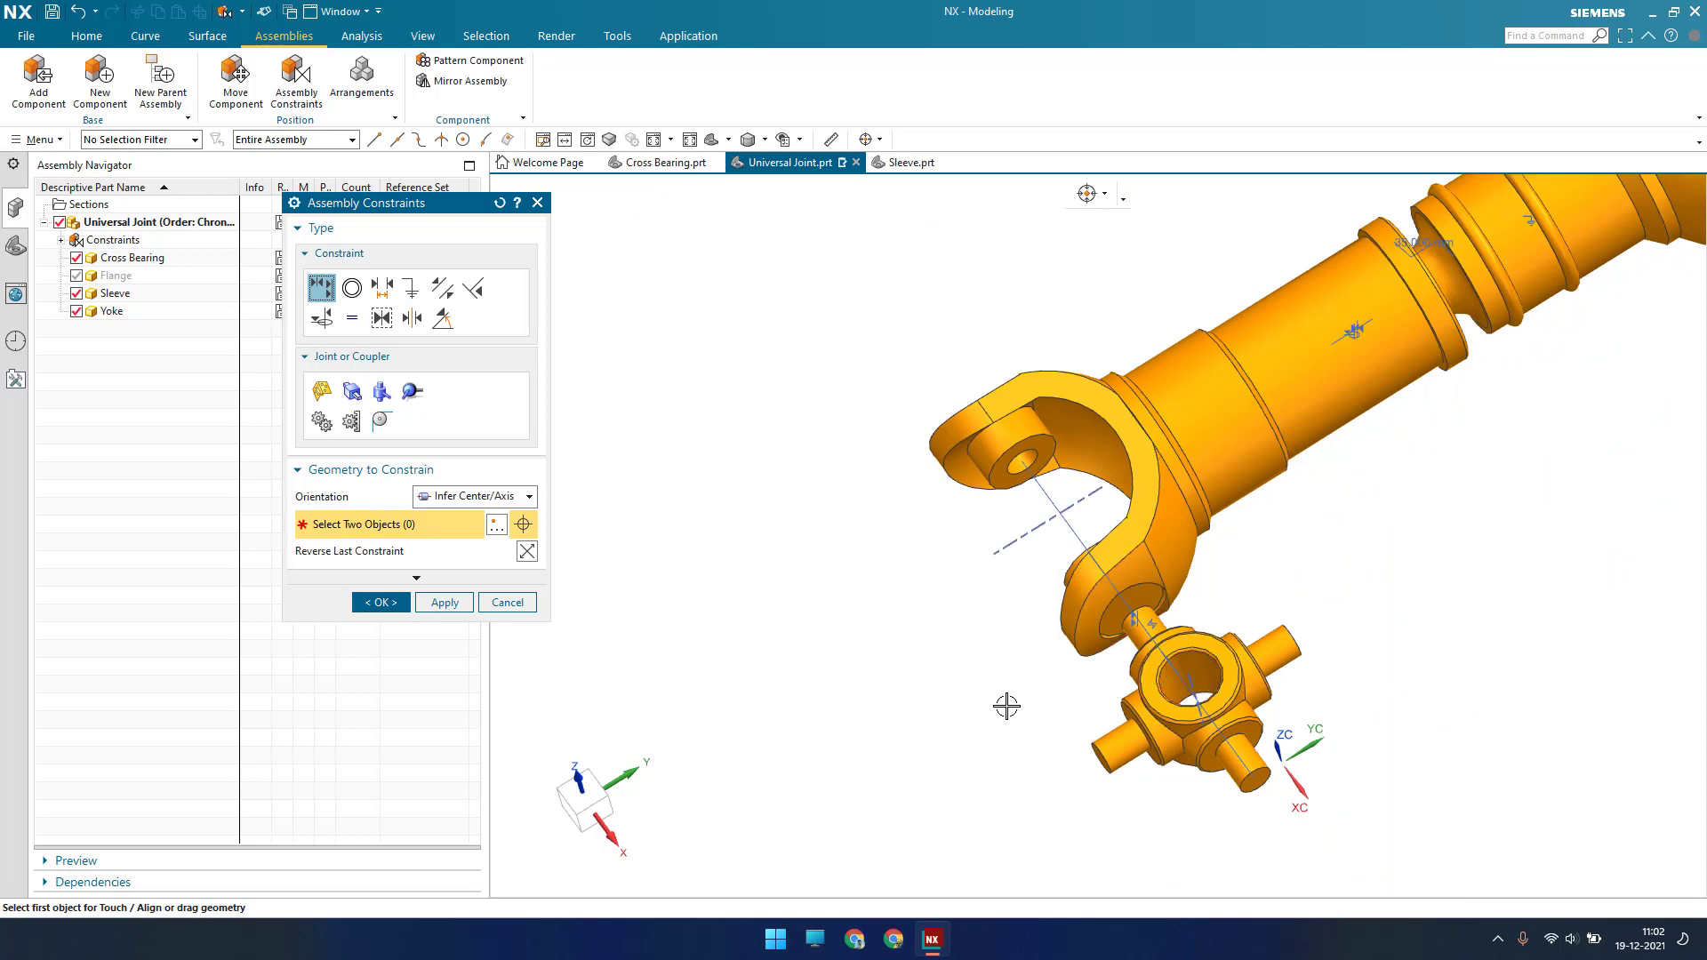
left_click(378, 603)
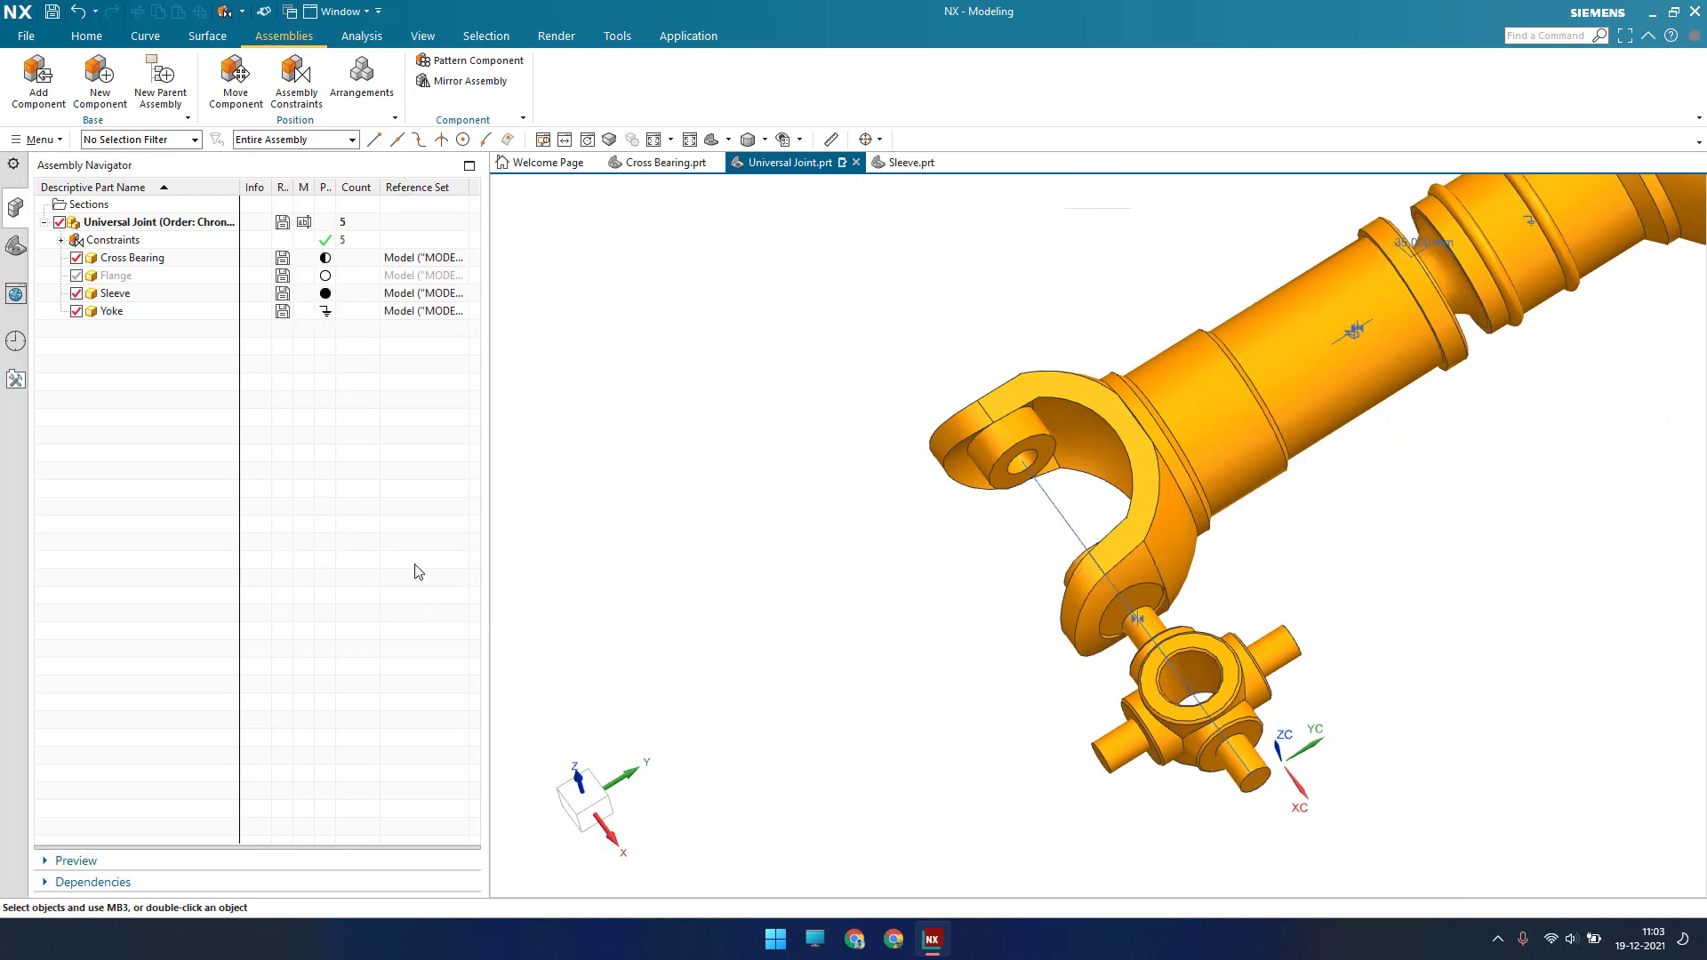
Move the Cross Bearing along the constrained axis between the Sleeve's fork arms and rotate it about that axis
right_click(159, 255)
left_click(256, 233)
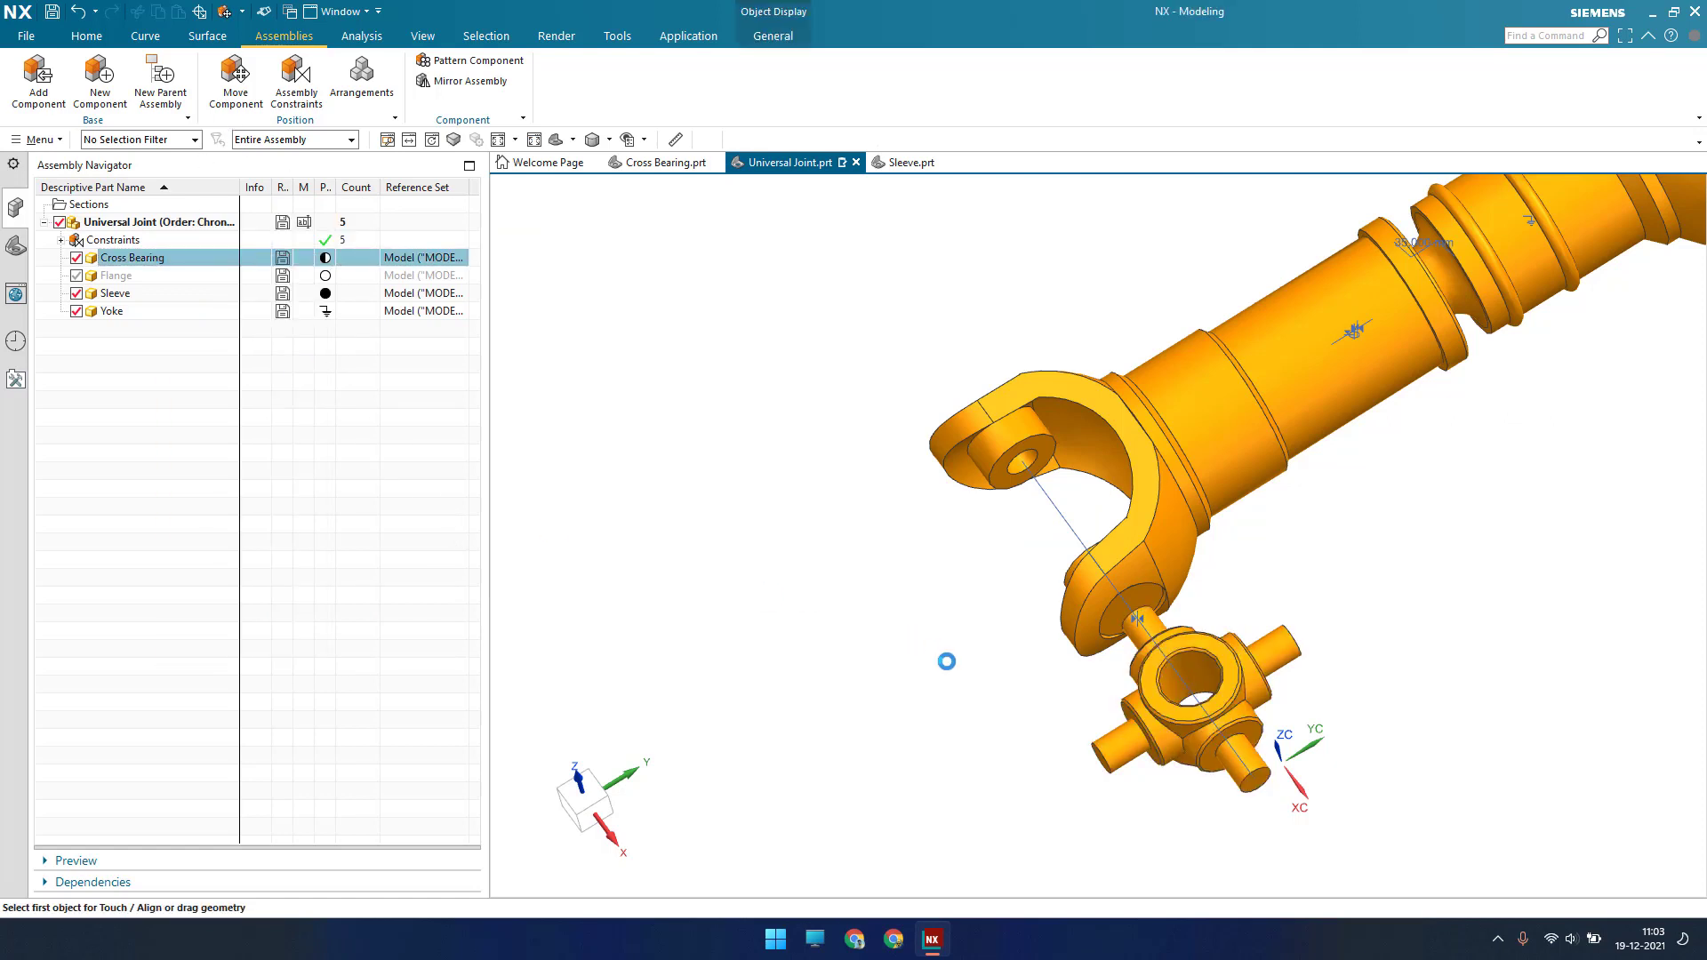
left_click_drag(1239, 759, 1062, 625)
scroll(1031, 574, "down", 5)
scroll(1074, 485, "up", 8)
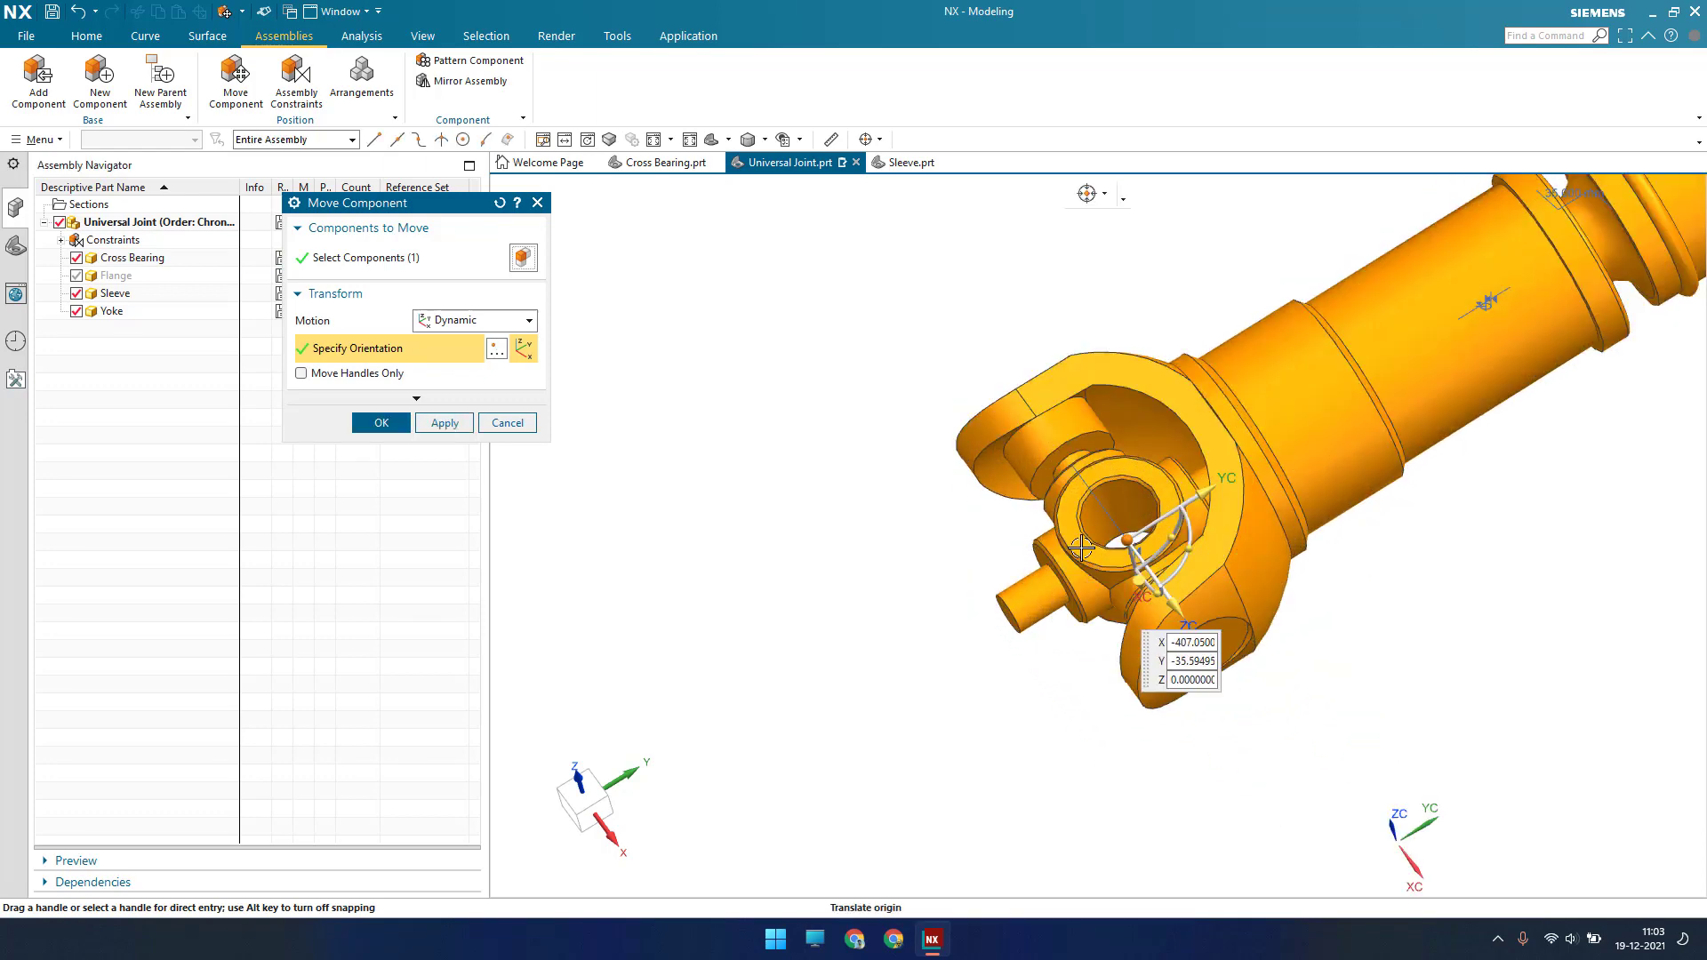
middle_click_drag(1093, 533, 1233, 565)
left_click_drag(1262, 565, 1236, 557)
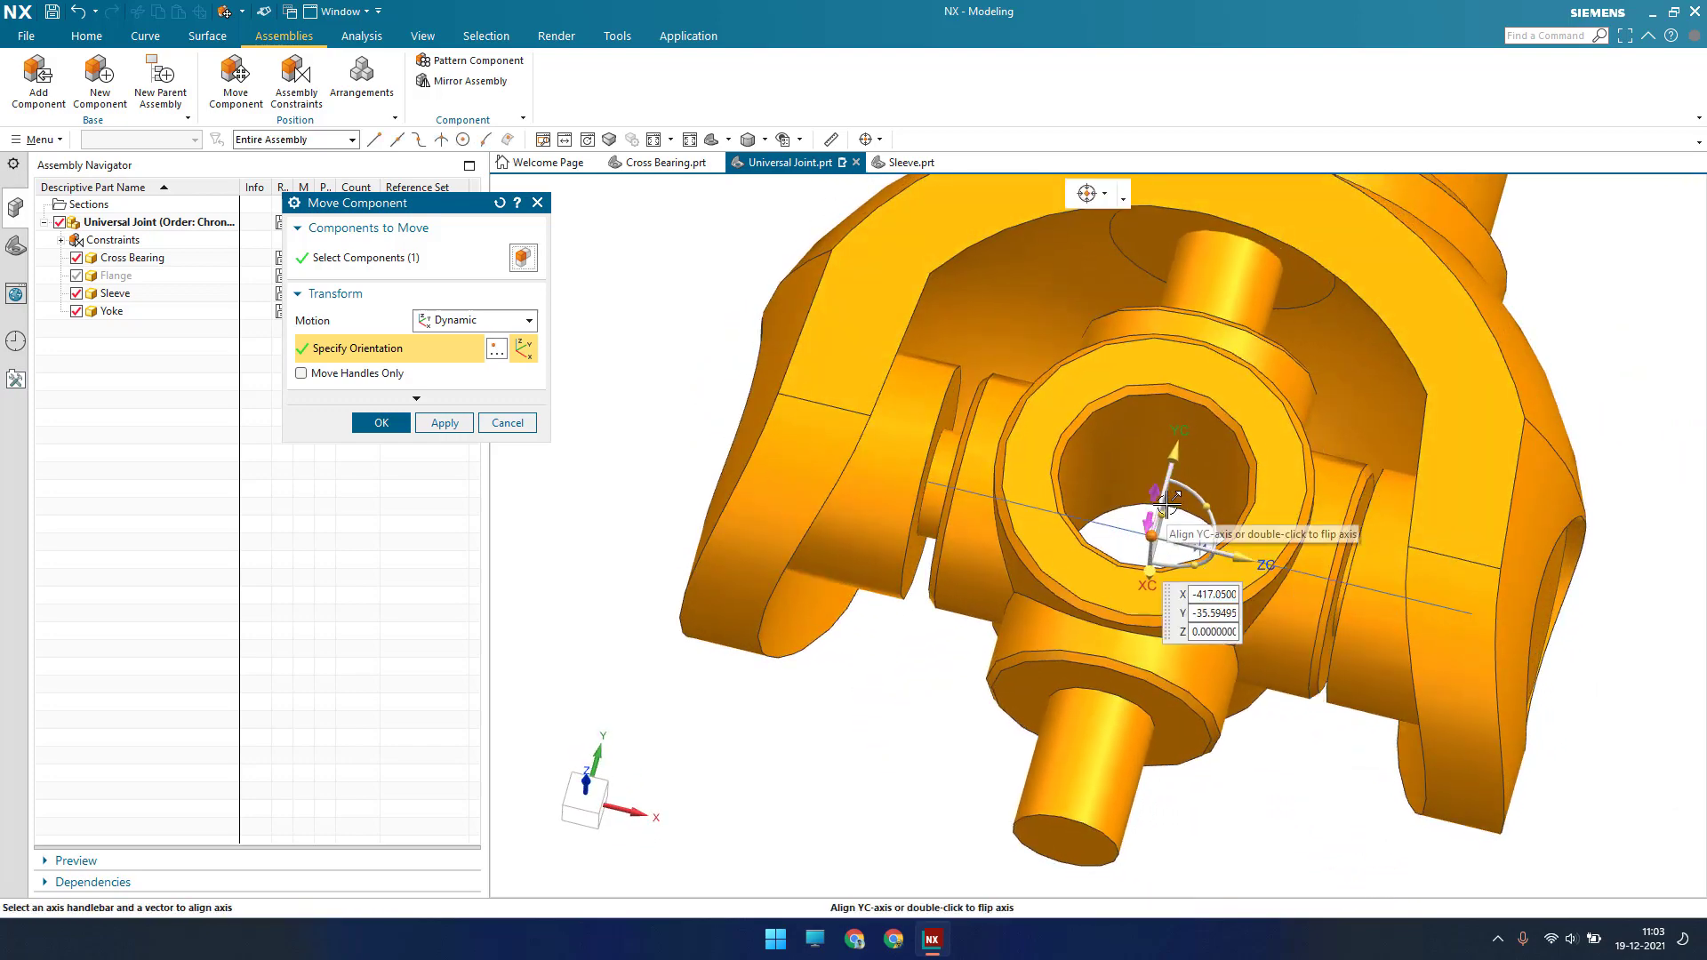
left_click_drag(1169, 512, 1138, 523)
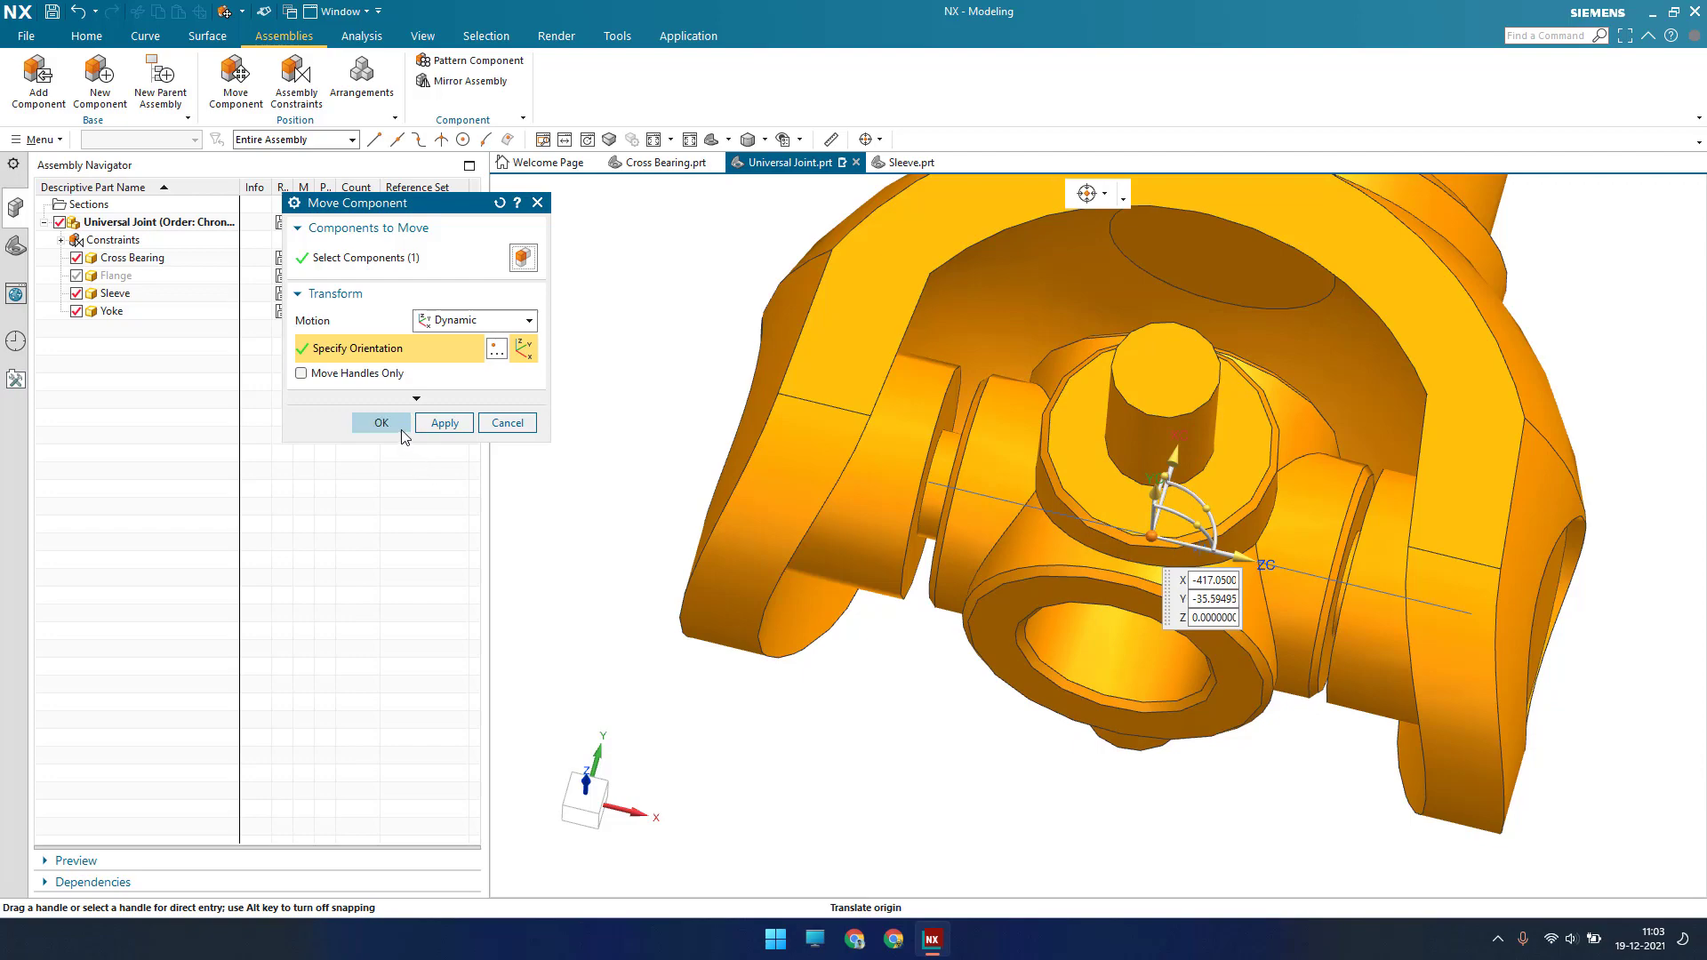
left_click(400, 427)
Examine the gaps between the Cross Bearing's shoulders and the inner faces of both Sleeve fork arms
middle_click_drag(1090, 498, 922, 412)
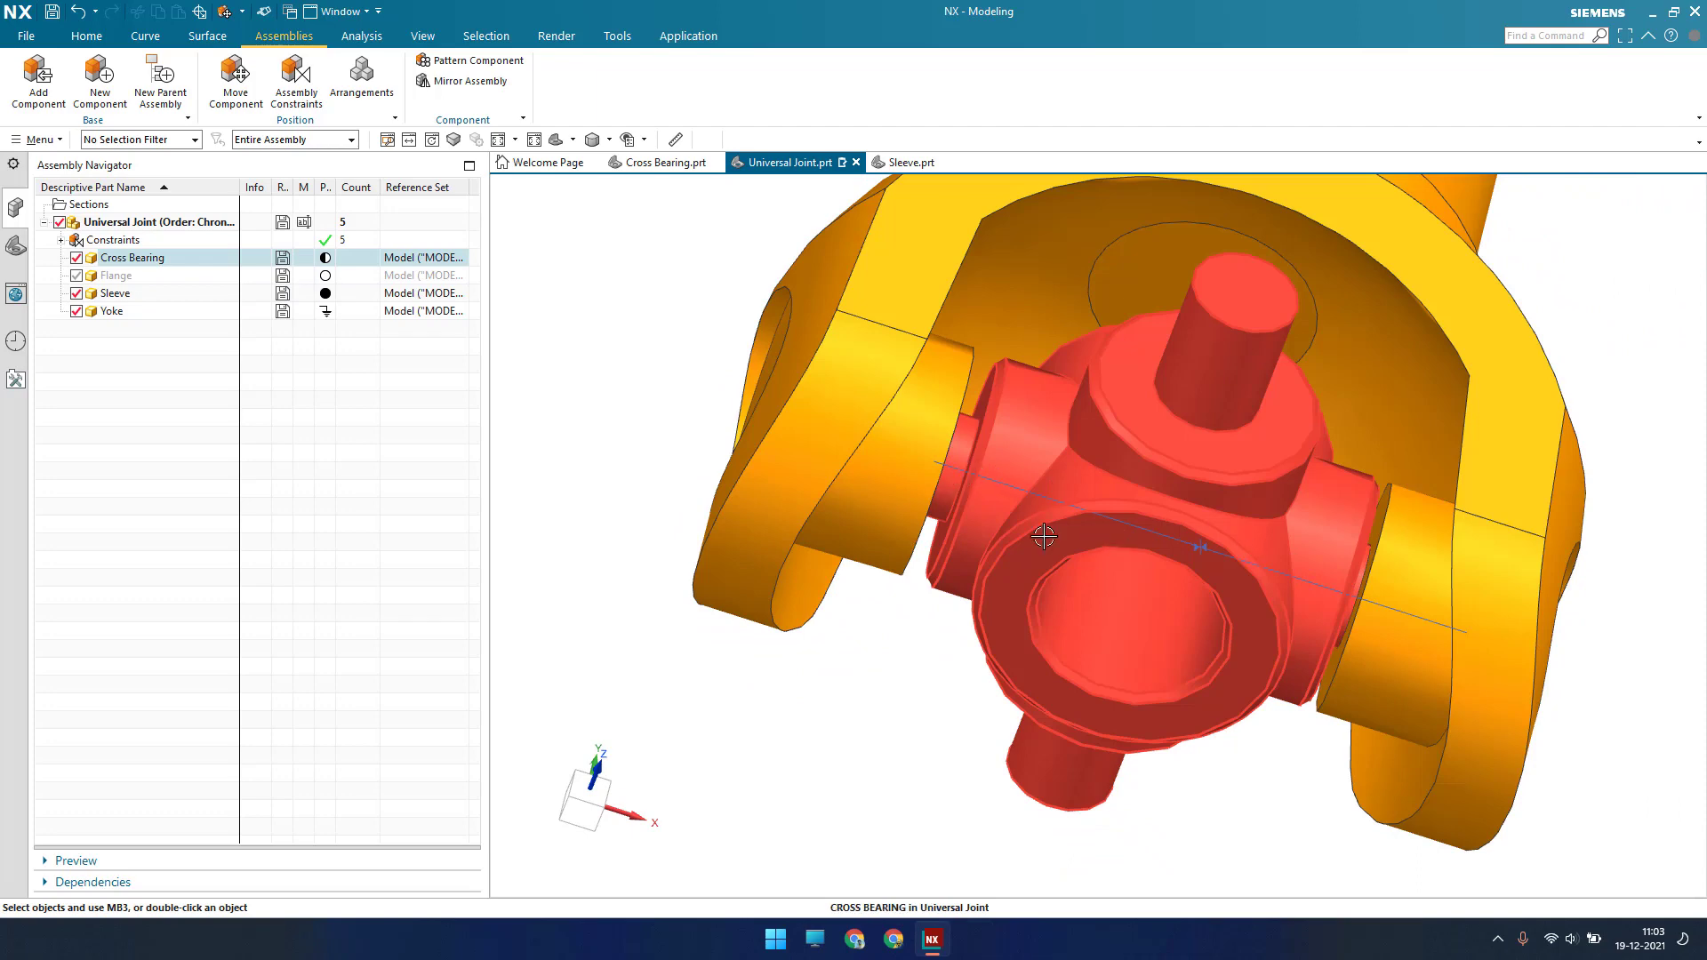
middle_click_drag(1007, 537, 1078, 526)
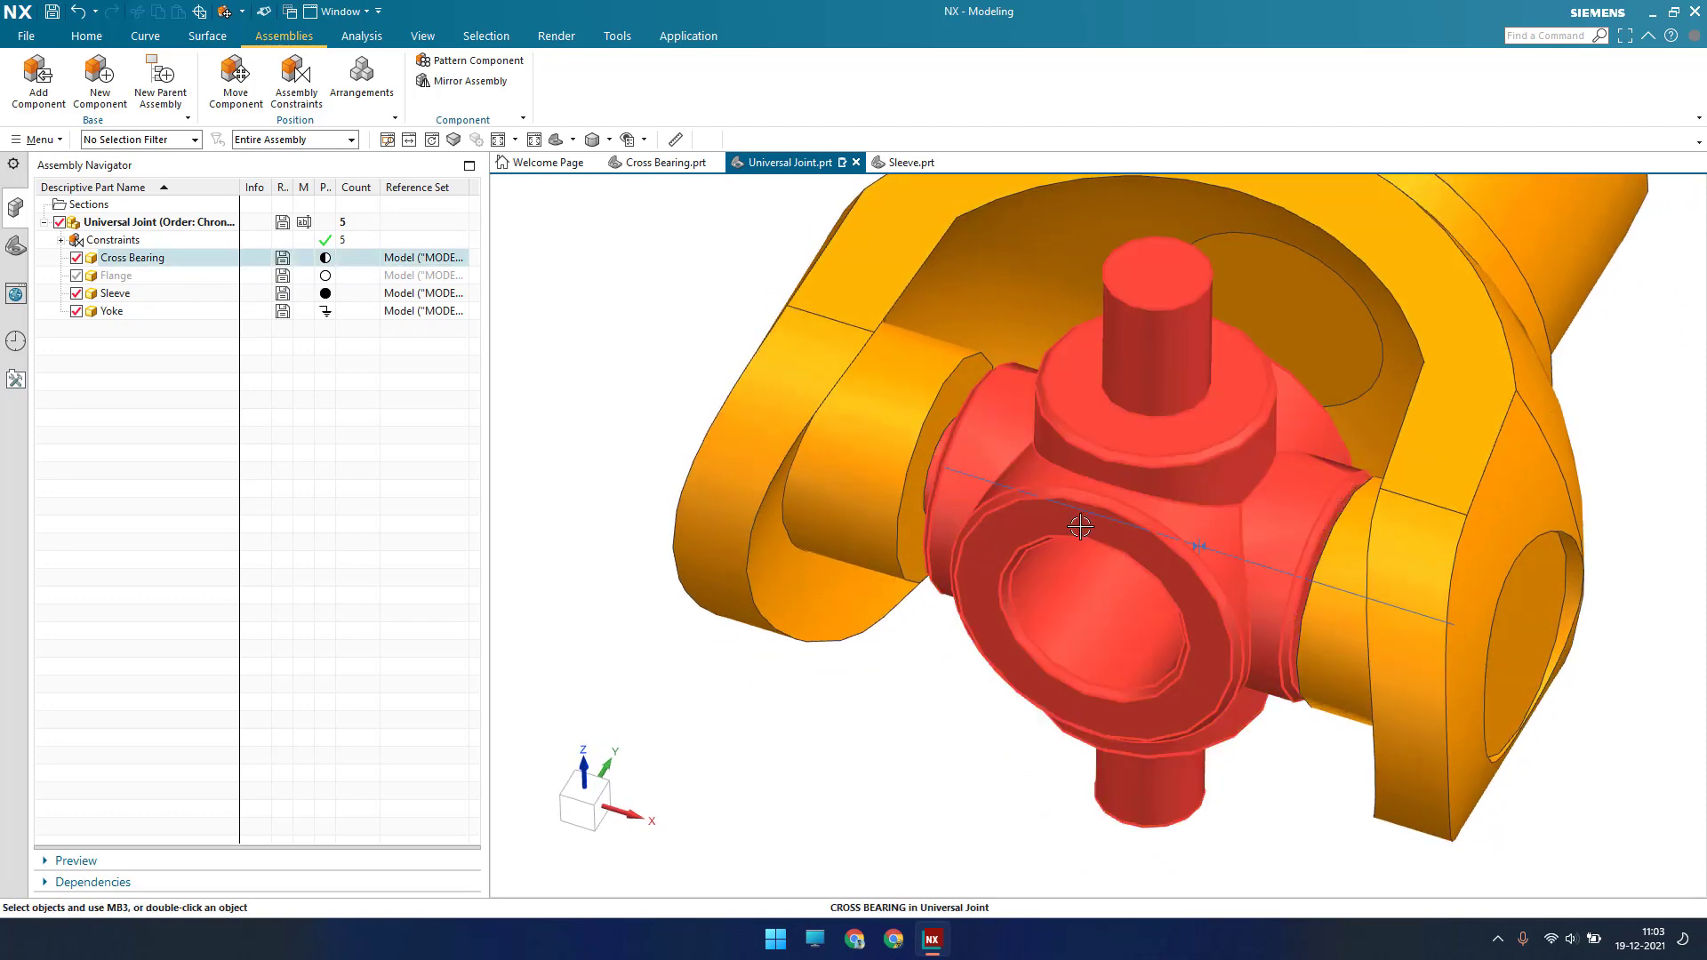
scroll(936, 461, "up", 8)
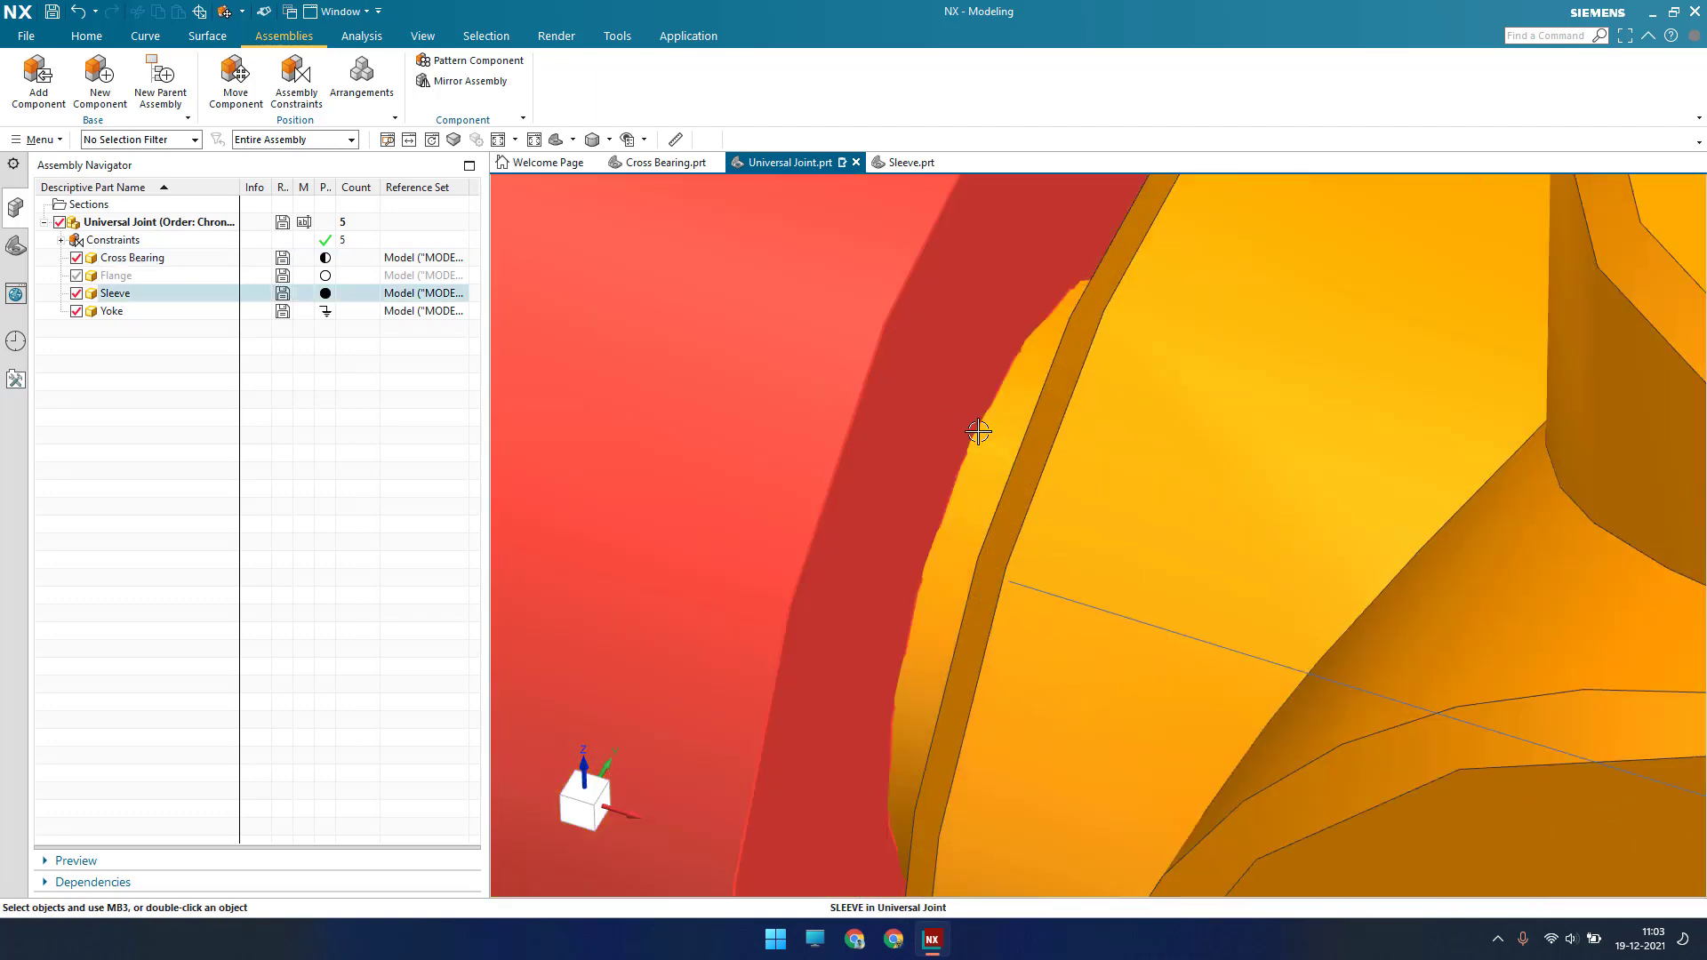
scroll(1017, 431, "up", 1)
scroll(1014, 430, "down", 7)
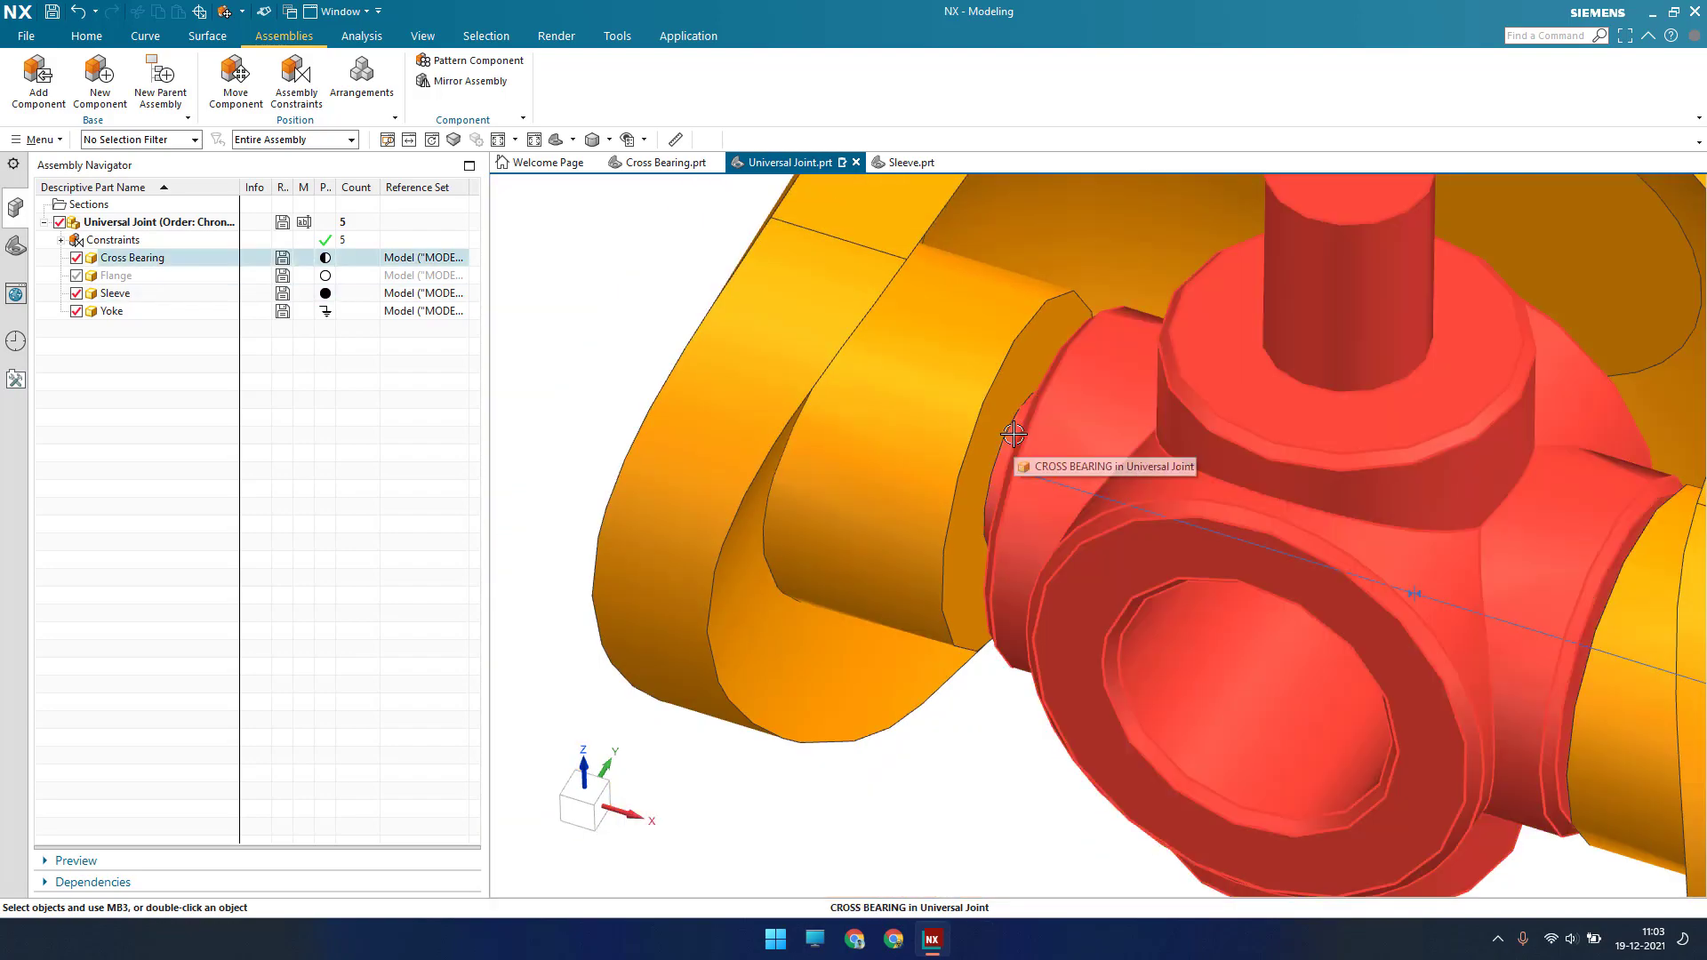
middle_click_drag(1014, 431, 1047, 435)
scroll(1080, 460, "up", 3)
scroll(1085, 465, "down", 6)
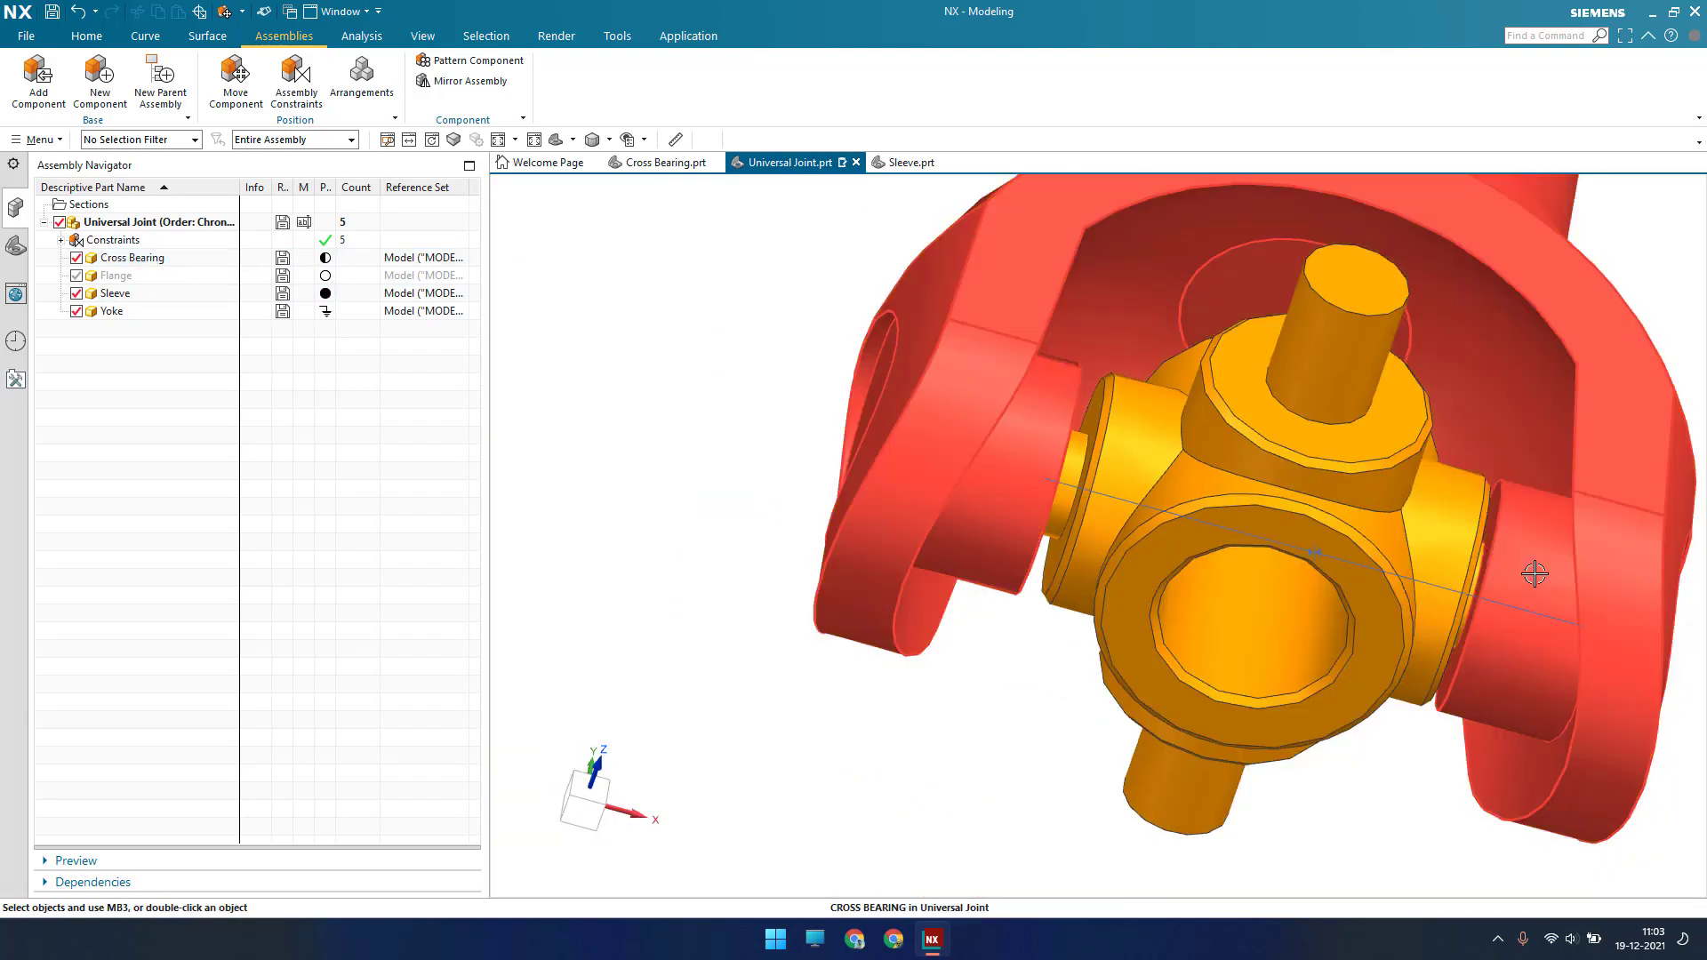
scroll(1489, 567, "up", 4)
scroll(1482, 565, "down", 4)
middle_click_drag(1466, 552, 1292, 524)
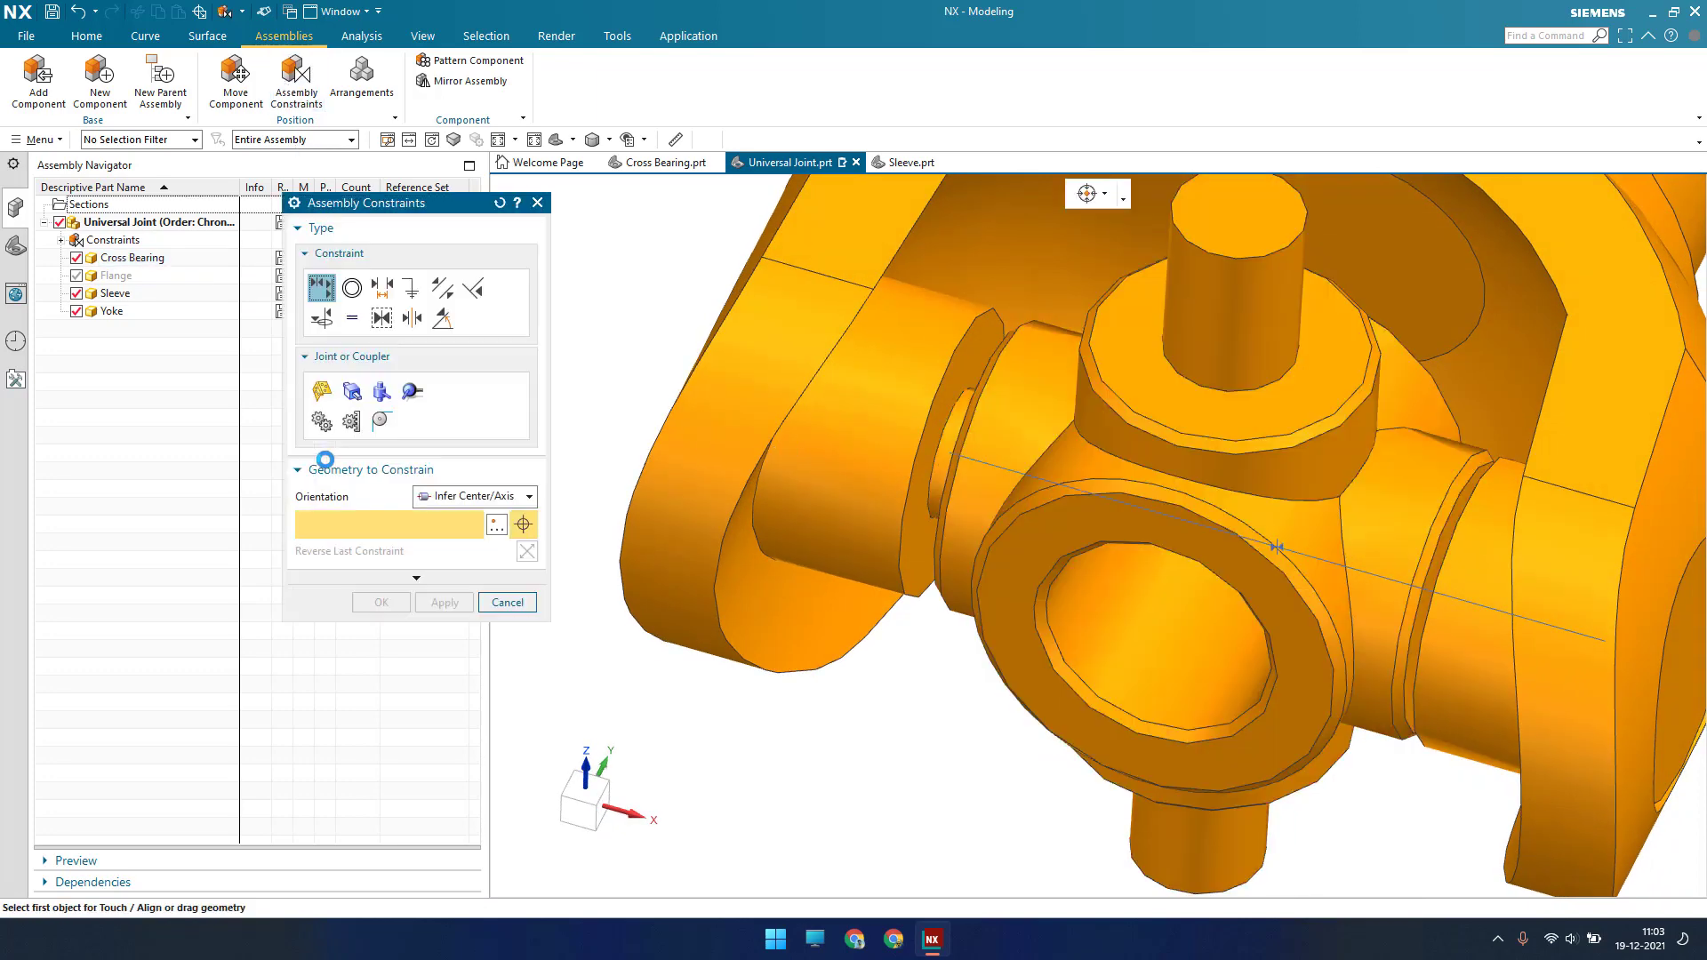
Start a Center constraint with subtype 2 to 2 and pick the inner faces of the two Sleeve fork arms as its first pair
left_click(414, 319)
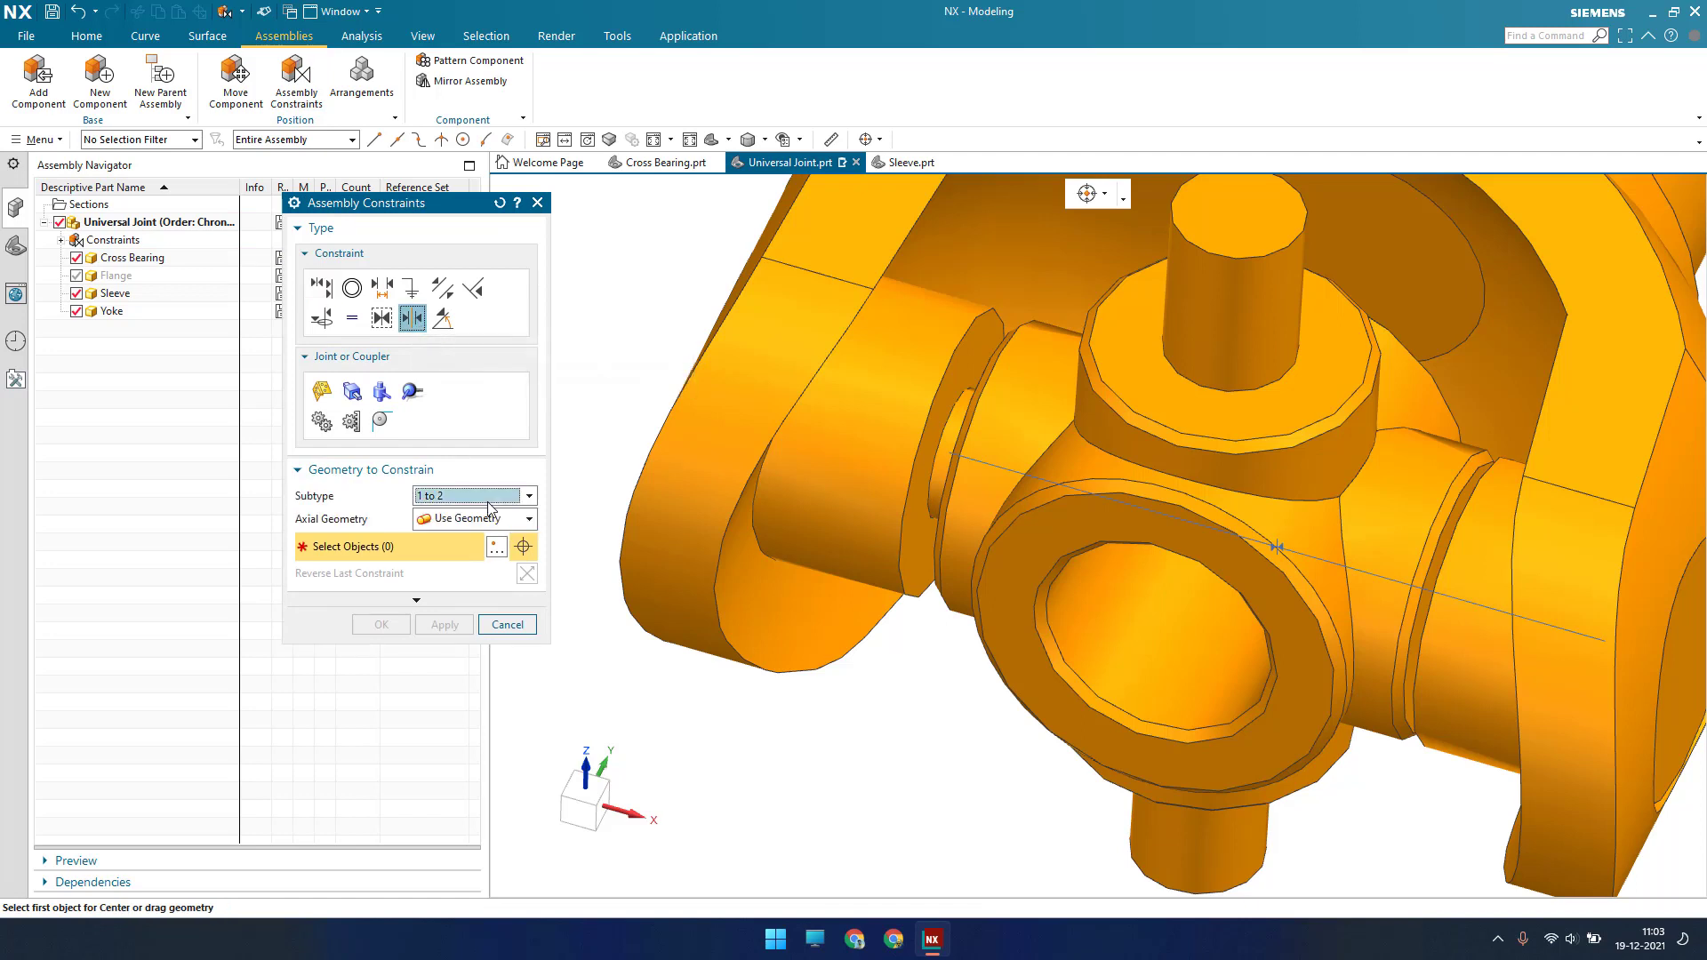
left_click(489, 506)
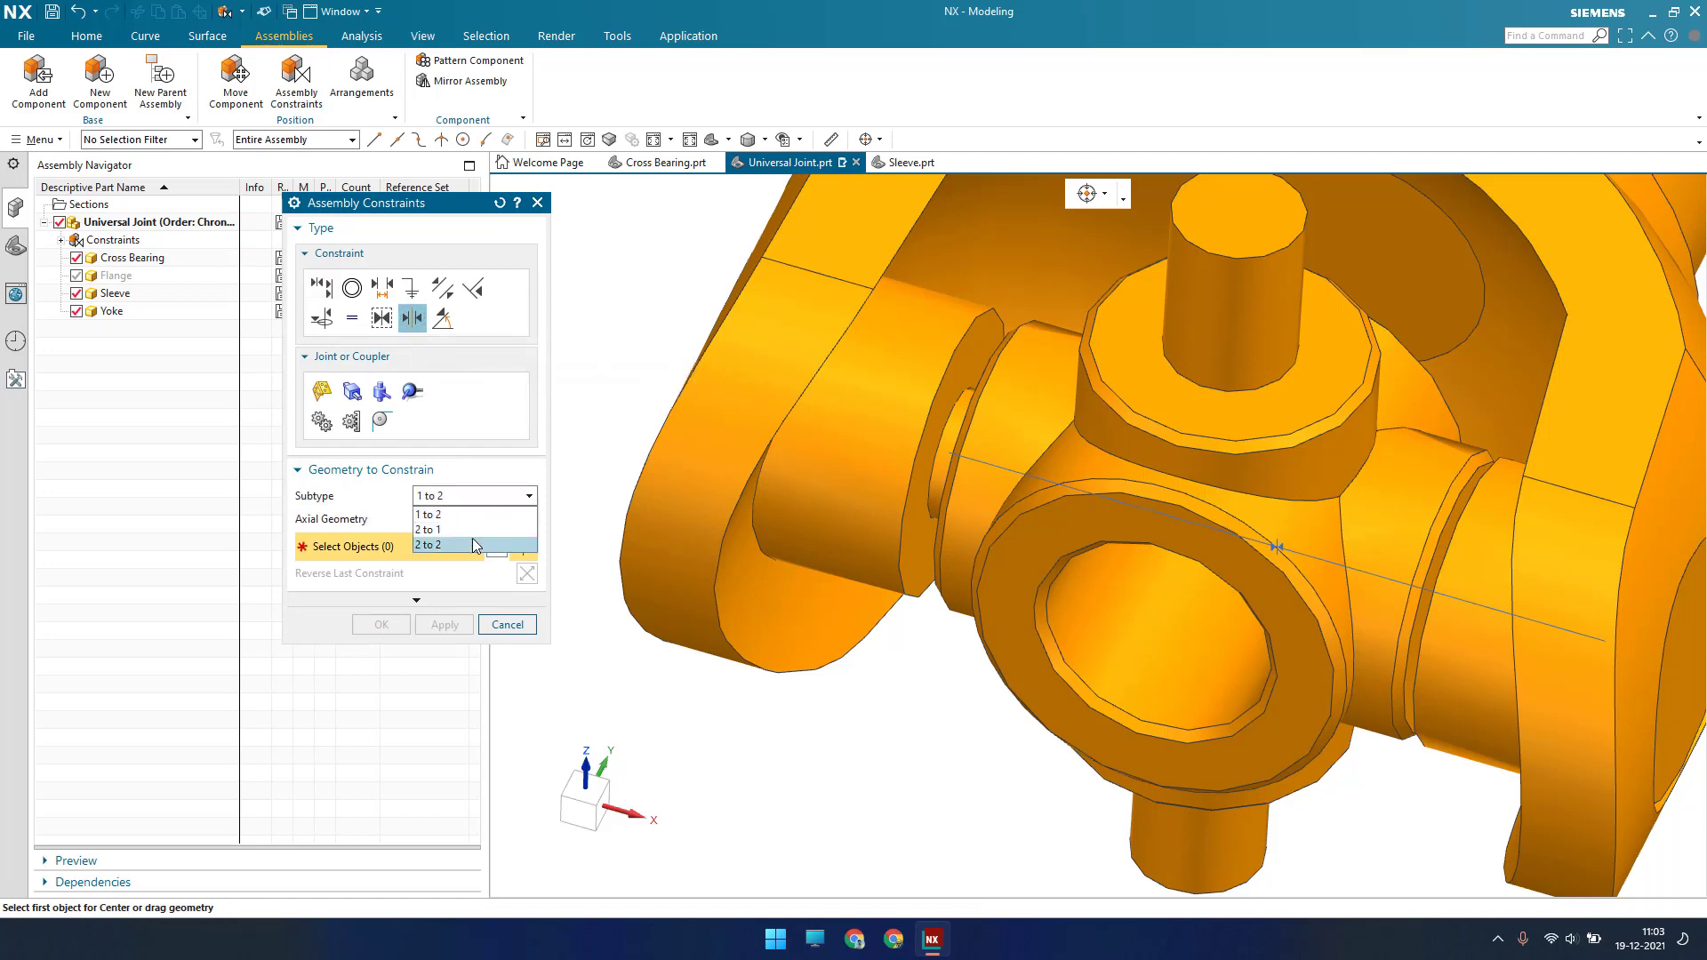
left_click(472, 544)
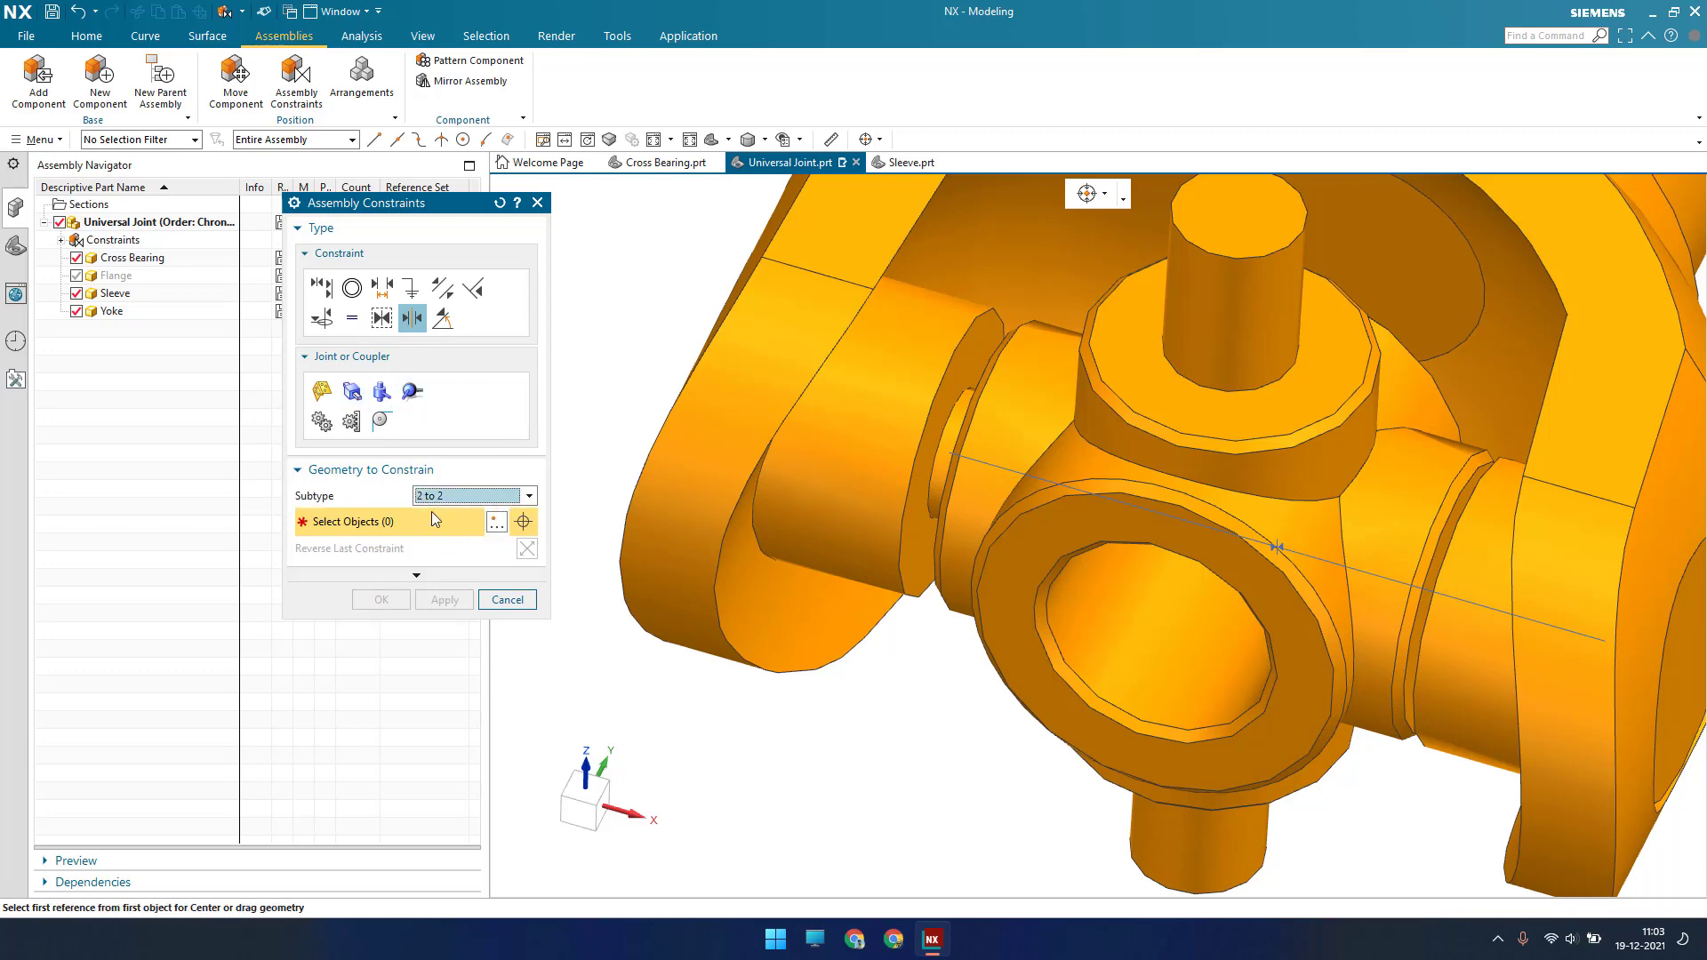
left_click(352, 355)
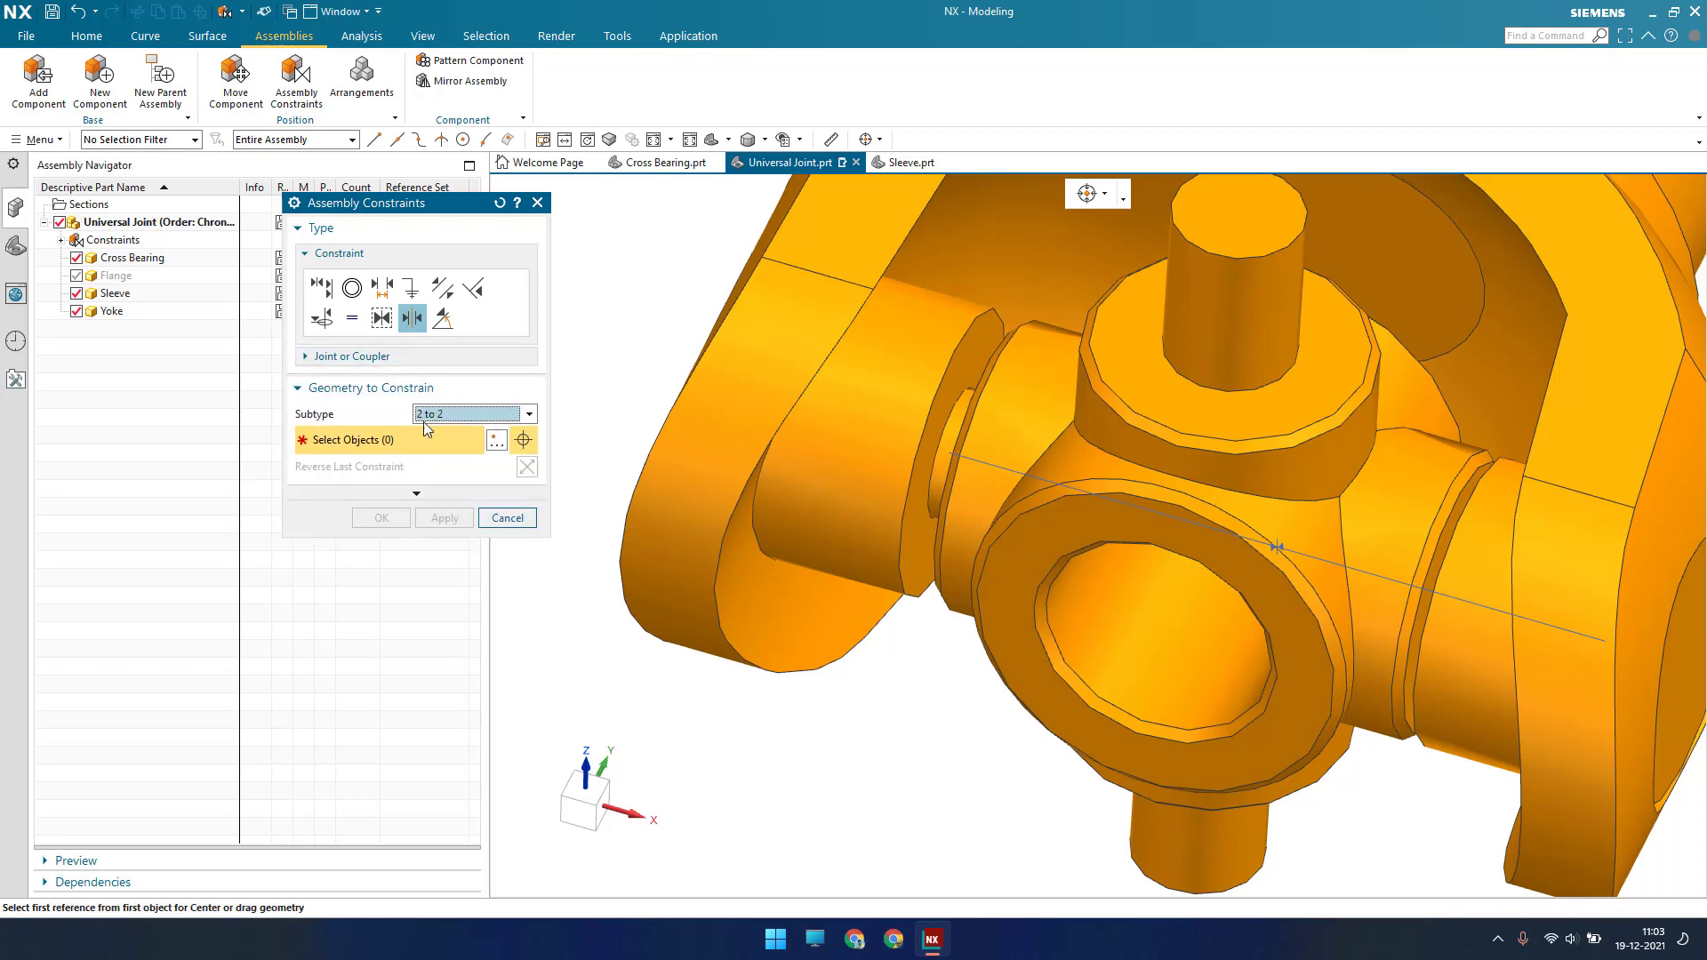
scroll(963, 548, "up", 5)
left_click(982, 336)
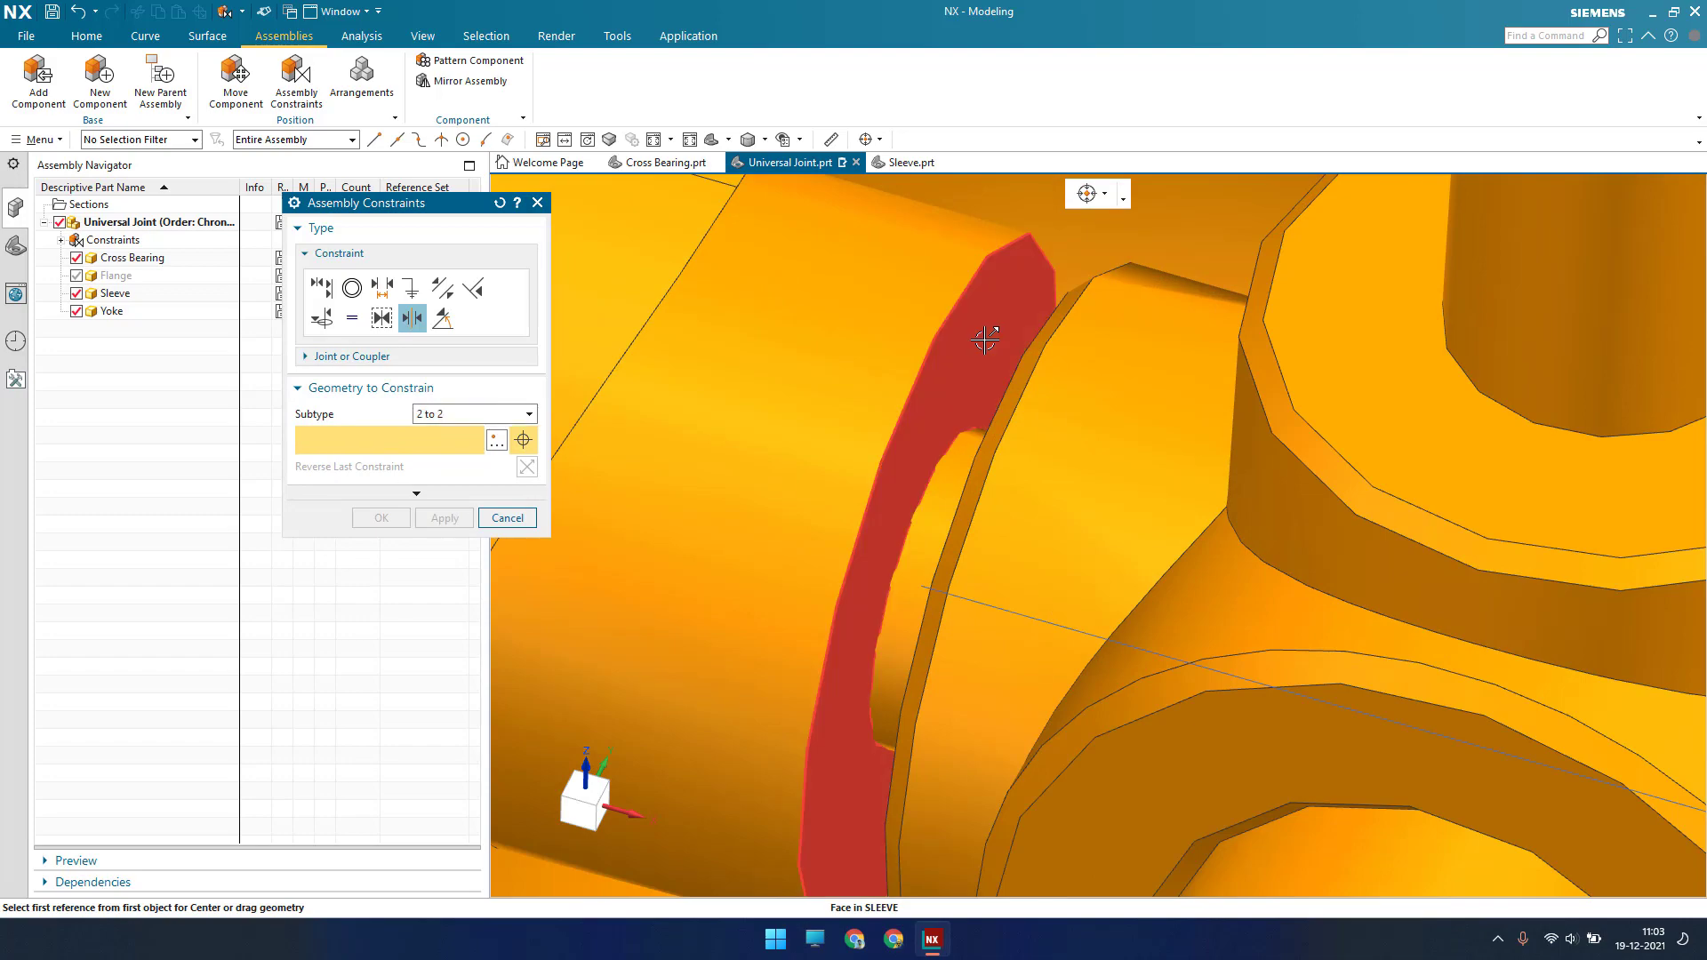
scroll(960, 423, "down", 6)
middle_click_drag(963, 425, 1412, 565)
scroll(1345, 503, "up", 5)
left_click(1307, 564)
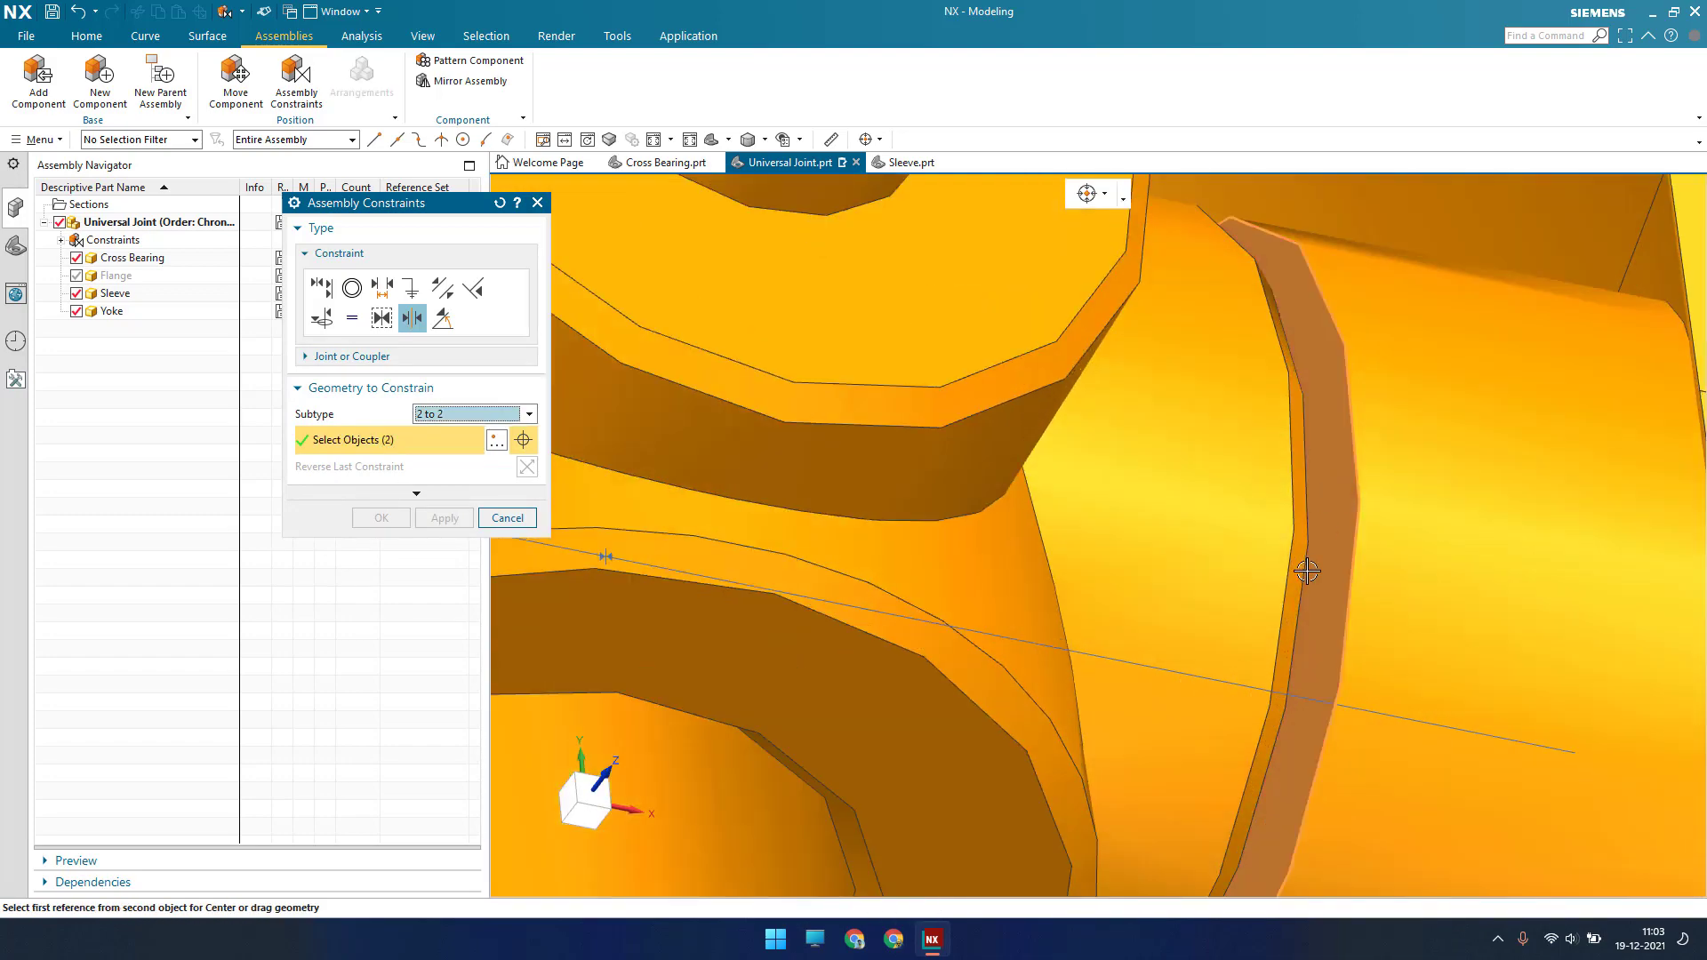
Pick the Cross Bearing's two opposite shoulder faces as the second pair and accept the Center constraint
scroll(1306, 569, "down", 5)
middle_click_drag(1306, 569, 1254, 575)
scroll(1245, 497, "down", 5)
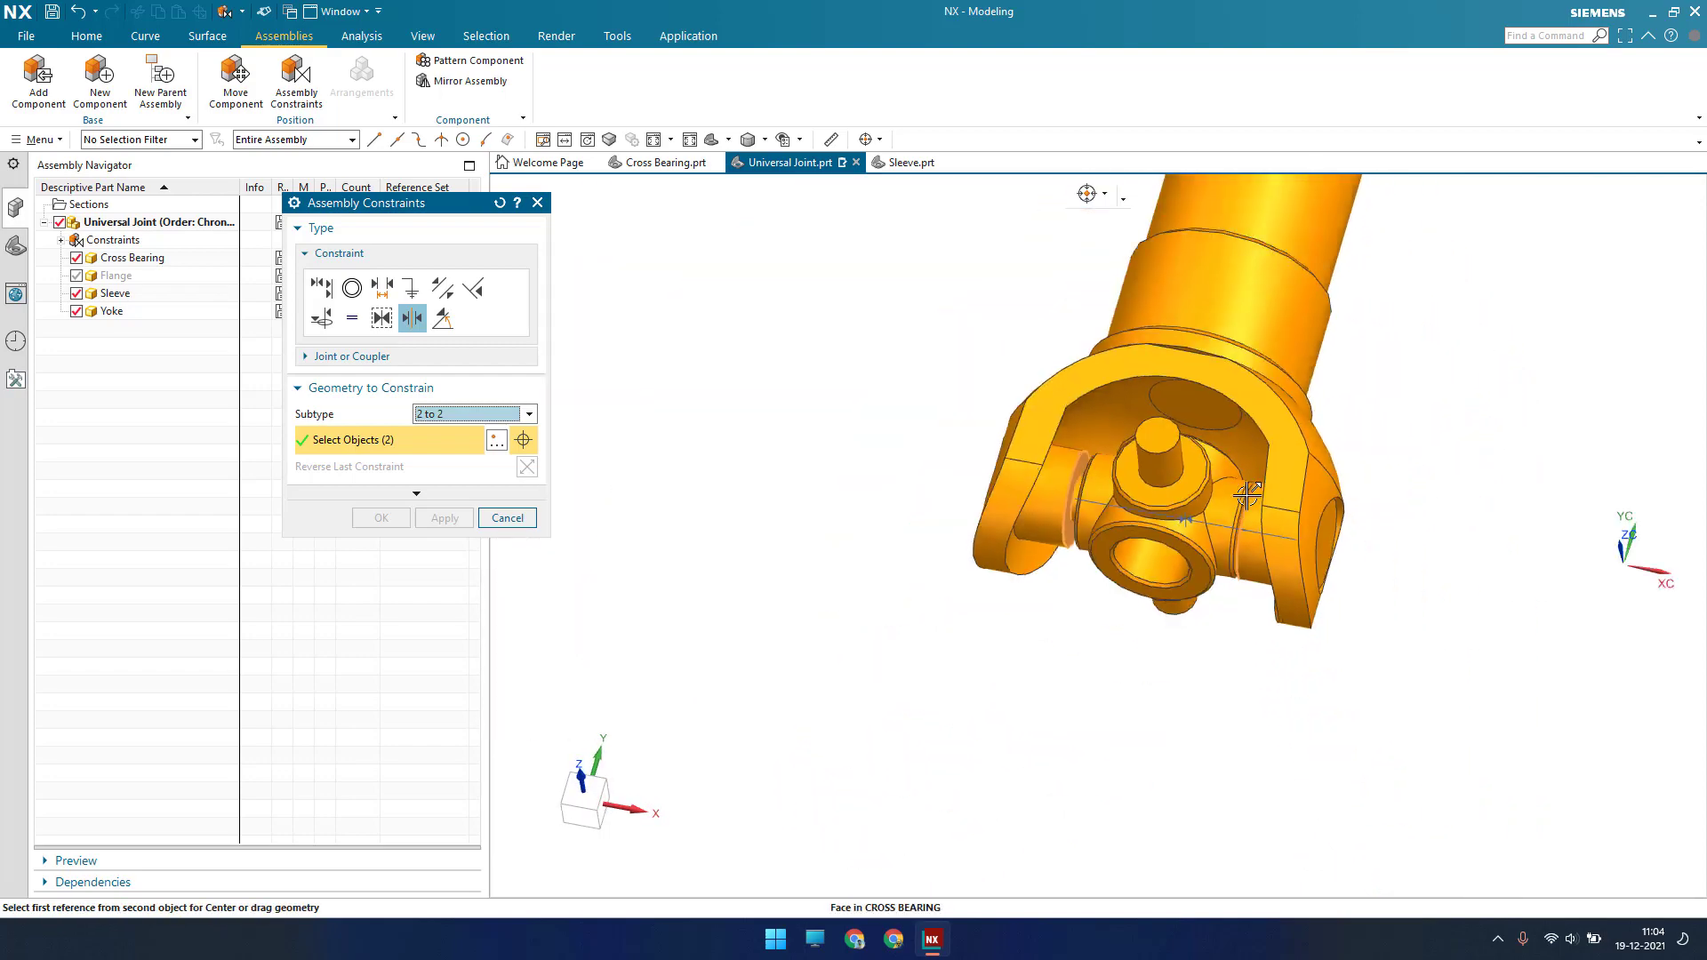
scroll(1243, 502, "up", 5)
scroll(1244, 502, "up", 5)
left_click(1245, 503)
scroll(1244, 503, "down", 6)
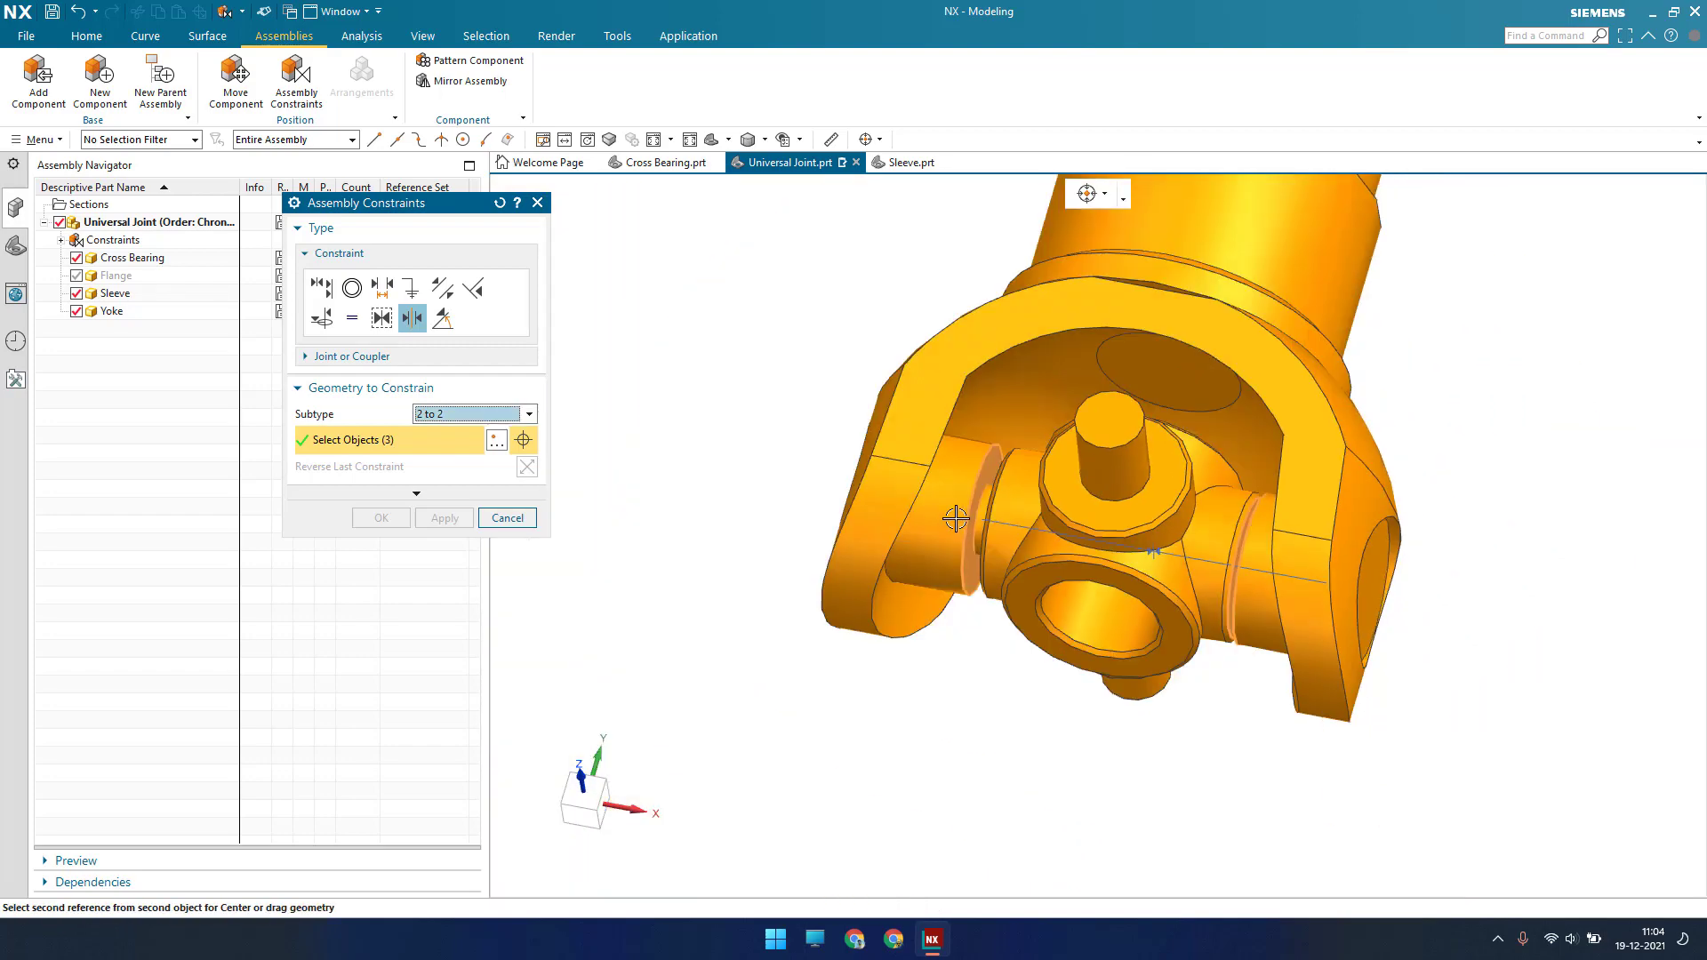
scroll(962, 513, "up", 5)
left_click(1010, 504)
scroll(1051, 495, "down", 6)
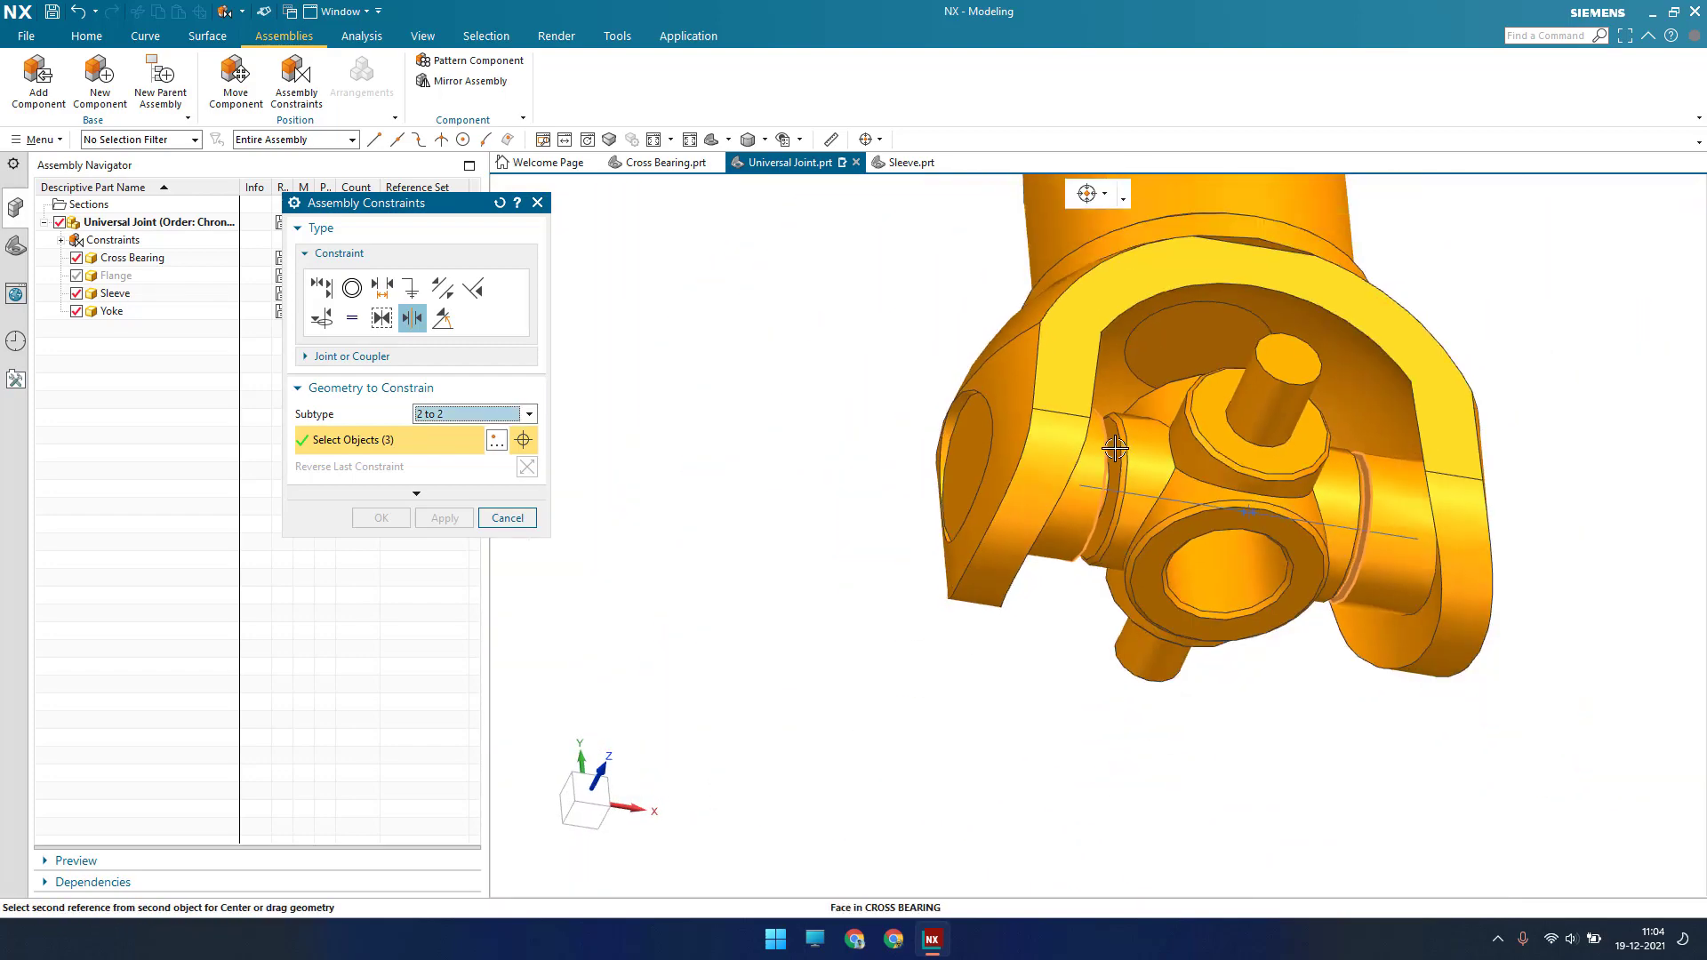
scroll(1087, 476, "up", 5)
scroll(1084, 478, "down", 4)
middle_click_drag(1074, 482, 1033, 485)
key("F8")
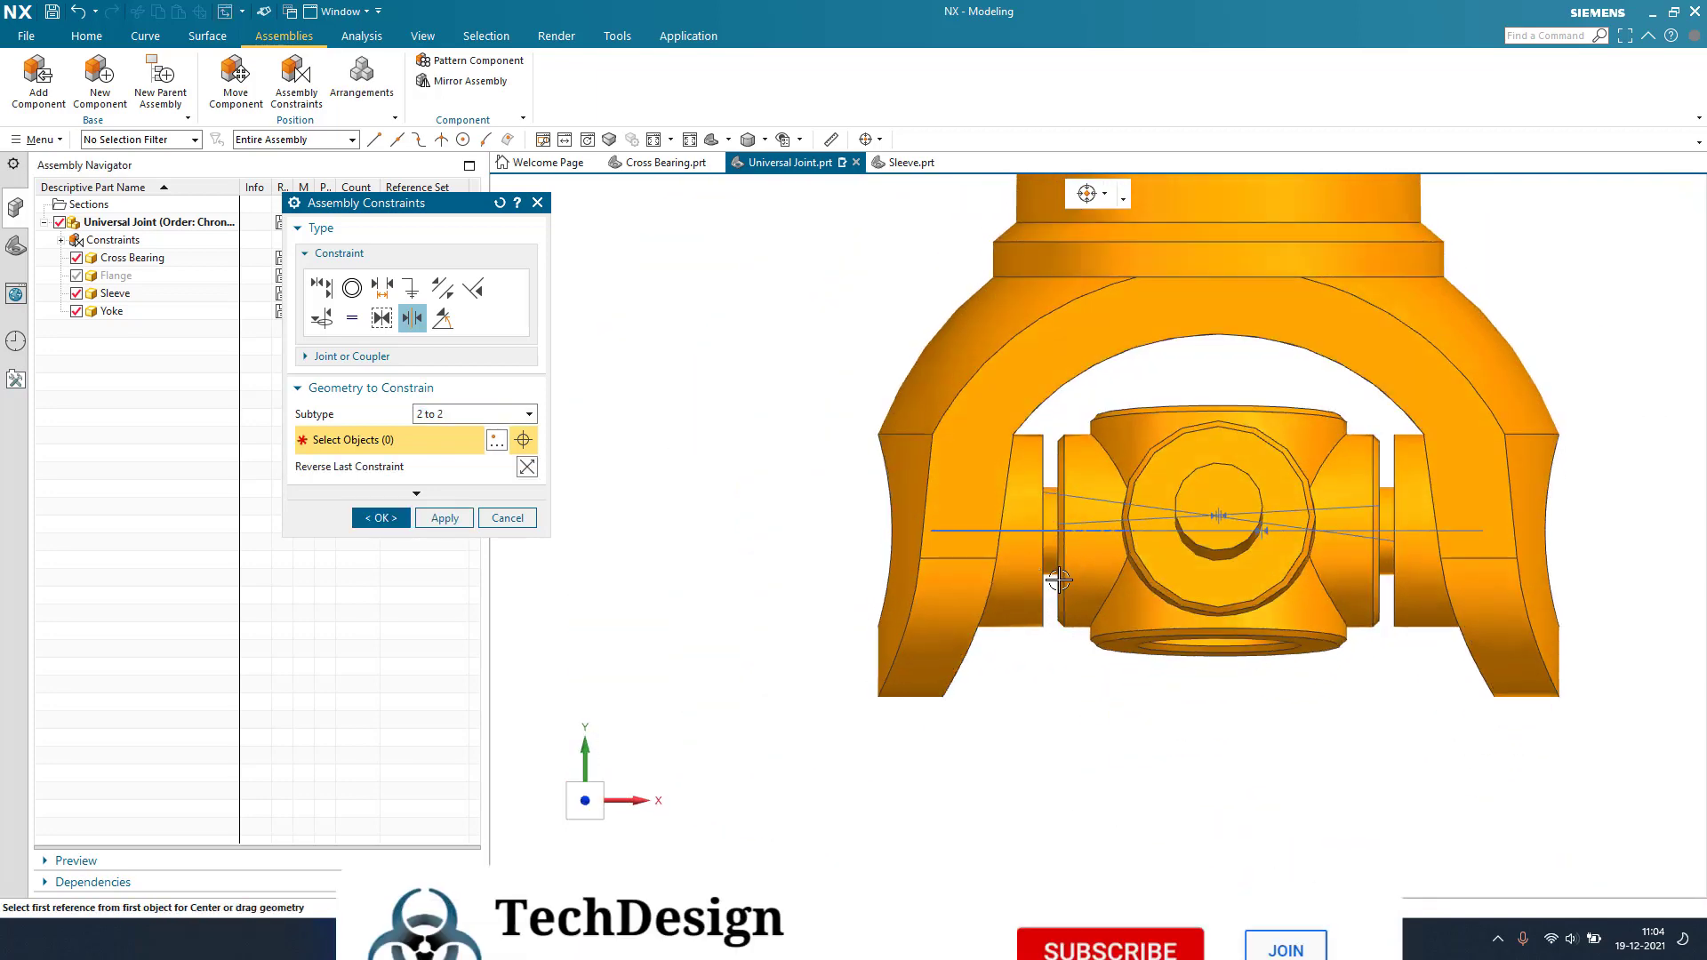
left_click(386, 523)
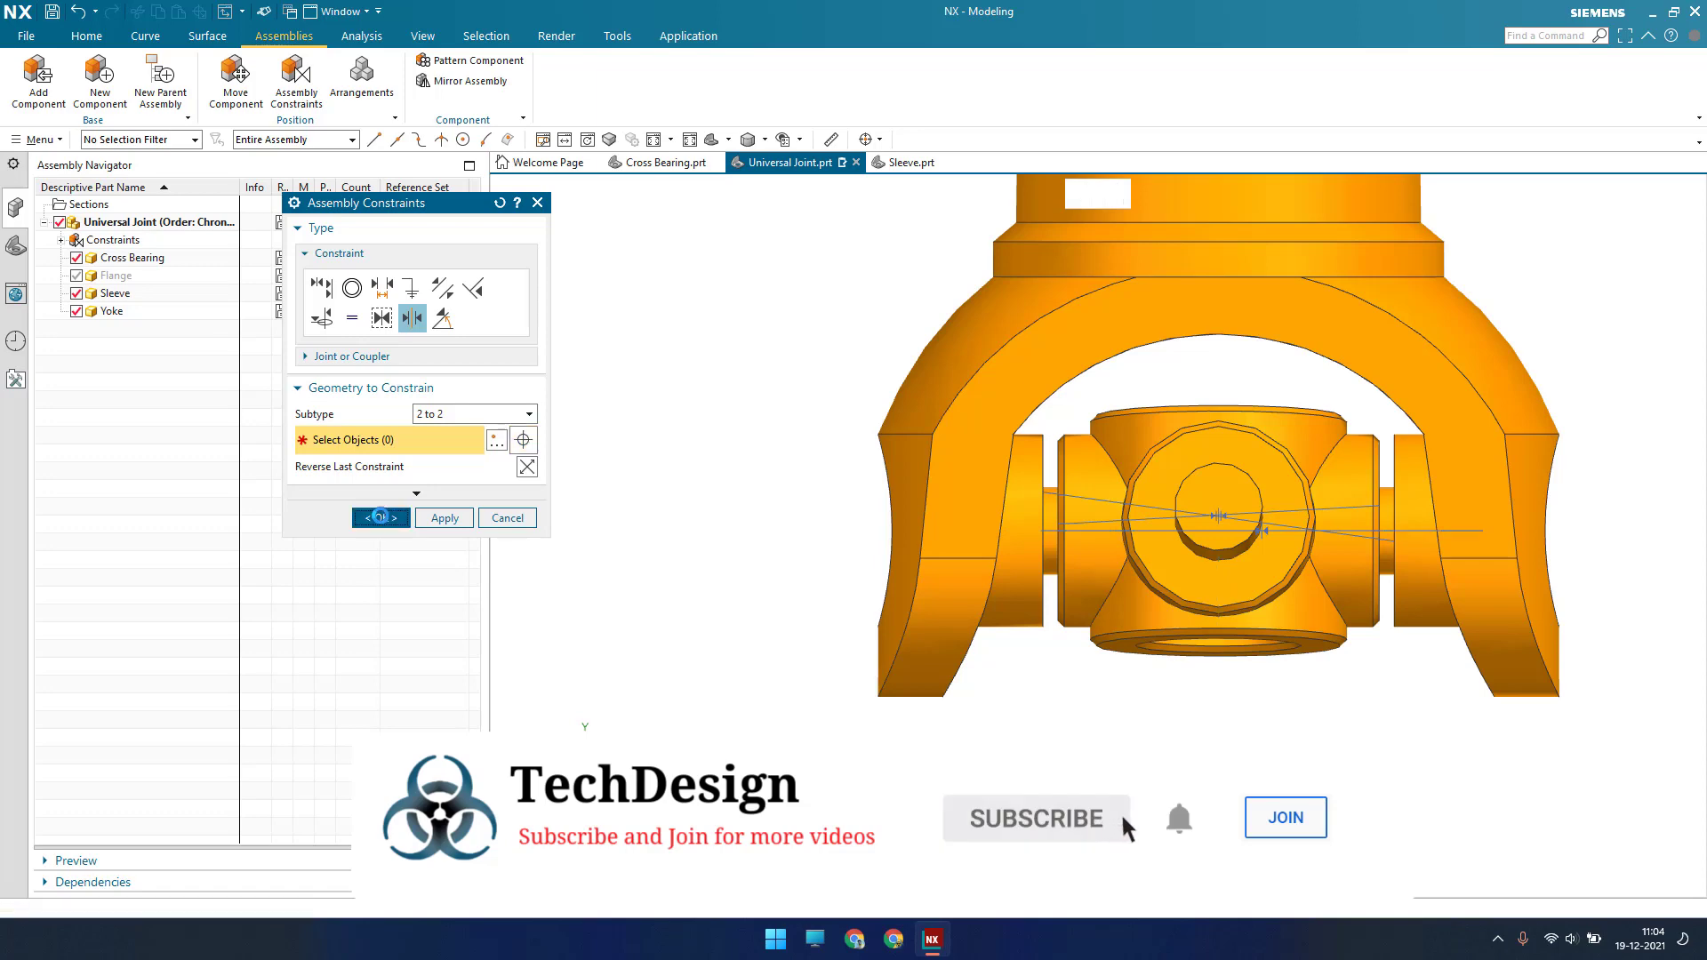
Show the Cross Bearing's remaining degrees of freedom in the assembly
middle_click_drag(1005, 637, 959, 565)
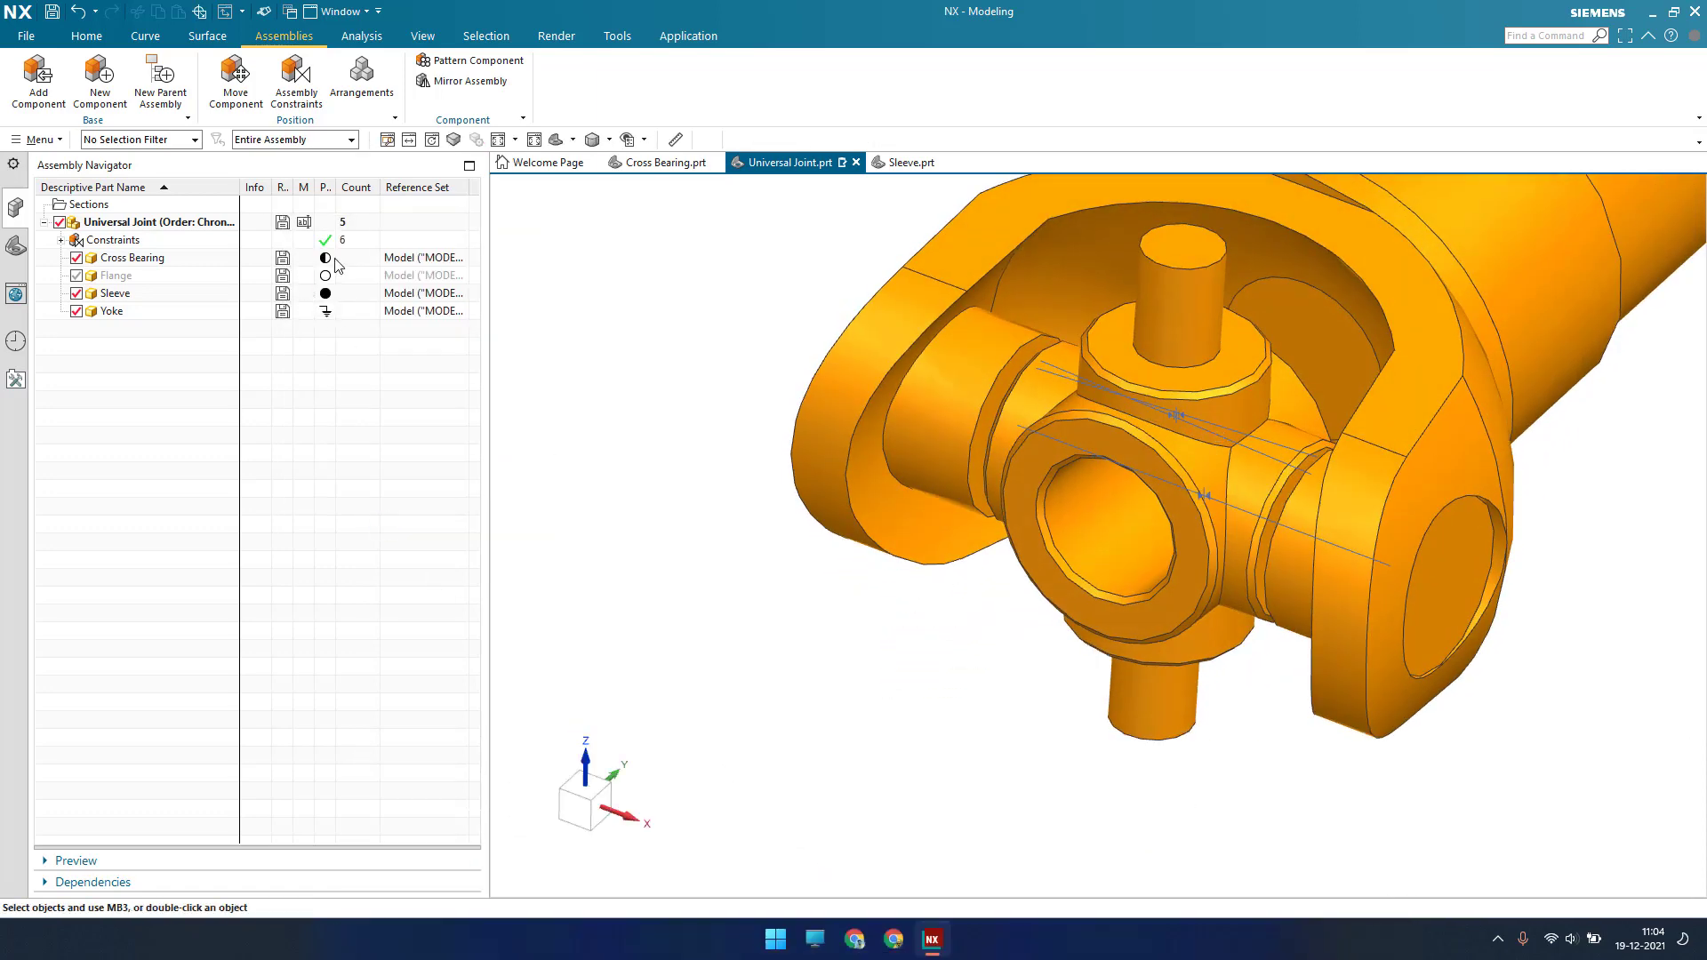
right_click(327, 260)
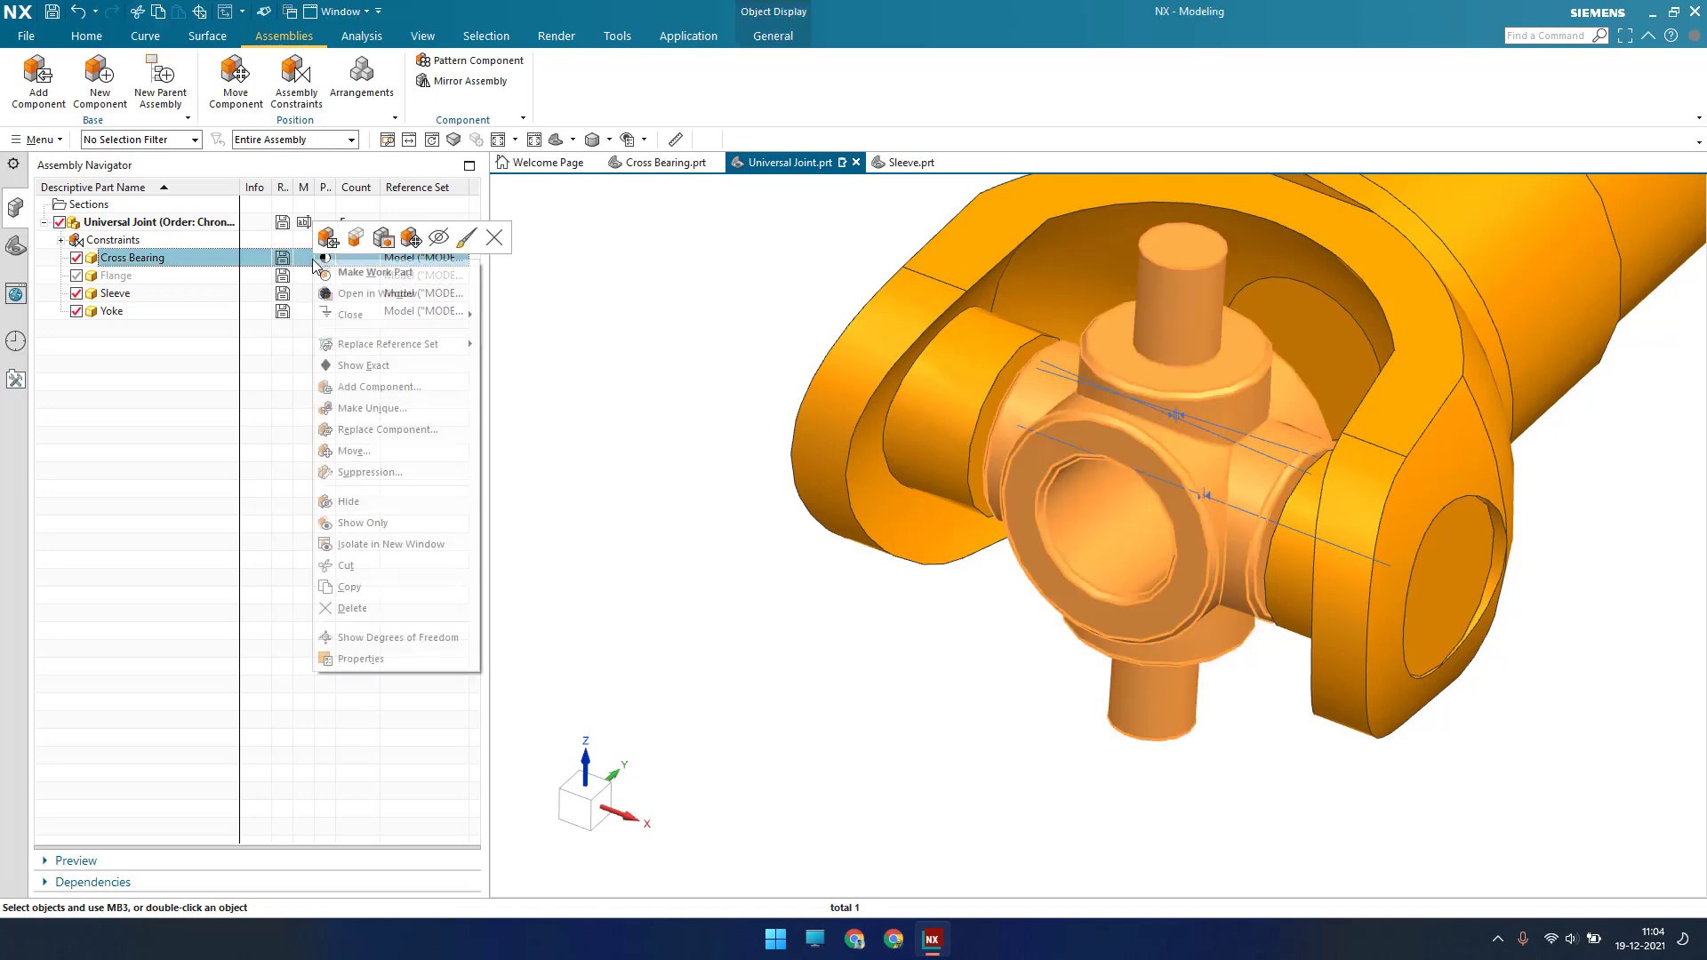
left_click(397, 637)
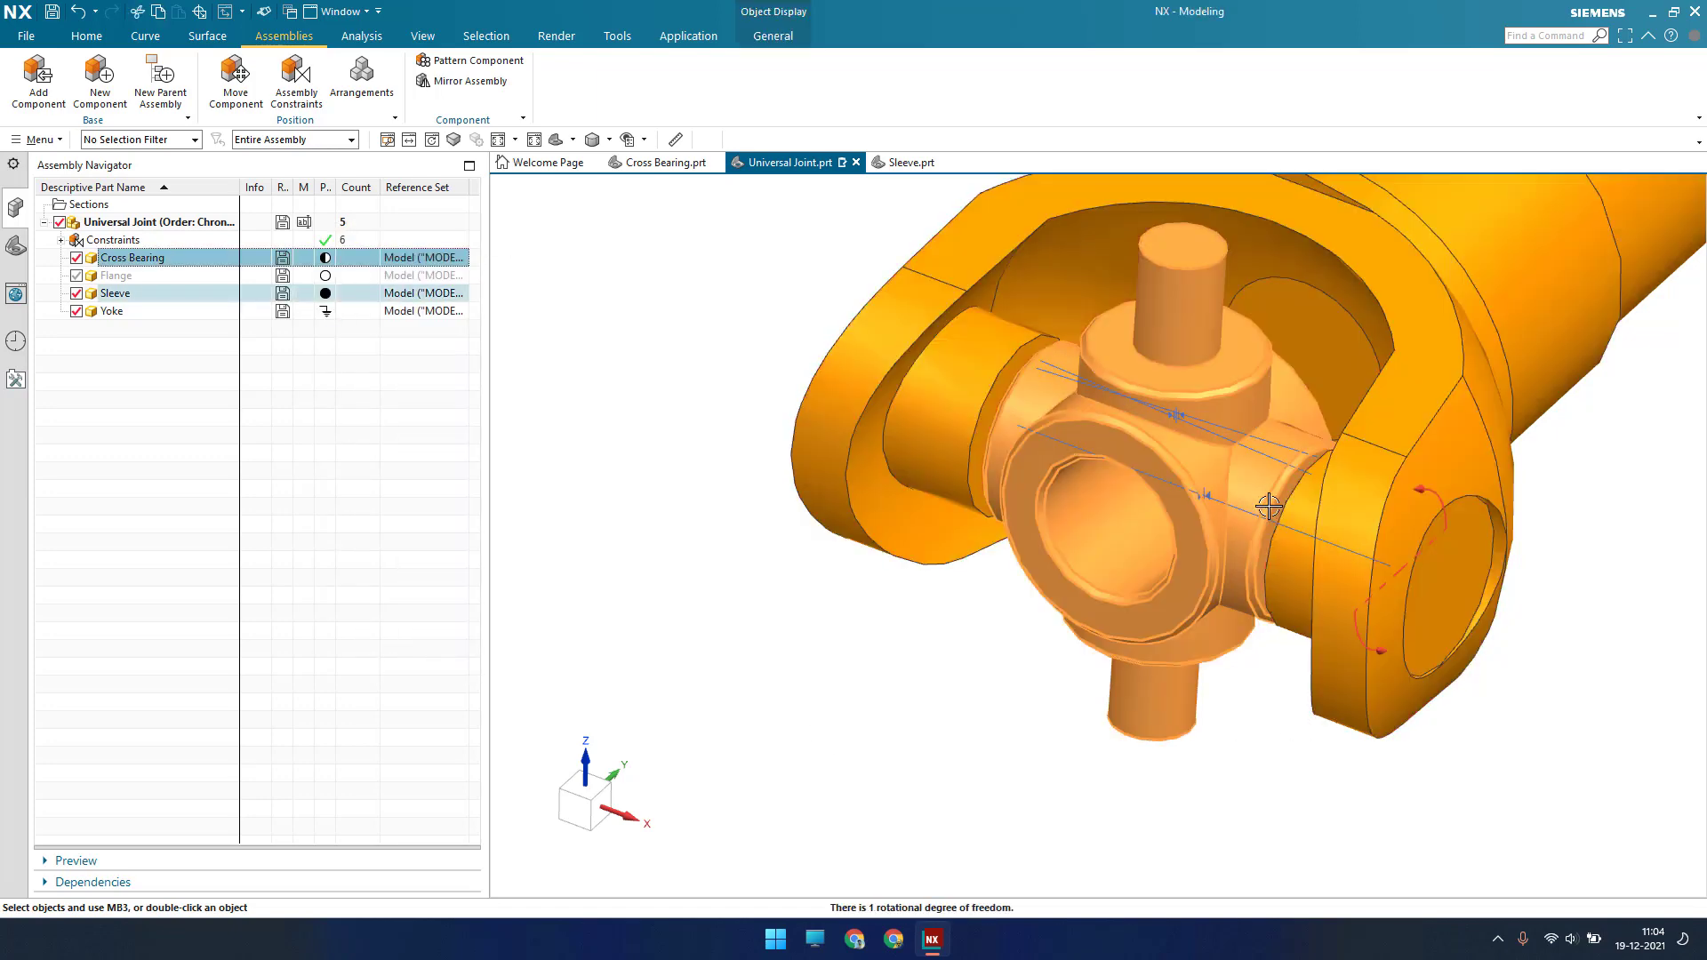
key("Escape")
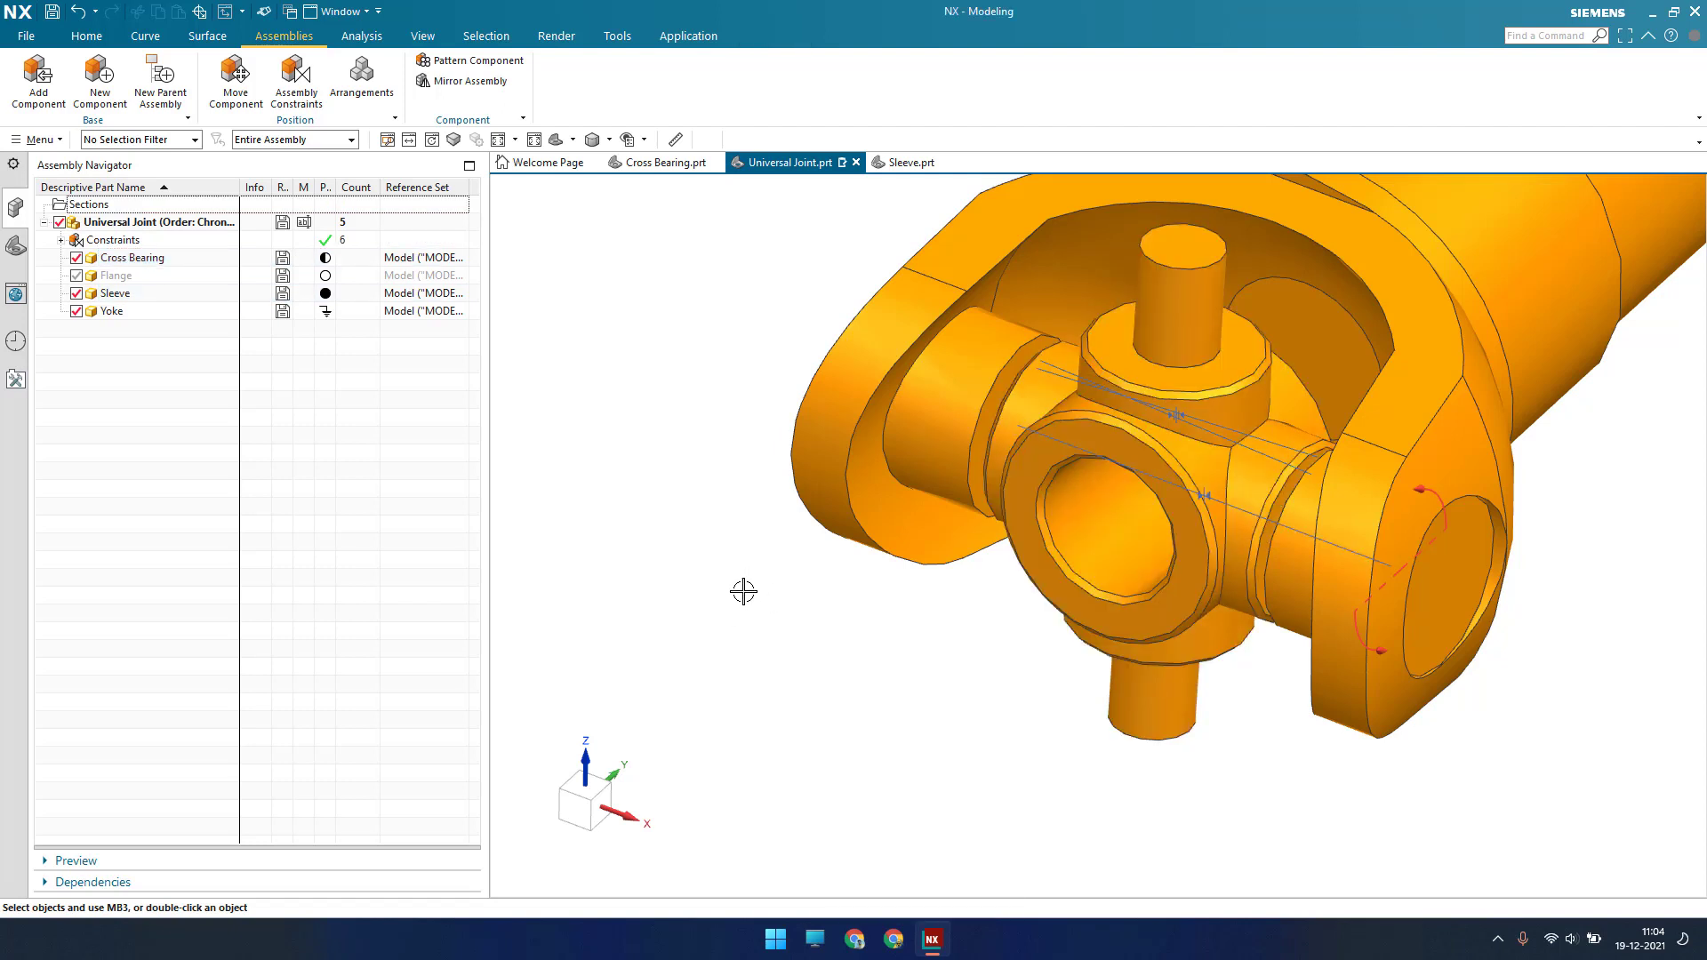
scroll(763, 579, "down", 4)
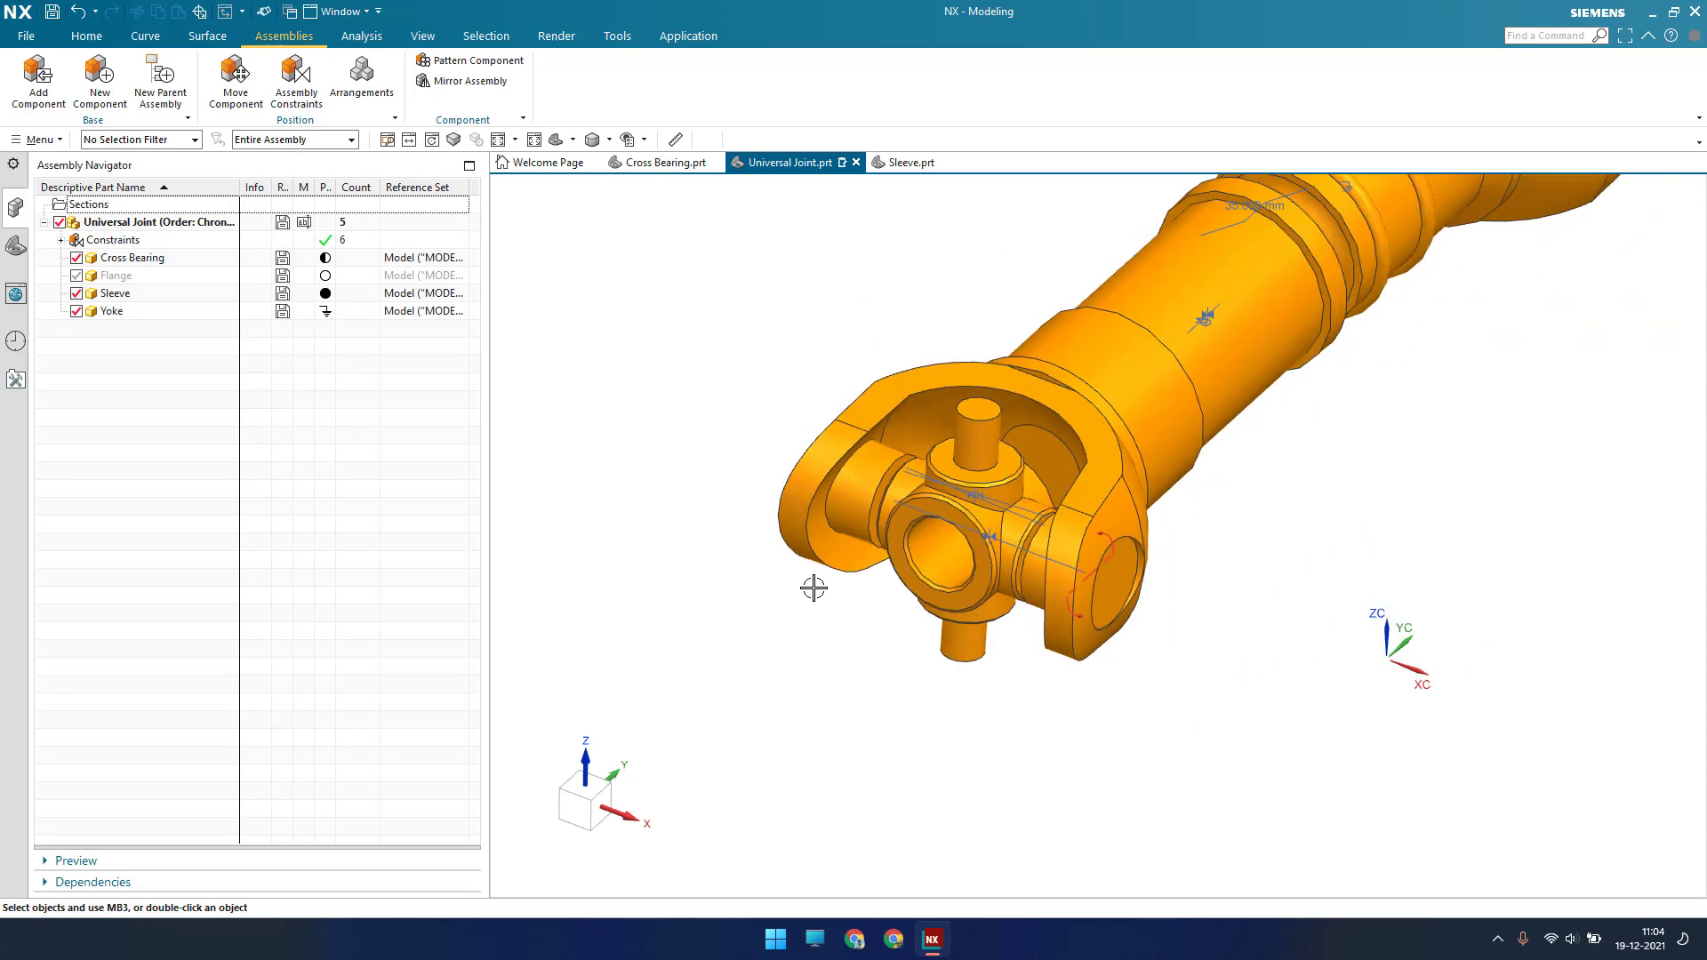
scroll(812, 583, "down", 2)
scroll(813, 591, "up", 2)
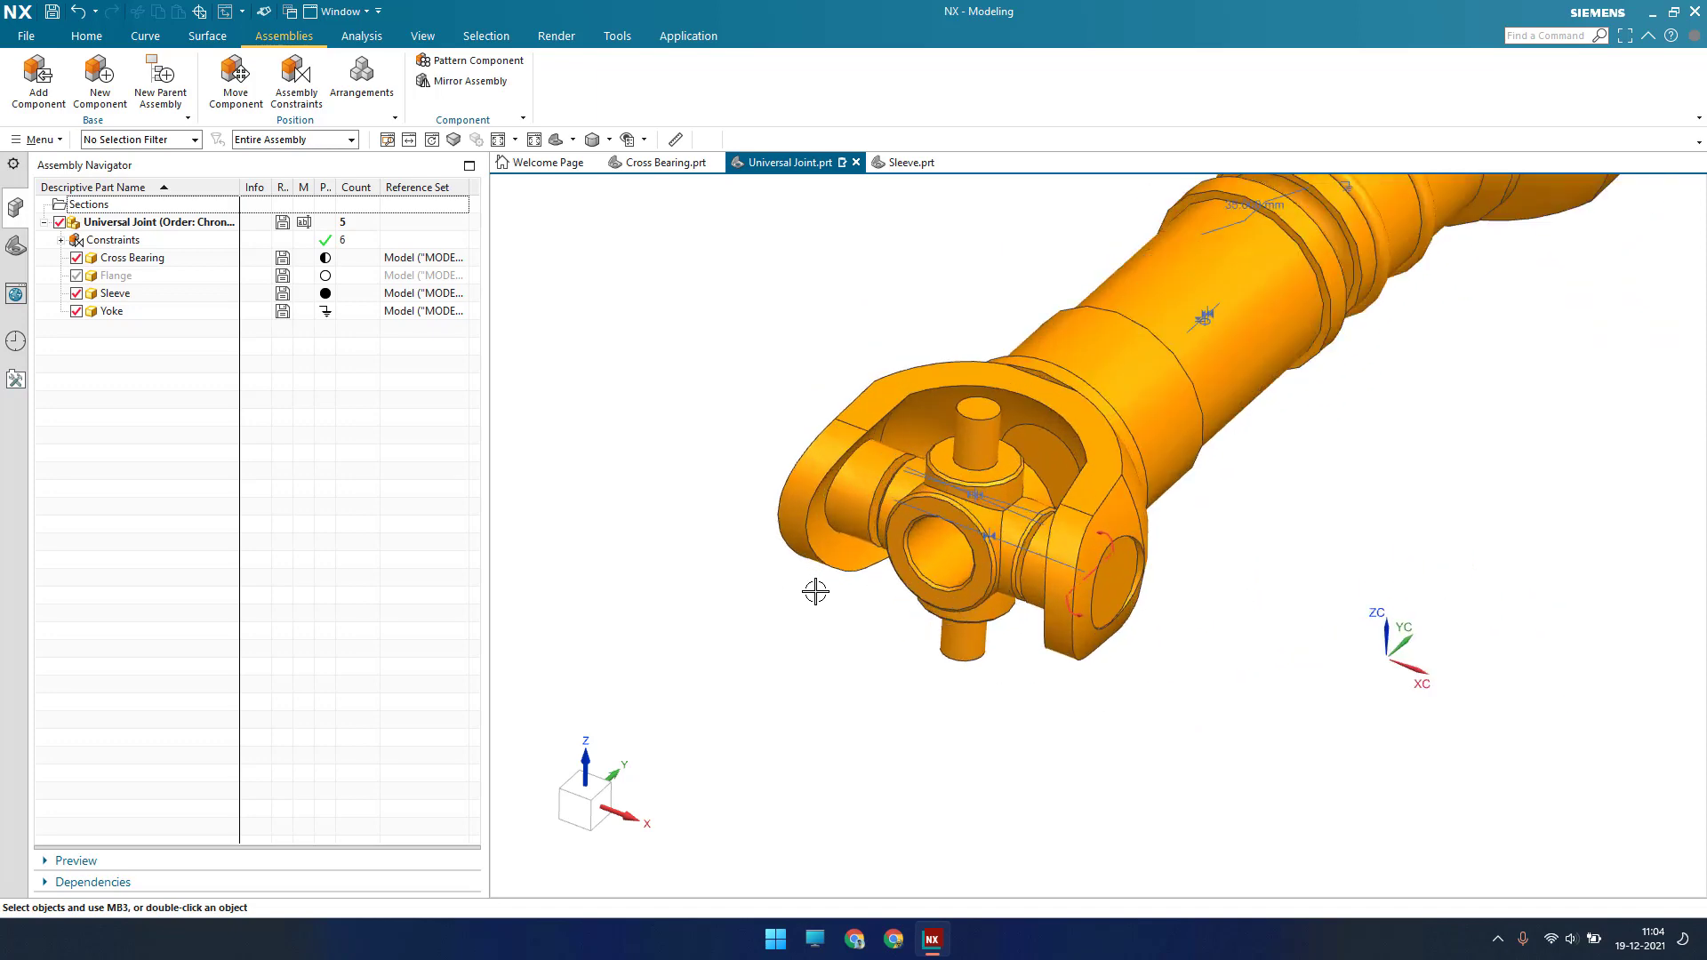
Add a Parallel constraint between the Cross Bearing's front ring face and the Sleeve's flat end face beside the Yoke
left_click(296, 76)
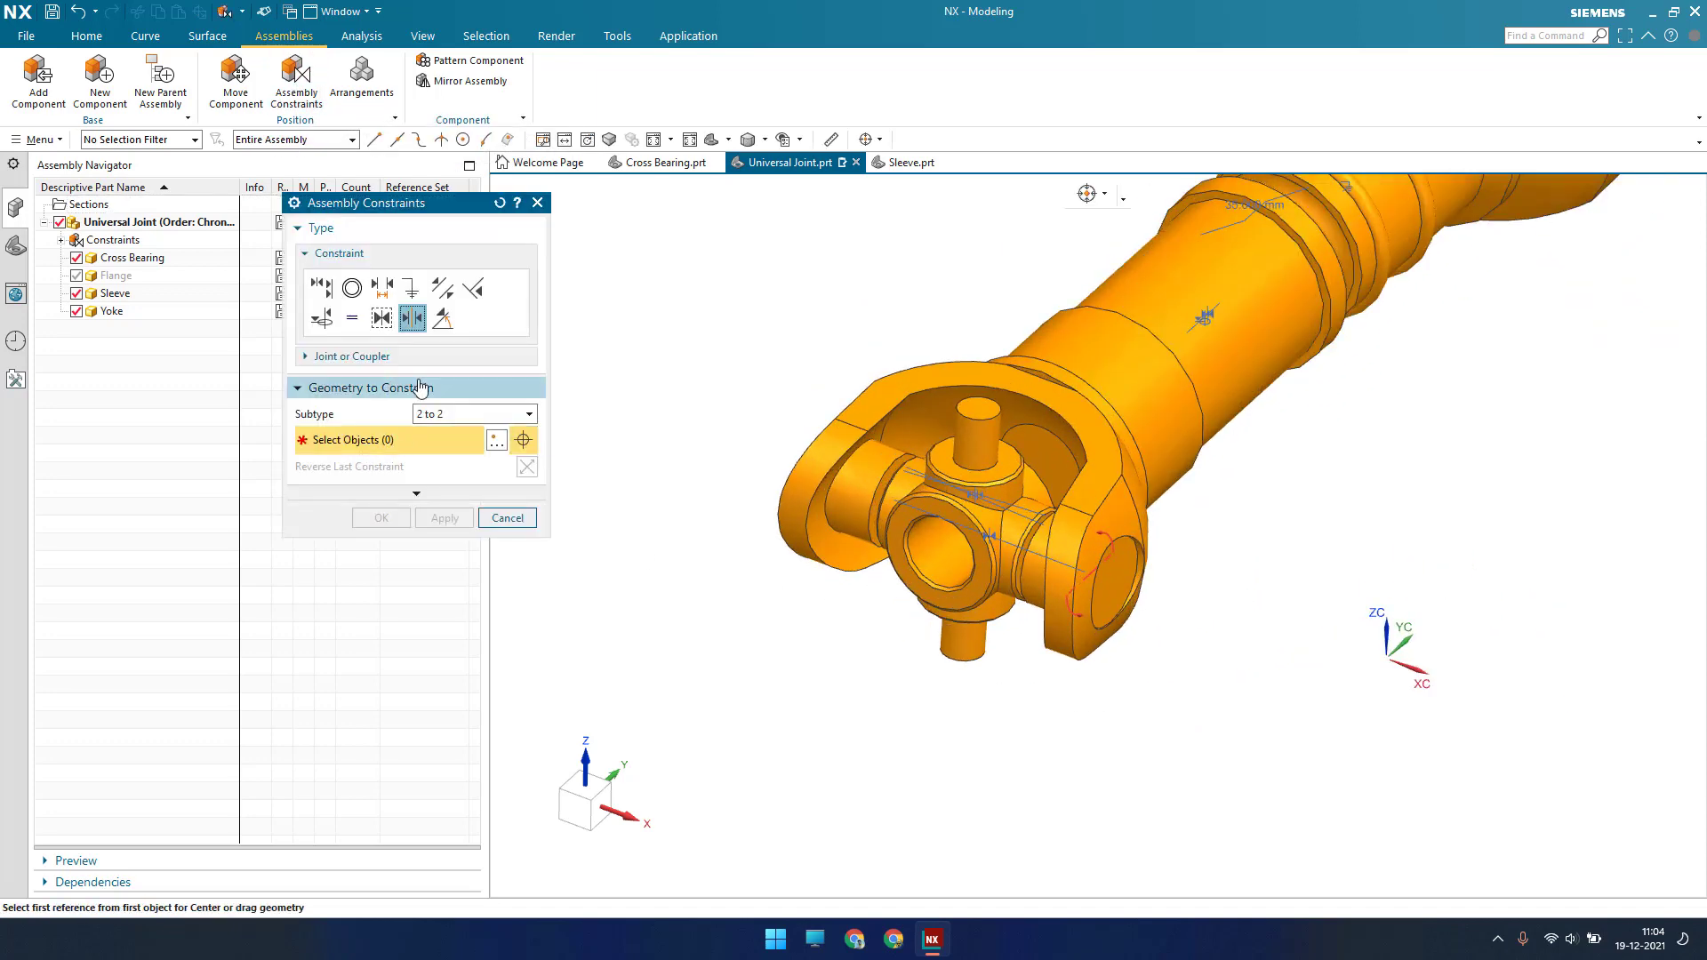
left_click(445, 290)
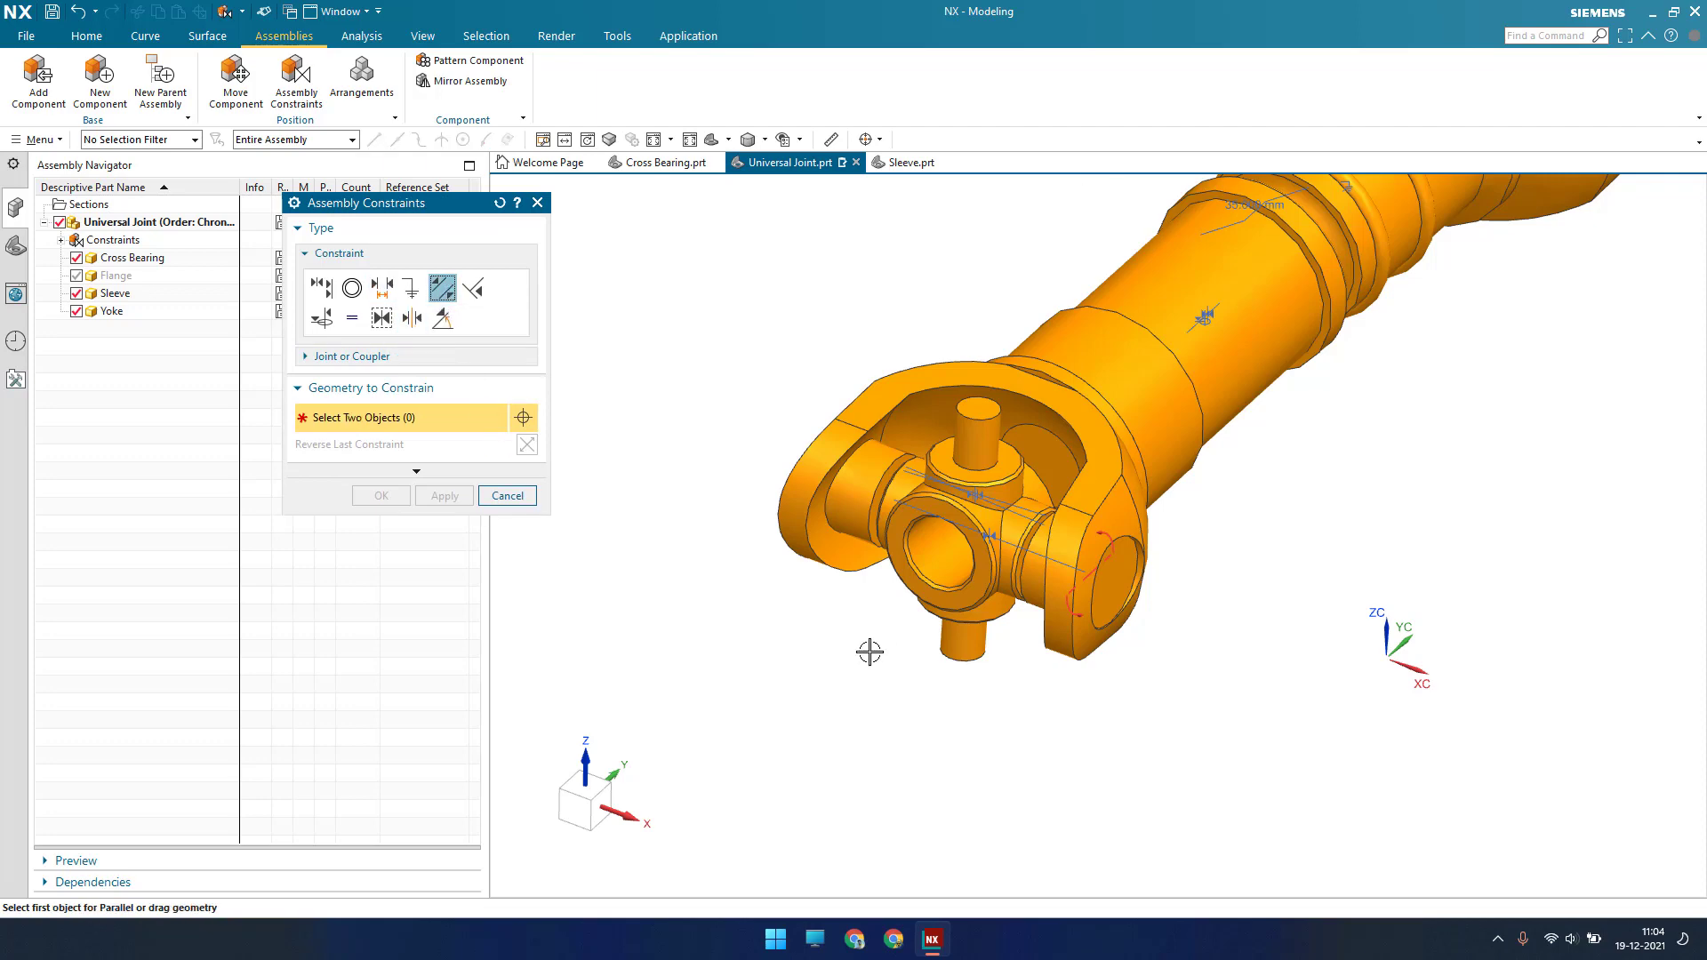
scroll(883, 640, "up", 5)
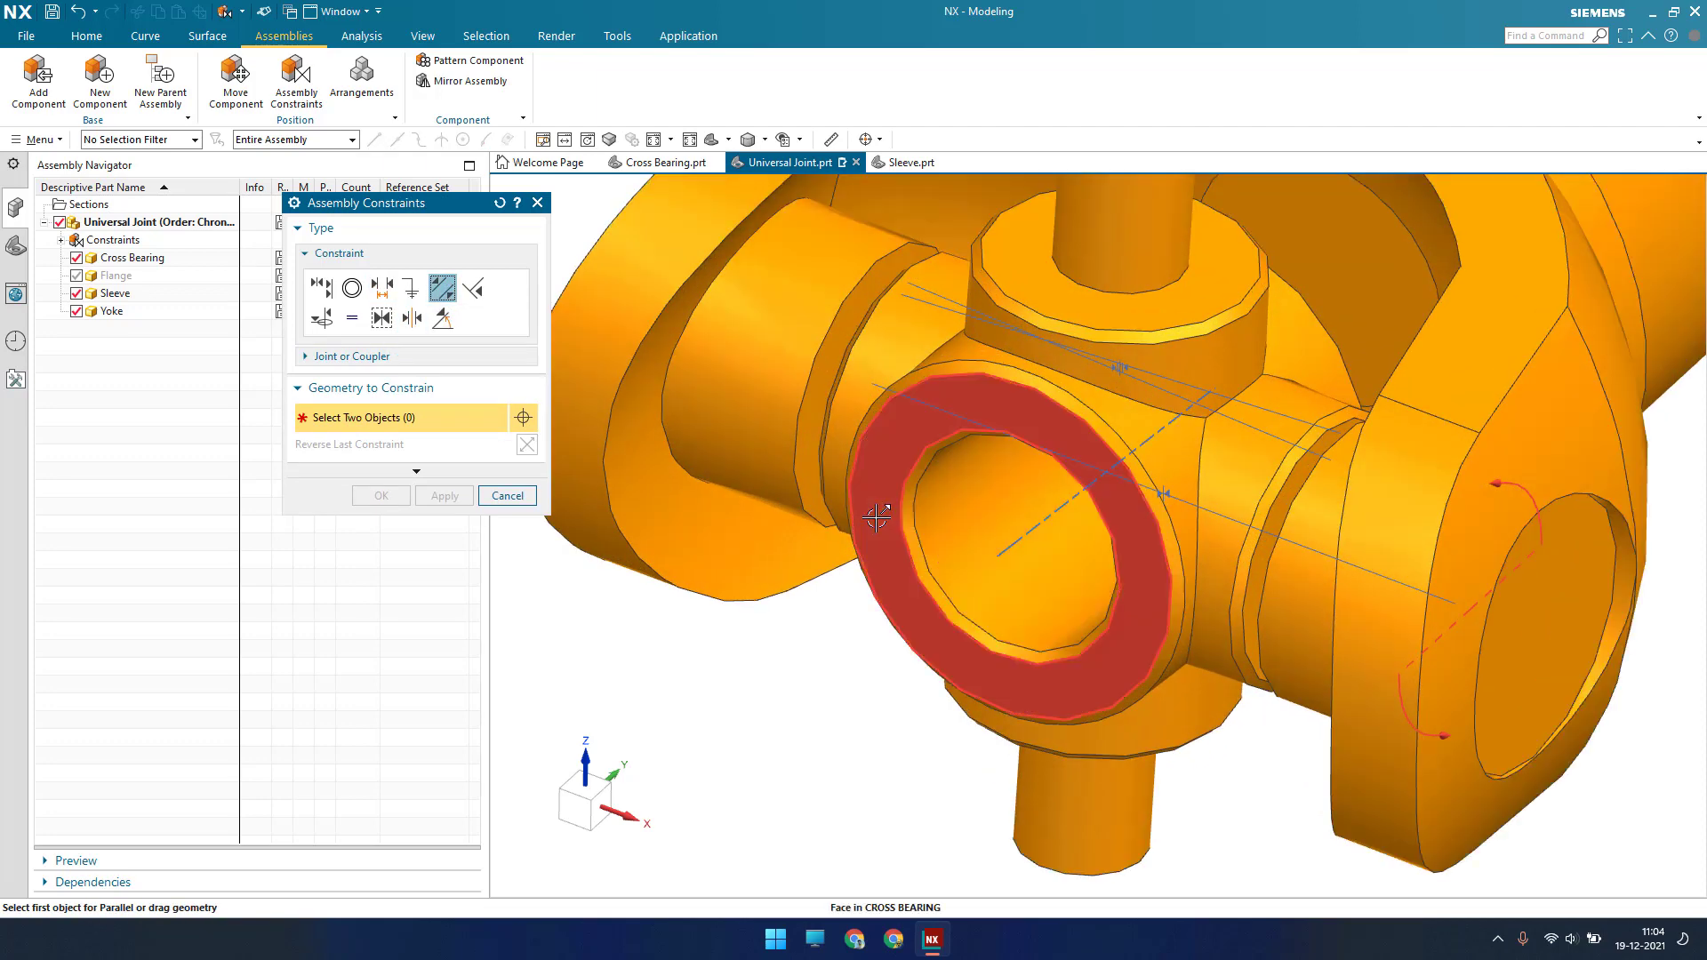
left_click(878, 517)
scroll(863, 609, "down", 5)
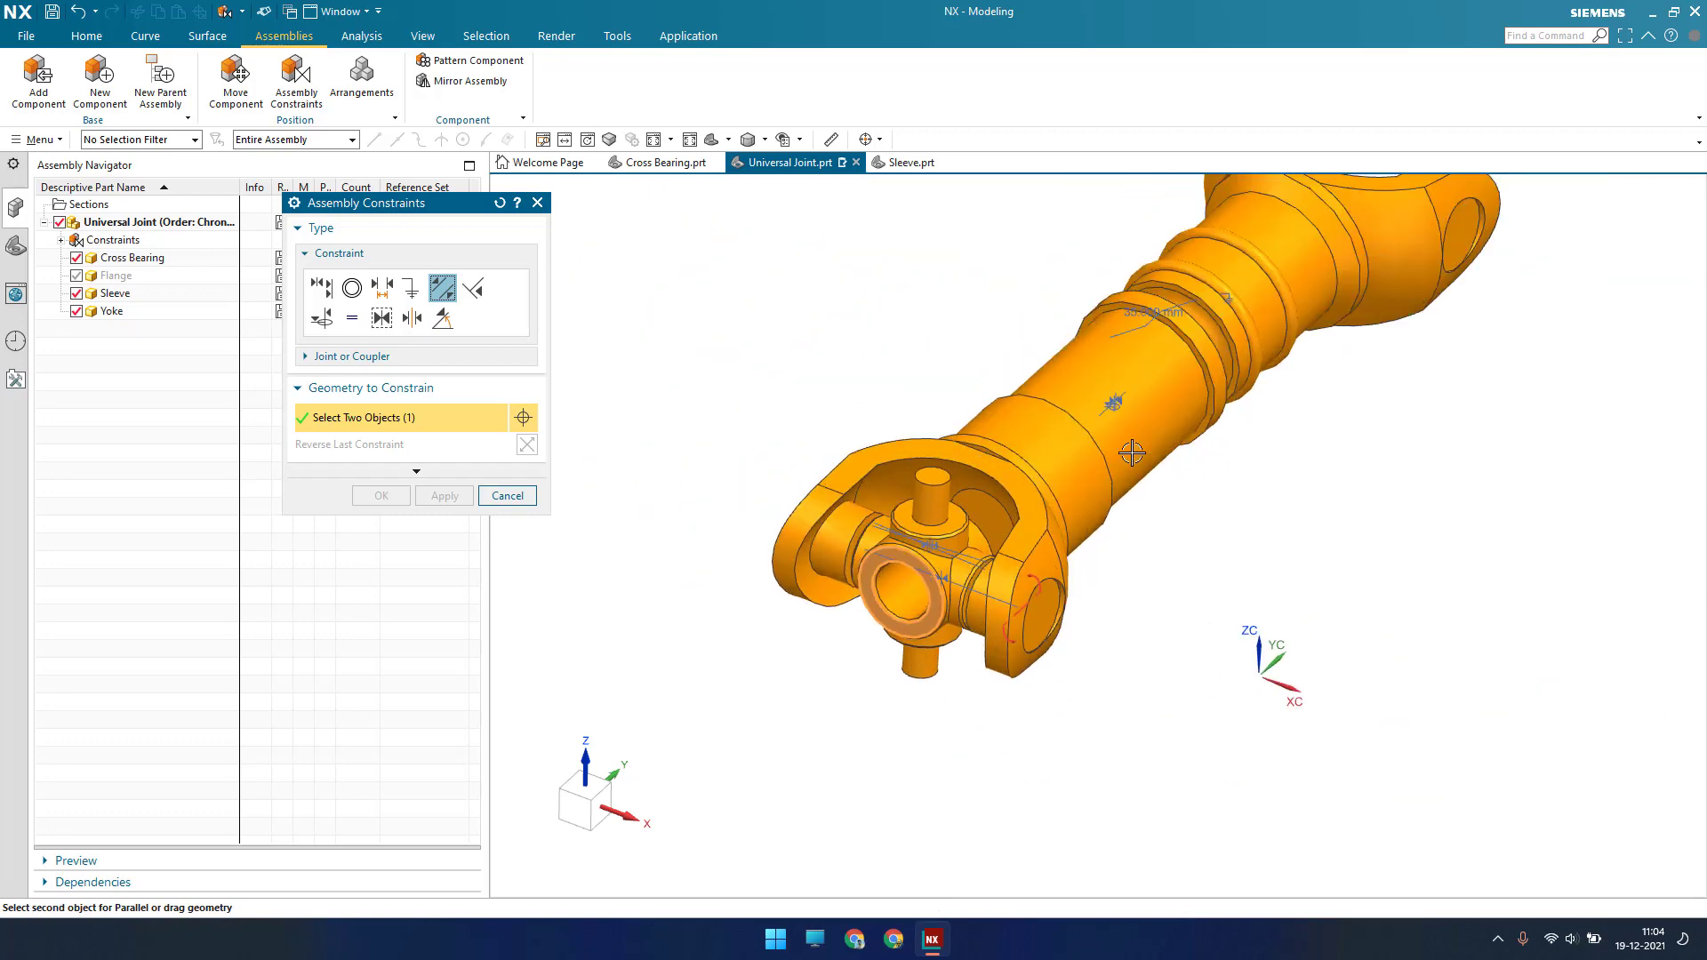
scroll(1182, 351, "up", 5)
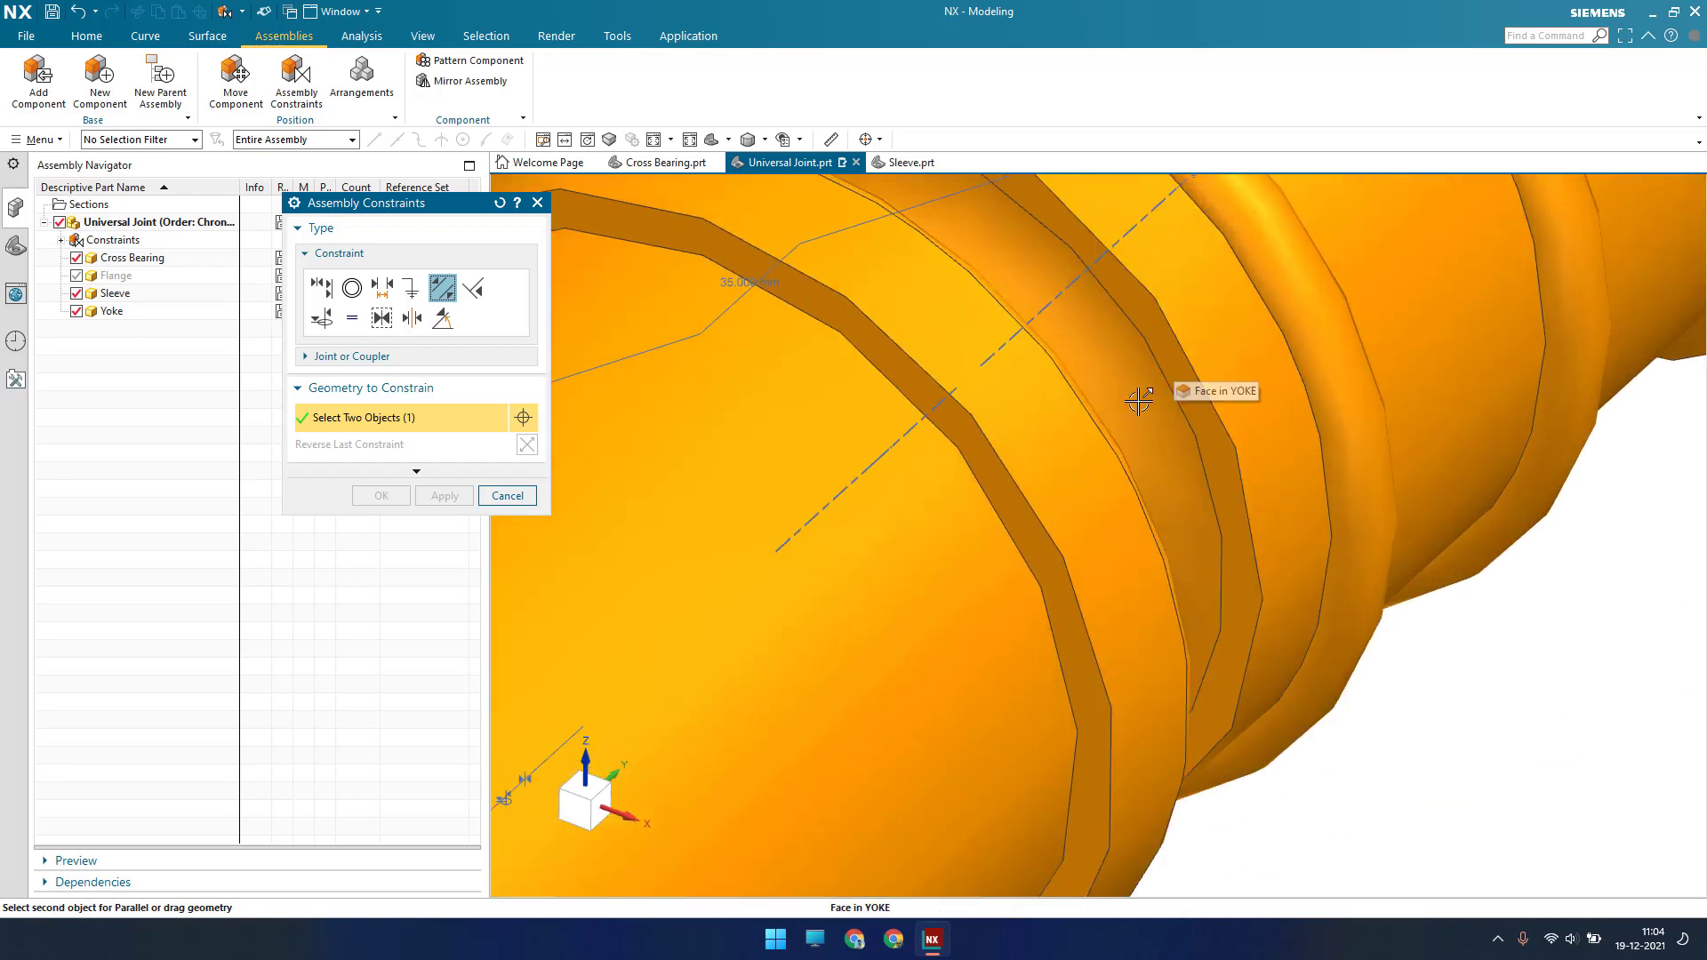
middle_click_drag(1044, 504, 891, 417)
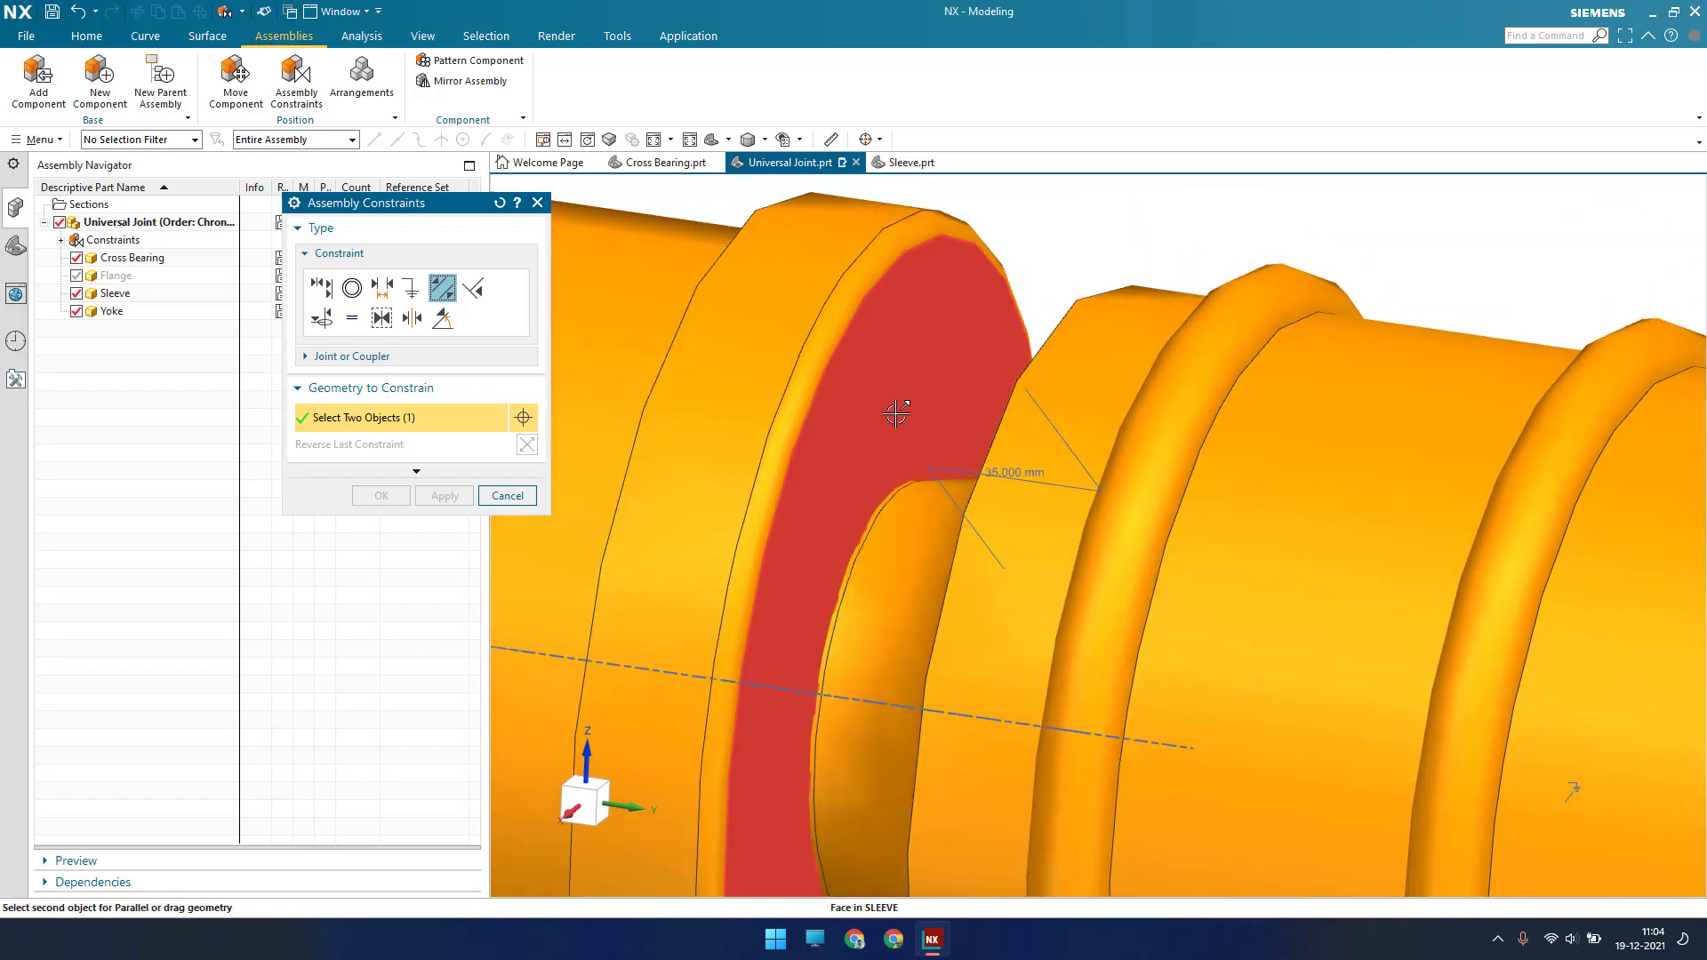
left_click(894, 415)
scroll(1031, 480, "down", 5)
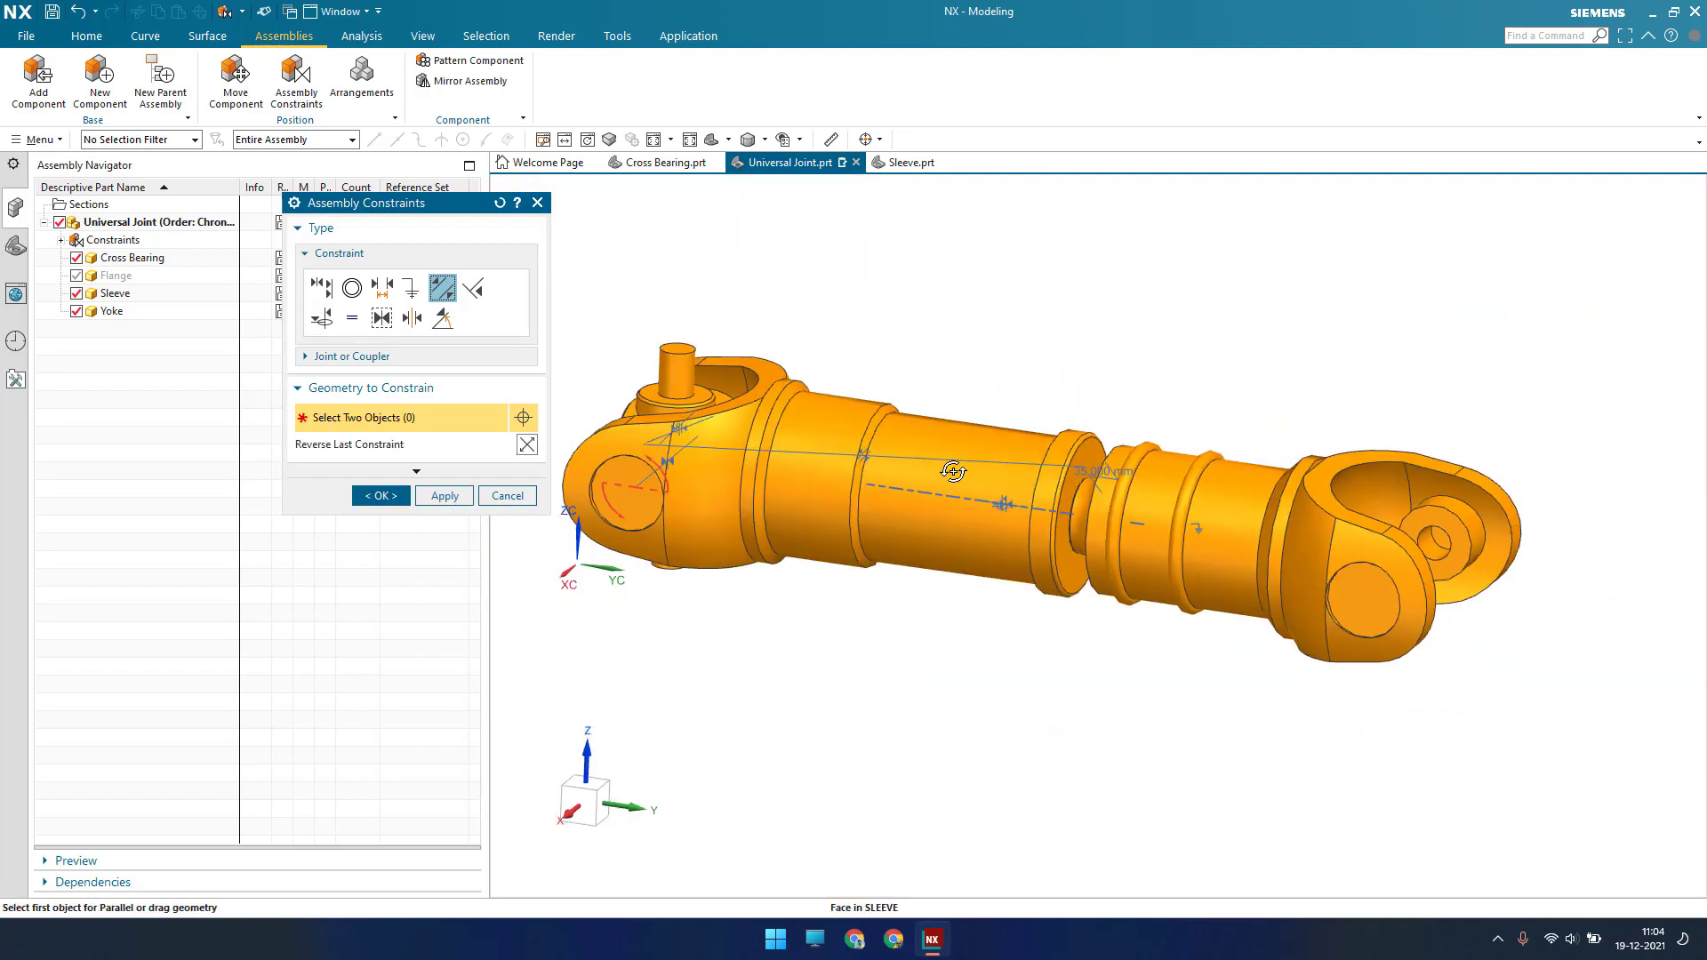
middle_click_drag(948, 480, 911, 410)
left_click(388, 495)
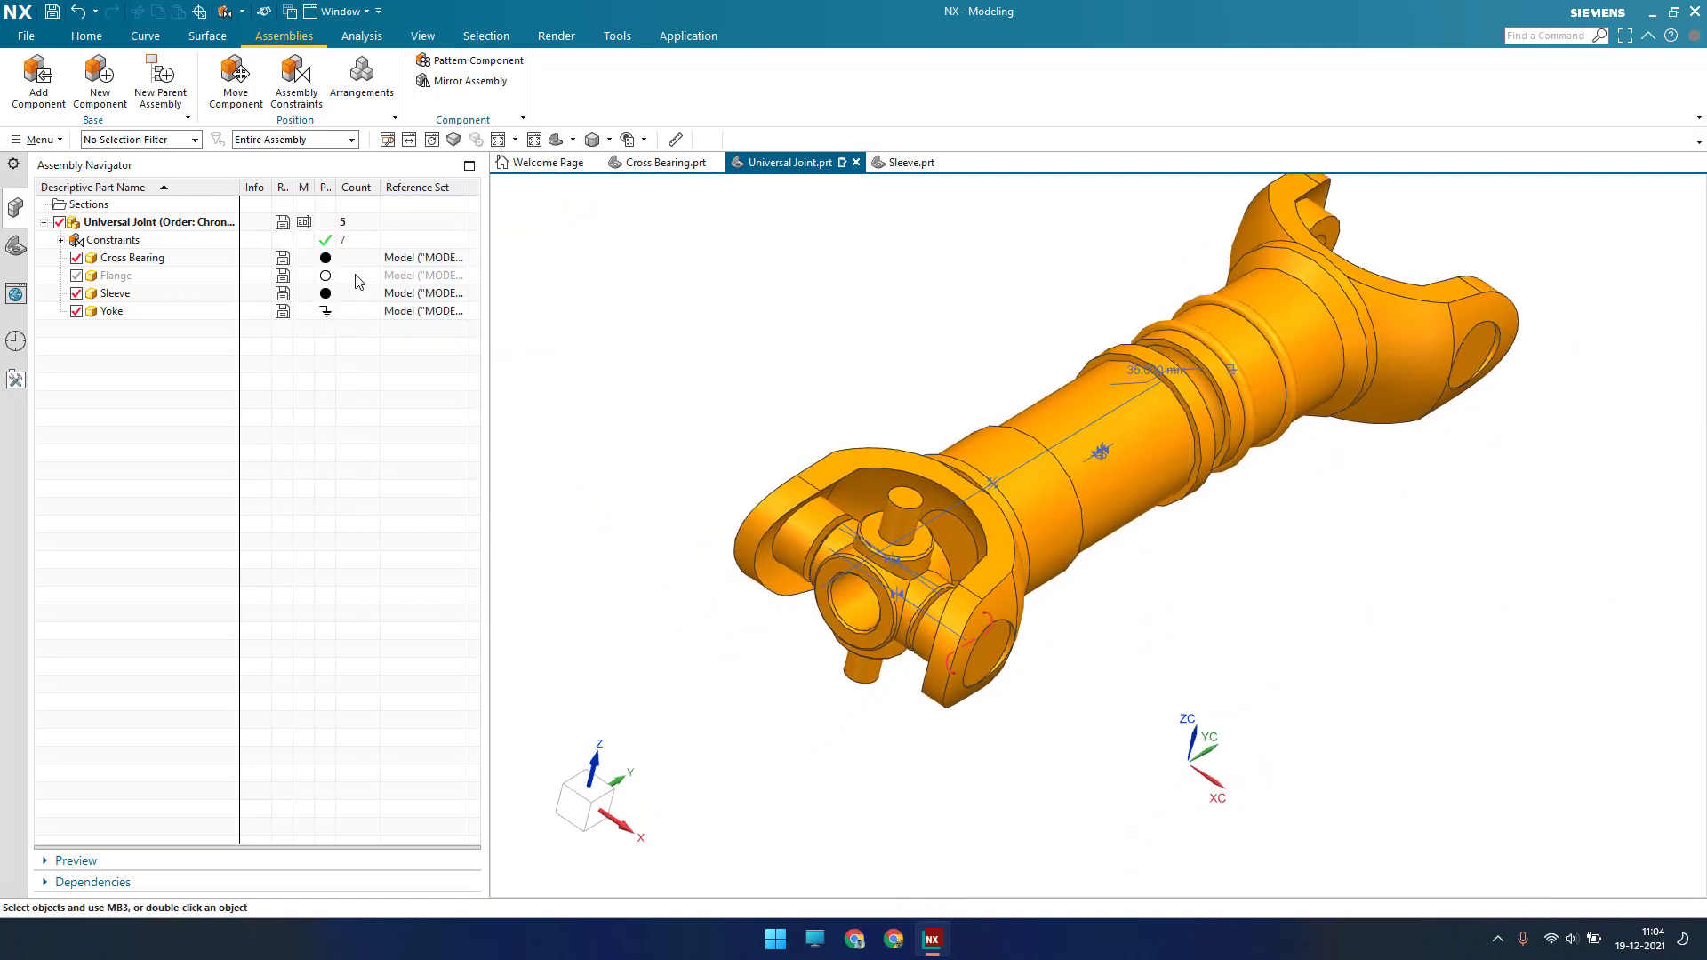
Examine the Cross Bearing's placement in the Sleeve's fork and the empty Yoke fork at the assembly's other end
left_click(309, 259)
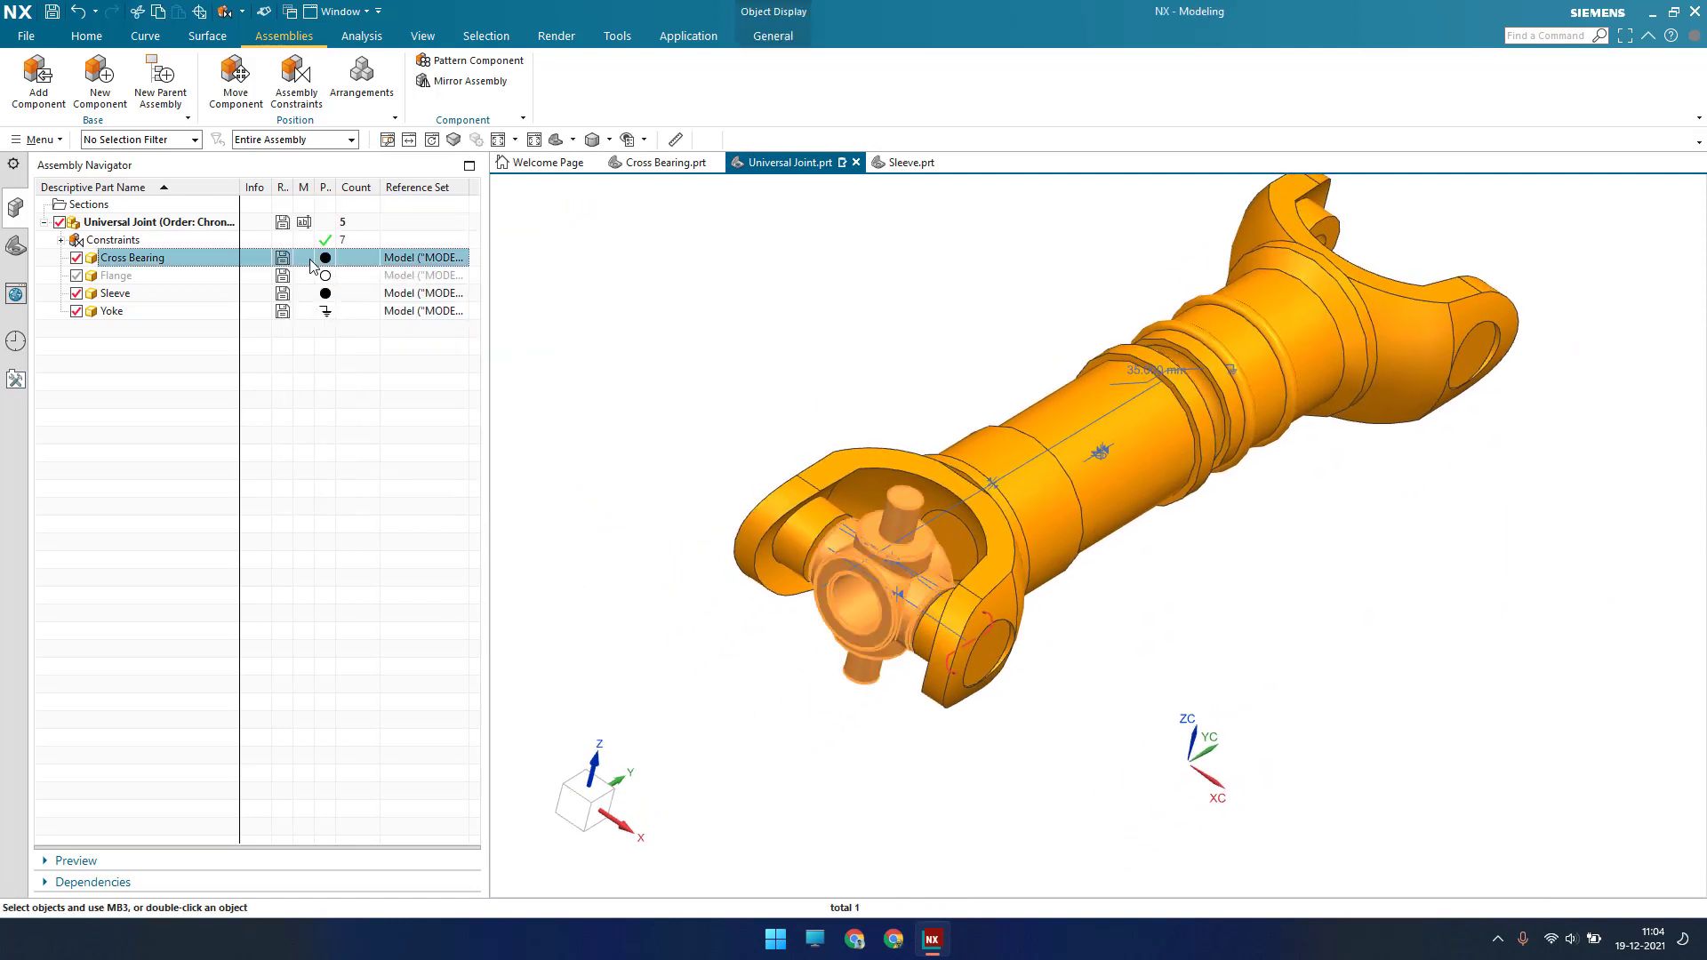
left_click(646, 663)
scroll(716, 648, "down", 5)
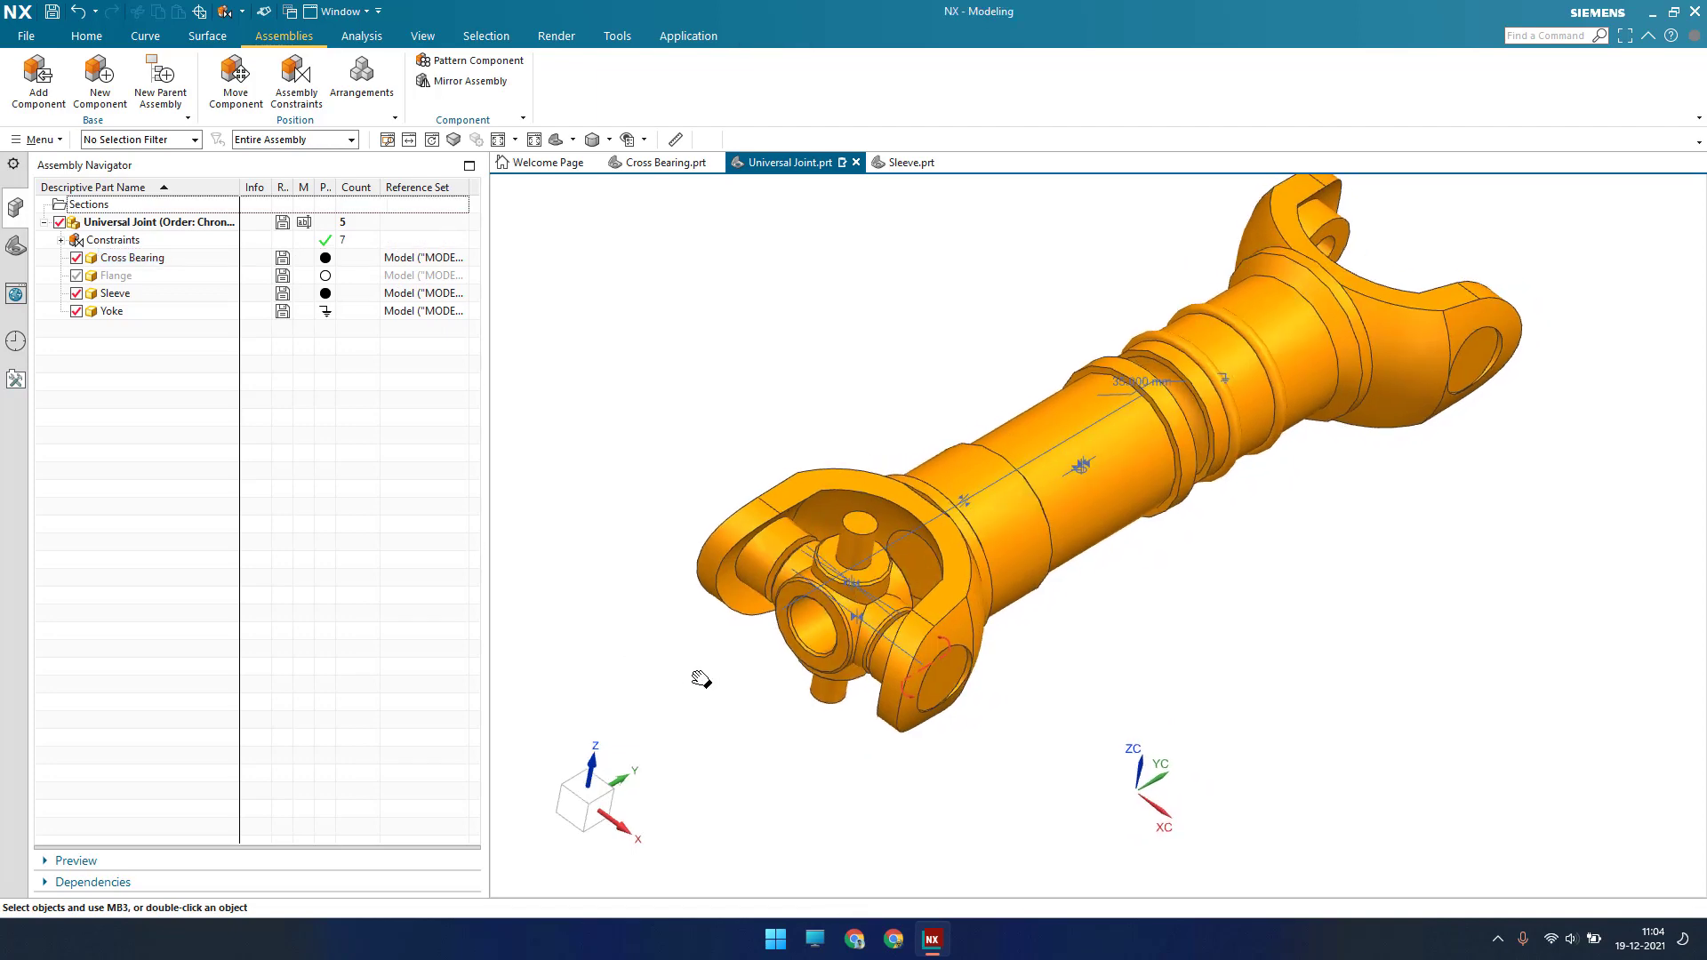
scroll(879, 557, "down", 3)
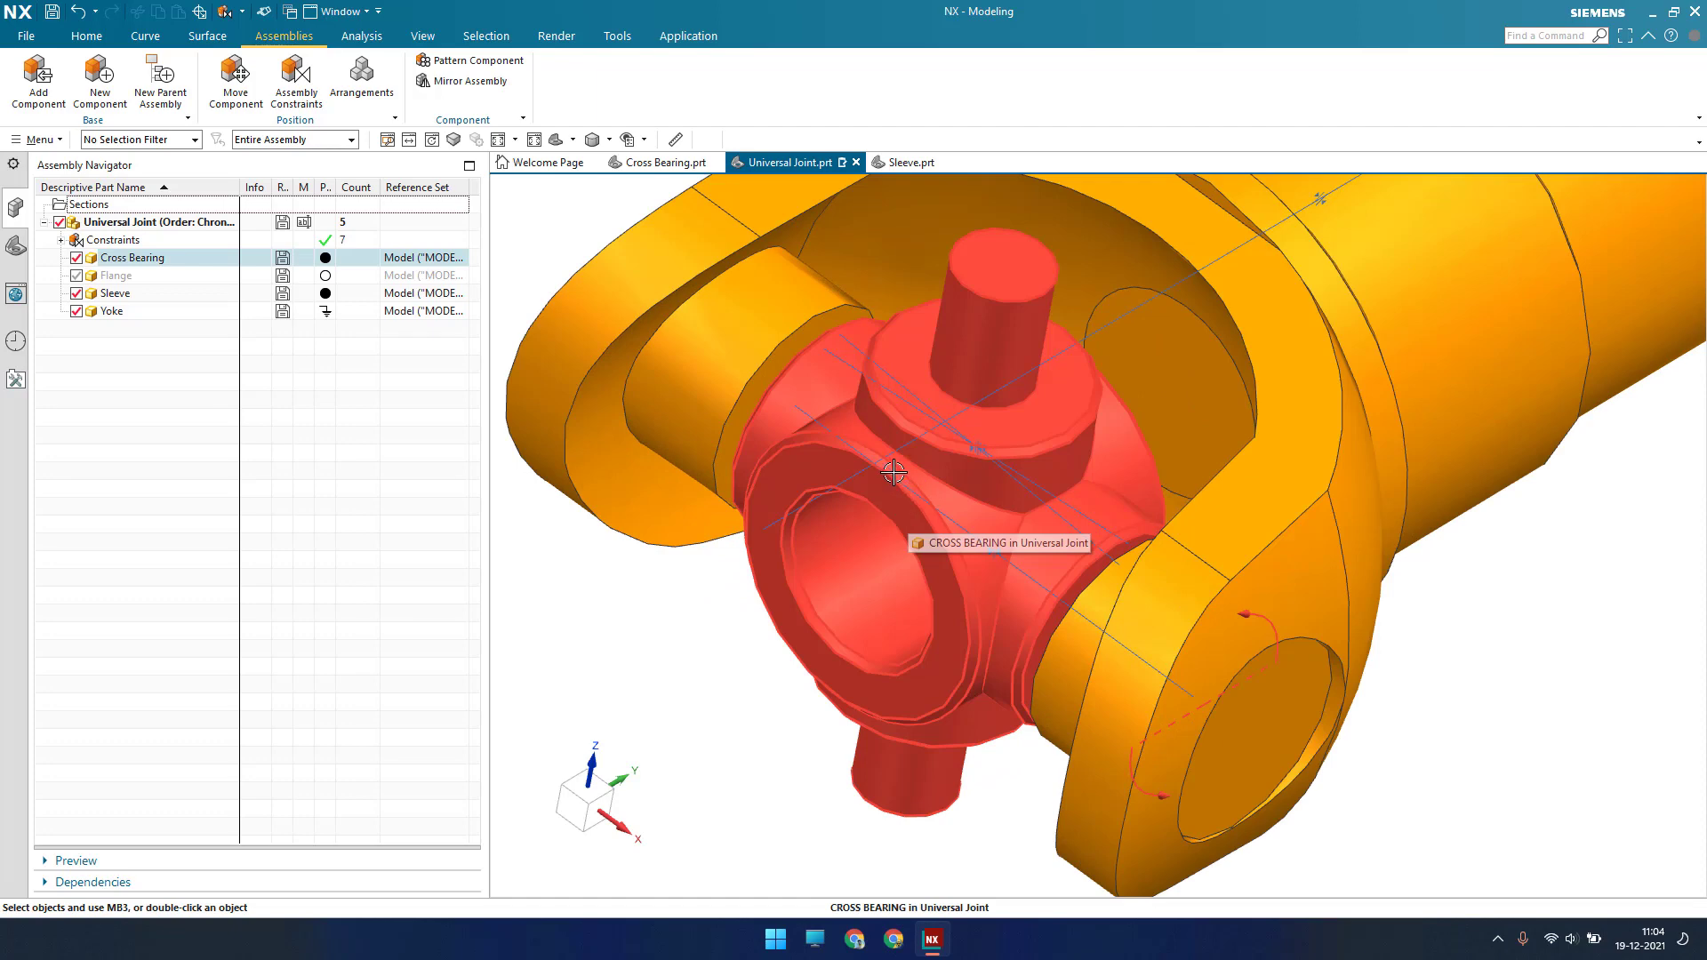
scroll(893, 472, "up", 5)
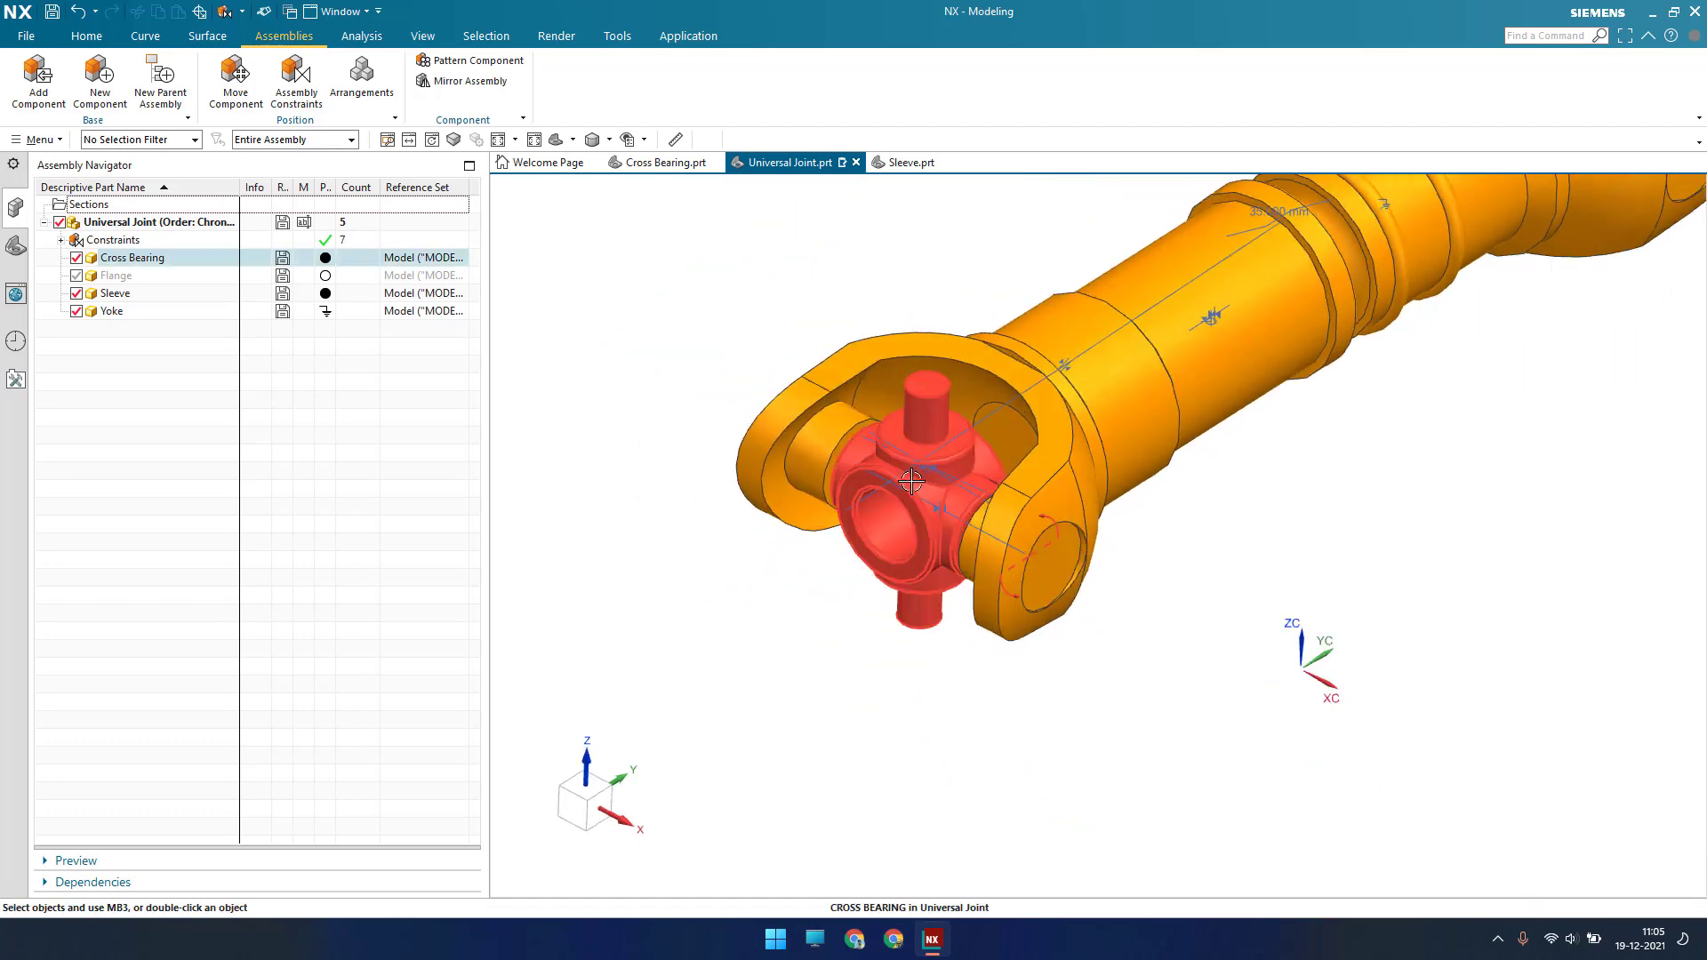
scroll(905, 488, "up", 3)
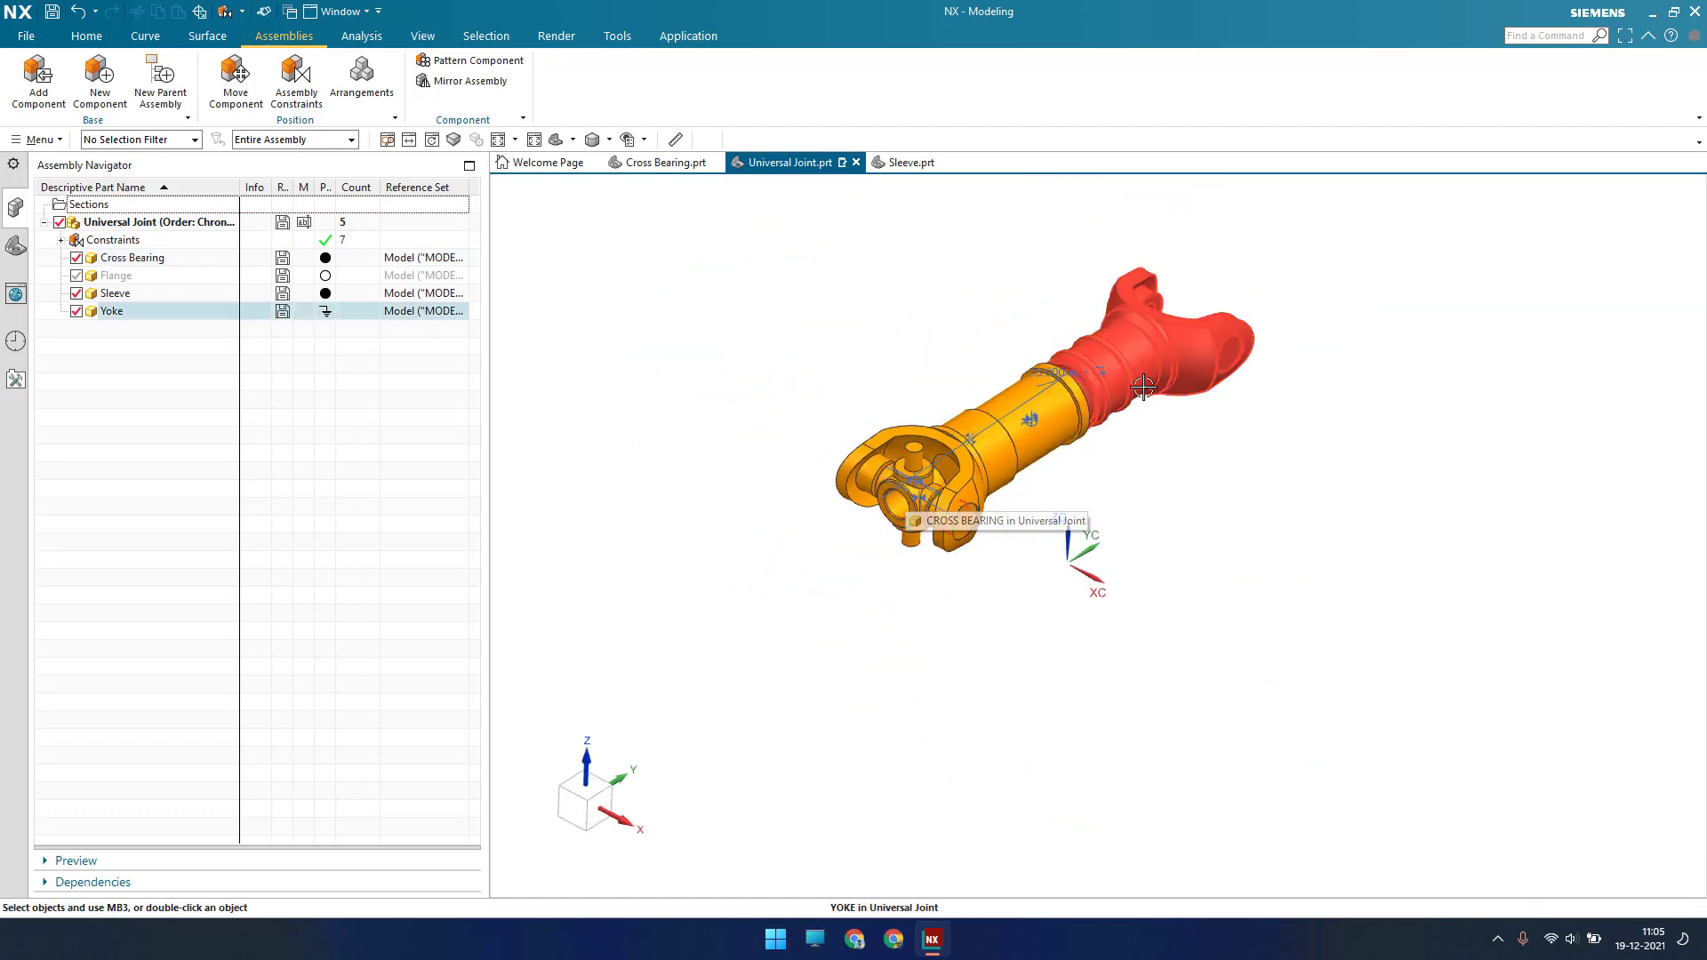
middle_click_drag(1048, 502, 1207, 284)
scroll(1207, 284, "down", 5)
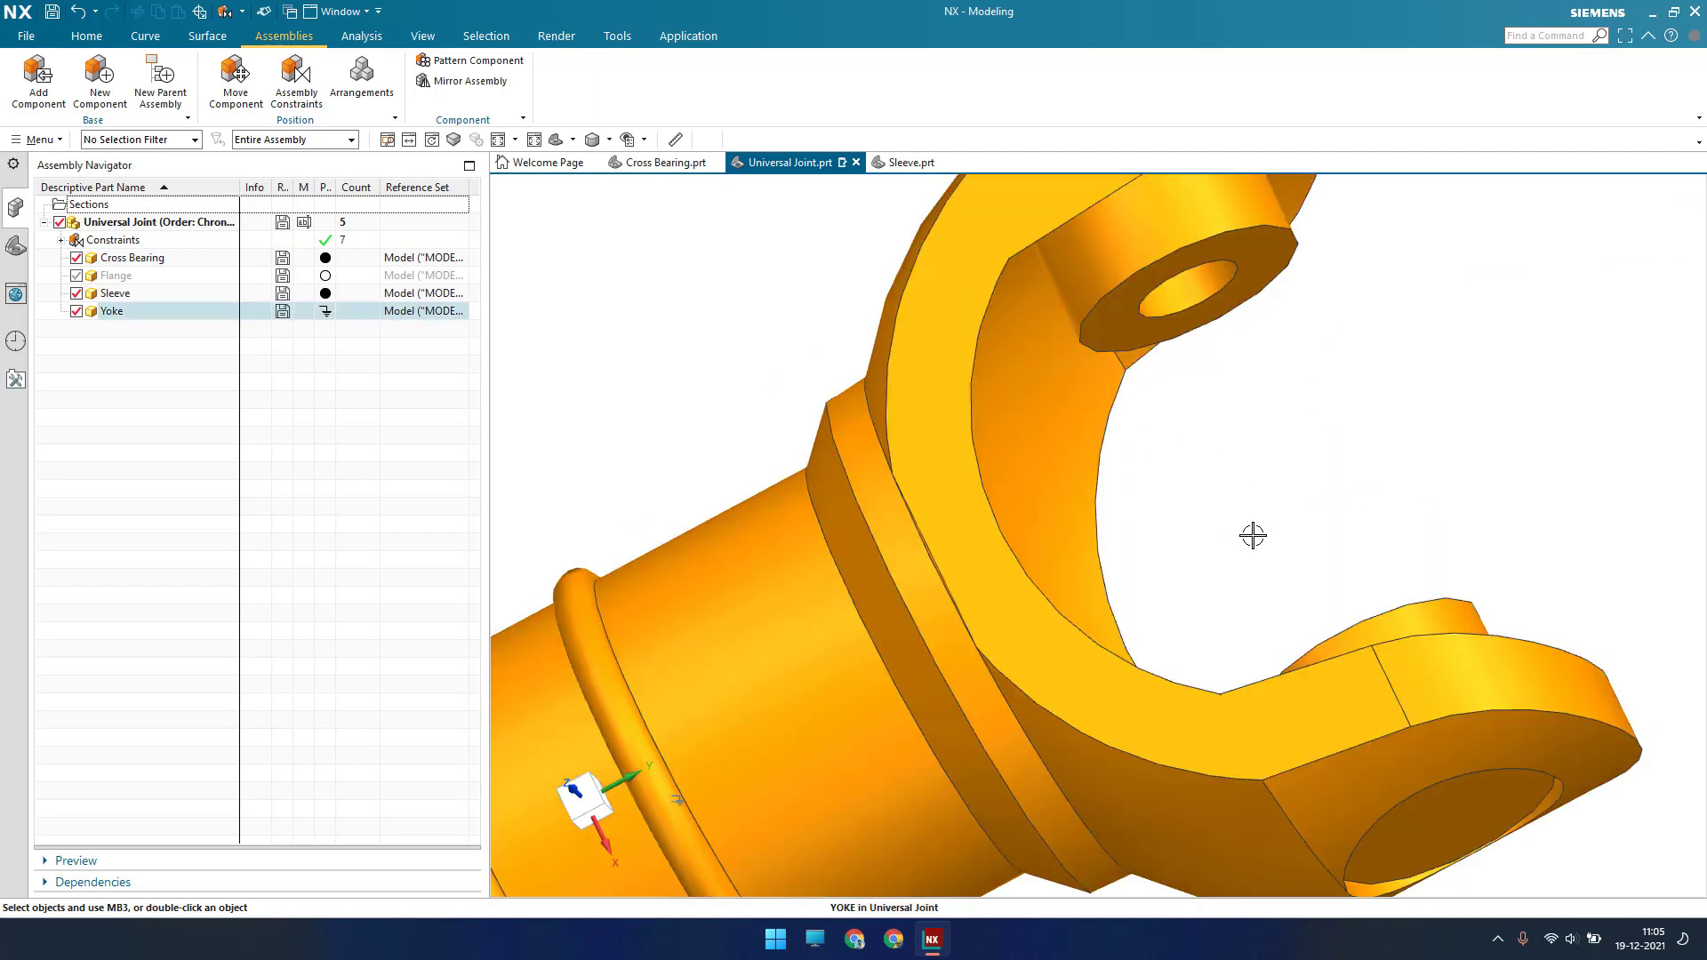
scroll(1253, 515, "up", 1)
scroll(1246, 463, "up", 3)
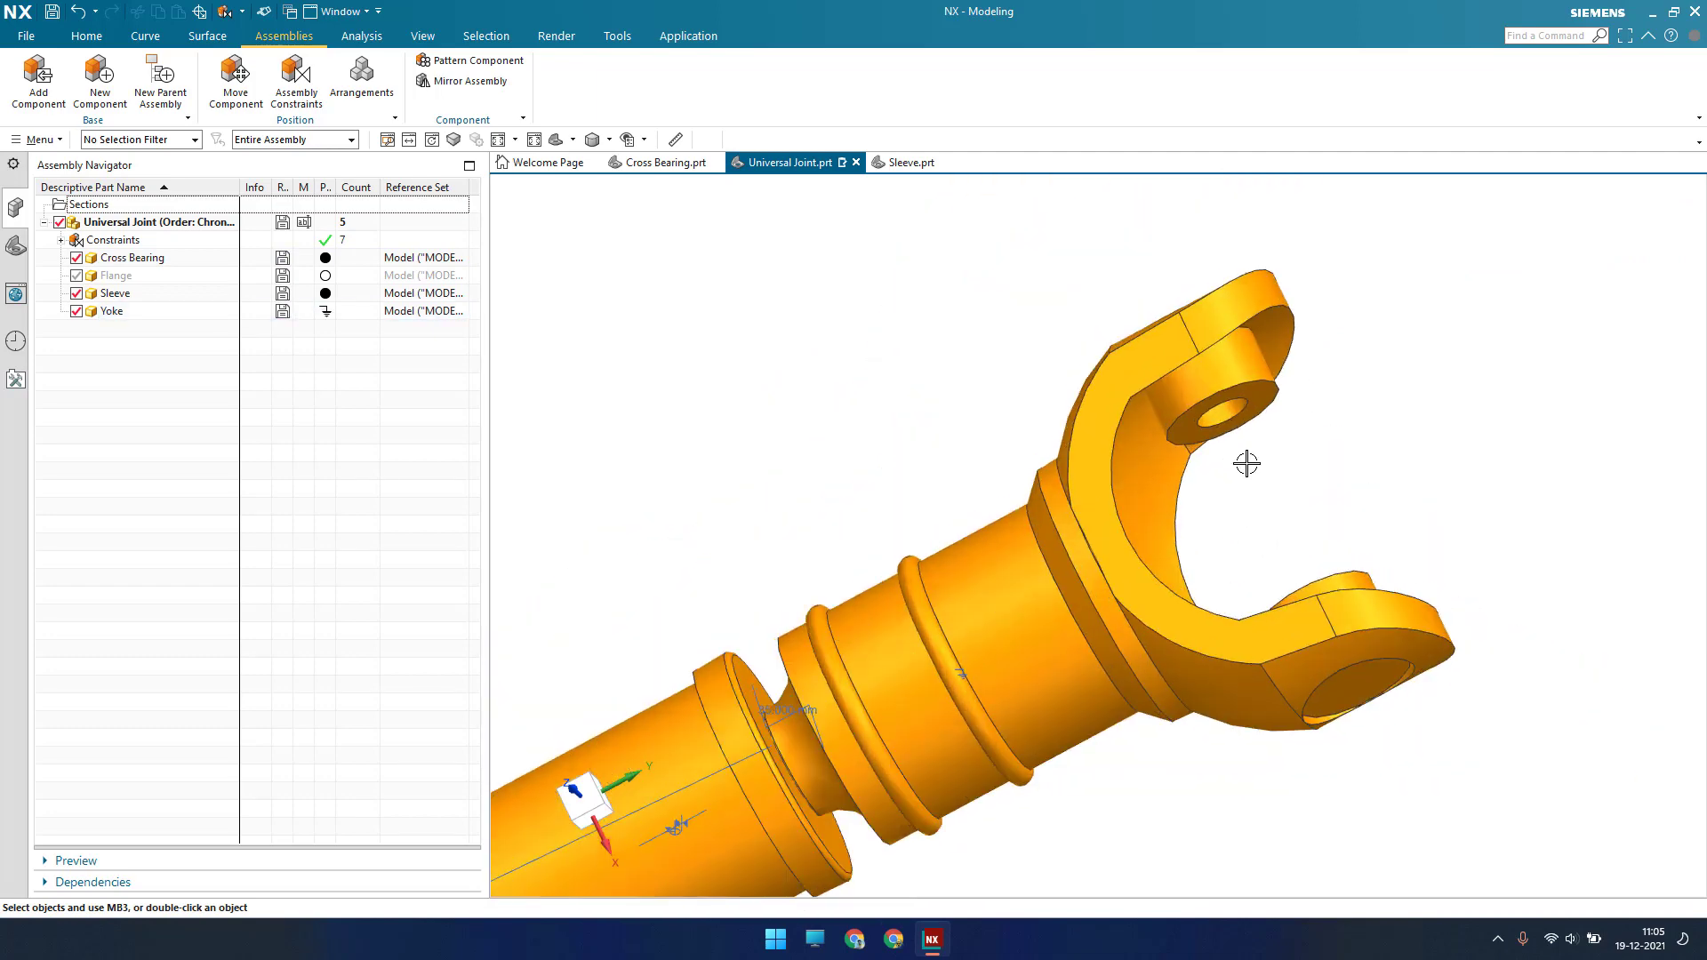
middle_click_drag(1246, 463, 1286, 371)
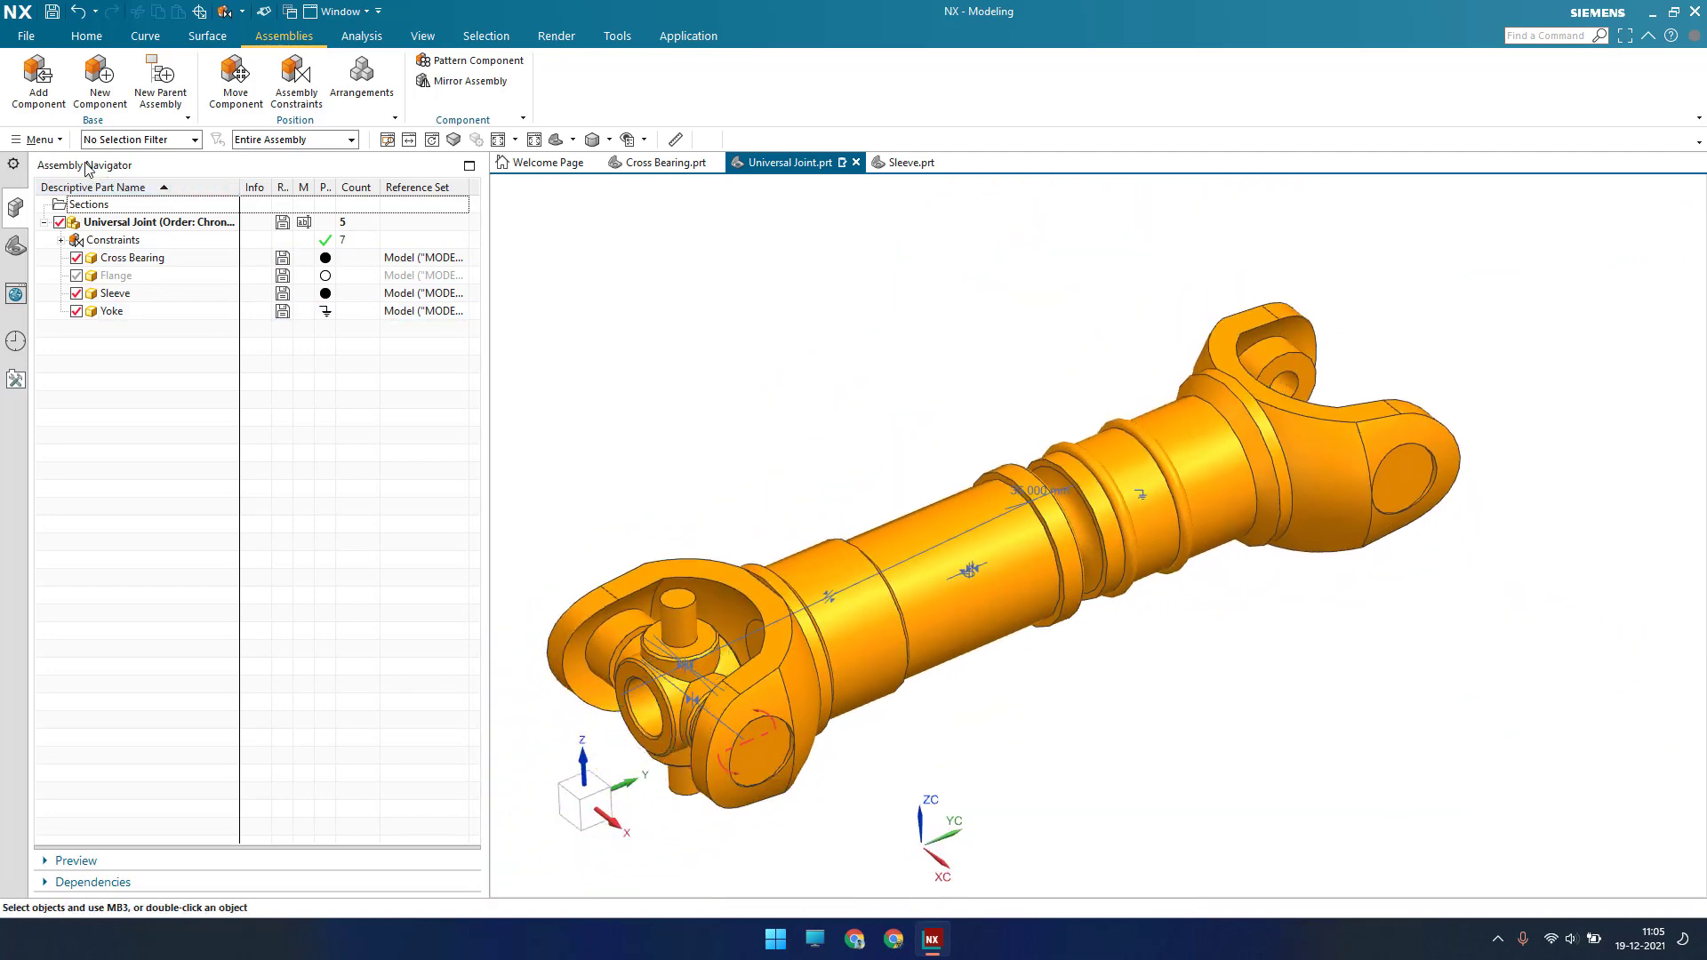
Copy and paste the Cross Bearing component within the assembly and unpack the two instances
left_click(167, 259)
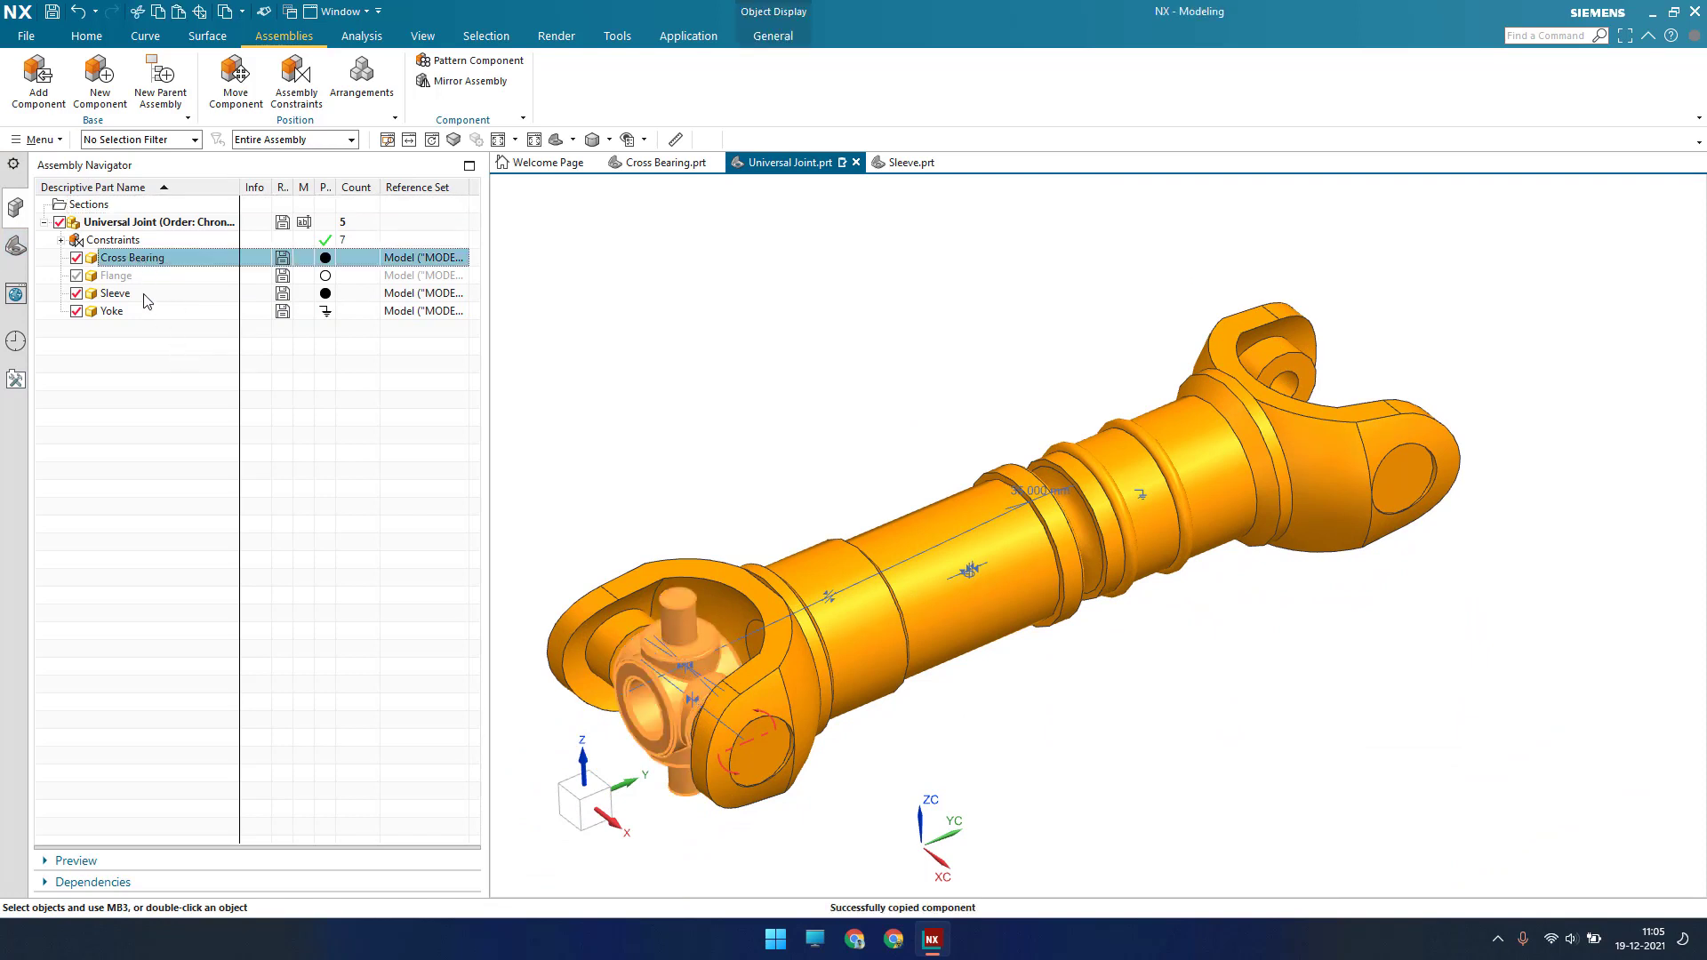
left_click(125, 459)
key("ctrl+v")
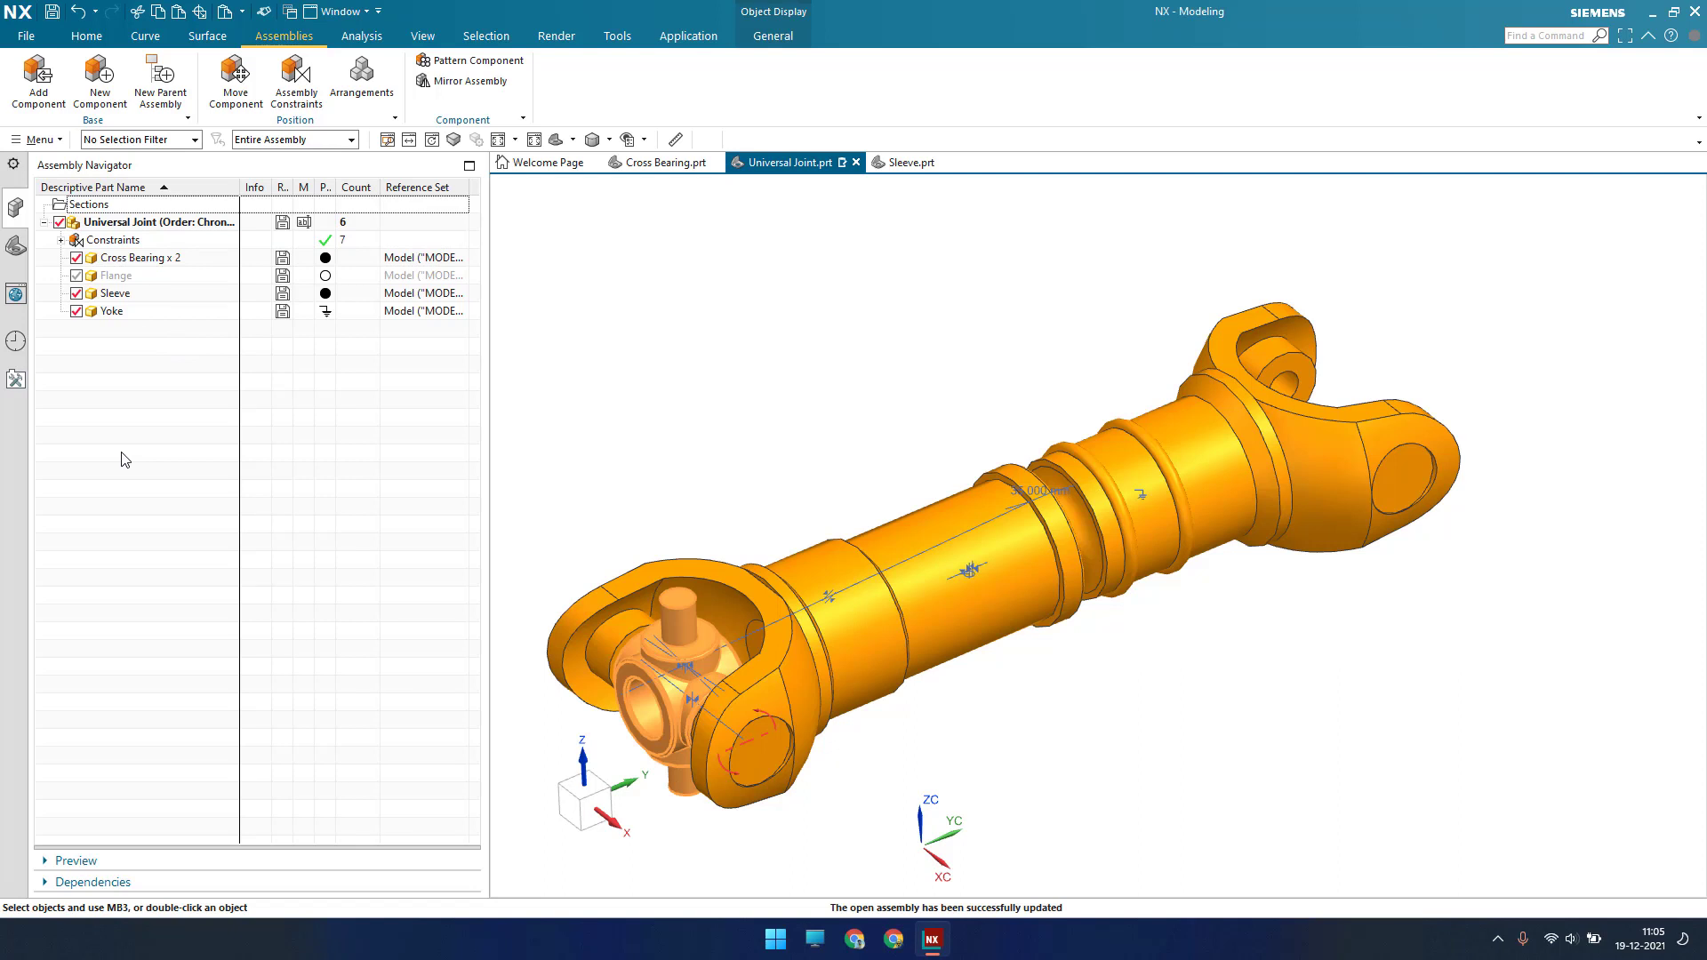
left_click(185, 260)
right_click(185, 259)
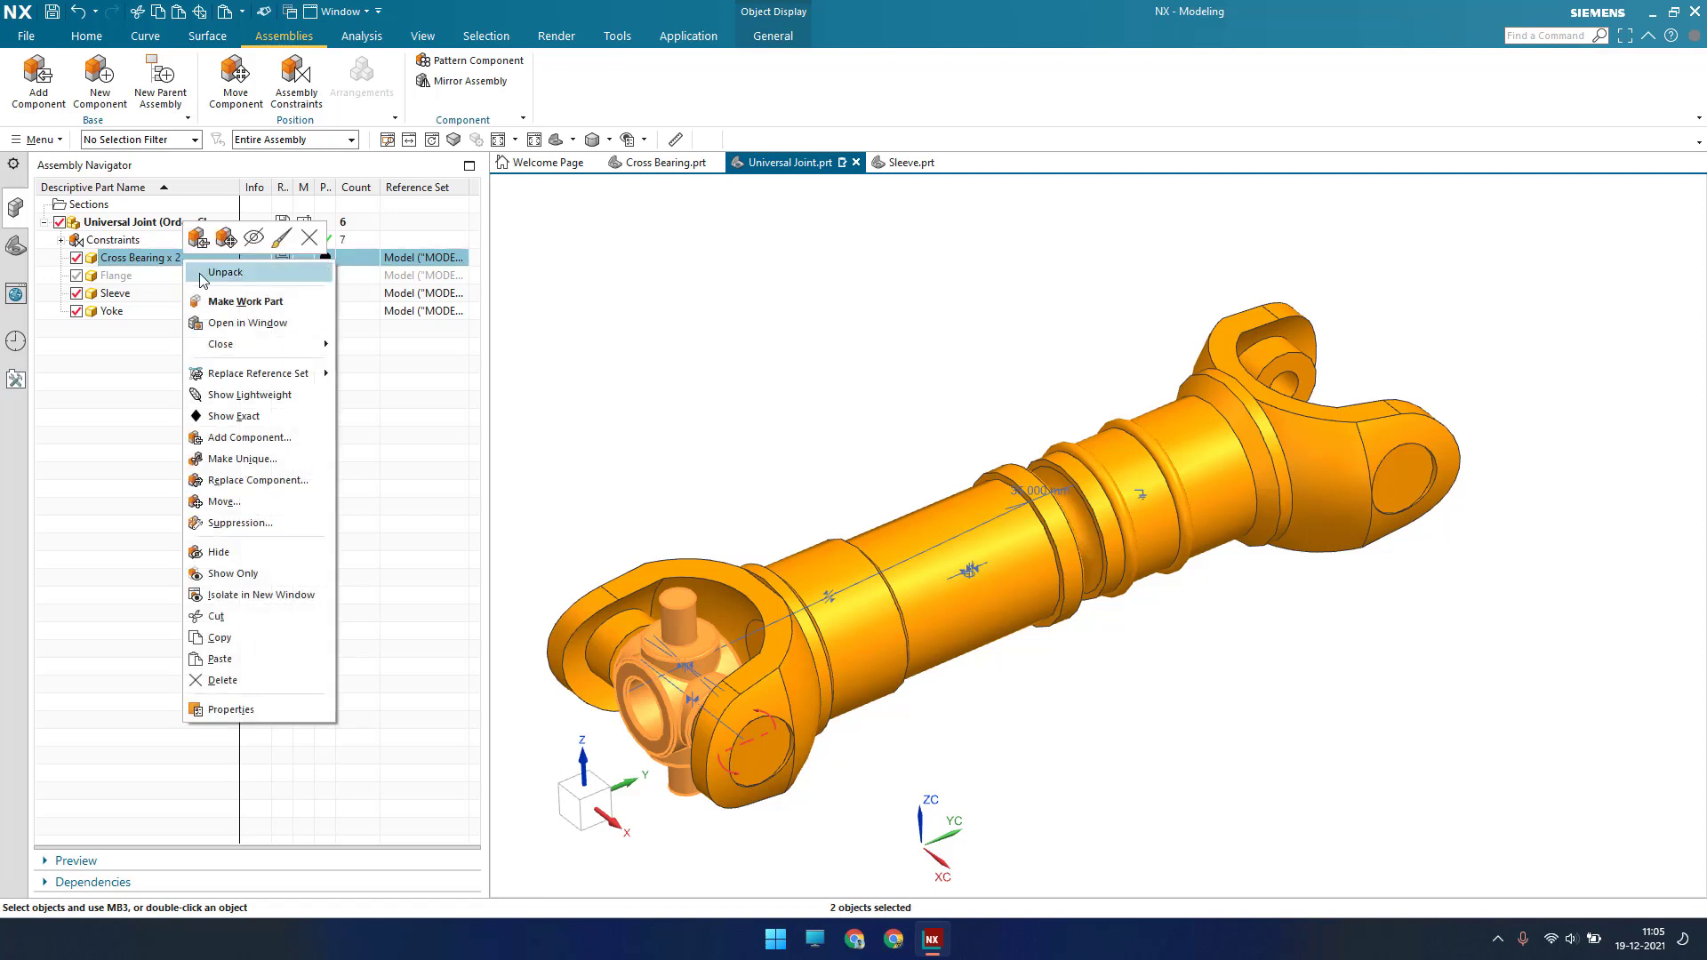
left_click(205, 272)
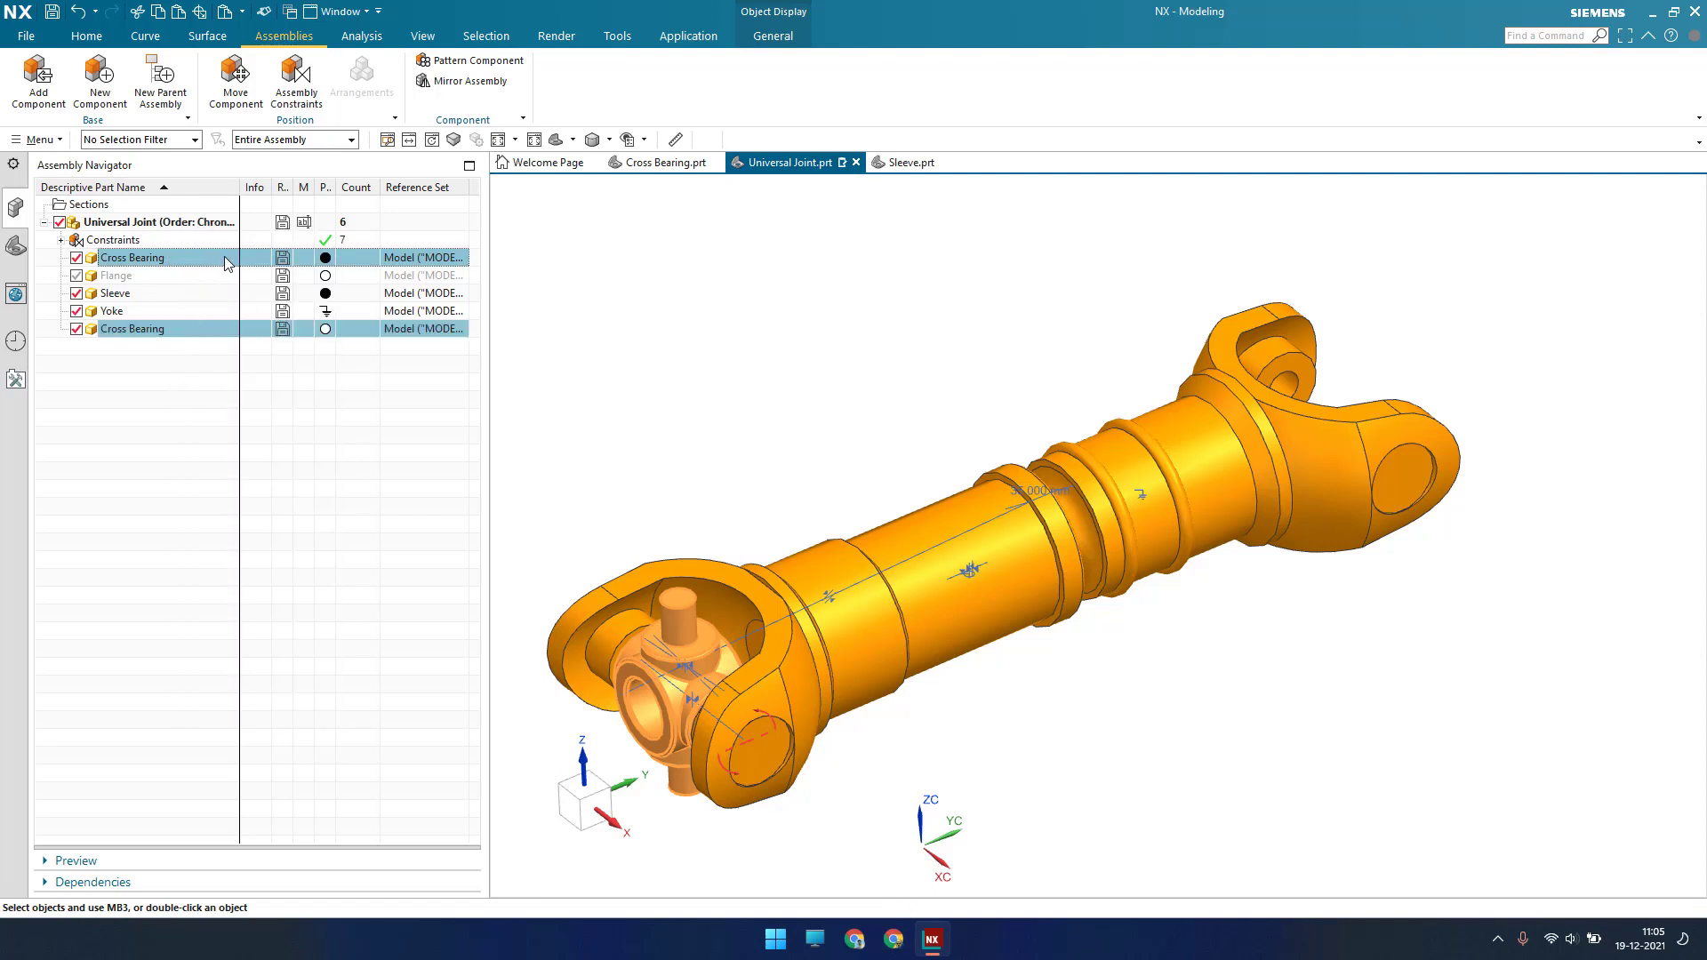
Move the unconstrained Cross Bearing copy 990 mm along its XC axis to the Yoke's fork with Dynamic motion
left_click(325, 259)
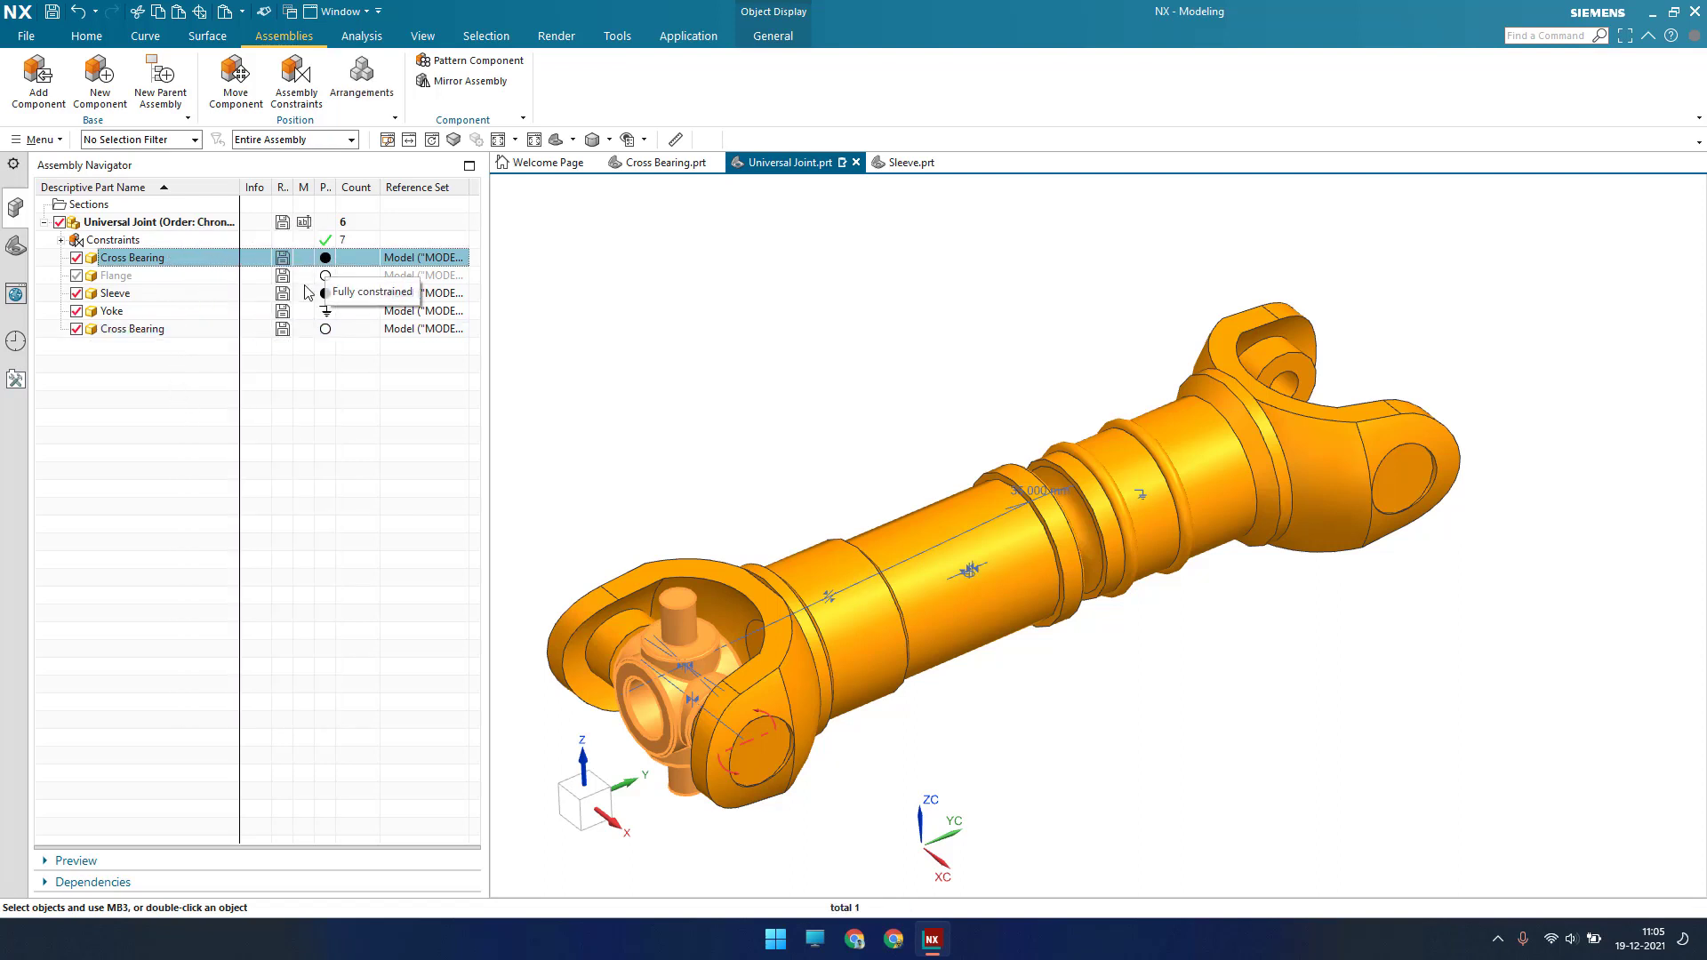
left_click(223, 329)
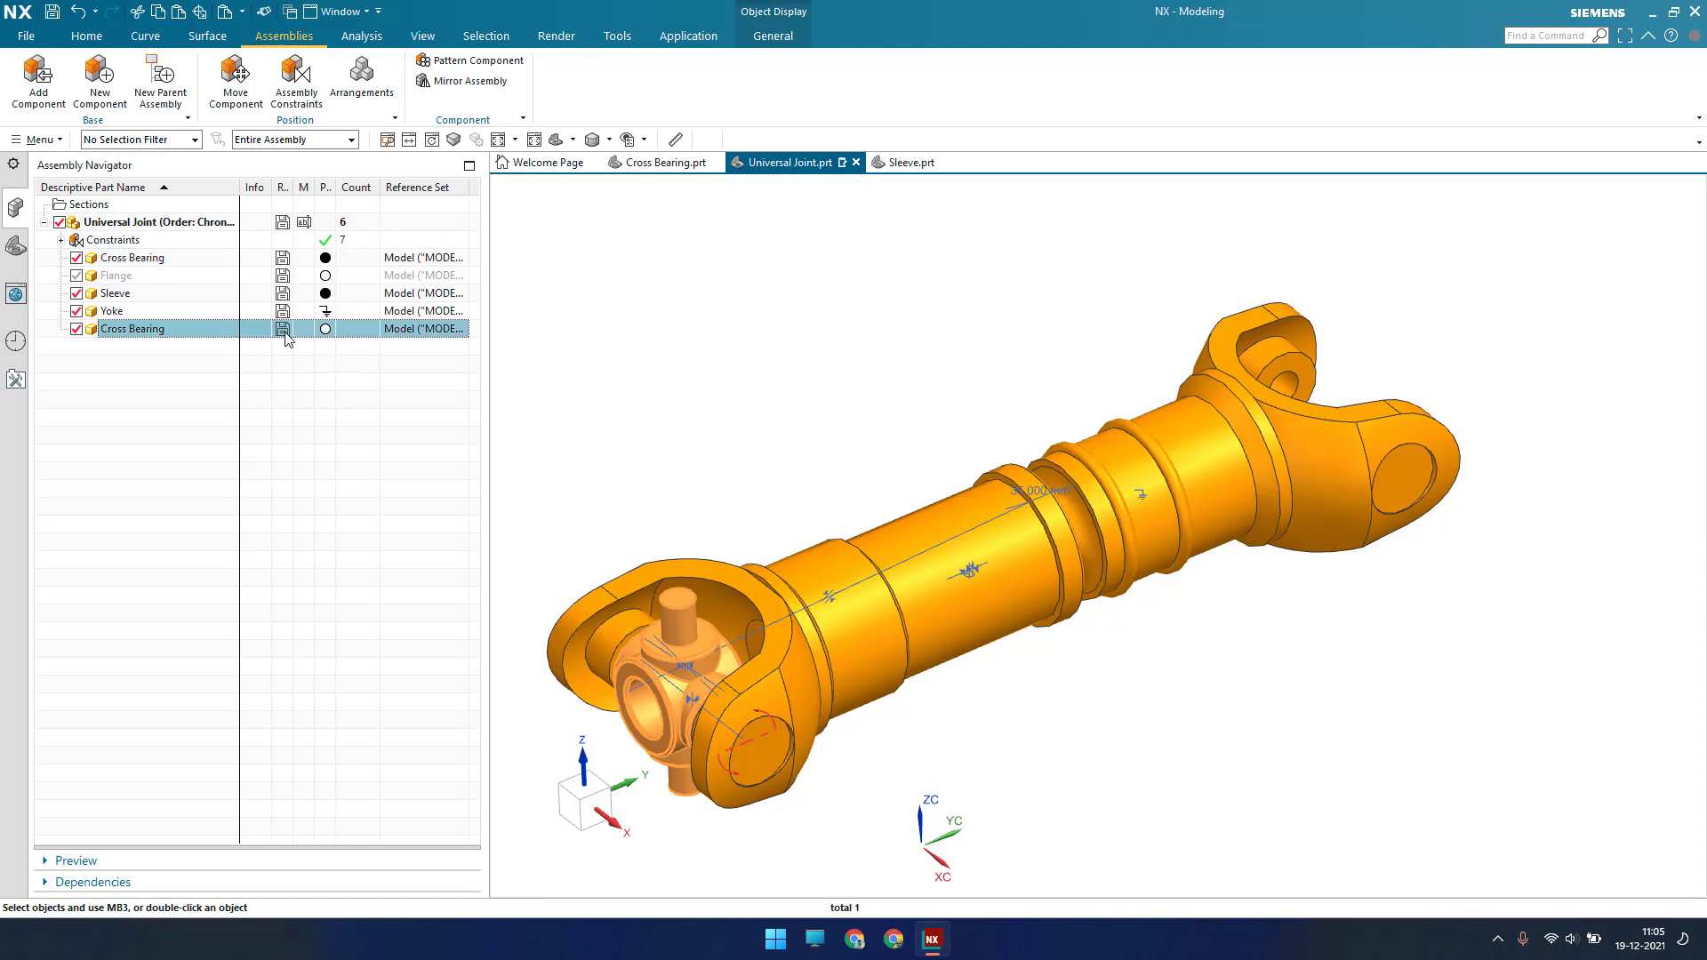
right_click(223, 335)
left_click(321, 309)
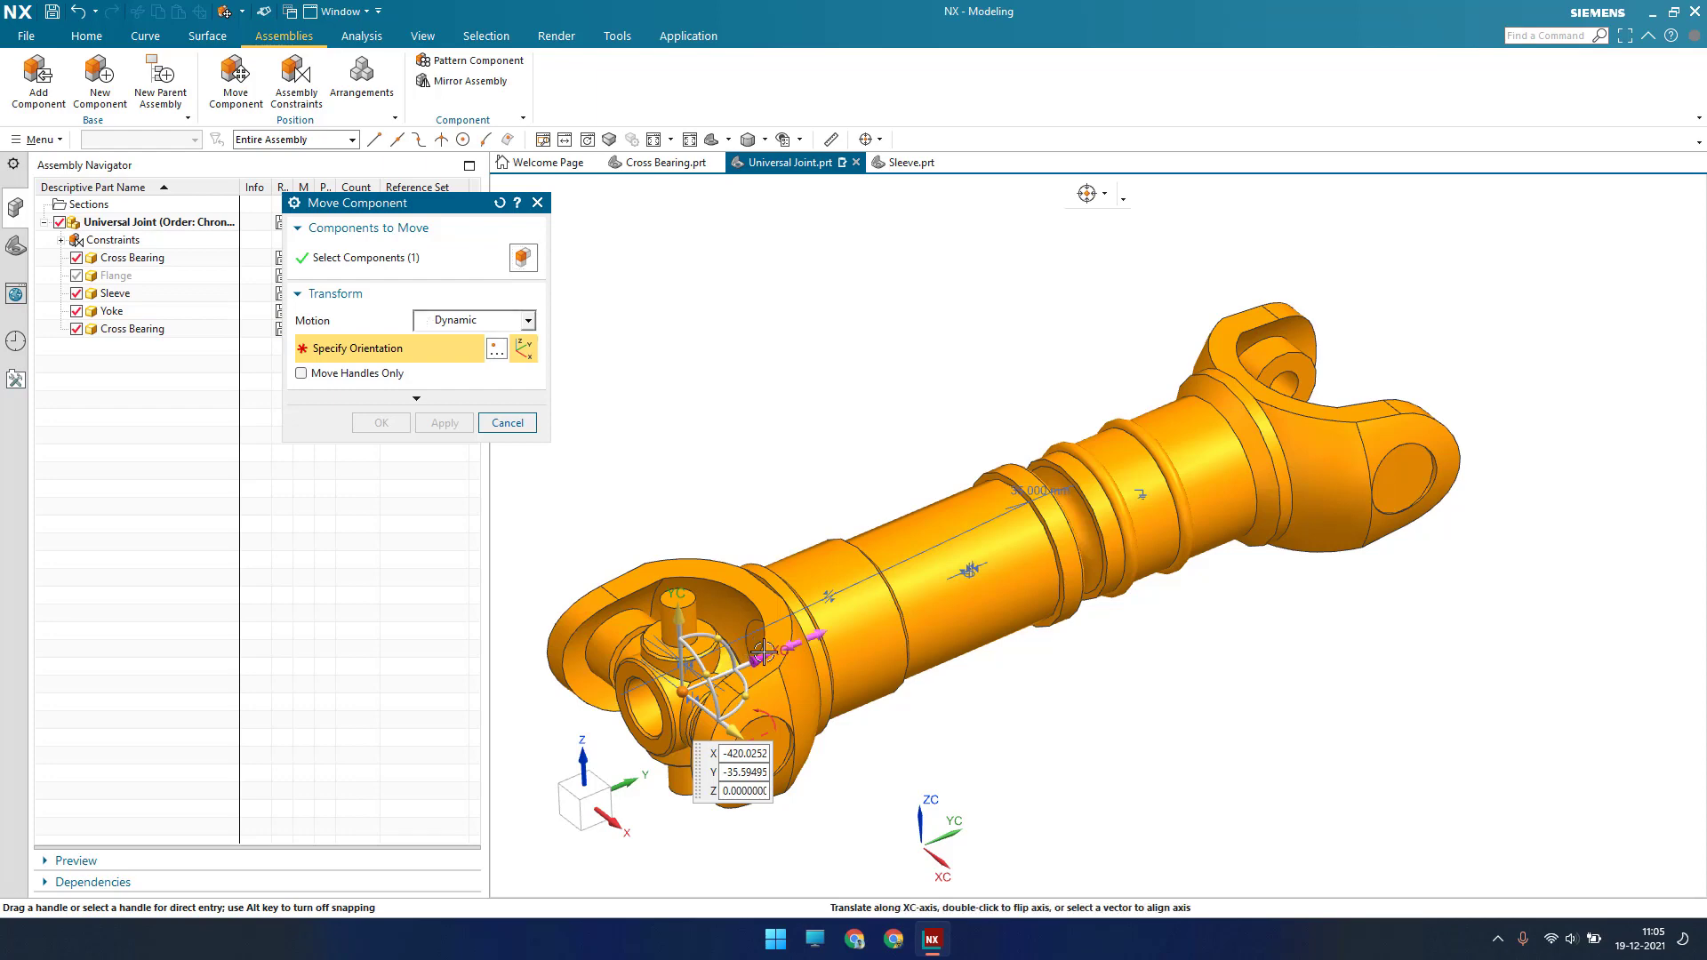
left_click_drag(809, 715, 1497, 400)
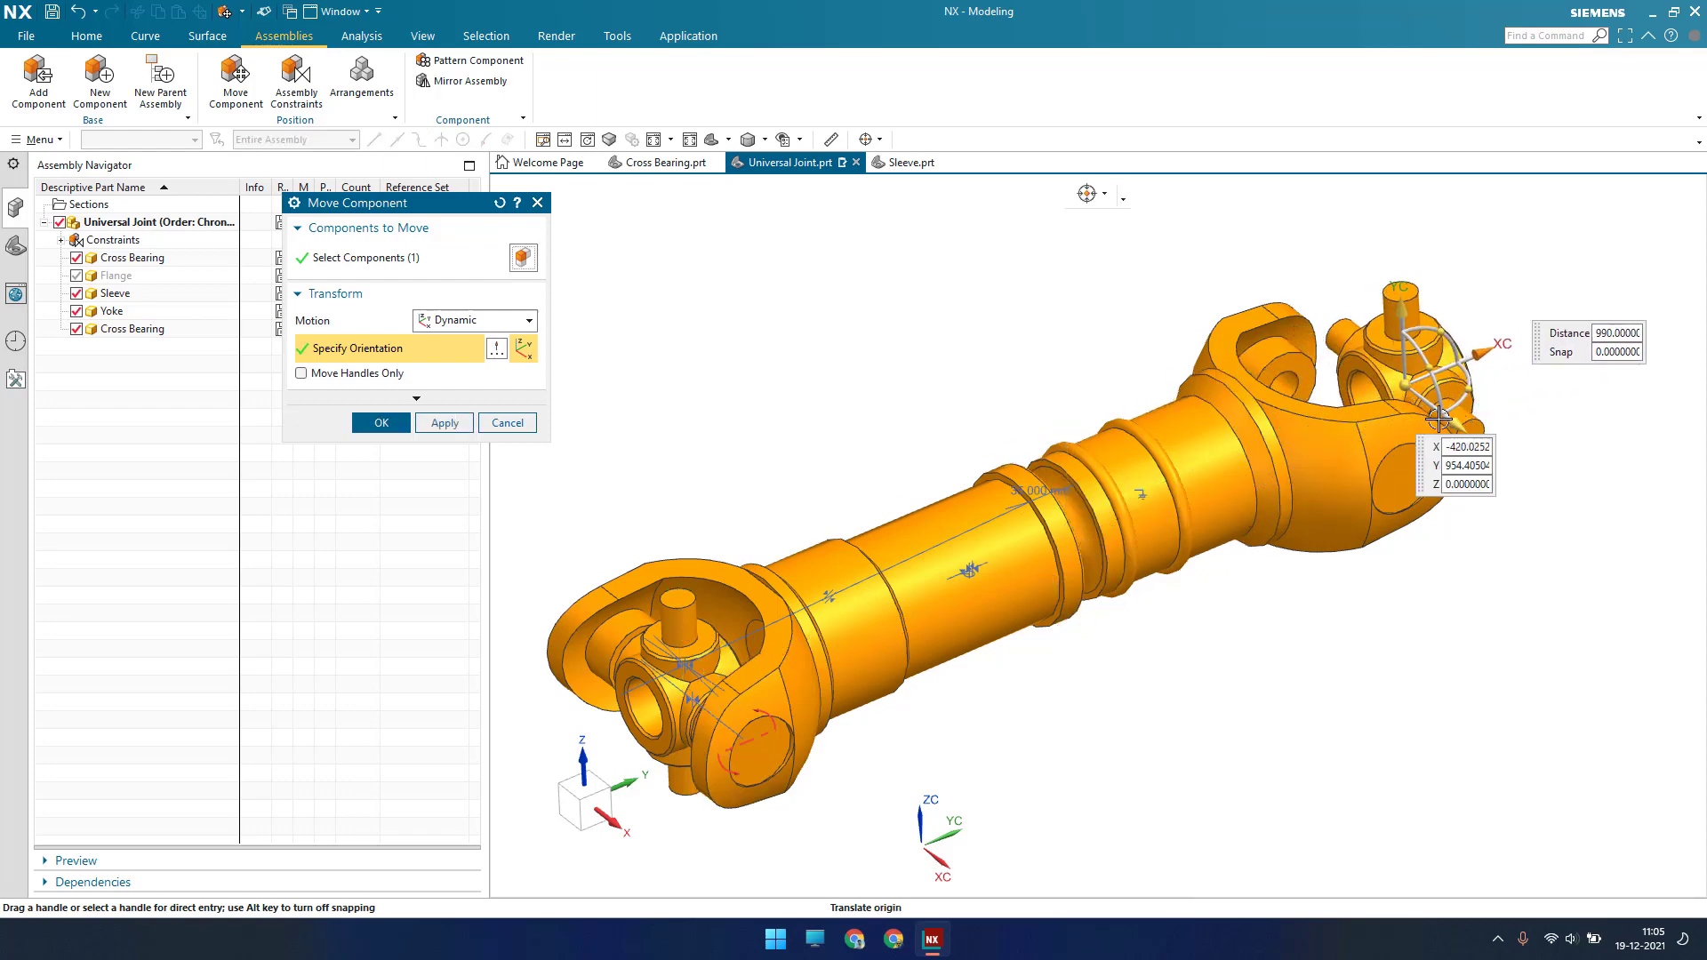
middle_click(1090, 195)
Add a Touch/Align constraint with Infer Center/Axis orientation between the copied Cross Bearing's side pin and the Yoke's fork boss
scroll(1304, 406, "down", 5)
scroll(1304, 406, "up", 6)
middle_click_drag(1315, 419, 1245, 362)
scroll(1245, 374, "down", 8)
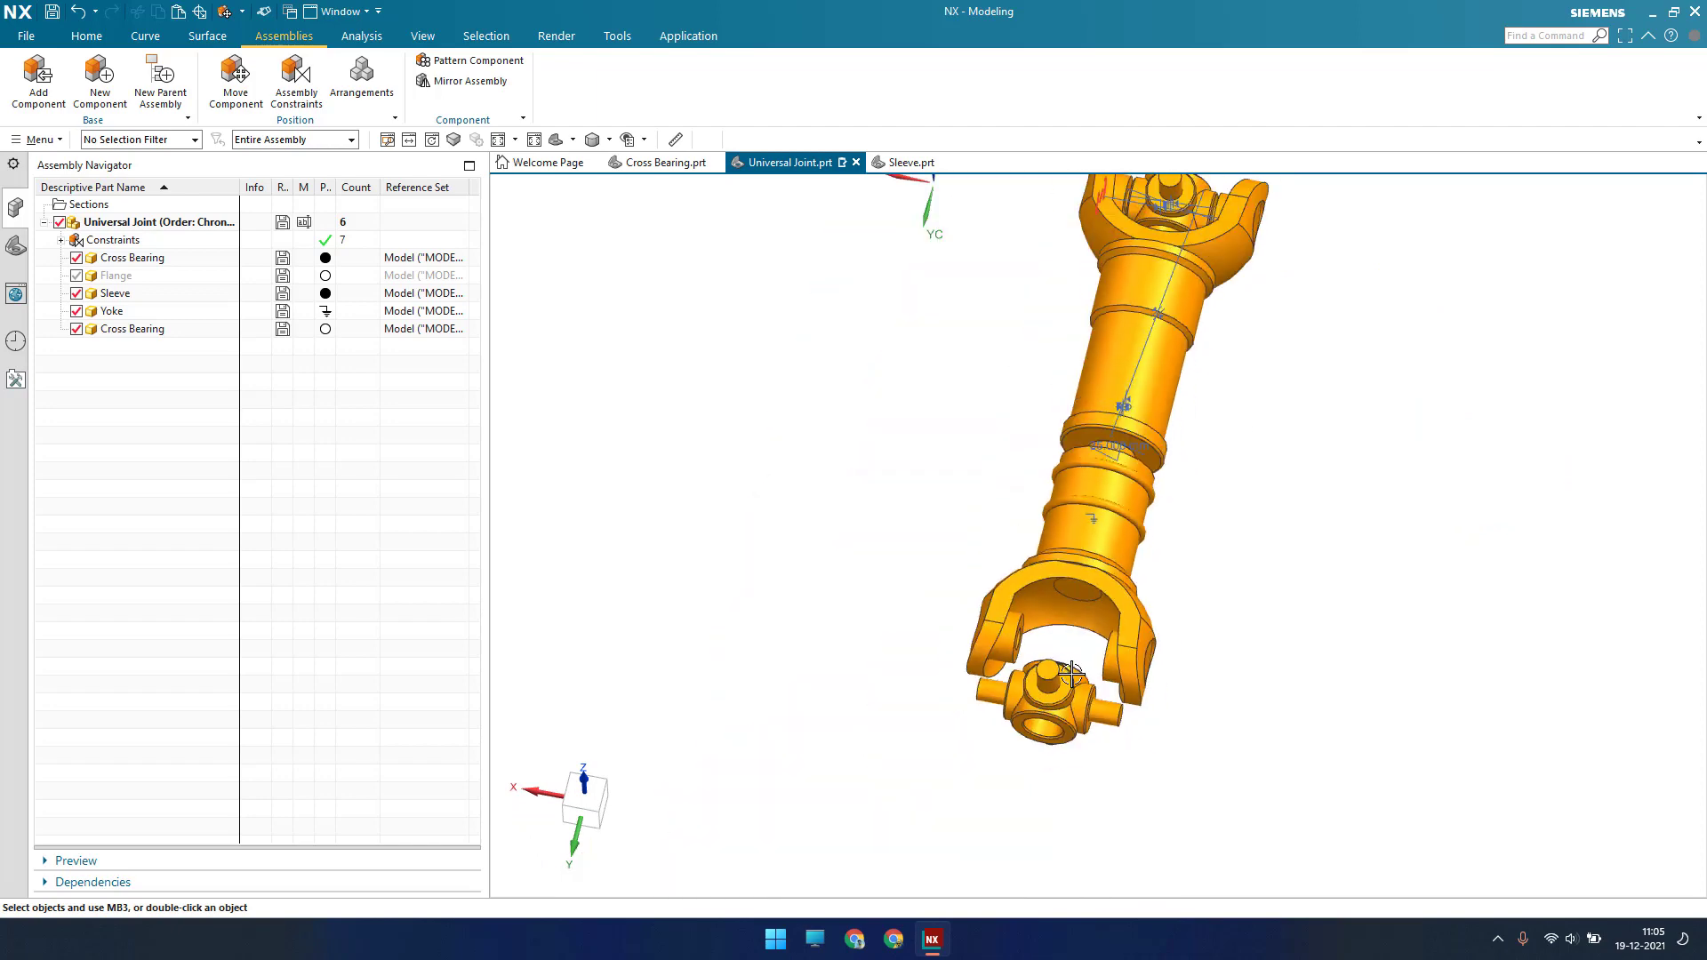
scroll(1119, 435, "up", 4)
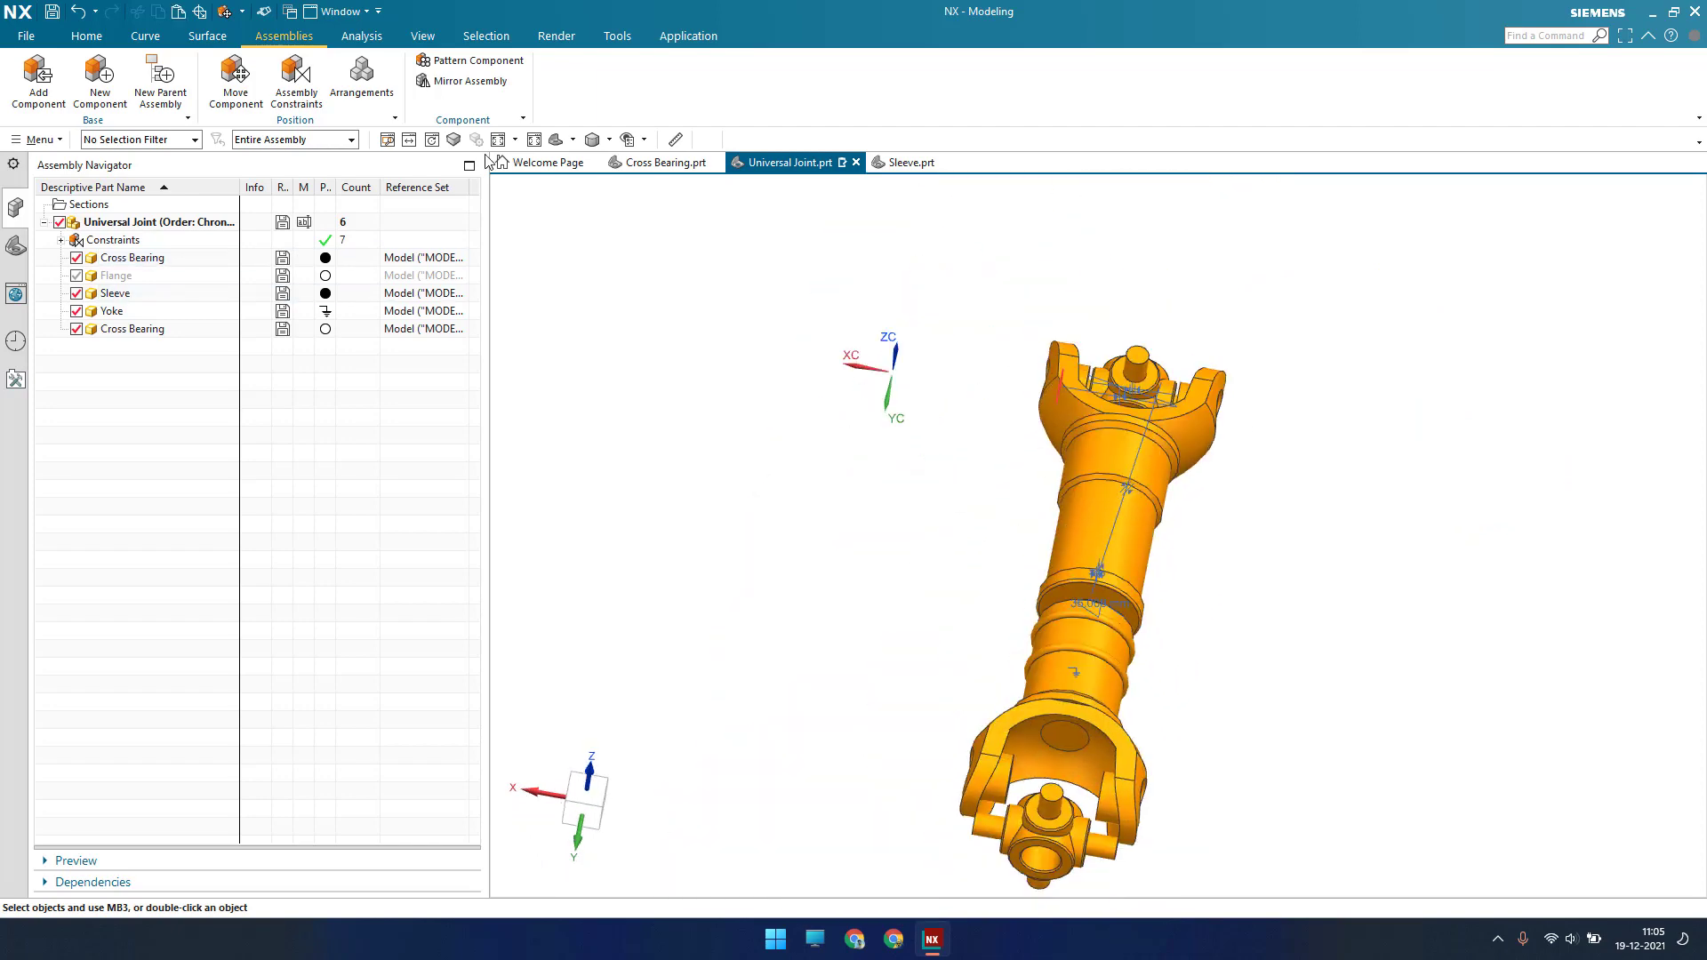
left_click(320, 87)
scroll(913, 472, "down", 3)
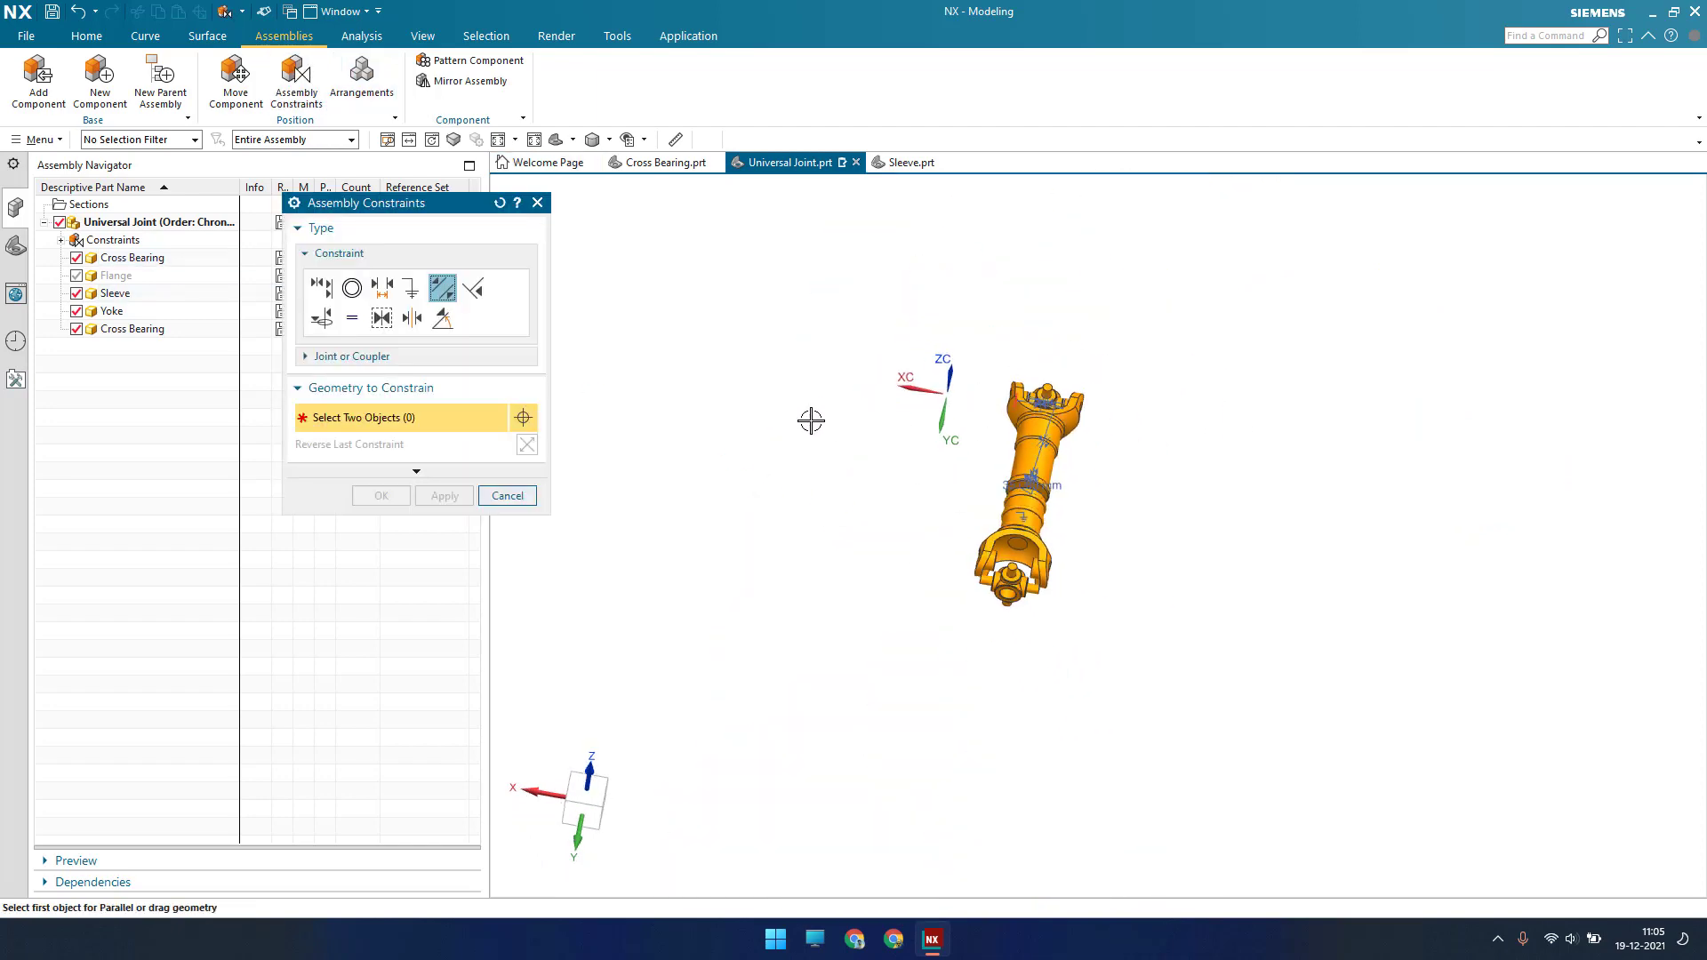
left_click(333, 293)
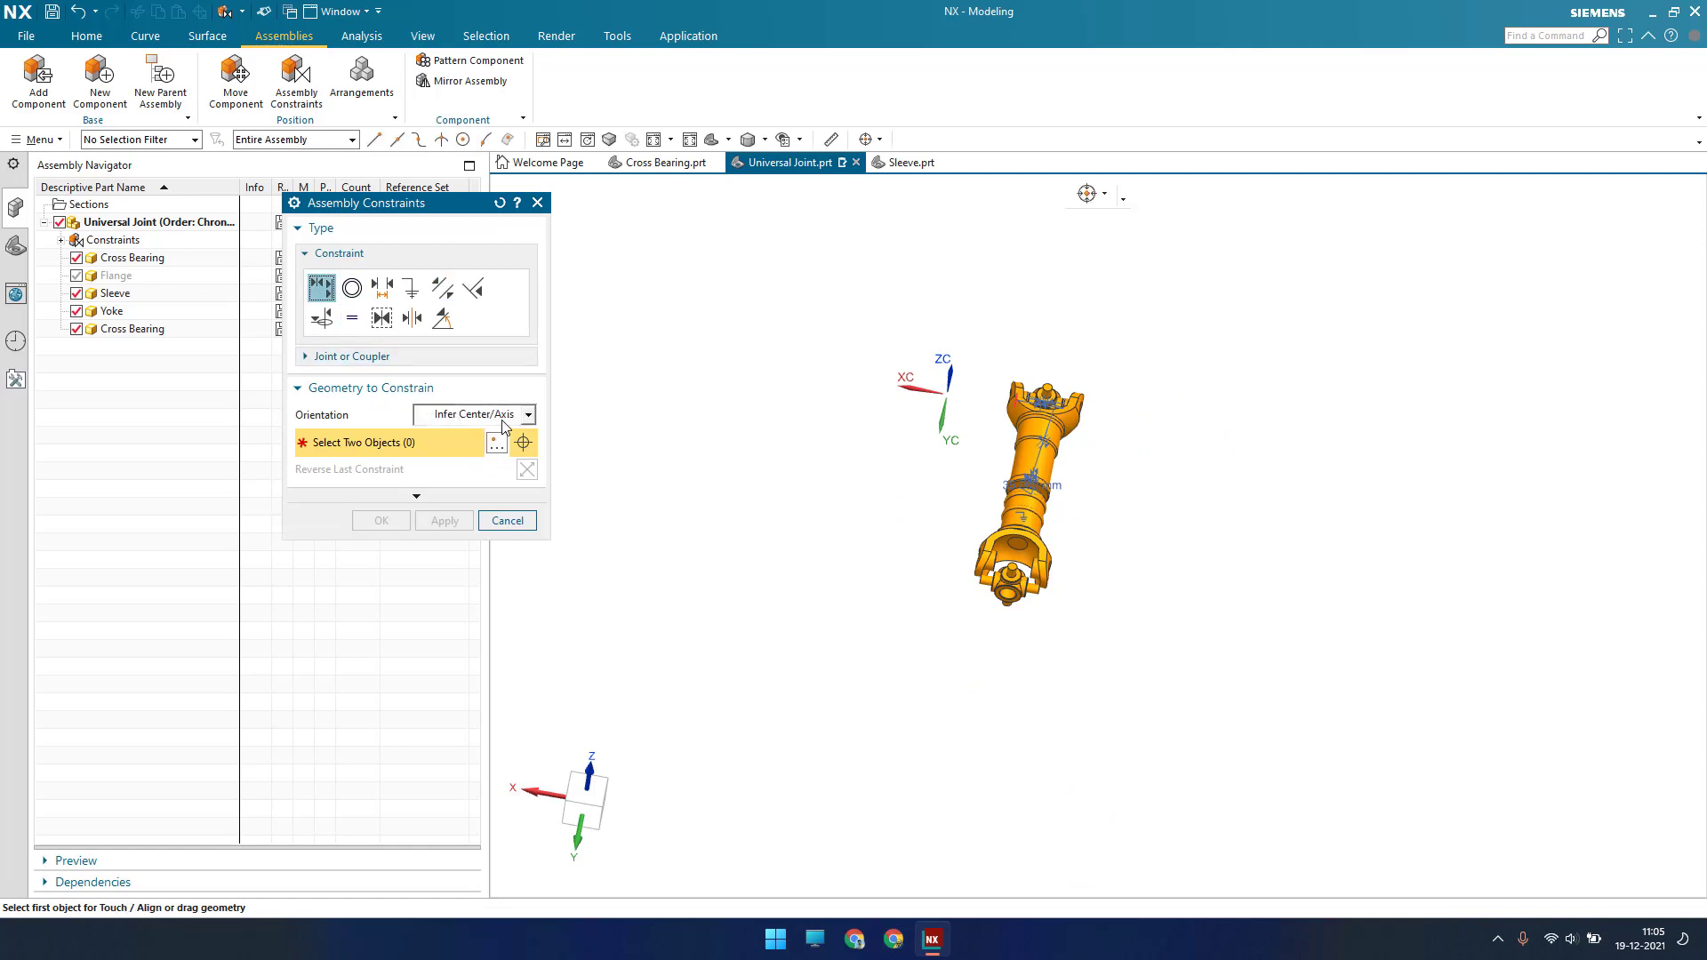
scroll(982, 609, "up", 6)
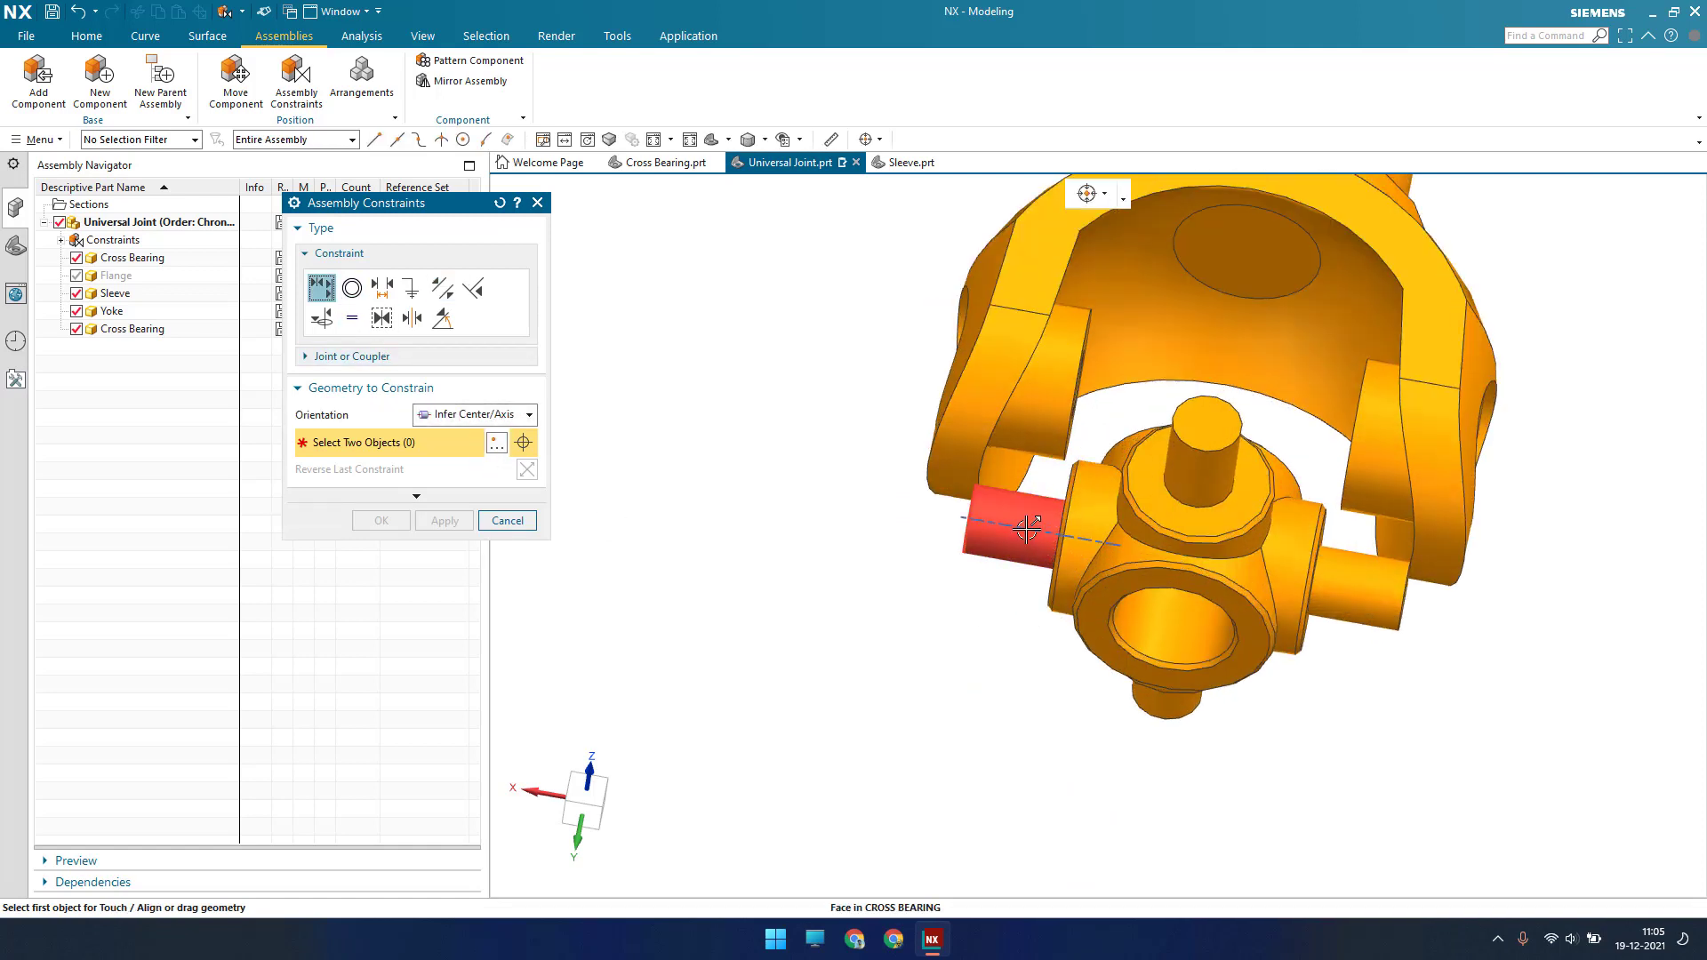
left_click(1027, 526)
left_click(1054, 377)
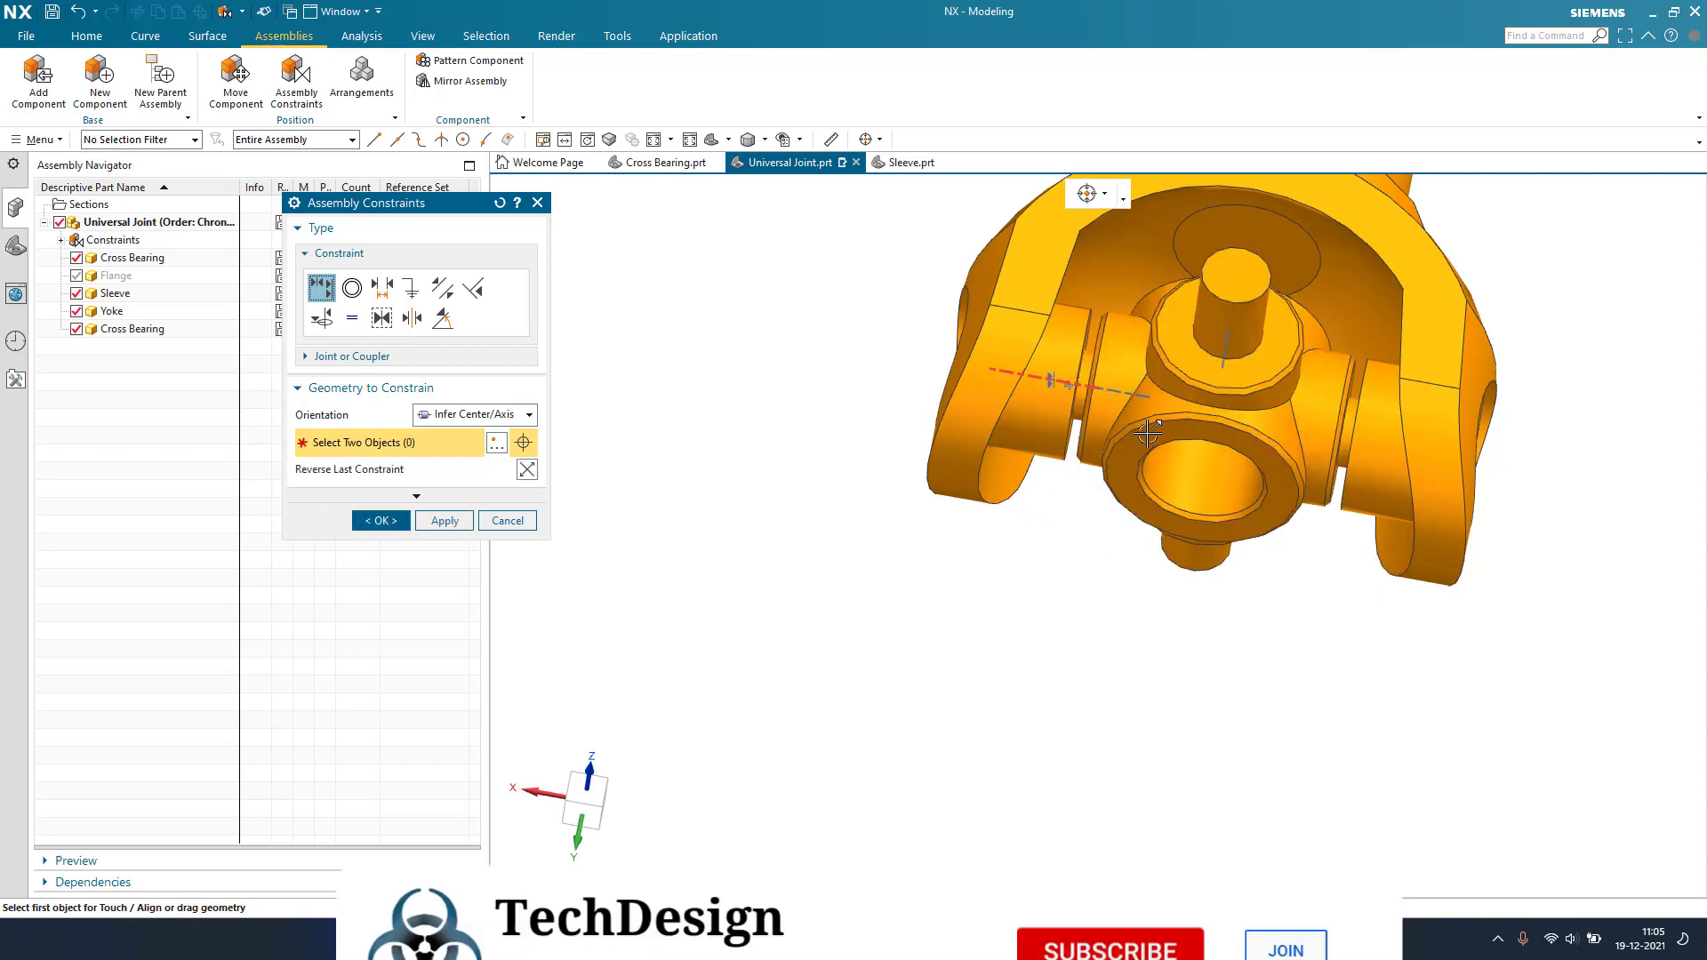
Add a 2 to 2 Center constraint between the Yoke fork's two inner boss faces and the Cross Bearing copy's two side shoulder faces
scroll(1333, 440, "up", 3)
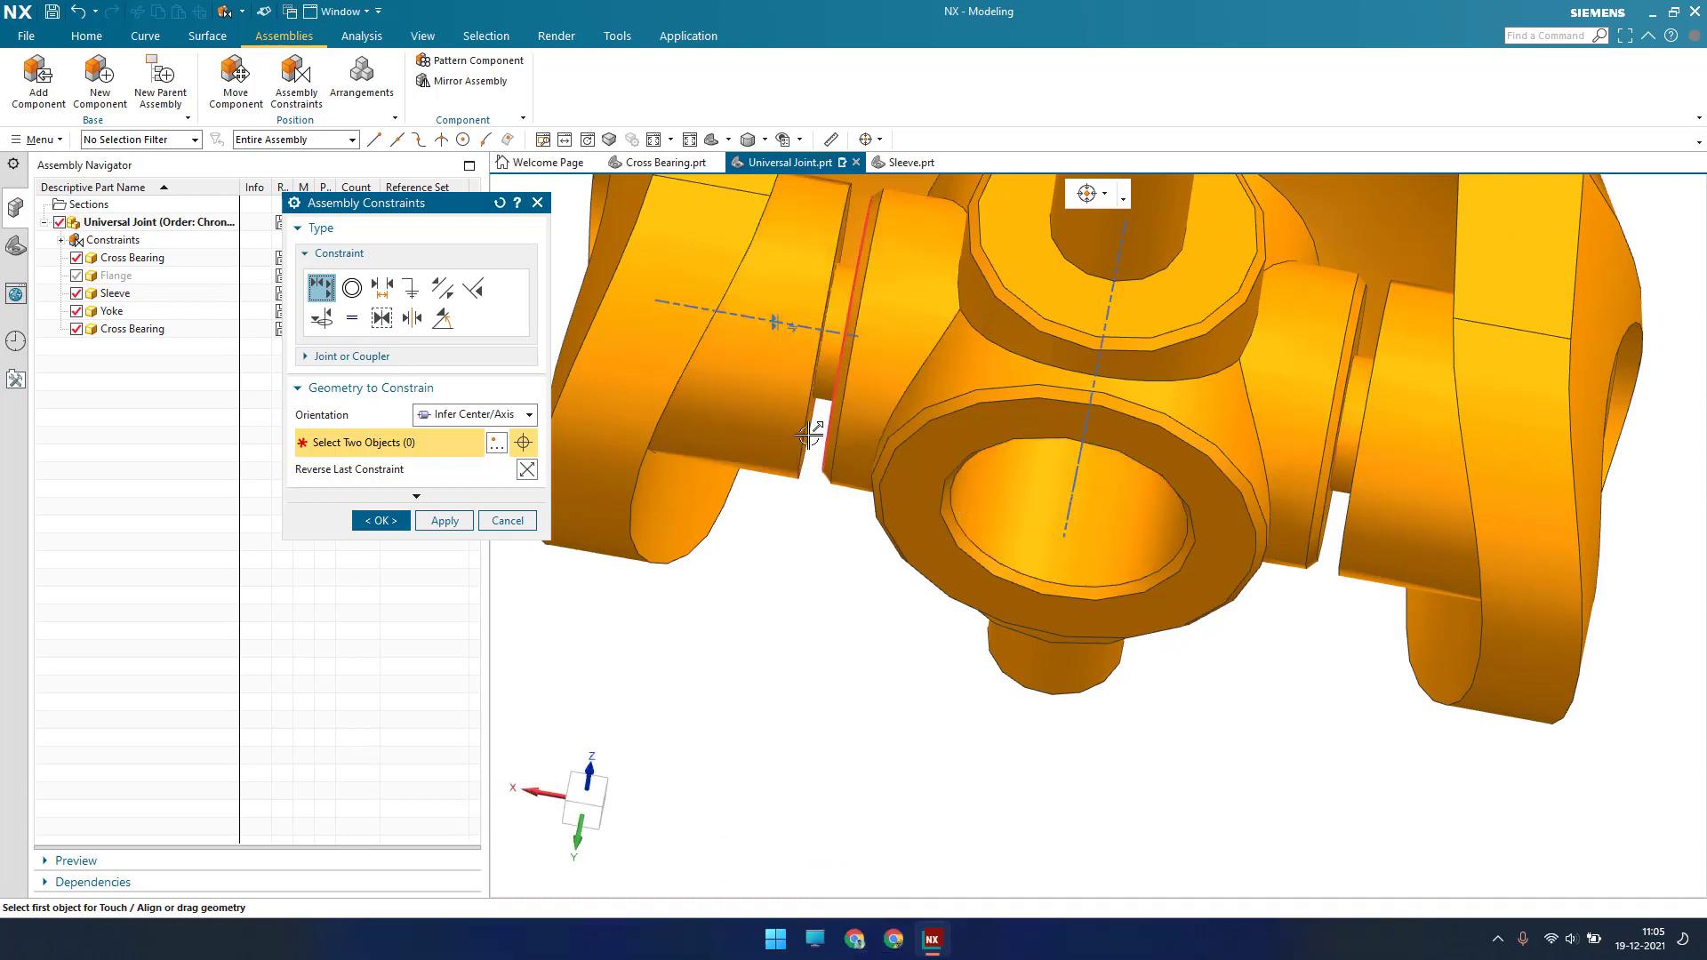
left_click(410, 318)
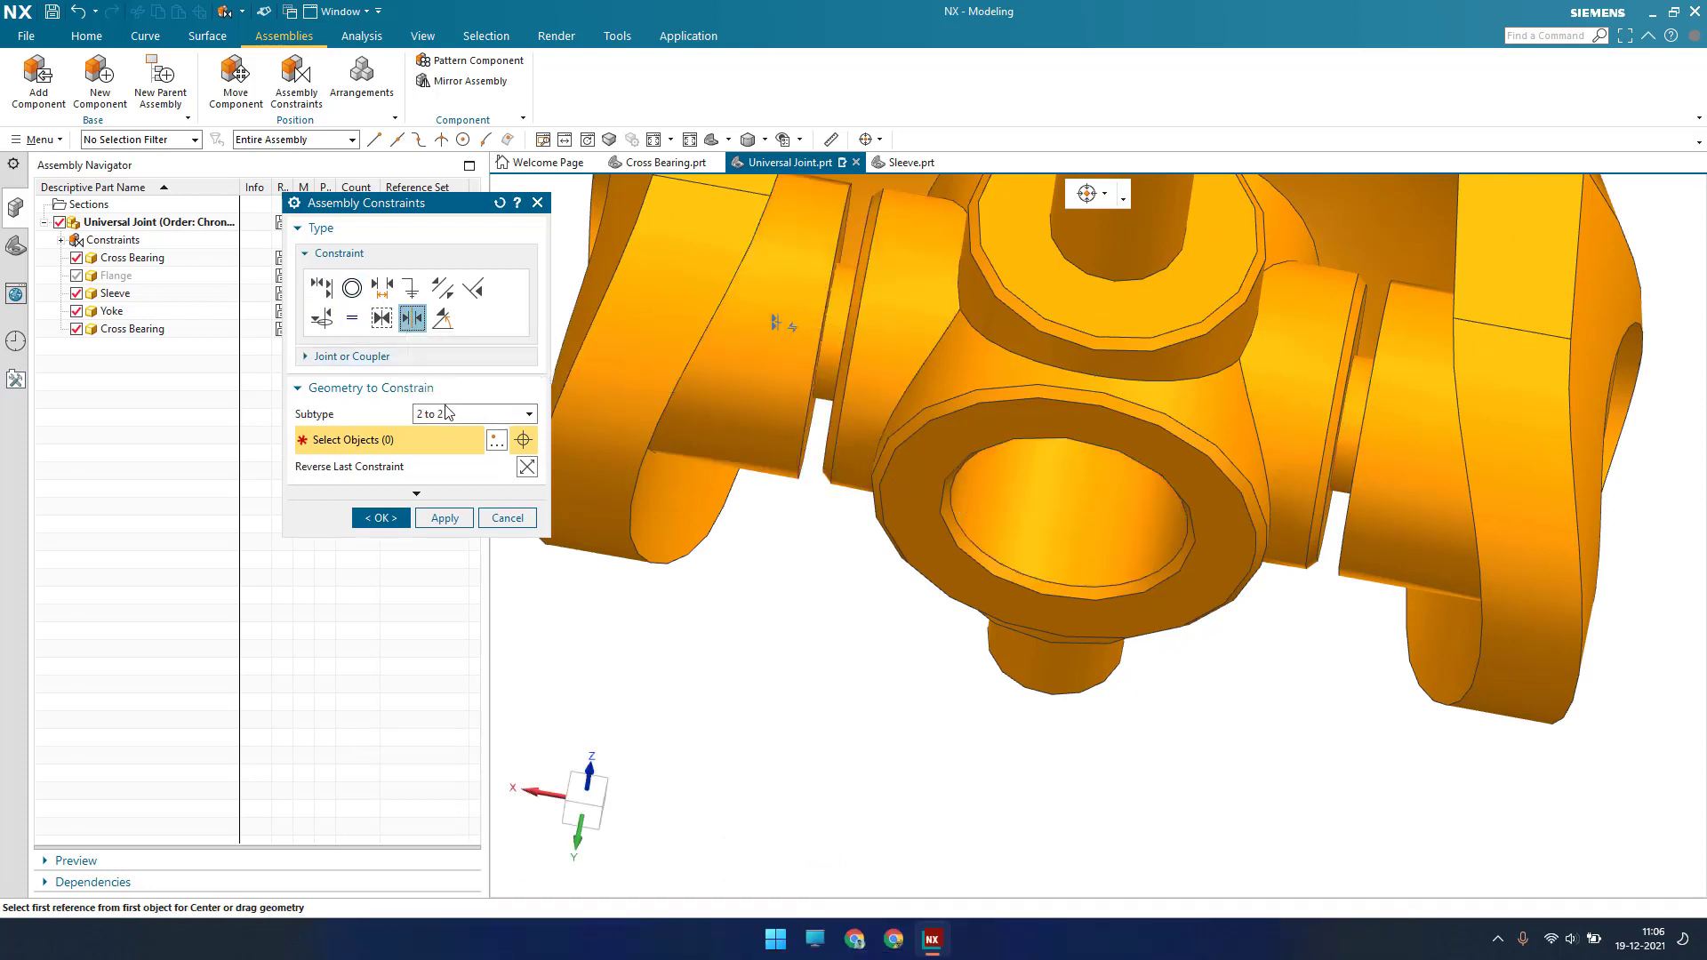
middle_click_drag(994, 443, 978, 415)
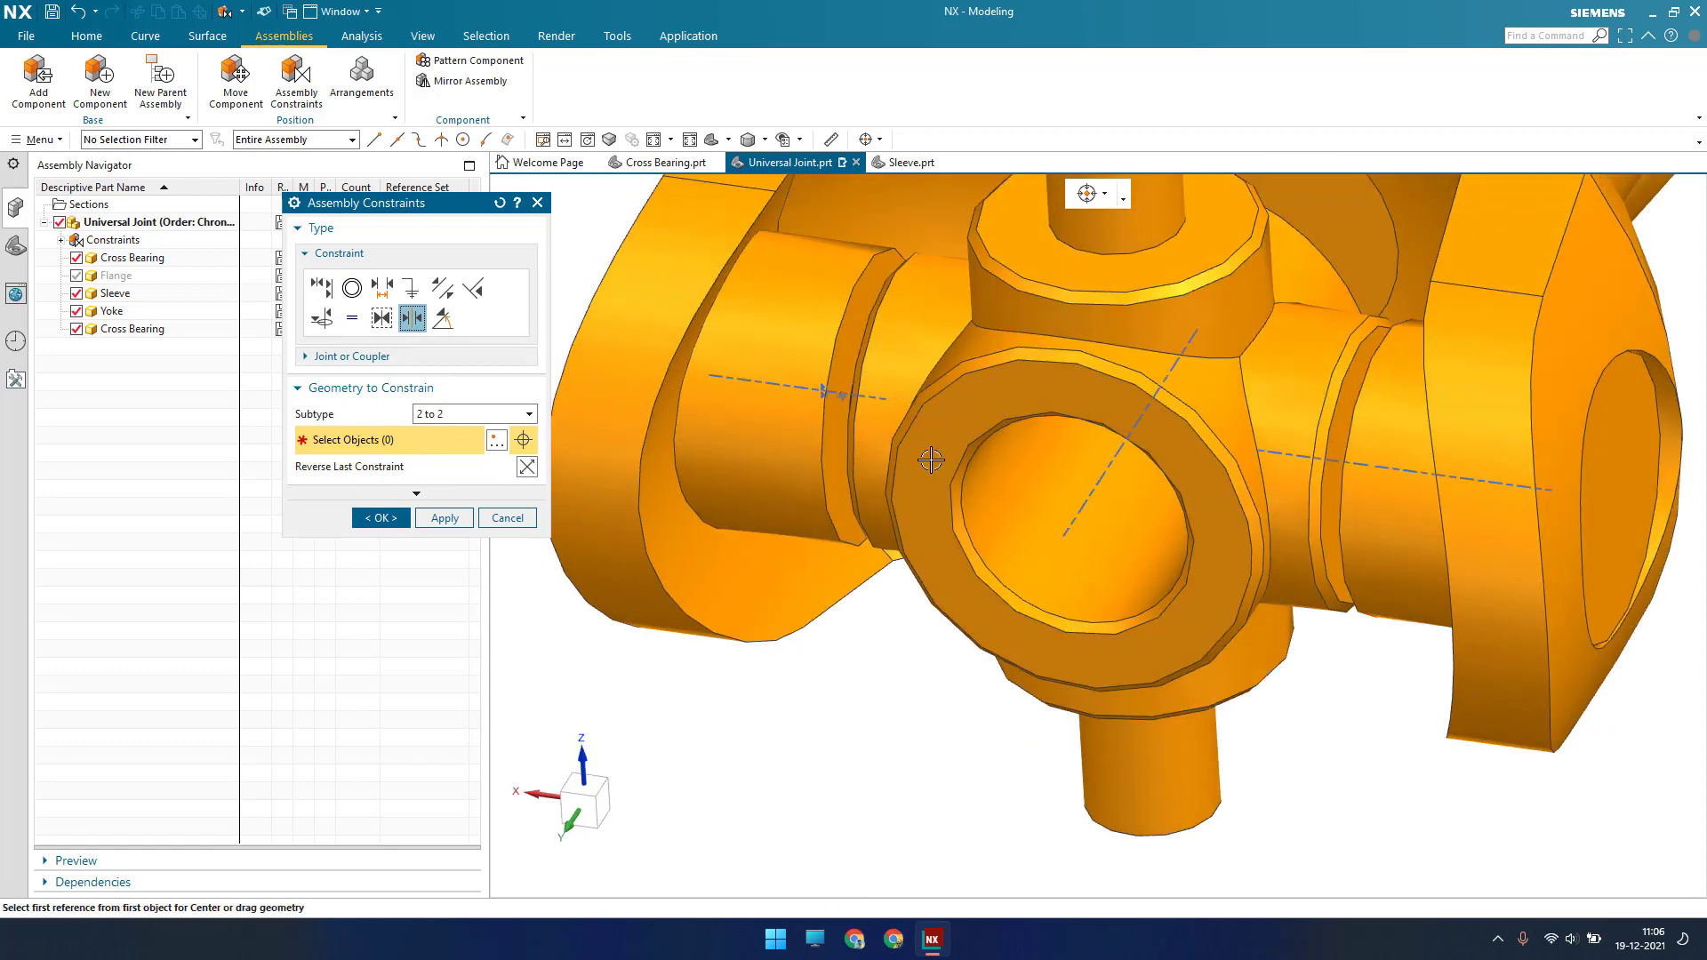
scroll(836, 382, "up", 3)
left_click(851, 331)
scroll(851, 331, "down", 4)
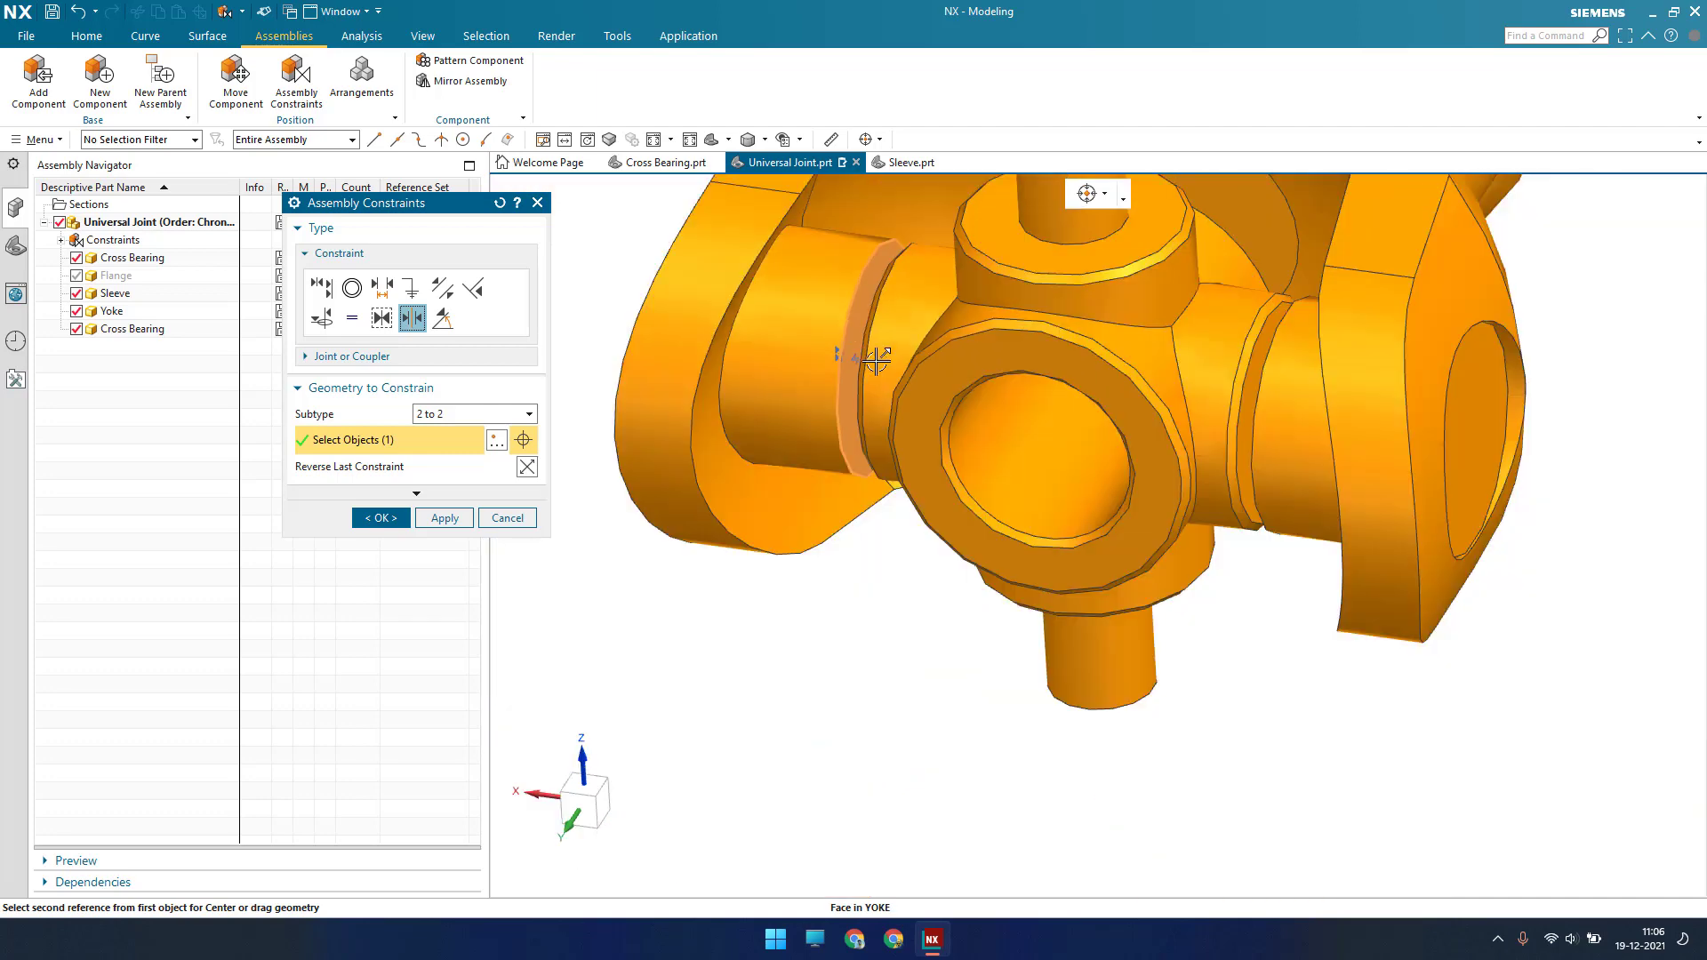
middle_click_drag(875, 360, 1093, 384)
scroll(1173, 402, "up", 5)
left_click(1162, 400)
left_click(1004, 339)
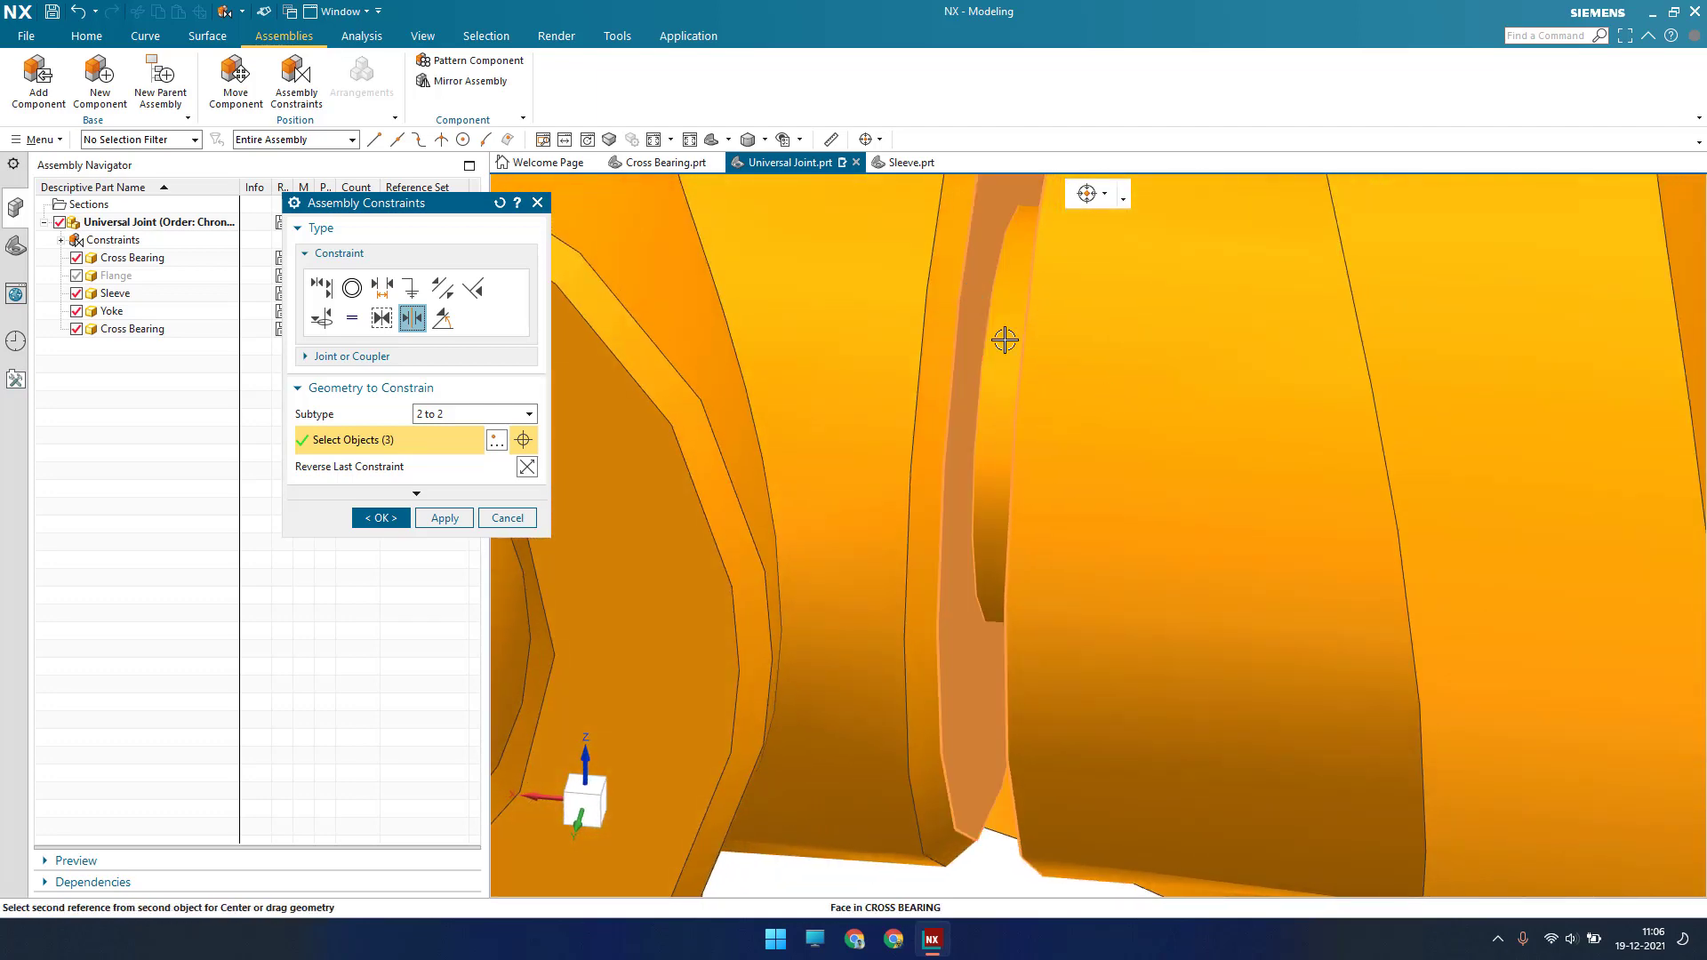
scroll(1149, 457, "down", 3)
scroll(1048, 460, "down", 3)
middle_click_drag(1056, 446, 1085, 450)
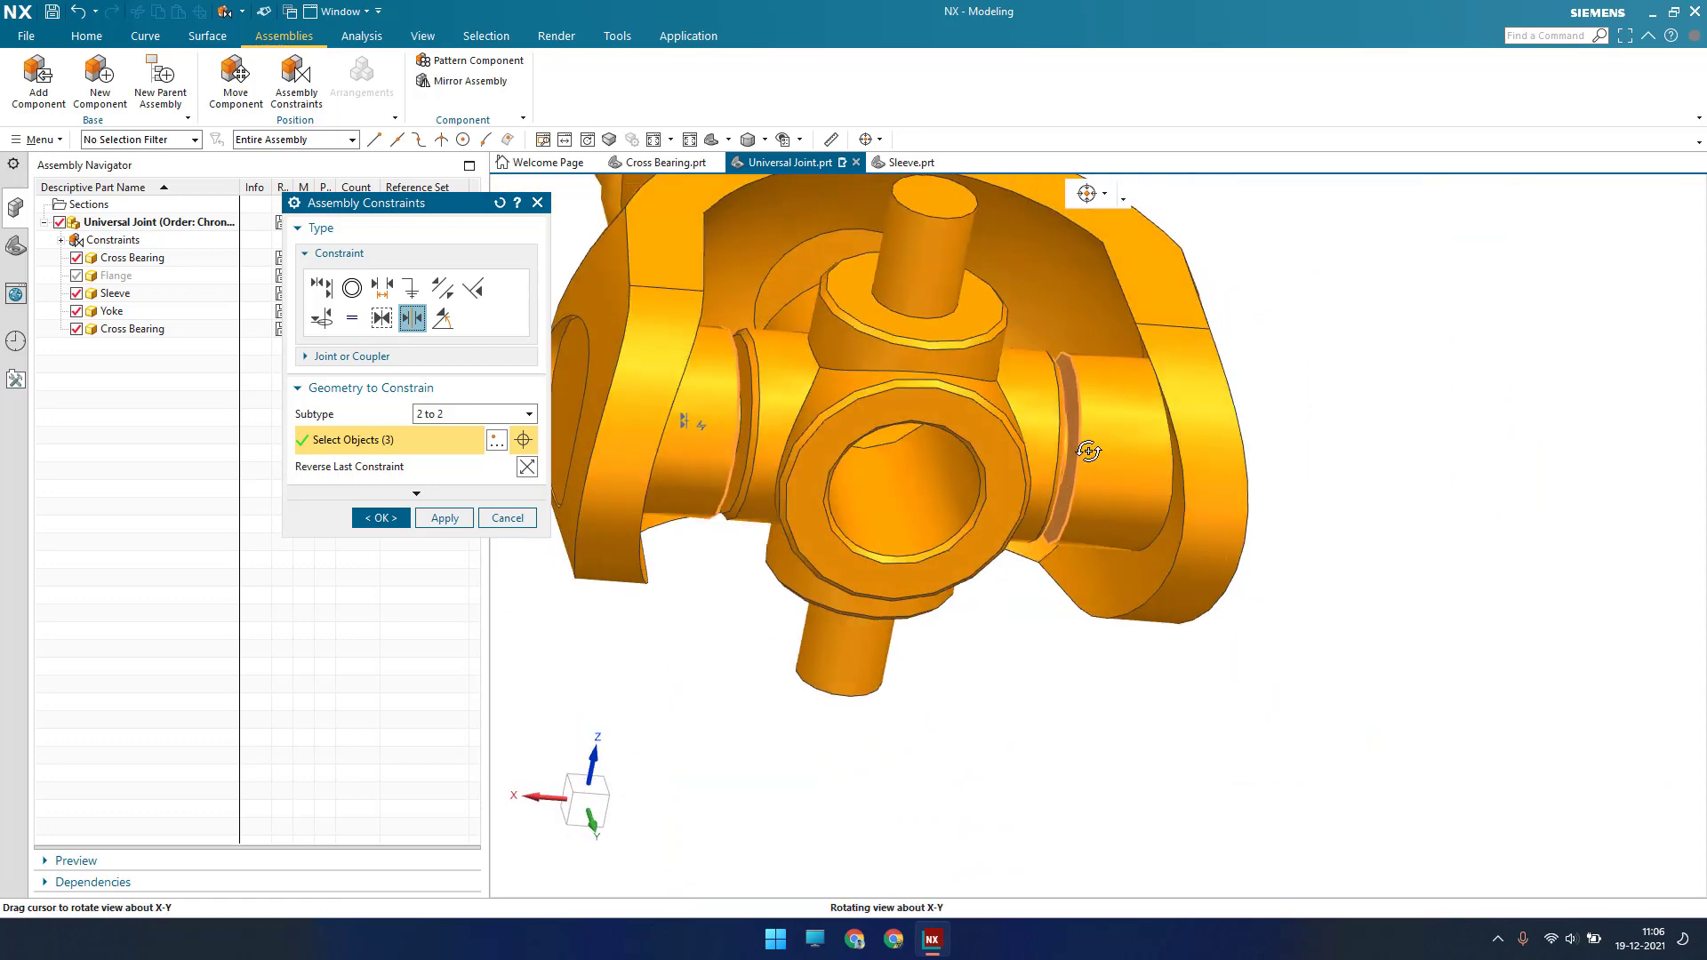
scroll(800, 370, "up", 5)
left_click(690, 365)
scroll(998, 442, "down", 5)
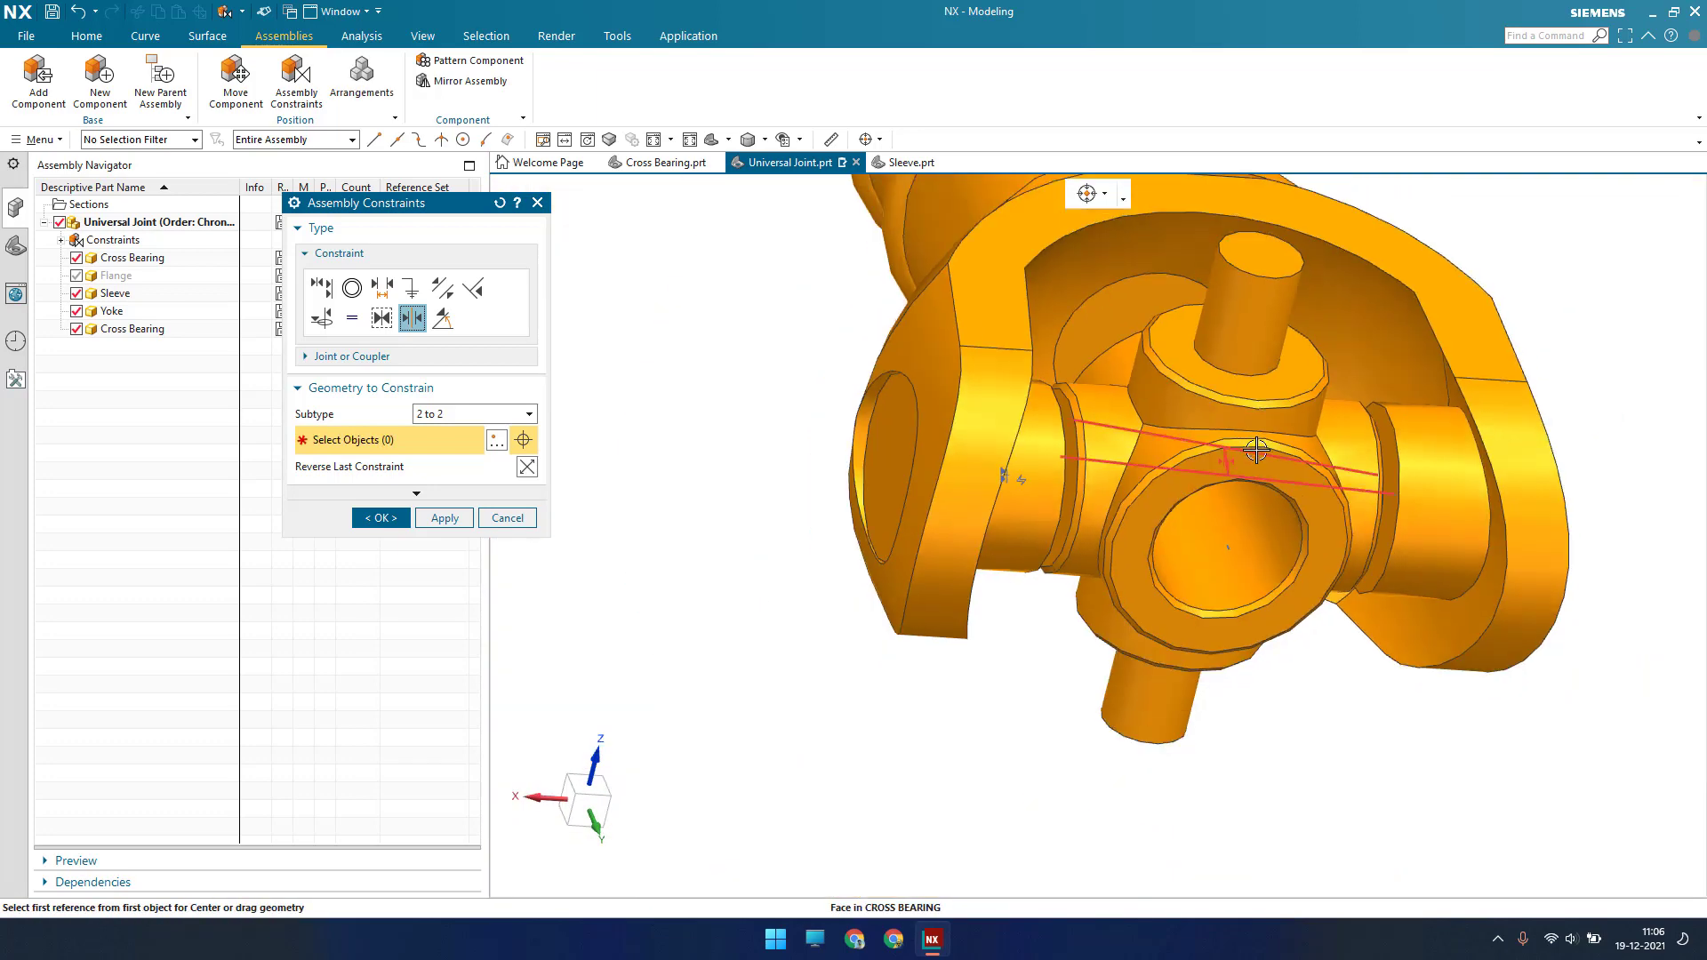
left_click(398, 513)
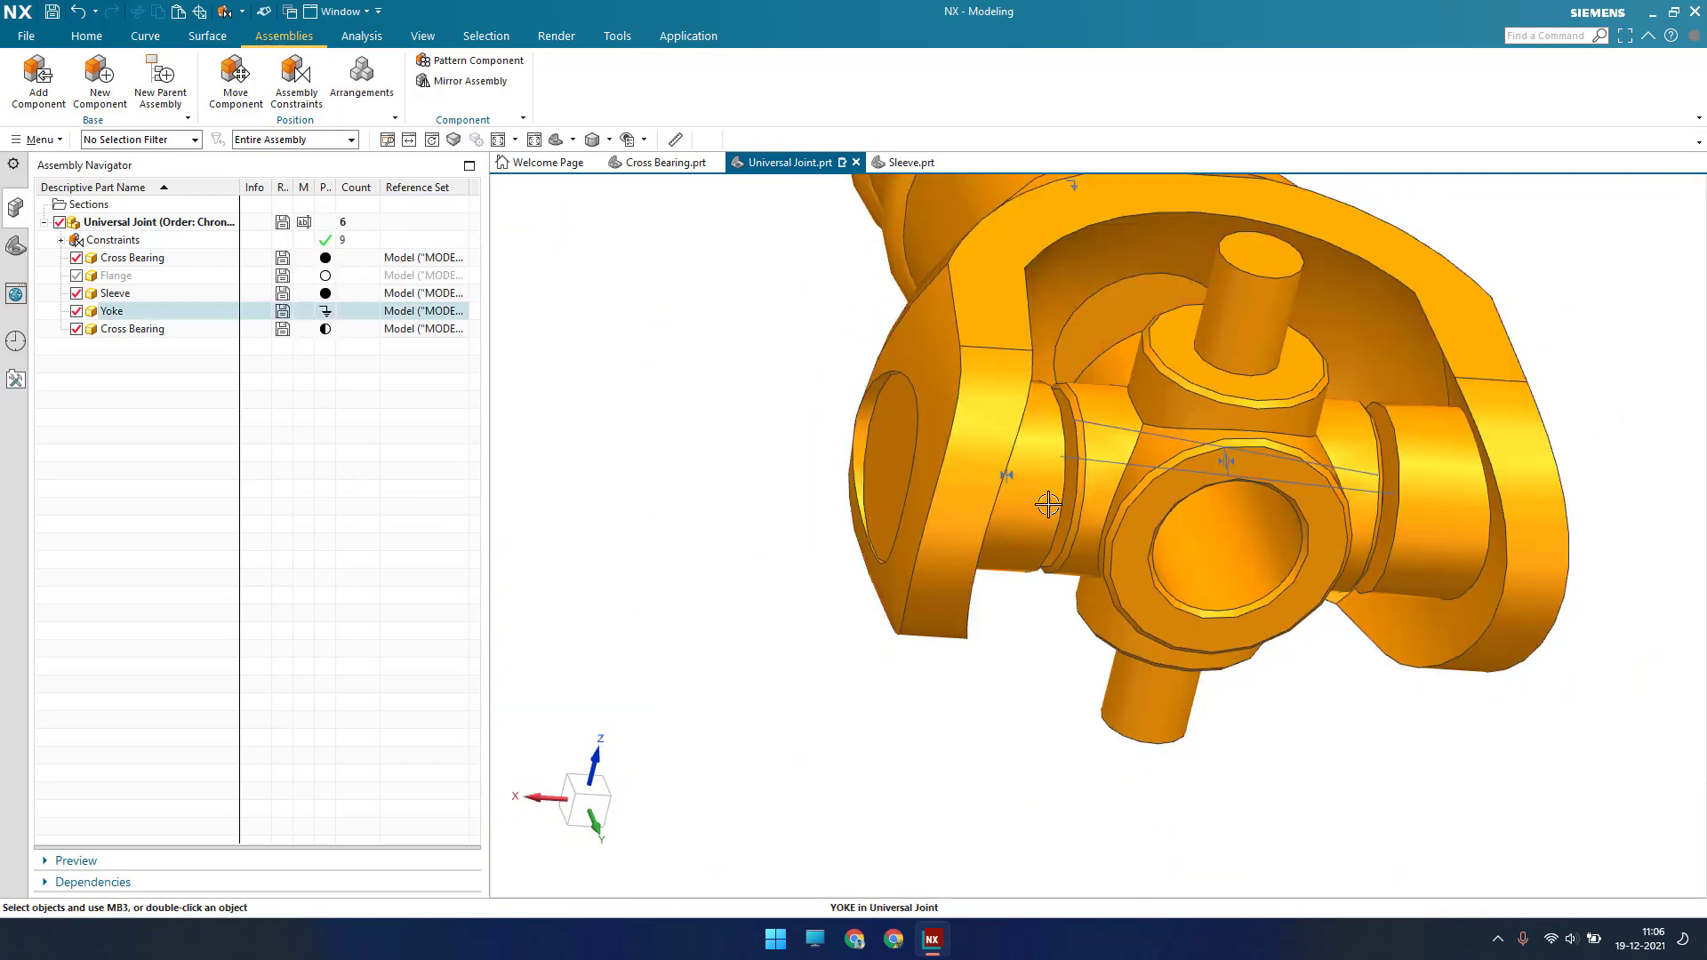
Display the degrees of freedom of the partially constrained Cross Bearing in the Yoke's fork
middle_click_drag(1048, 503, 1019, 499)
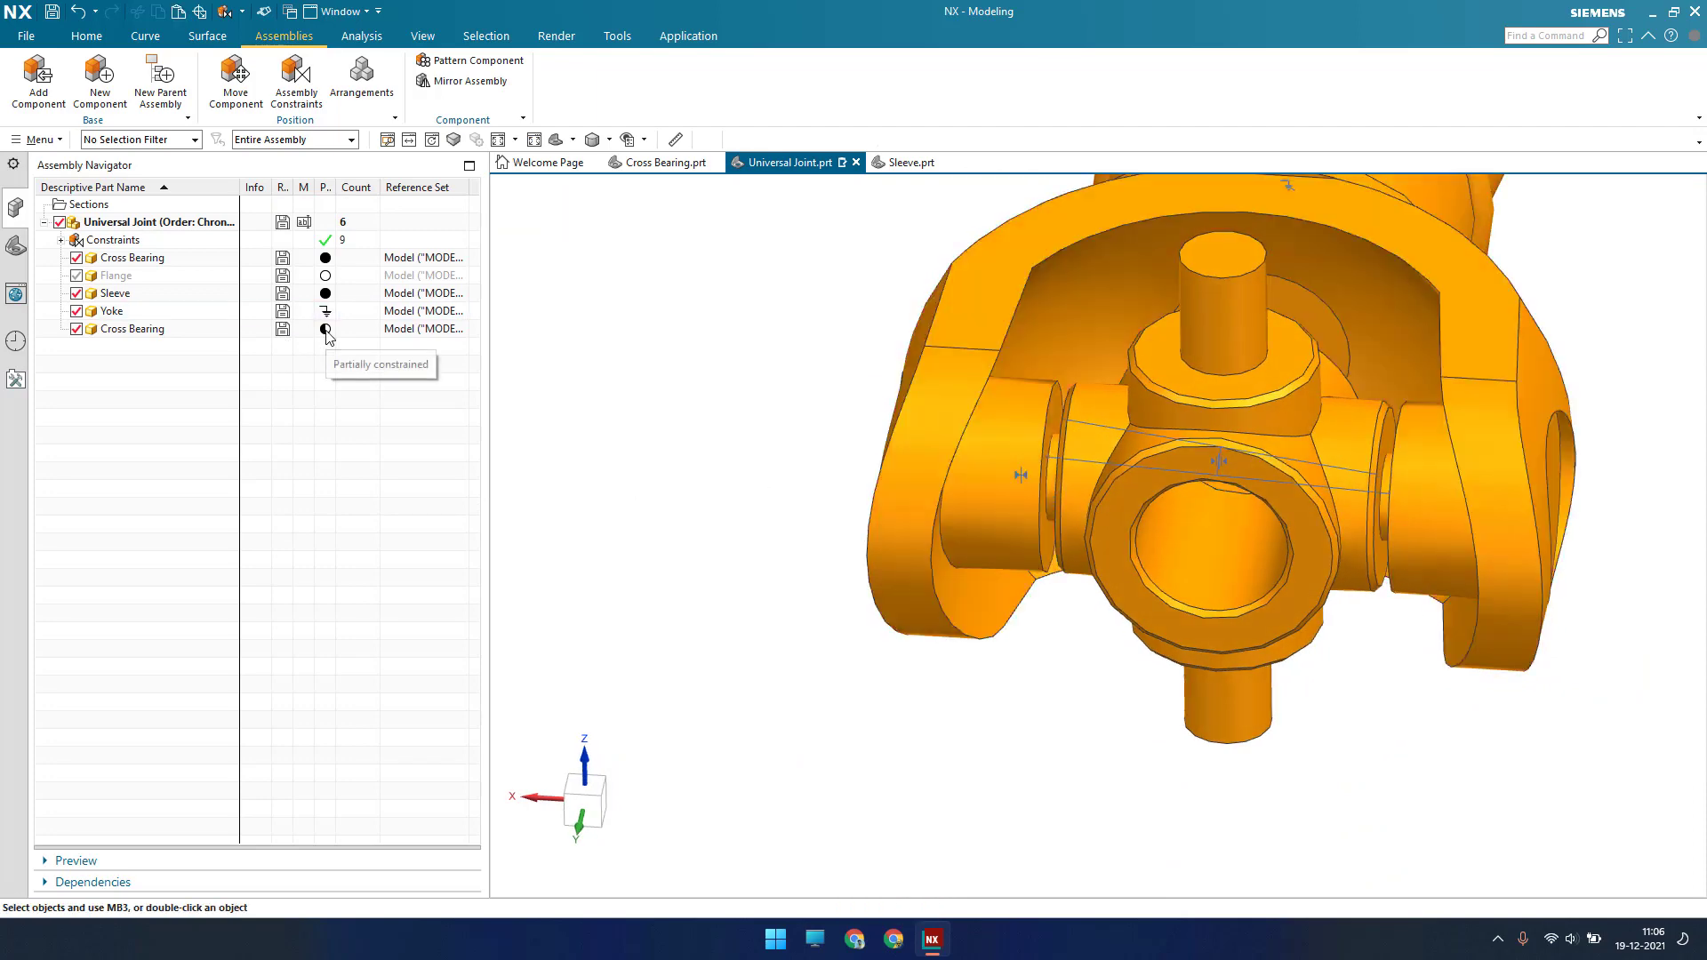
left_click(317, 330)
right_click(318, 331)
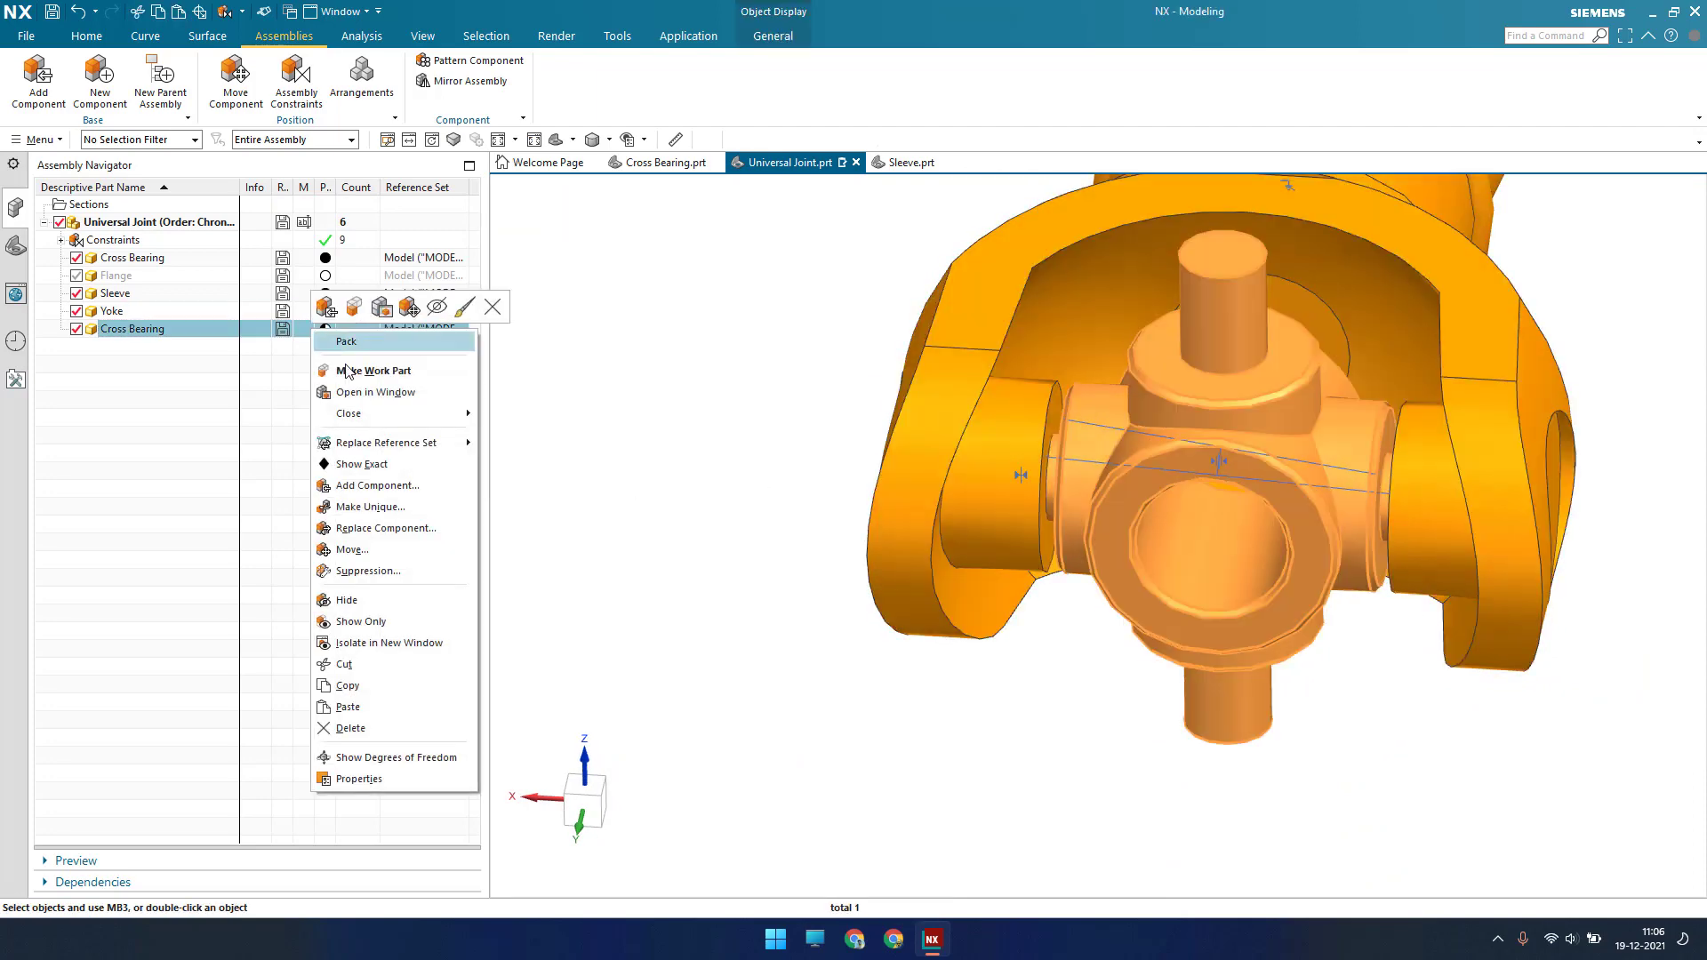
left_click(377, 761)
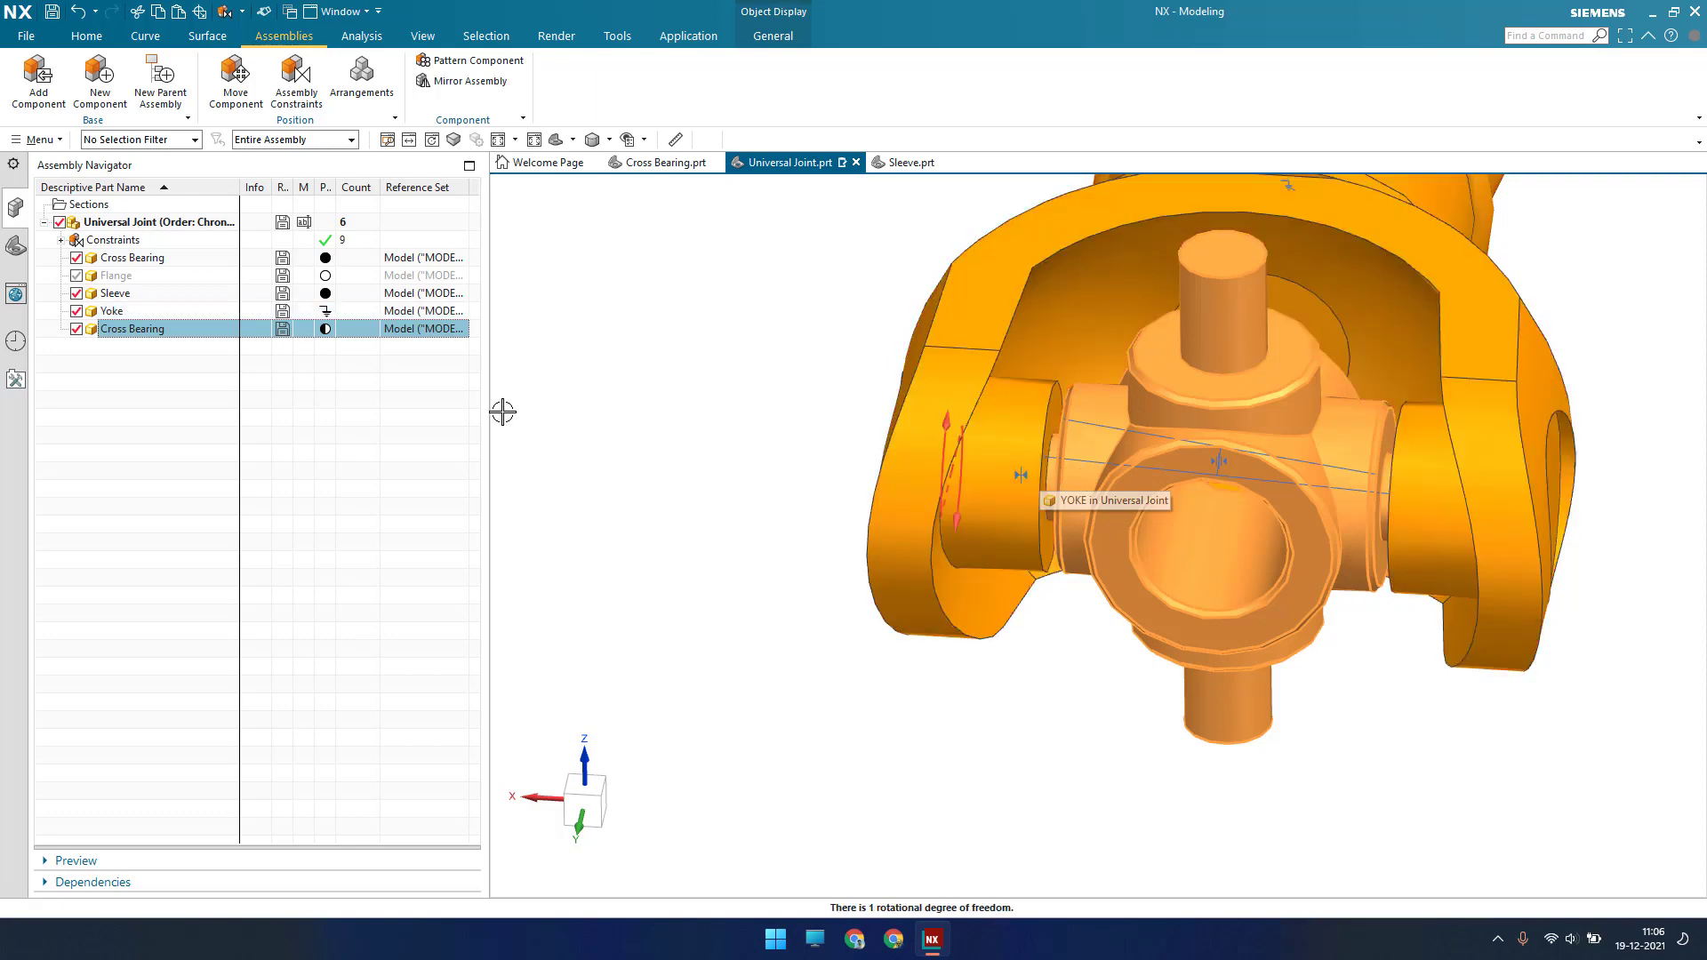
left_click(331, 453)
scroll(777, 518, "up", 1)
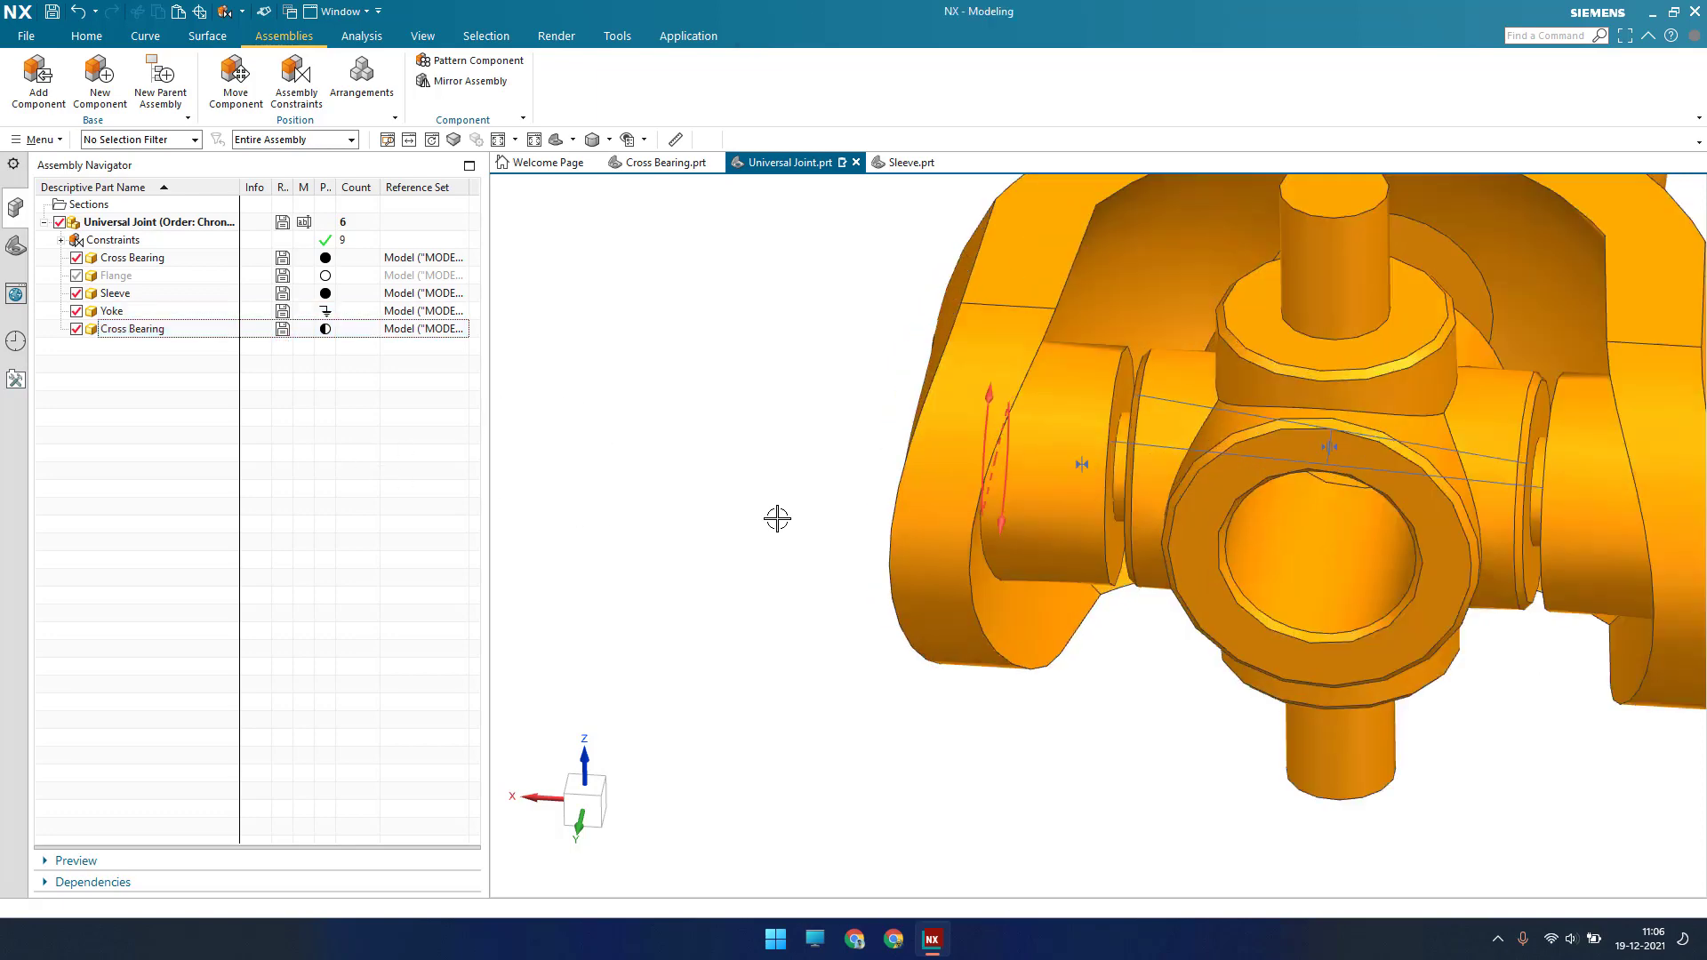
Add a Parallel constraint between the copied Cross Bearing's front ring face and the Yoke's circular end edge beside the Sleeve
scroll(776, 519, "down", 3)
middle_click_drag(770, 521, 581, 530)
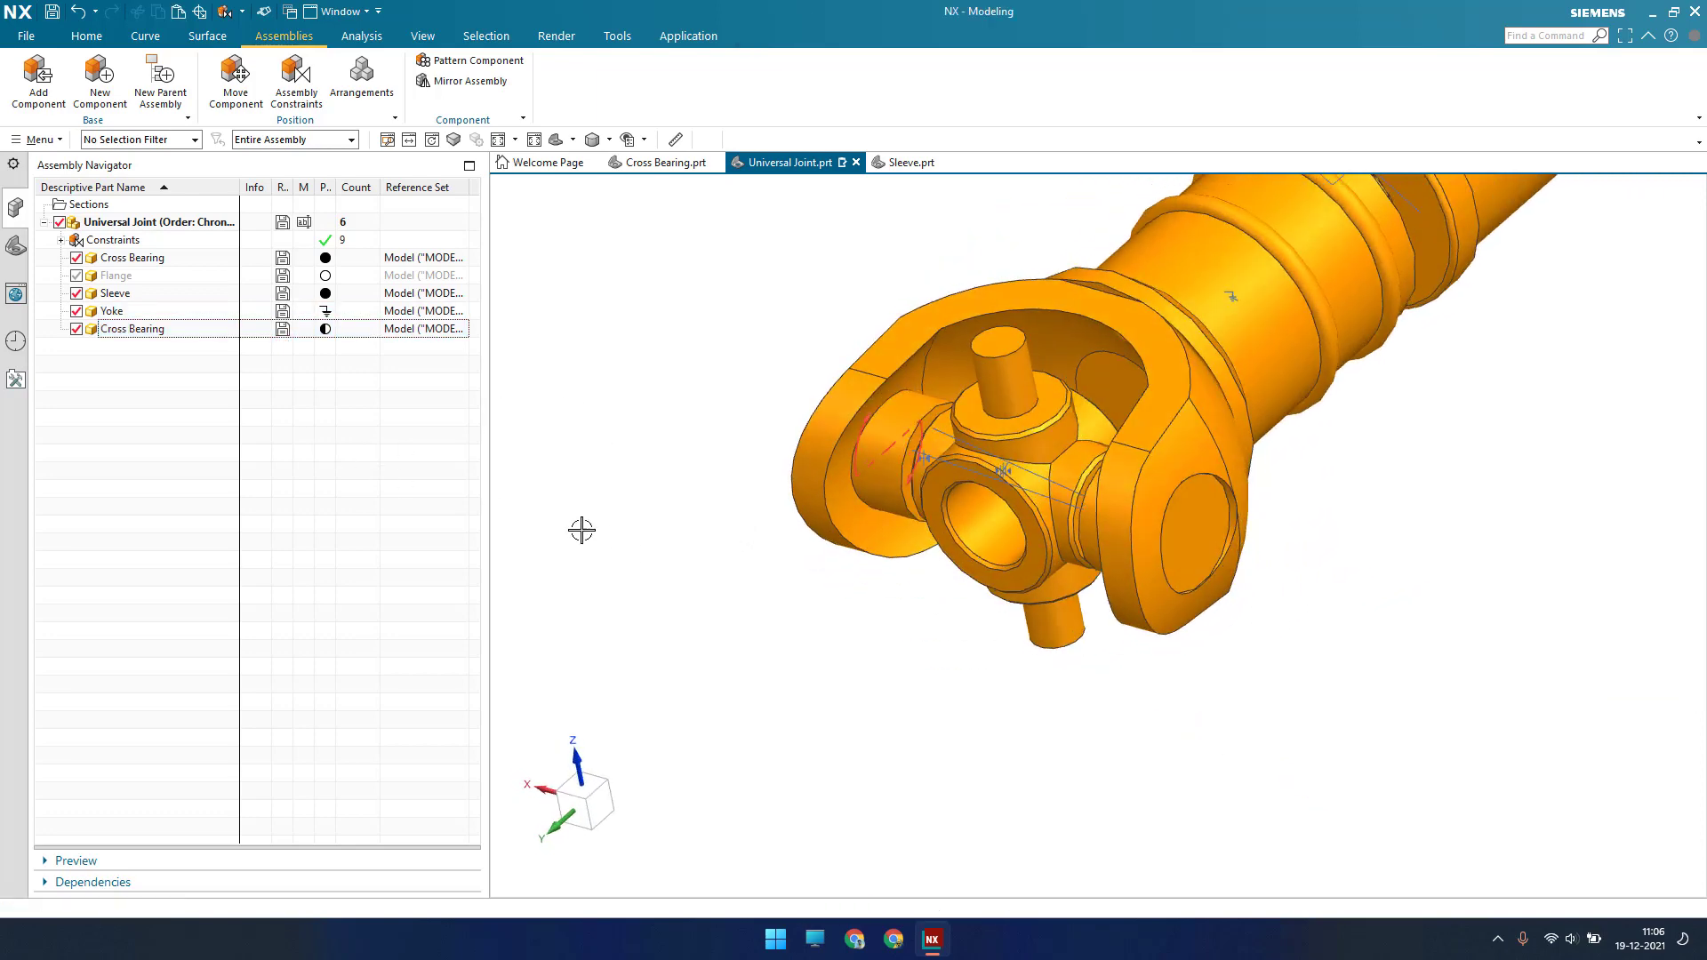
left_click(315, 87)
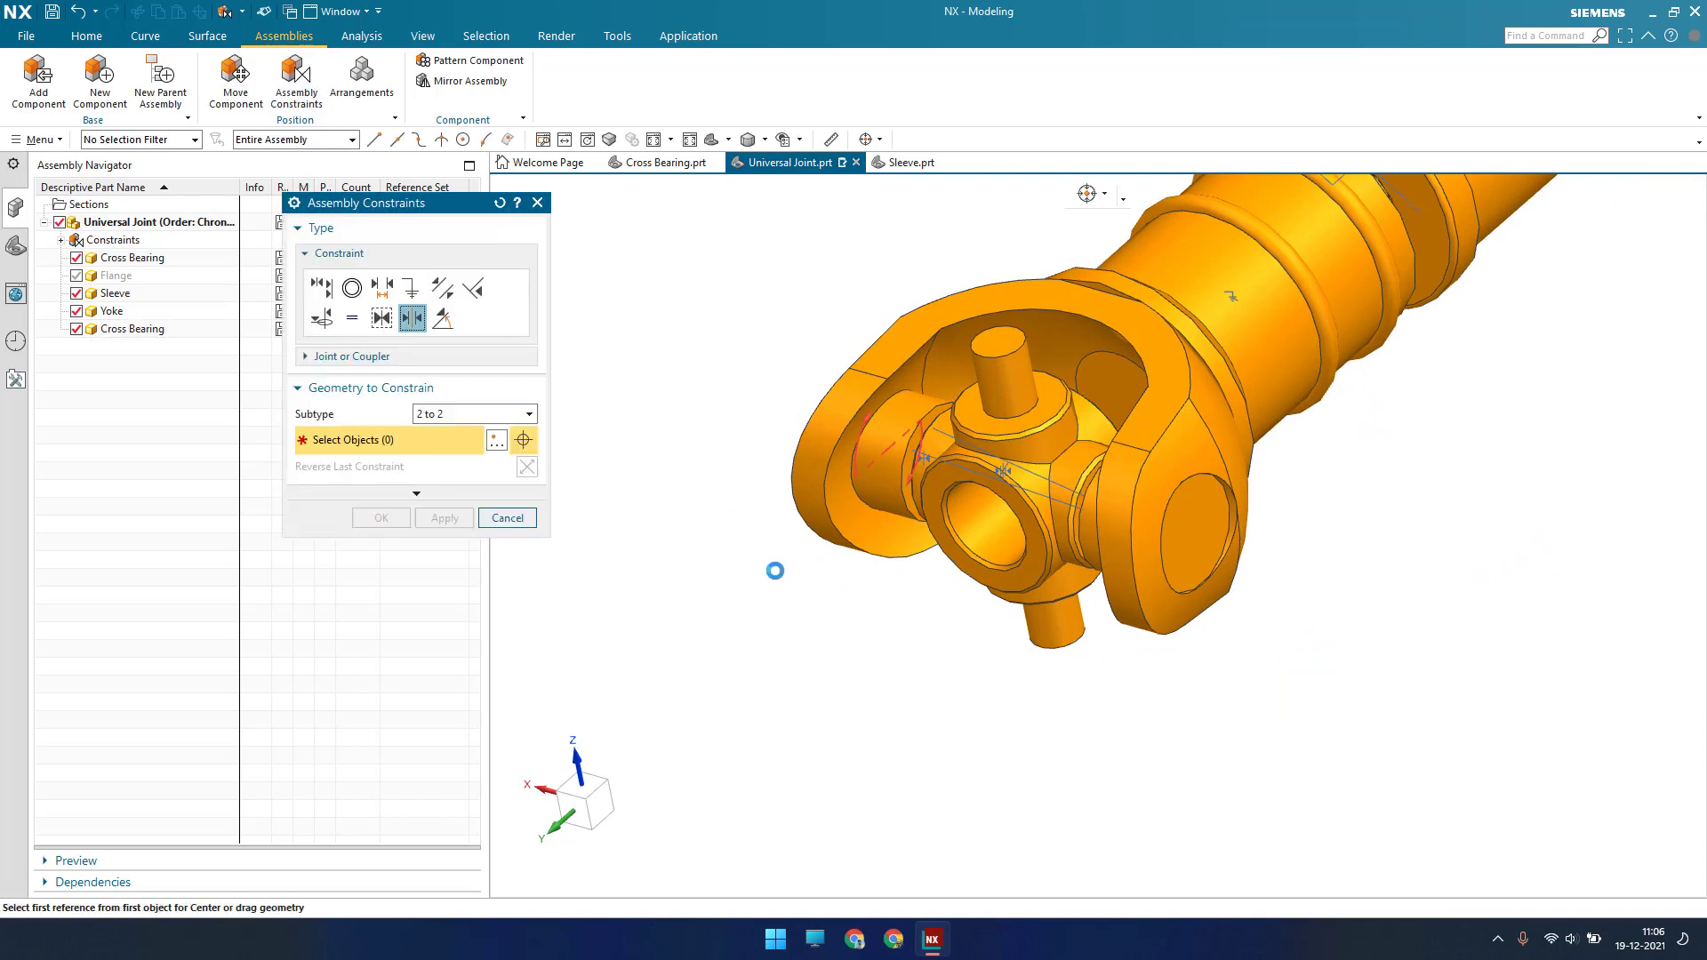
left_click(394, 300)
left_click(441, 287)
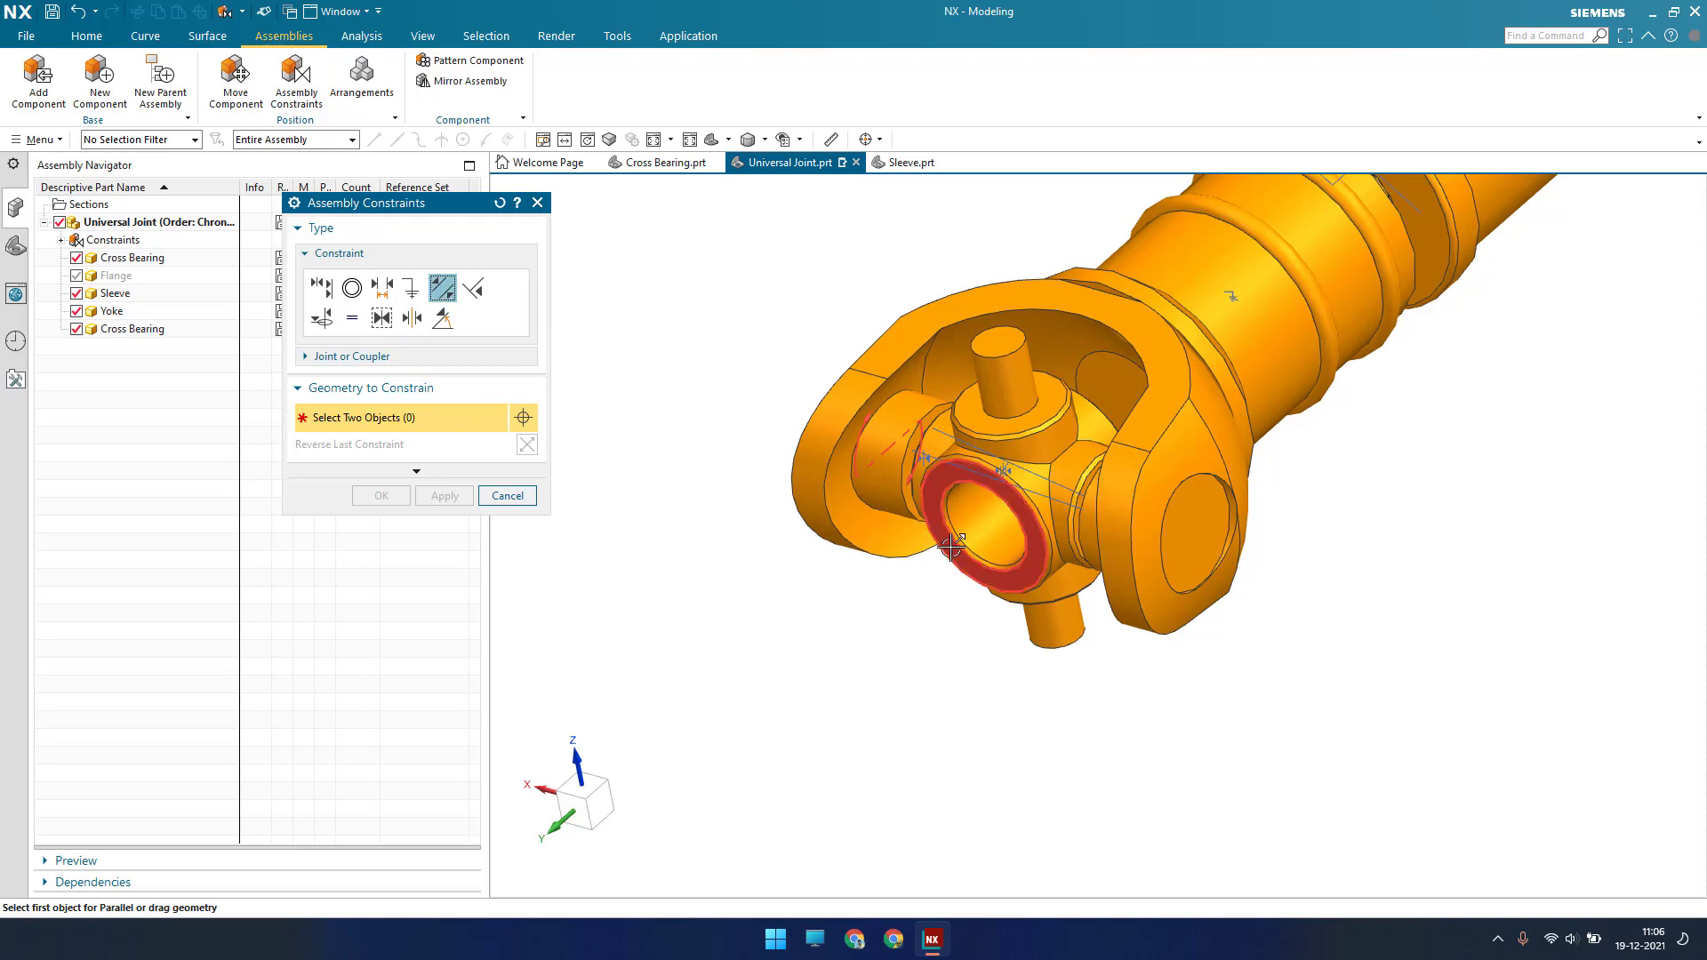
scroll(902, 566, "up", 4)
left_click(916, 513)
scroll(914, 583, "down", 6)
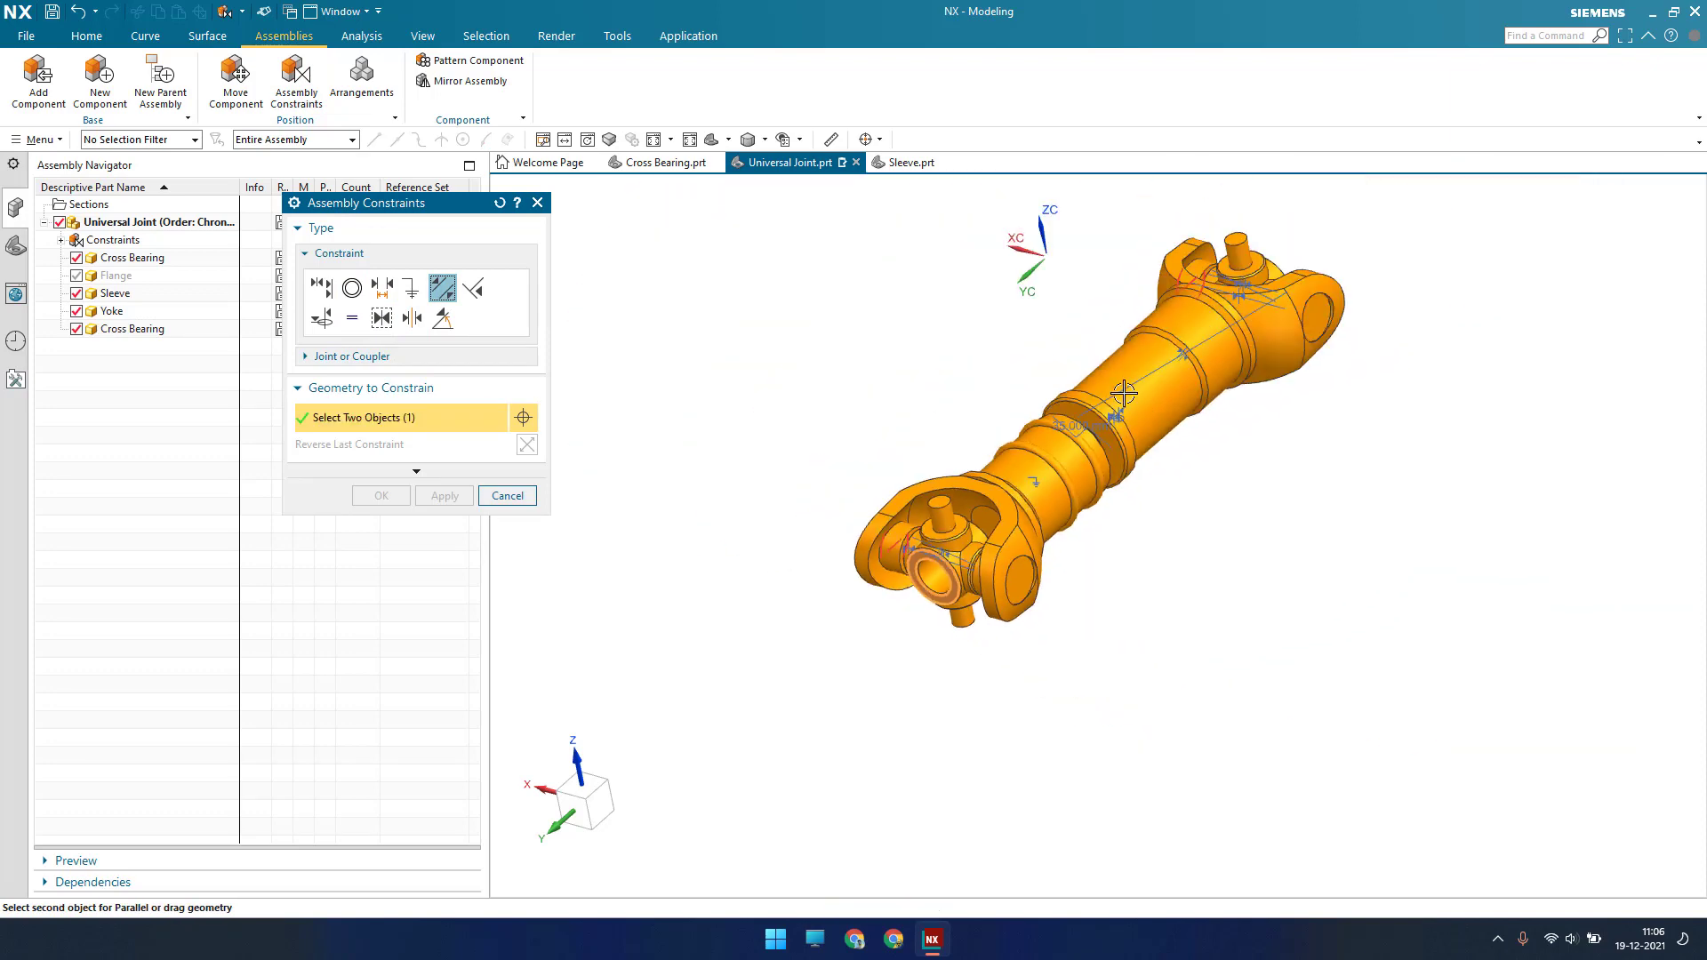
middle_click_drag(1224, 318, 1089, 413)
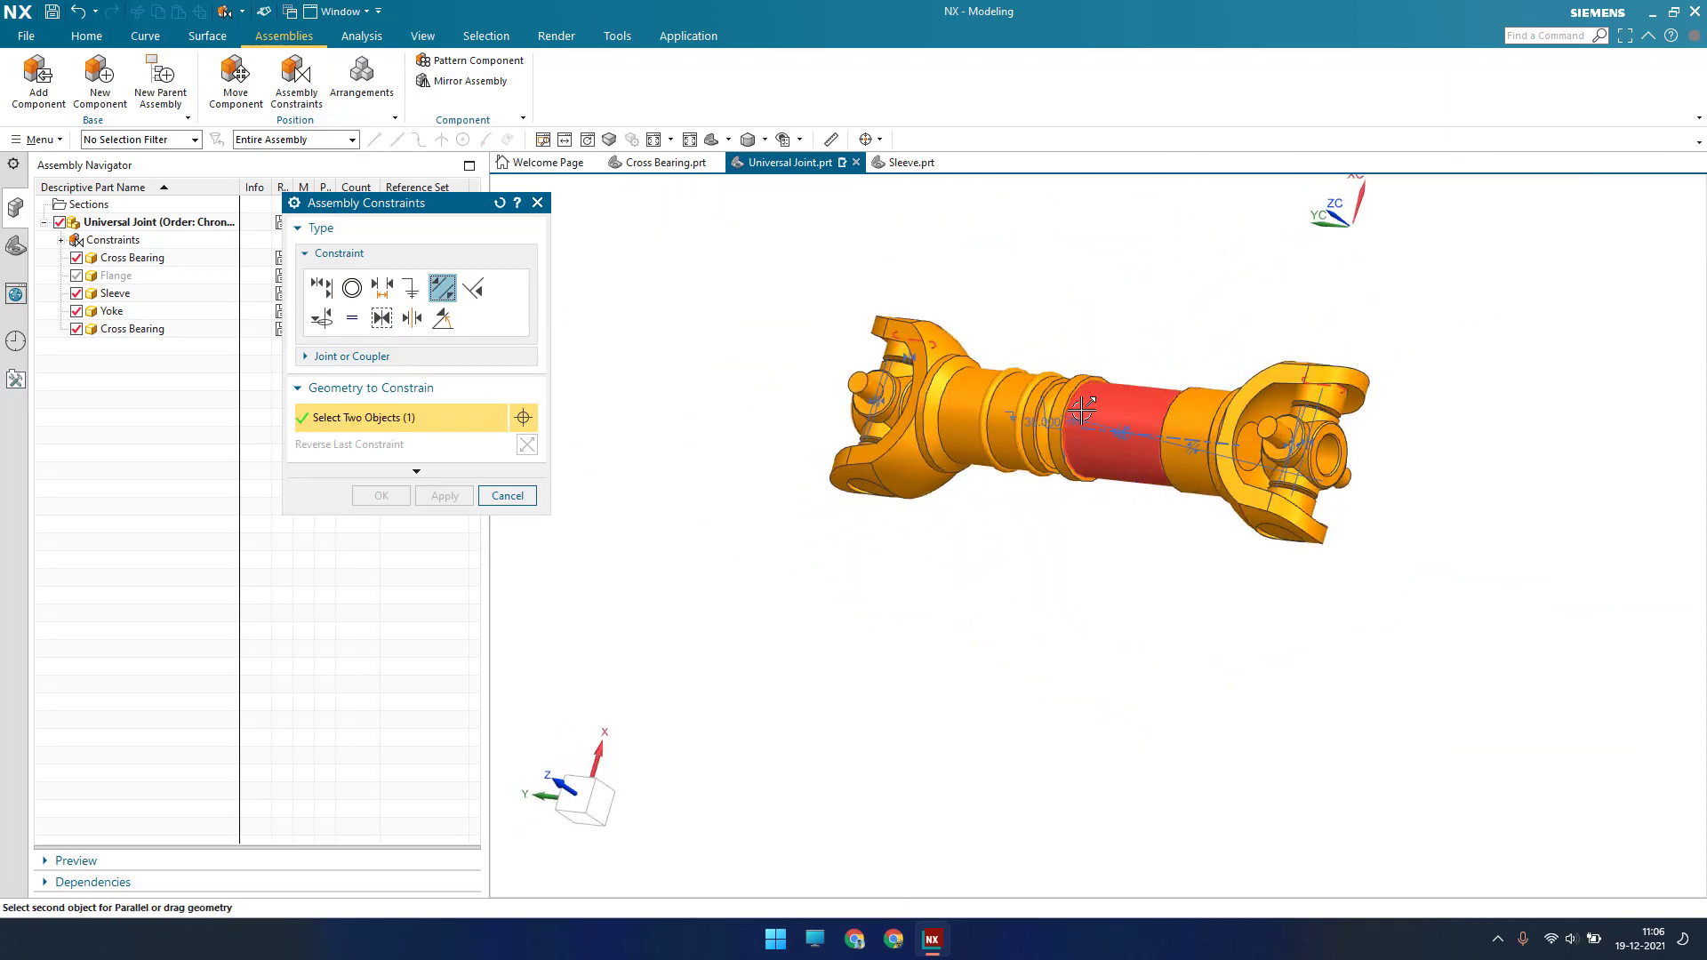
scroll(1327, 479, "up", 3)
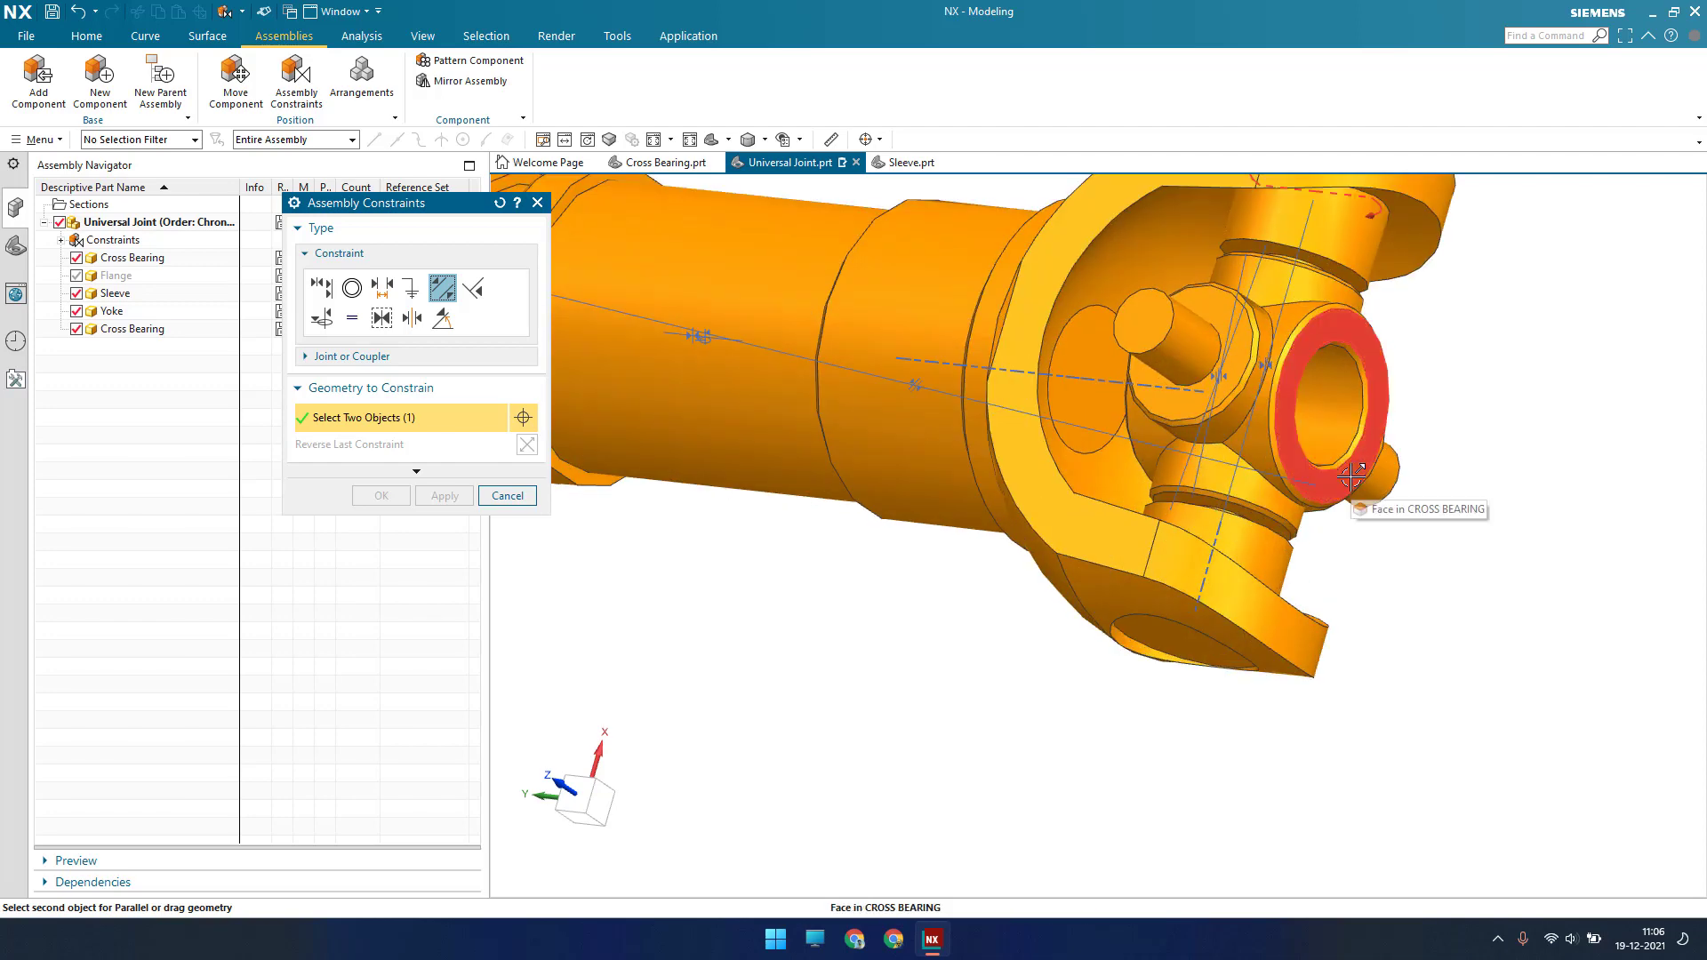
scroll(1147, 487, "down", 3)
scroll(1016, 403, "up", 4)
scroll(1016, 403, "up", 4)
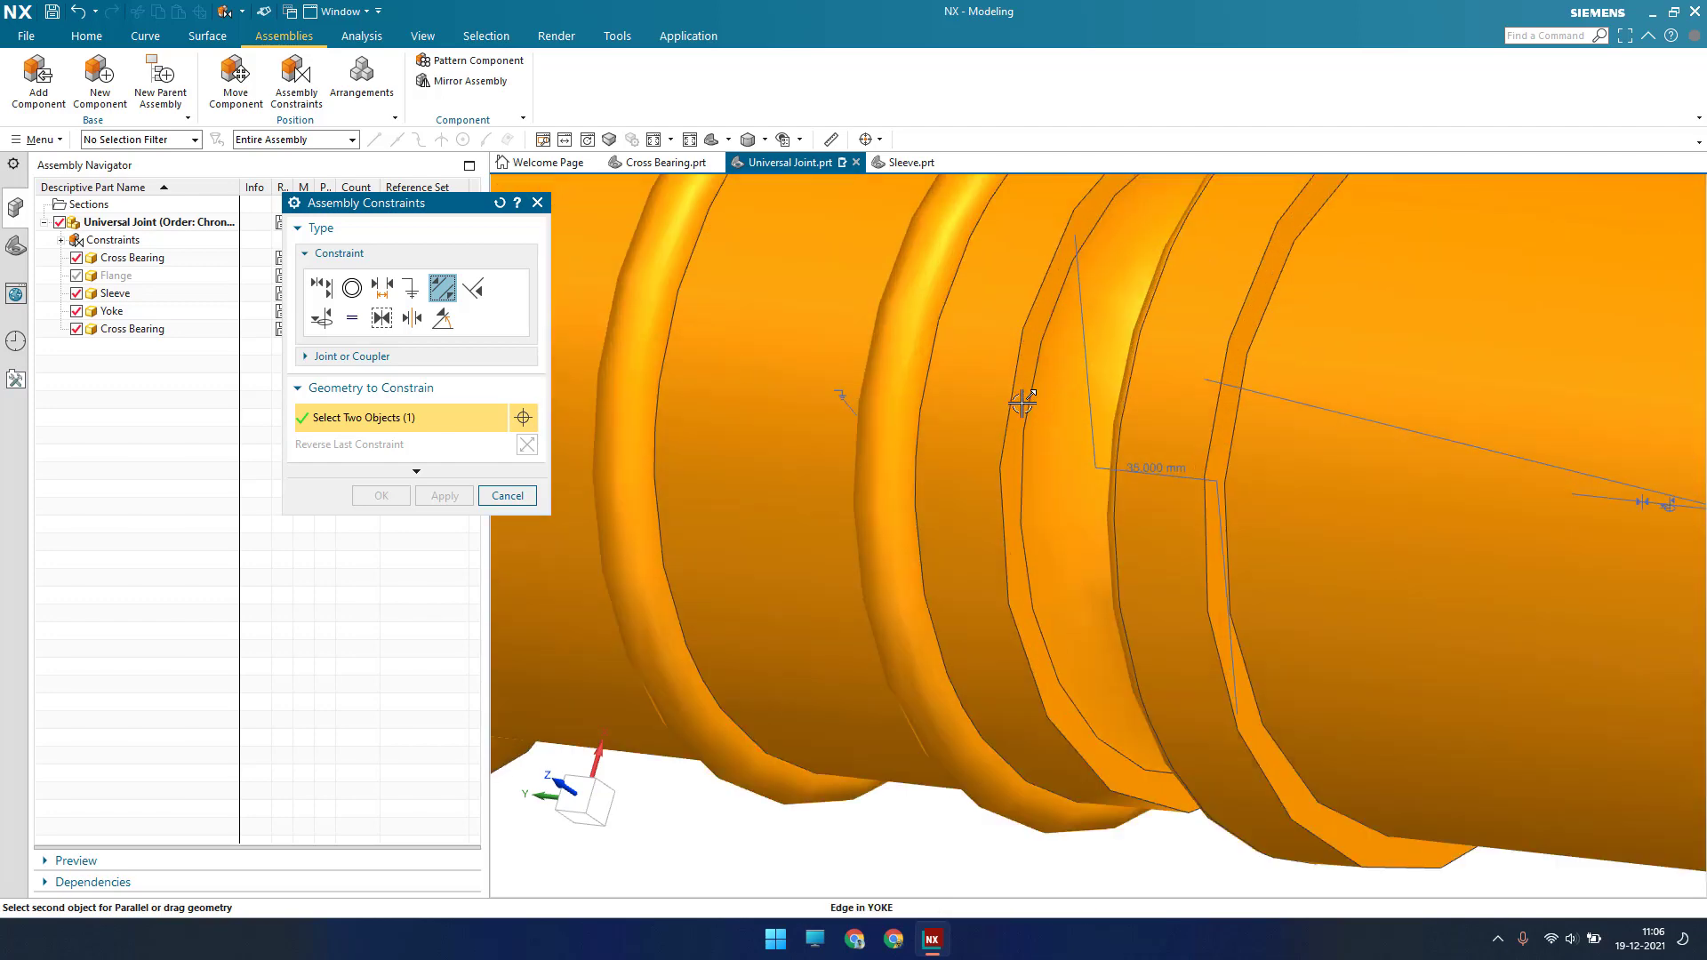
left_click(1022, 398)
left_click(378, 495)
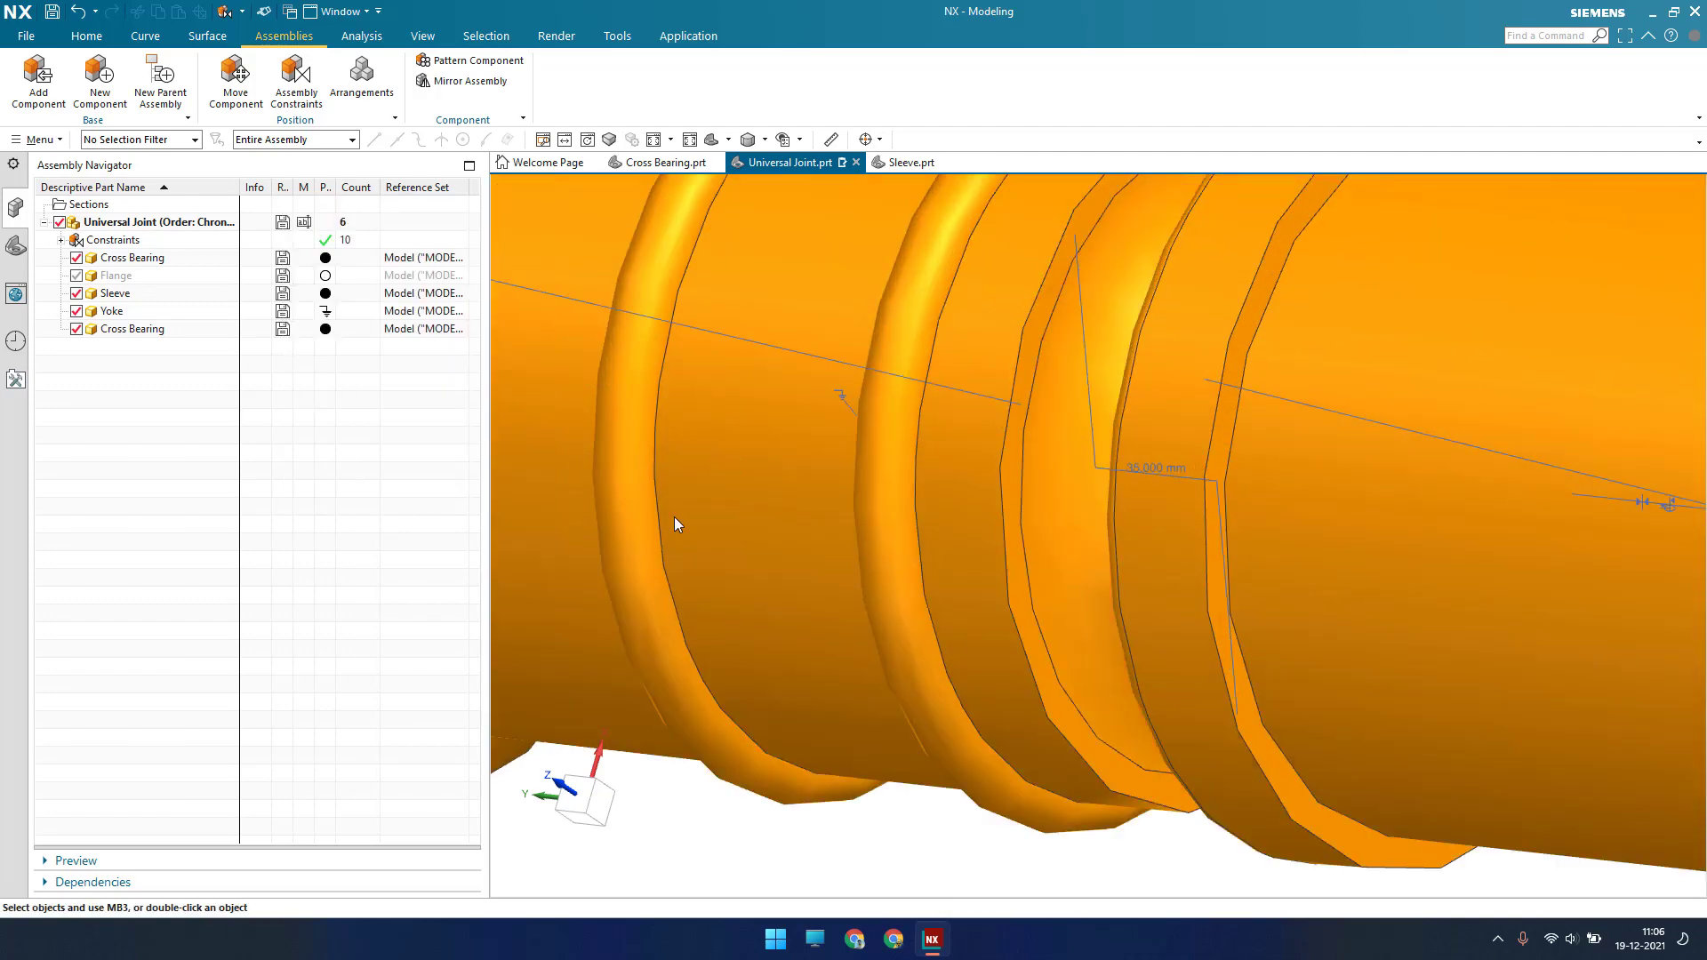
Pack the two Cross Bearing instances into a single entry in the assembly tree
scroll(1127, 462, "down", 4)
middle_click_drag(1127, 461, 1230, 430)
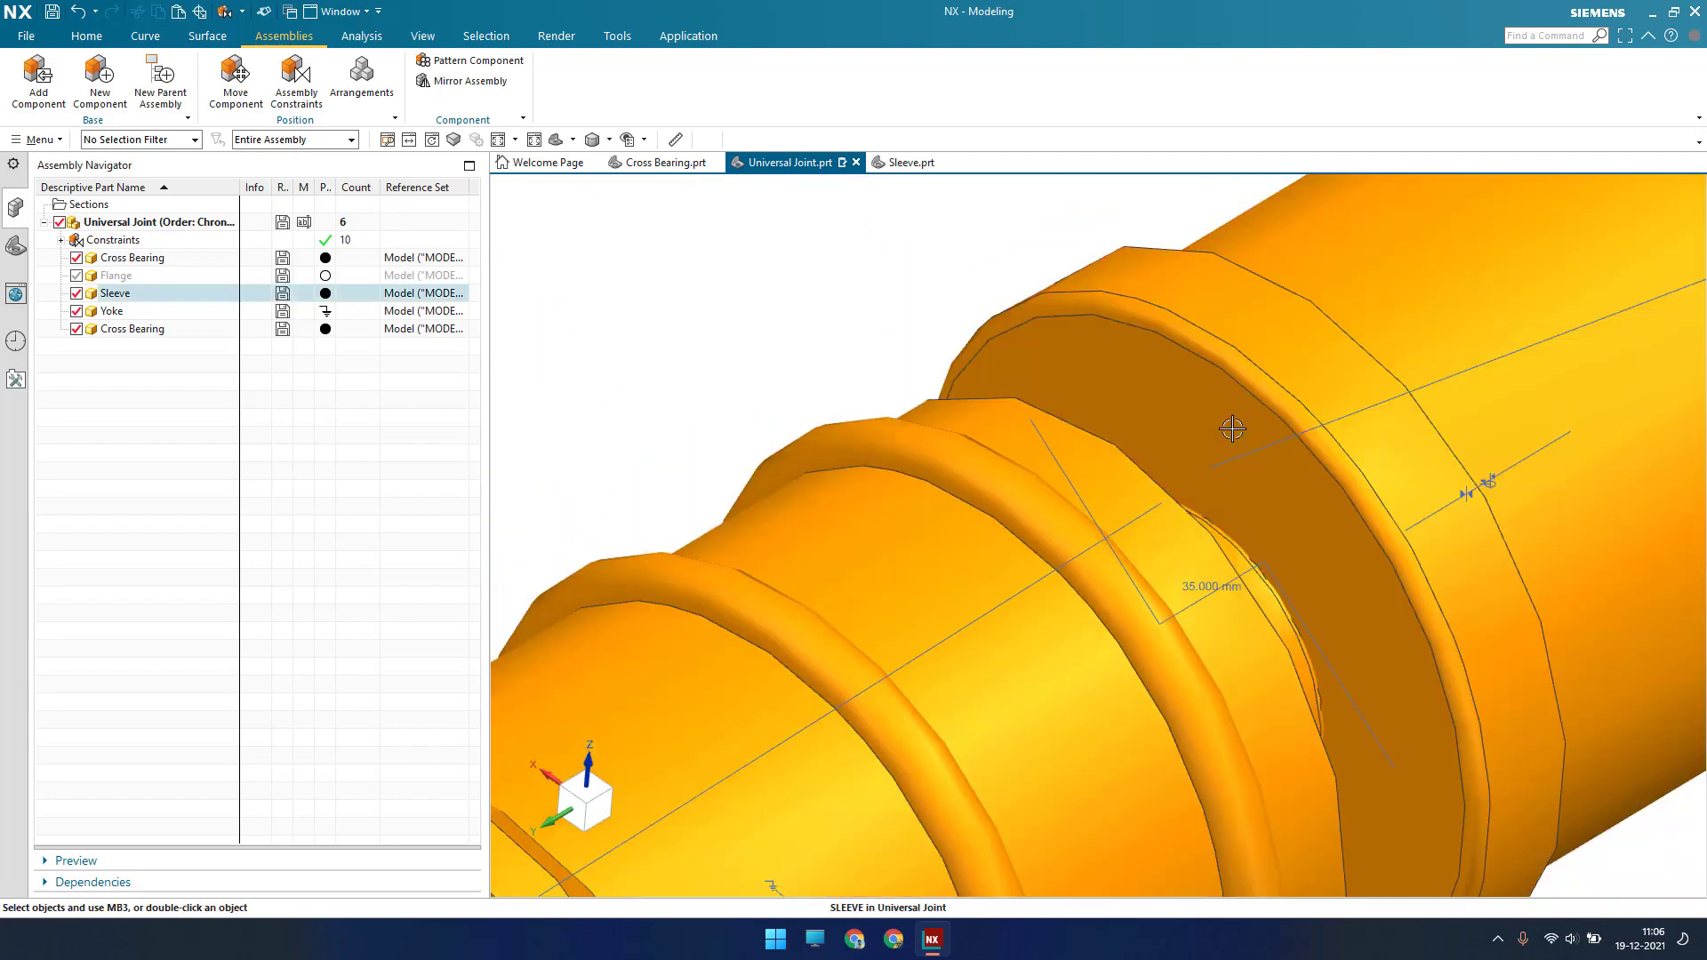
scroll(1230, 431, "down", 6)
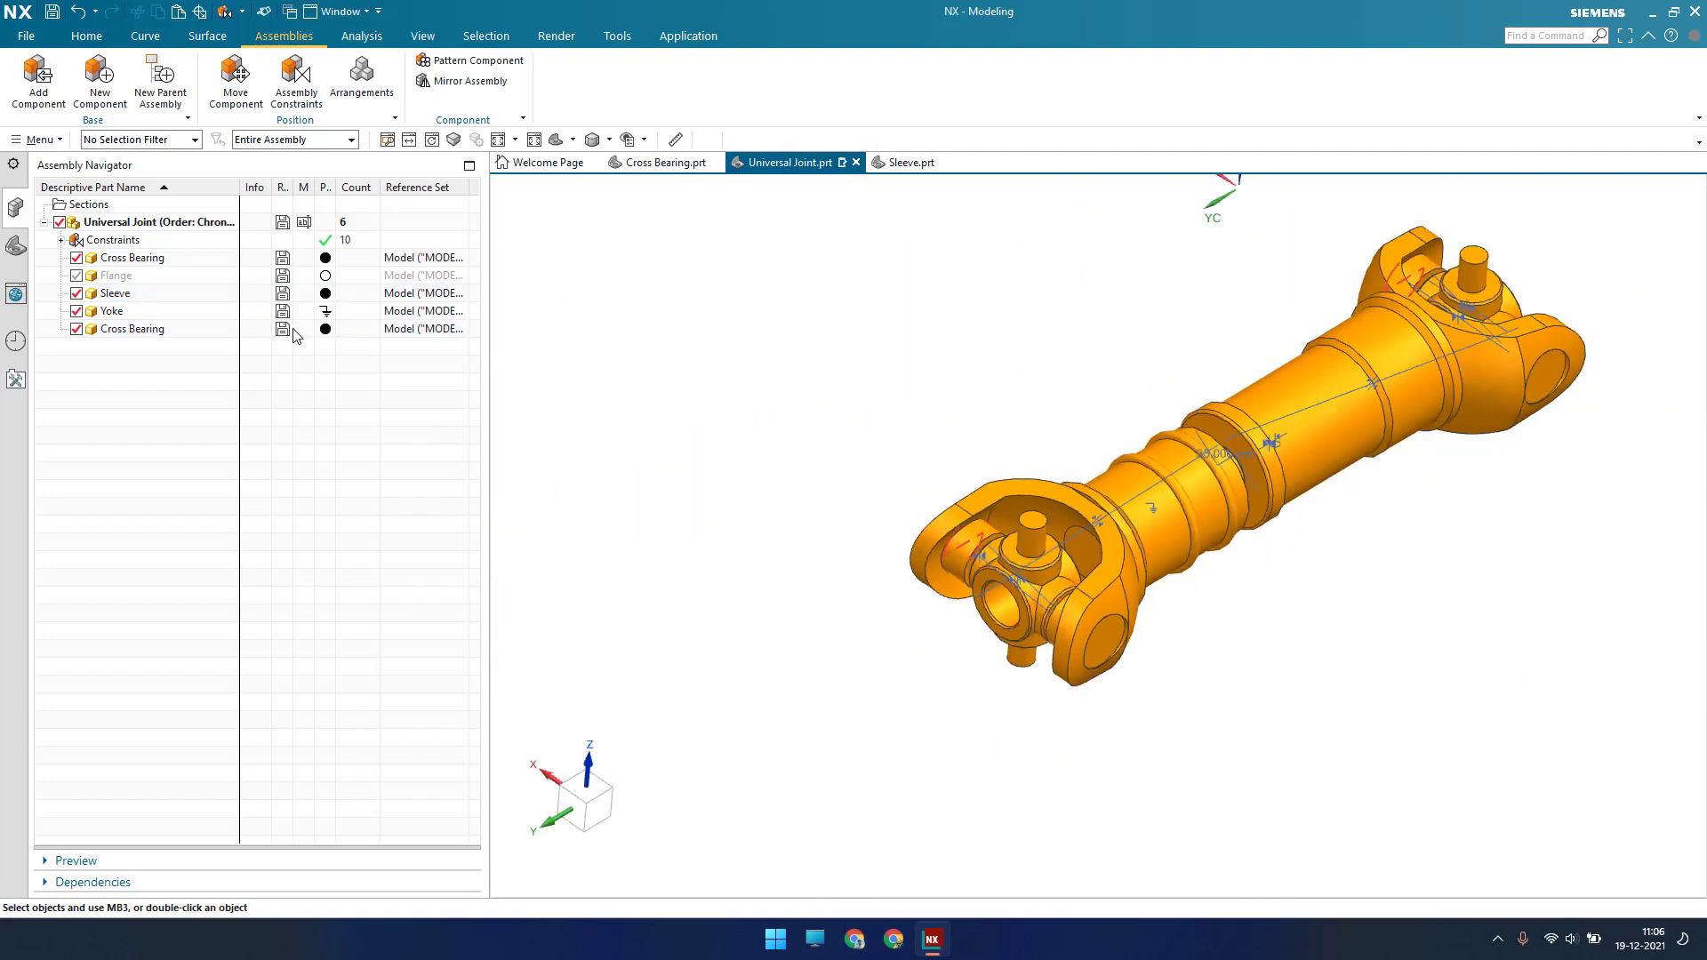
left_click(206, 258)
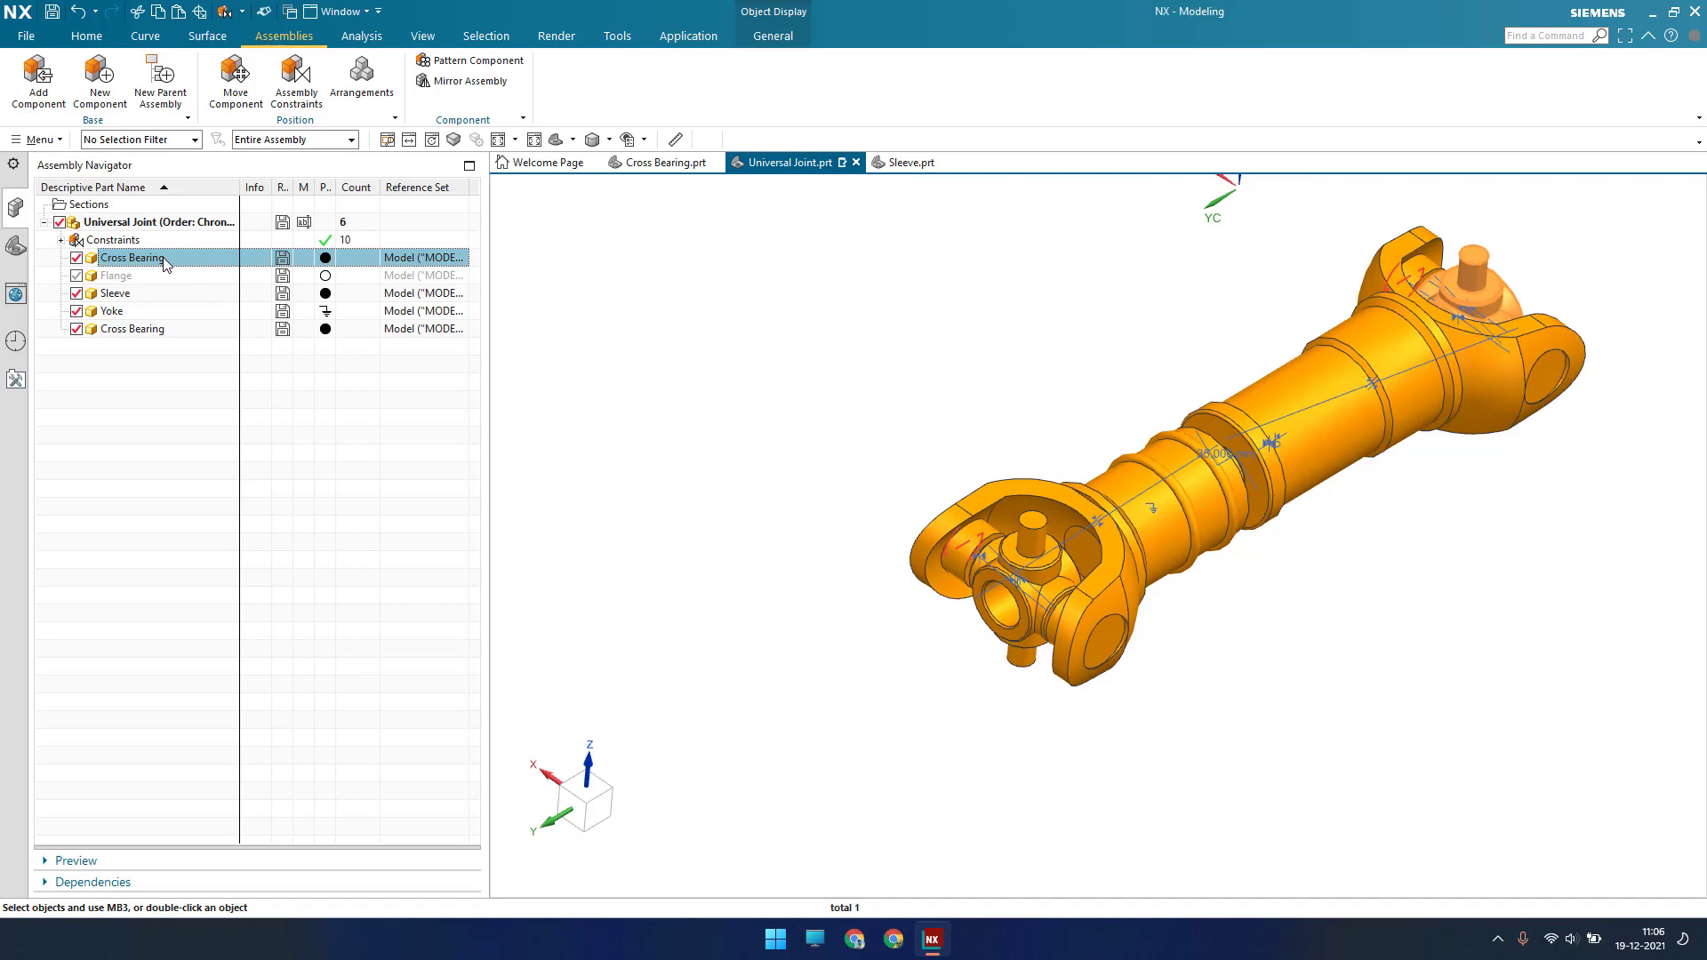
right_click(171, 257)
left_click(184, 267)
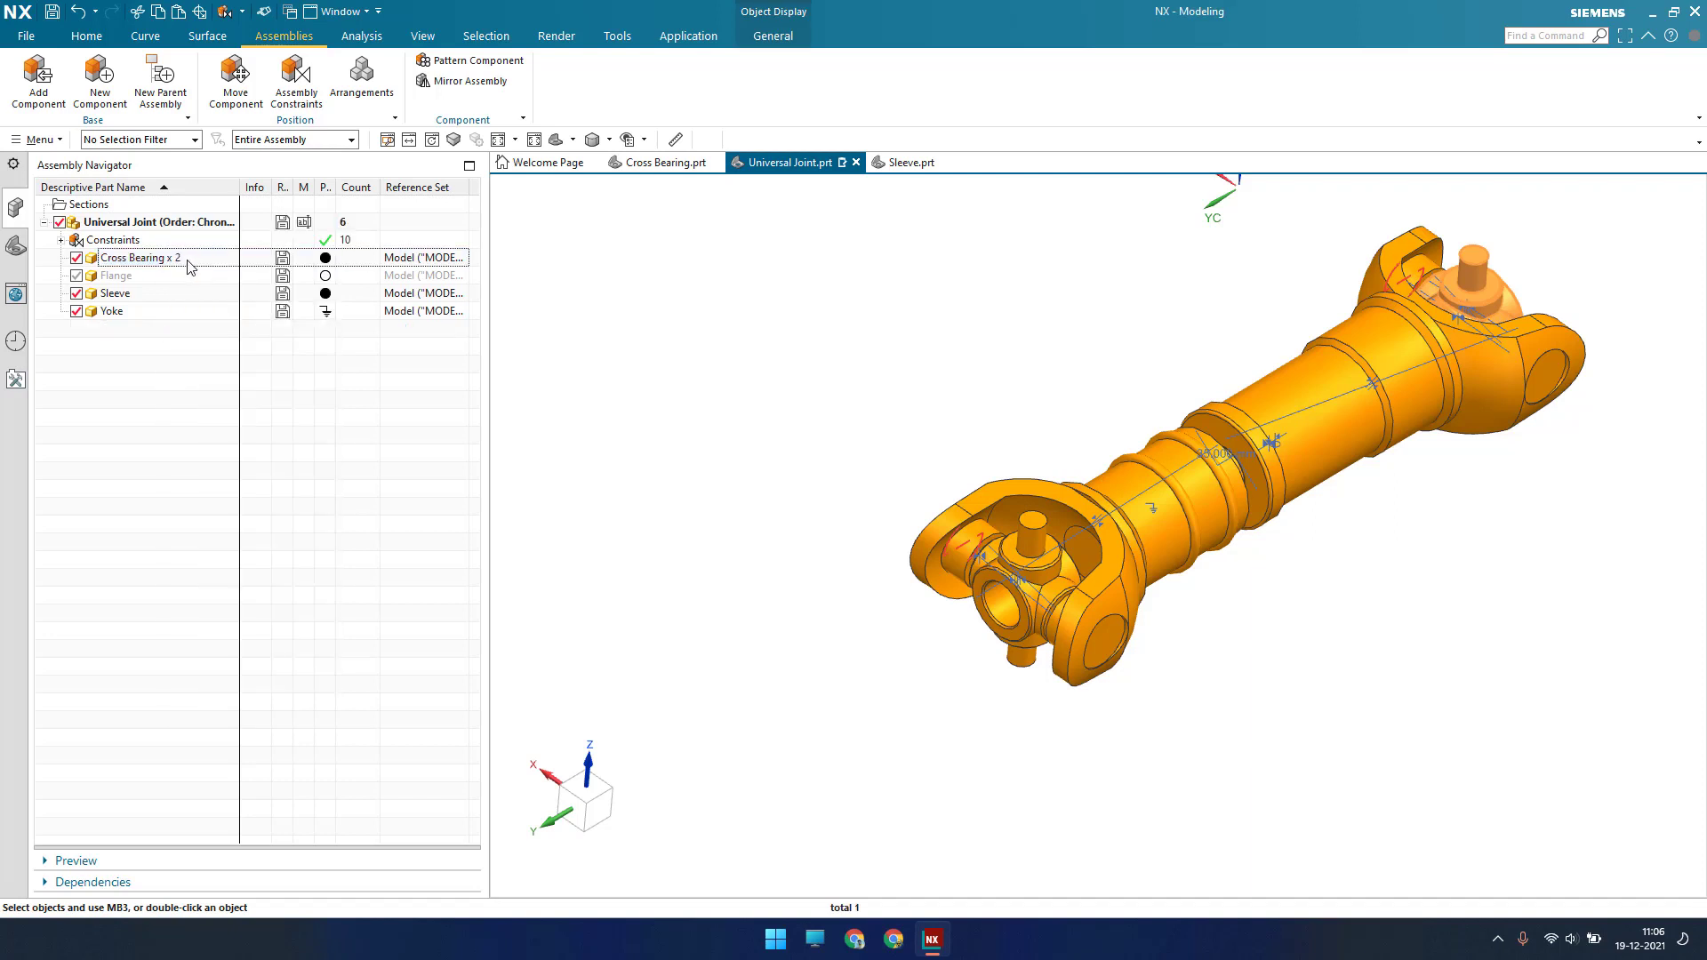
left_click(163, 343)
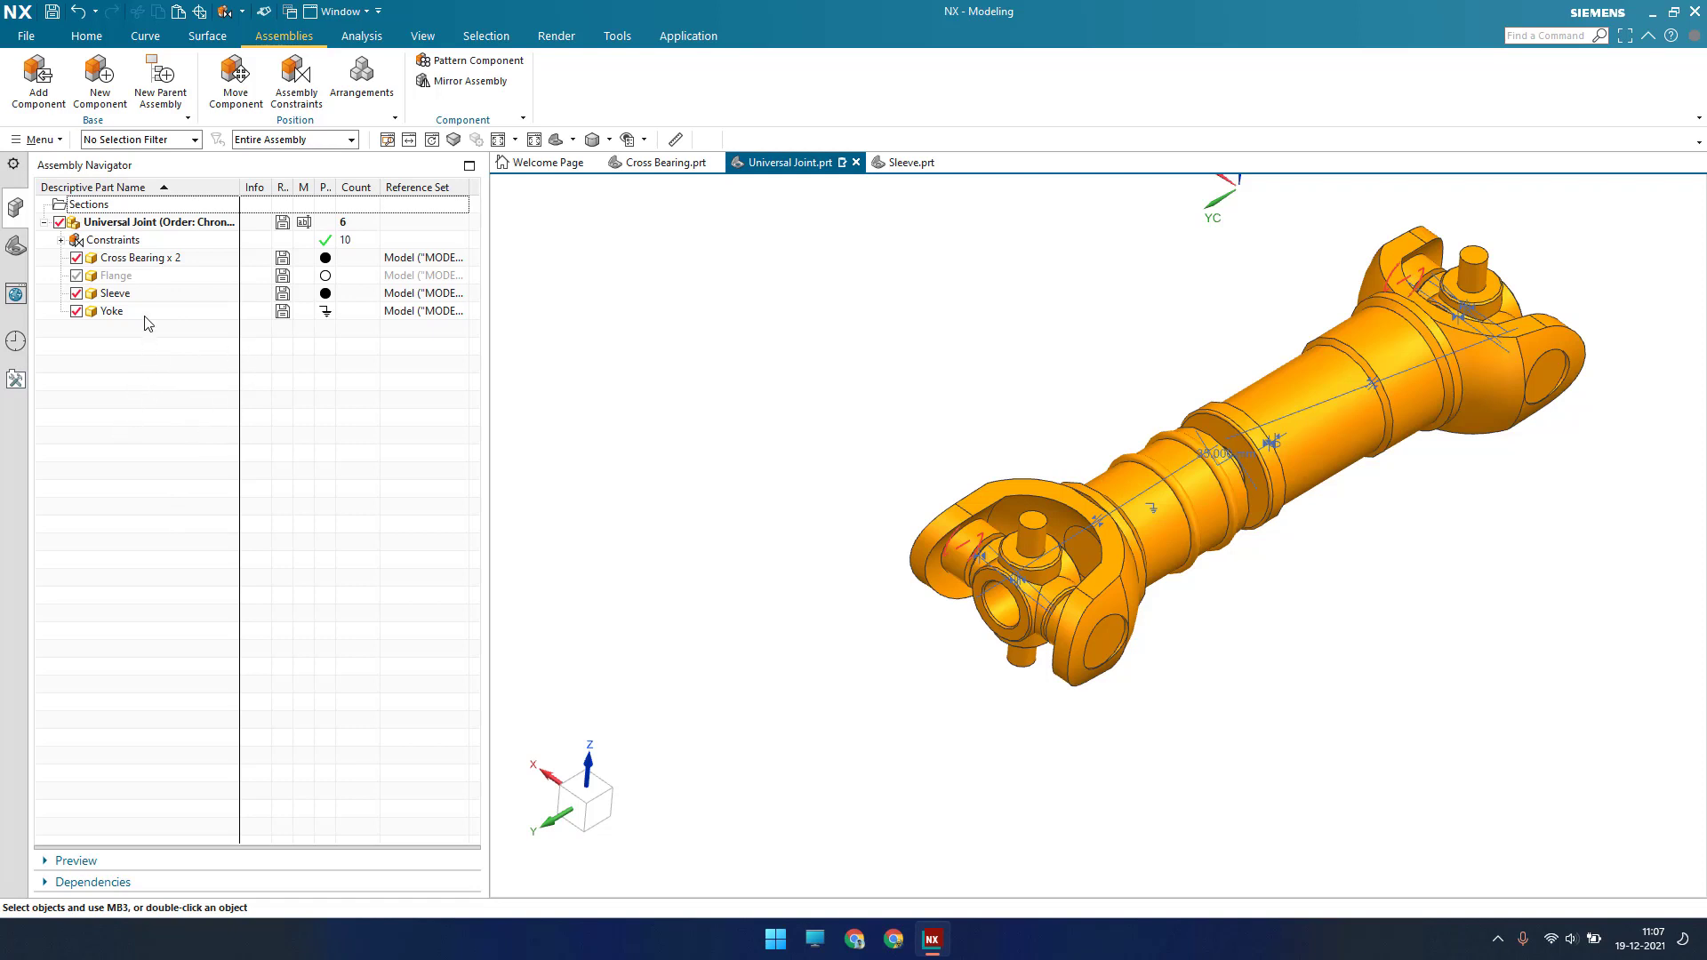
Show the hidden Flange component and examine its position relative to the assembled joint
left_click(139, 279)
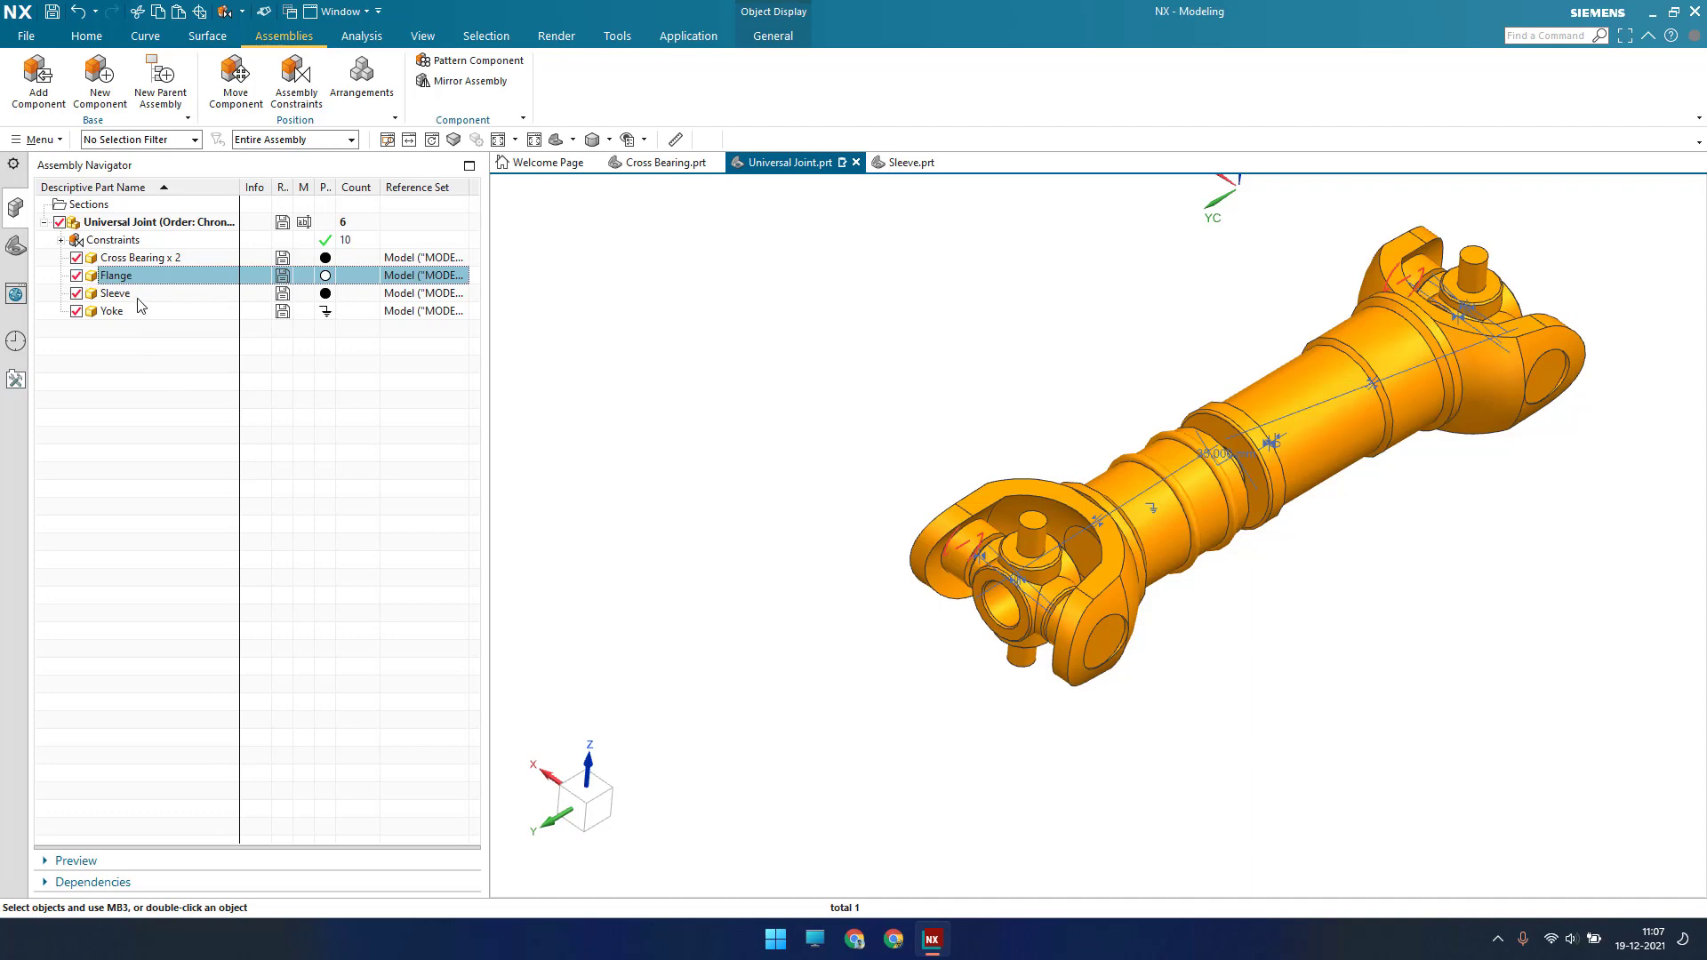
scroll(920, 396, "up", 3)
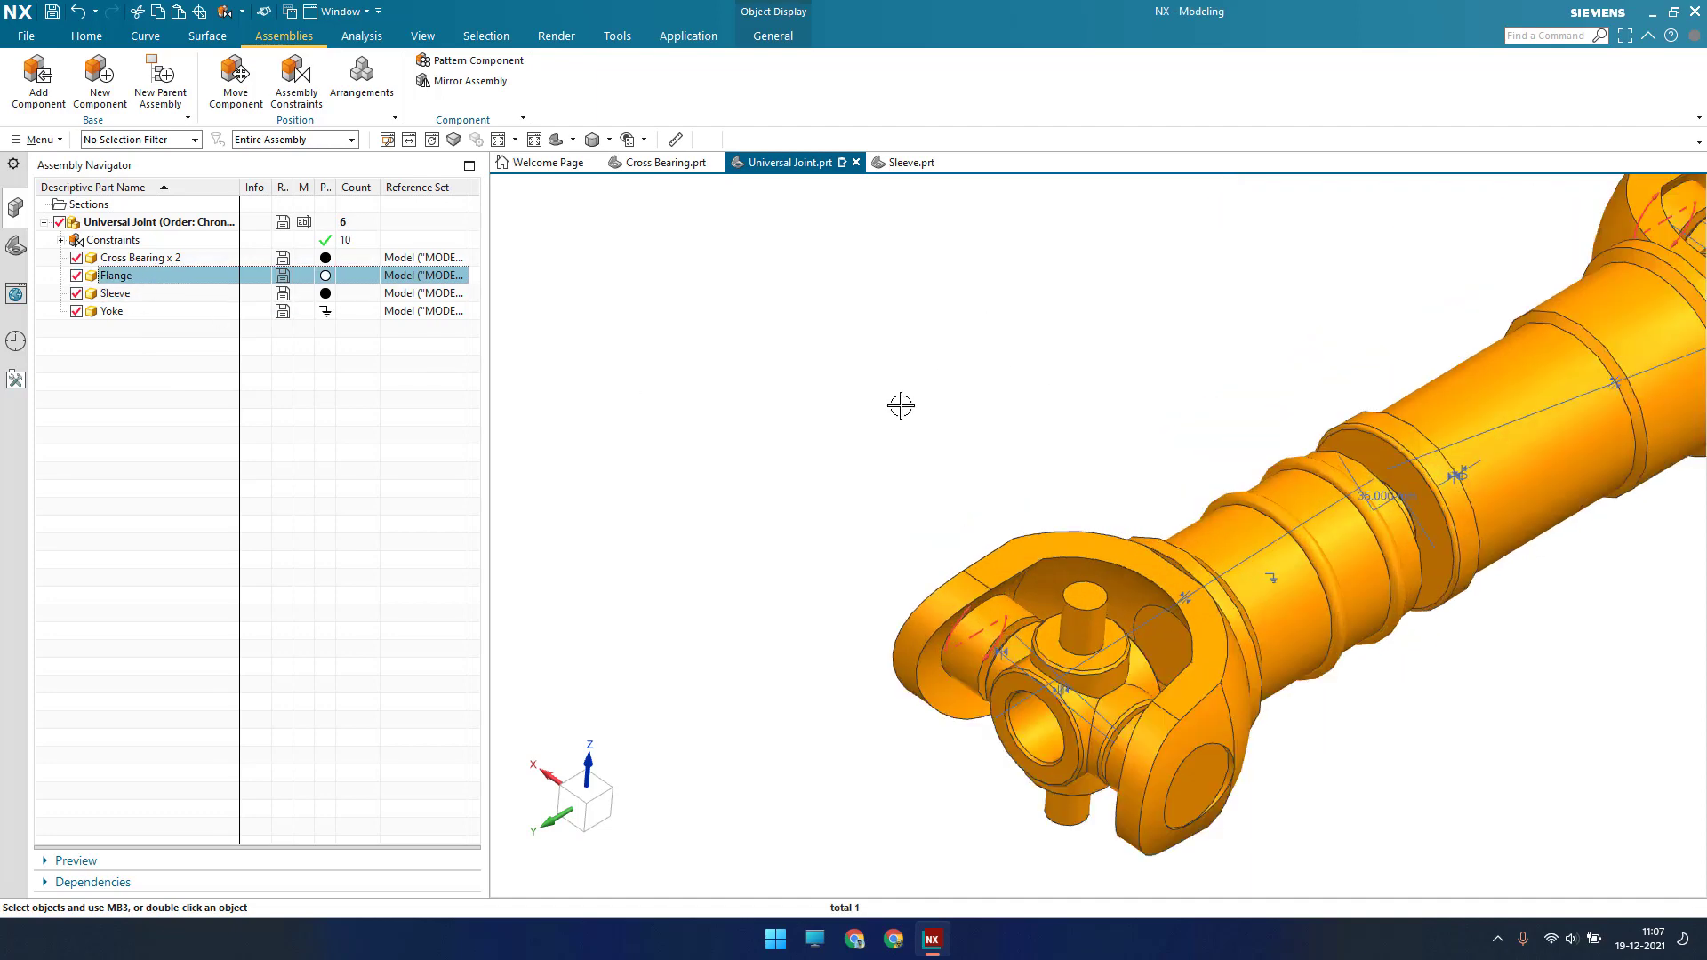
scroll(828, 453, "down", 5)
scroll(827, 302, "up", 5)
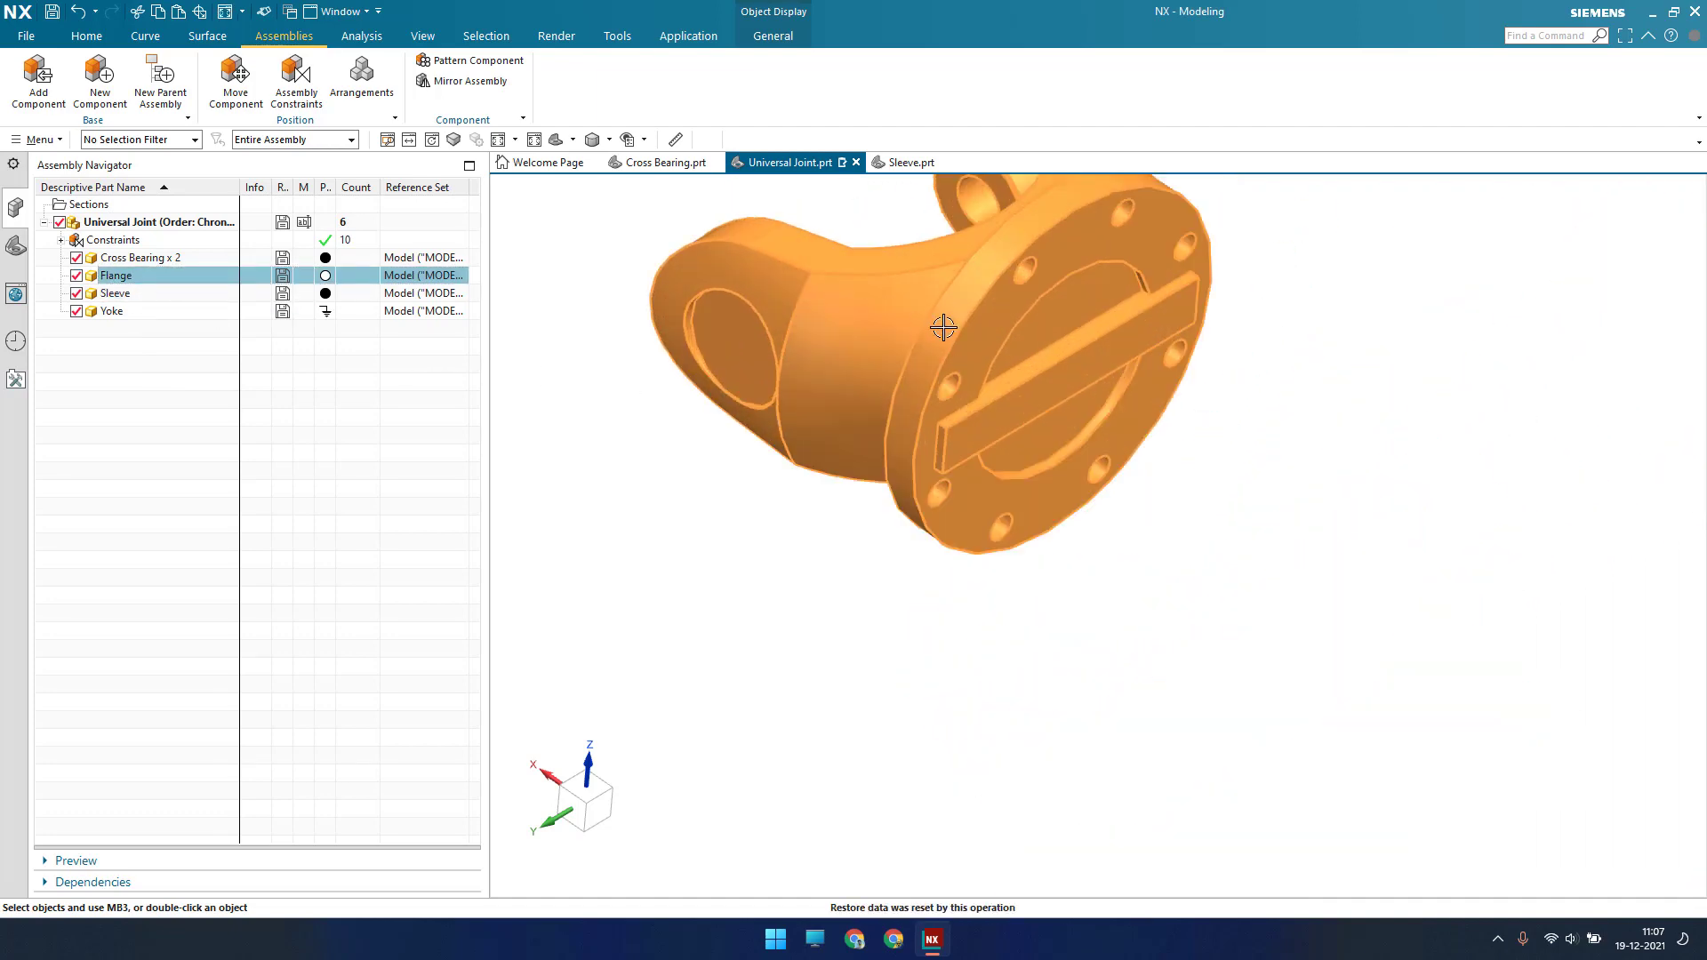
scroll(943, 328, "down", 5)
scroll(1024, 690, "up", 5)
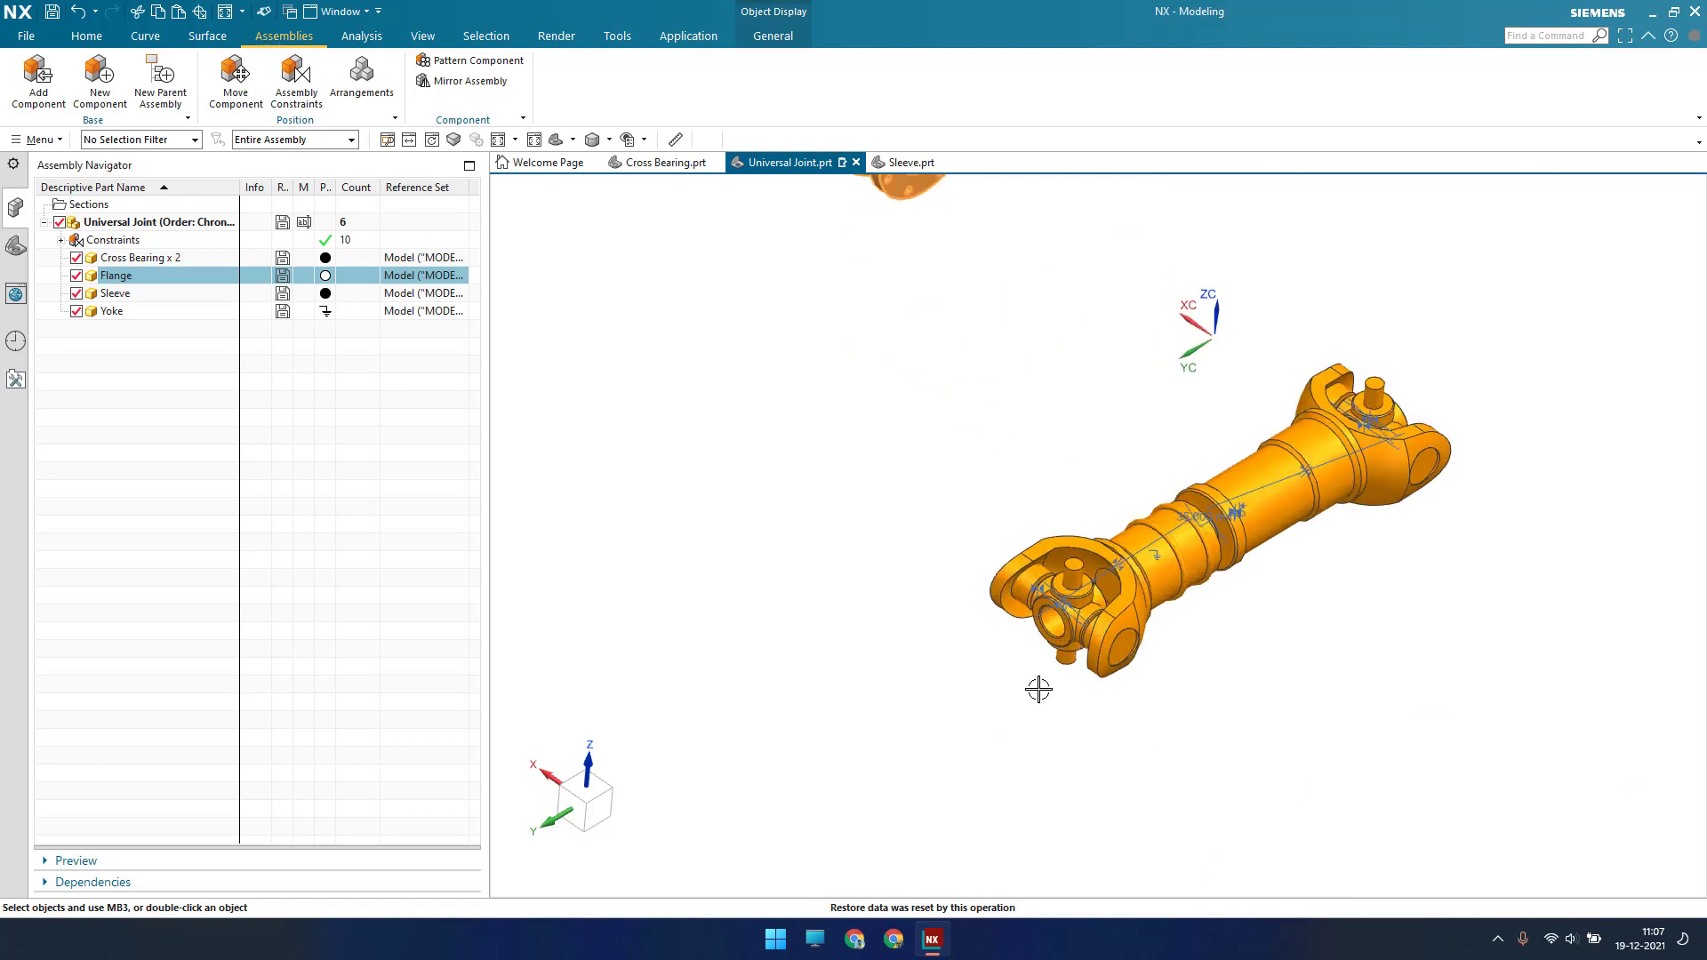
Move the Flange dynamically so its origin snaps to the arc center of the Cross Bearing's front ring edge in the Yoke's fork
scroll(874, 579, "down", 4)
scroll(874, 579, "down", 2)
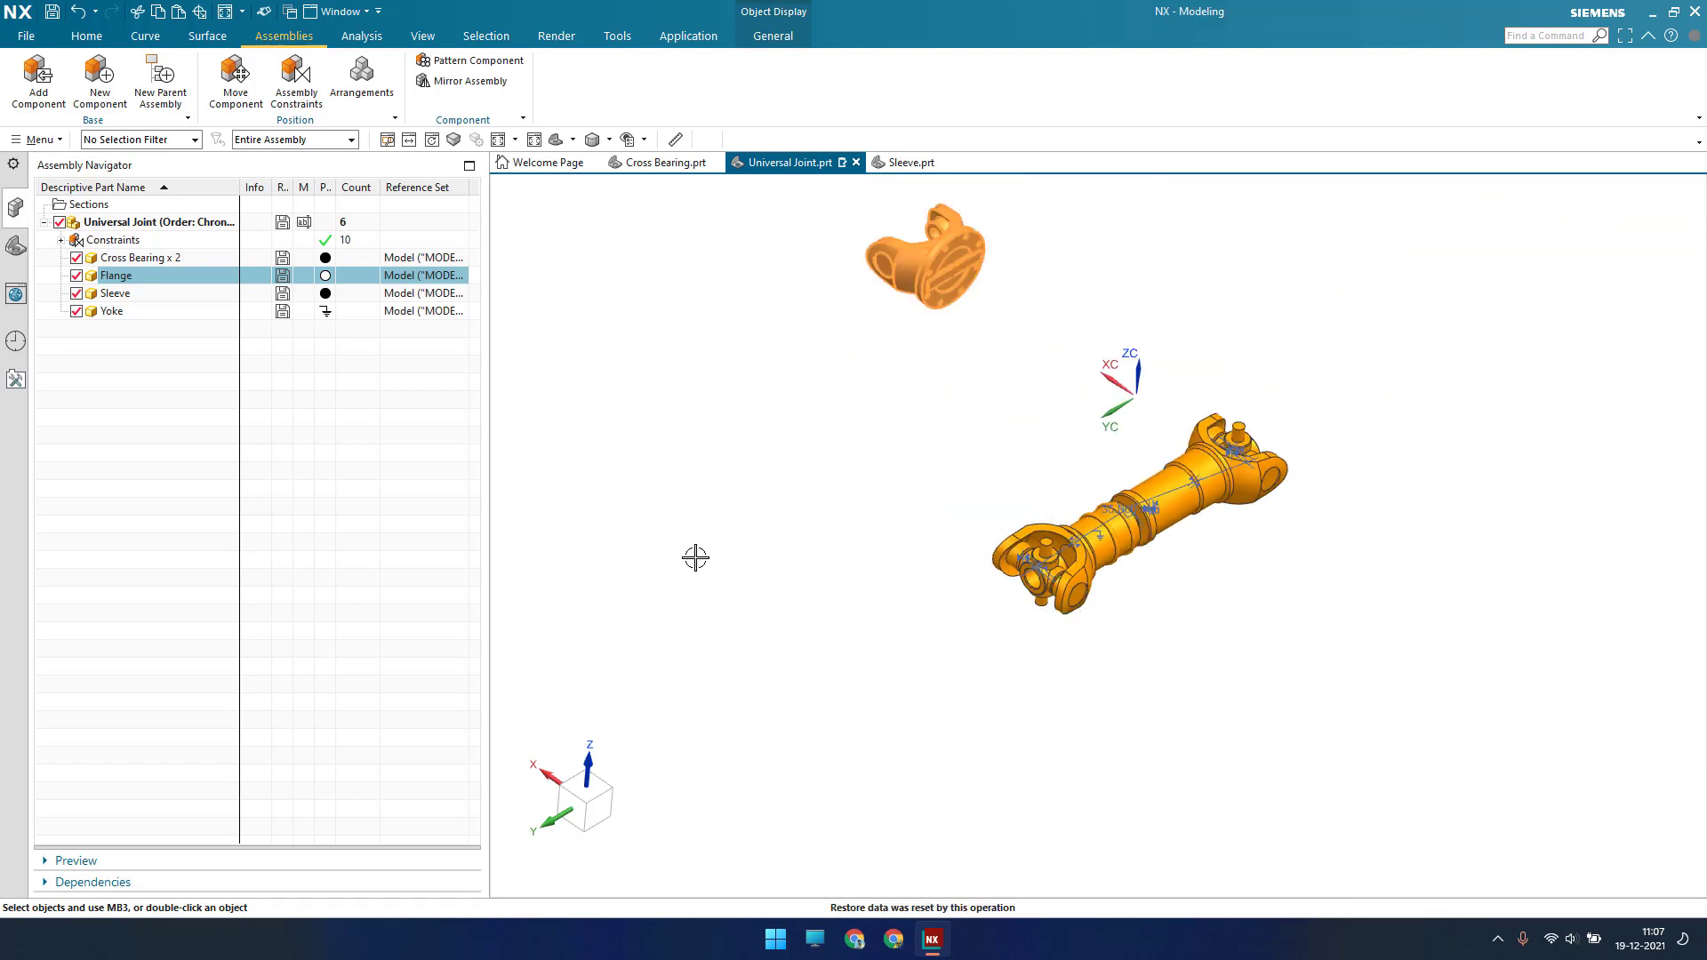
left_click(235, 76)
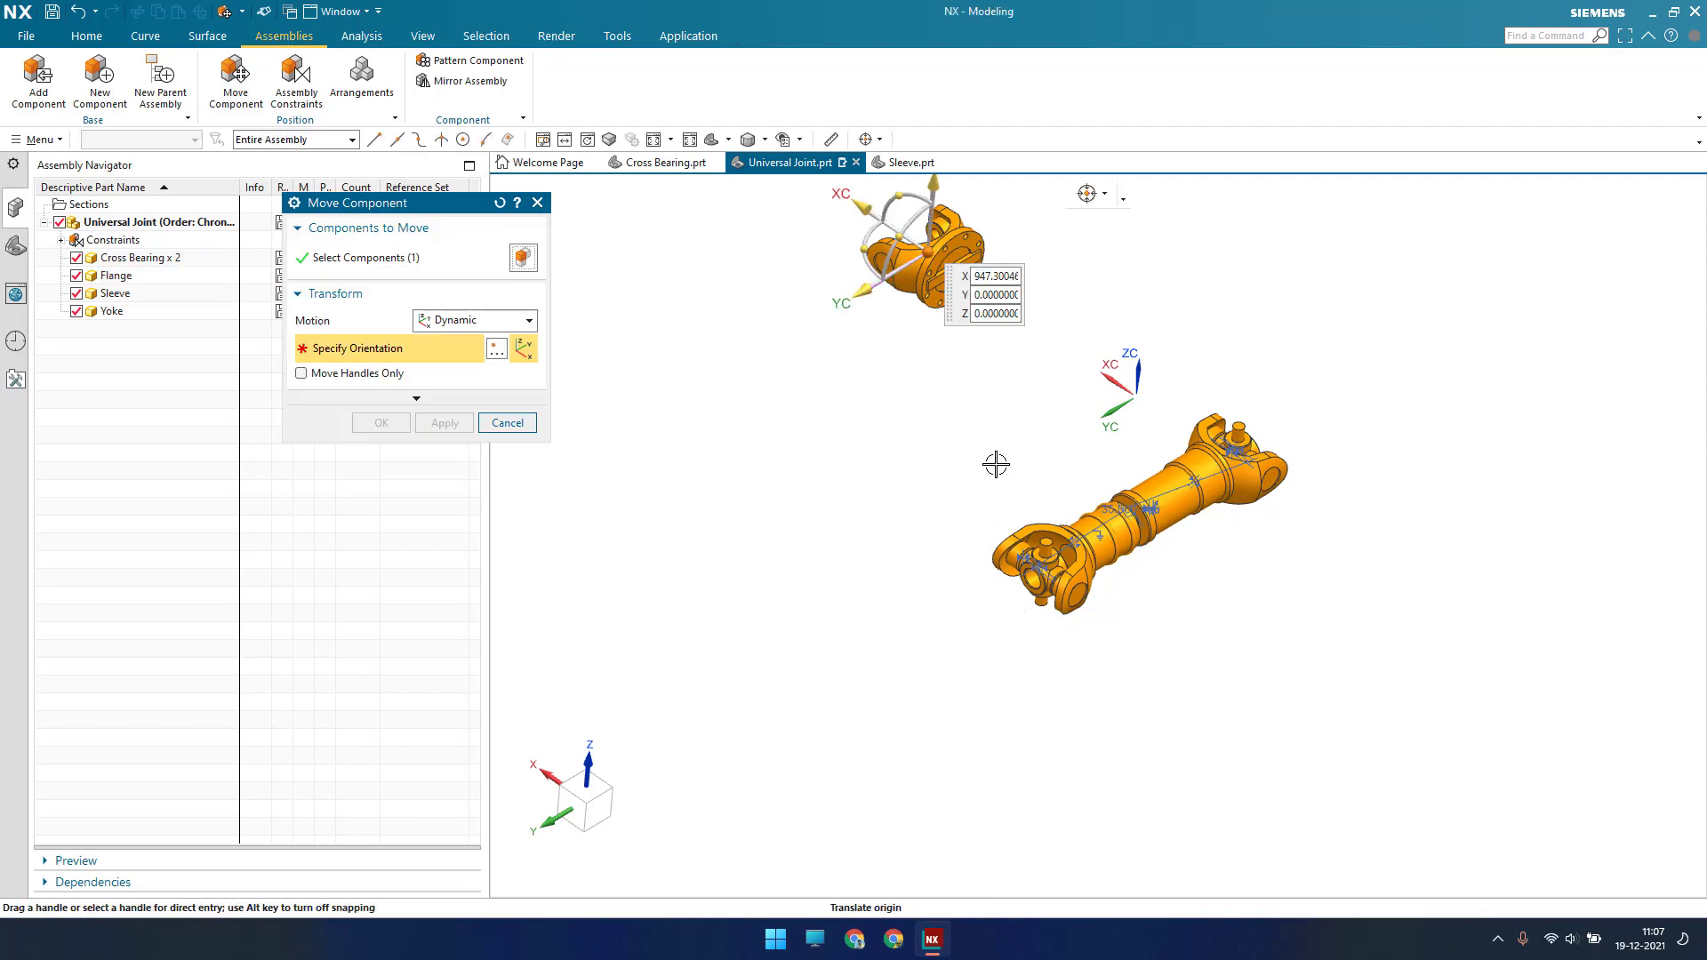
scroll(1028, 527, "up", 5)
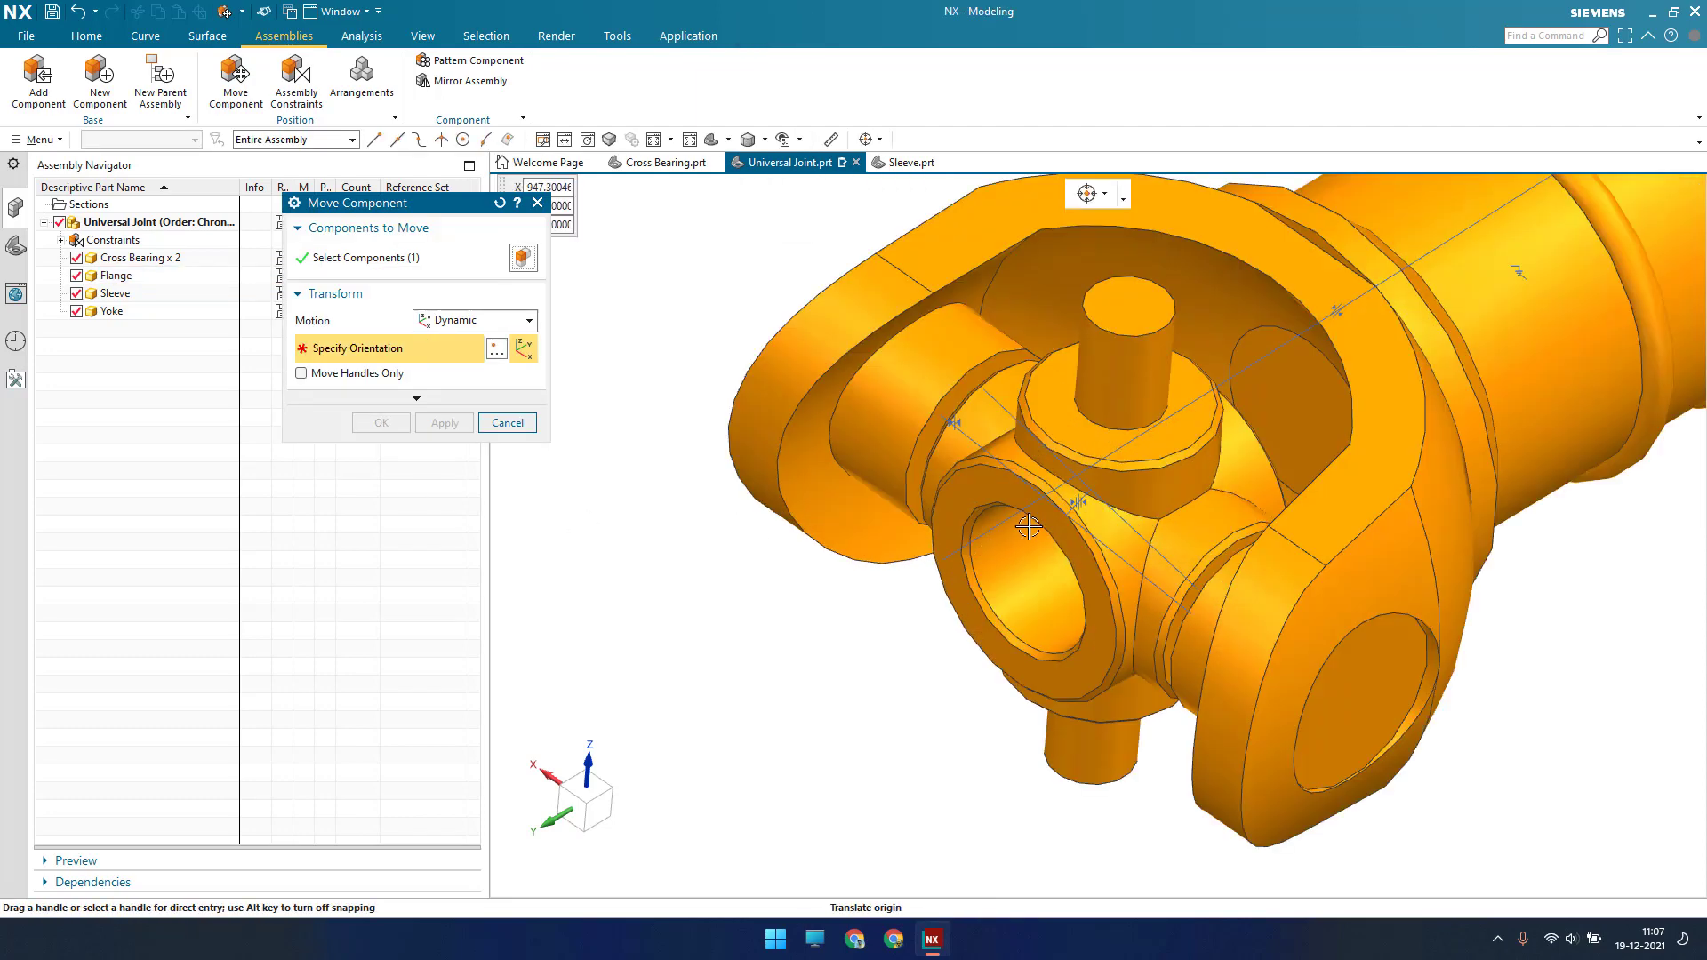
left_click(1102, 196)
left_click(1144, 280)
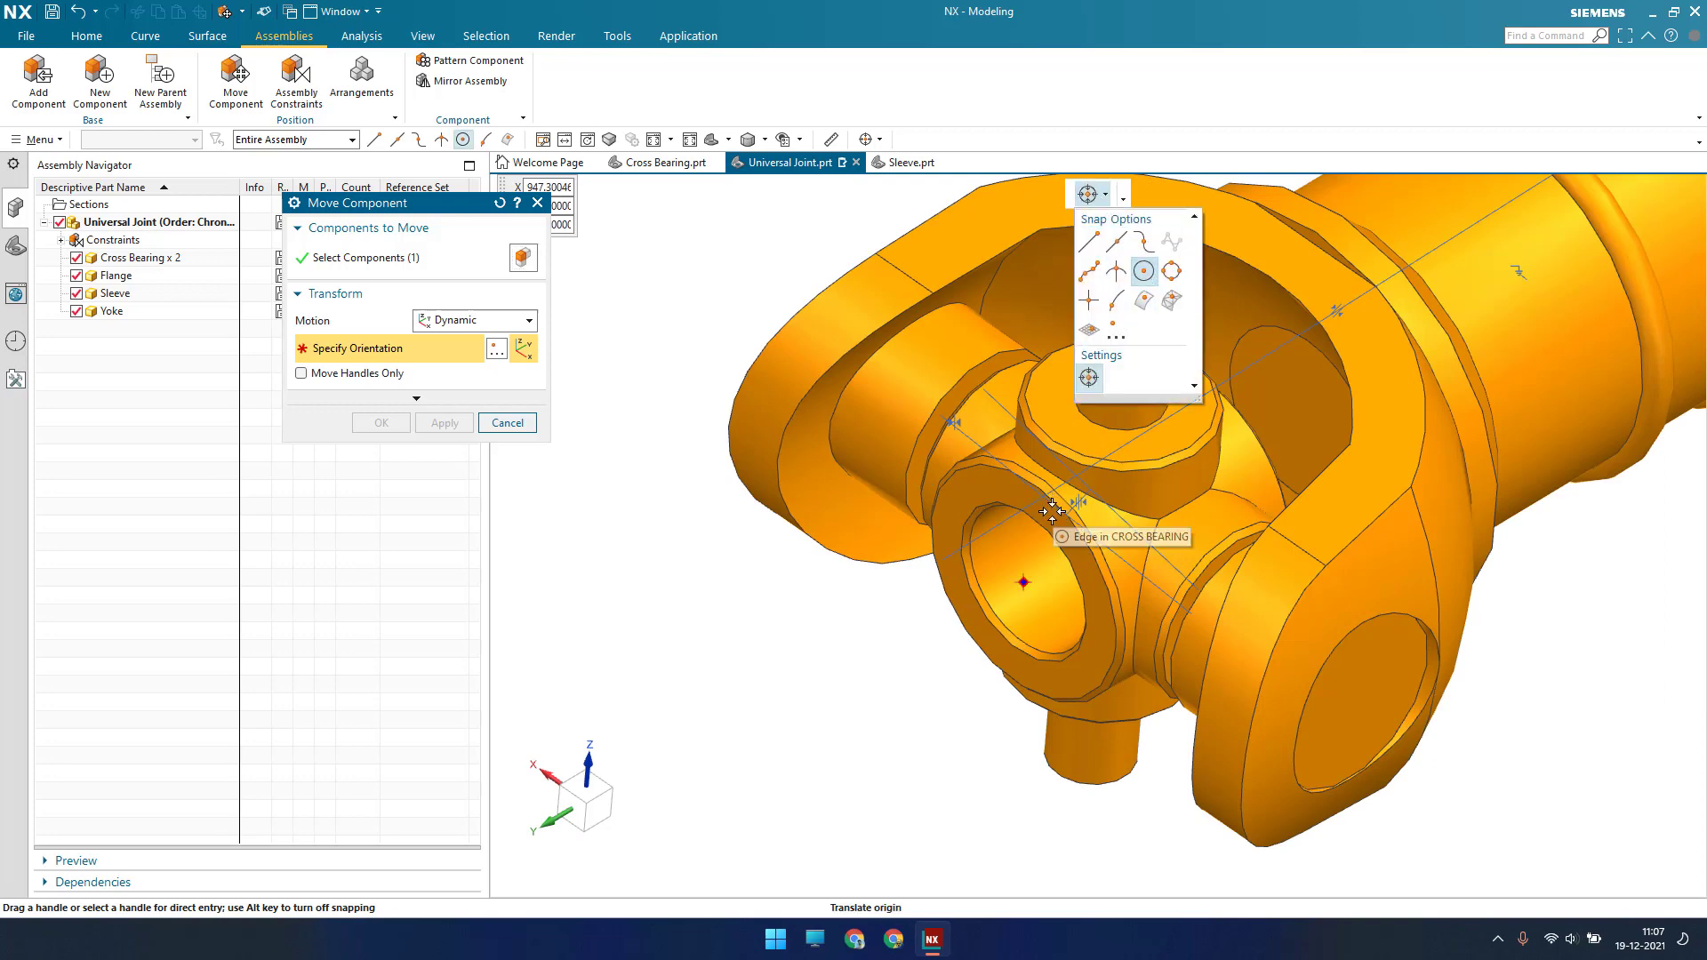
left_click(1042, 526)
scroll(1085, 432, "up", 2)
scroll(1081, 448, "down", 2)
scroll(1081, 448, "down", 4)
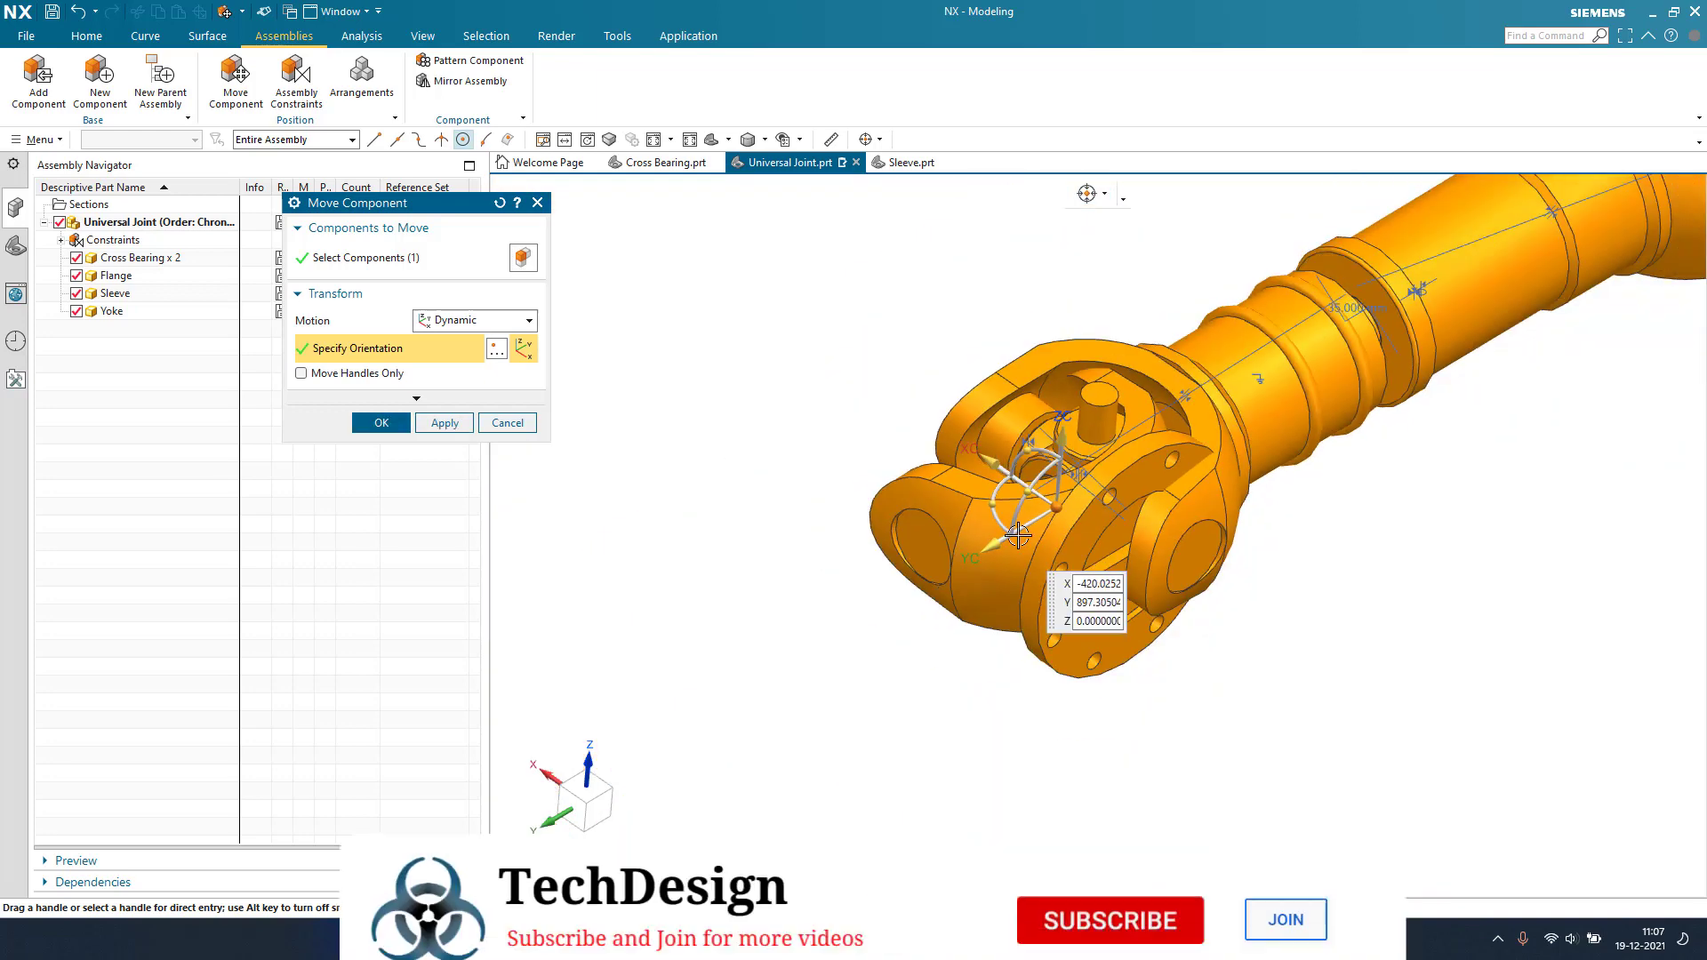
Slide the Flange about 215 mm outward along YC and rotate it about the YC axis so its fork clears the Cross Bearing
left_click_drag(989, 547, 875, 679)
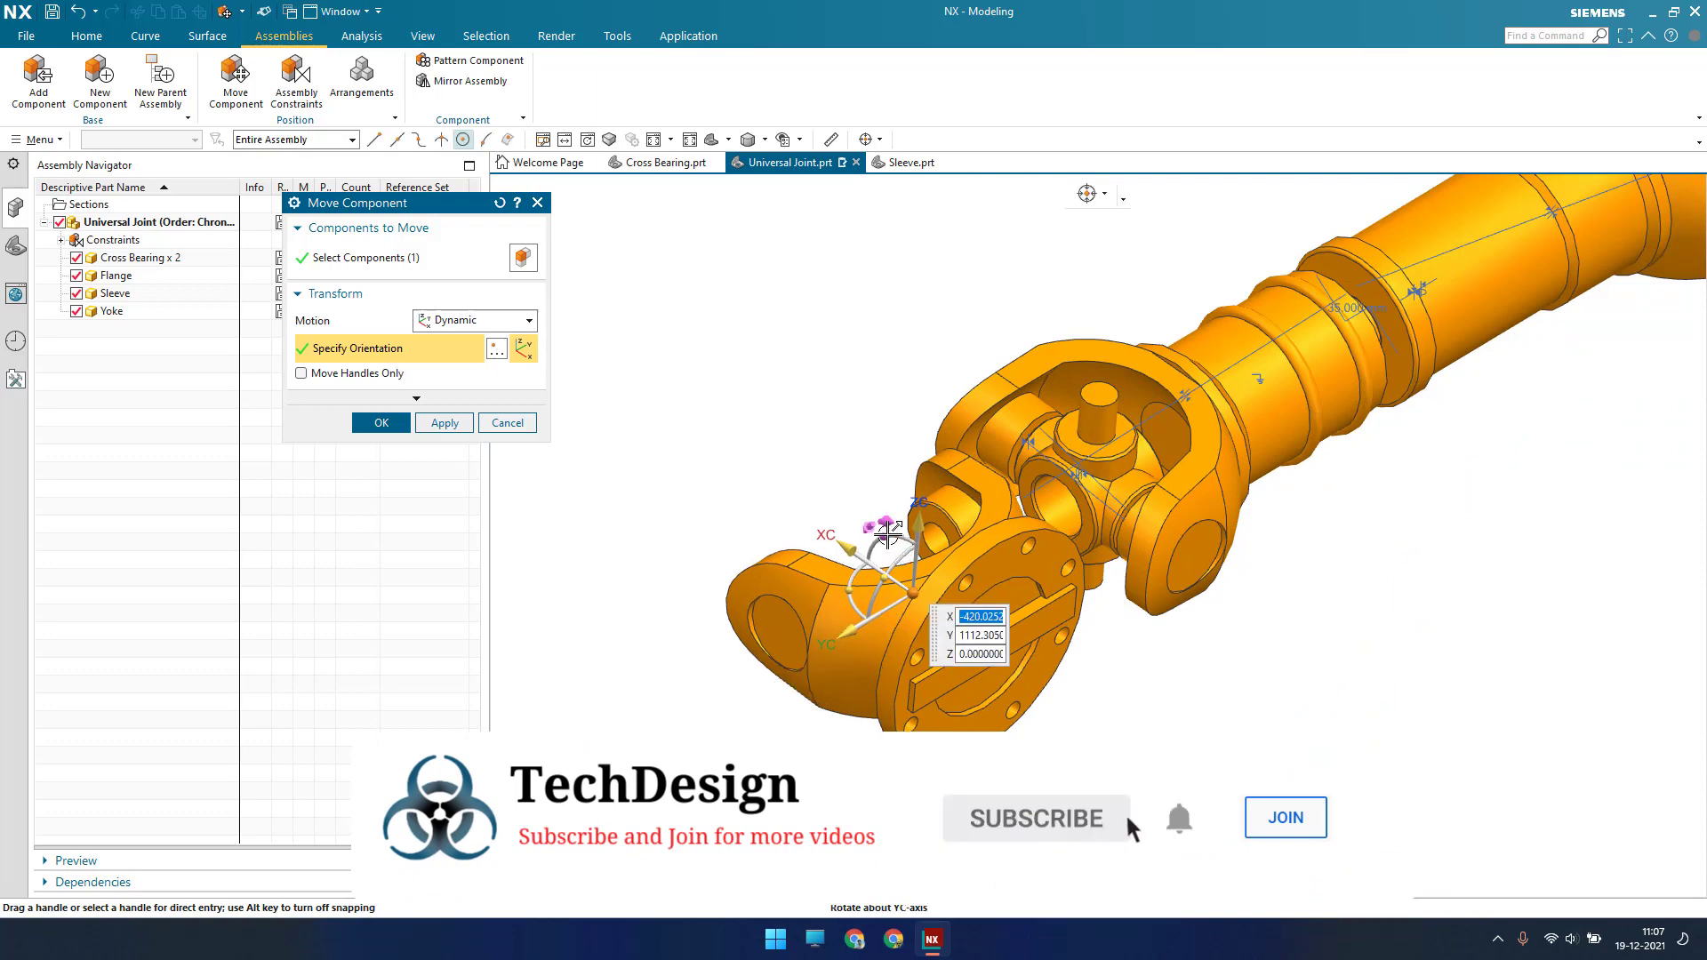
left_click_drag(904, 551, 945, 596)
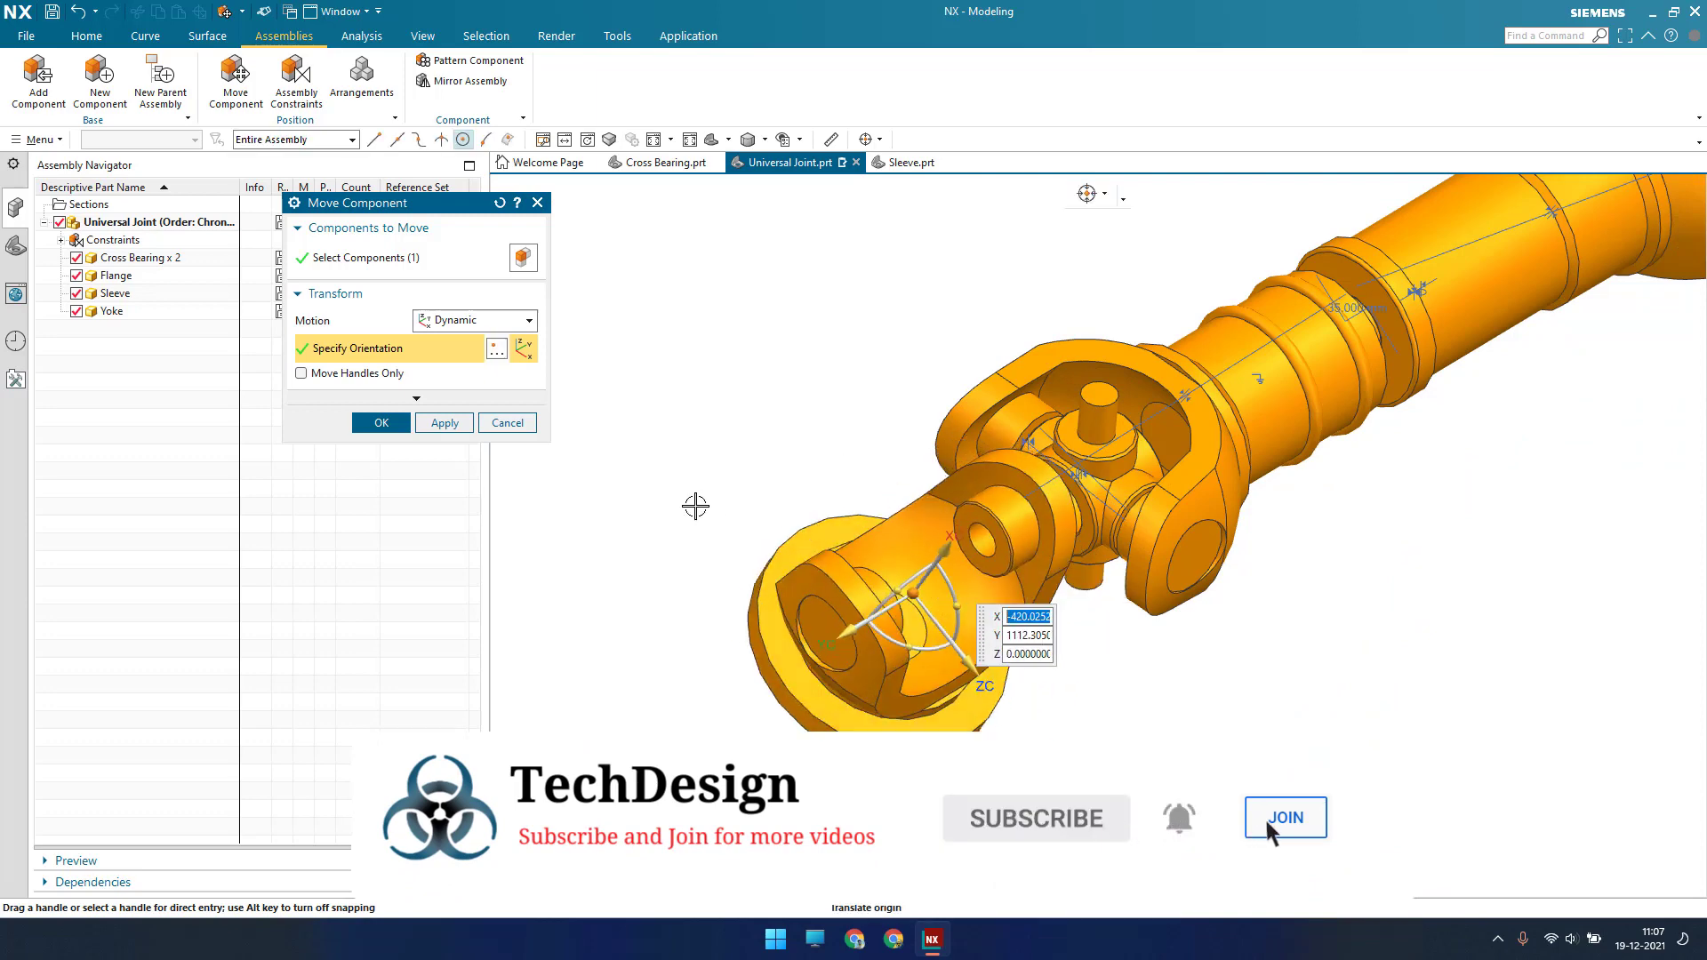
left_click(379, 423)
scroll(1077, 383, "down", 5)
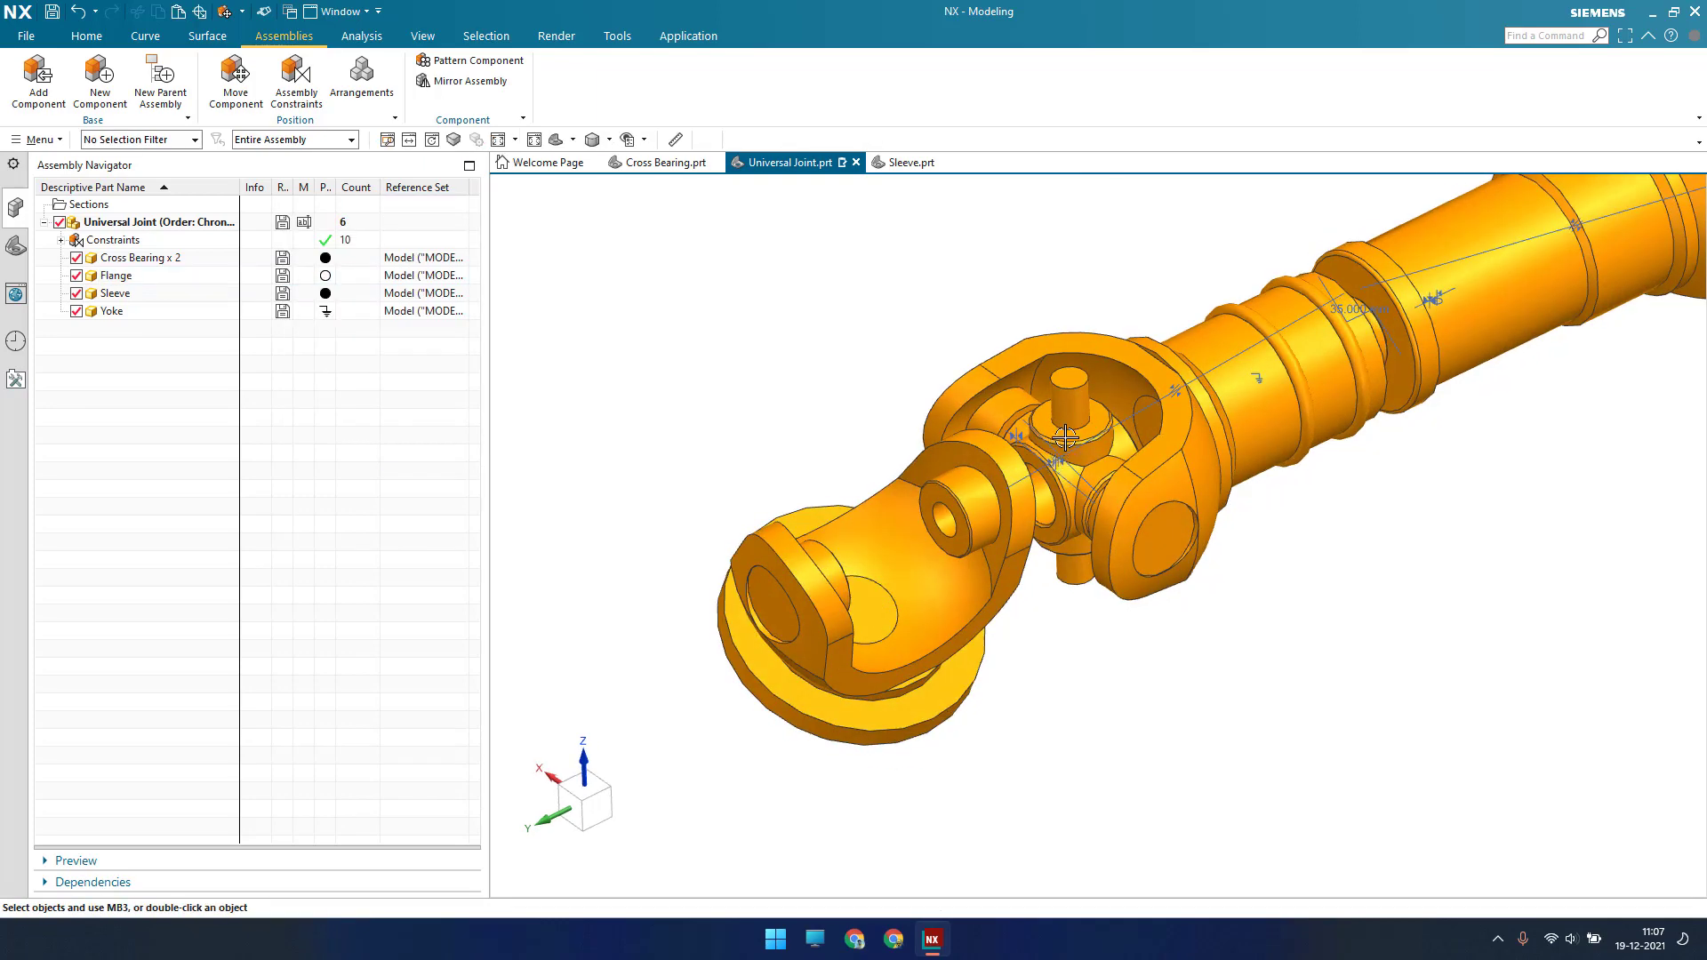
Add a Touch/Align constraint with Infer Center/Axis between the Flange's fork hole and the Cross Bearing's vertical pin centerline
scroll(1077, 384, "up", 5)
scroll(851, 660, "down", 4)
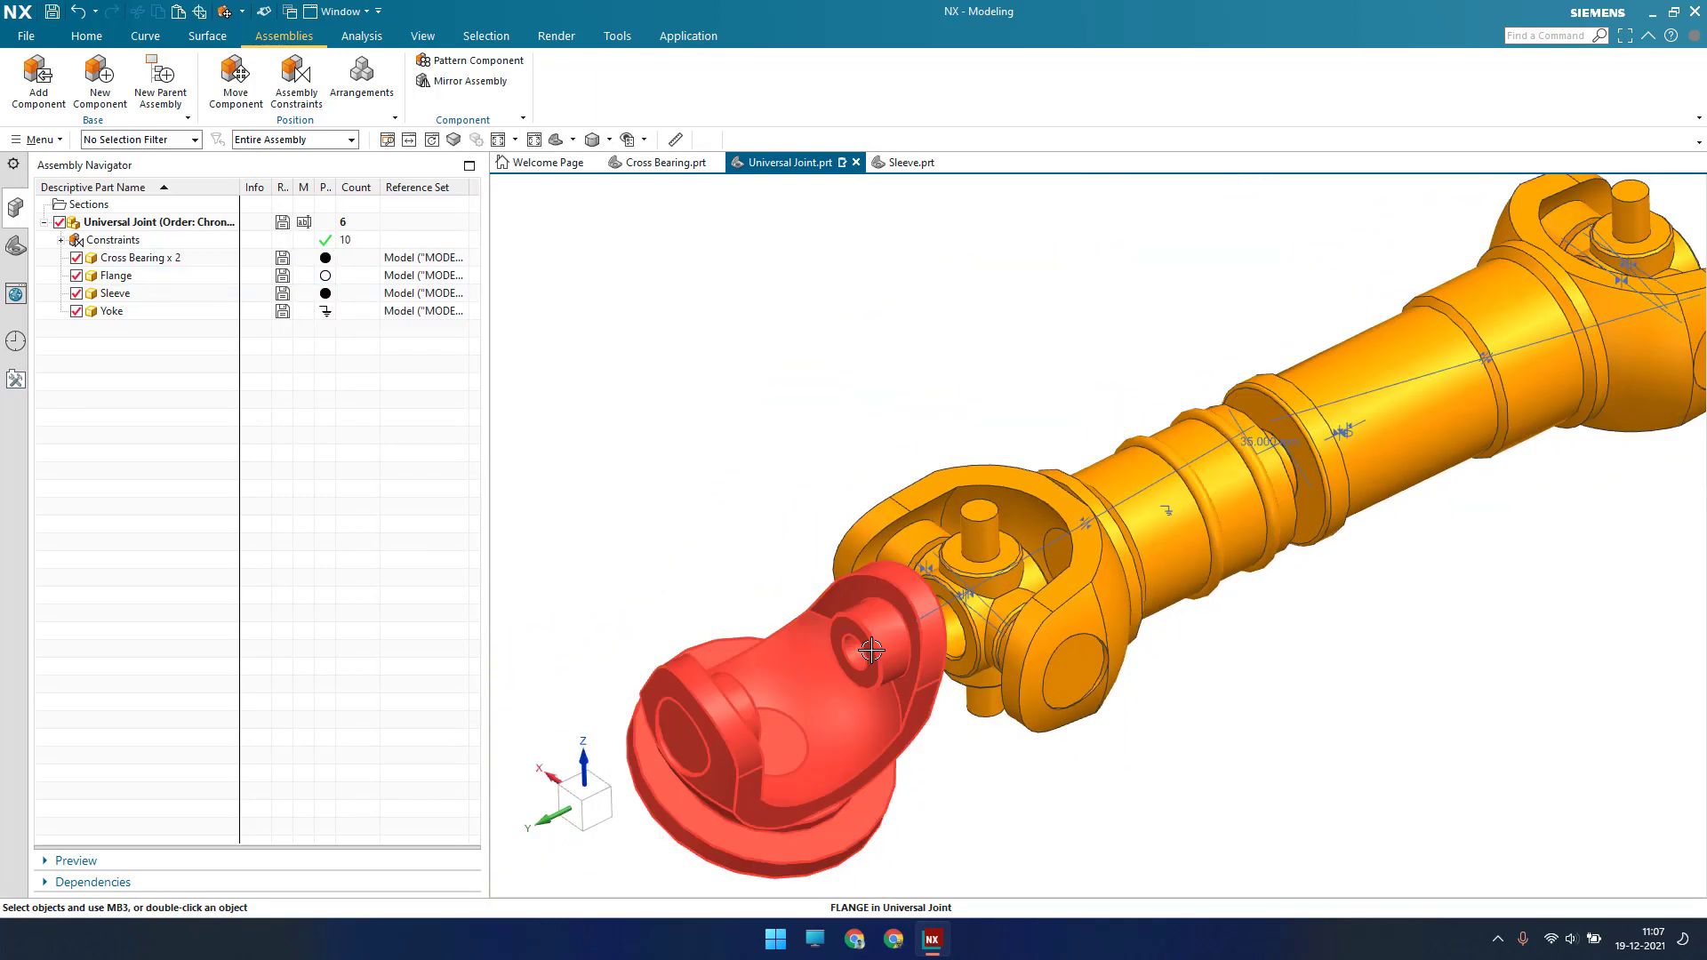
scroll(850, 659, "up", 3)
scroll(851, 660, "up", 3)
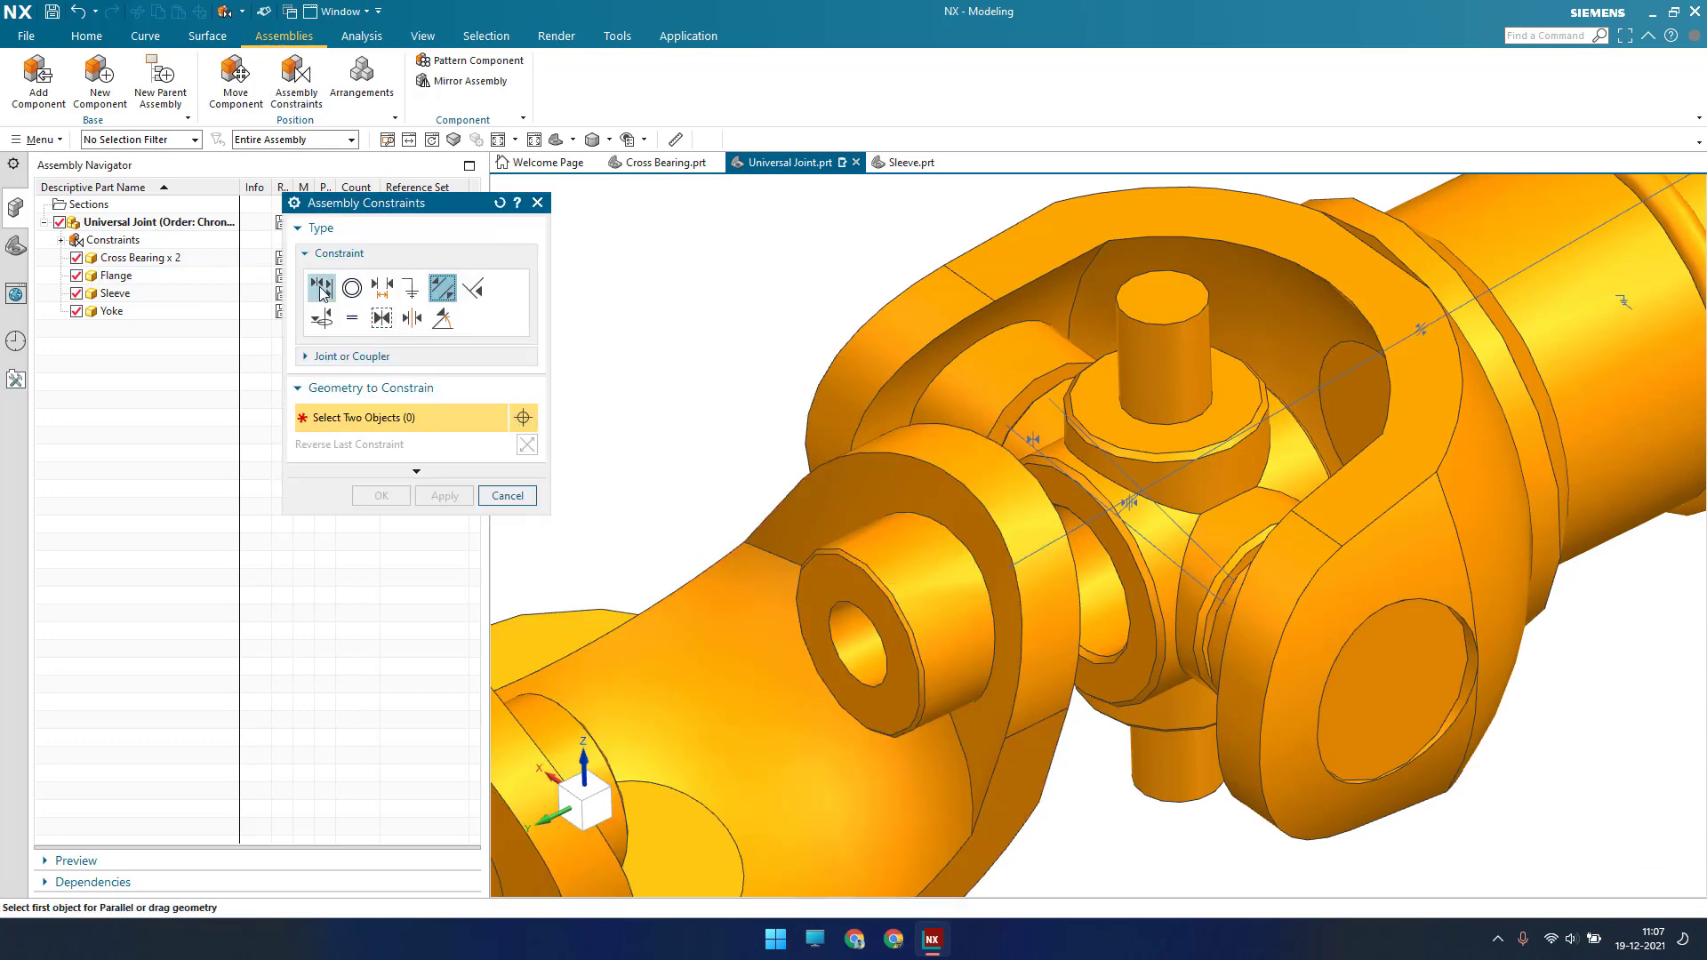
left_click(321, 287)
scroll(582, 782, "down", 5)
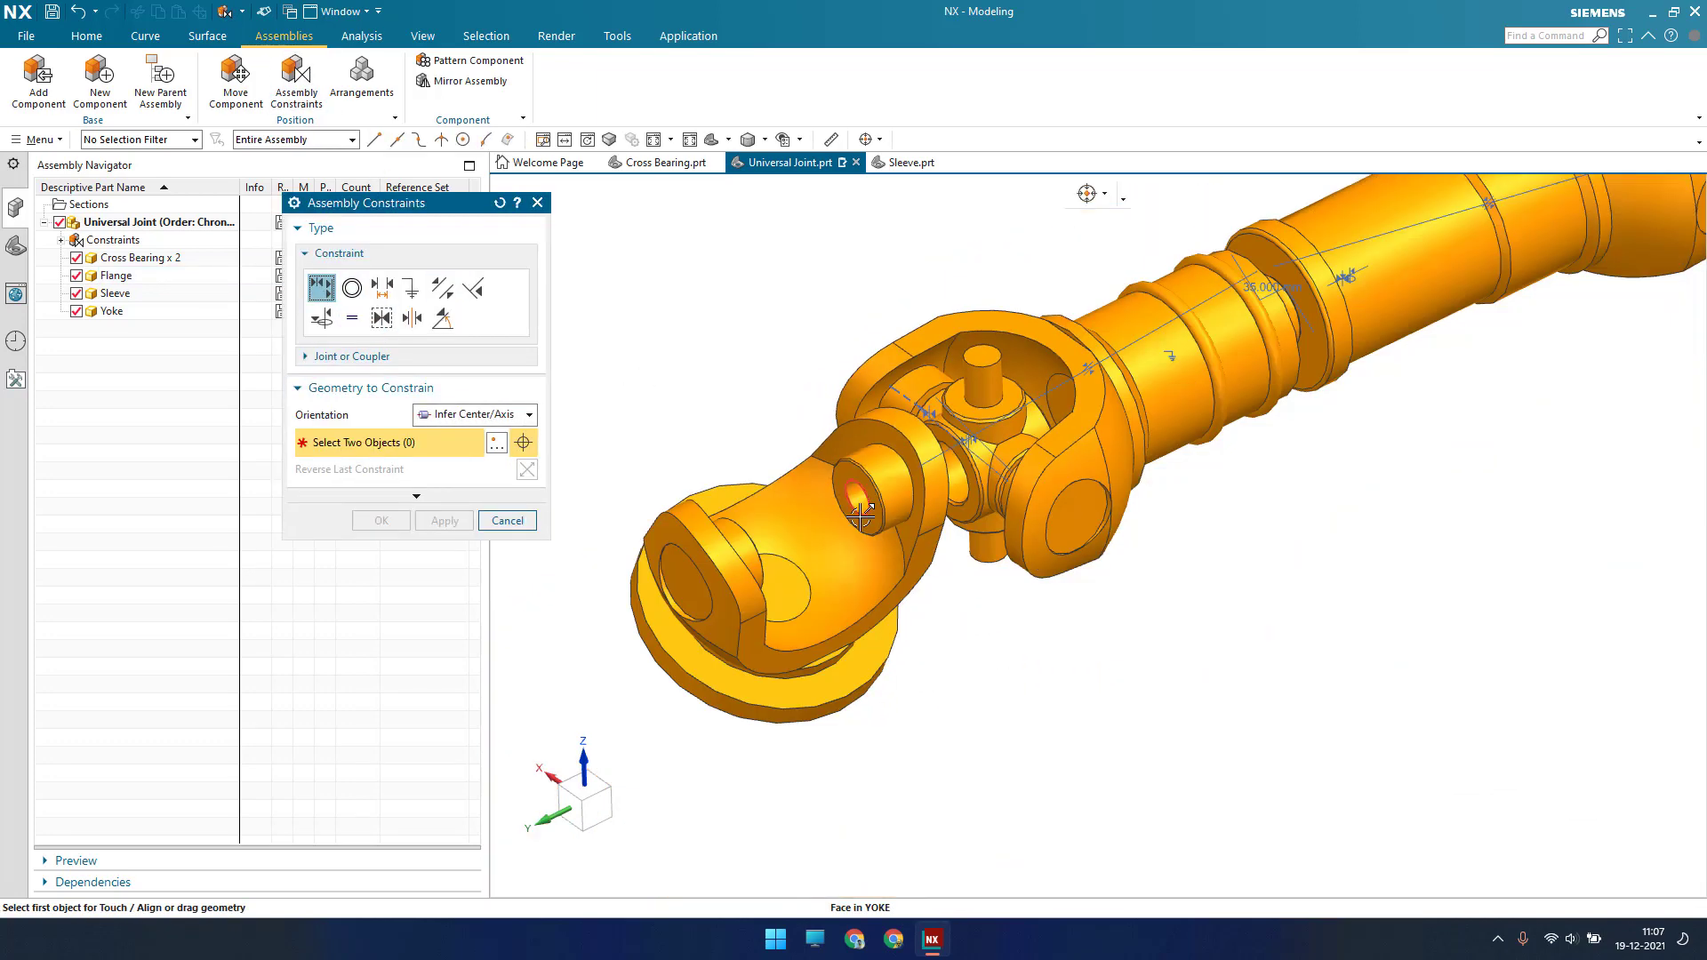
scroll(867, 492, "up", 6)
left_click(866, 492)
scroll(893, 496, "down", 4)
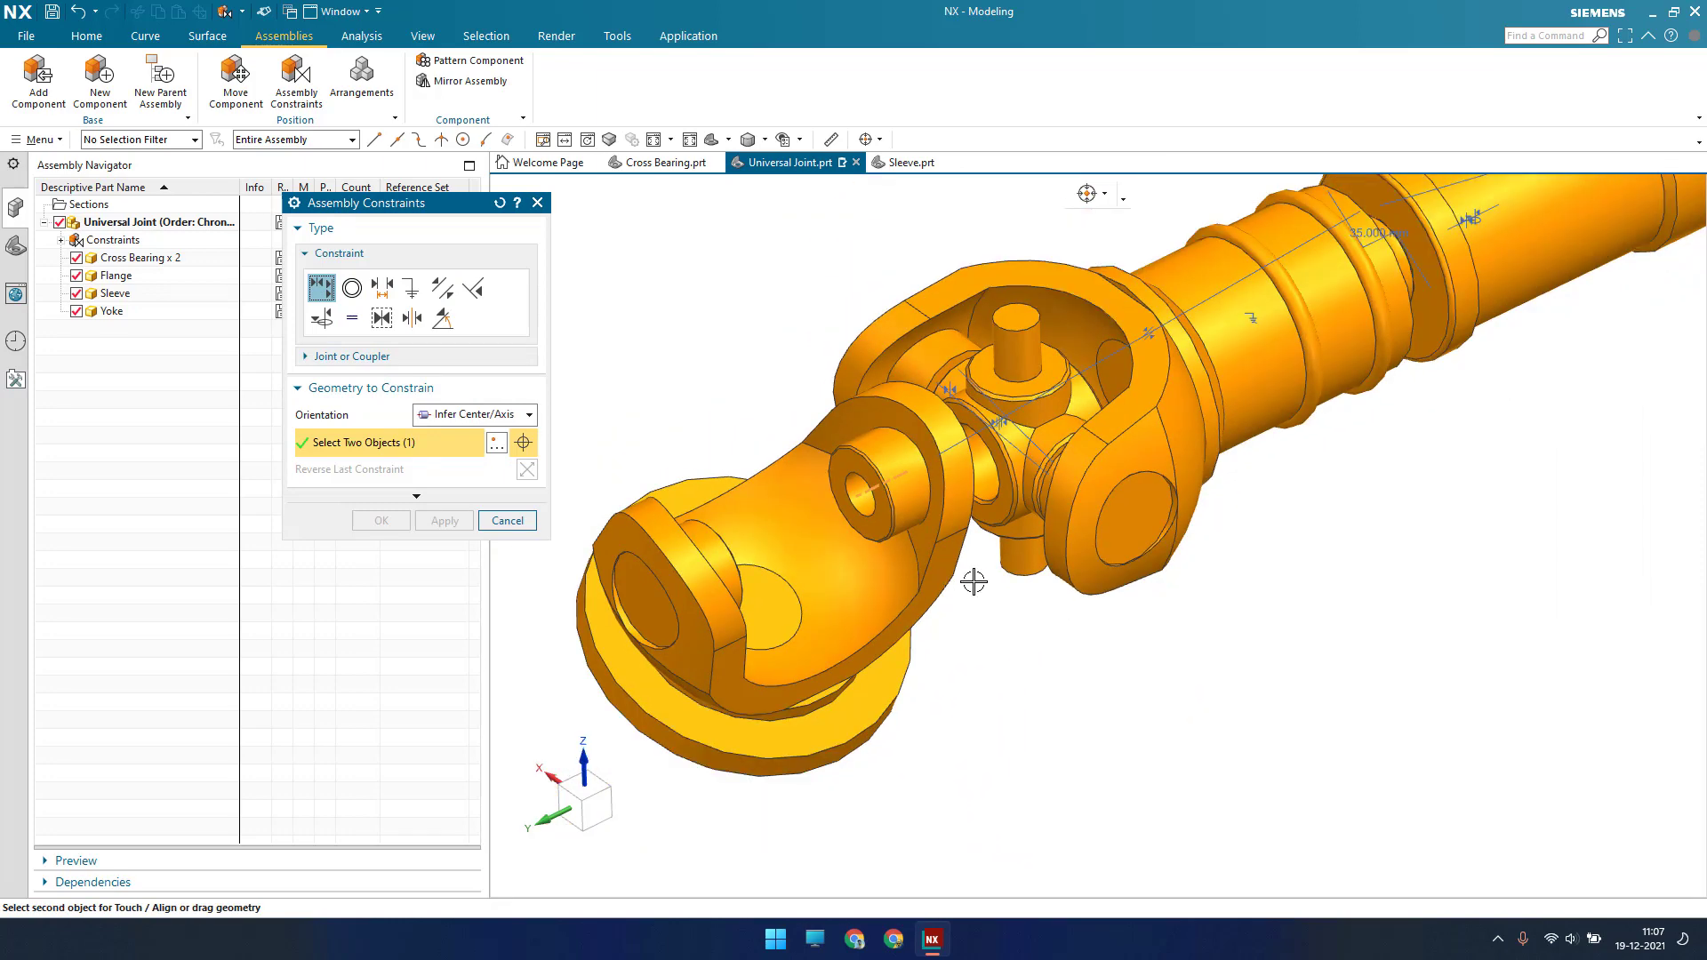
scroll(1009, 558, "up", 5)
left_click(1009, 558)
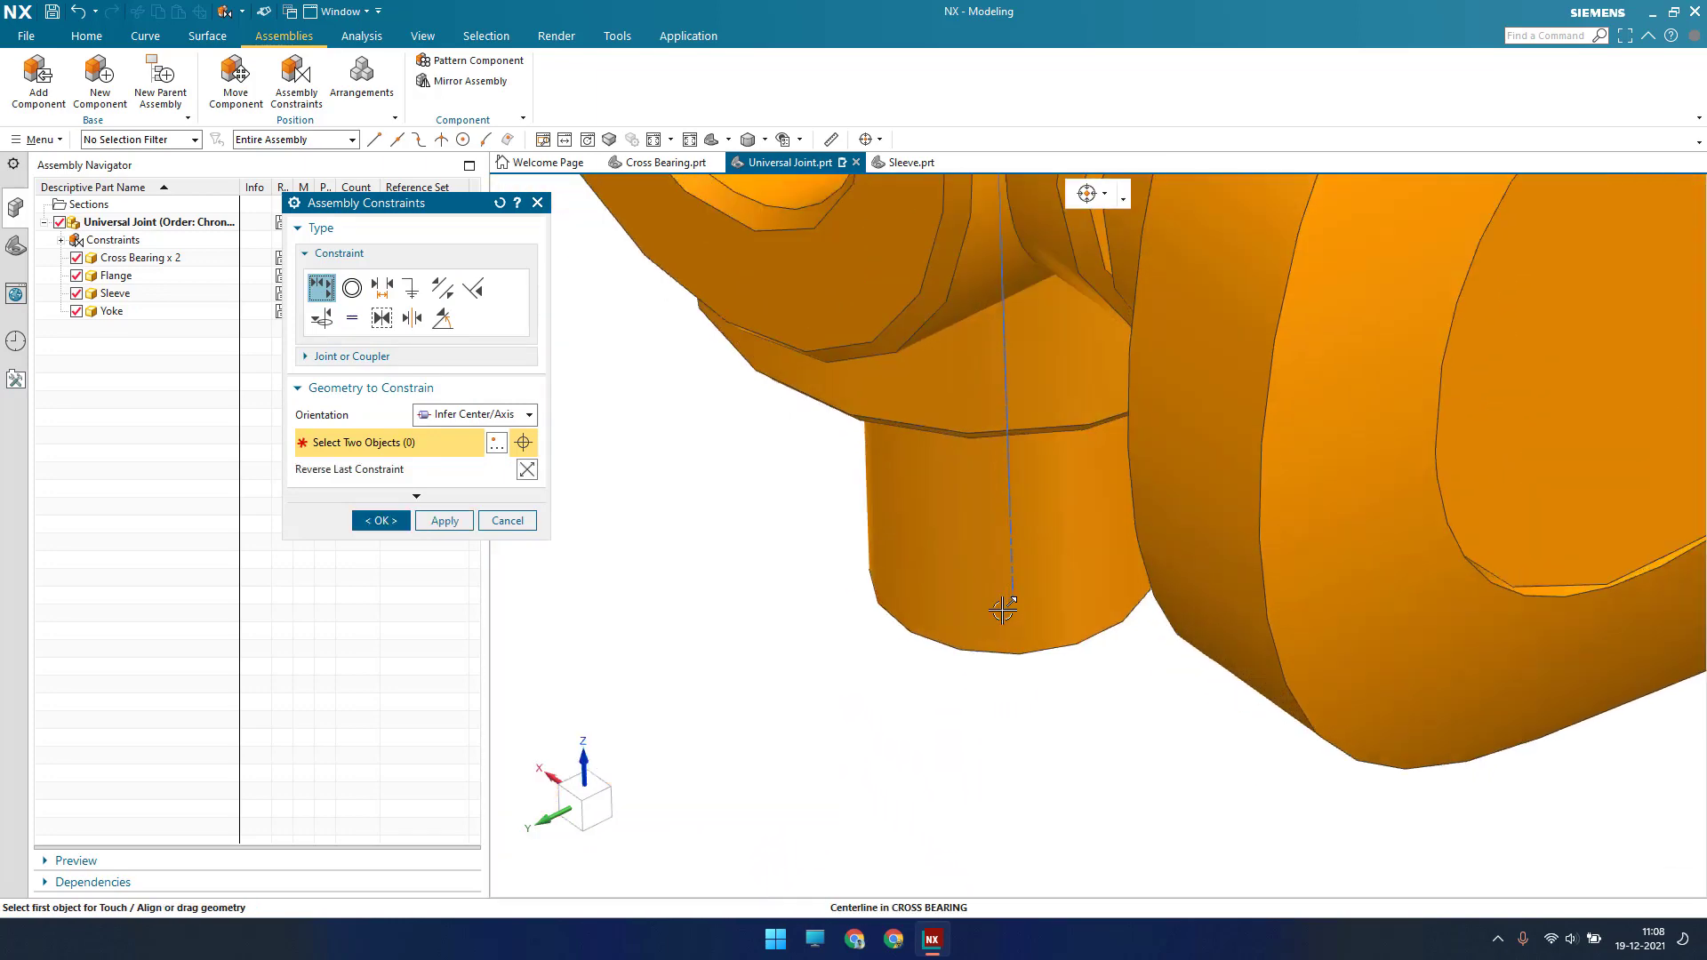
scroll(1007, 560, "down", 4)
scroll(1004, 524, "up", 4)
scroll(1005, 525, "down", 2)
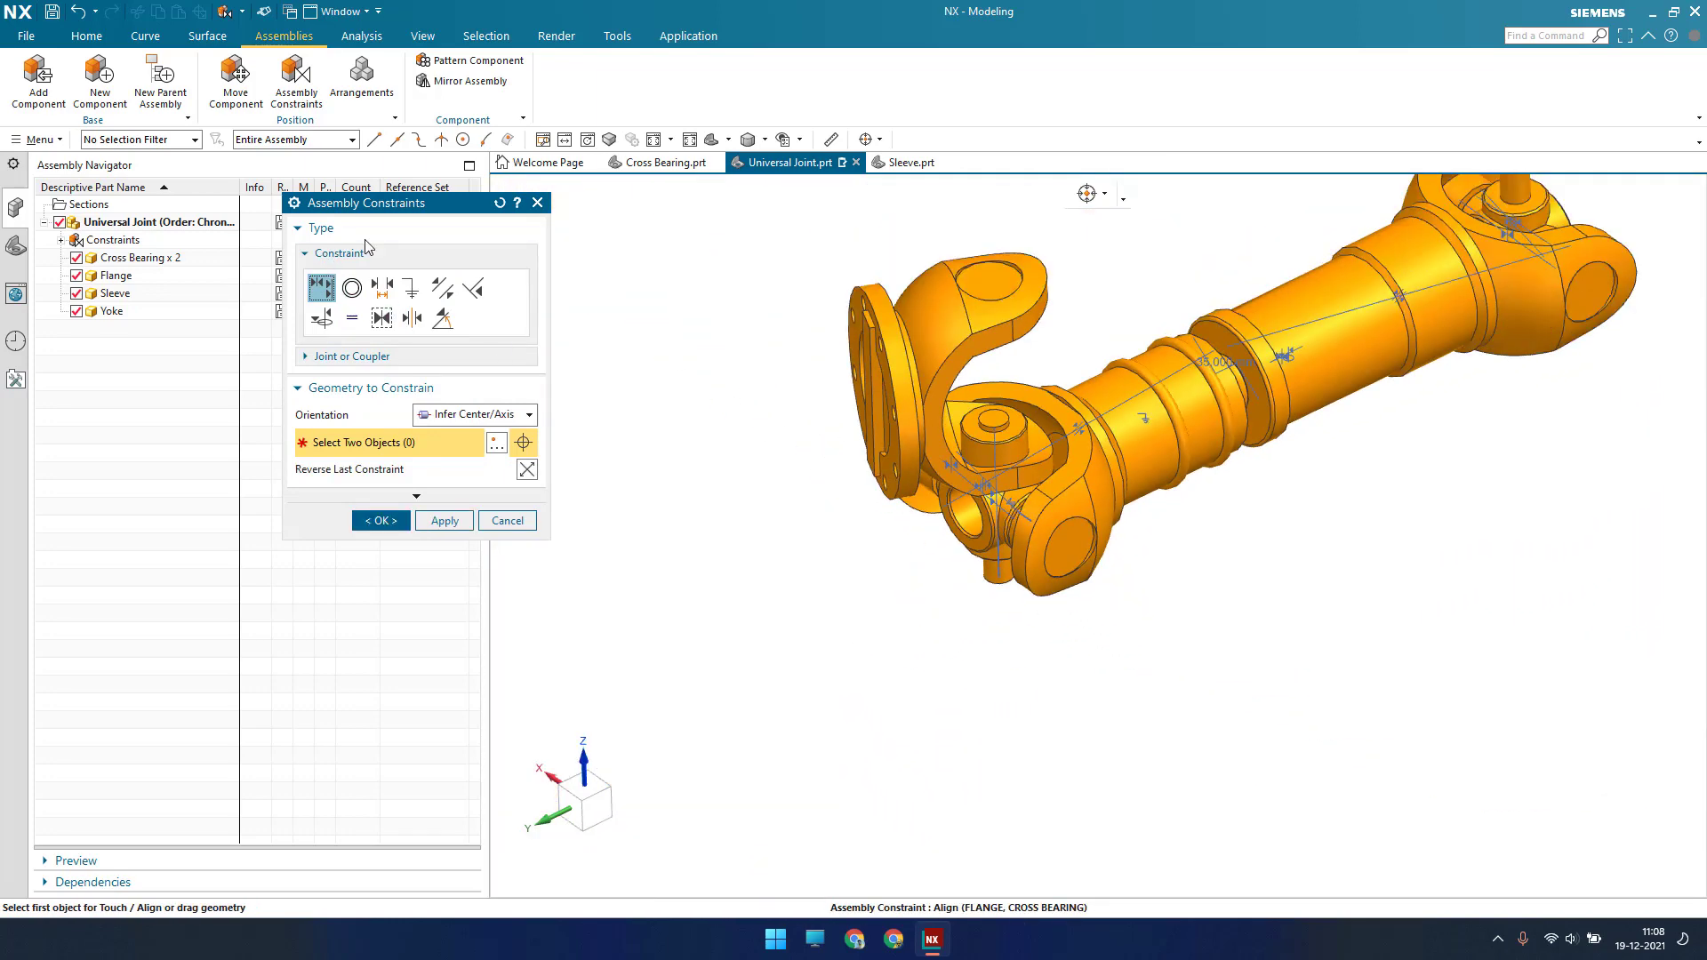
left_click(380, 520)
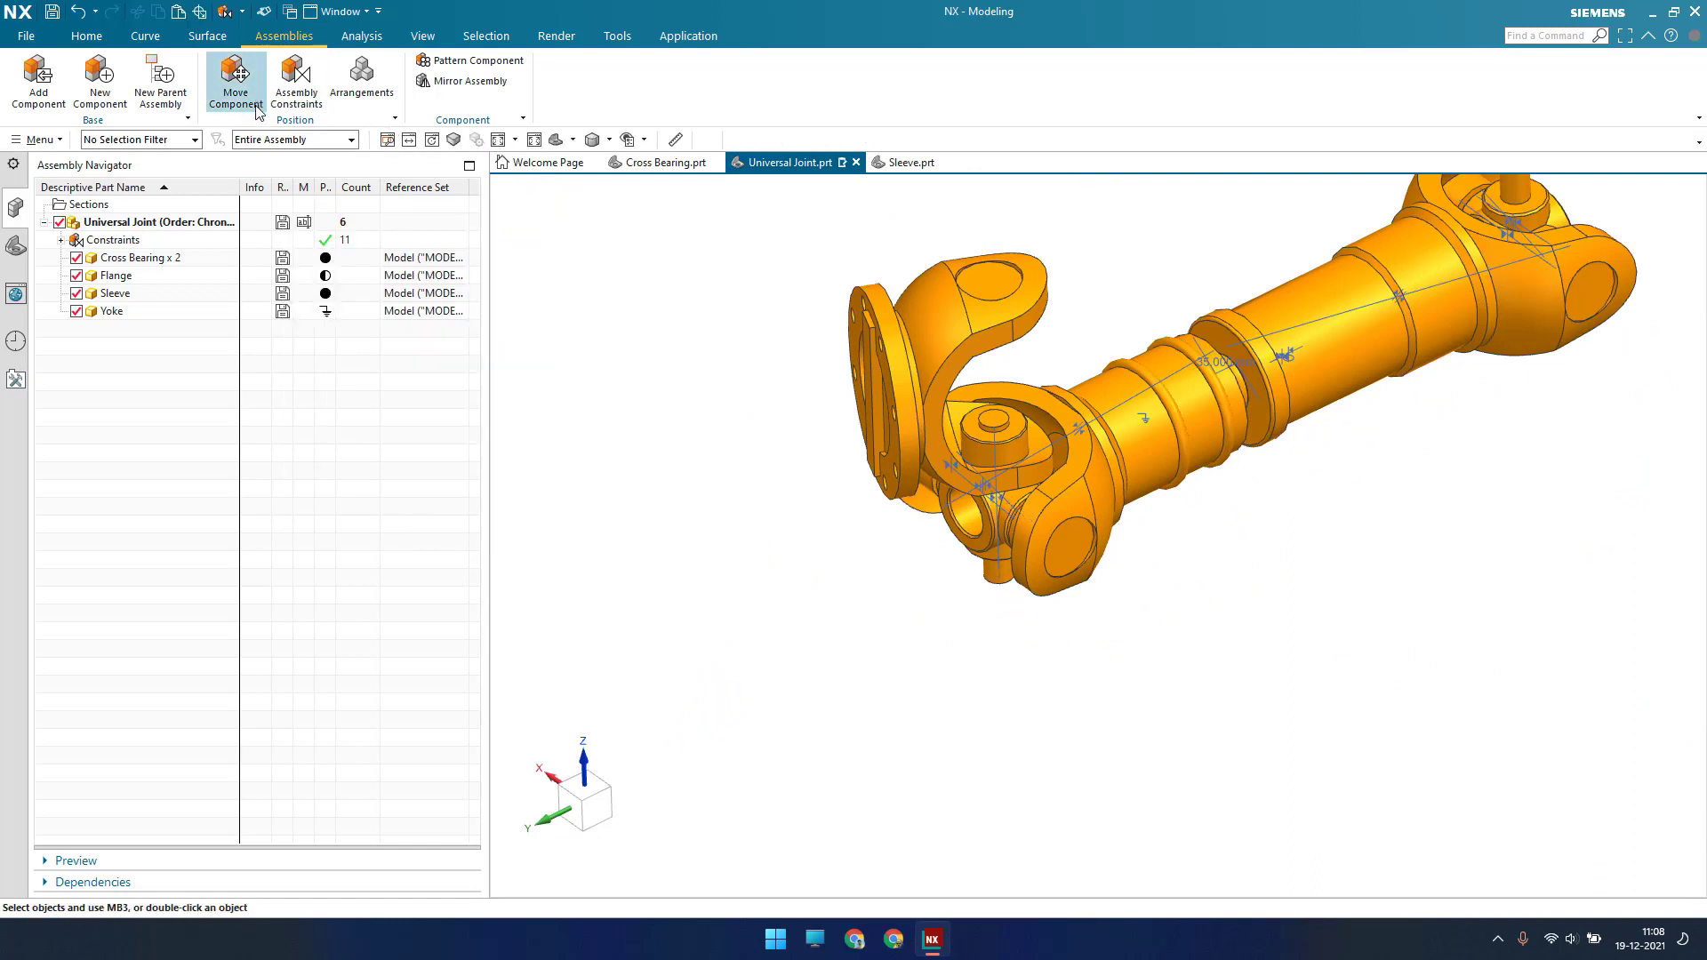
Move the Flange about 200 mm down along its YC axis so its fork surrounds the Cross Bearing
left_click(280, 281)
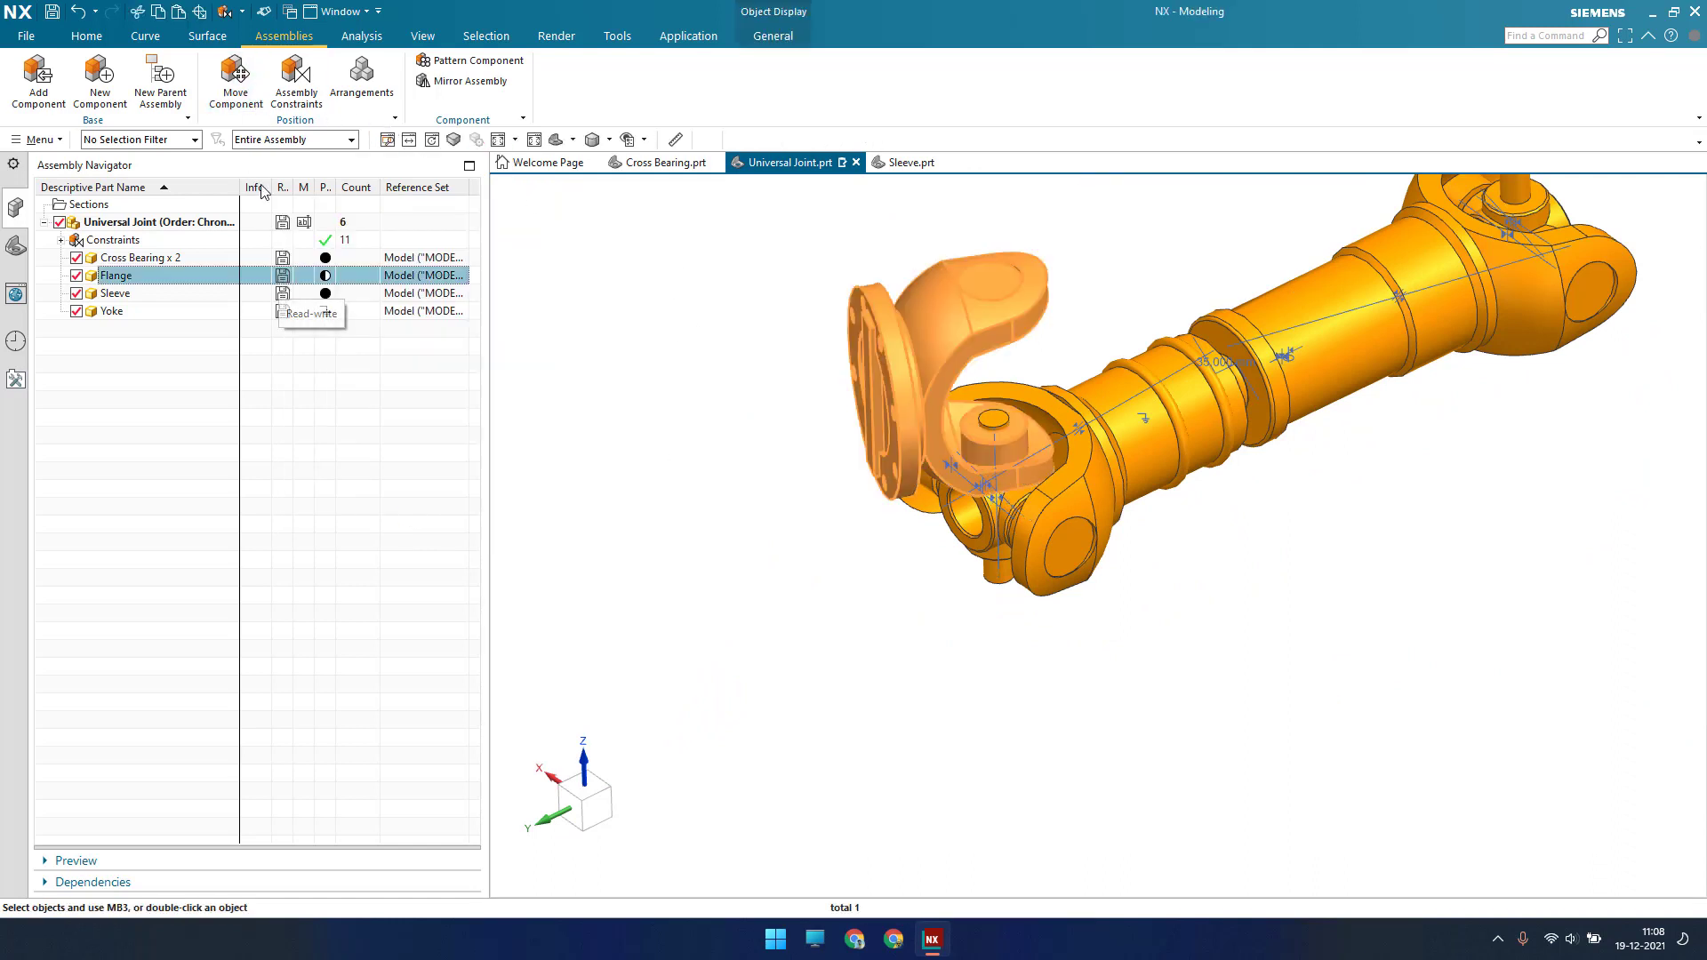
key("ctrl+t")
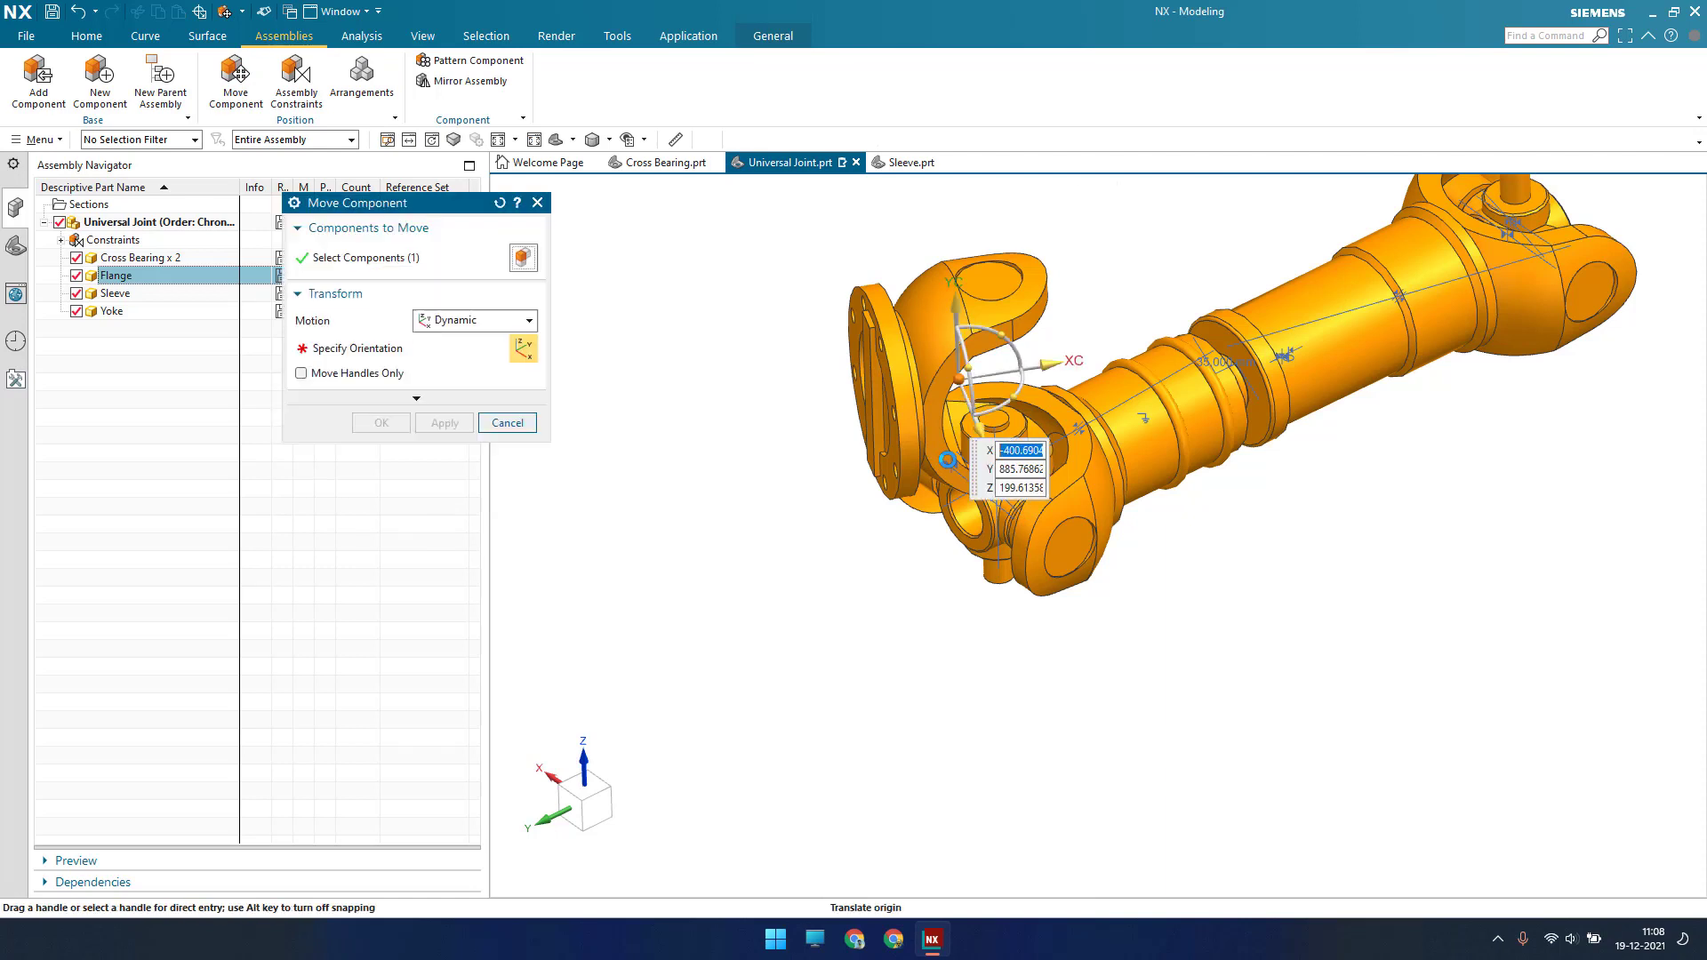
left_click_drag(955, 294, 967, 427)
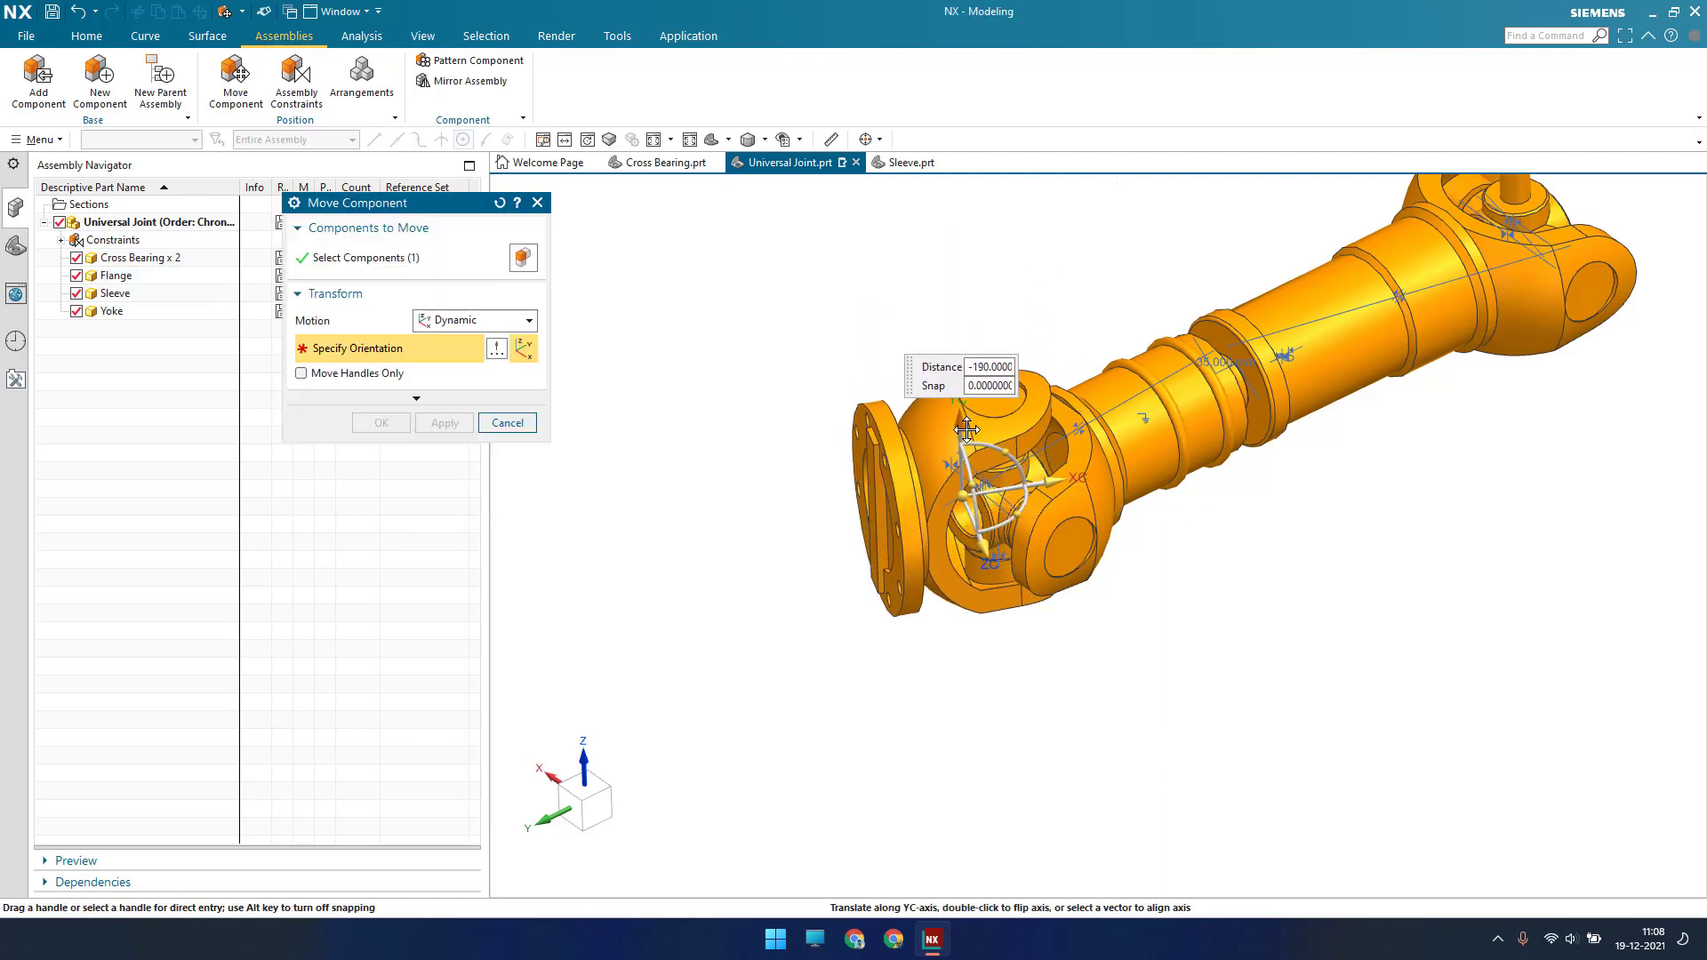
scroll(978, 480, "down", 3)
scroll(995, 507, "up", 5)
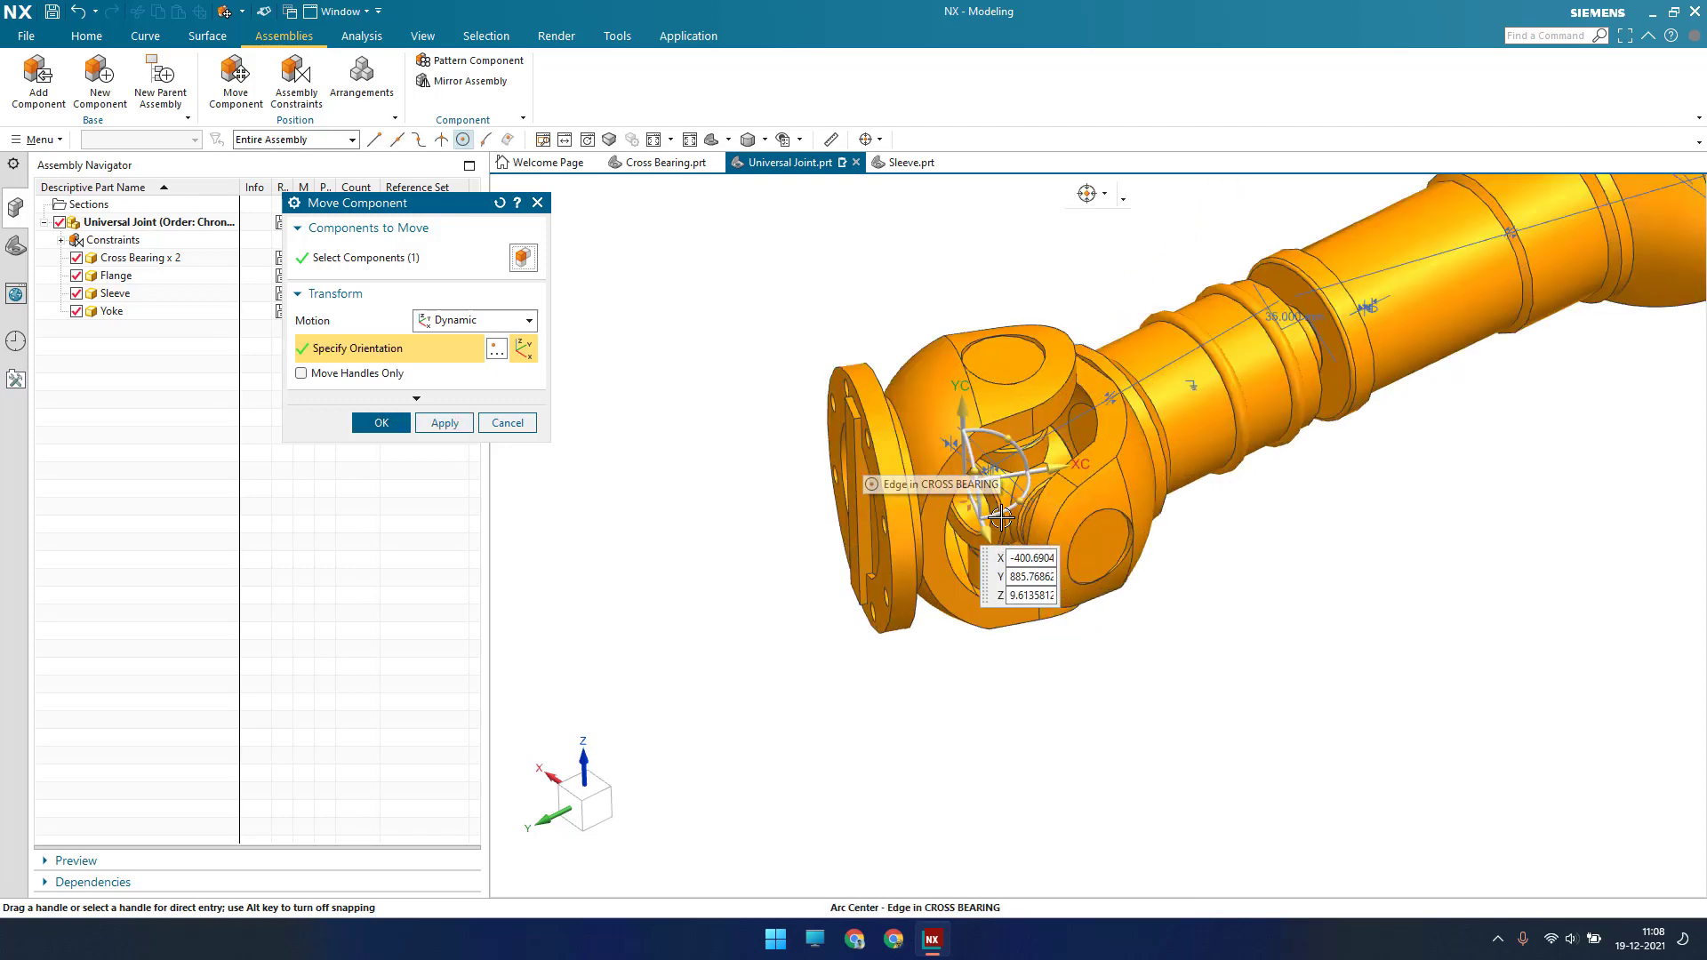
scroll(1001, 515, "up", 2)
mouse_move(1003, 488)
middle_mouse_down()
mouse_move(1000, 458)
mouse_move(983, 467)
middle_mouse_up()
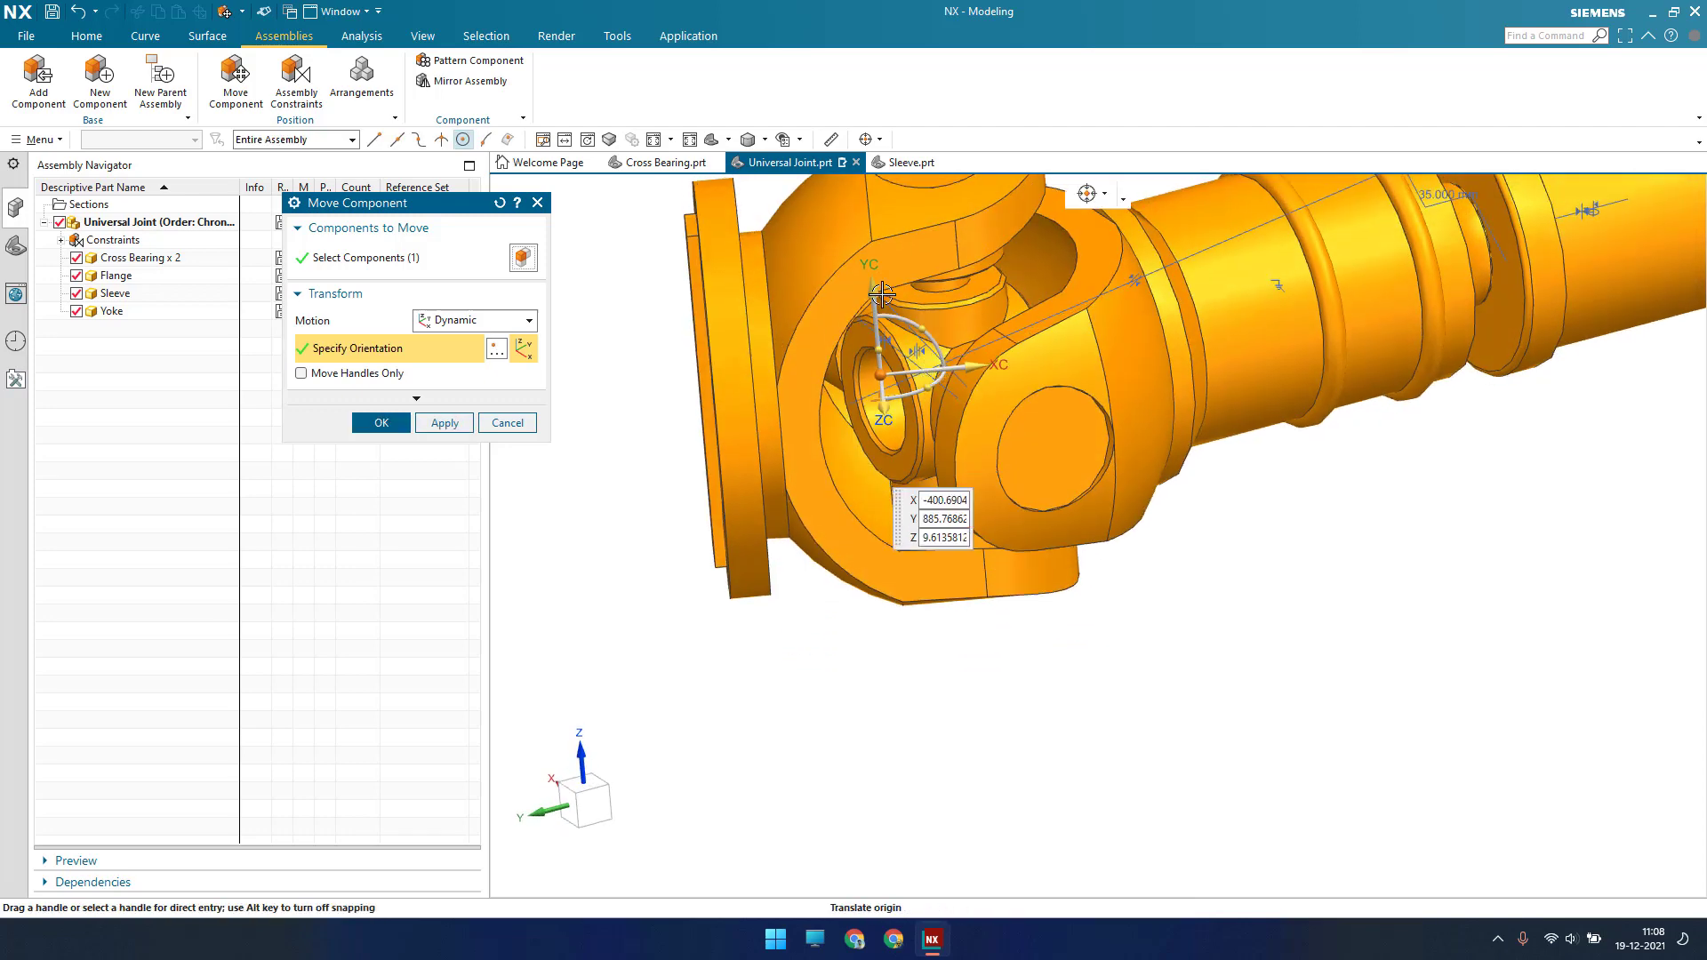
left_click_drag(879, 304, 876, 309)
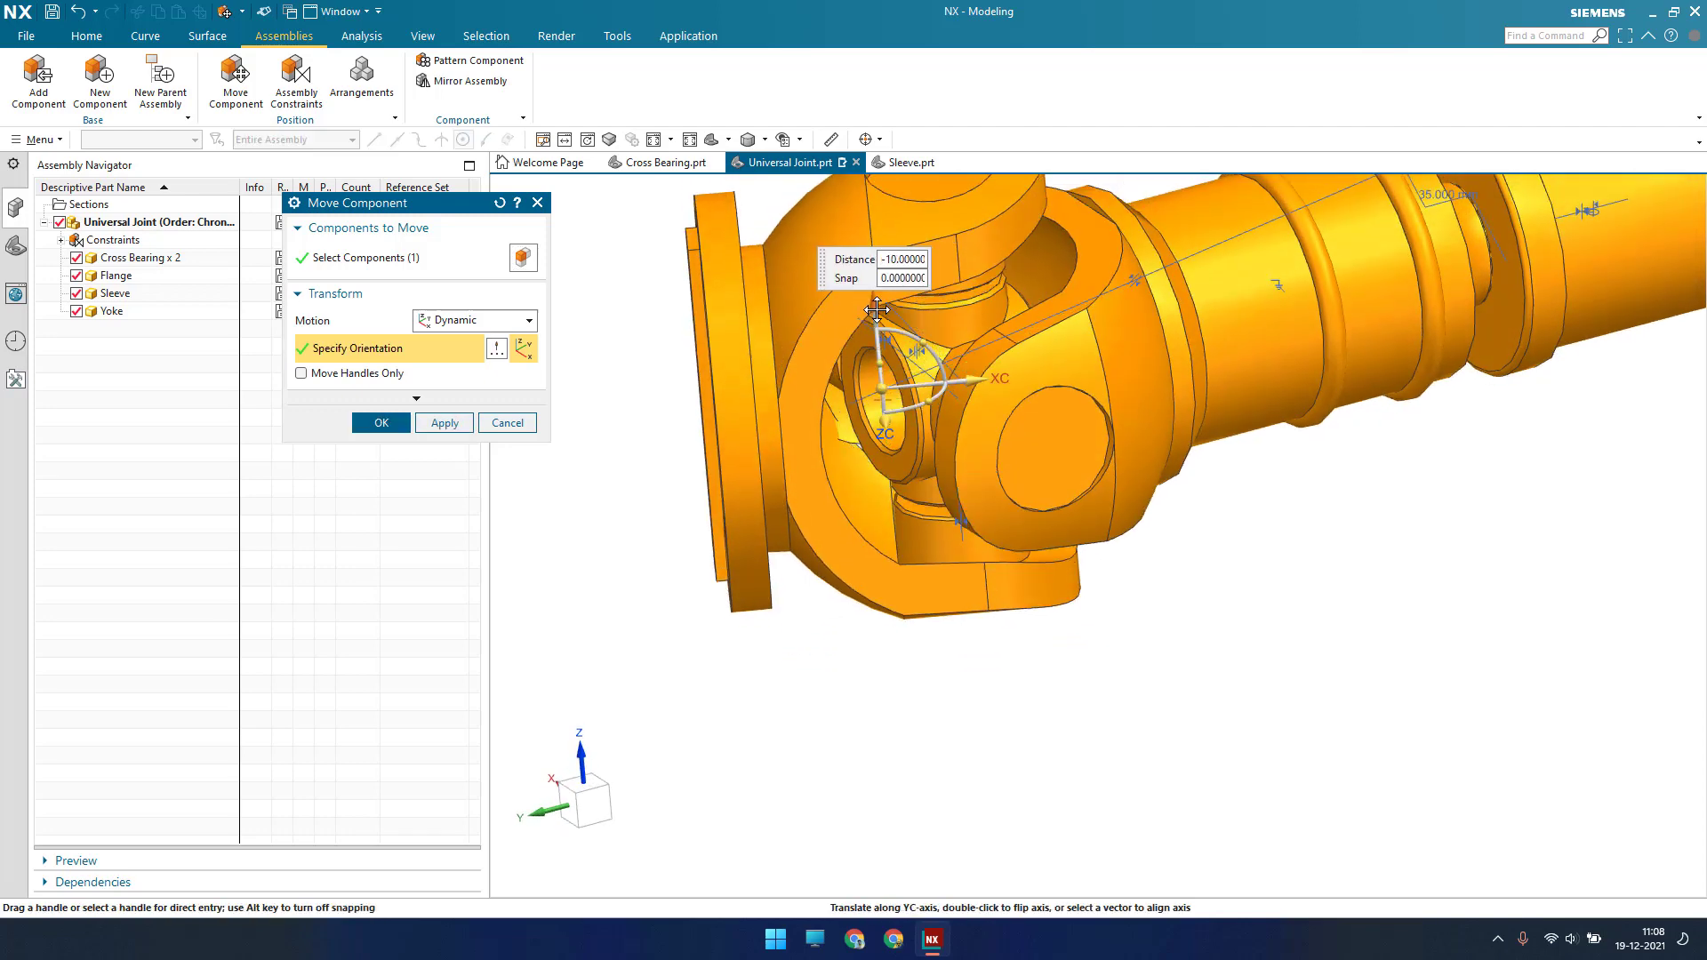
middle_click(876, 309)
scroll(836, 356, "down", 3)
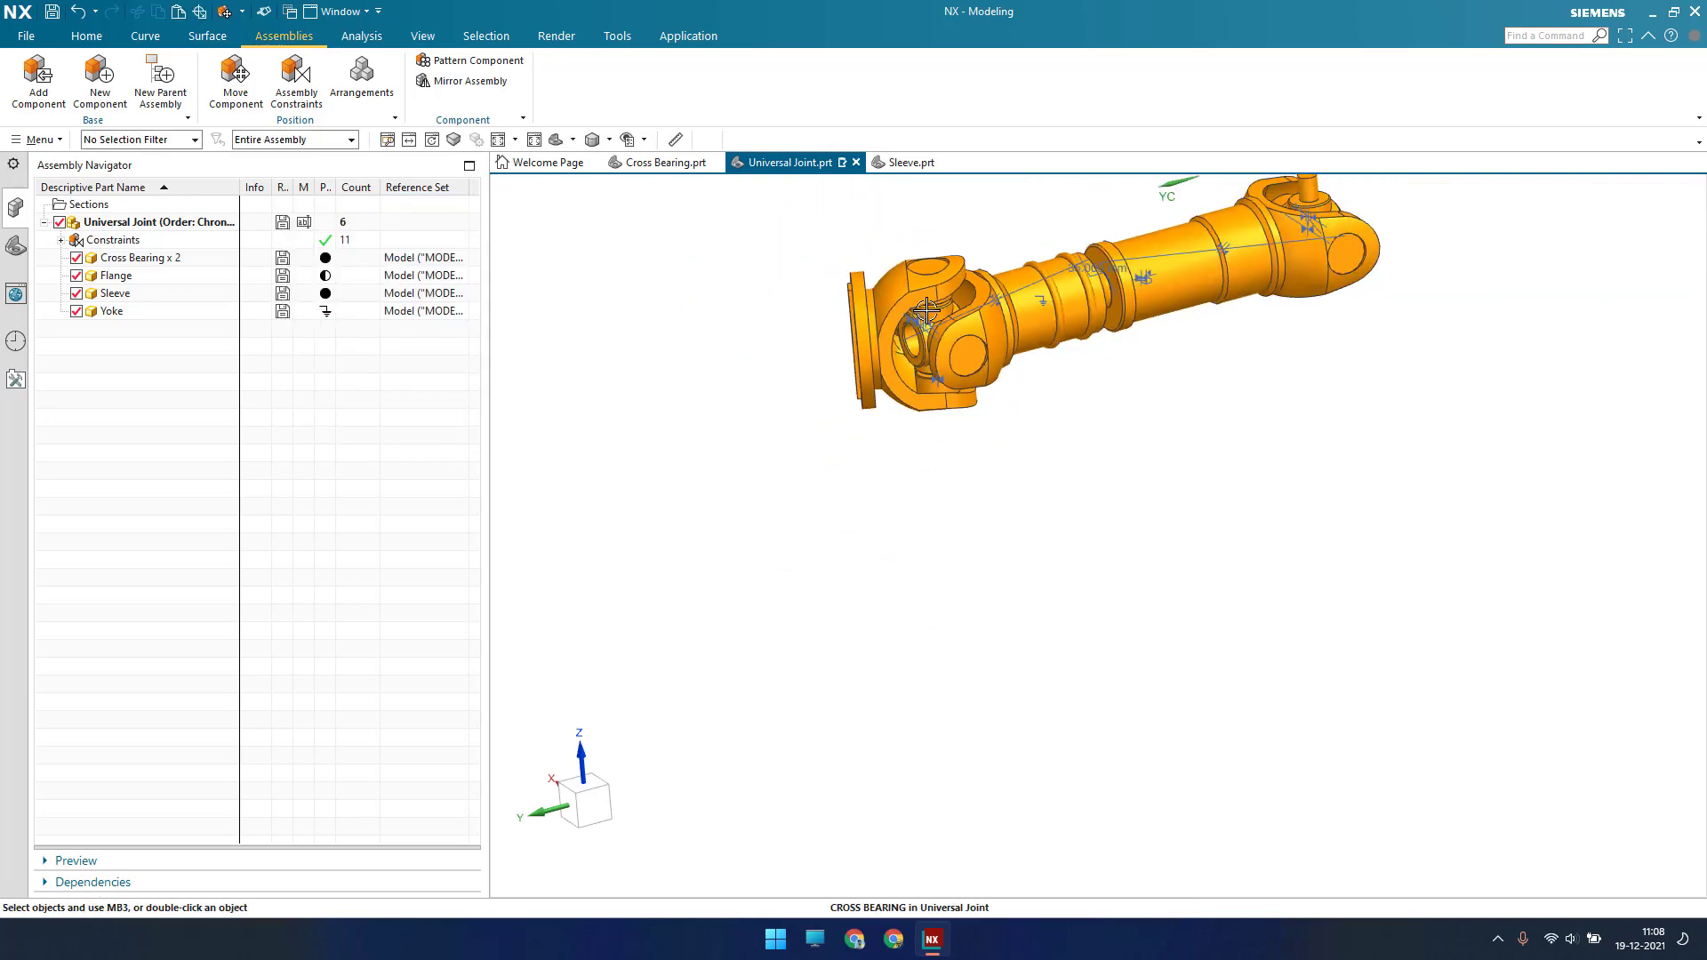
scroll(833, 351, "up", 3)
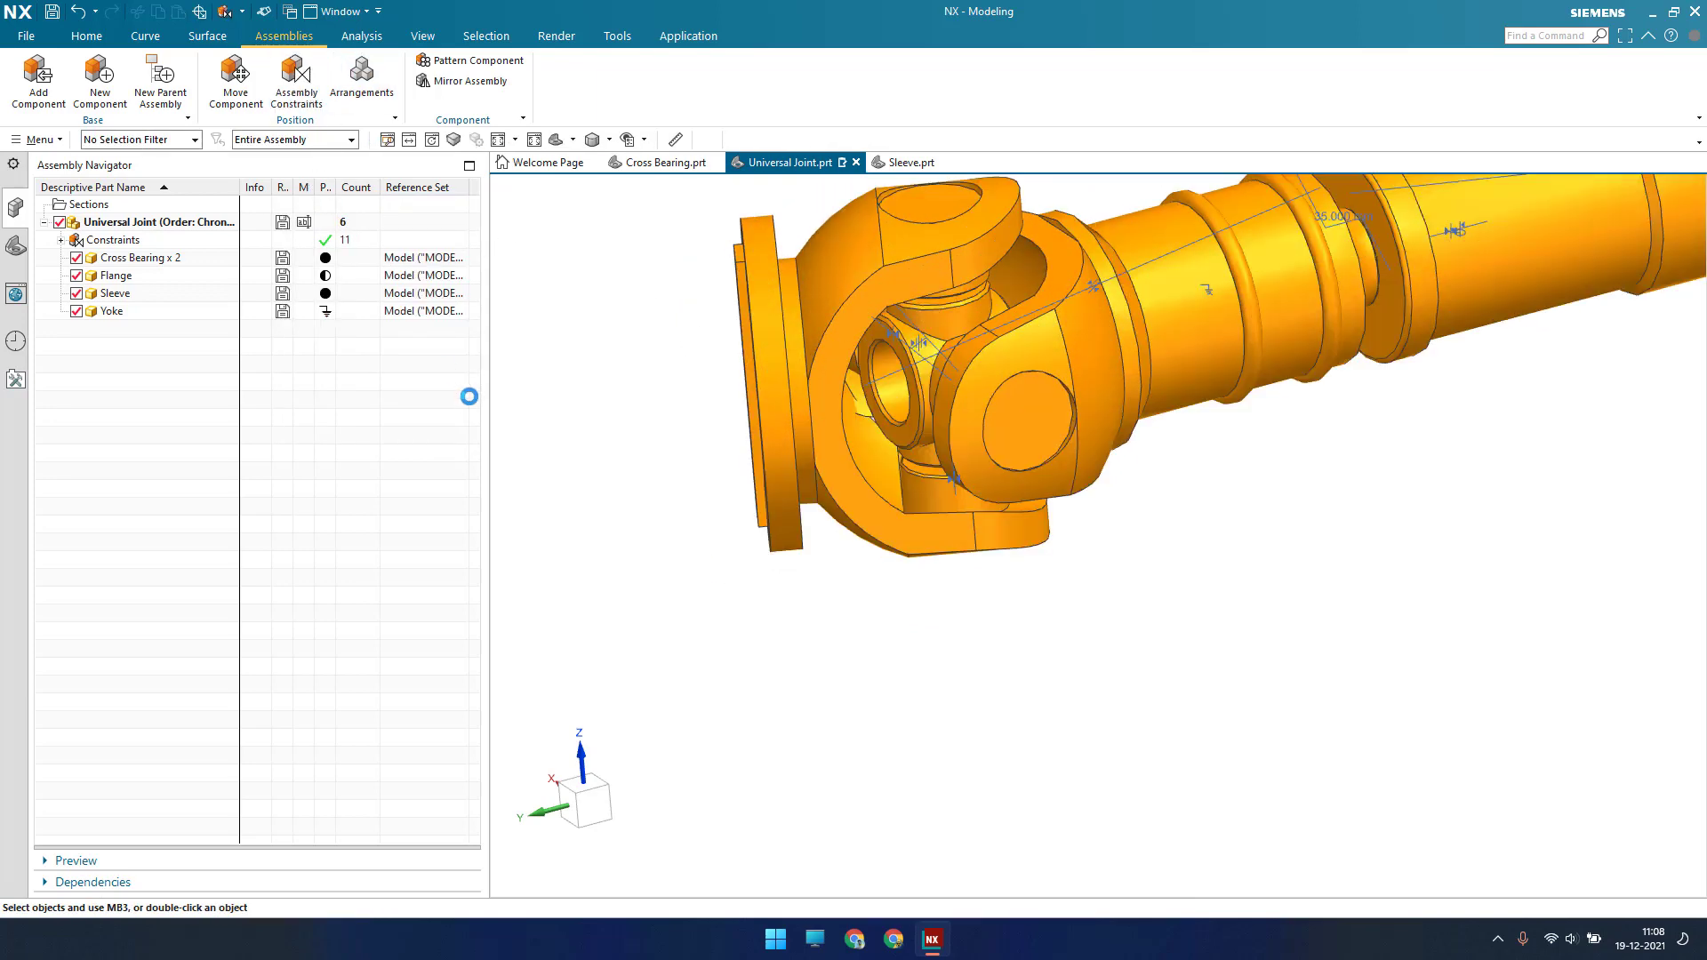
Add a 2 to 2 Center constraint between the Flange fork's two inner boss faces and the Cross Bearing's upper and lower end faces
left_click(412, 318)
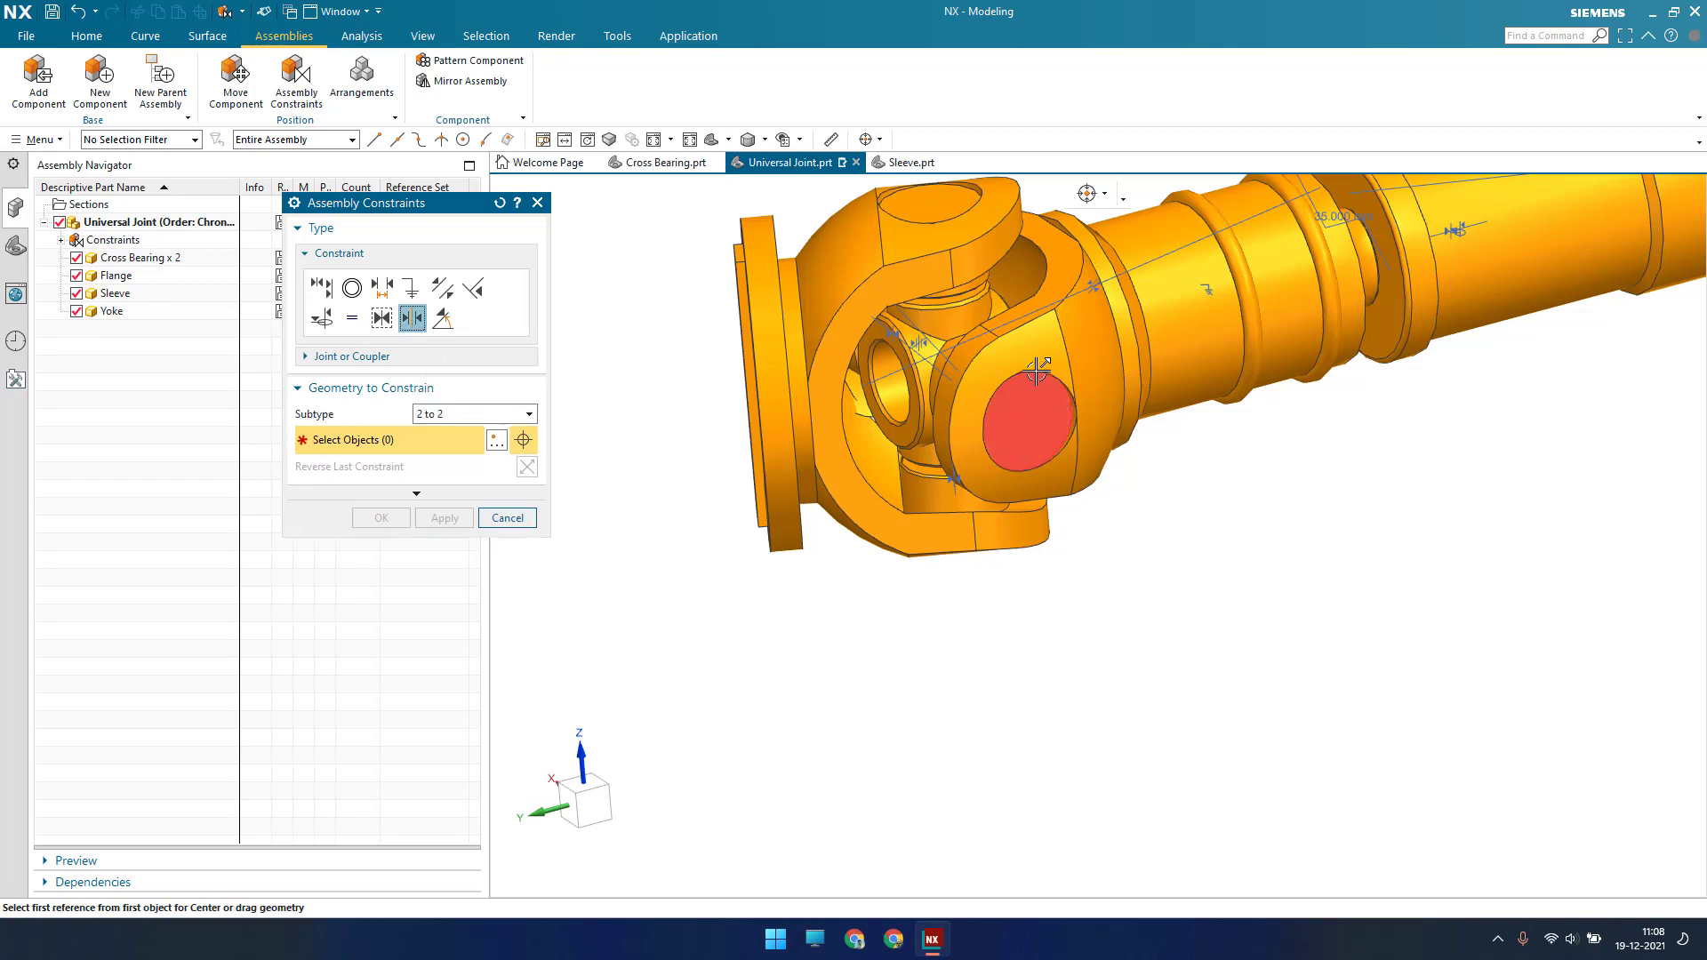
scroll(1037, 369, "up", 5)
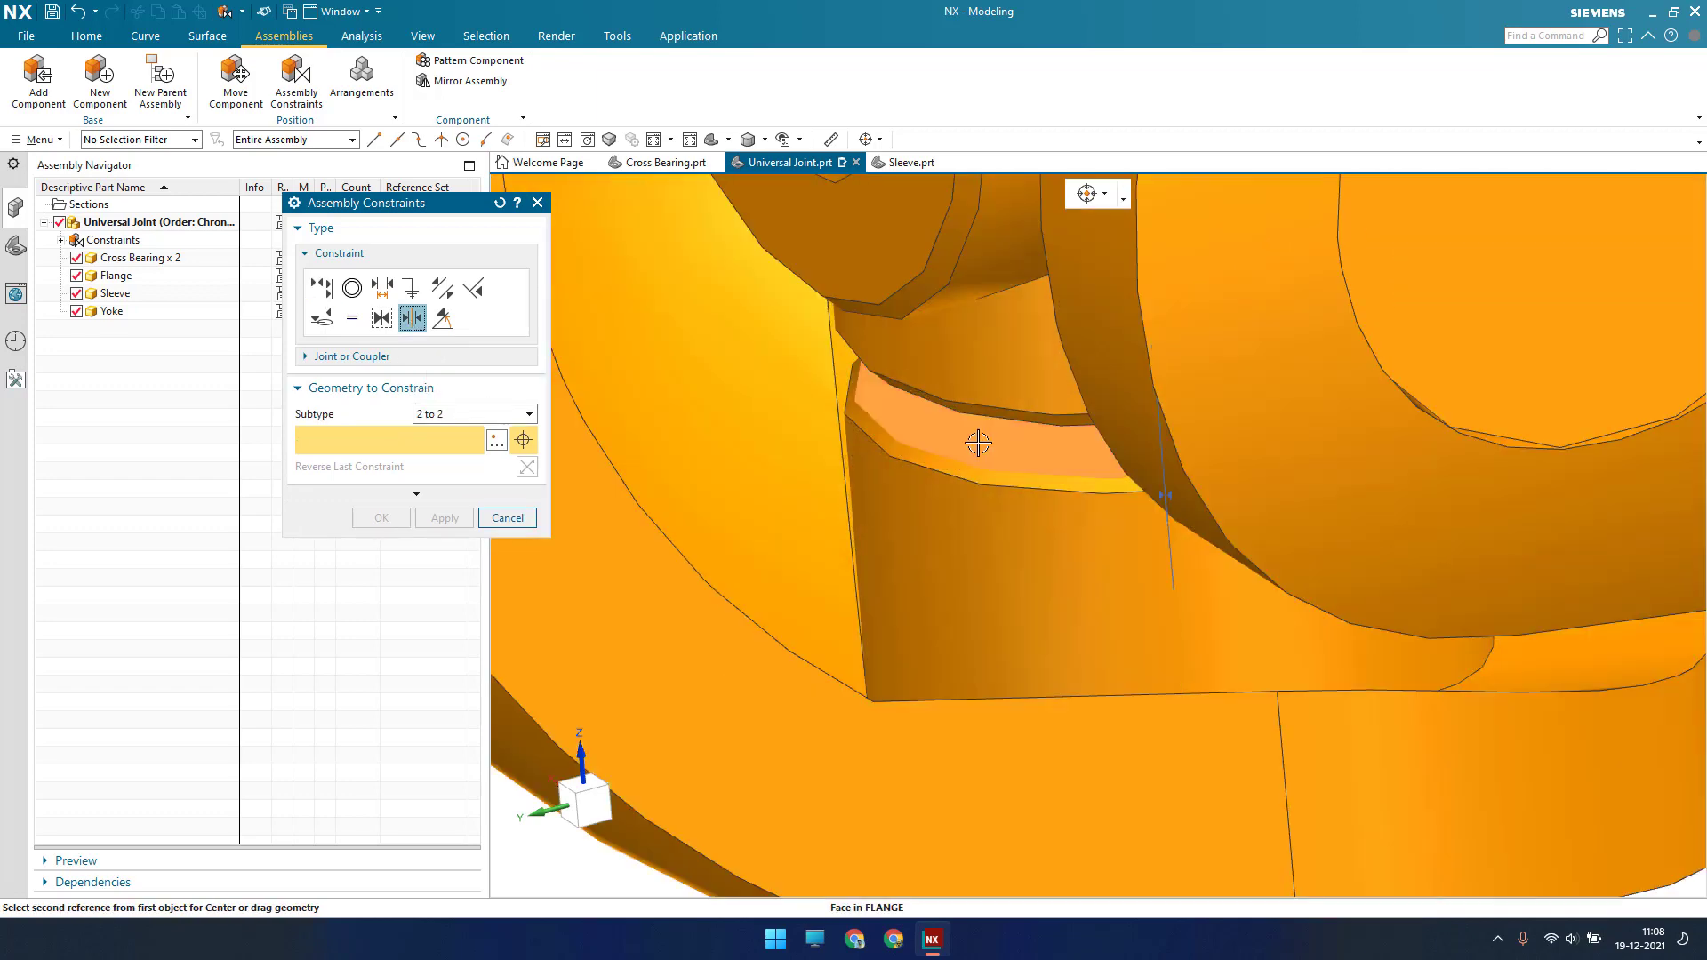
scroll(978, 442, "down", 5)
middle_click_drag(978, 442, 951, 418)
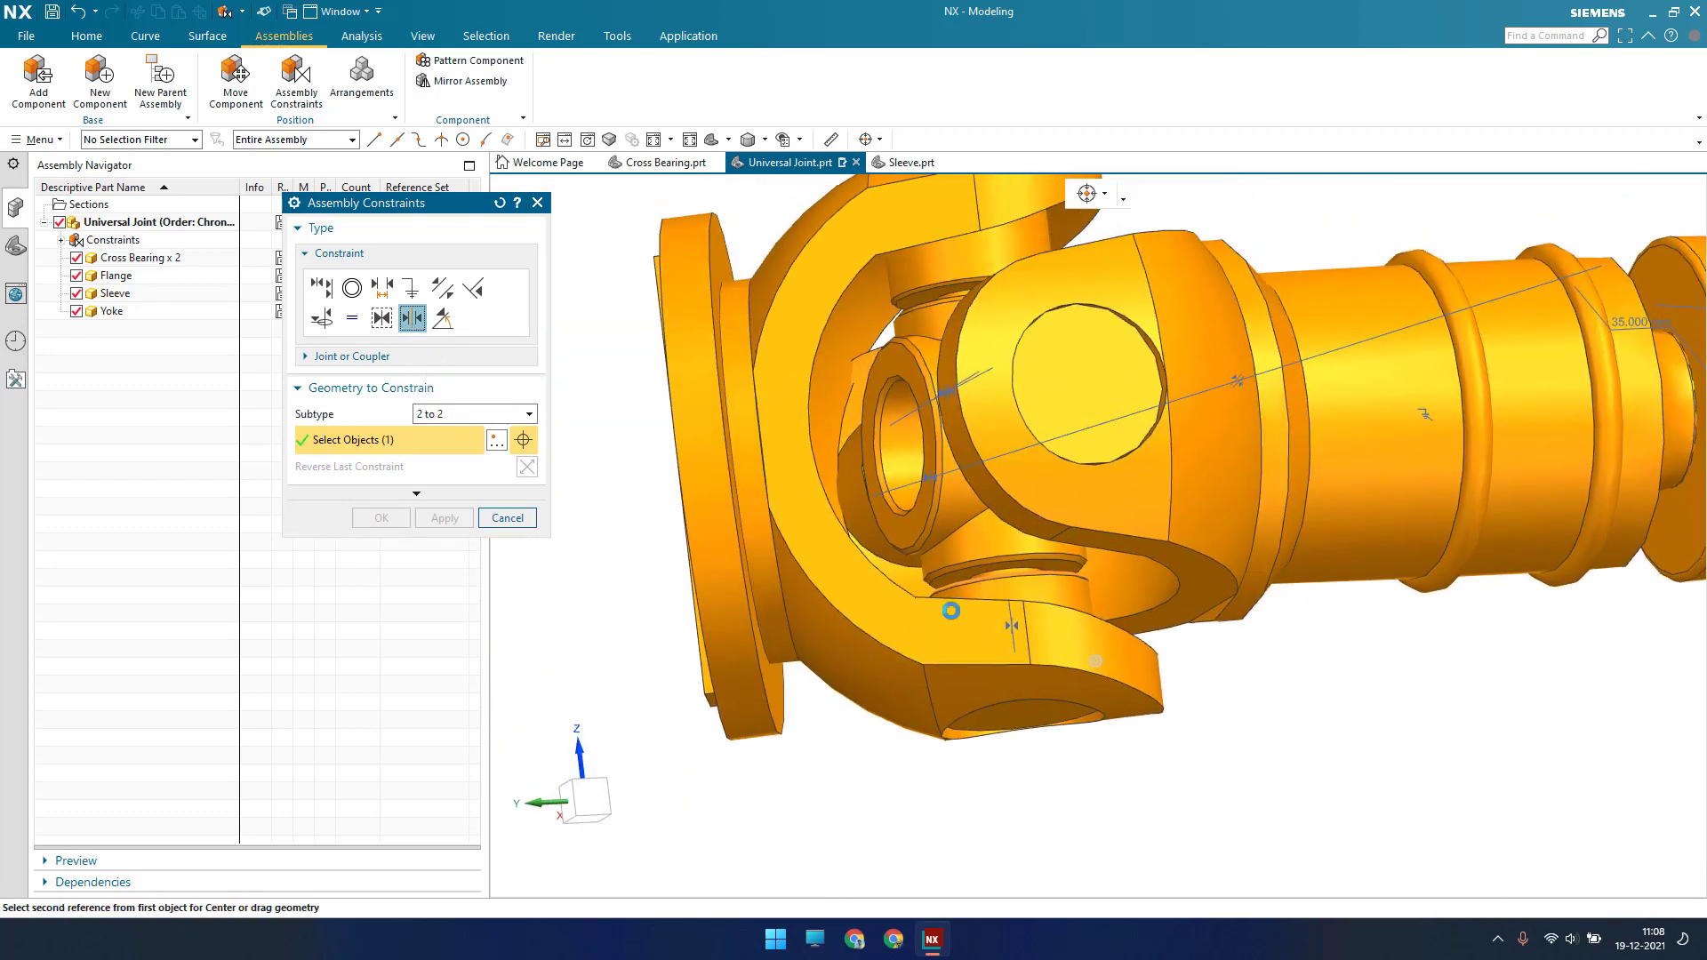
scroll(1027, 196, "up", 5)
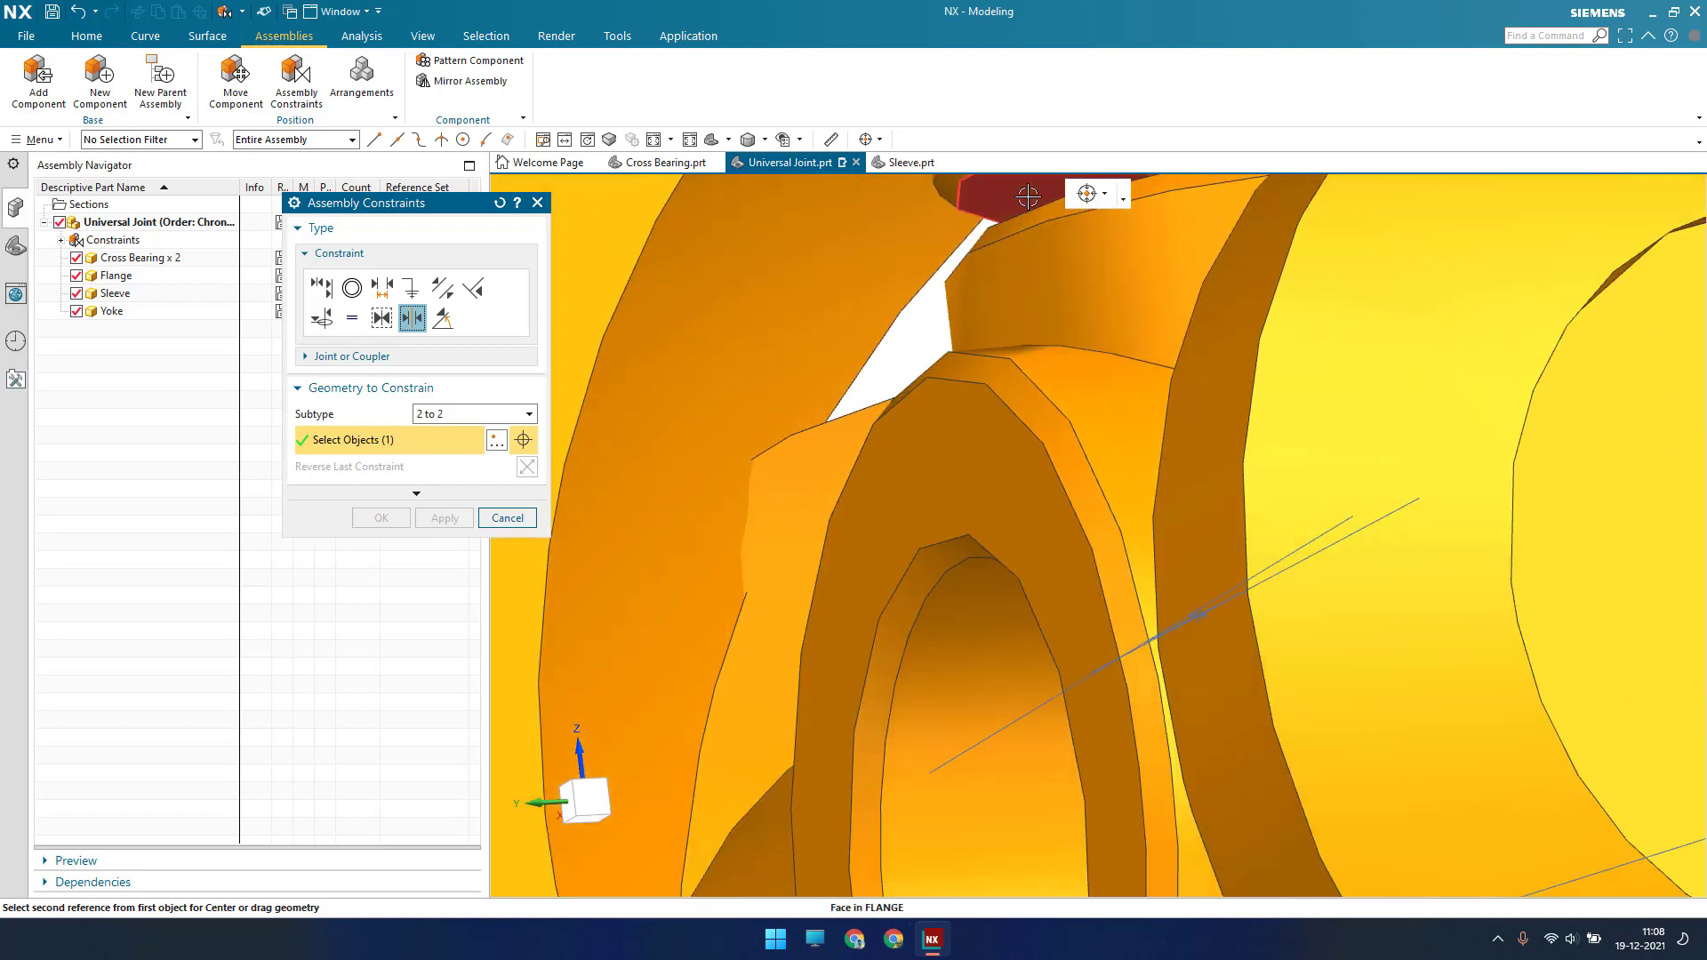
left_click(1027, 196)
scroll(1028, 197, "down", 5)
scroll(960, 294, "up", 8)
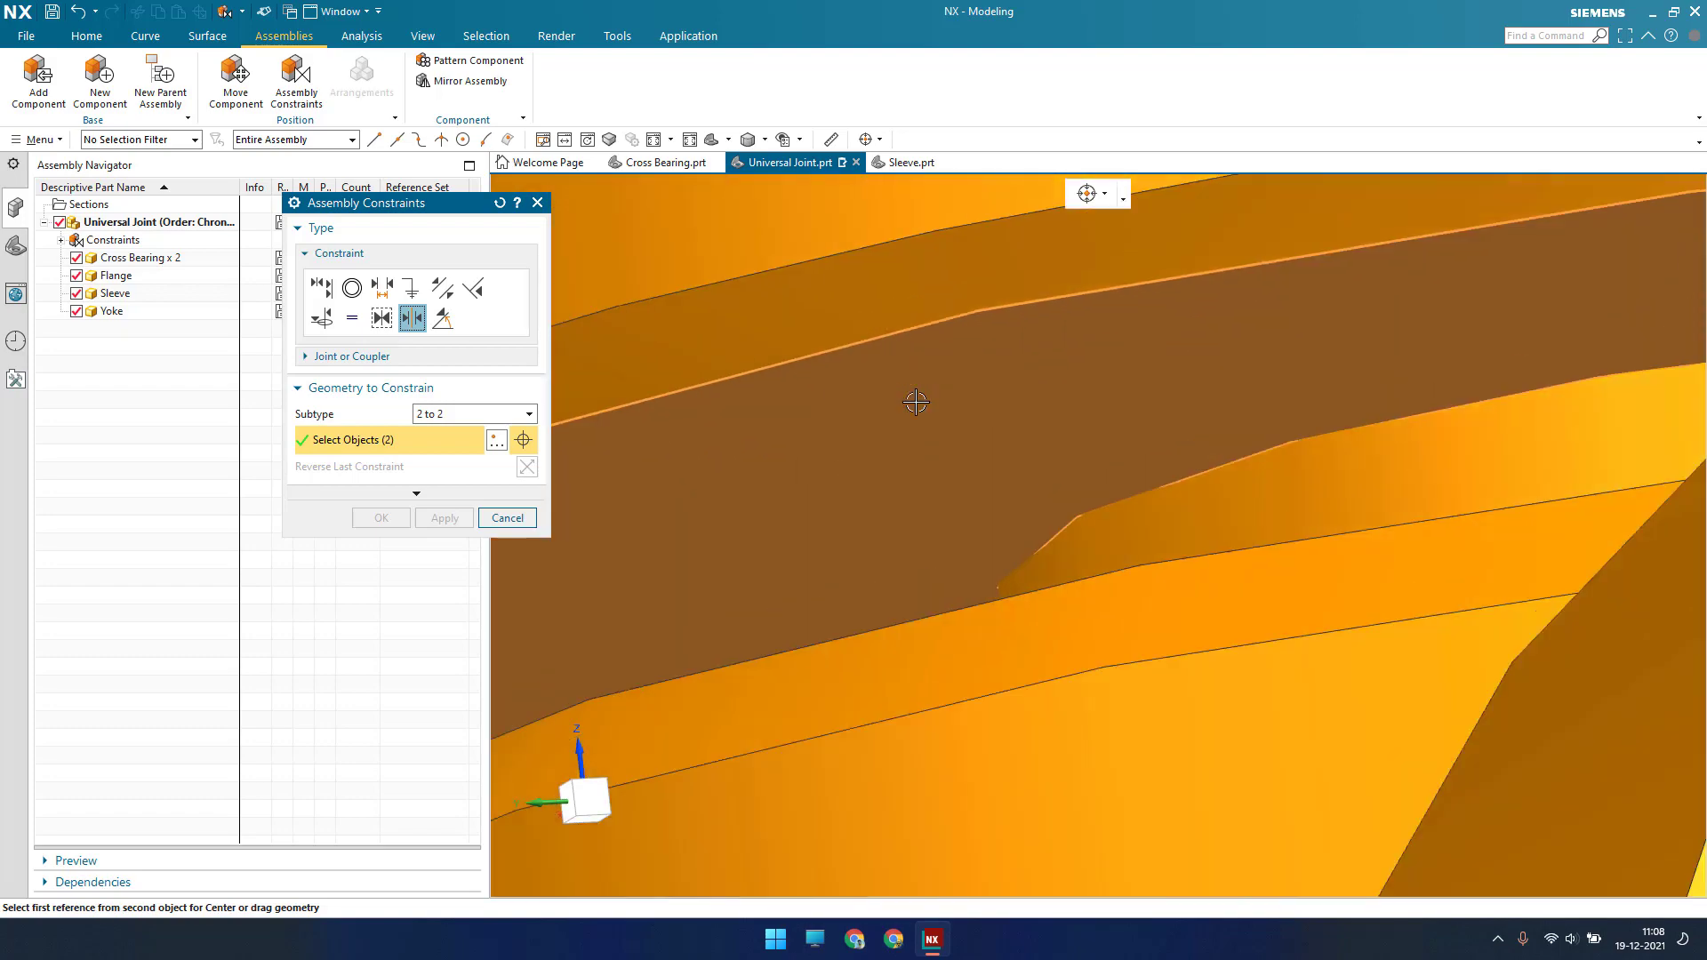
scroll(915, 402, "down", 4)
middle_click_drag(914, 417, 902, 708)
scroll(960, 338, "up", 5)
left_click(938, 350)
scroll(936, 351, "down", 5)
scroll(915, 747, "up", 5)
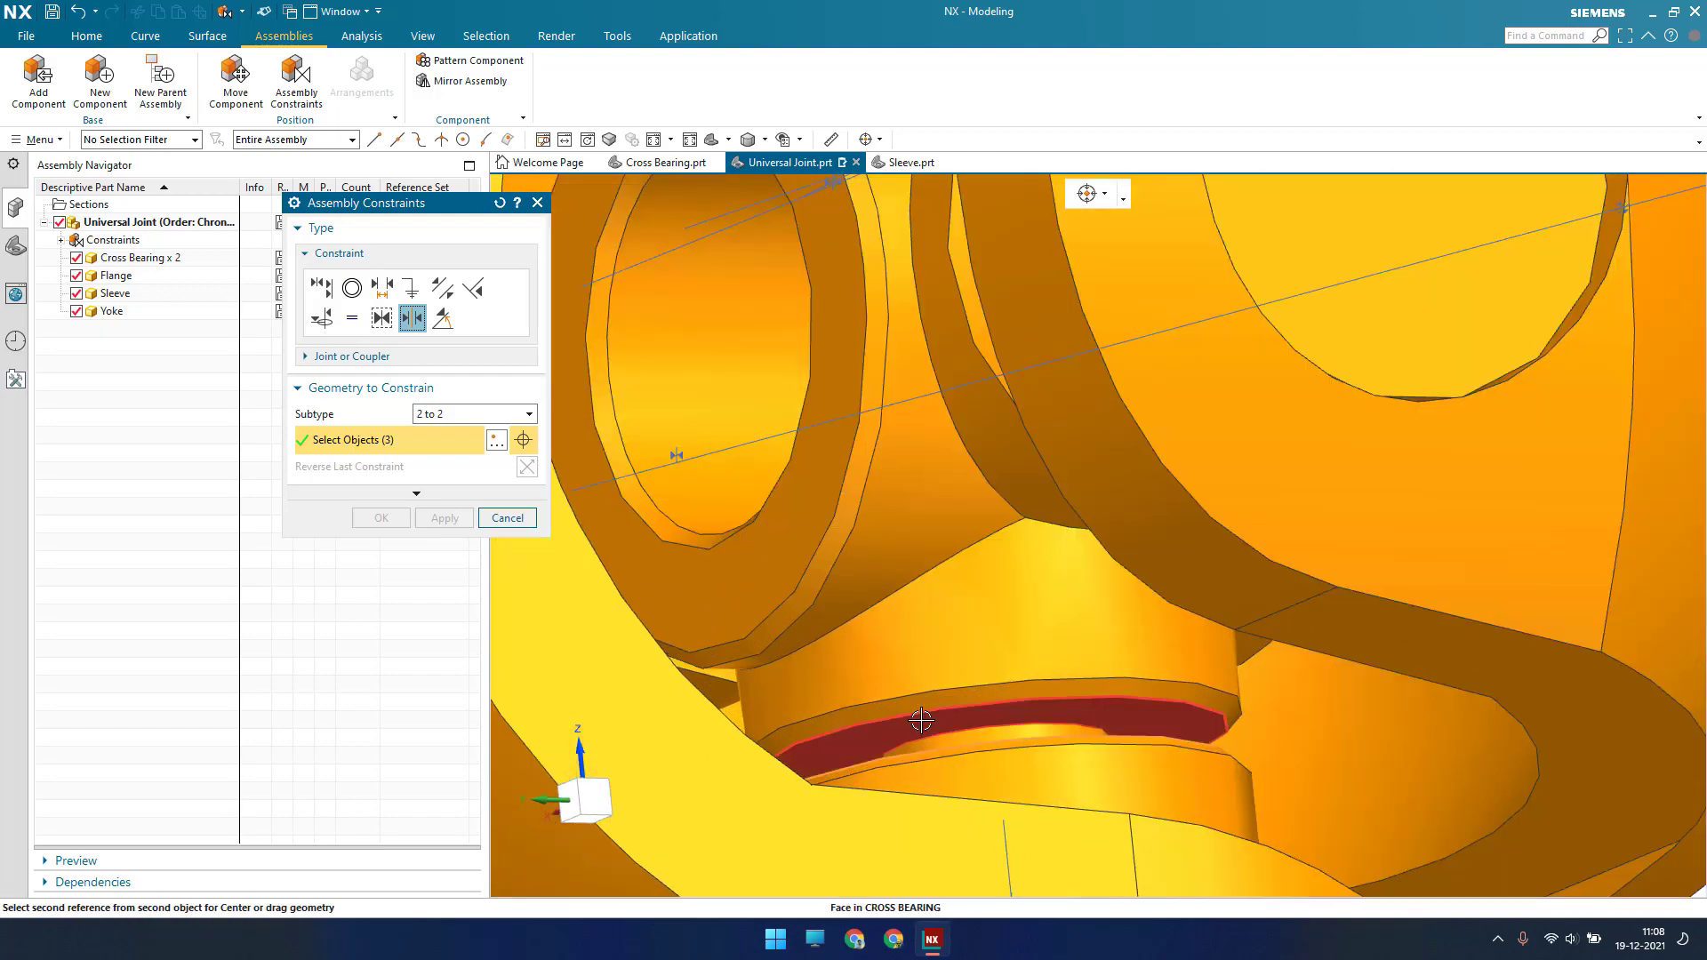
left_click(921, 720)
scroll(937, 613, "down", 5)
left_click(381, 518)
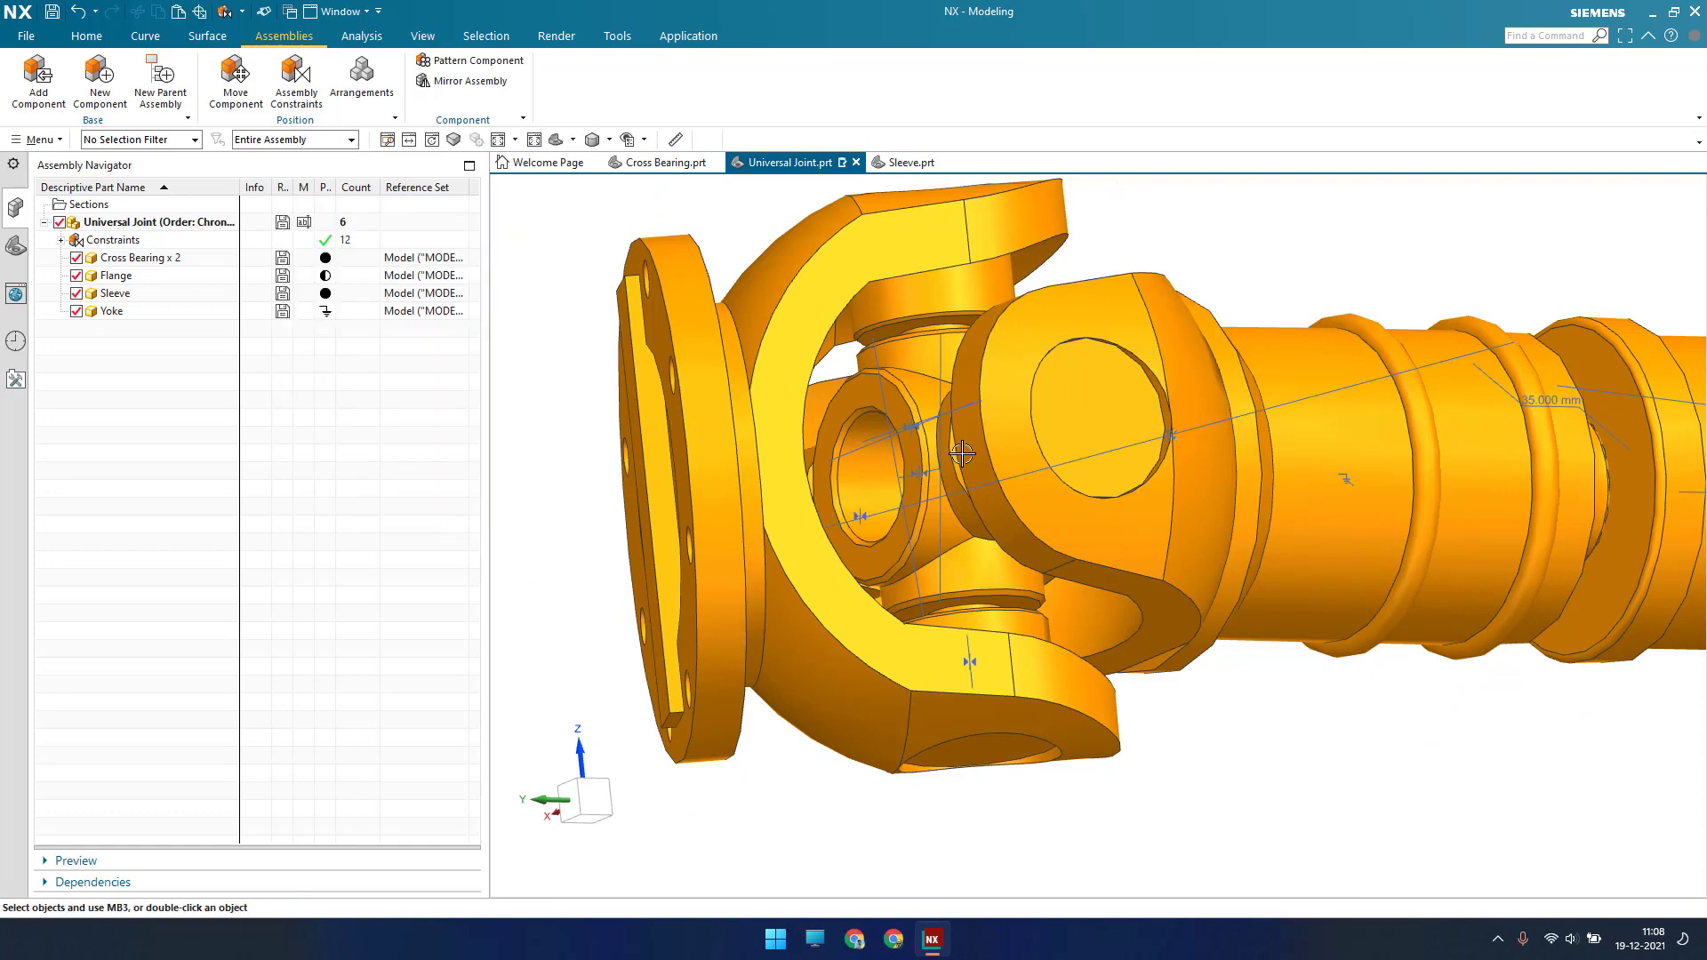
Display the Flange's degrees of freedom and examine how it can still move about the Cross Bearing
middle_click_drag(889, 534, 1029, 374)
scroll(1029, 373, "down", 3)
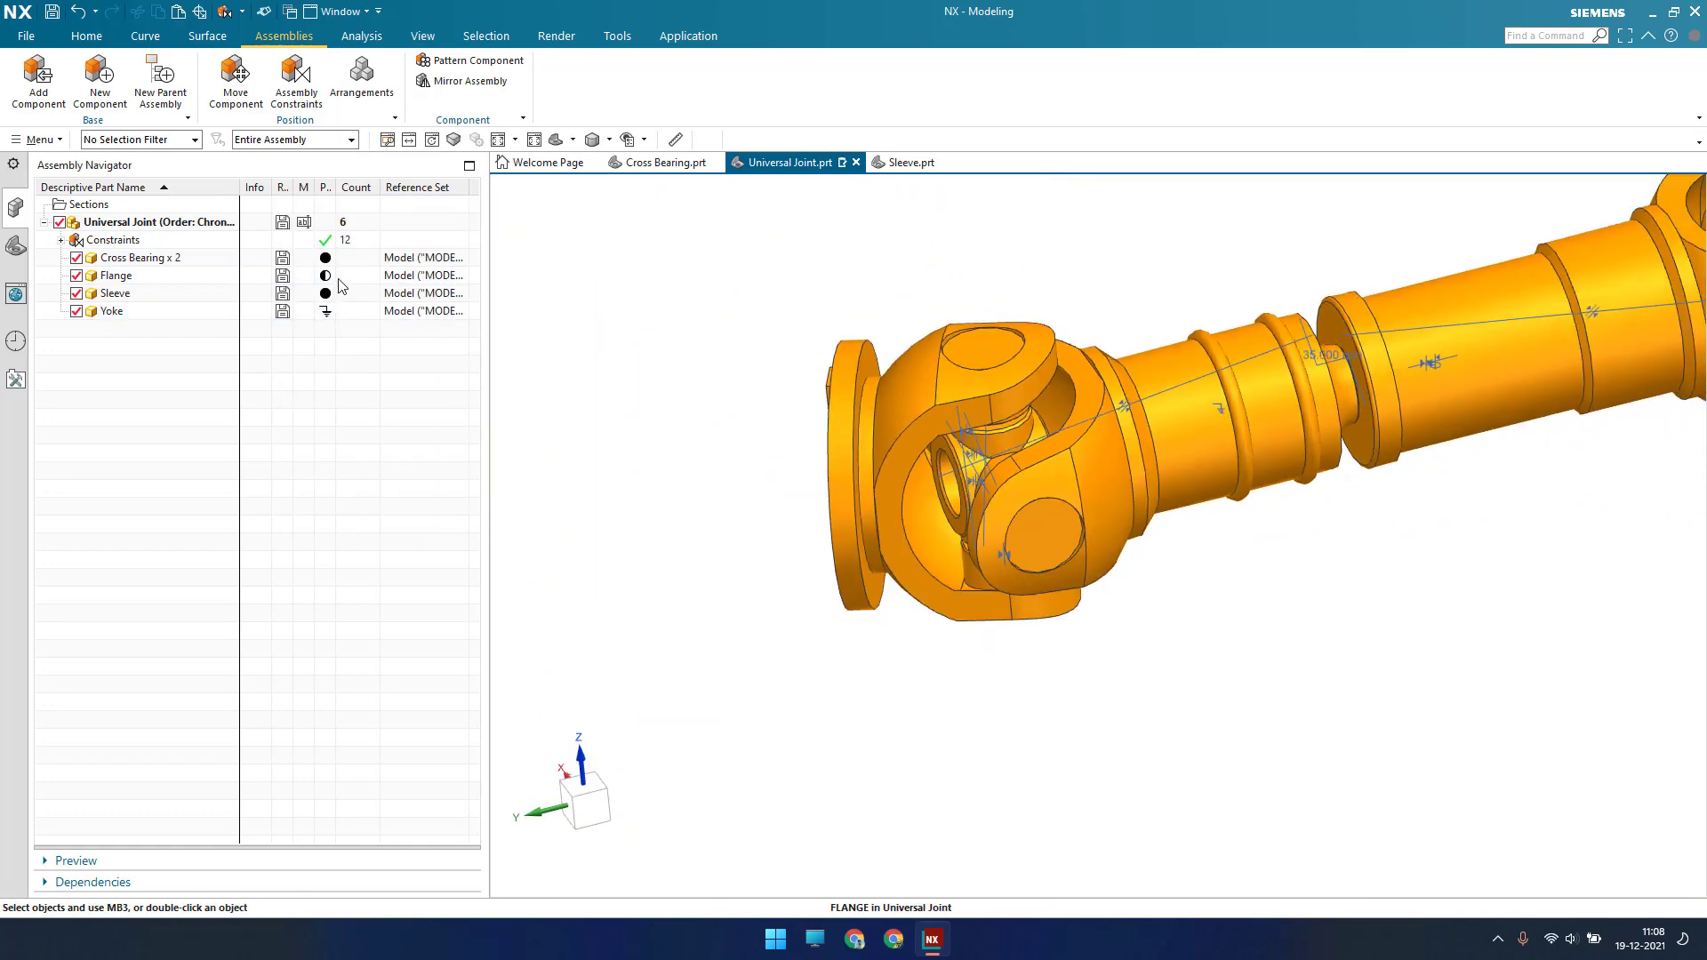
left_click(342, 277)
right_click(341, 278)
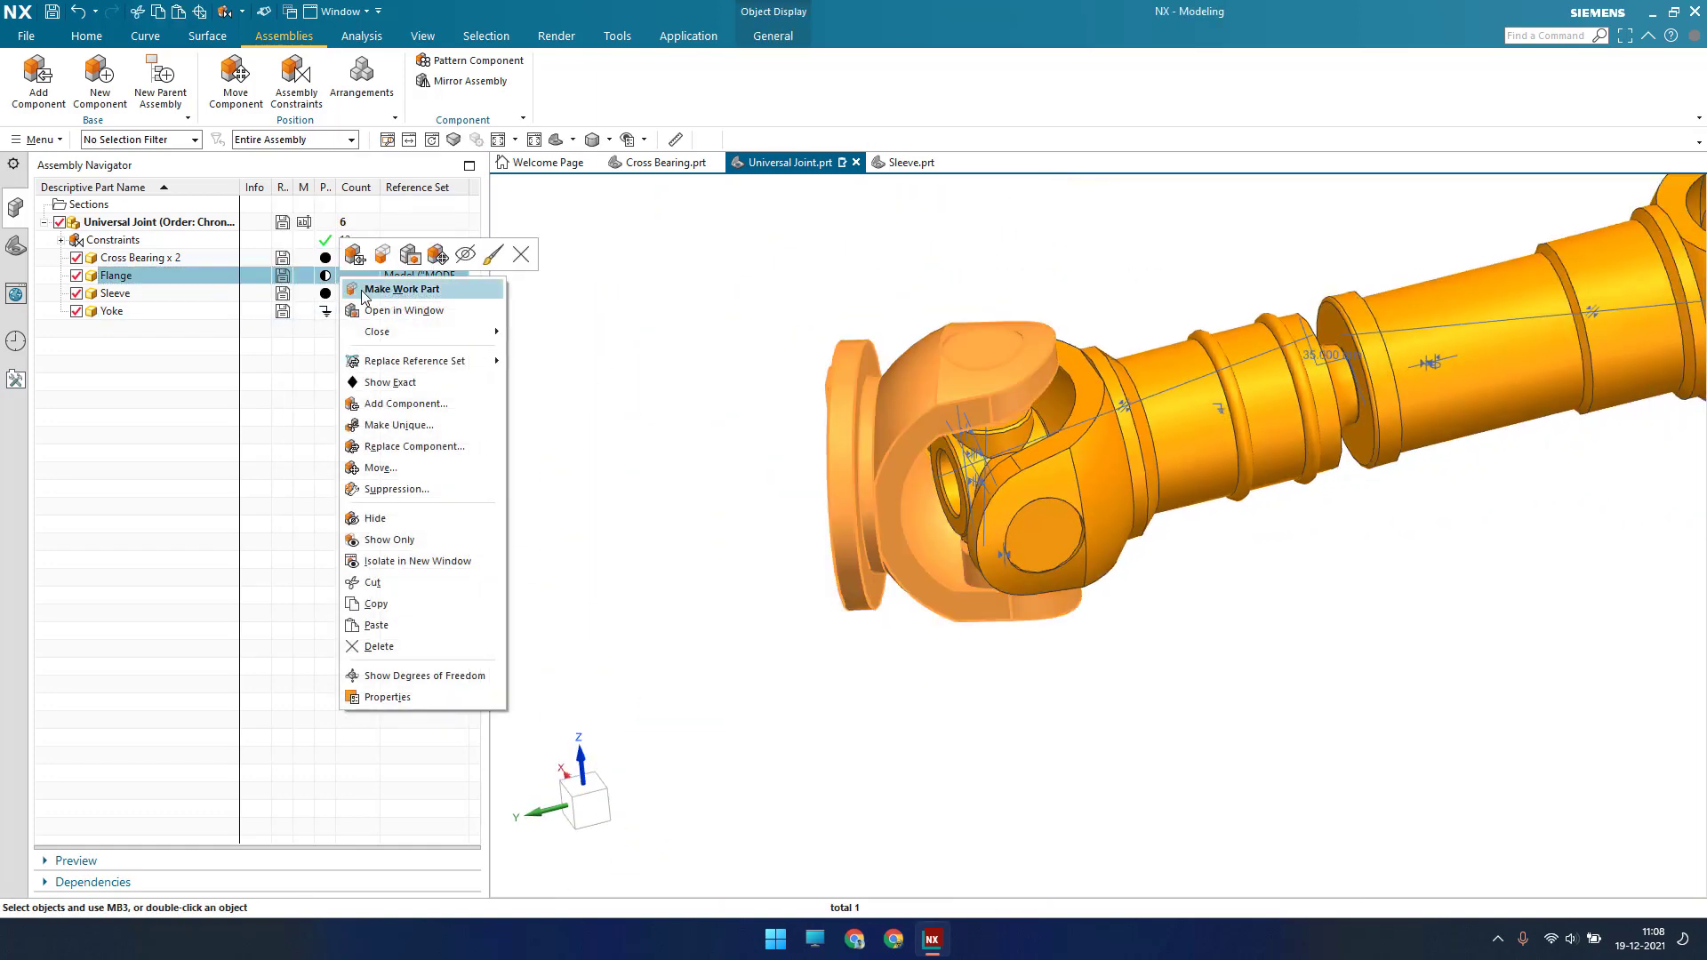
left_click(391, 676)
middle_click_drag(964, 687, 967, 674)
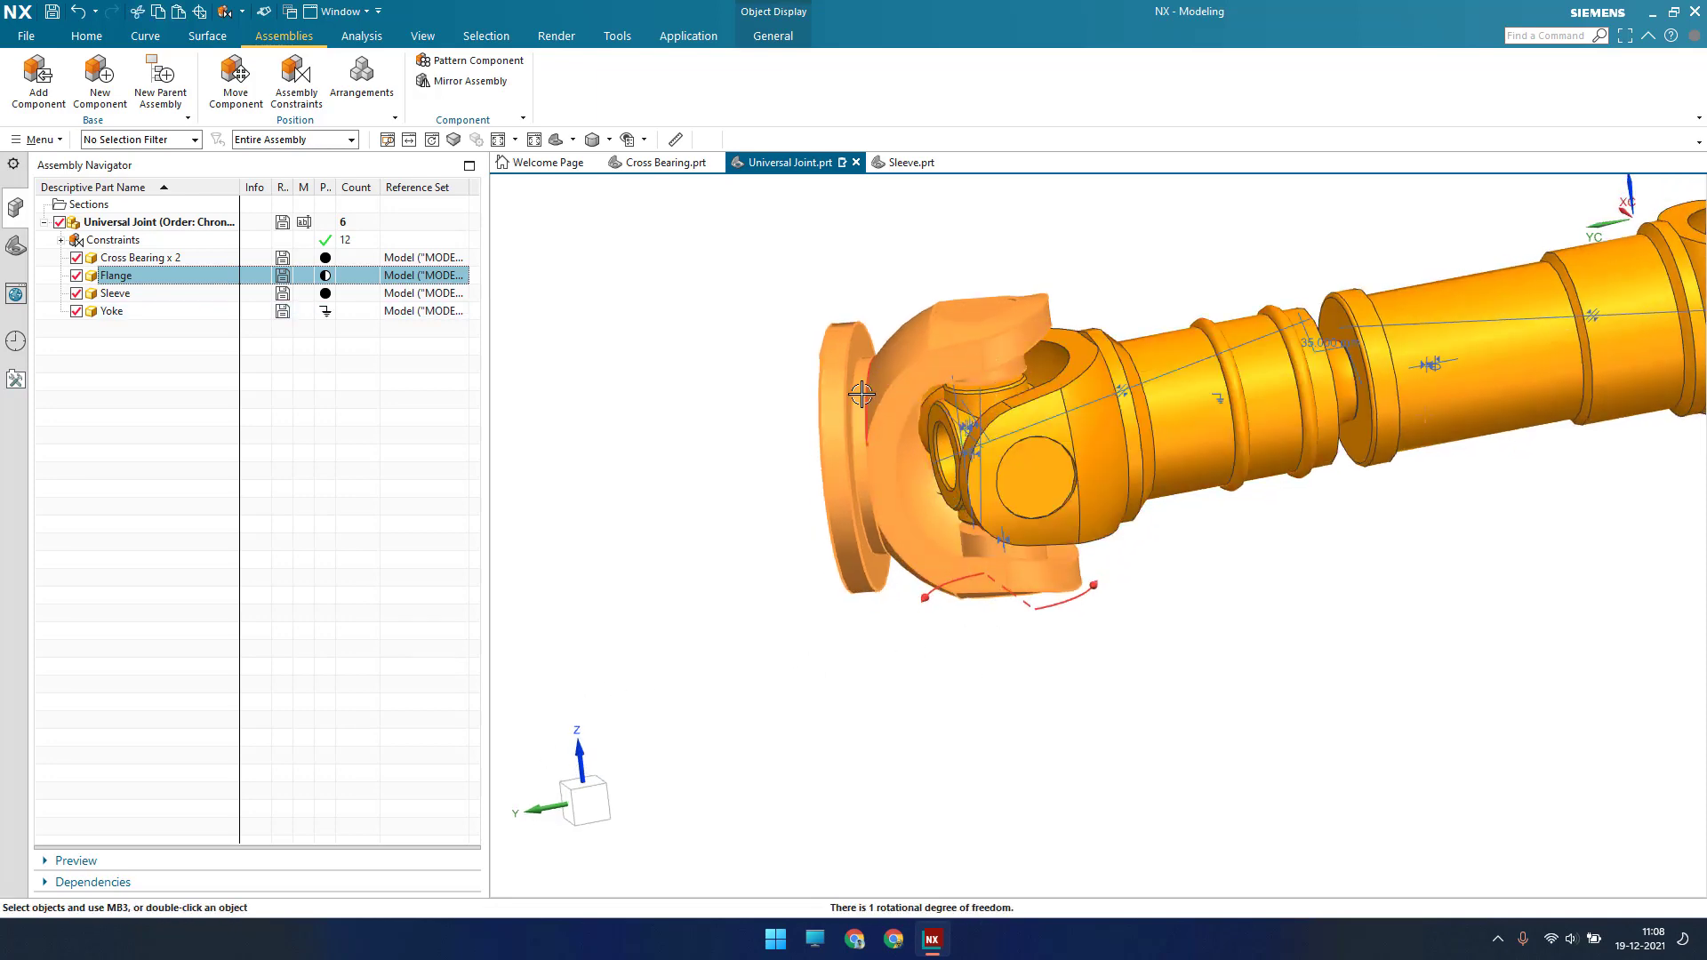
left_click(781, 515)
middle_click_drag(875, 532, 892, 576)
scroll(863, 461, "up", 2)
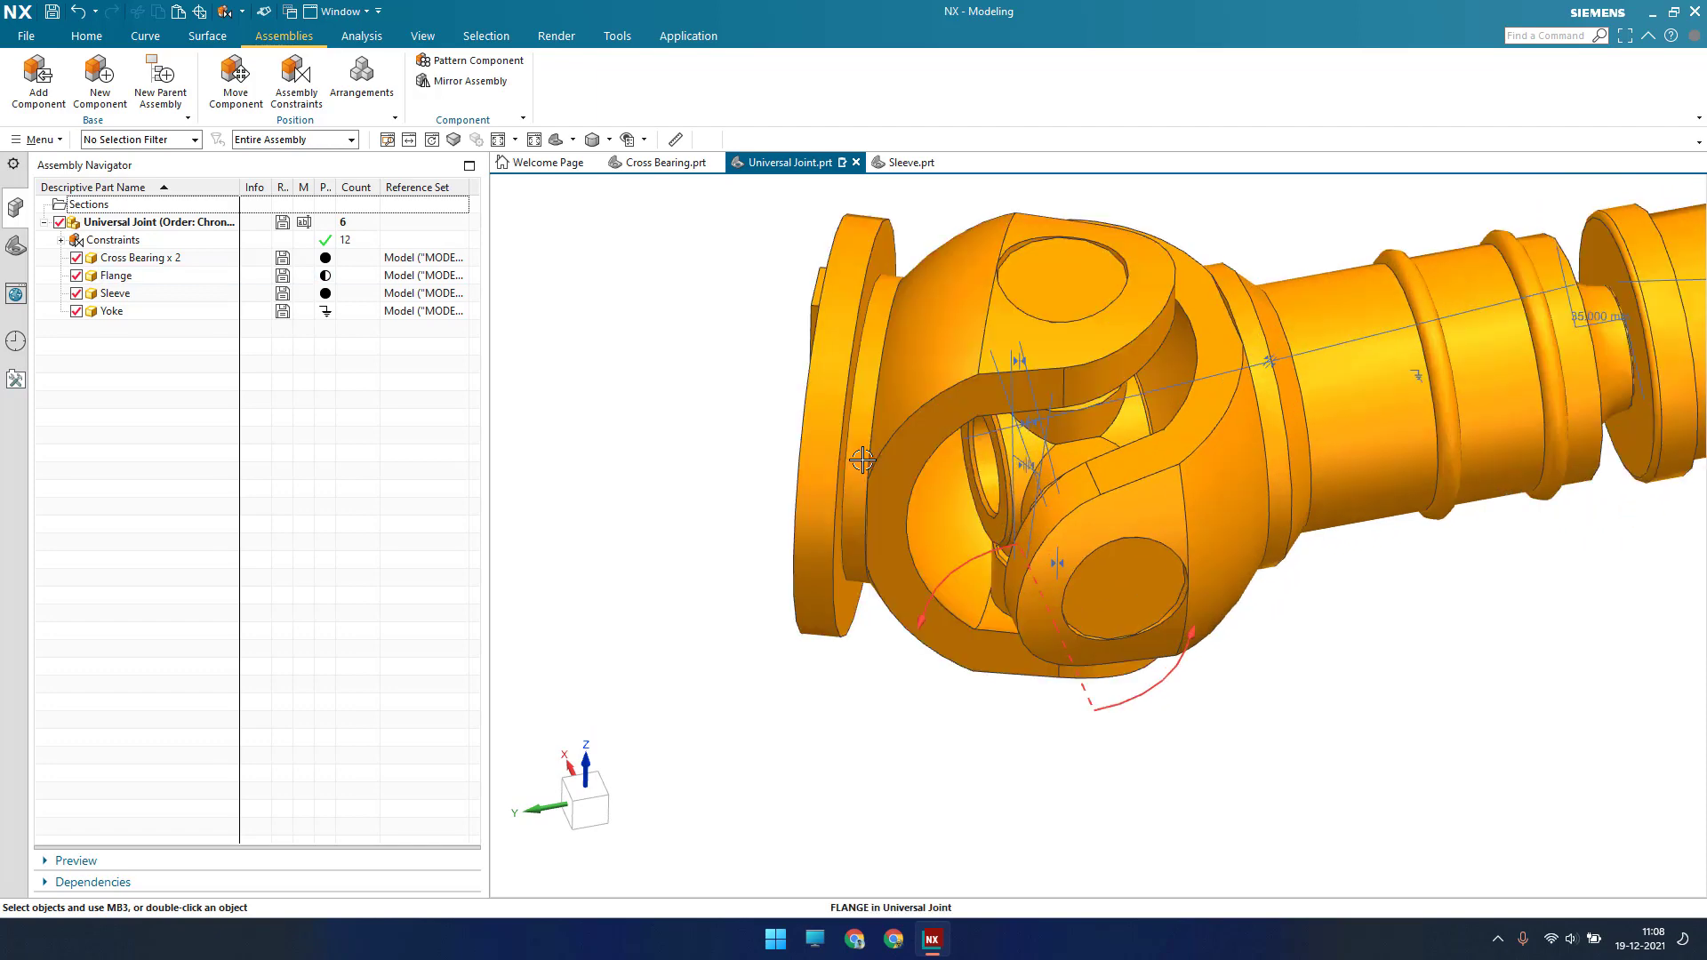
scroll(863, 461, "down", 1)
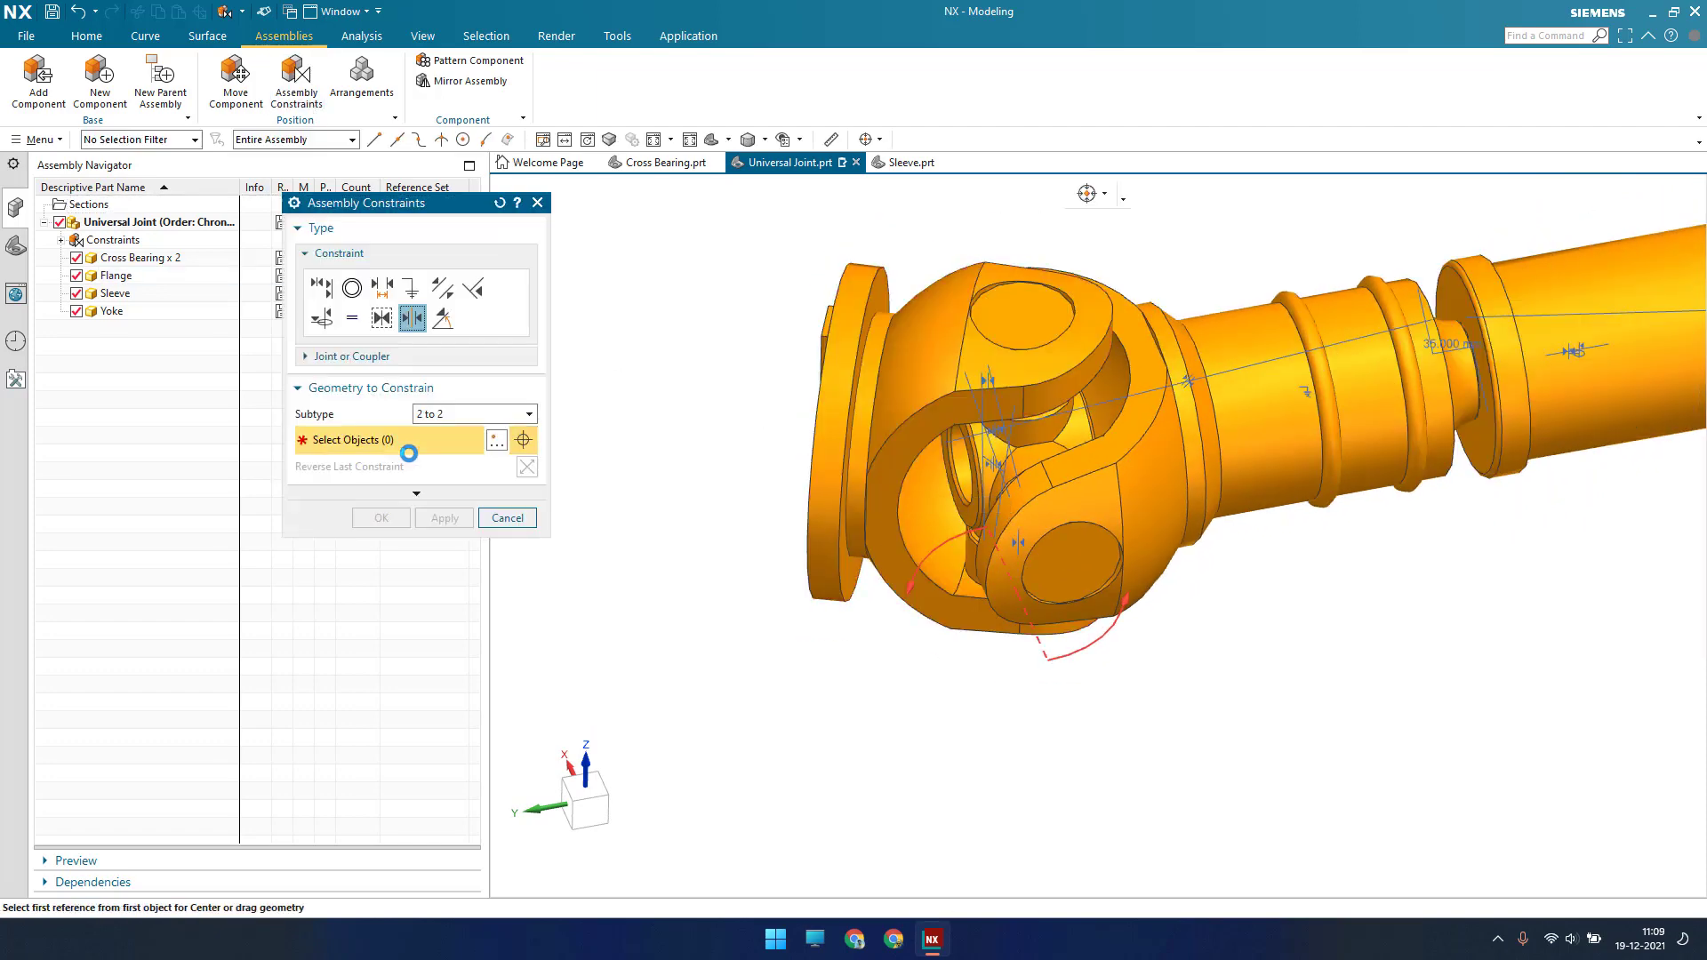
Add a 3D Angle constraint between the Cross Bearing's ring-shaped face and the Flange's flat outer face
left_click(443, 320)
scroll(983, 504, "up", 3)
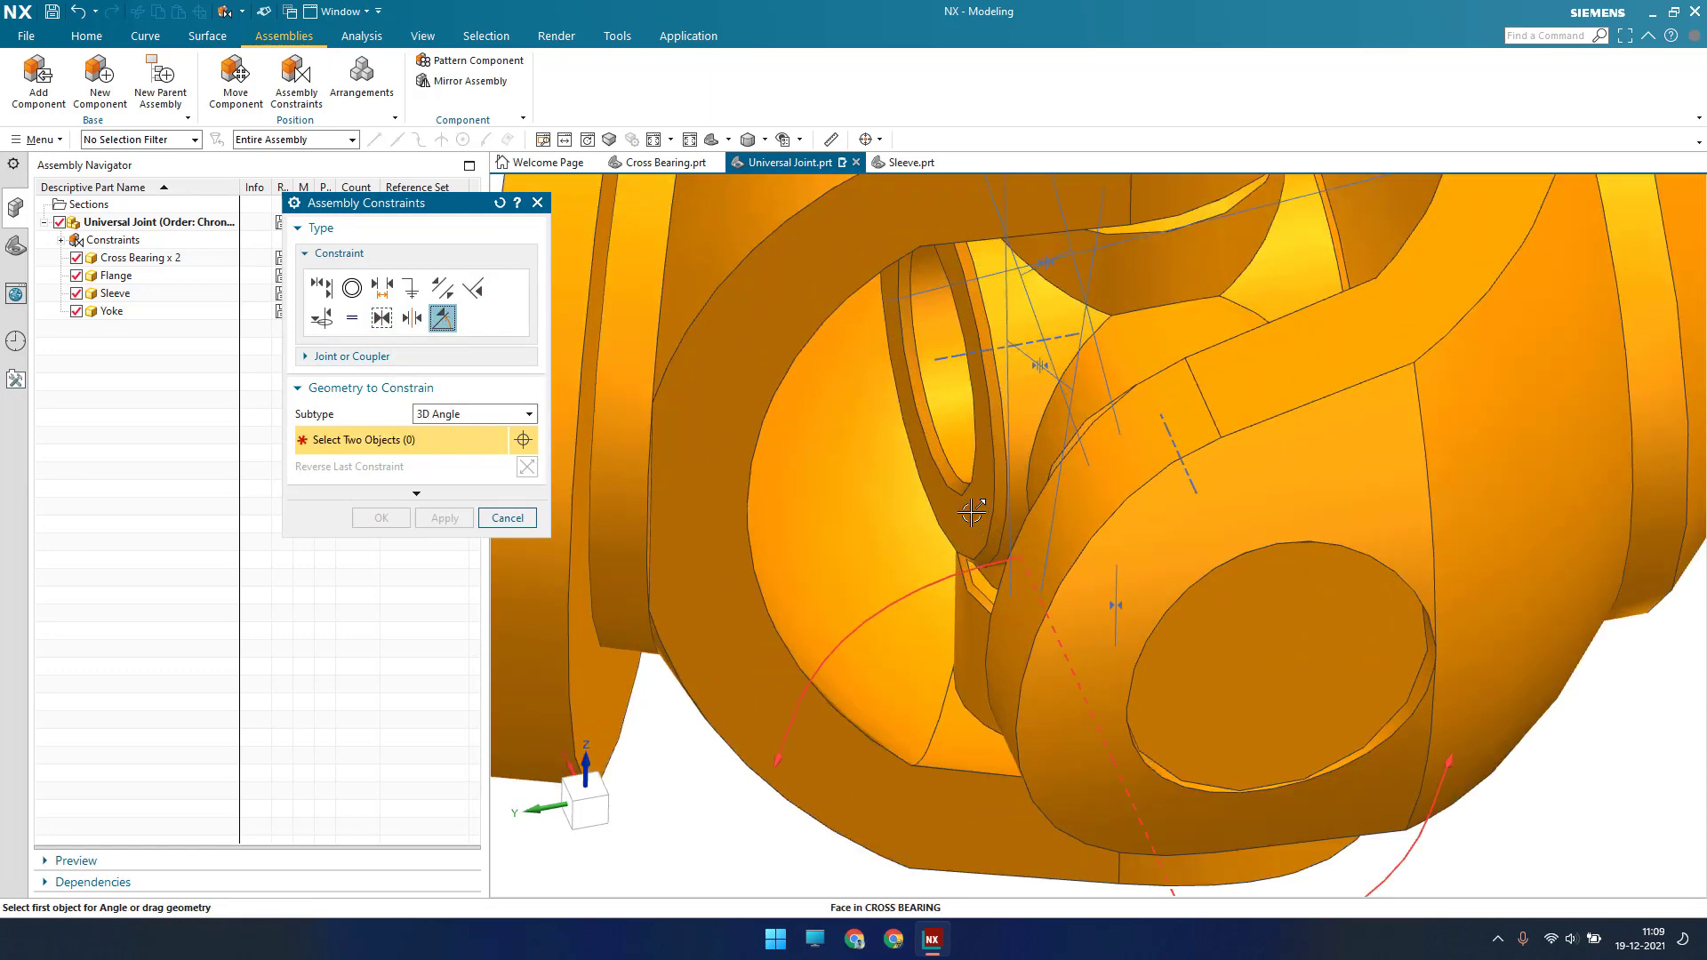
left_click(978, 503)
scroll(986, 508, "down", 2)
middle_click_drag(989, 514, 1036, 510)
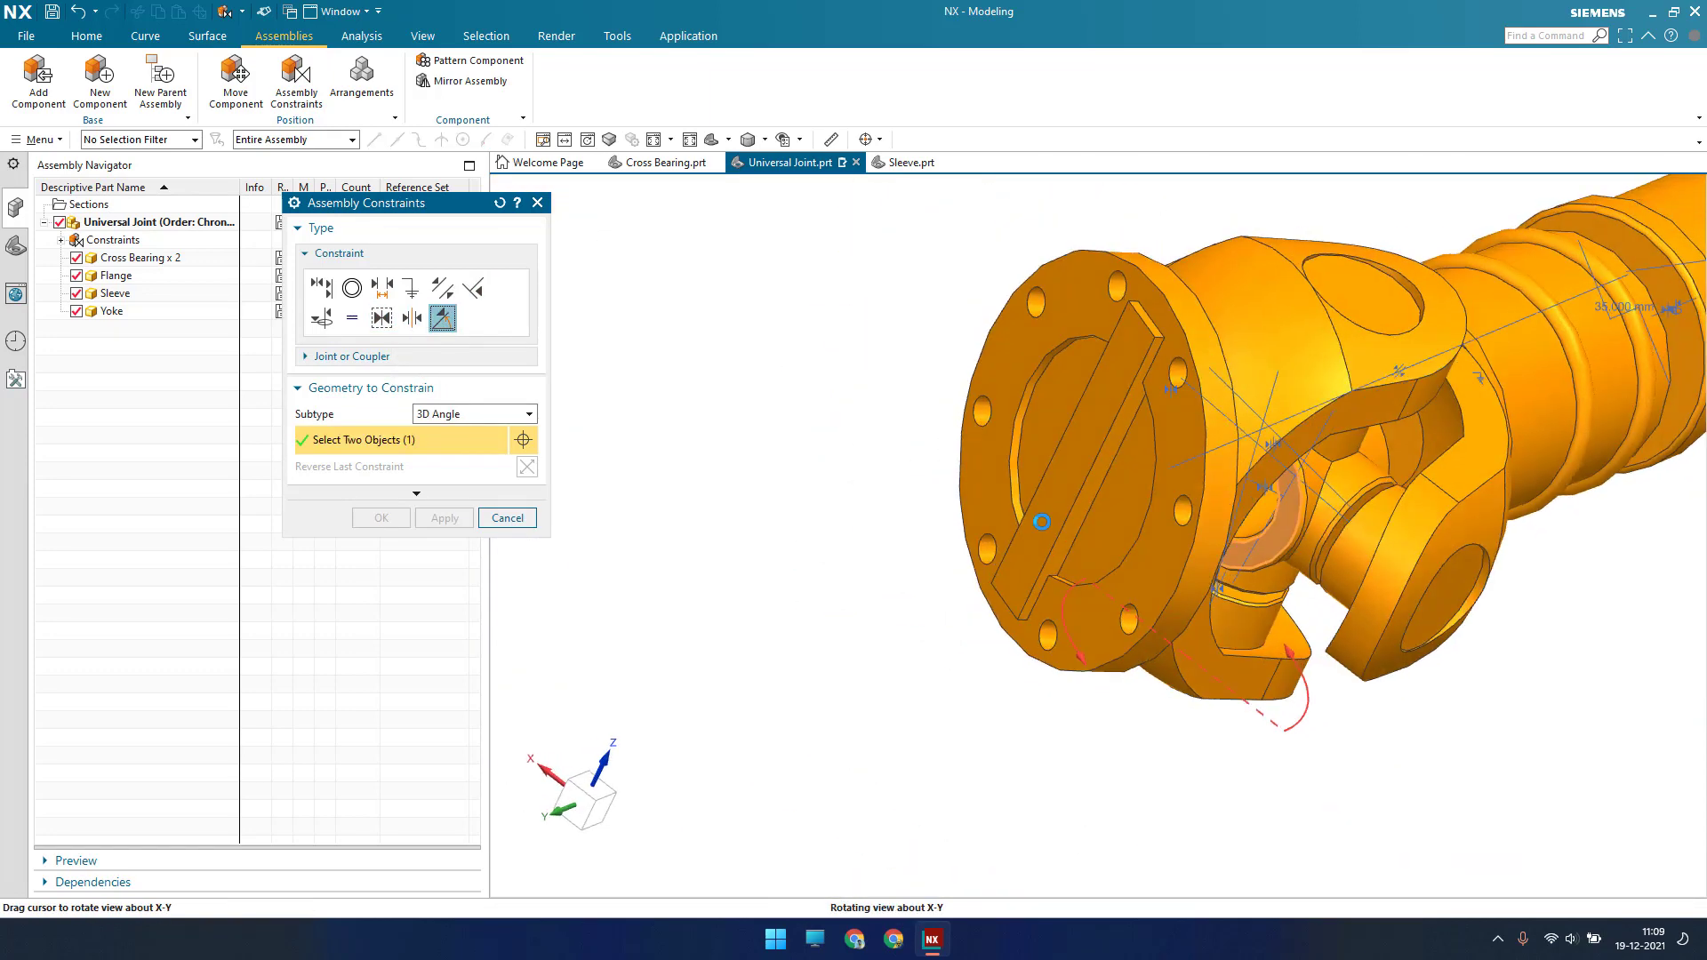
left_click(1055, 494)
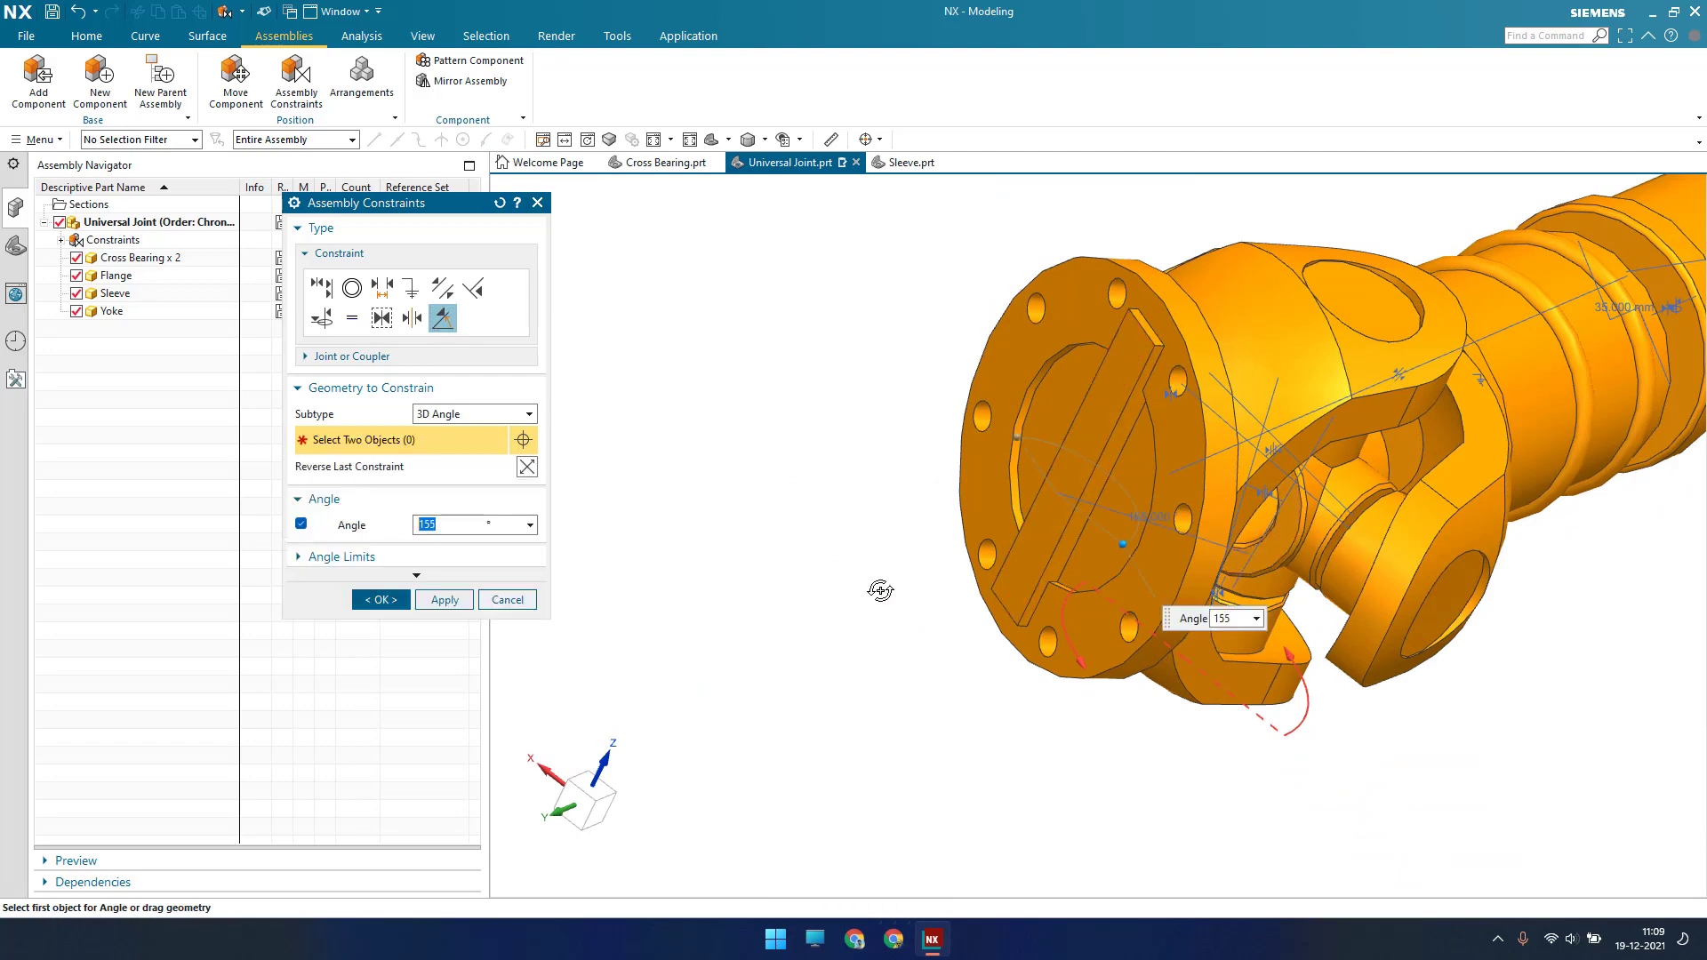
Try 50, 100 and 175 degrees as the angle between the Flange and the Cross Bearing
middle_click_drag(880, 590, 903, 584)
scroll(903, 584, "up", 5)
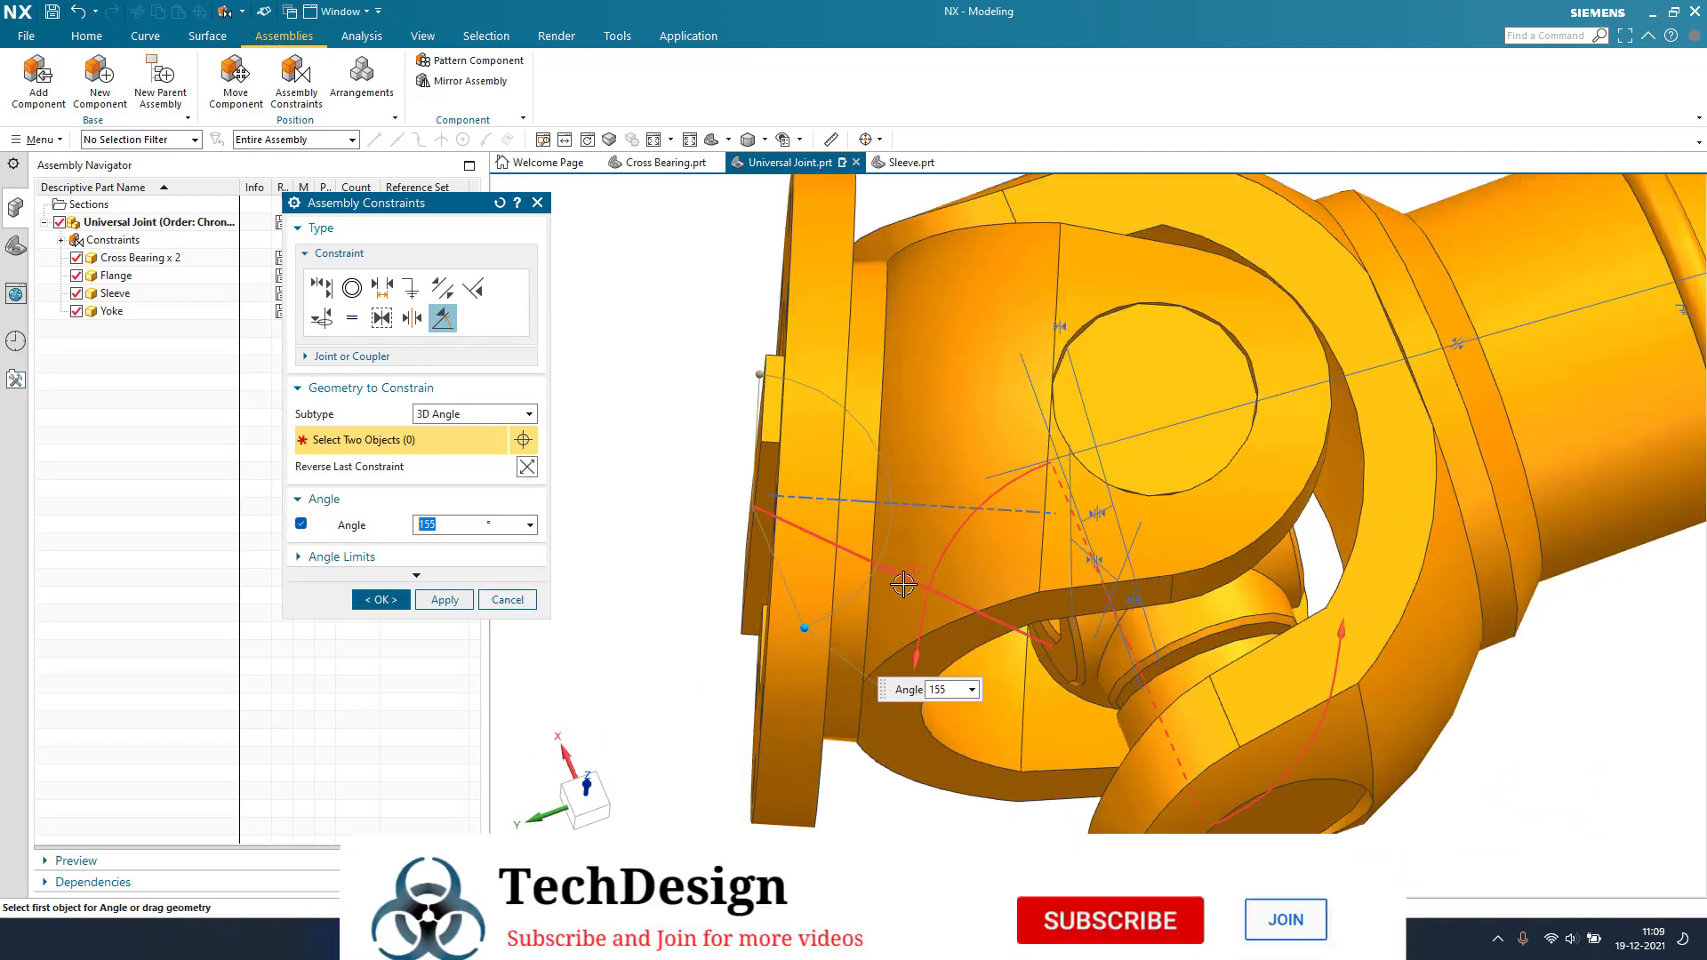
scroll(903, 587, "down", 4)
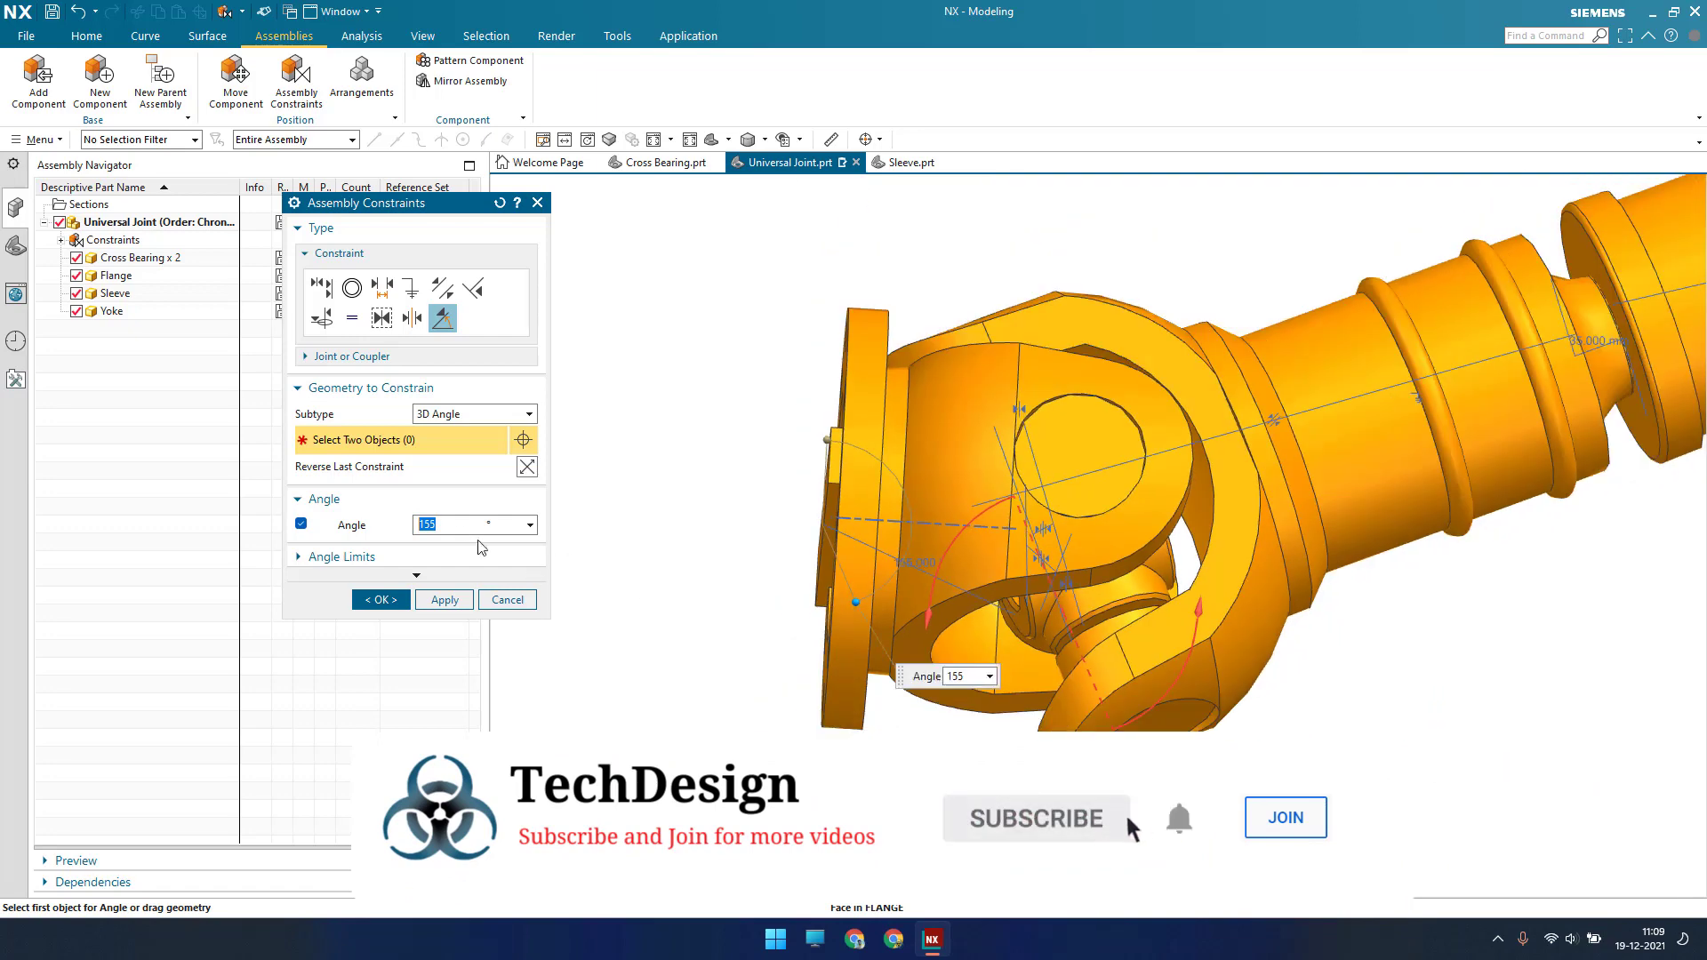
key("Return")
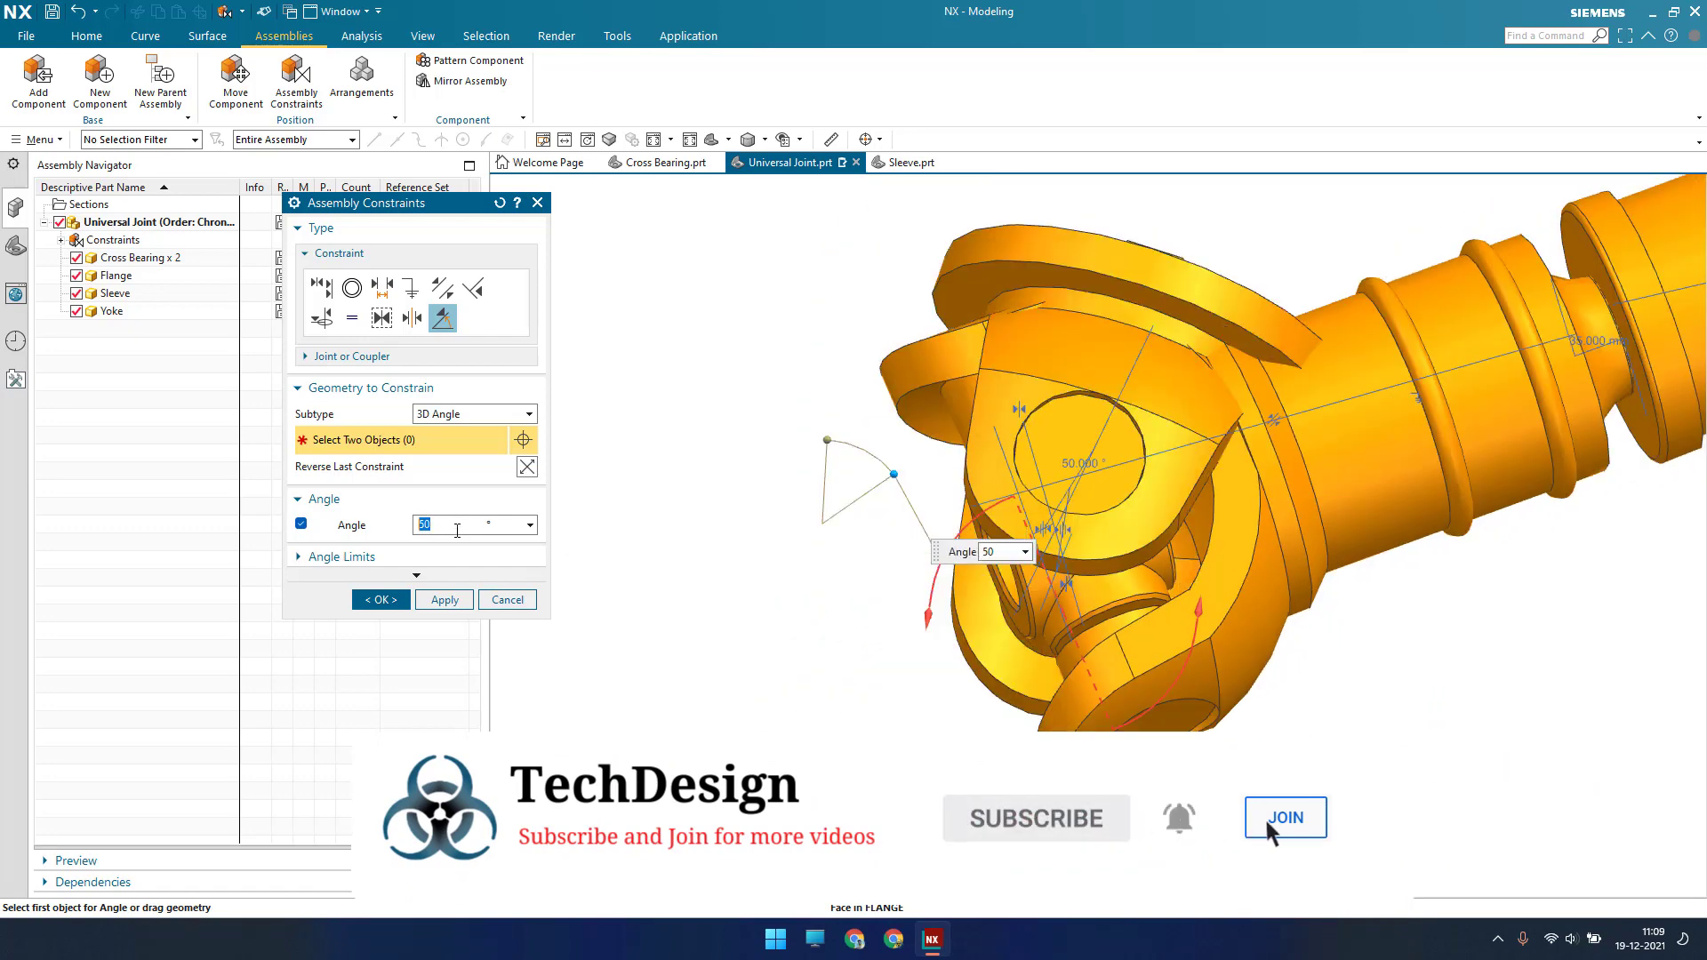
type("100")
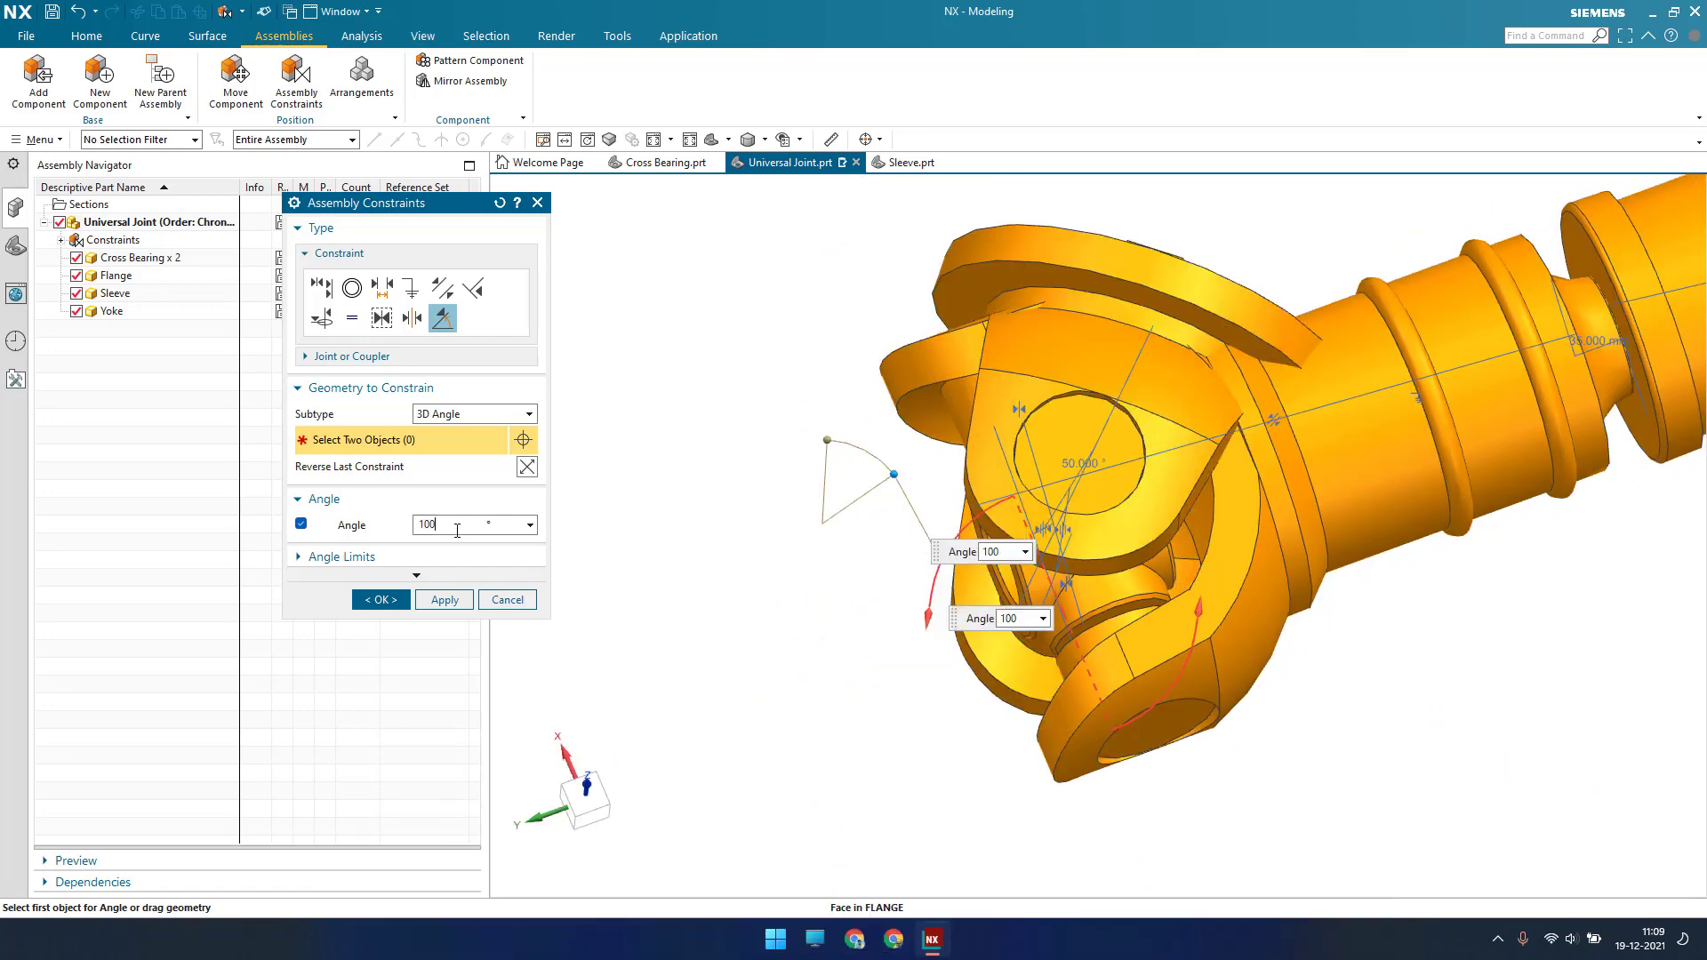
key("Return")
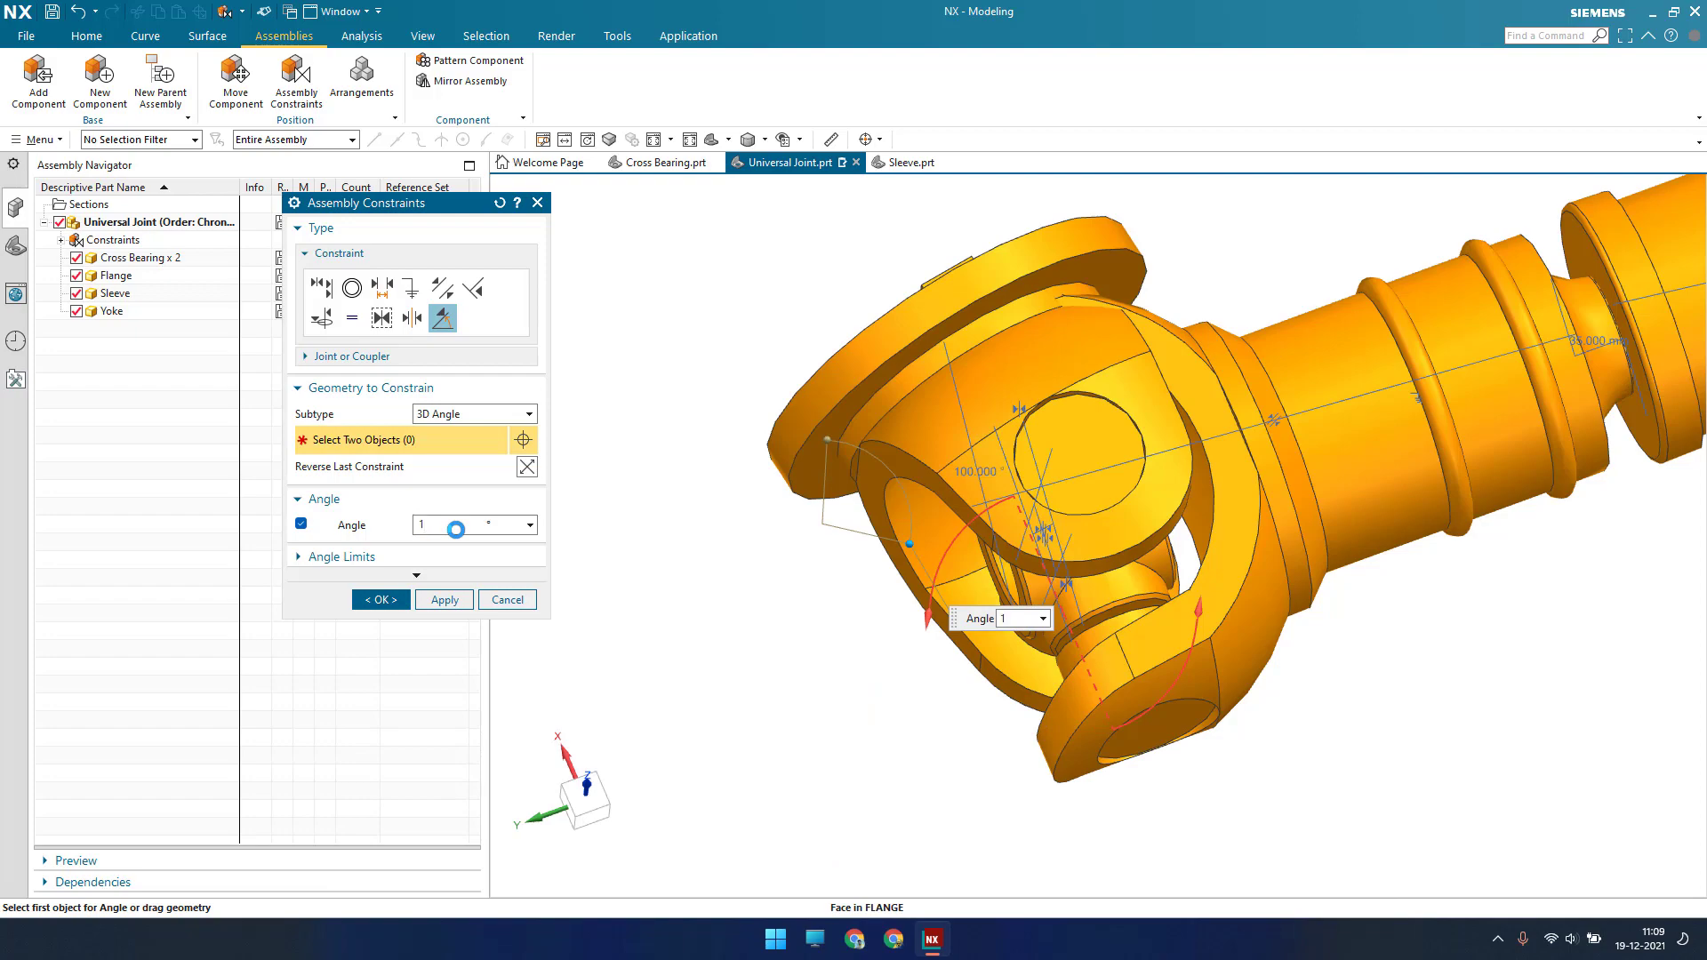
key("Return")
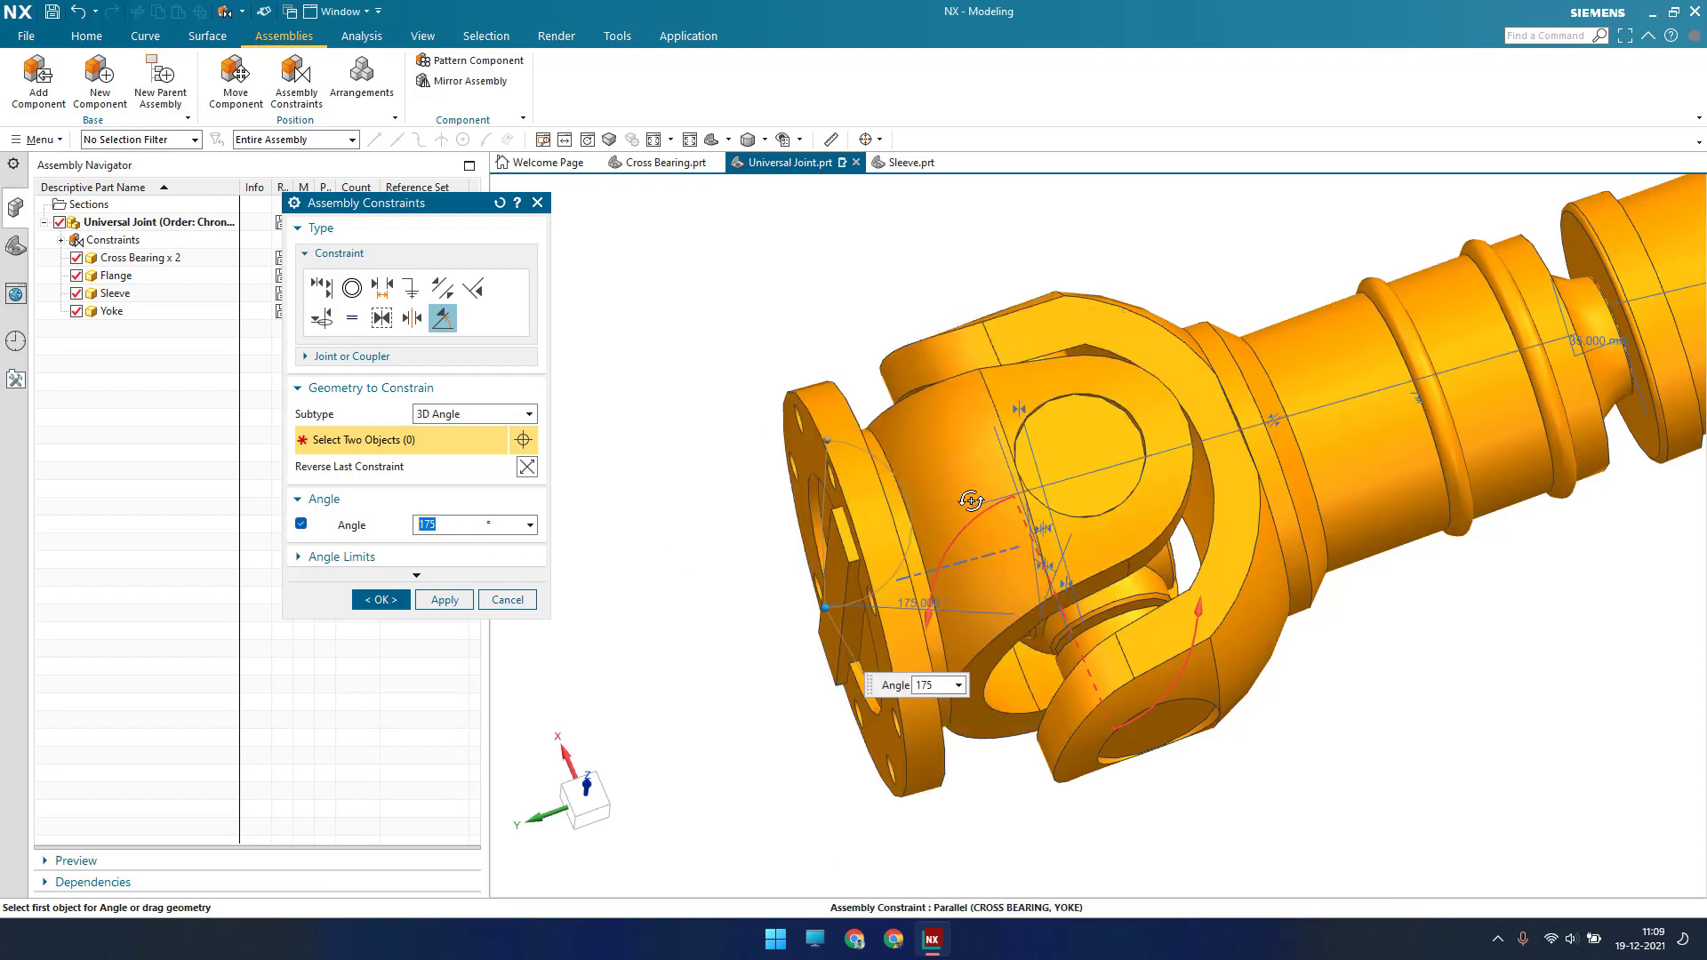
Set the Flange's 3D Angle constraint to 170 degrees and finish the constraint
mouse_move(970, 501)
middle_mouse_down()
mouse_move(971, 454)
mouse_move(1037, 369)
mouse_move(987, 453)
mouse_move(973, 515)
mouse_move(984, 505)
middle_mouse_up()
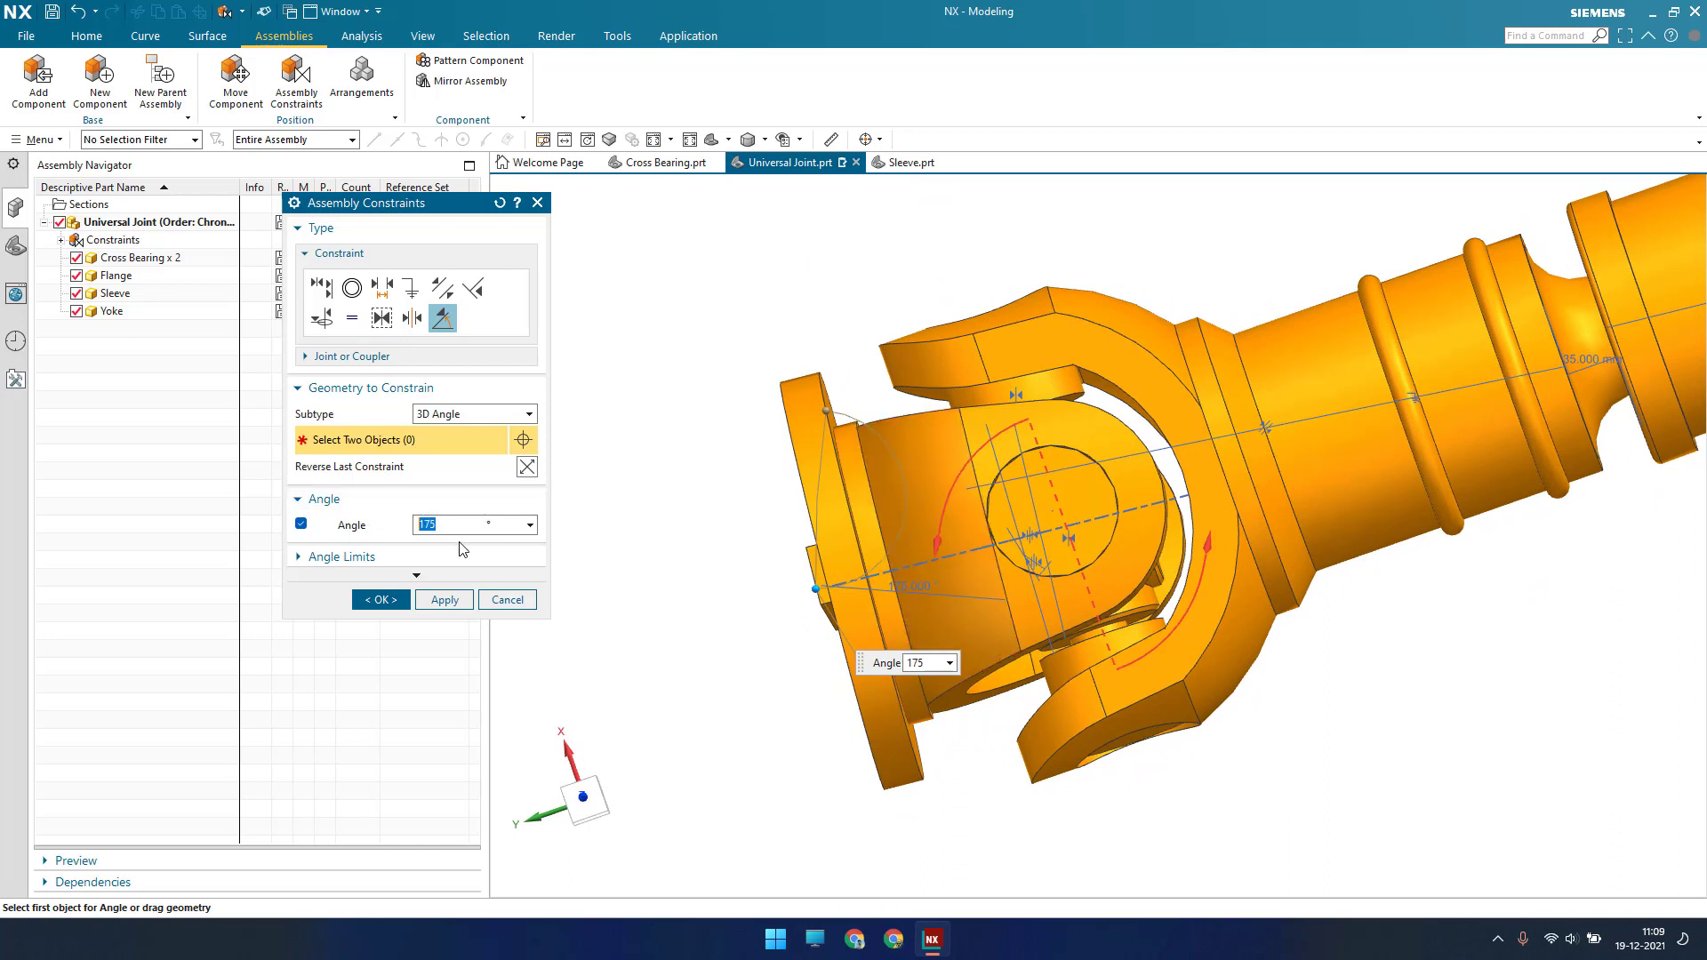
key("Return")
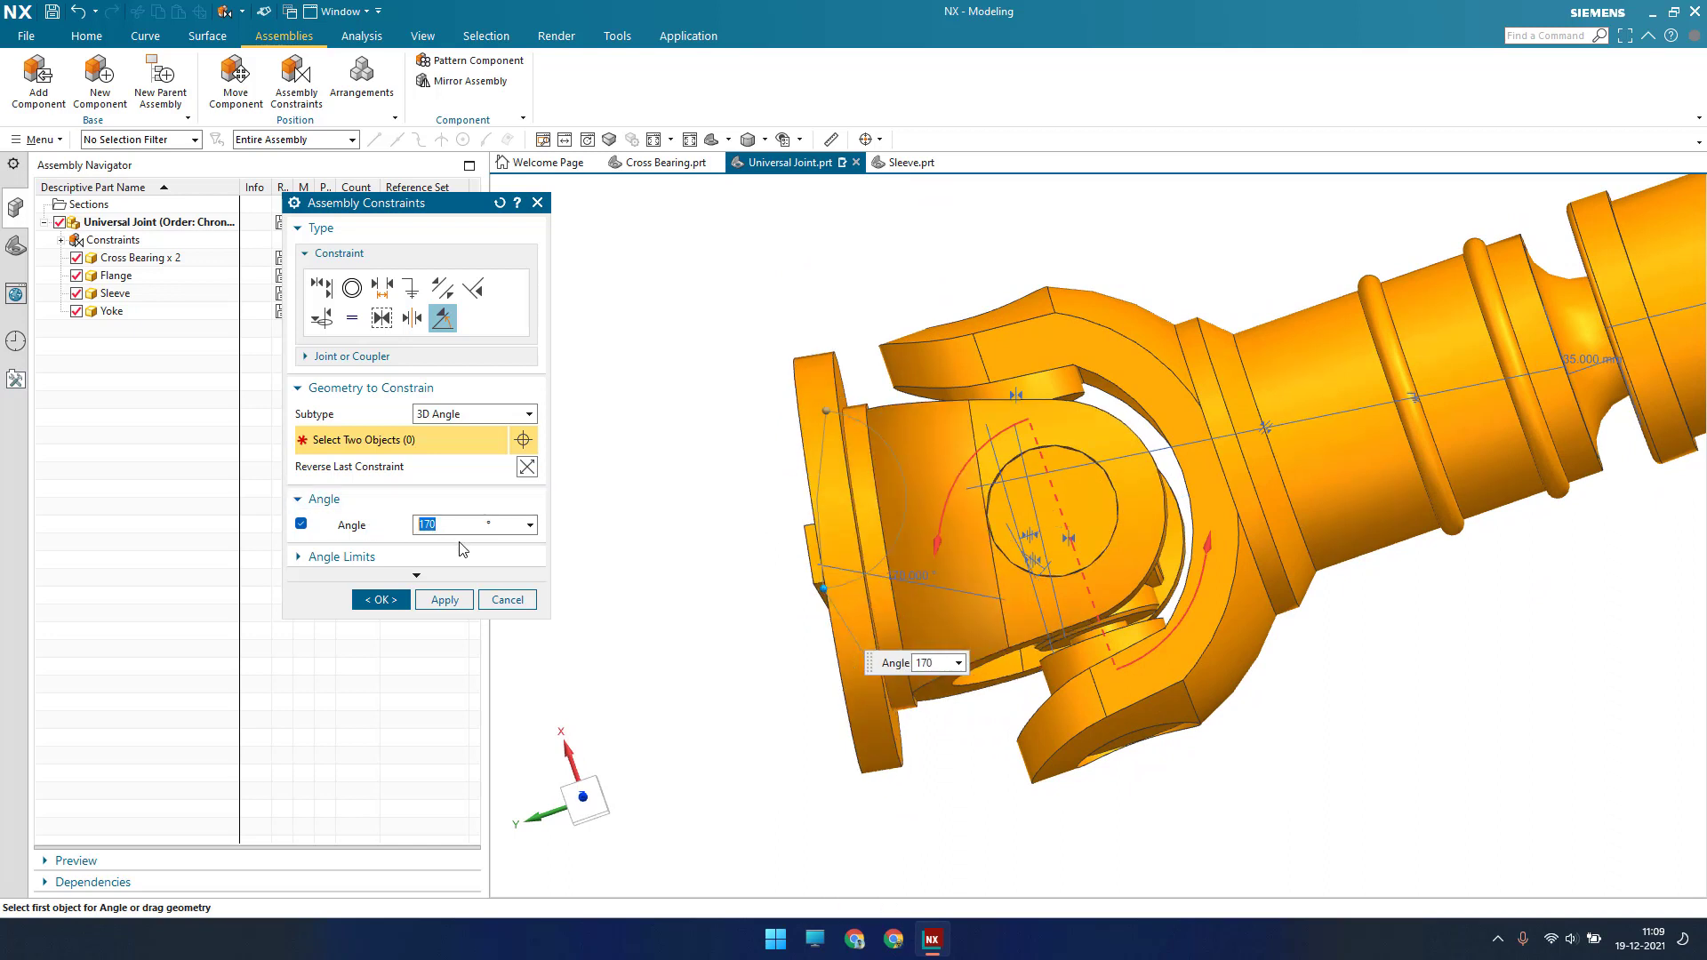
middle_click_drag(810, 510, 709, 495)
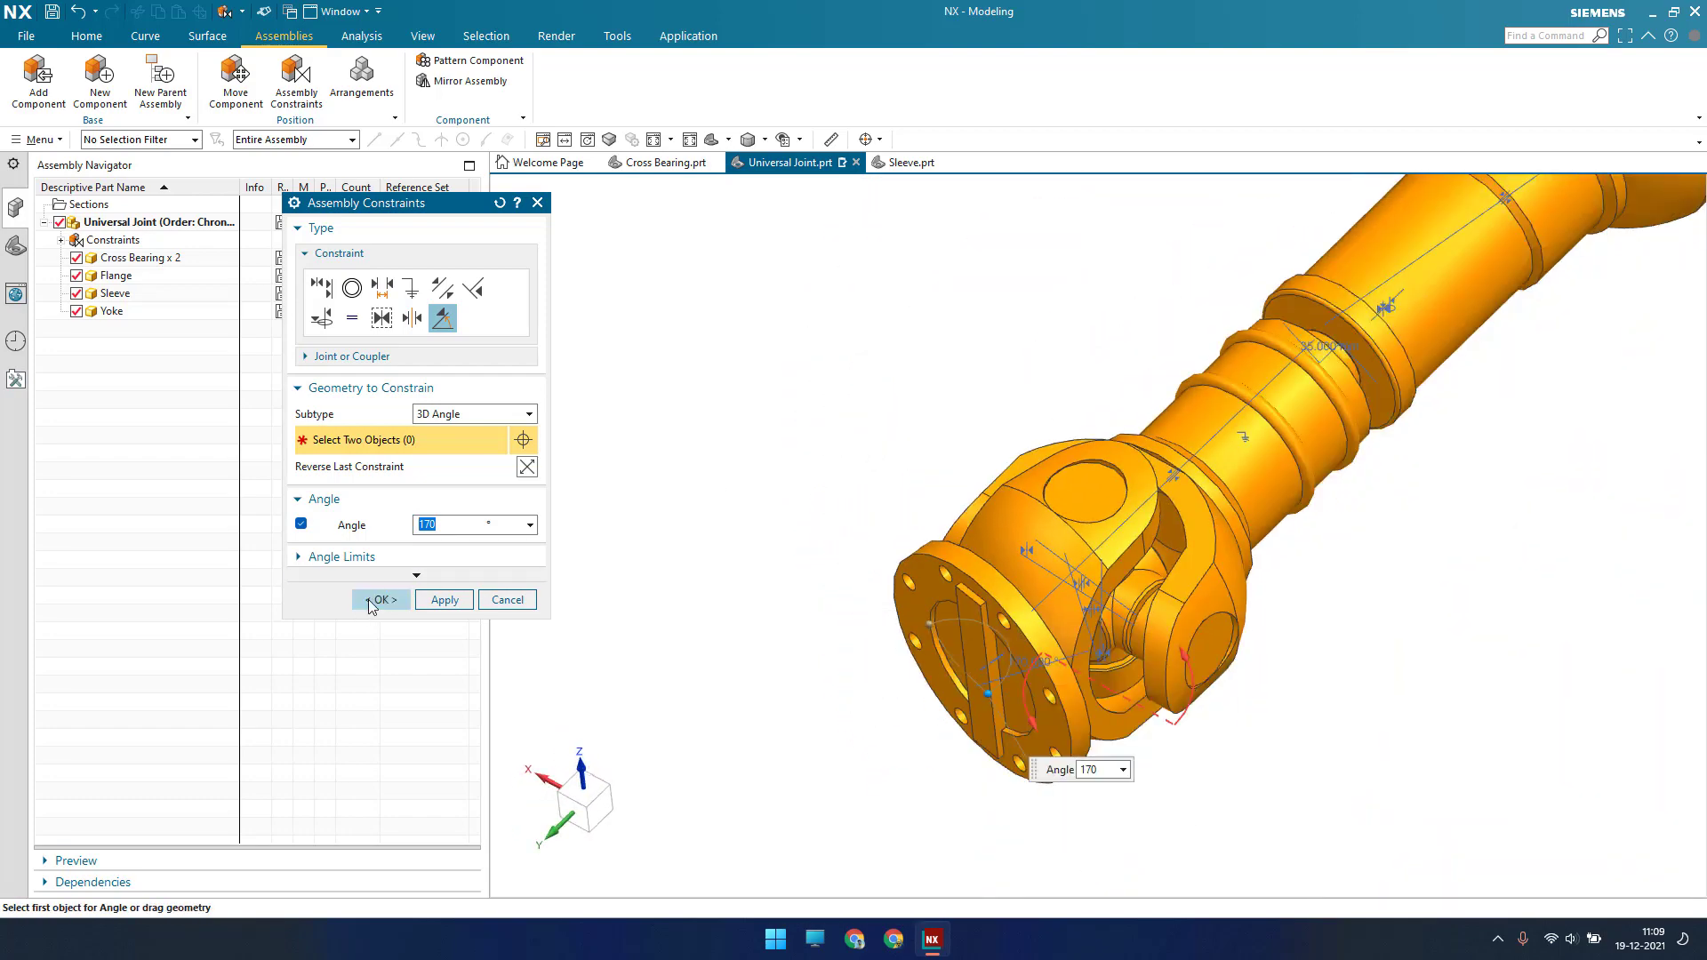
left_click(380, 600)
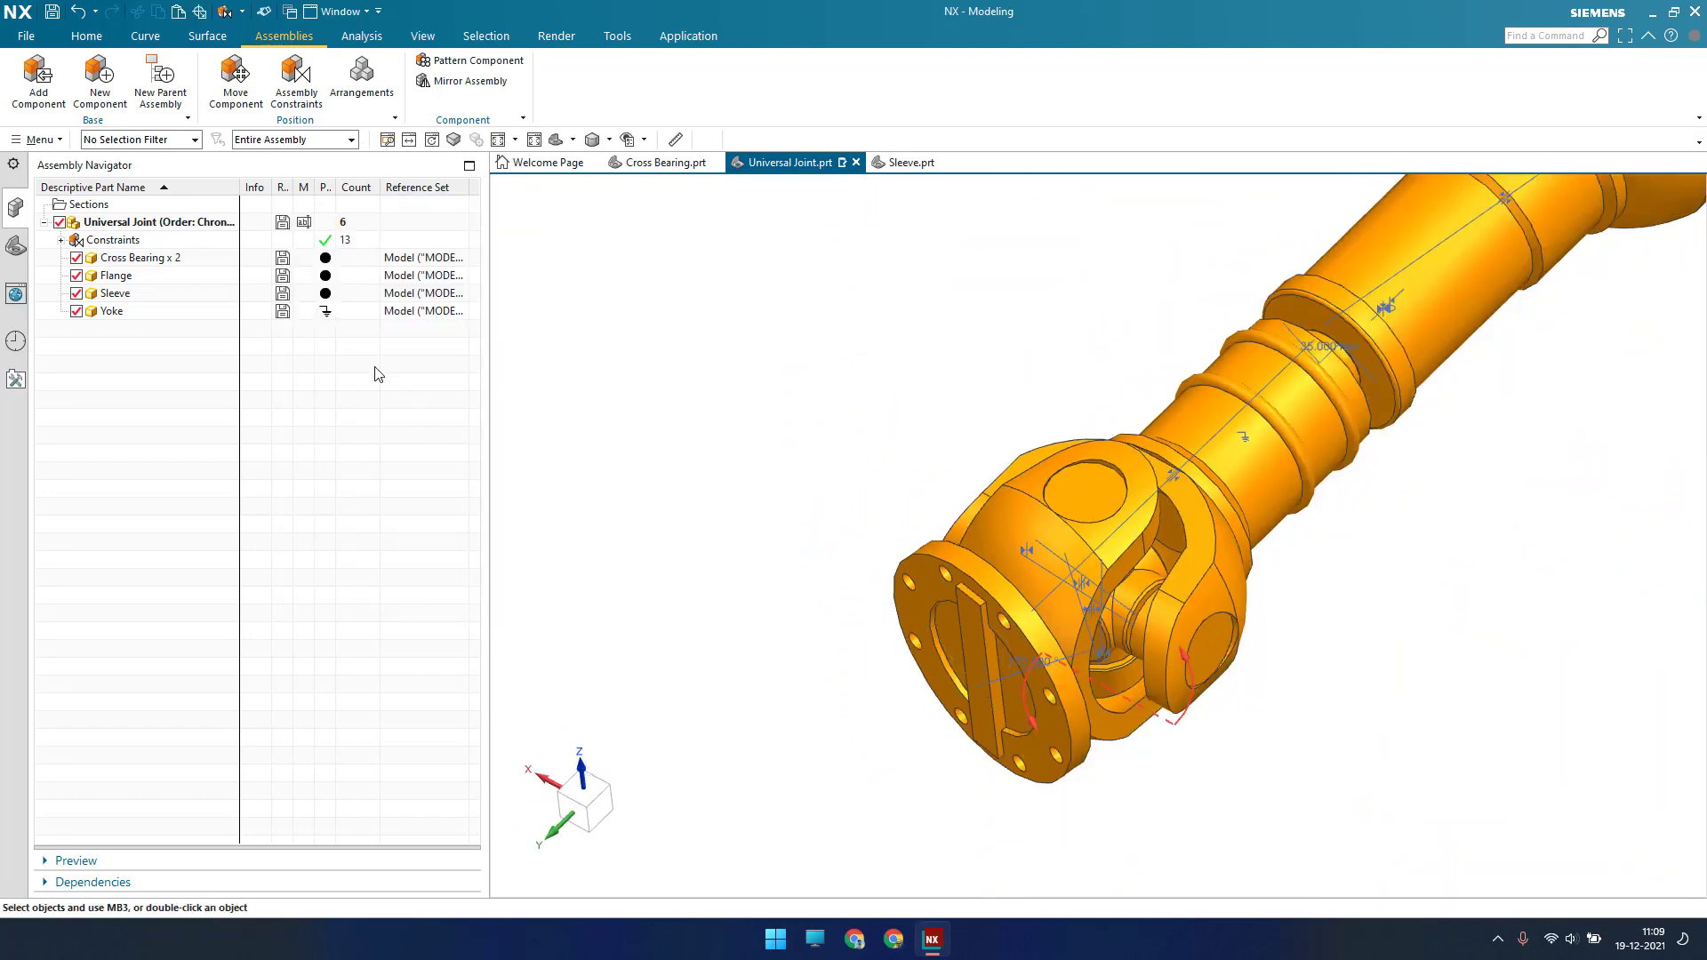
Copy and paste the Flange as a second instance, and unpack the two Flanges into separate entries in the assembly tree
left_click(201, 275)
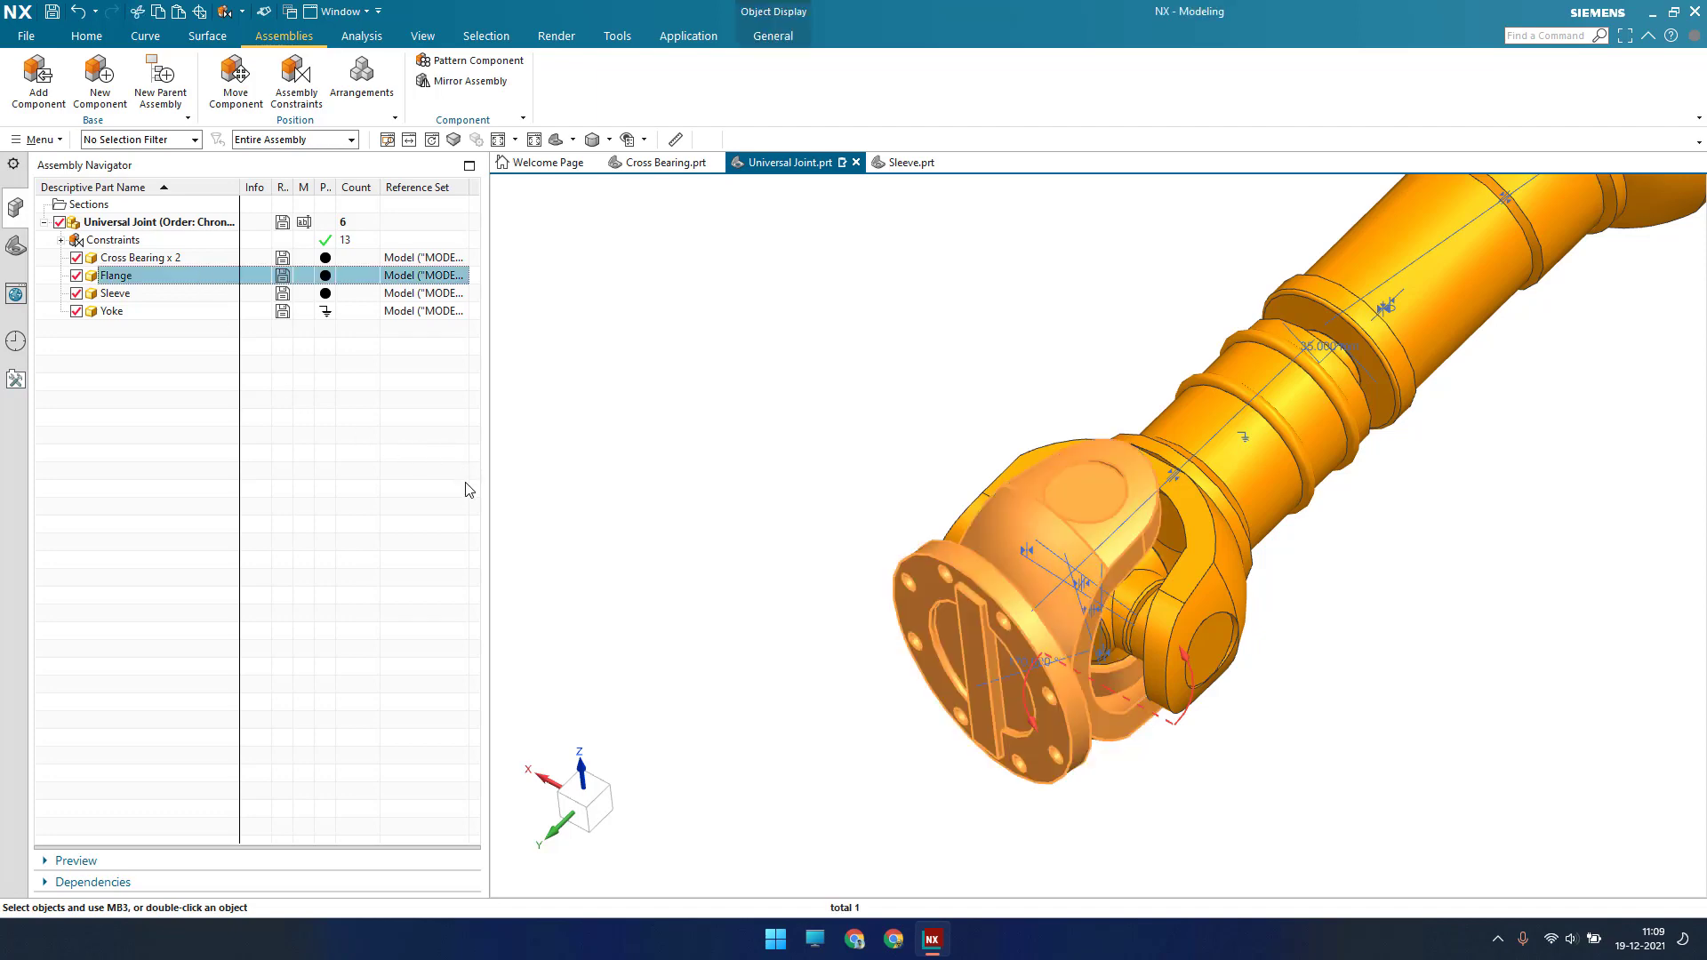
scroll(876, 446, "down", 3)
middle_click_drag(873, 452, 845, 517)
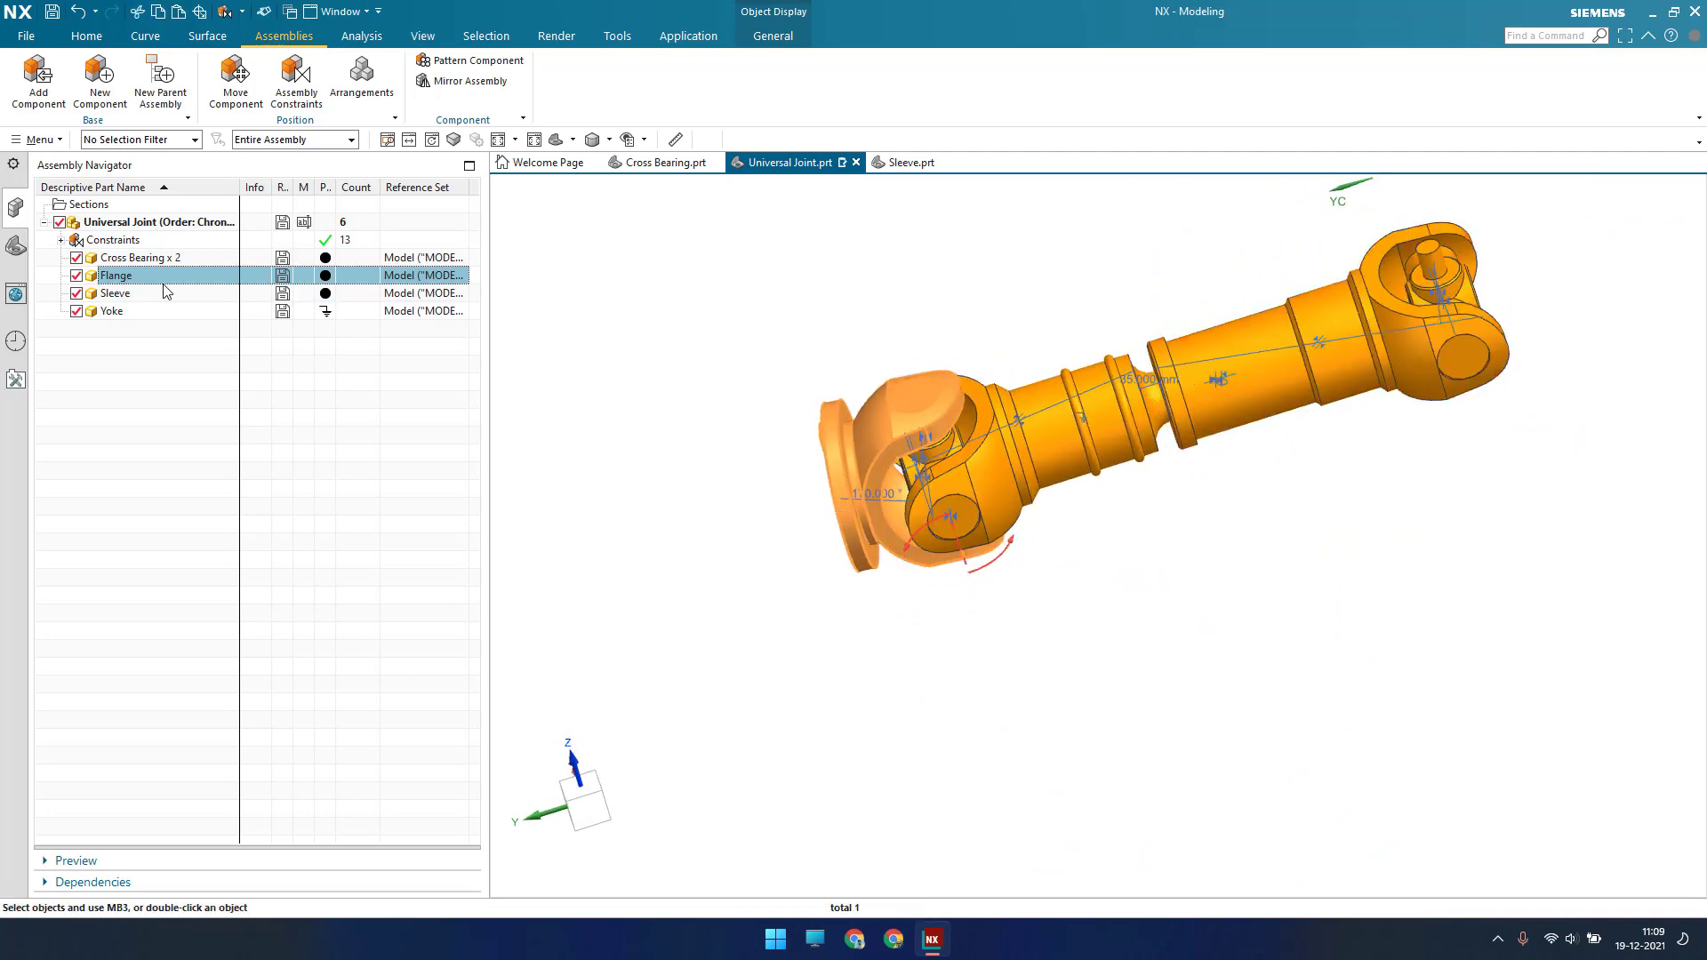
key("ctrl+v")
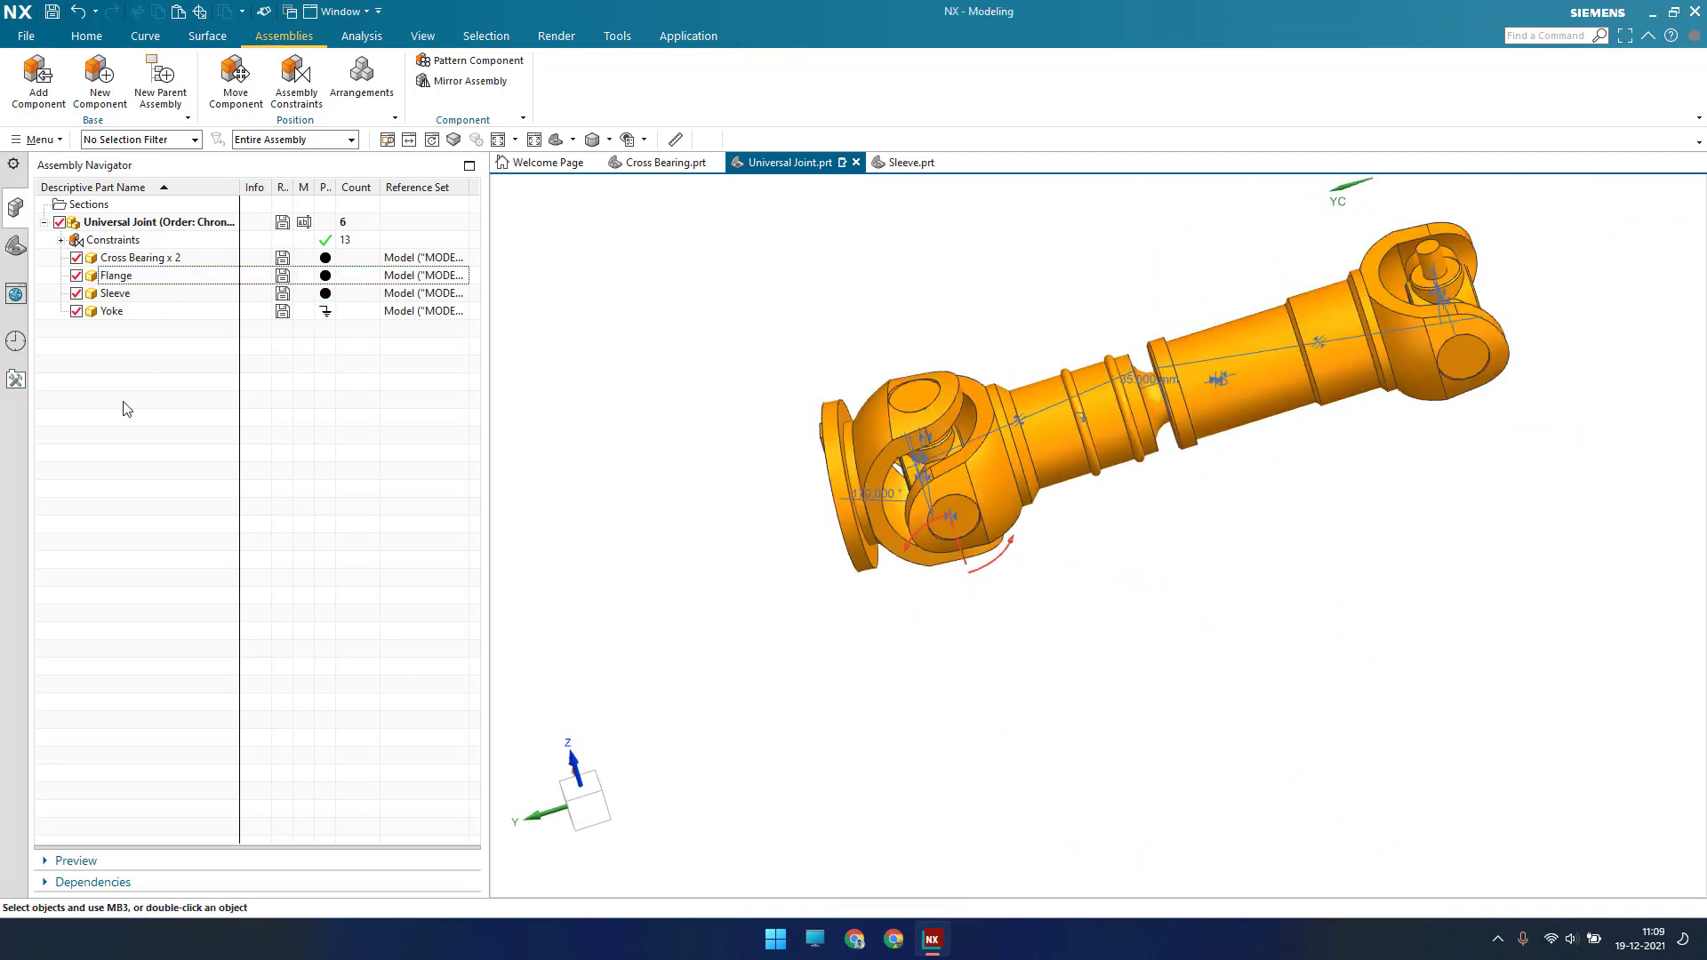
right_click(126, 277)
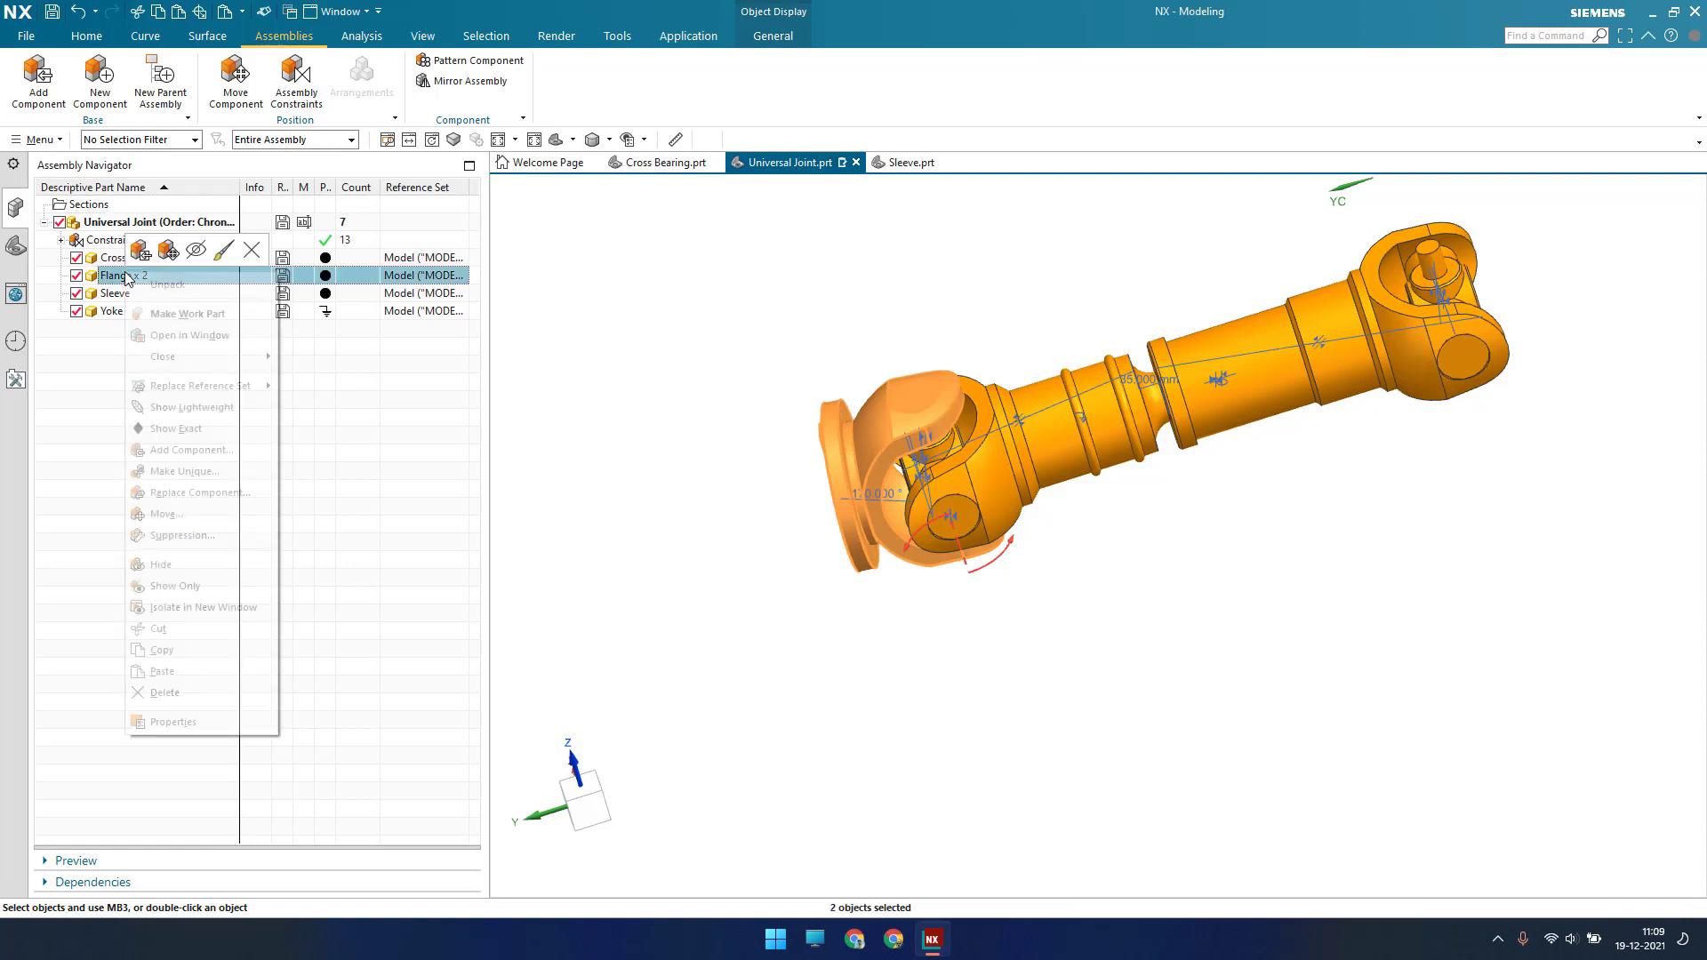
left_click(165, 286)
left_click(252, 280)
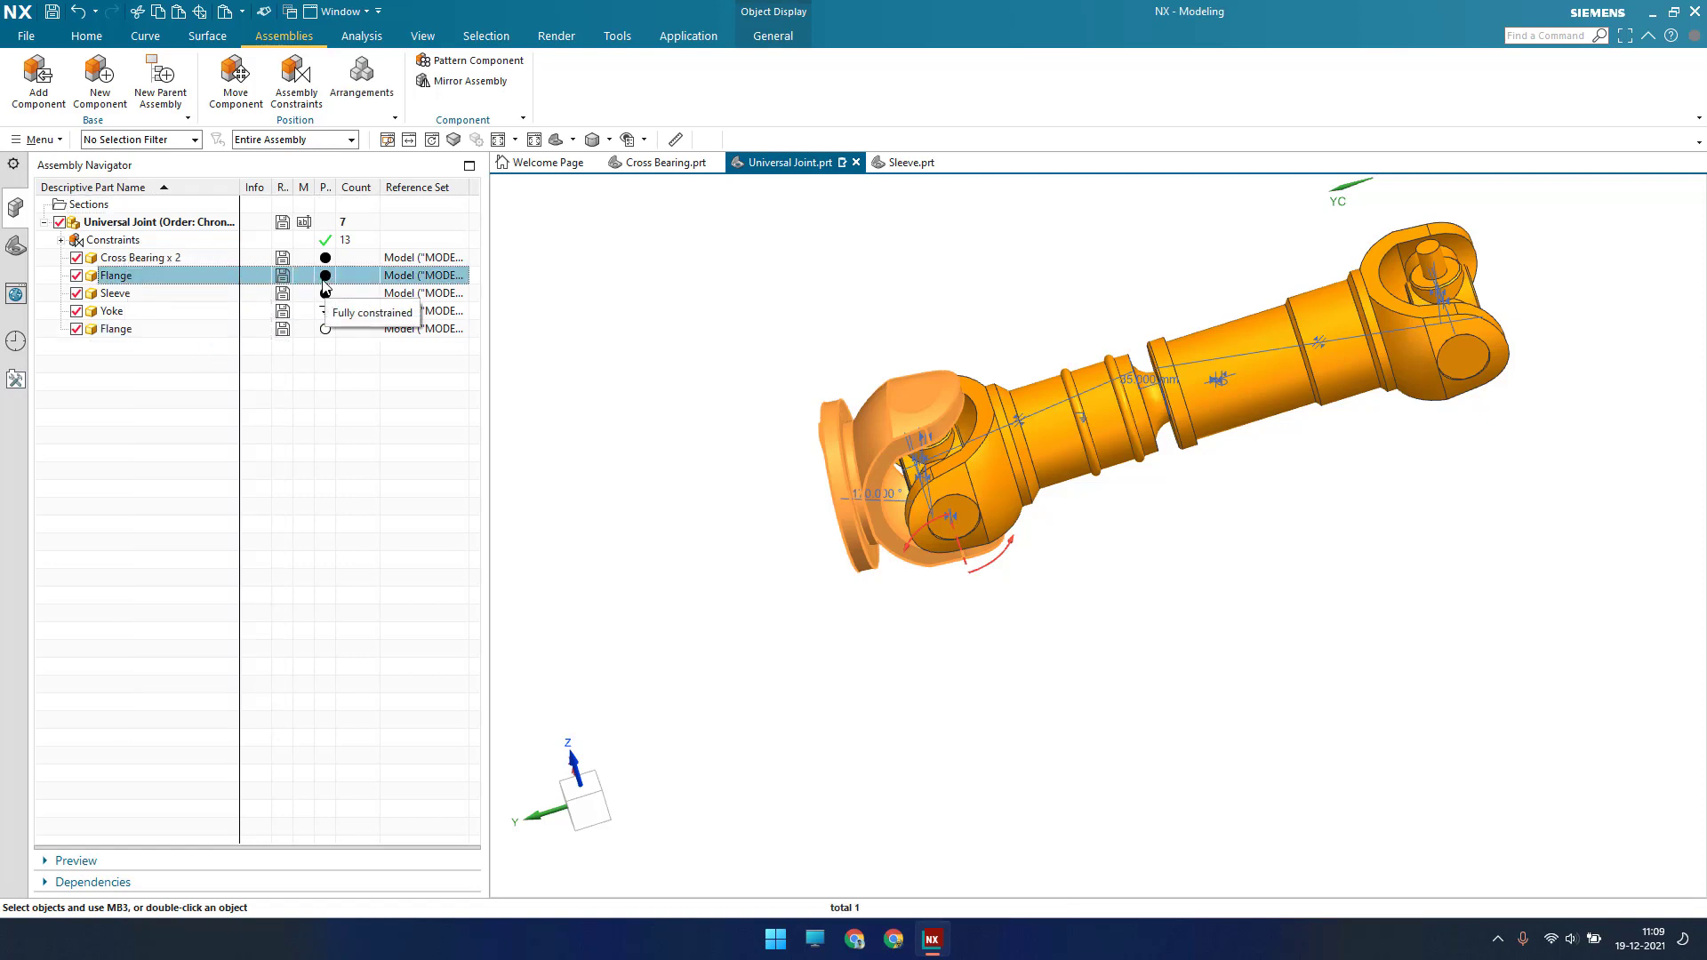
Try a Touch/Align constraint between the pin centerline in the assembled Flange's fork and the Sleeve-side Cross Bearing's exposed pin
left_click(136, 331)
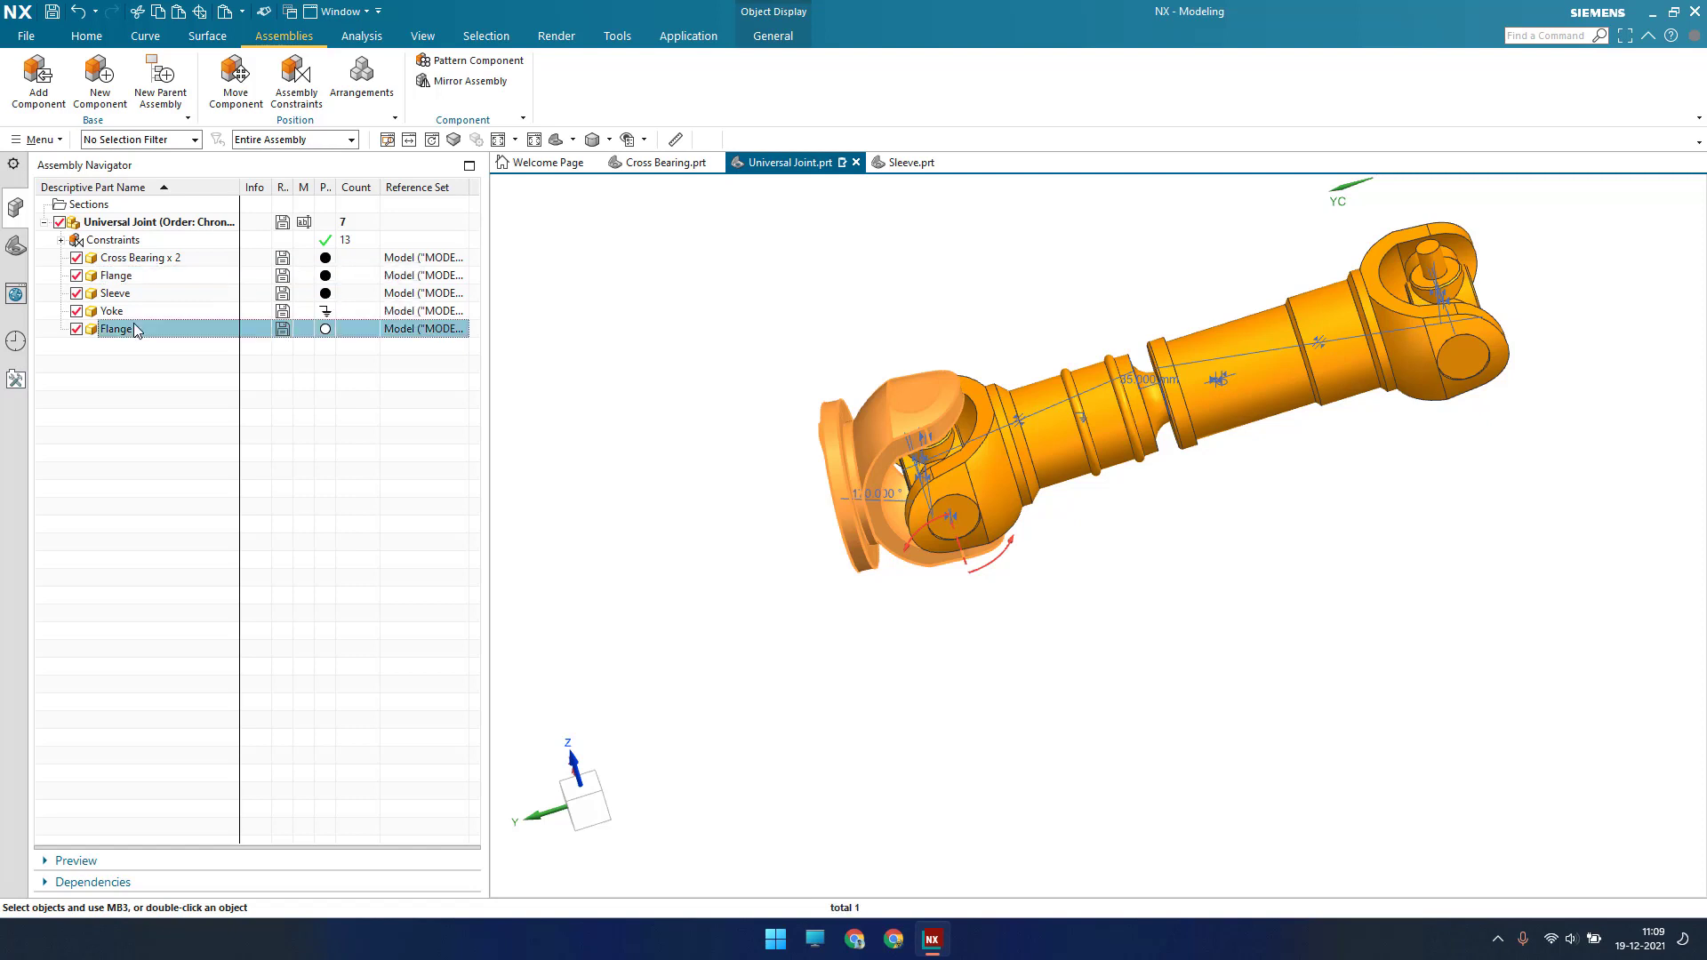
left_click(301, 82)
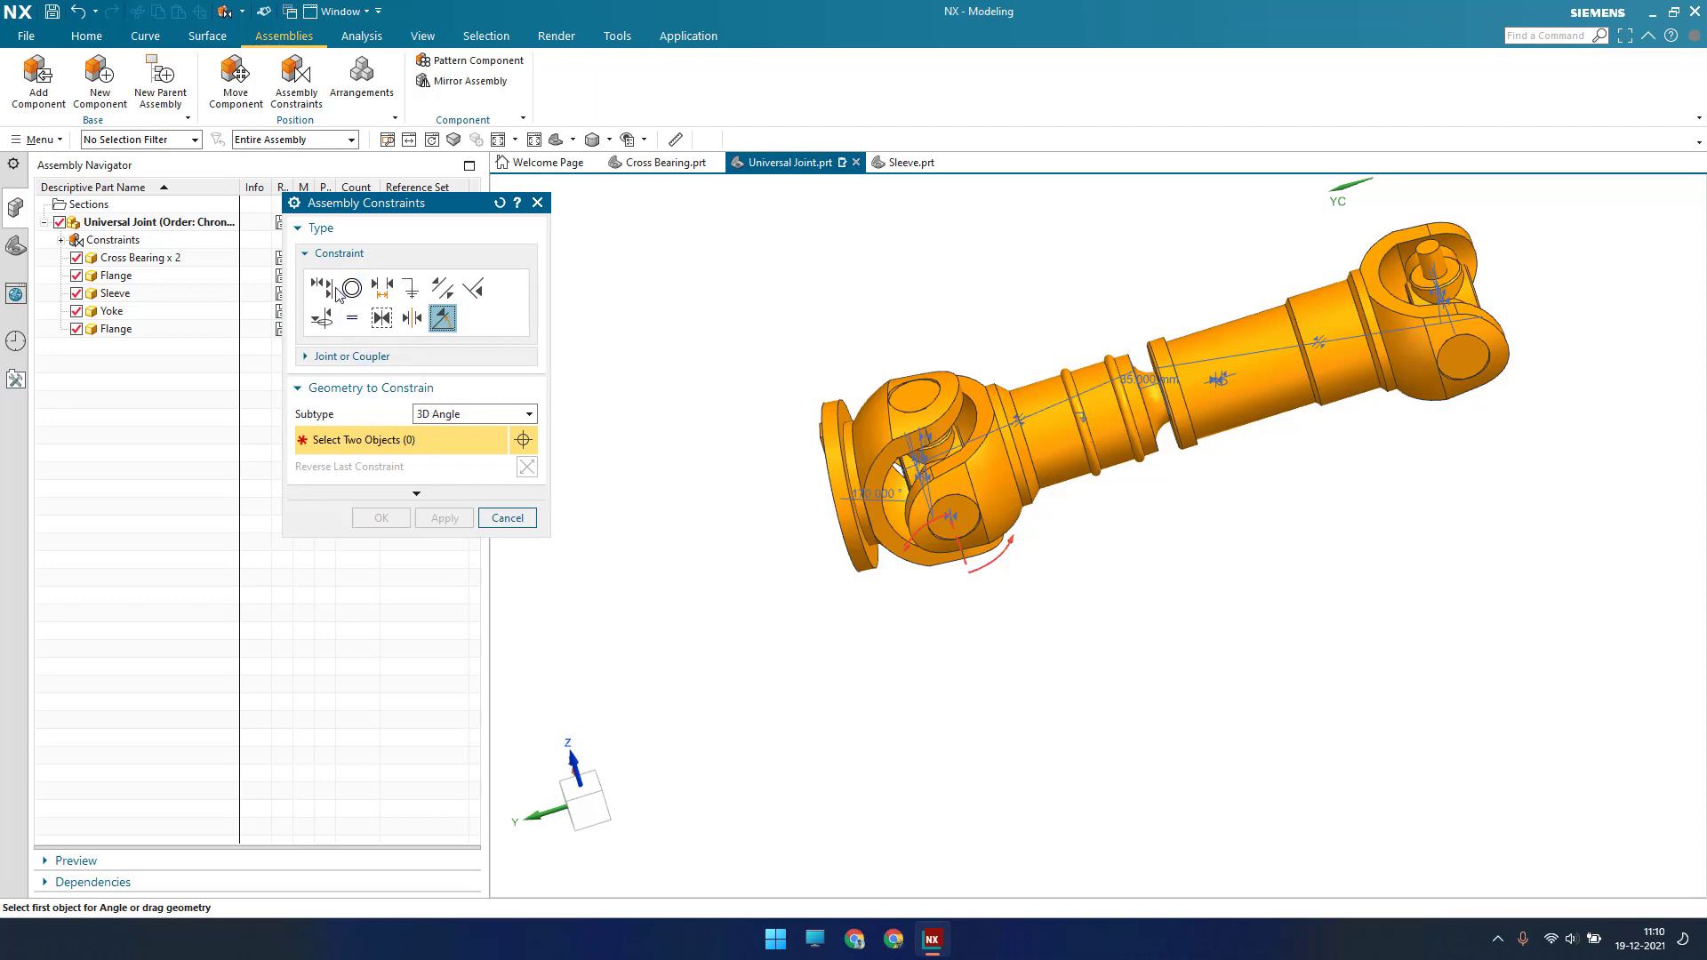
left_click(322, 287)
scroll(871, 528, "down", 5)
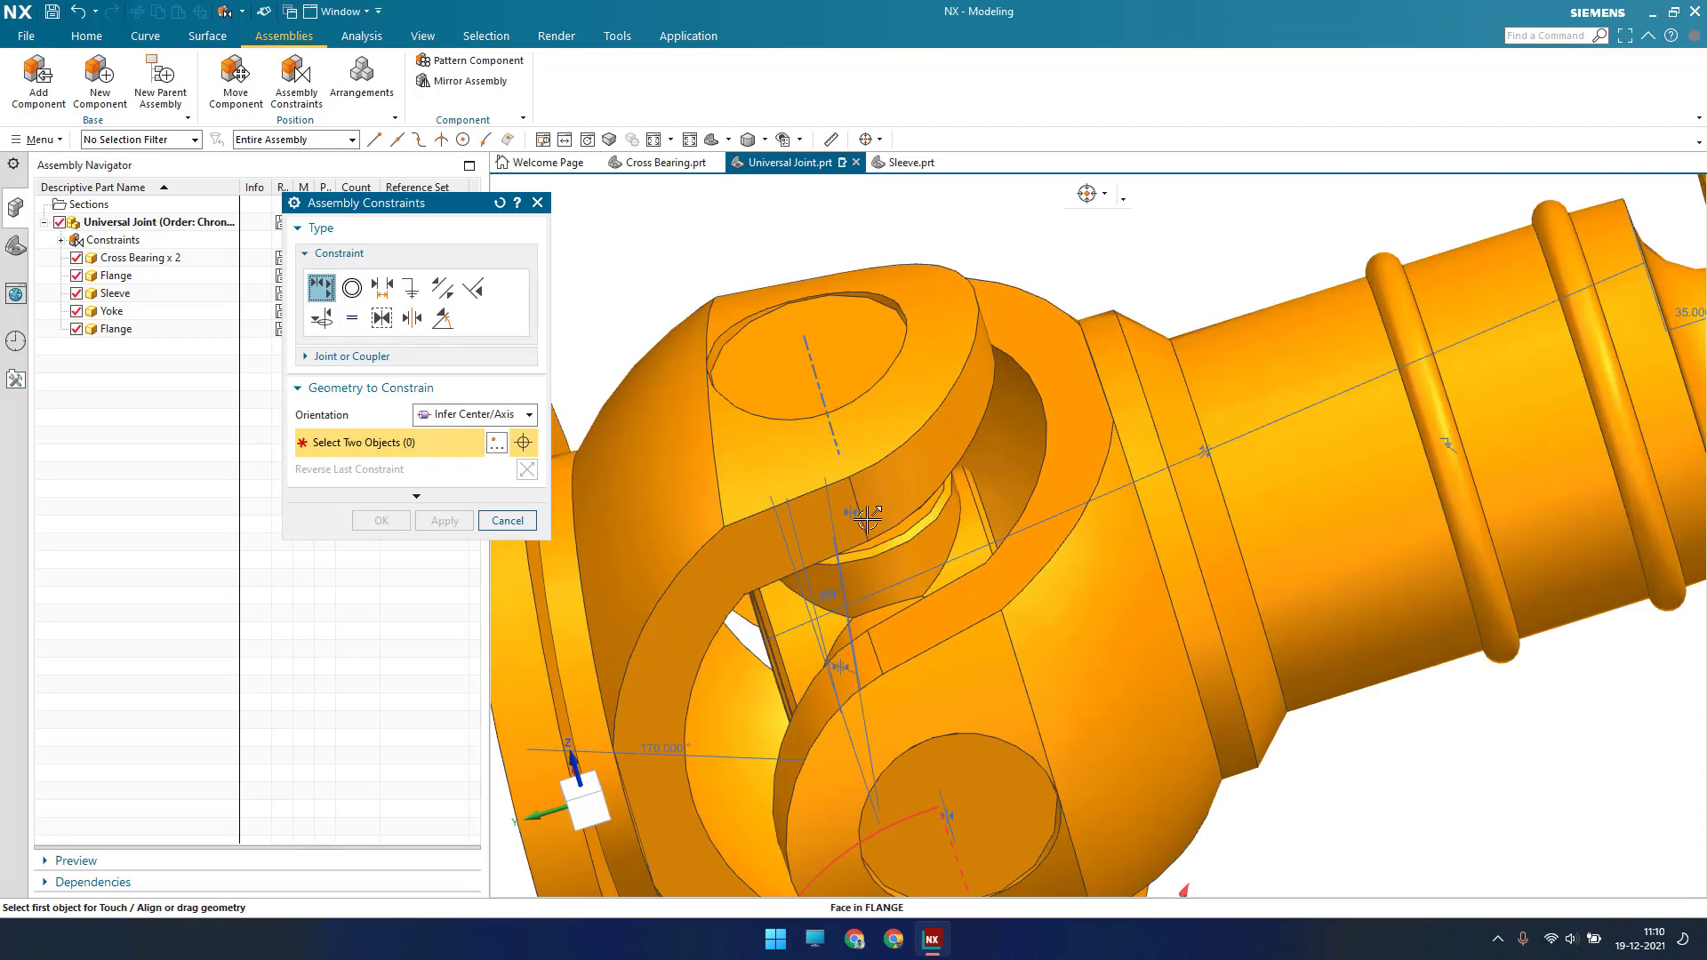
middle_click_drag(872, 528, 881, 441)
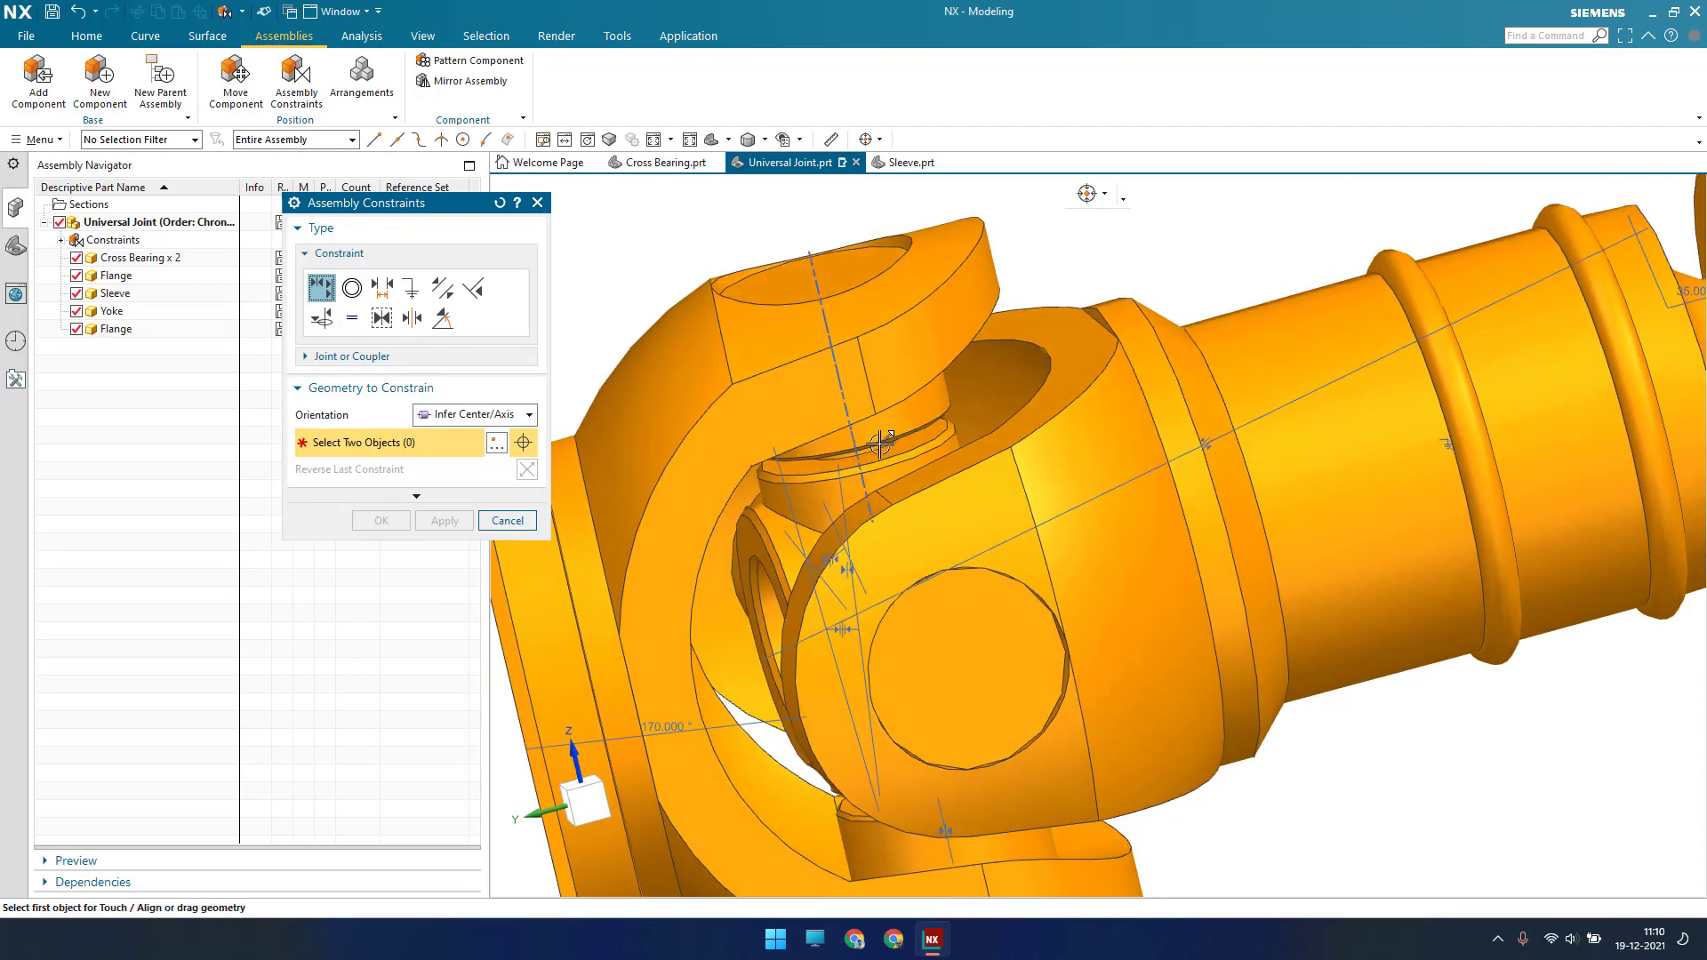
scroll(833, 476, "up", 3)
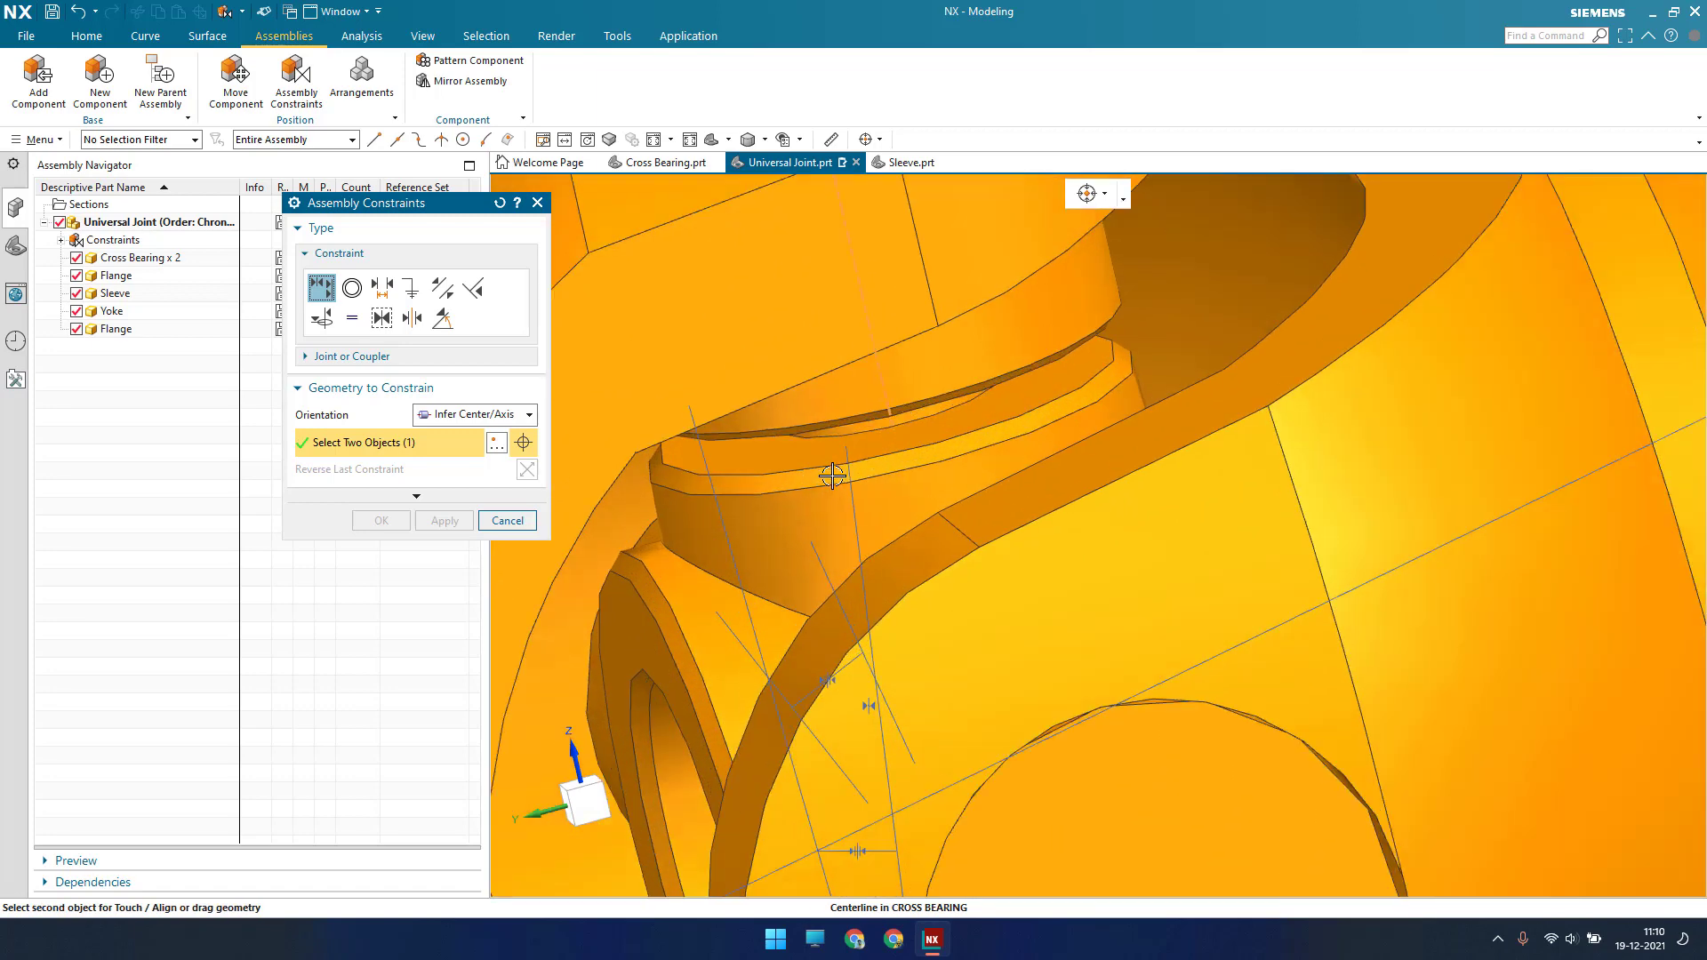
scroll(833, 476, "down", 8)
scroll(1398, 295, "up", 3)
scroll(1398, 295, "up", 2)
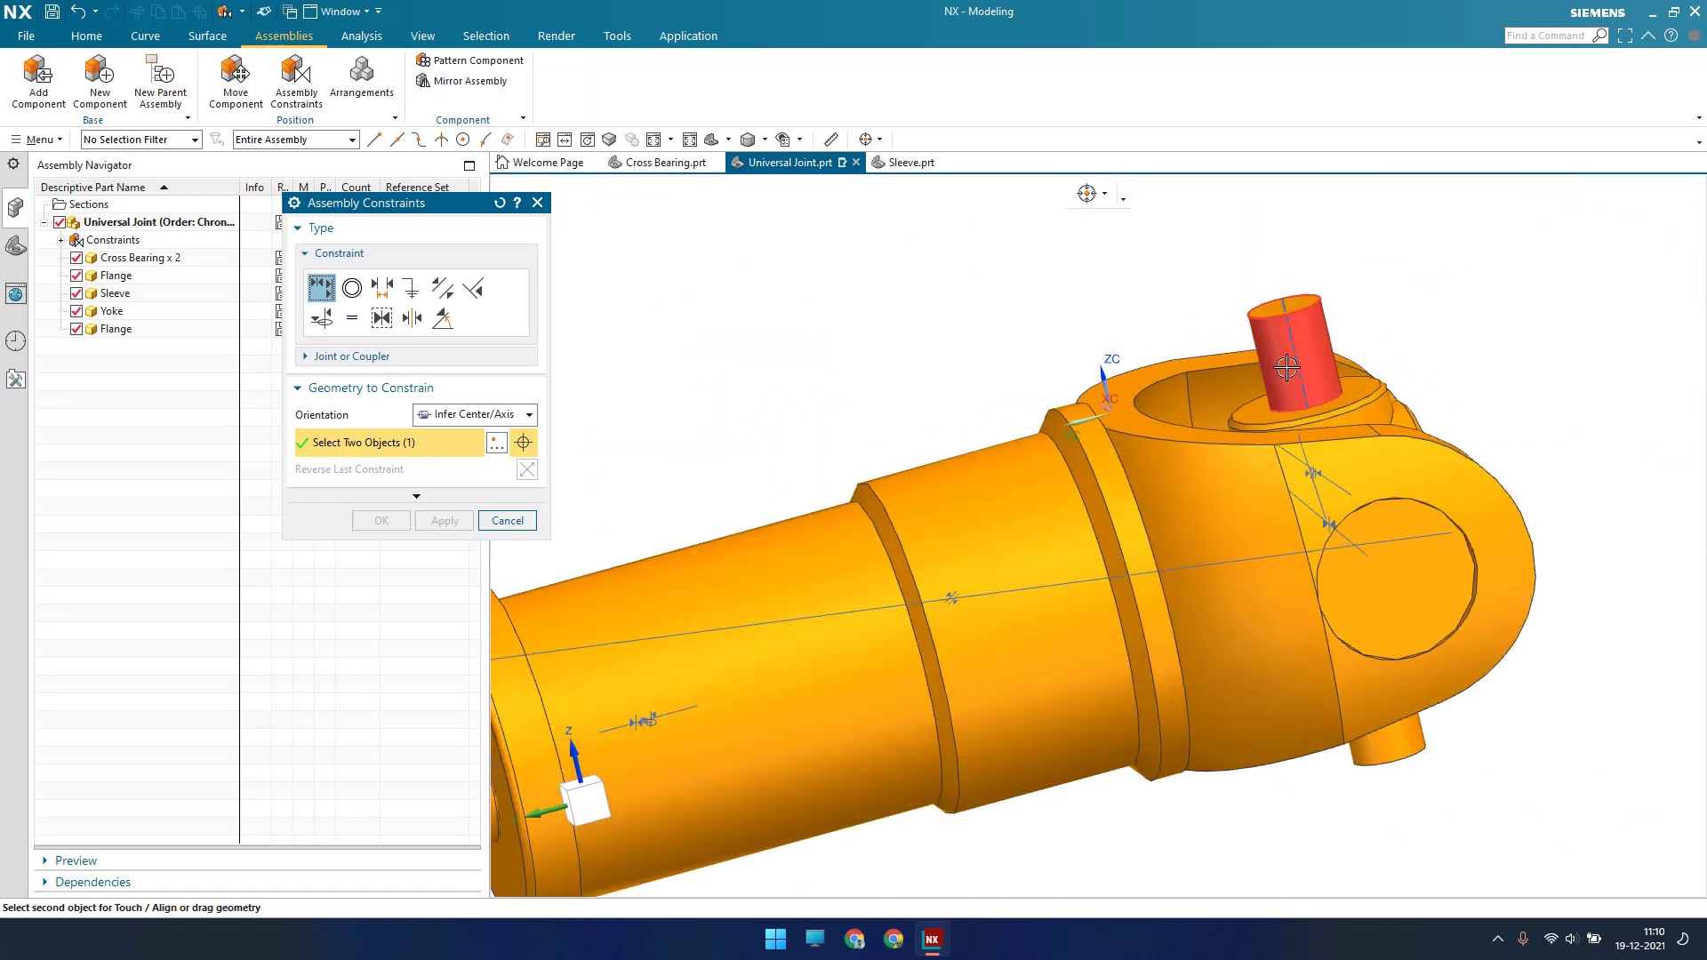
left_click(1296, 355)
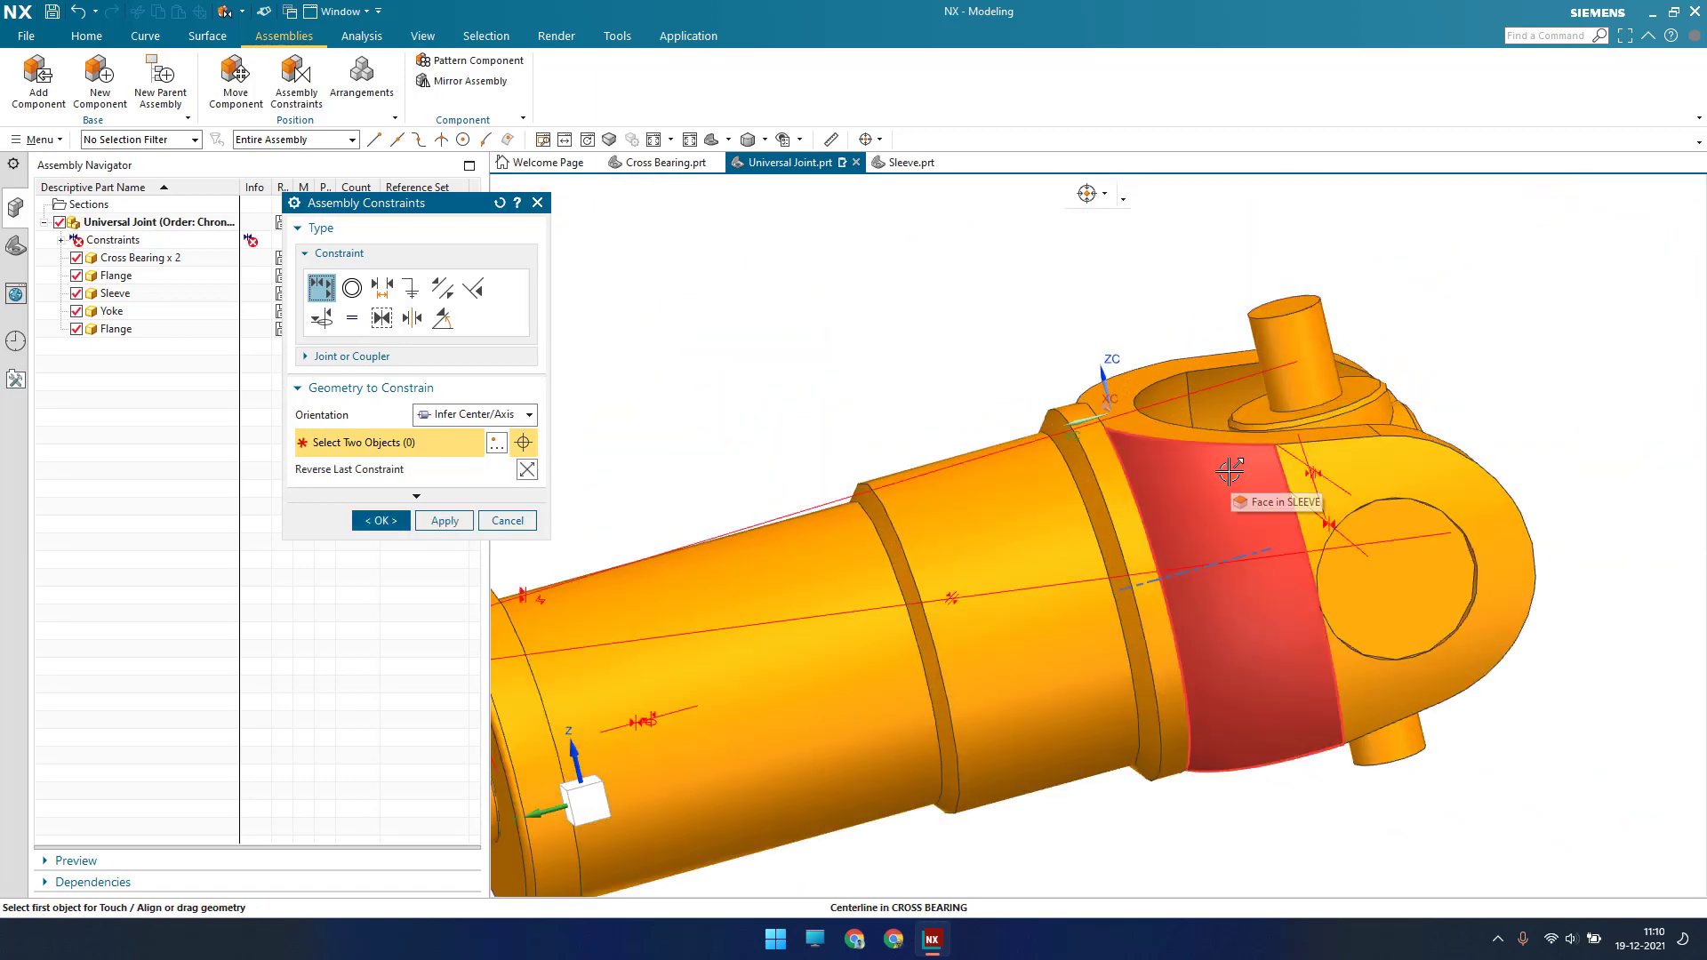
middle_click(1236, 467)
scroll(1297, 443, "up", 2)
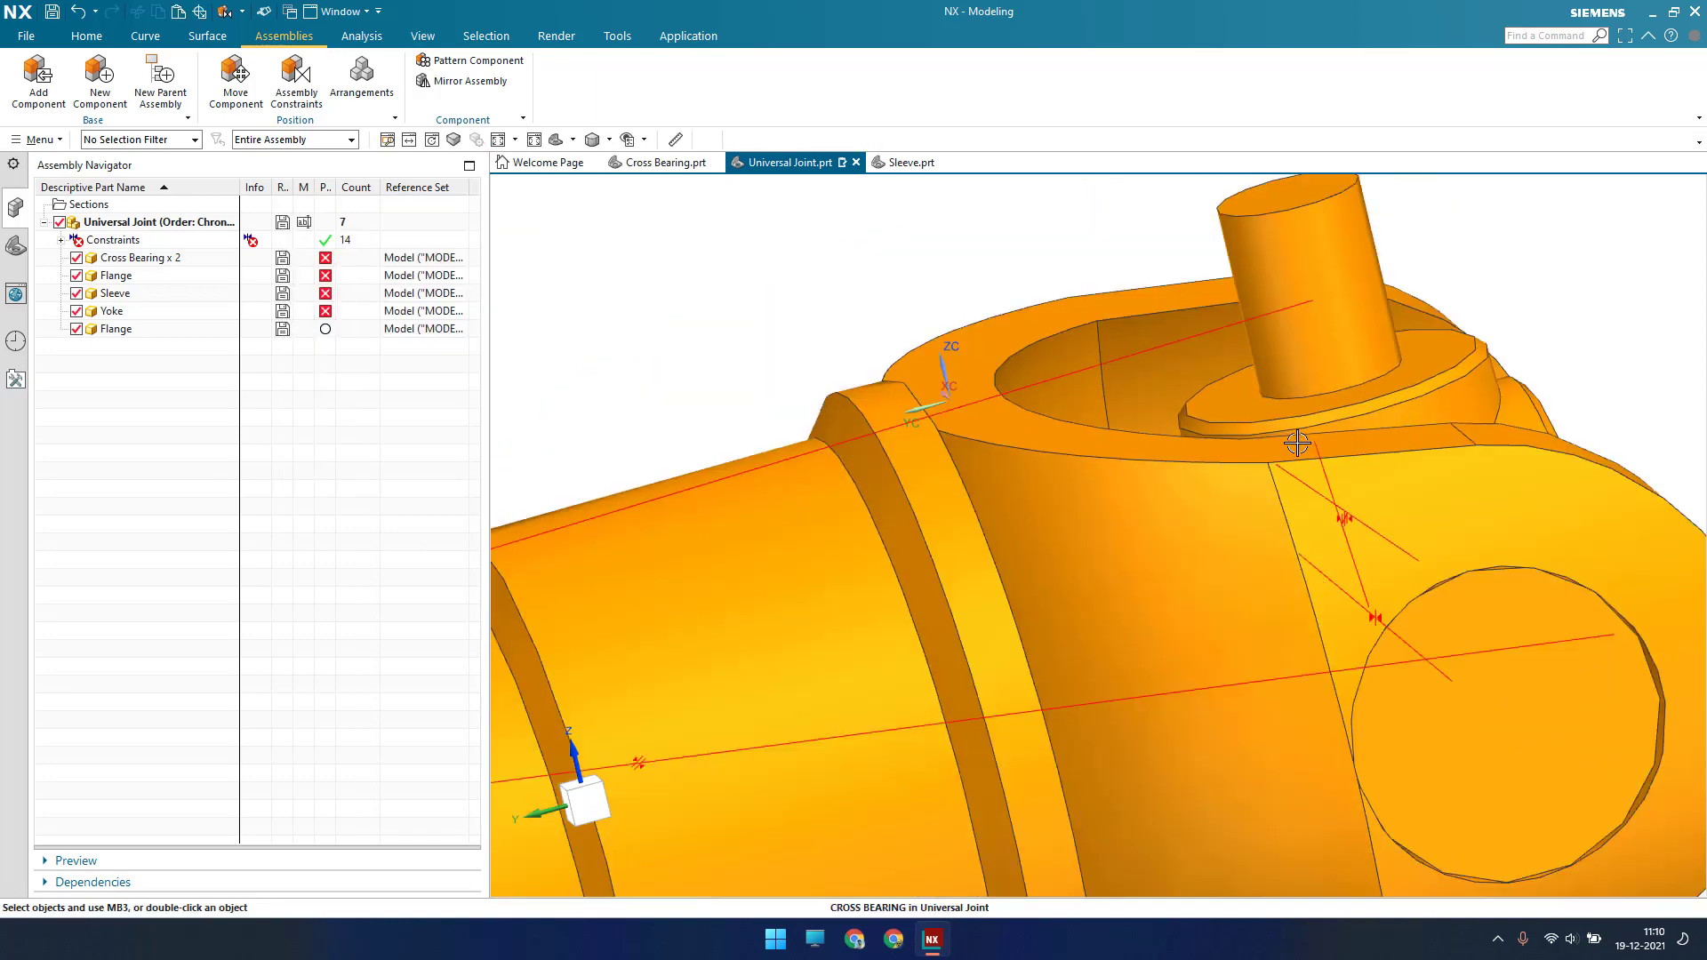
scroll(1297, 443, "down", 5)
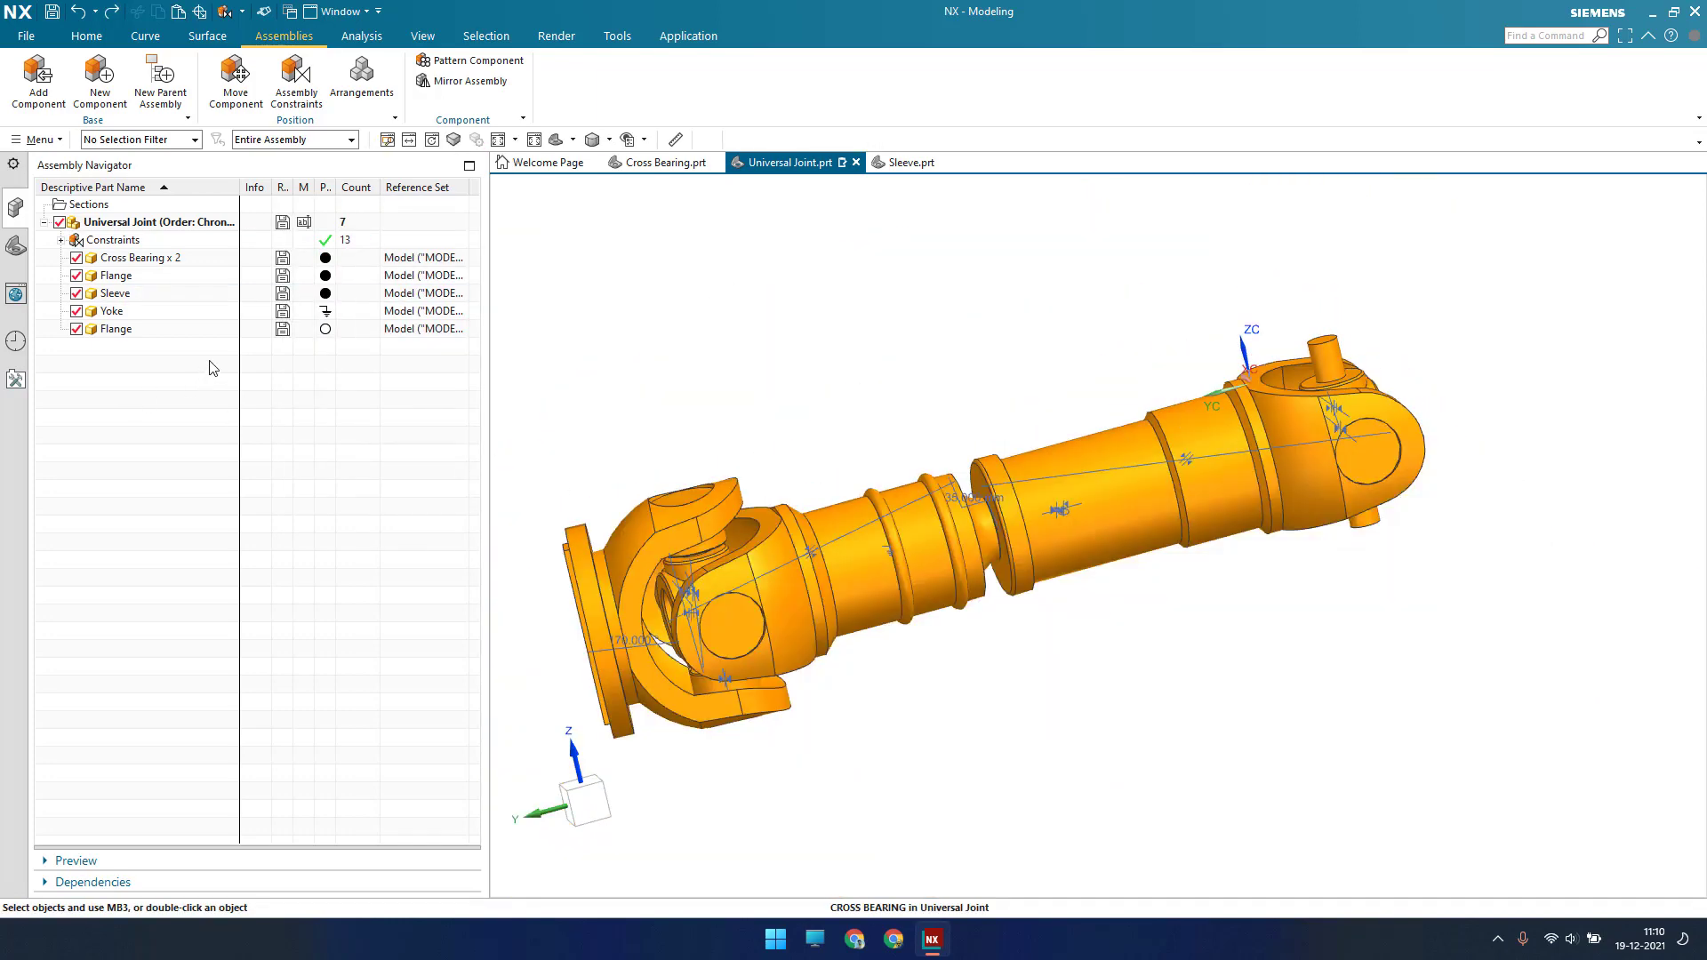
Move the copied Flange about 1190 mm along its XC axis, beyond the Sleeve's fork
left_click(223, 335)
right_click(229, 333)
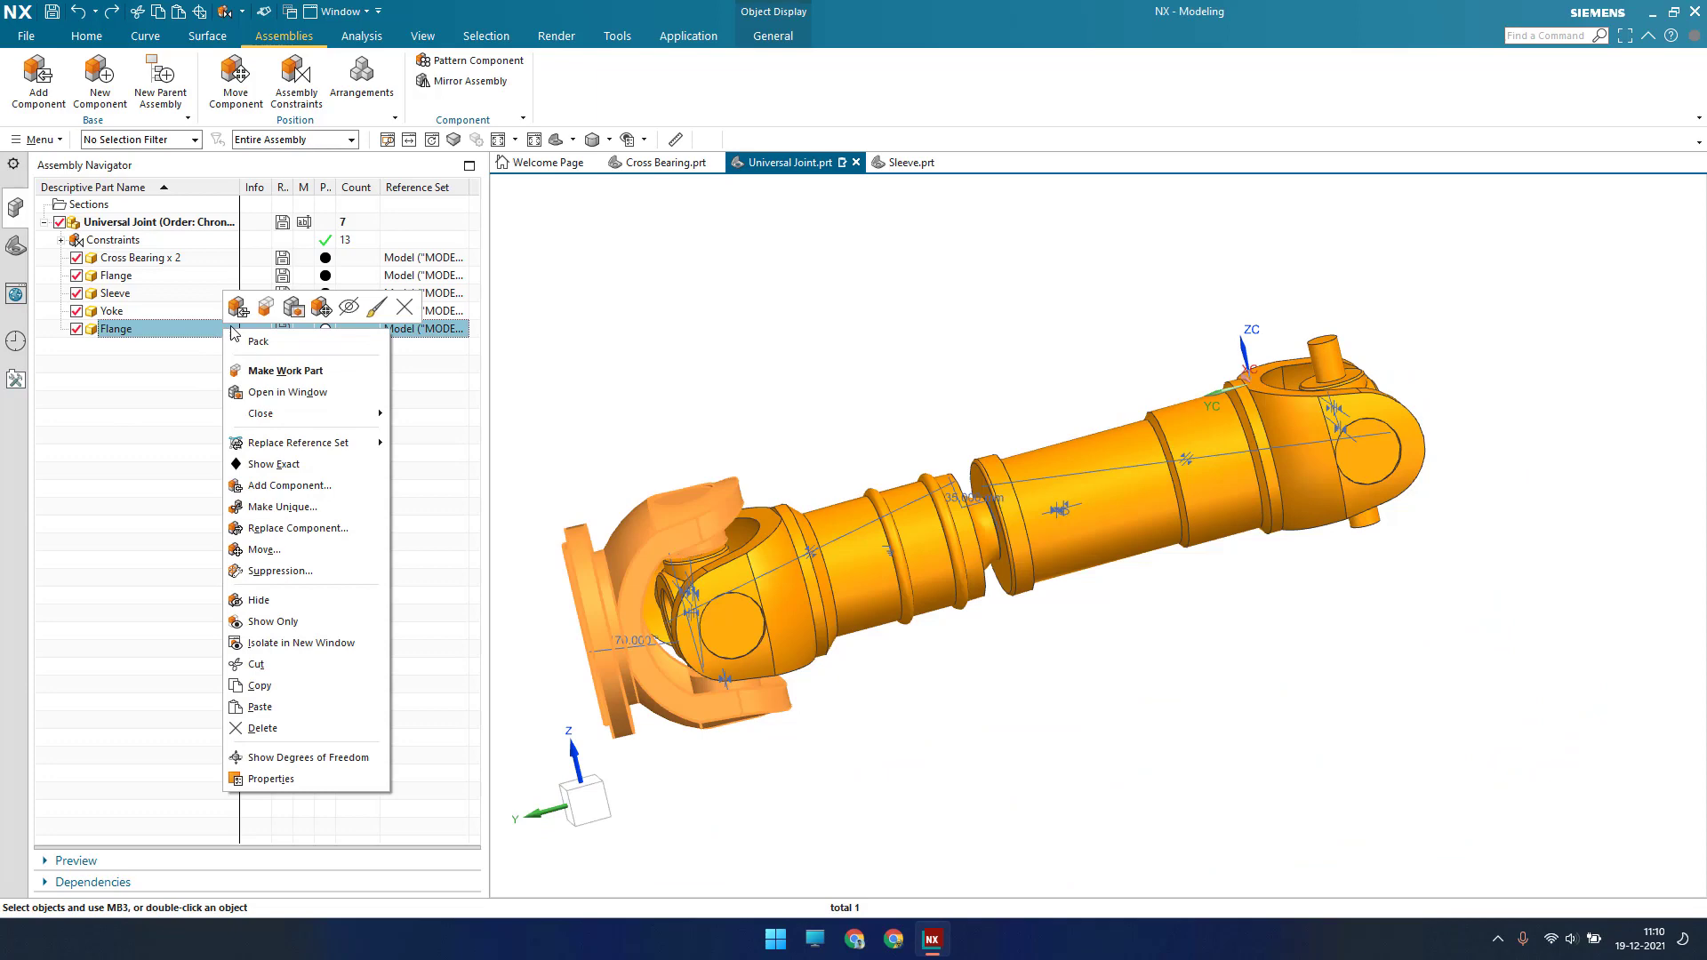
left_click(320, 307)
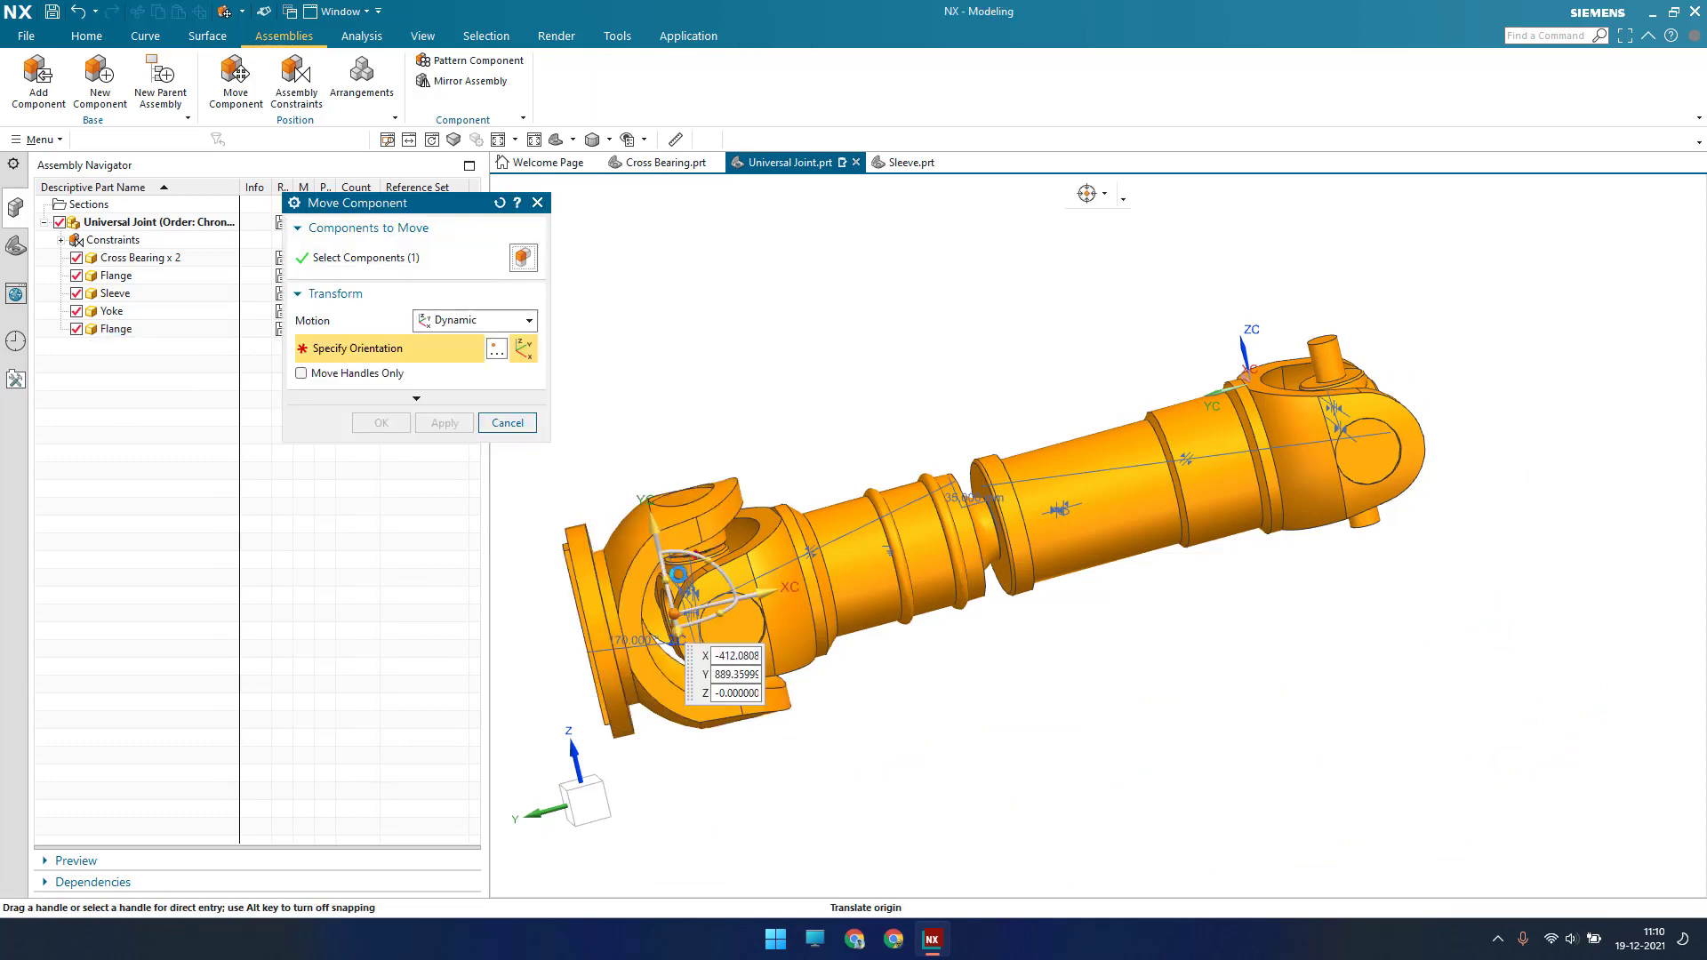
left_click_drag(760, 603, 1650, 430)
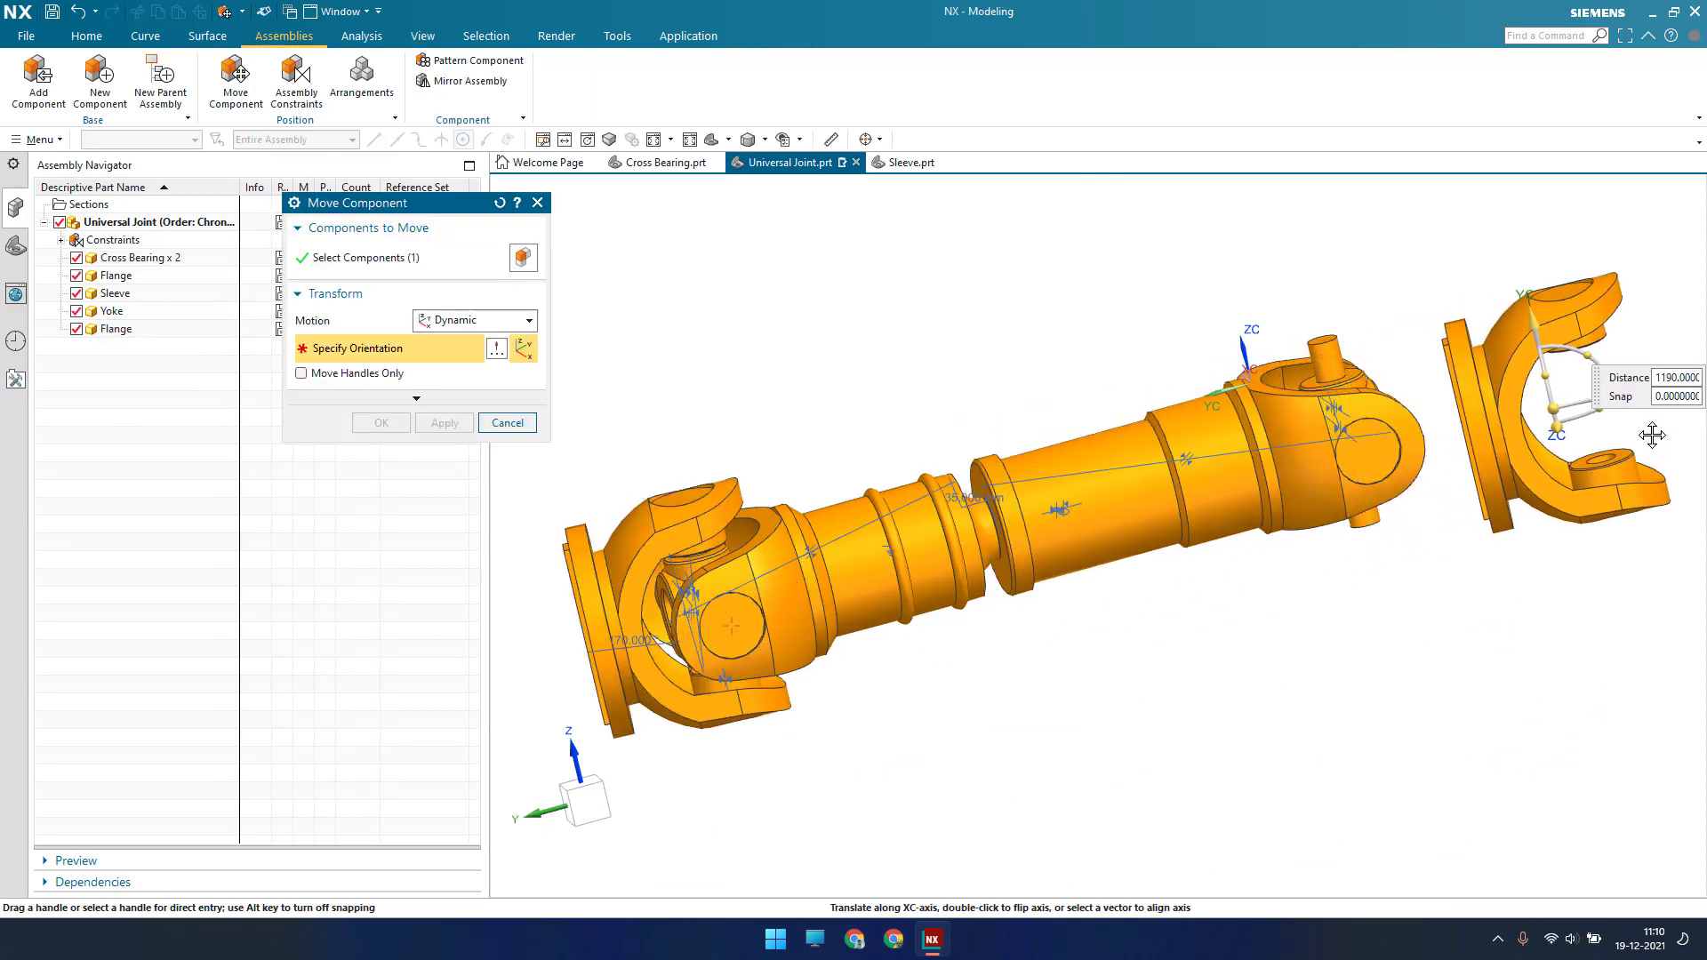
scroll(1458, 435, "down", 3)
middle_click(1266, 430)
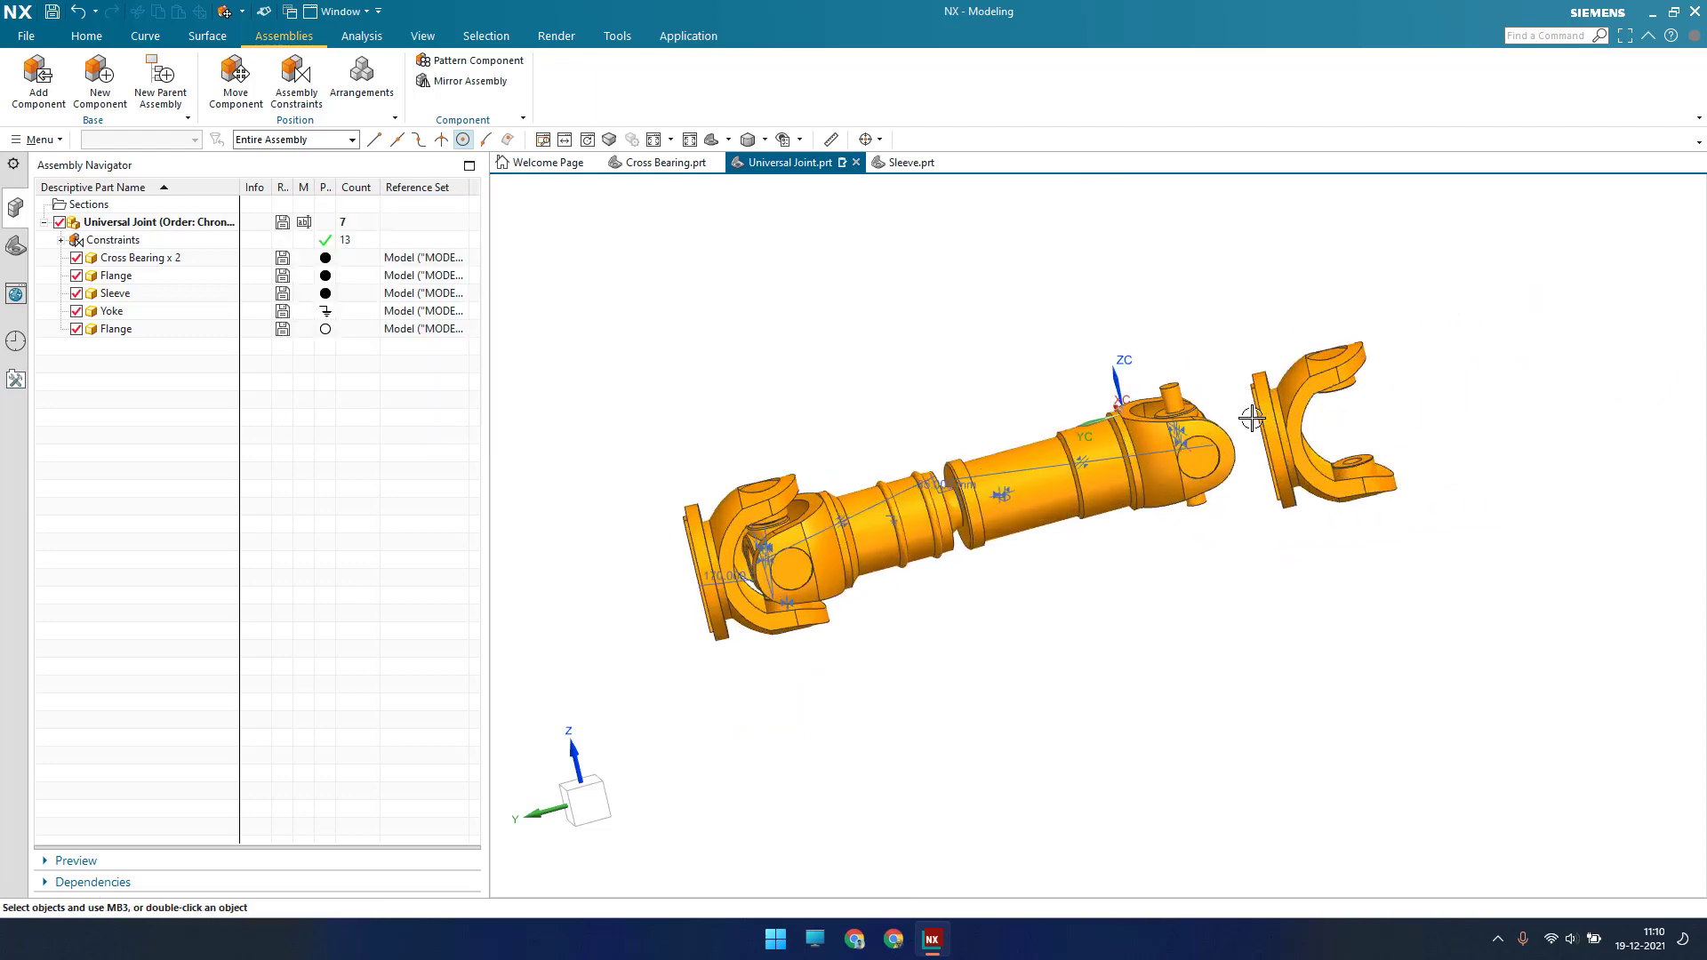
Add a Touch/Align constraint between the copied Flange's fork bore centerline and the Sleeve-side Cross Bearing's exposed pin centerline, and finish it
middle_click_drag(1265, 430, 1237, 490)
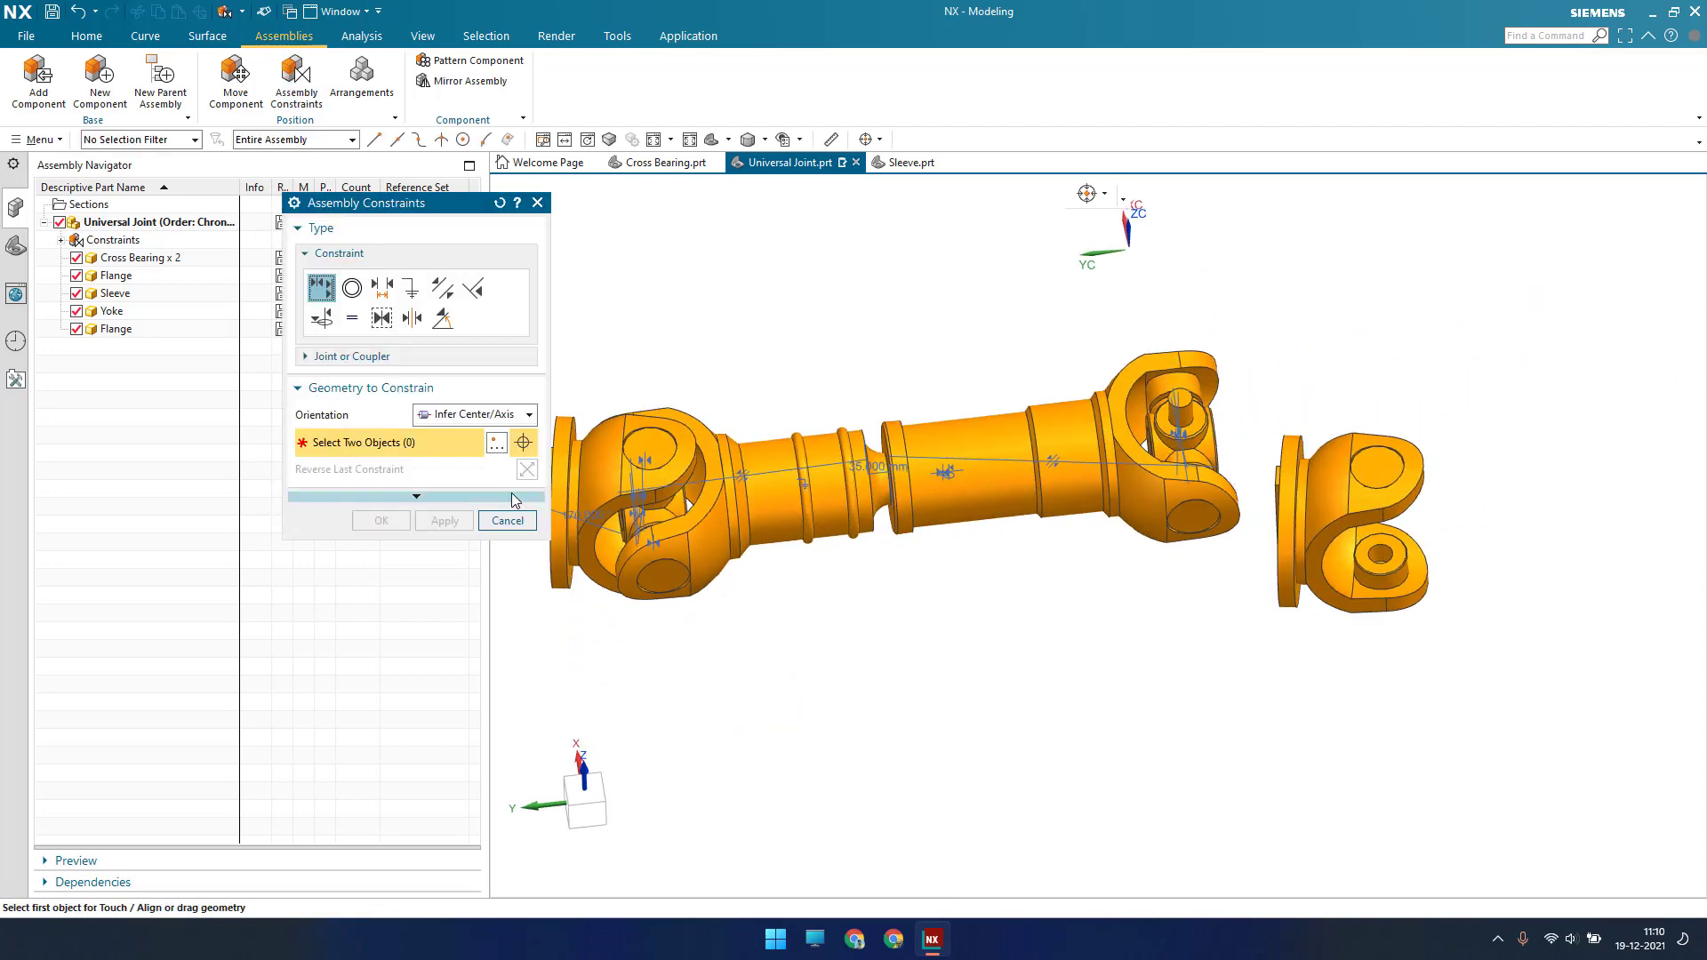
scroll(1358, 551, "up", 5)
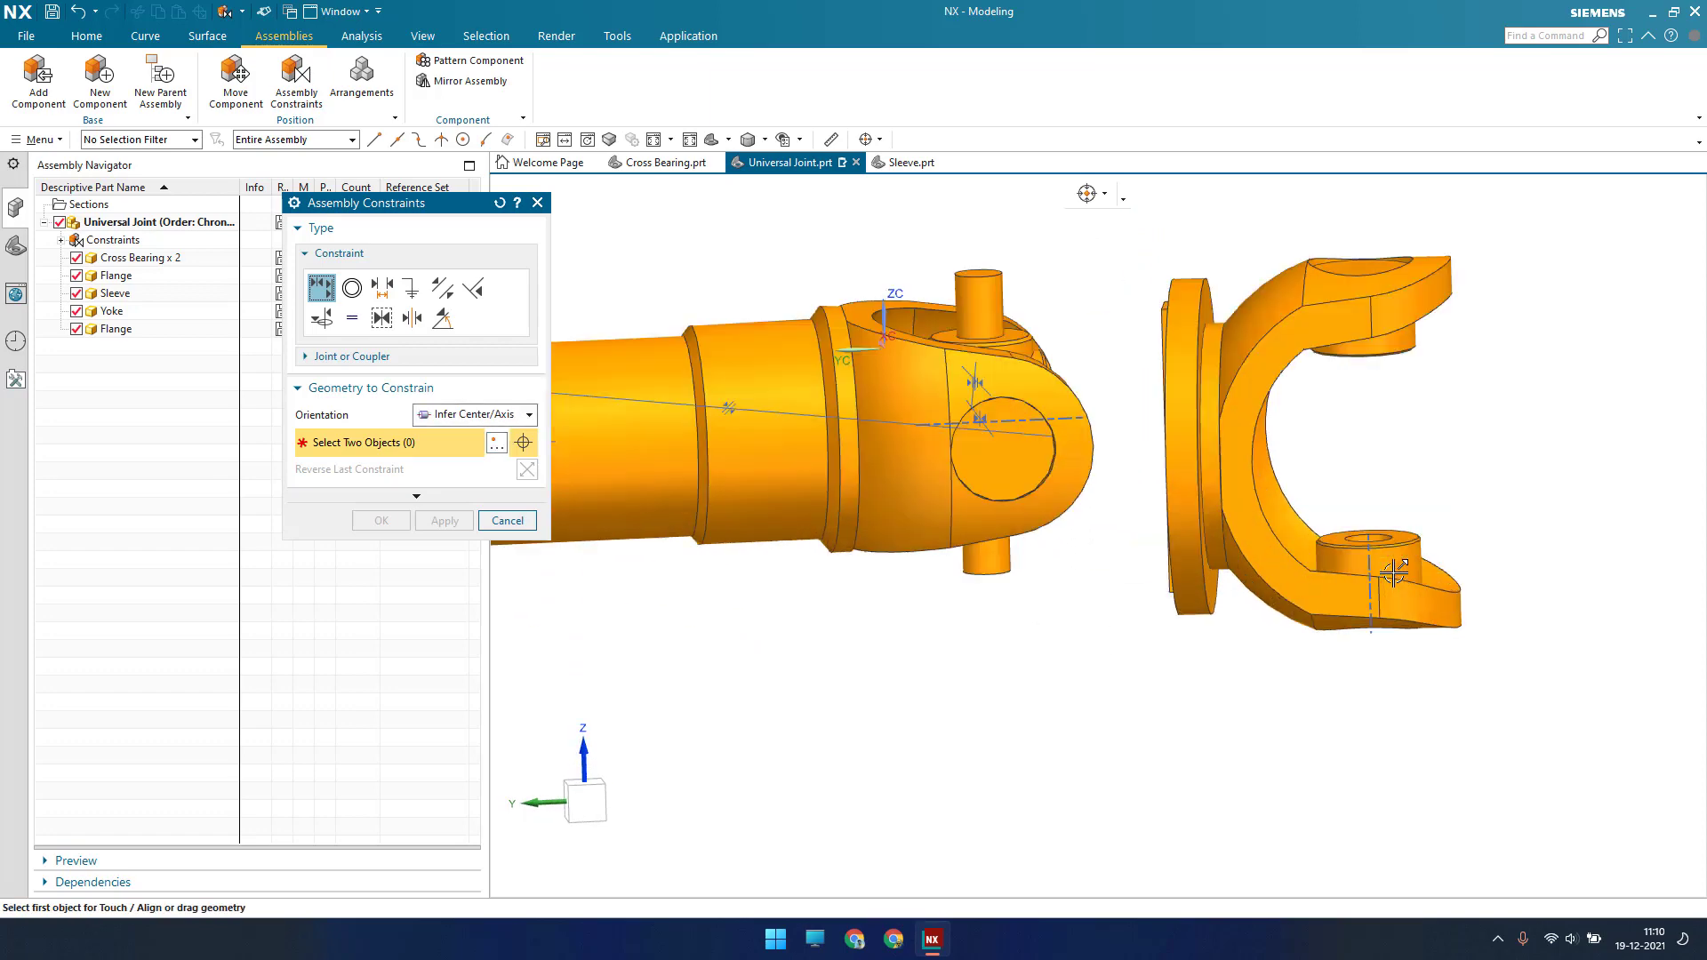
scroll(1357, 553, "down", 5)
scroll(1359, 558, "up", 5)
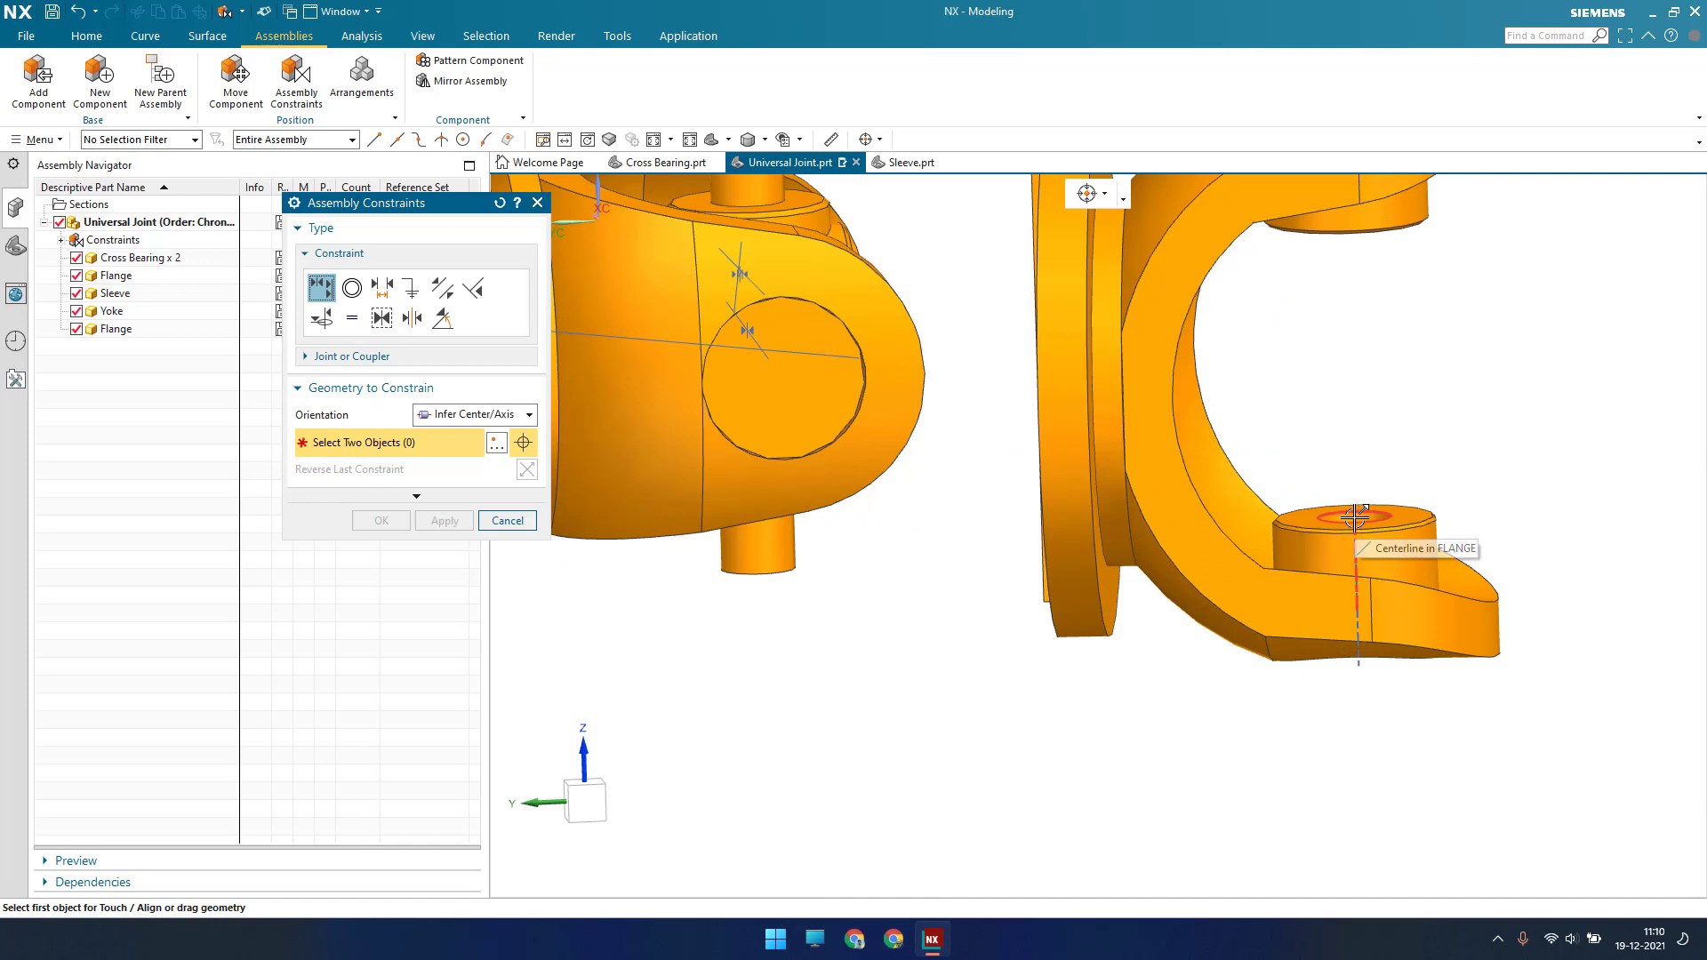
scroll(1351, 619, "down", 2)
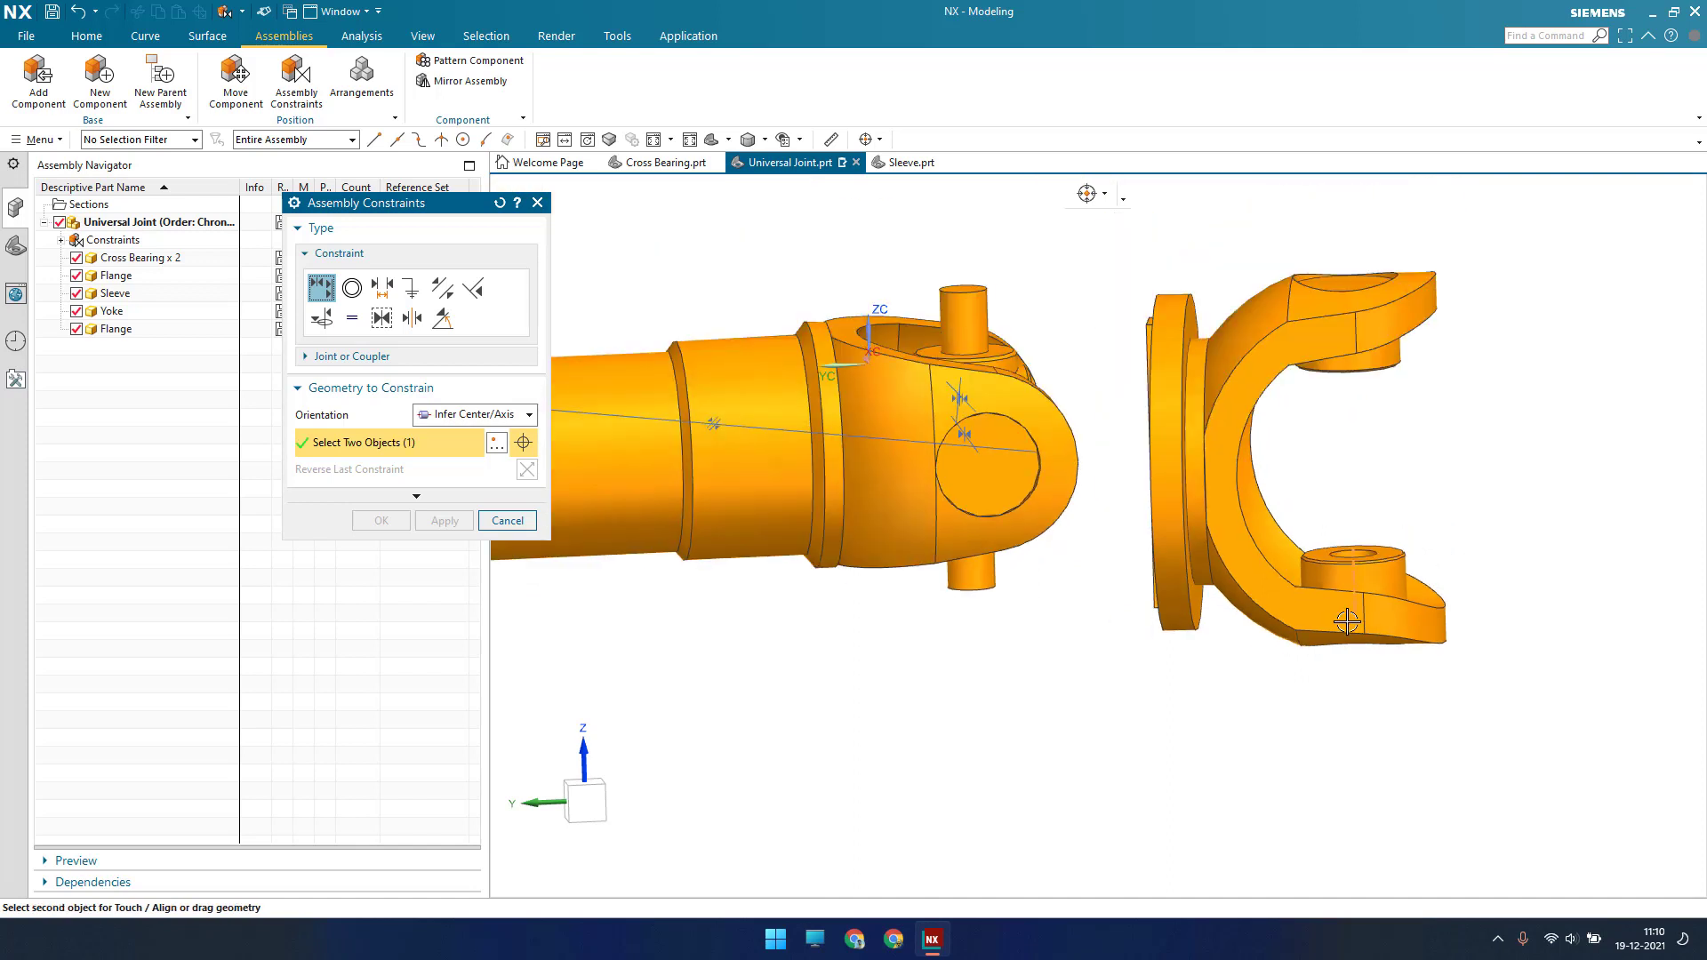
left_click(962, 325)
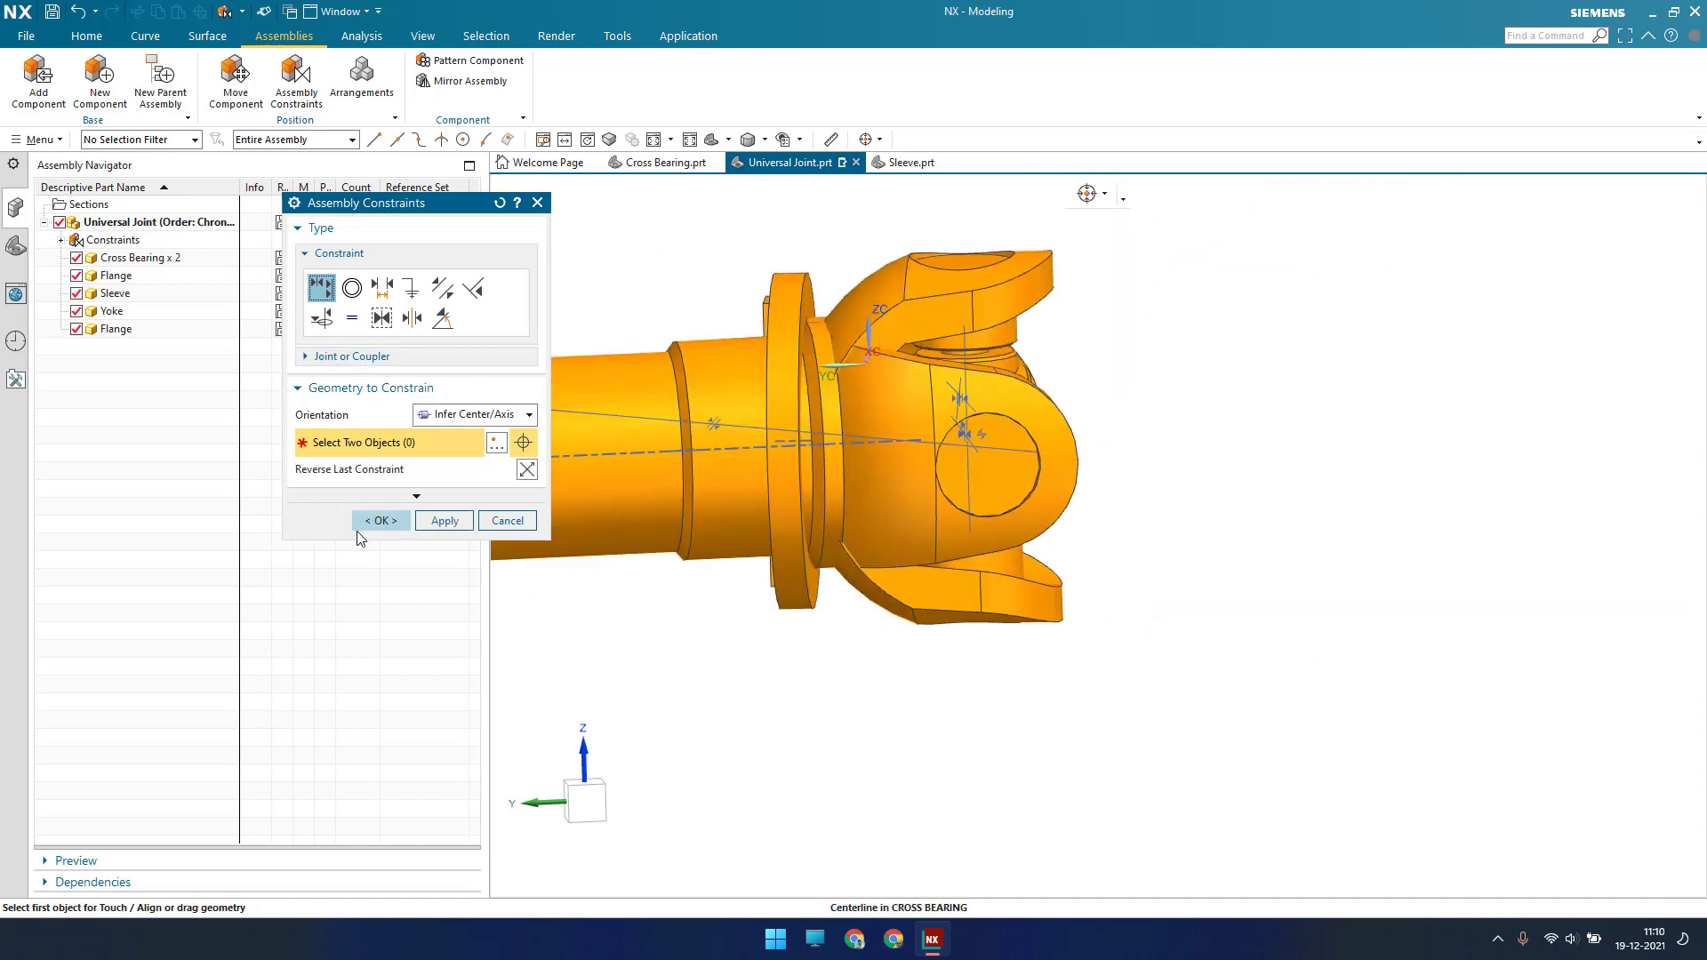
left_click(365, 522)
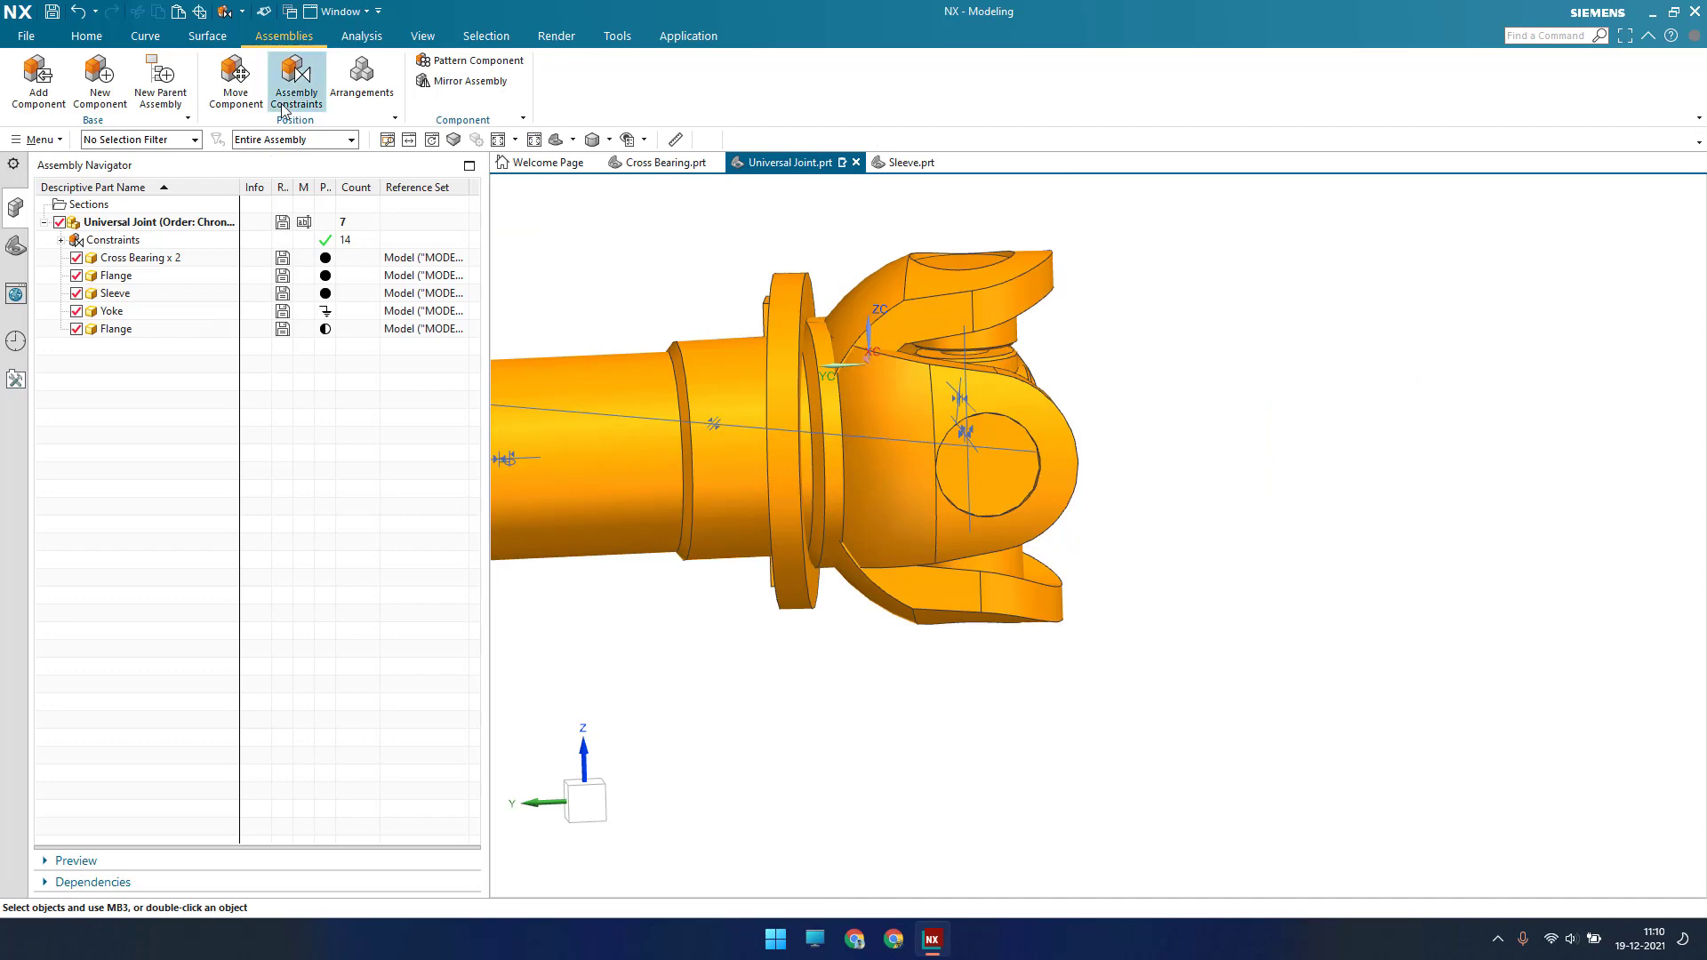
Rotate the copied Flange about the Cross Bearing's pin so its mounting plate faces away from the Sleeve
right_click(977, 279)
left_click(1078, 261)
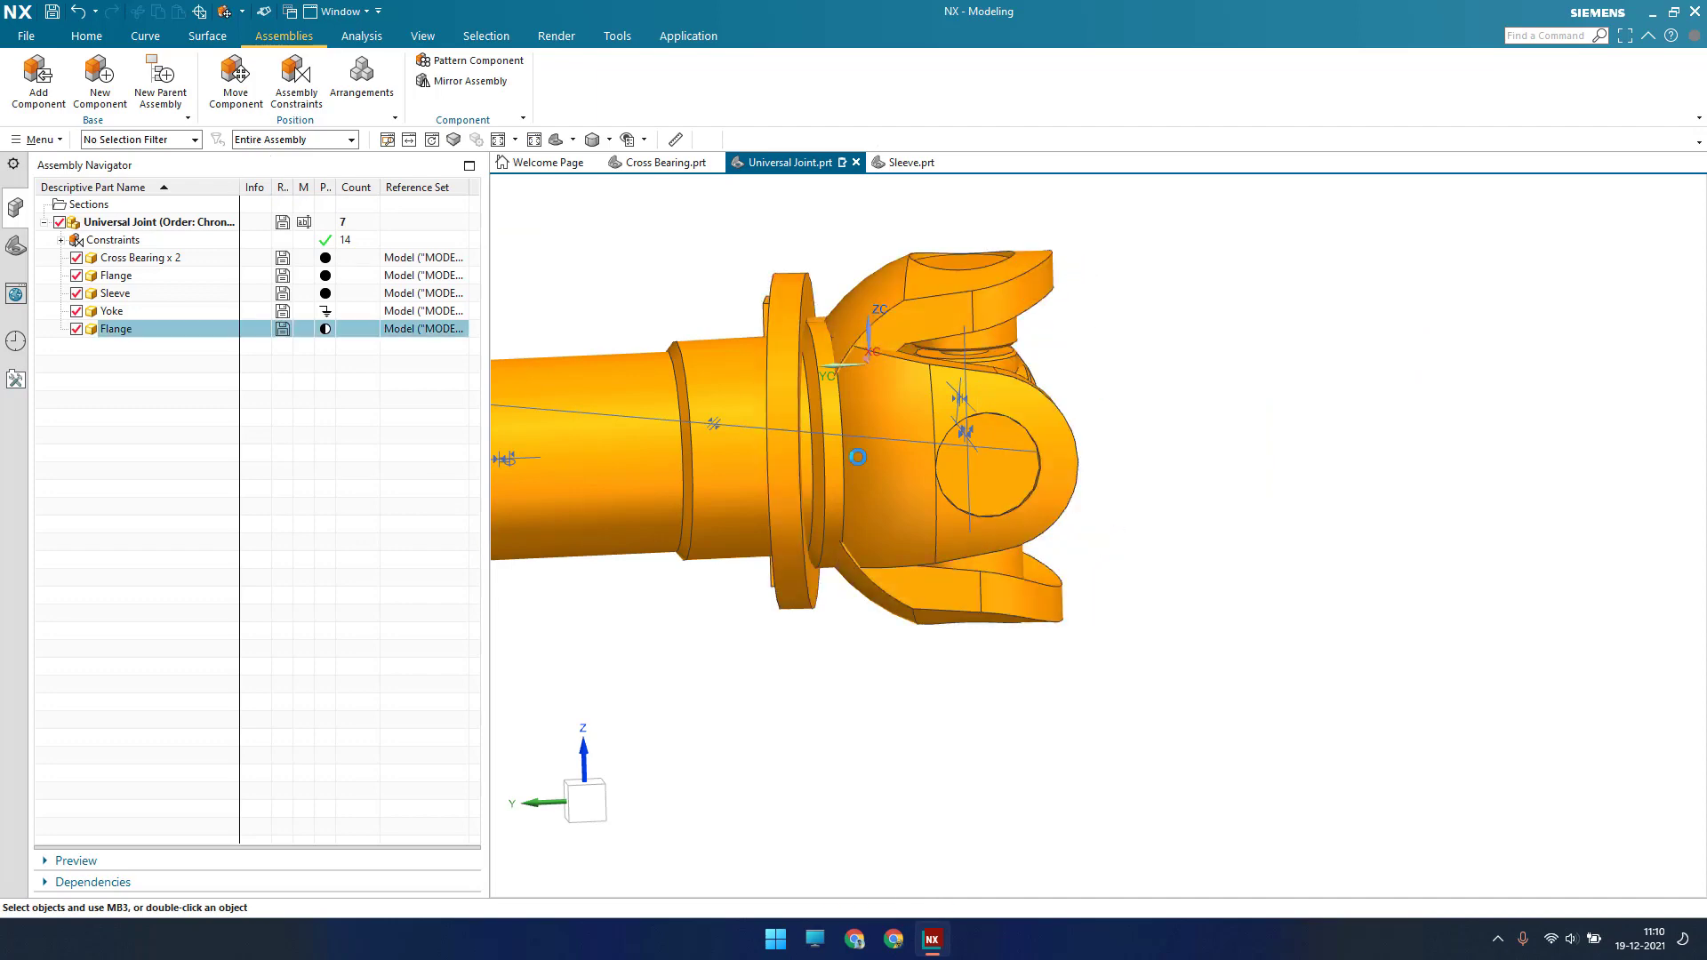
middle_click_drag(955, 294, 968, 432)
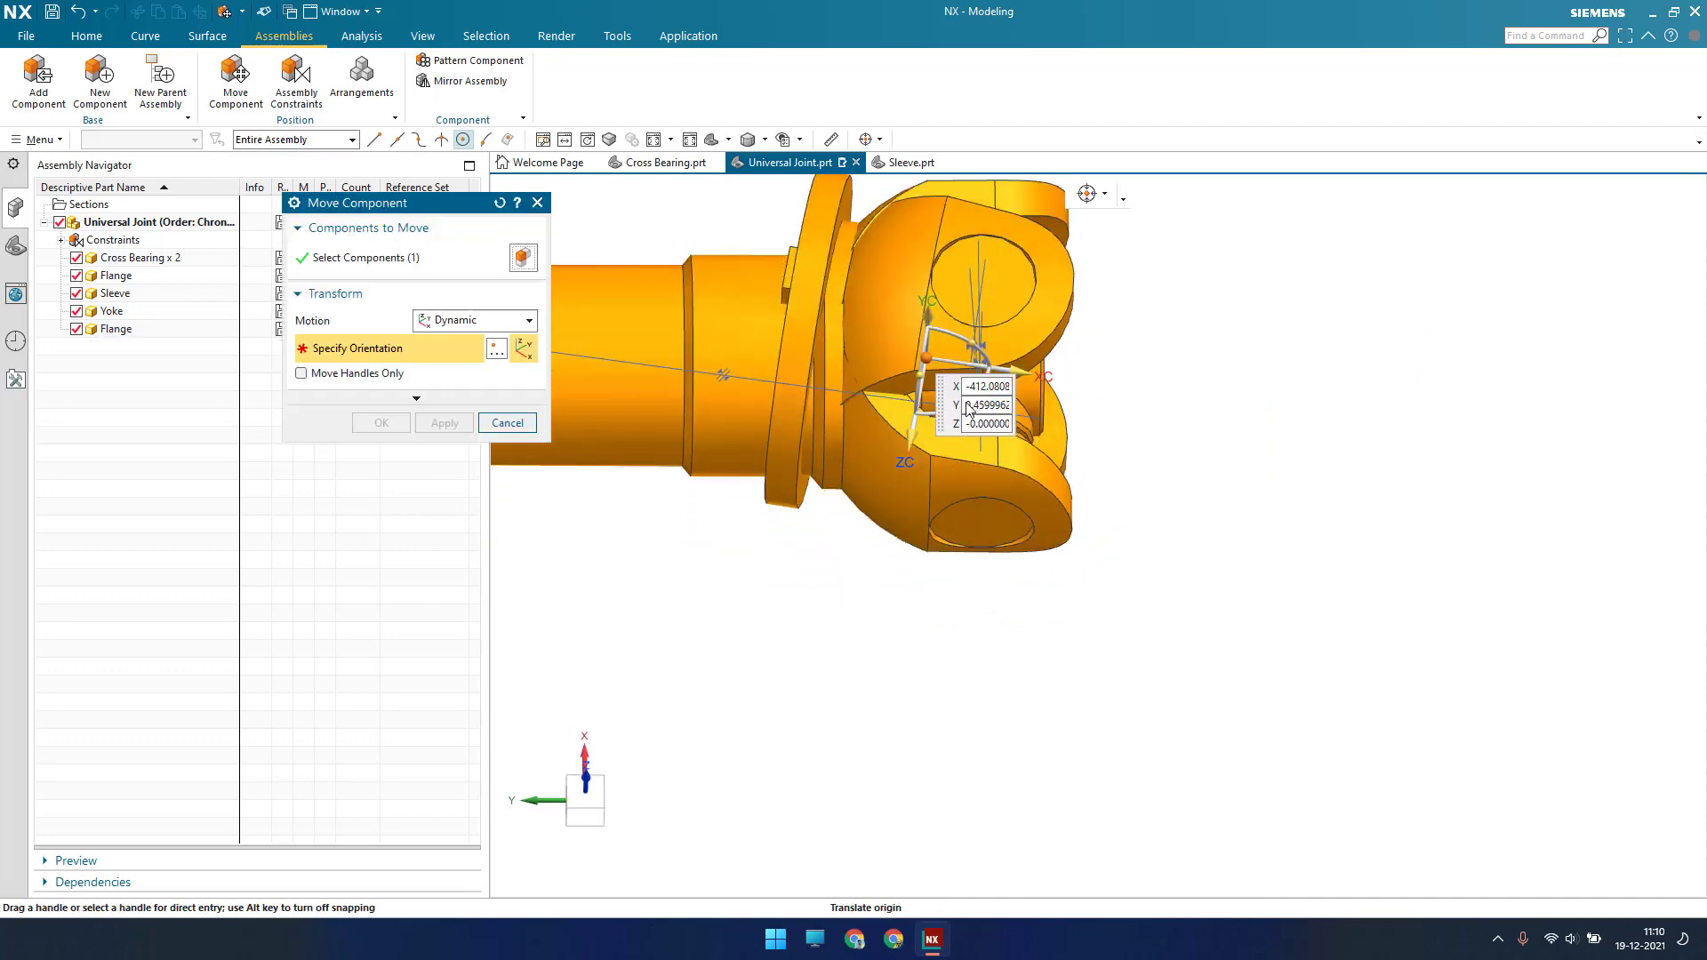
left_click_drag(965, 407, 880, 265)
middle_click(800, 446)
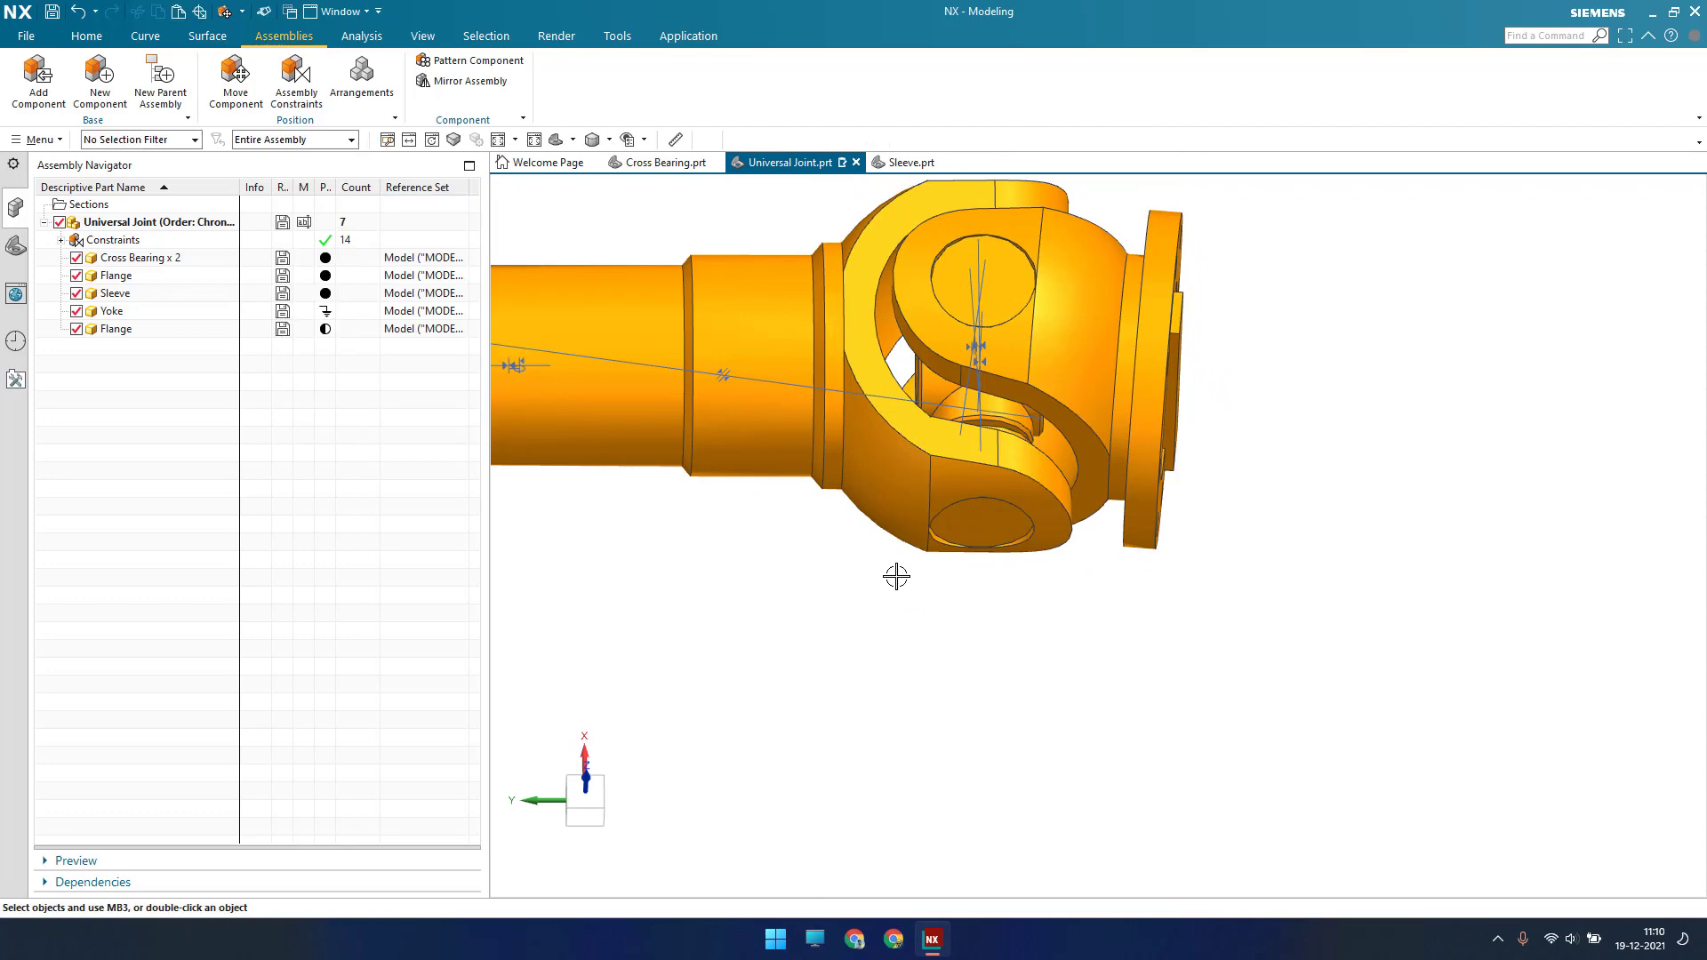
Start a 2 to 2 Center constraint using the two opposite shoulder faces of the Sleeve-side Cross Bearing as the first pair
middle_click_drag(895, 575, 1016, 576)
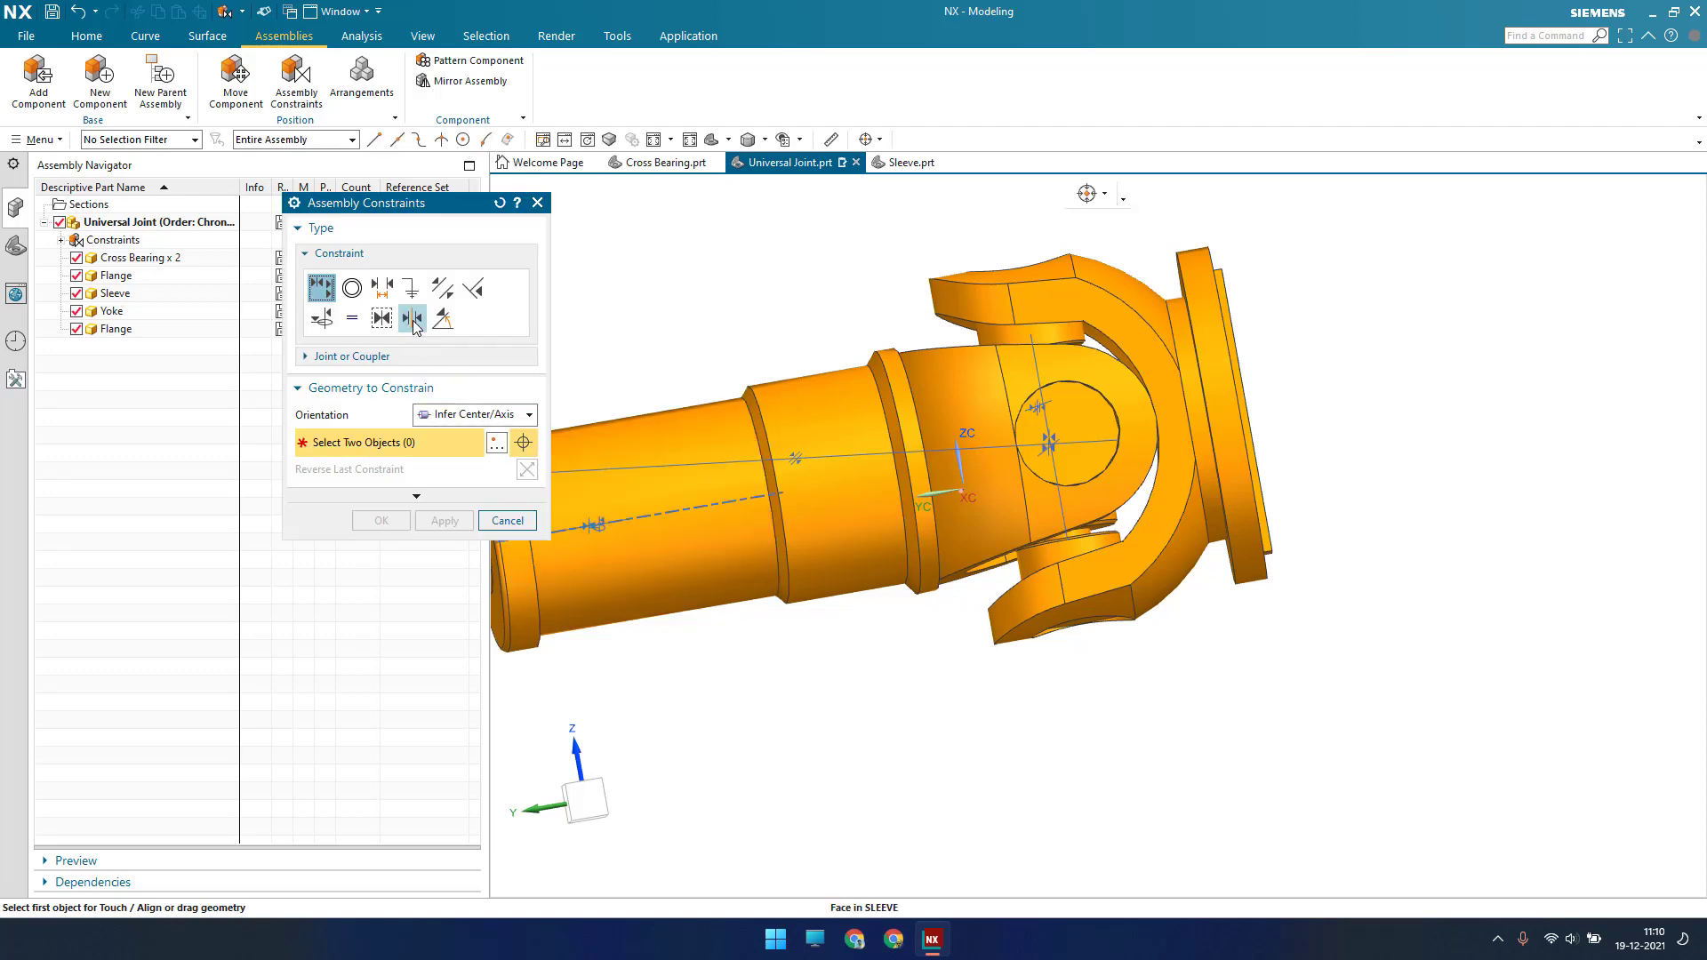
left_click(412, 318)
middle_click_drag(1023, 457, 1025, 527)
scroll(1026, 527, "down", 6)
scroll(1026, 527, "up", 8)
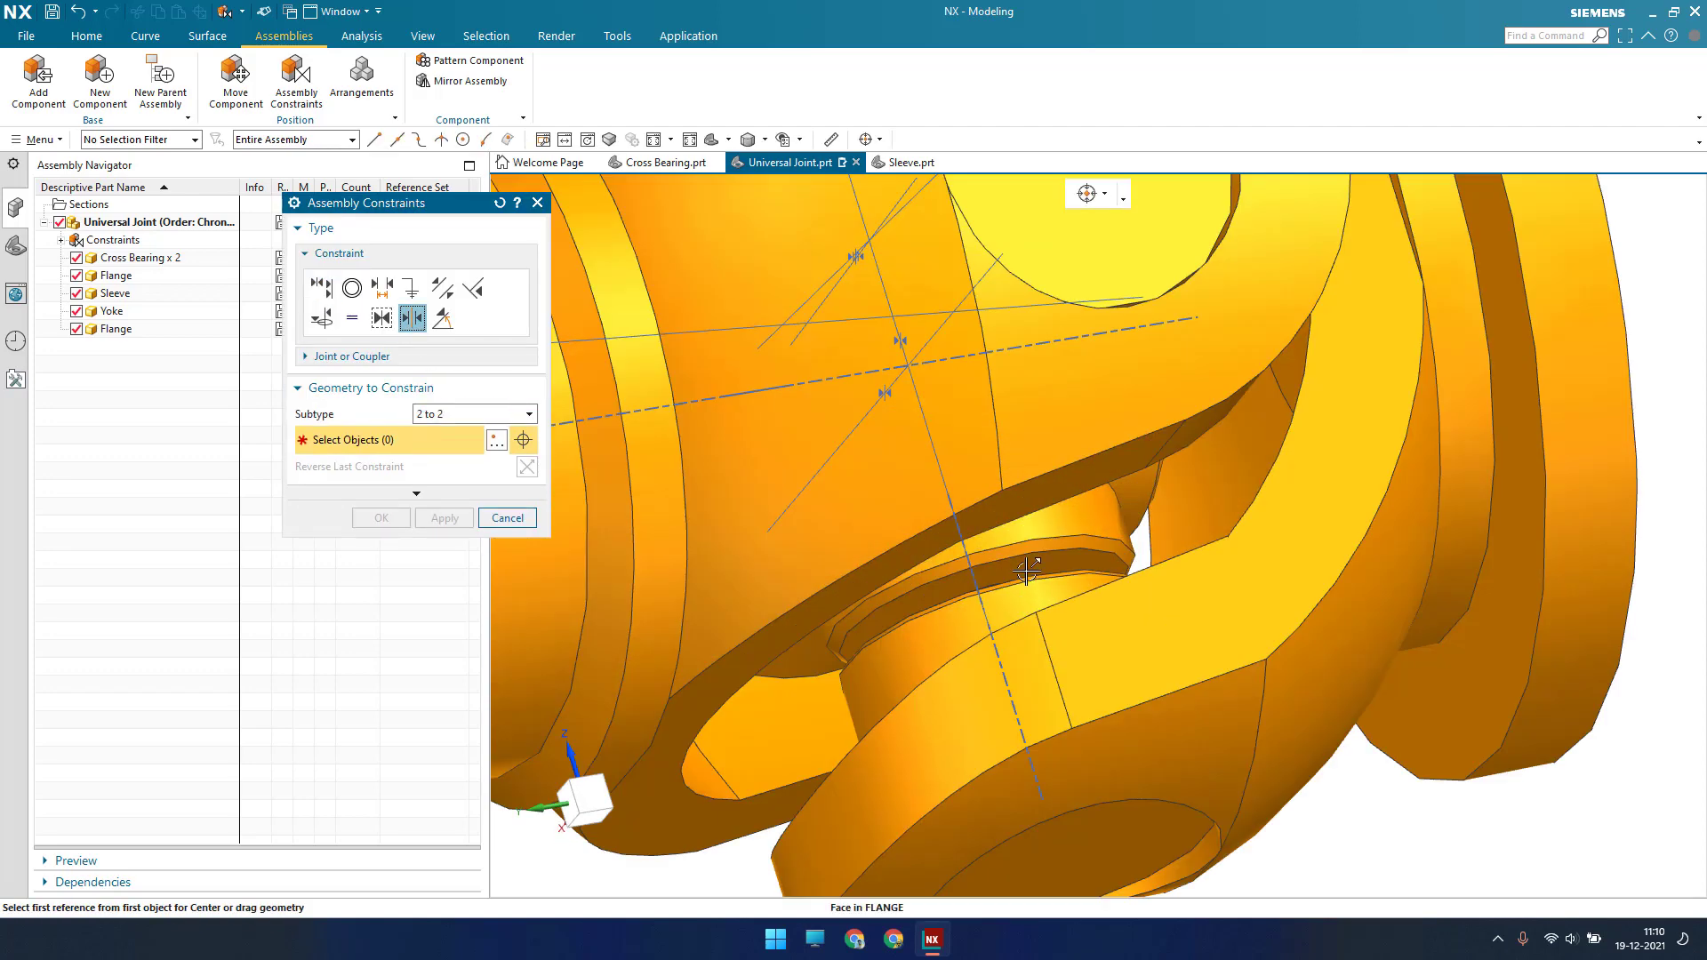
left_click(1027, 569)
scroll(1027, 569, "down", 8)
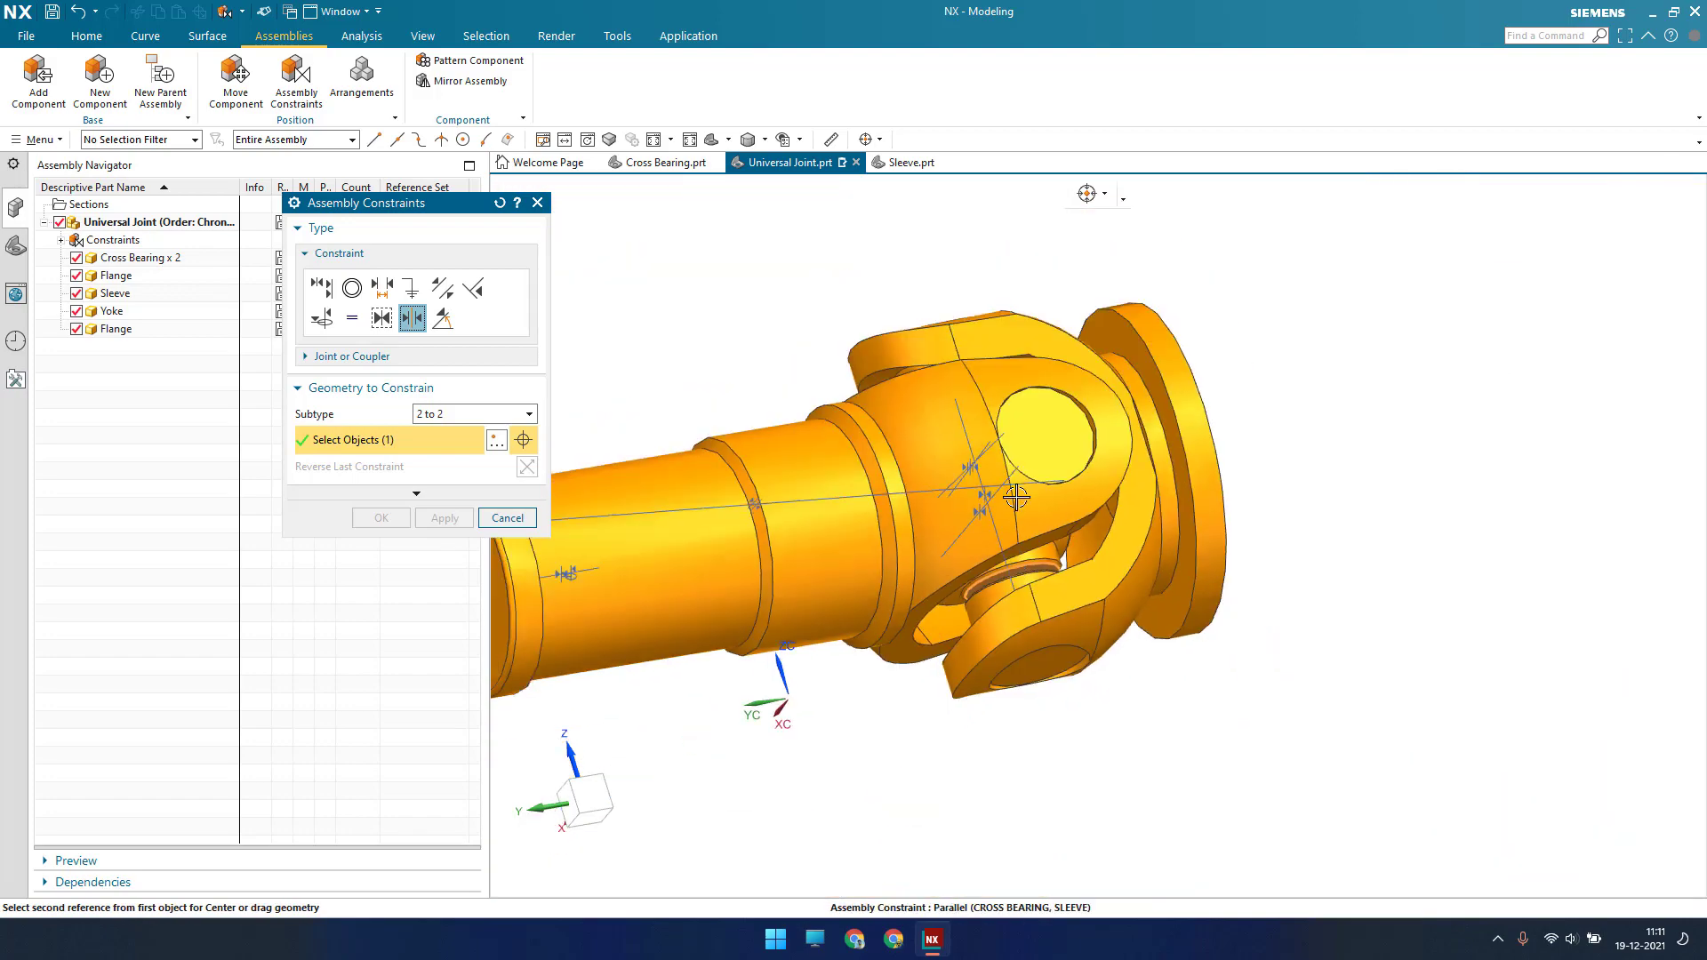
middle_click_drag(1023, 569, 1012, 569)
scroll(963, 424, "up", 8)
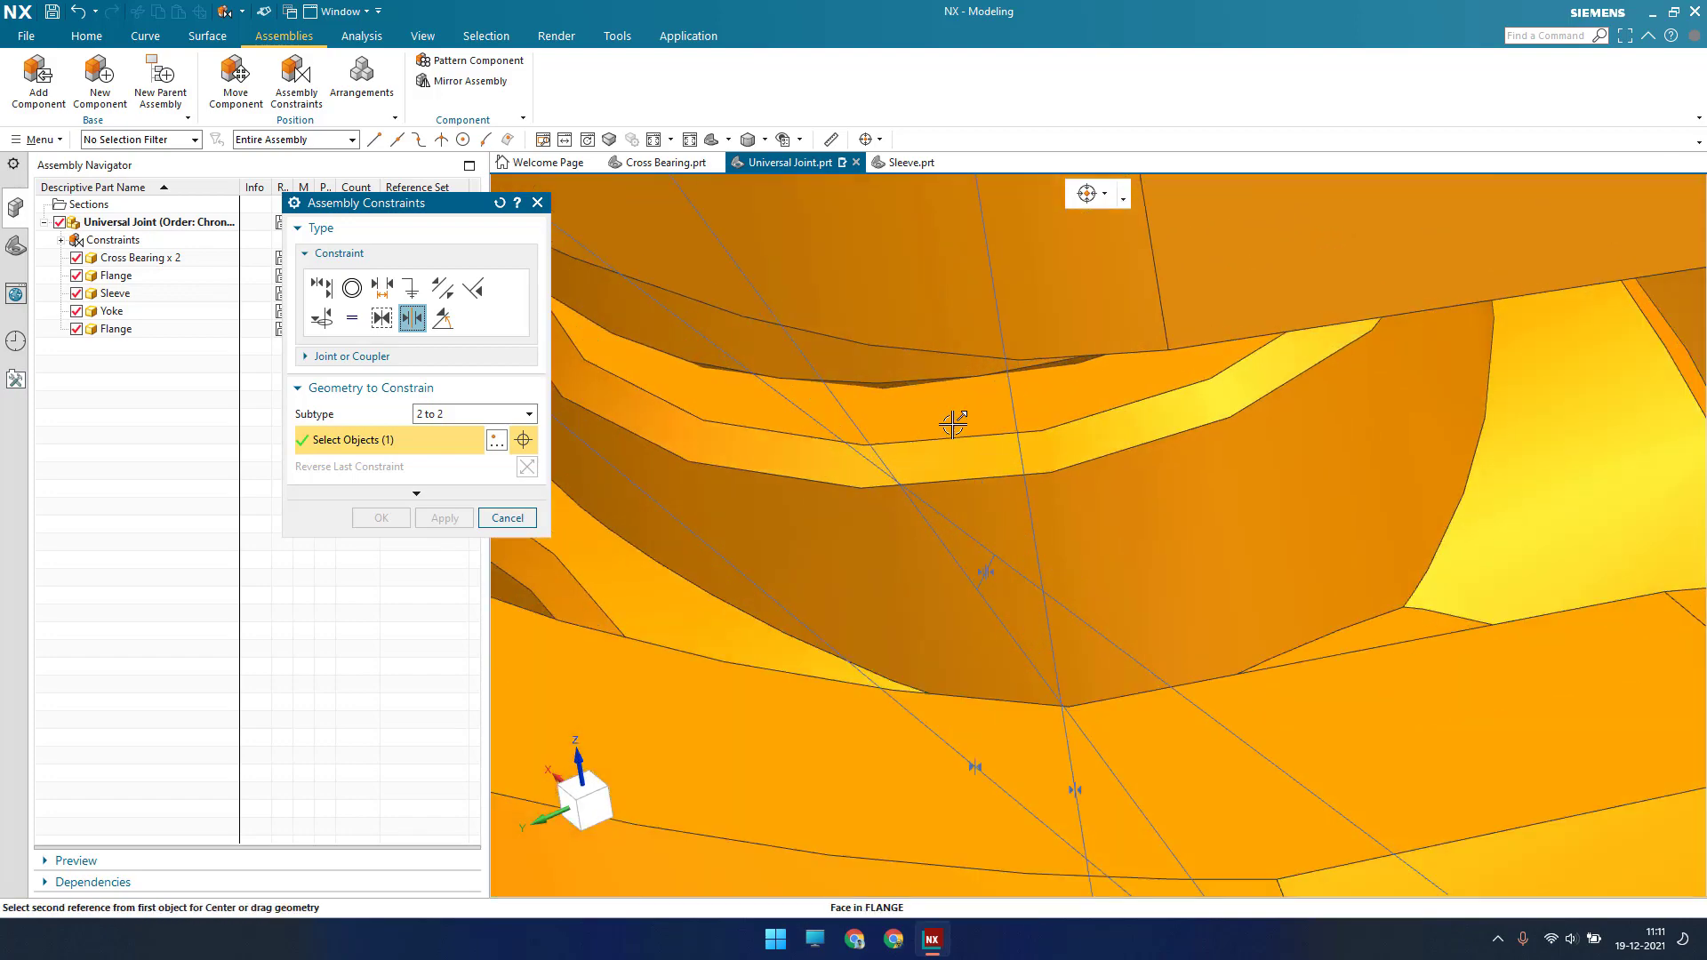
left_click(963, 424)
middle_click_drag(971, 453, 889, 378)
scroll(856, 385, "up", 5)
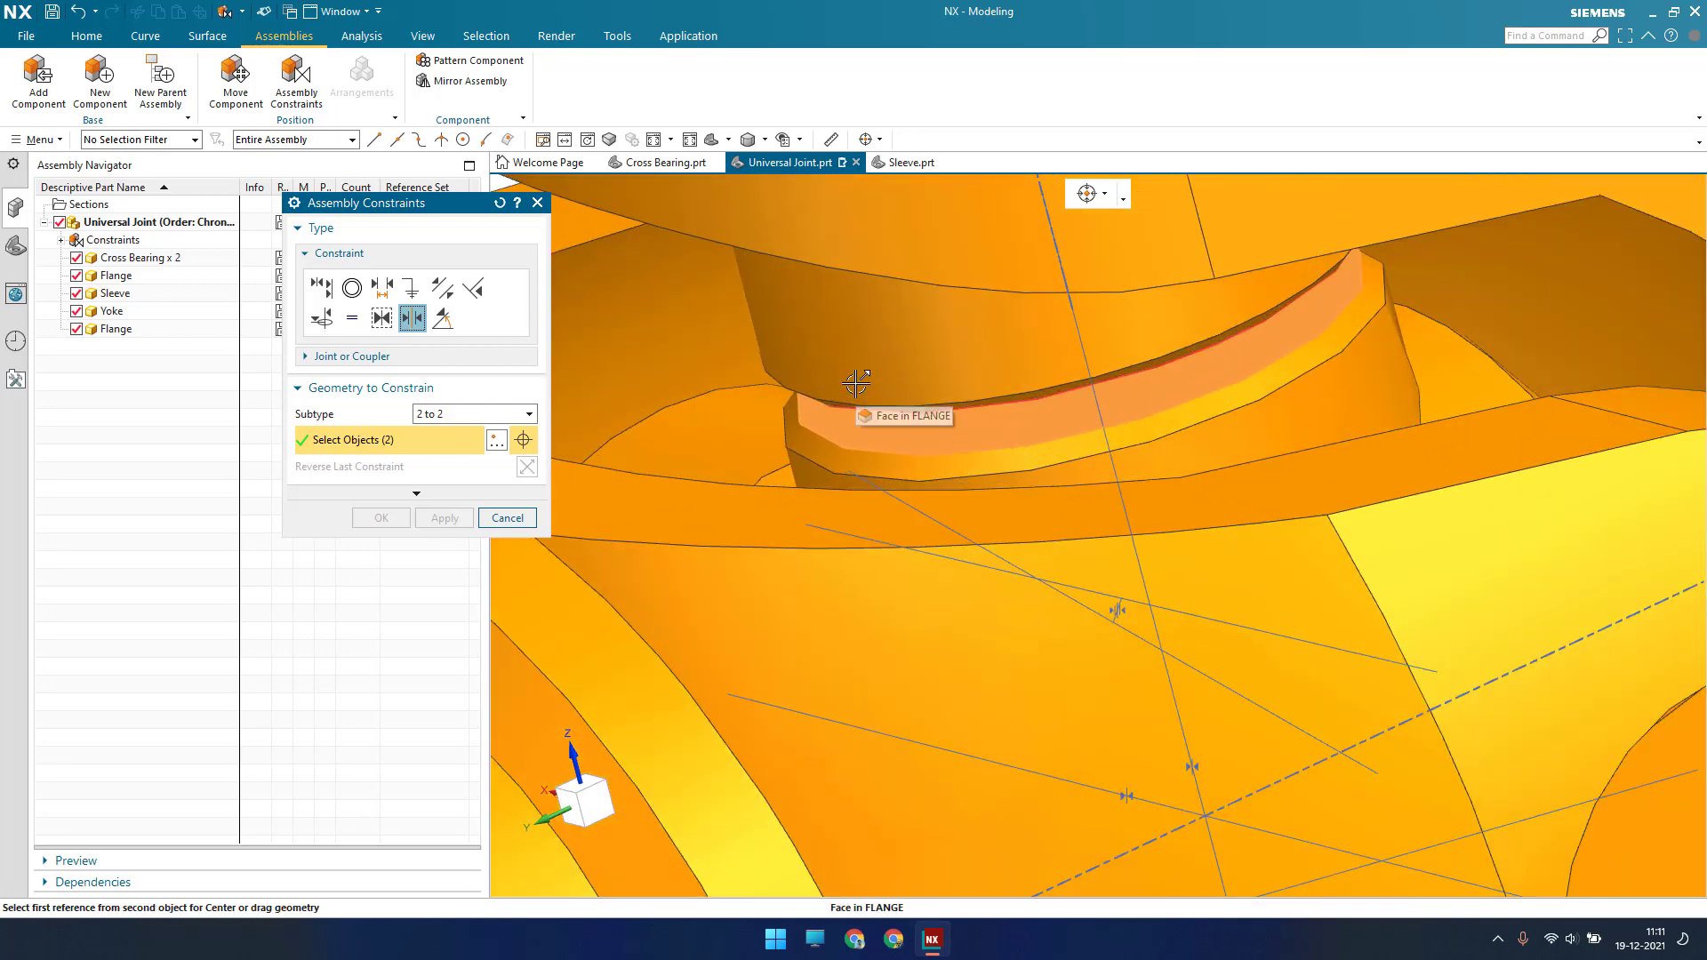
Use the two inner boss faces of the copied Flange's fork as the second Center pair and finish the constraint
right_click(857, 386)
left_click(915, 396)
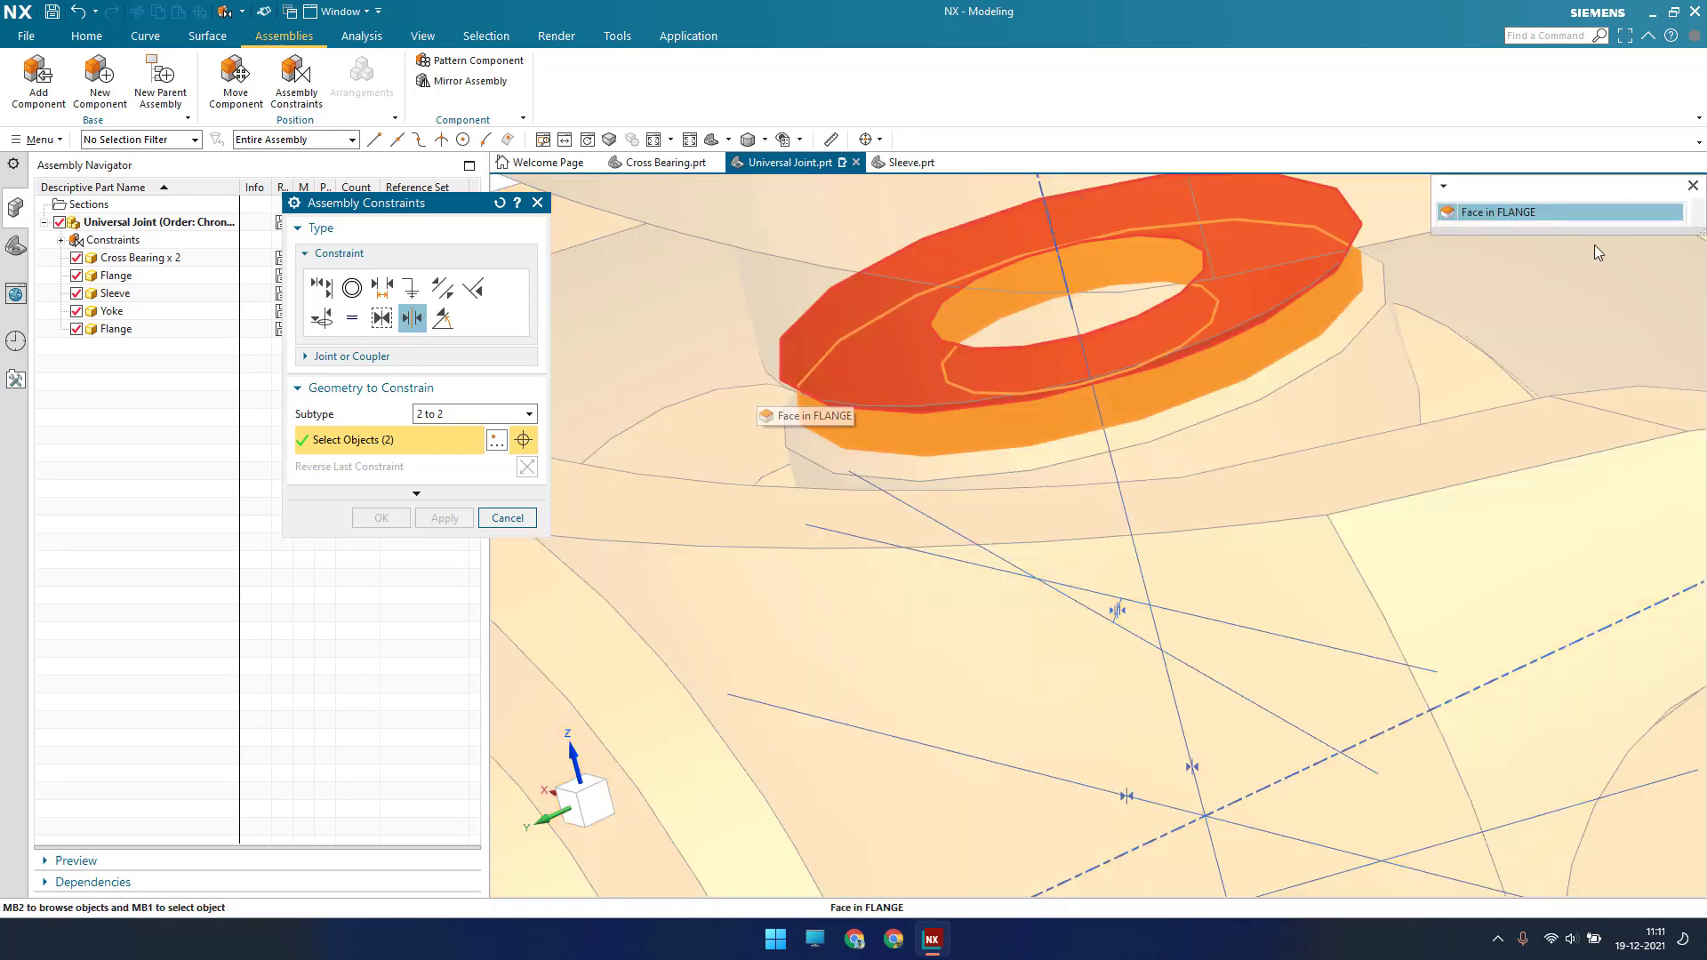
left_click(1547, 211)
scroll(1031, 355, "down", 4)
middle_click_drag(1051, 395, 1060, 712)
scroll(1124, 781, "up", 4)
right_click(1124, 781)
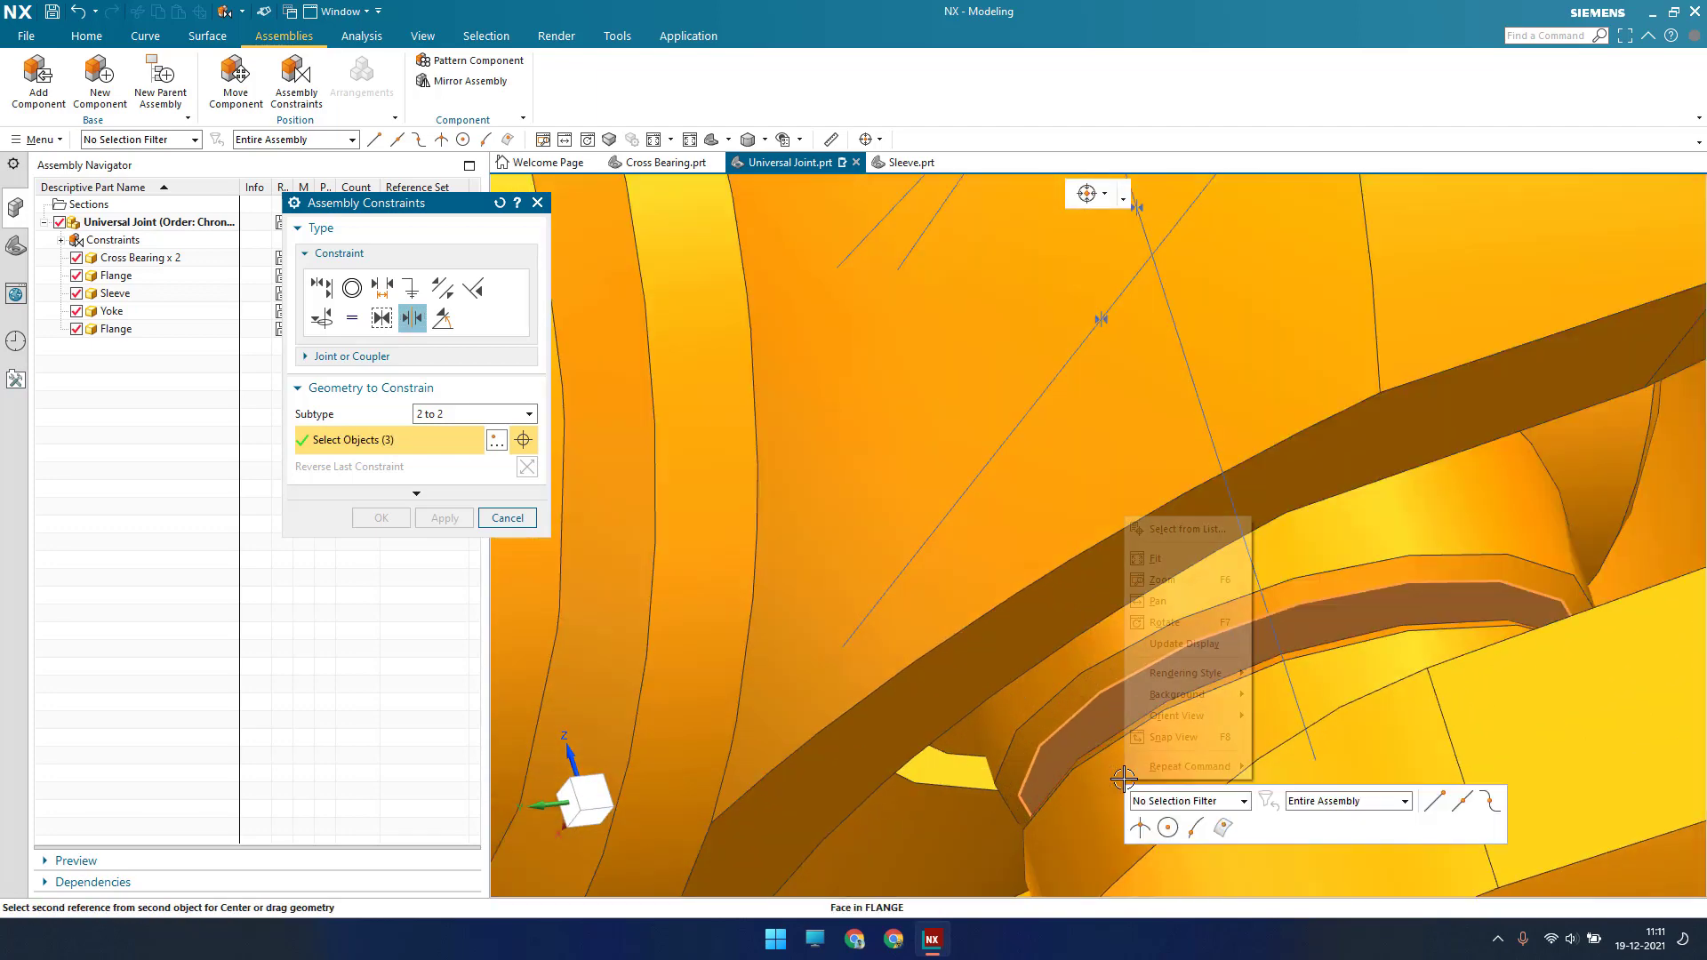
left_click(1191, 535)
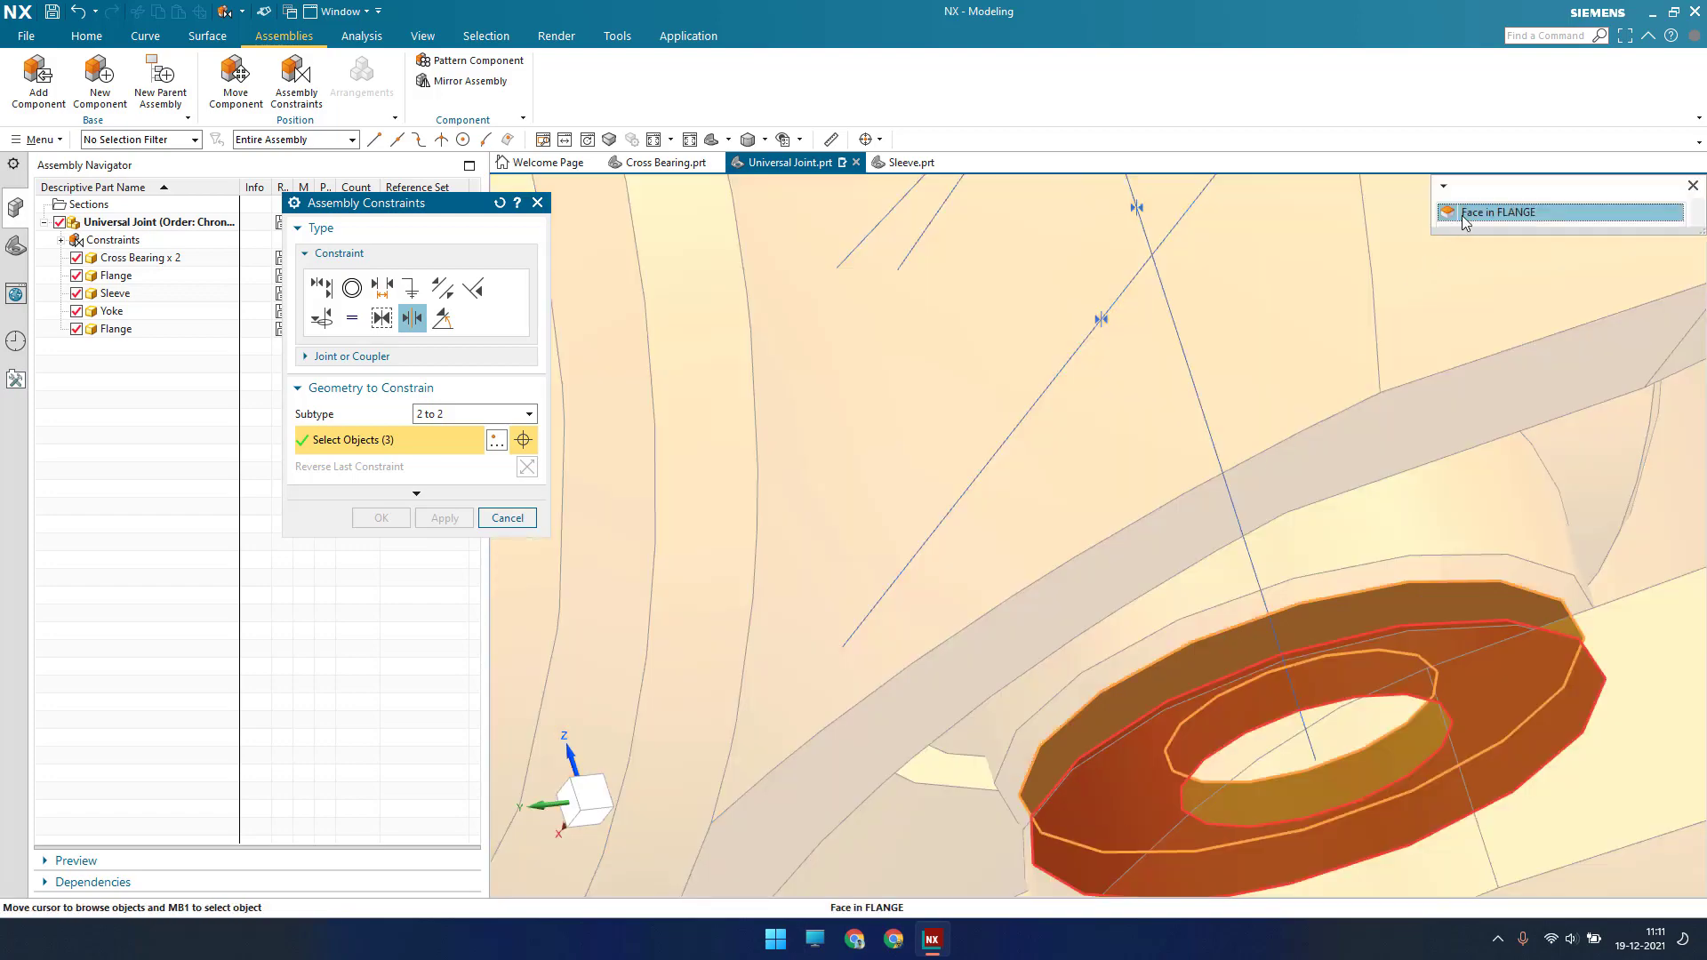
left_click(1462, 215)
scroll(990, 495, "down", 3)
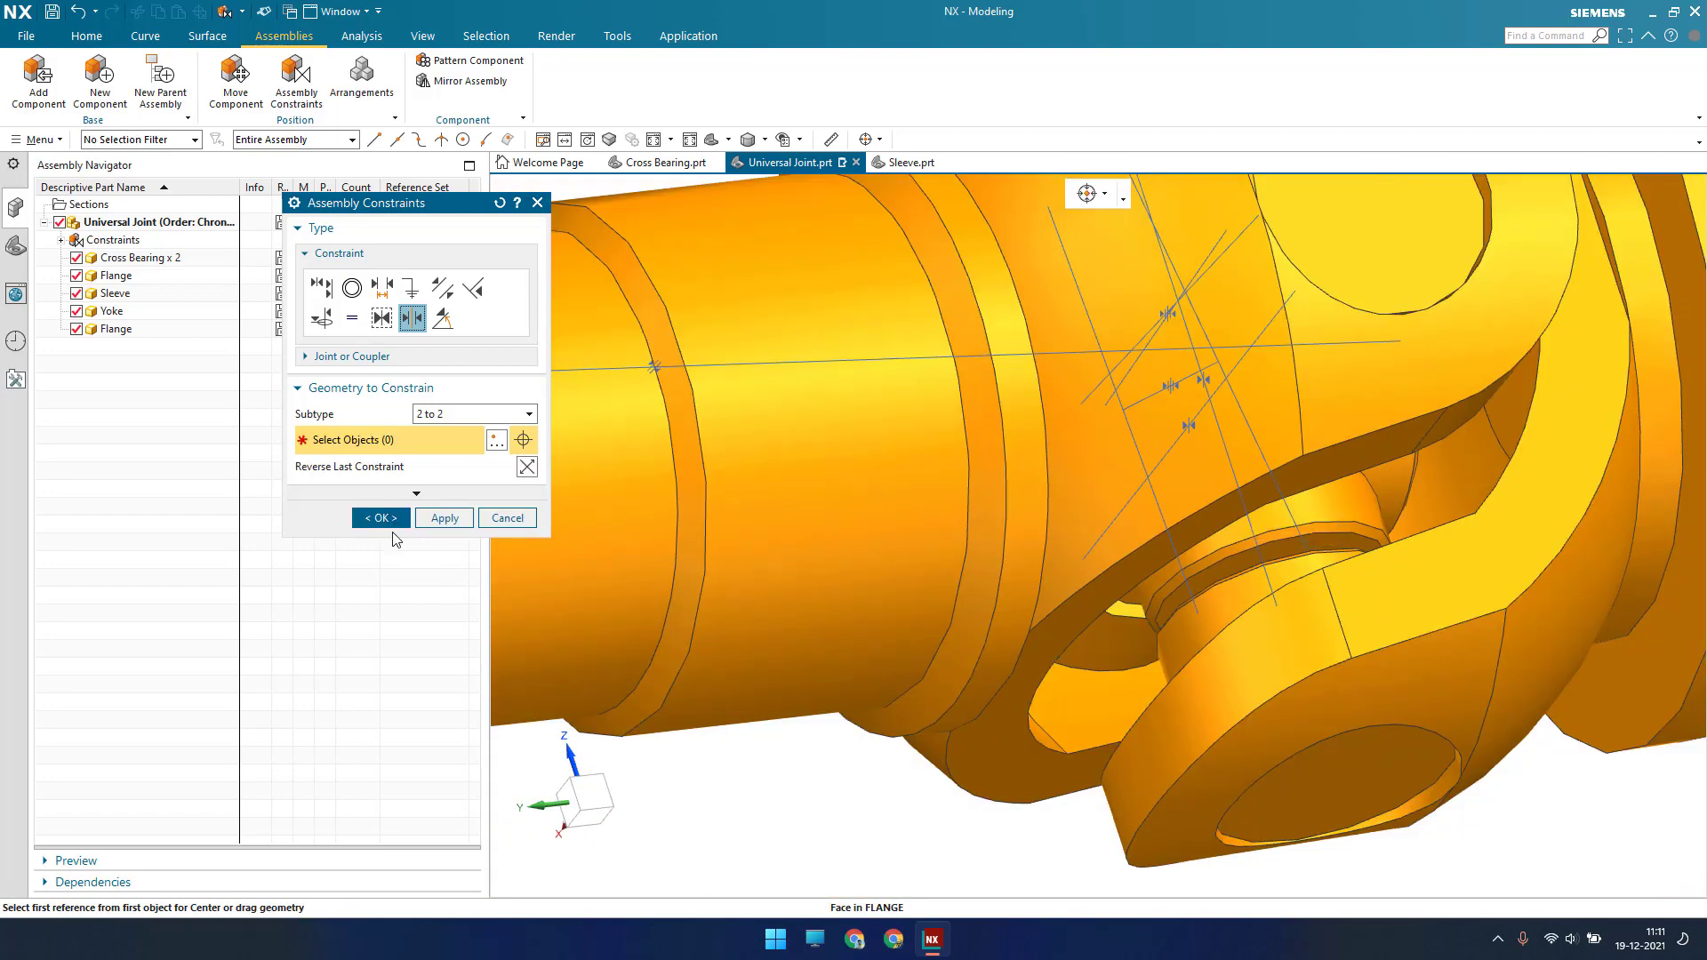
left_click(383, 518)
Show the degrees of freedom of the copied Flange
middle_click_drag(1014, 396, 1013, 472)
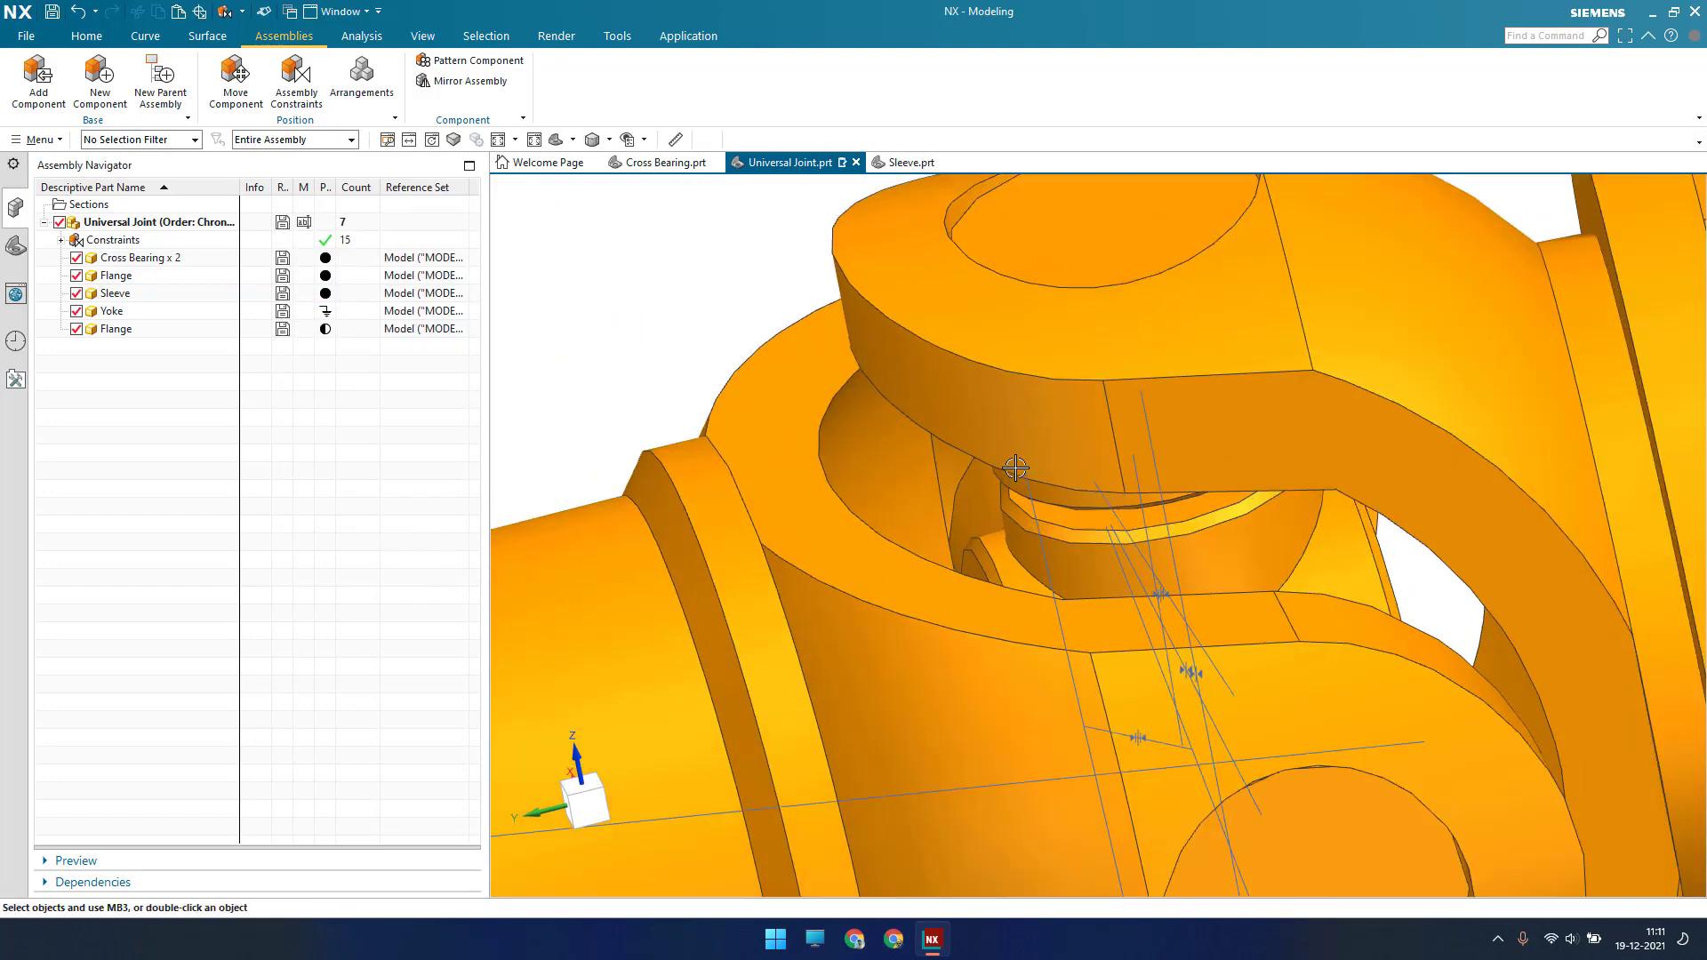
scroll(994, 426, "down", 4)
middle_click_drag(797, 373, 1093, 462)
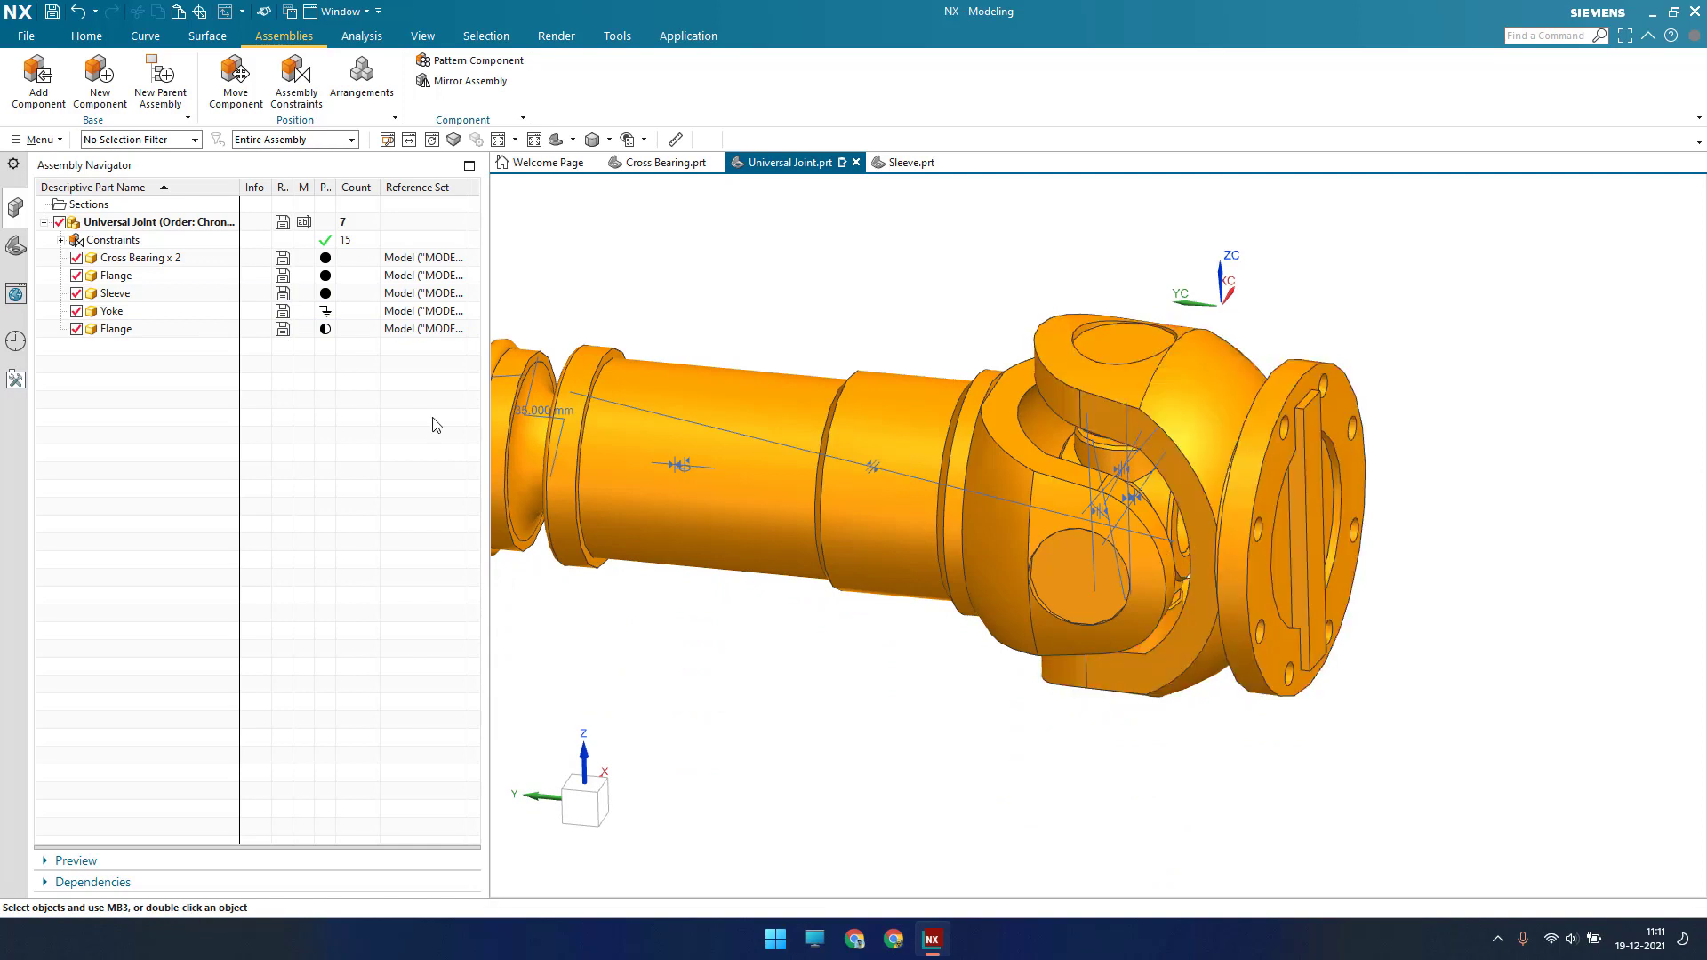
right_click(309, 329)
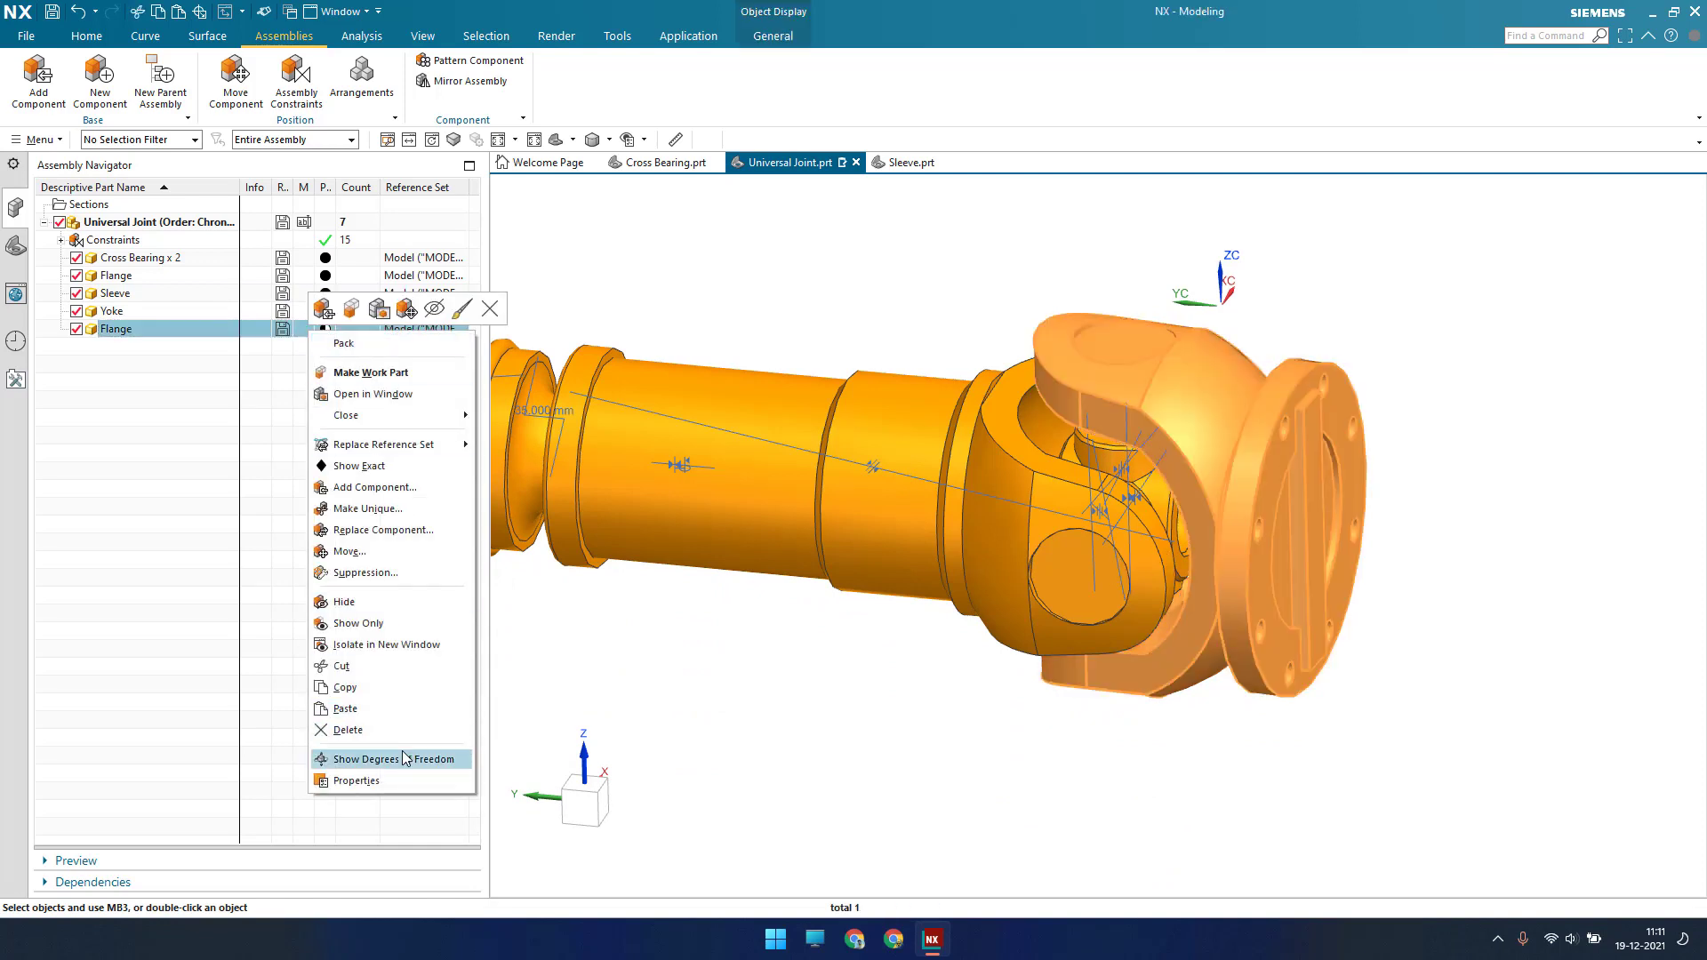
left_click(392, 760)
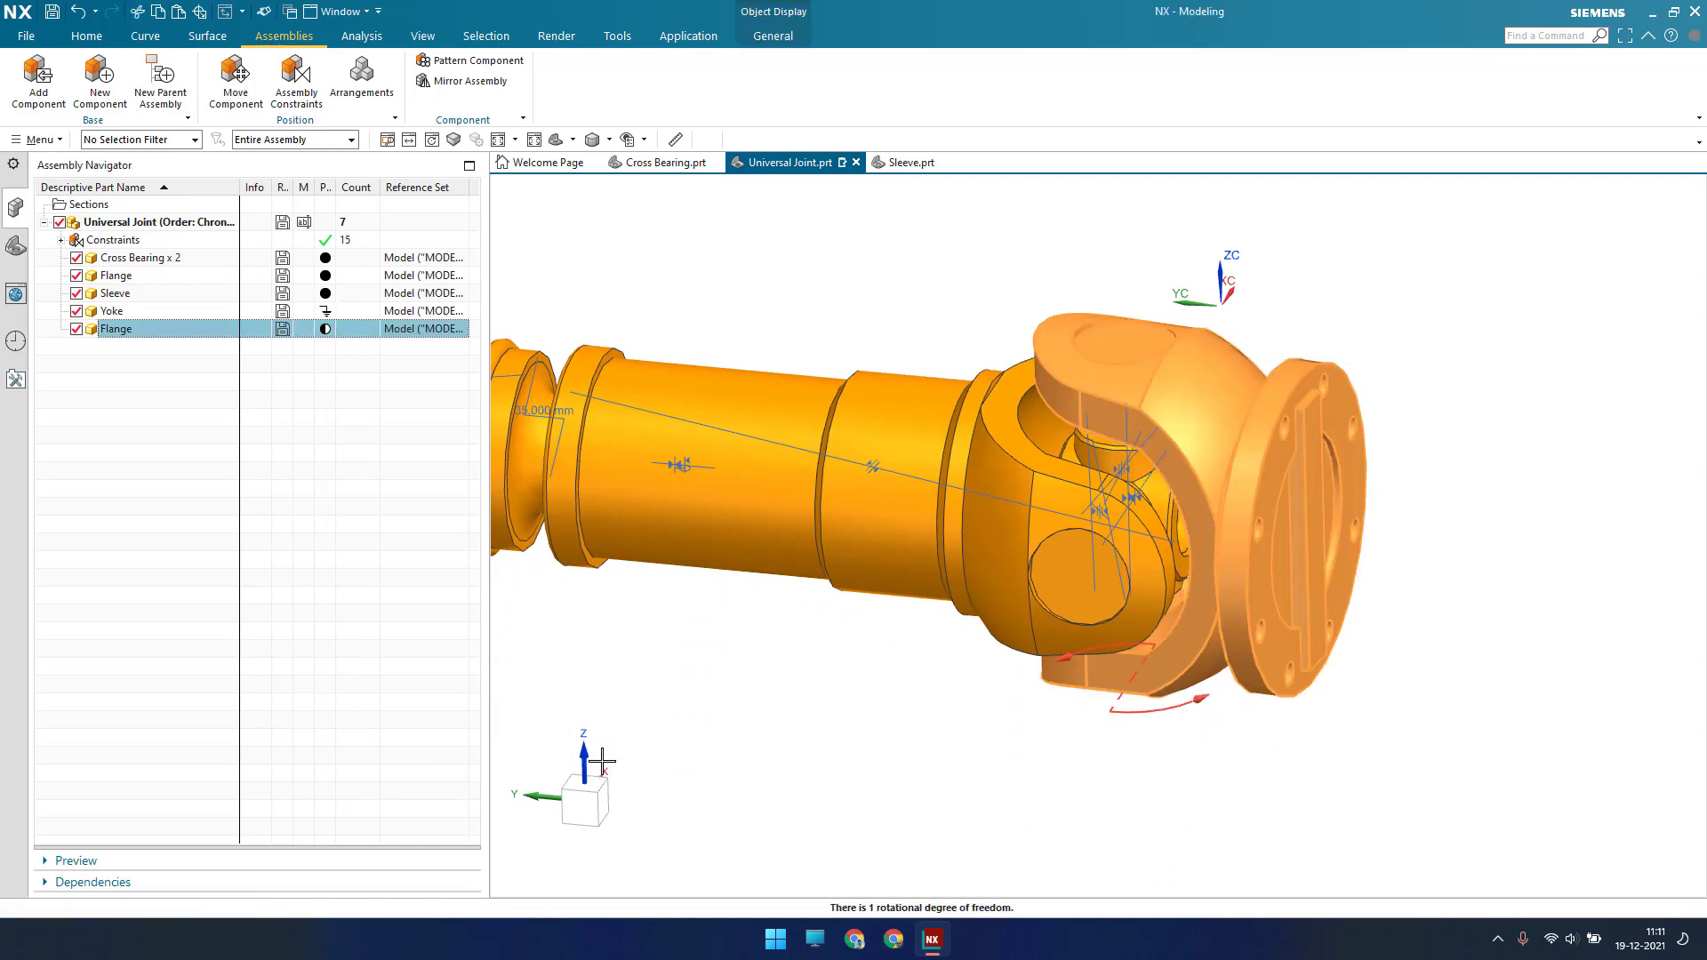
key("Escape")
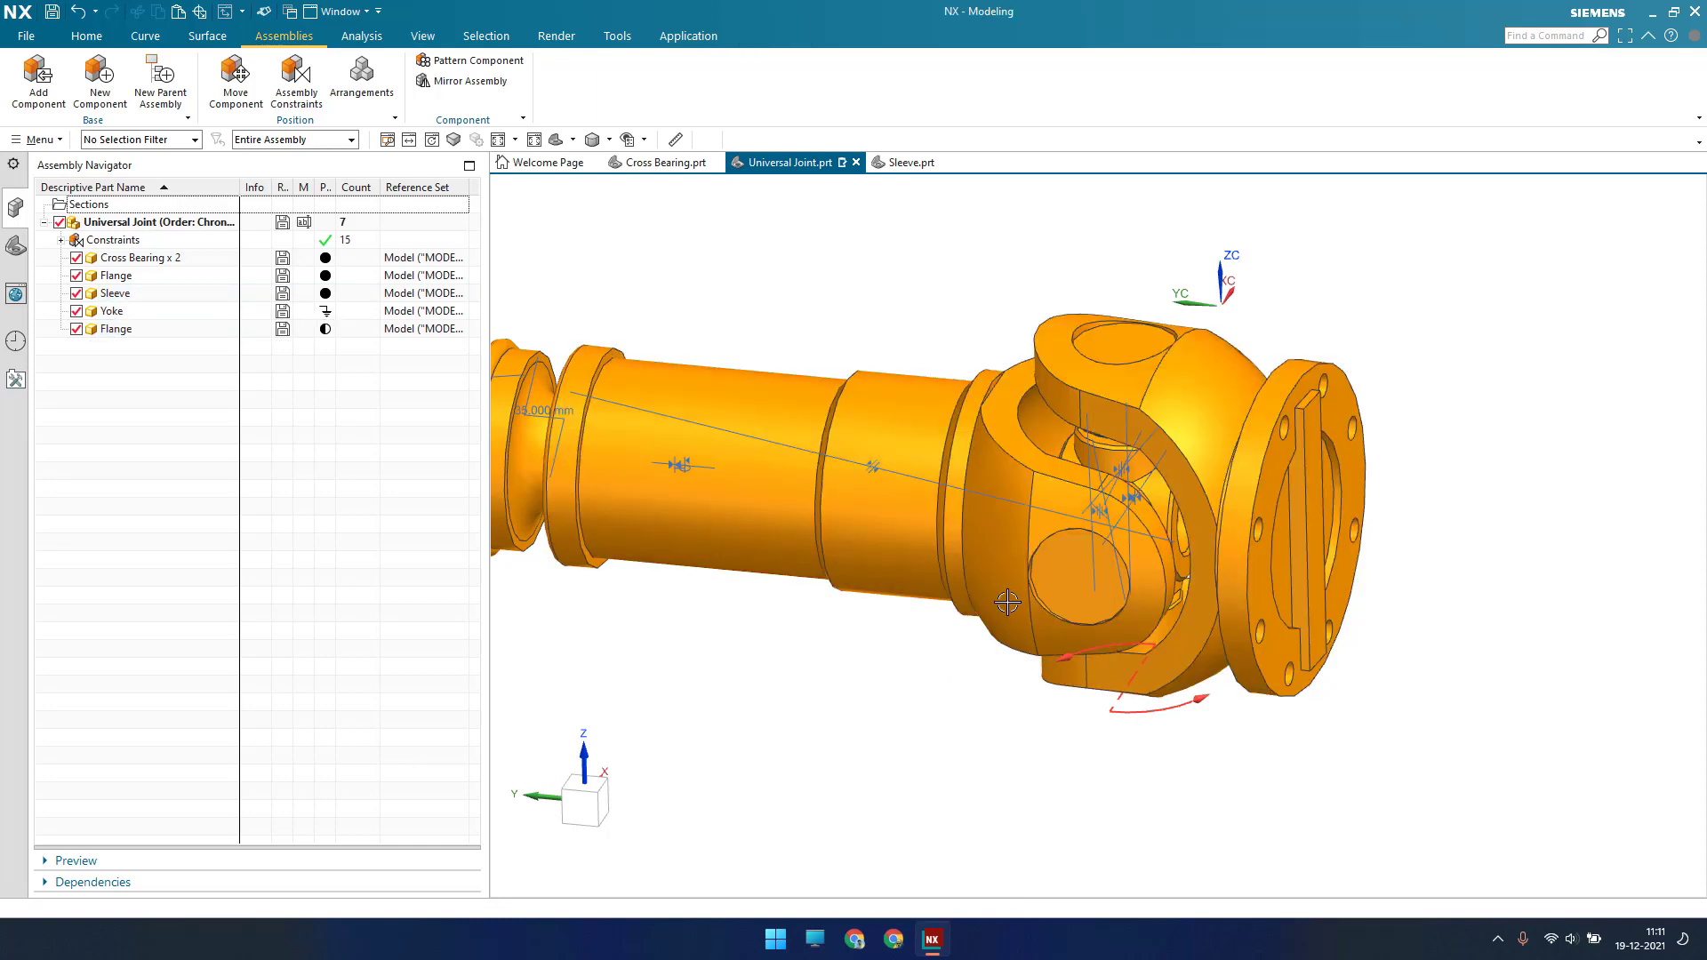
Add a Parallel constraint between the raised key's face on the copied Flange and the Yoke's annular end face, and finish it
middle_click_drag(1007, 603, 1058, 615)
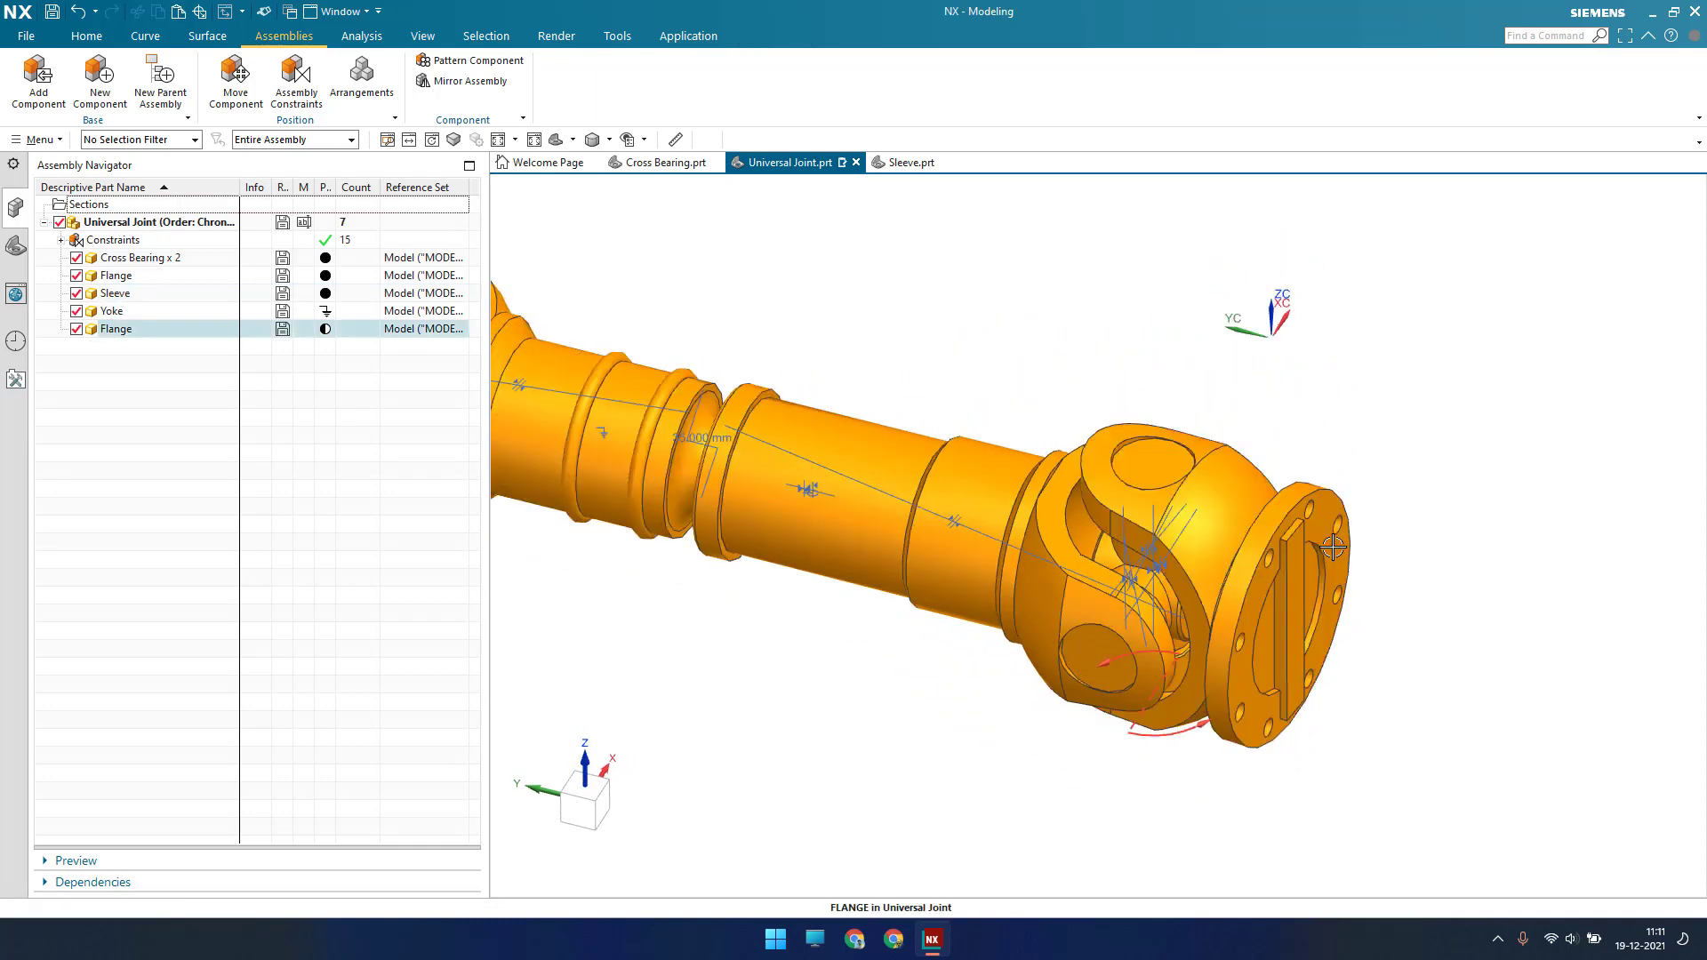
scroll(1325, 556, "down", 5)
scroll(1316, 565, "up", 8)
scroll(1304, 573, "down", 2)
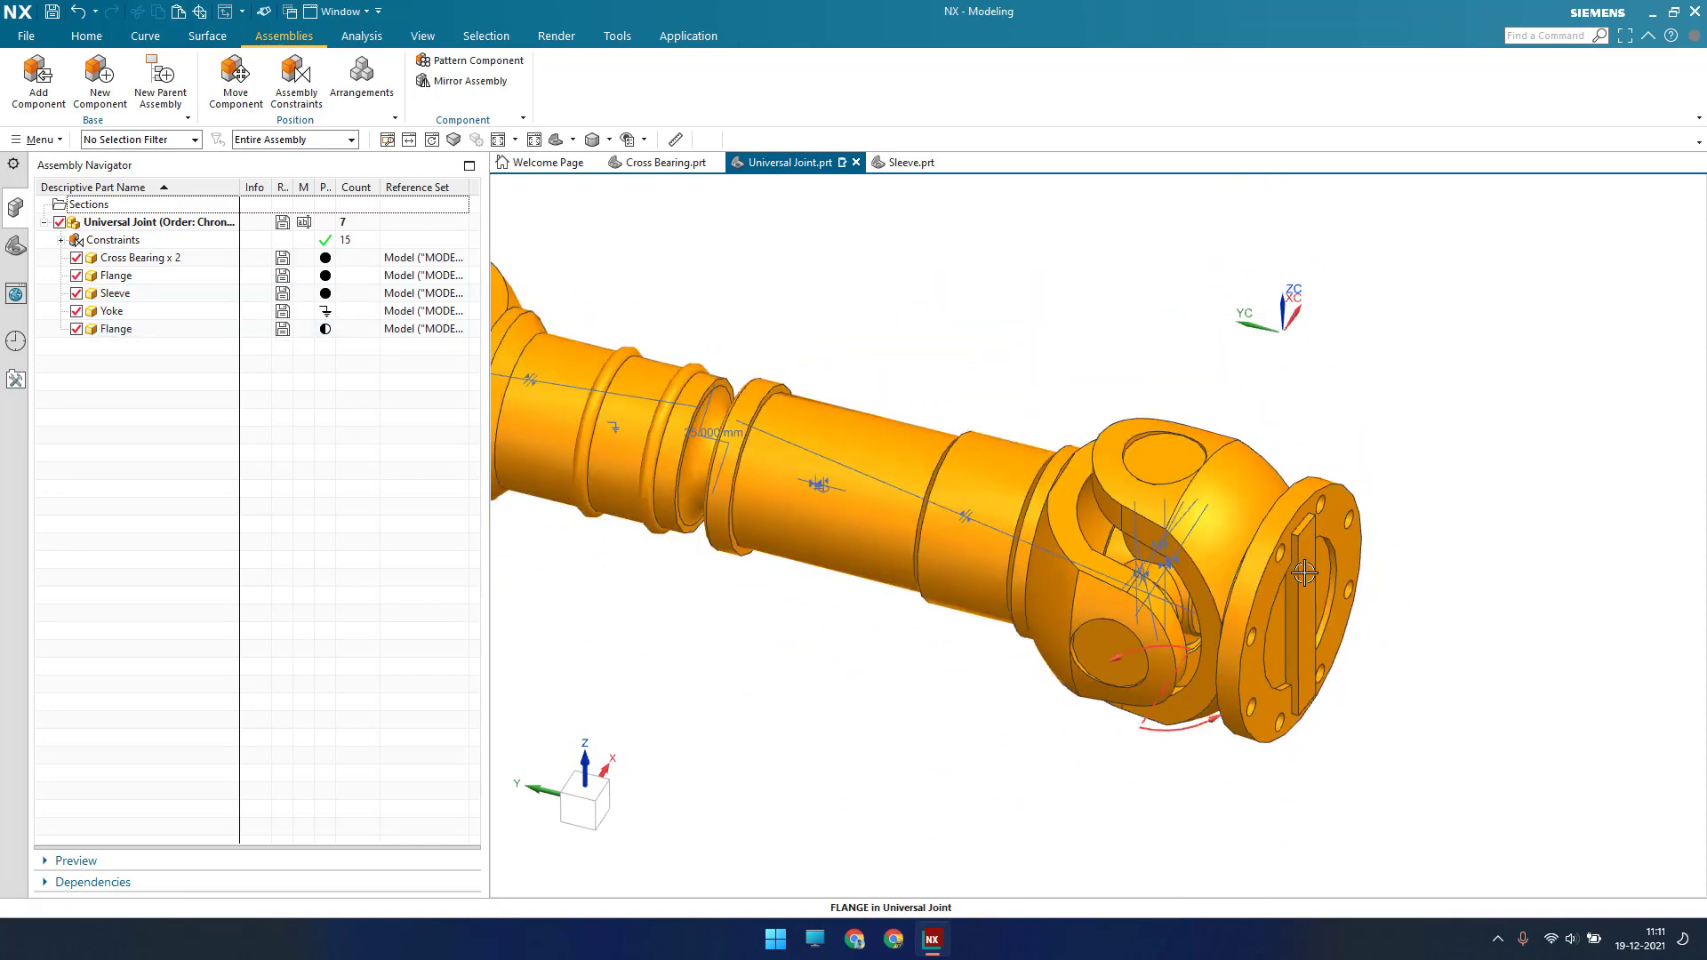
left_click(296, 78)
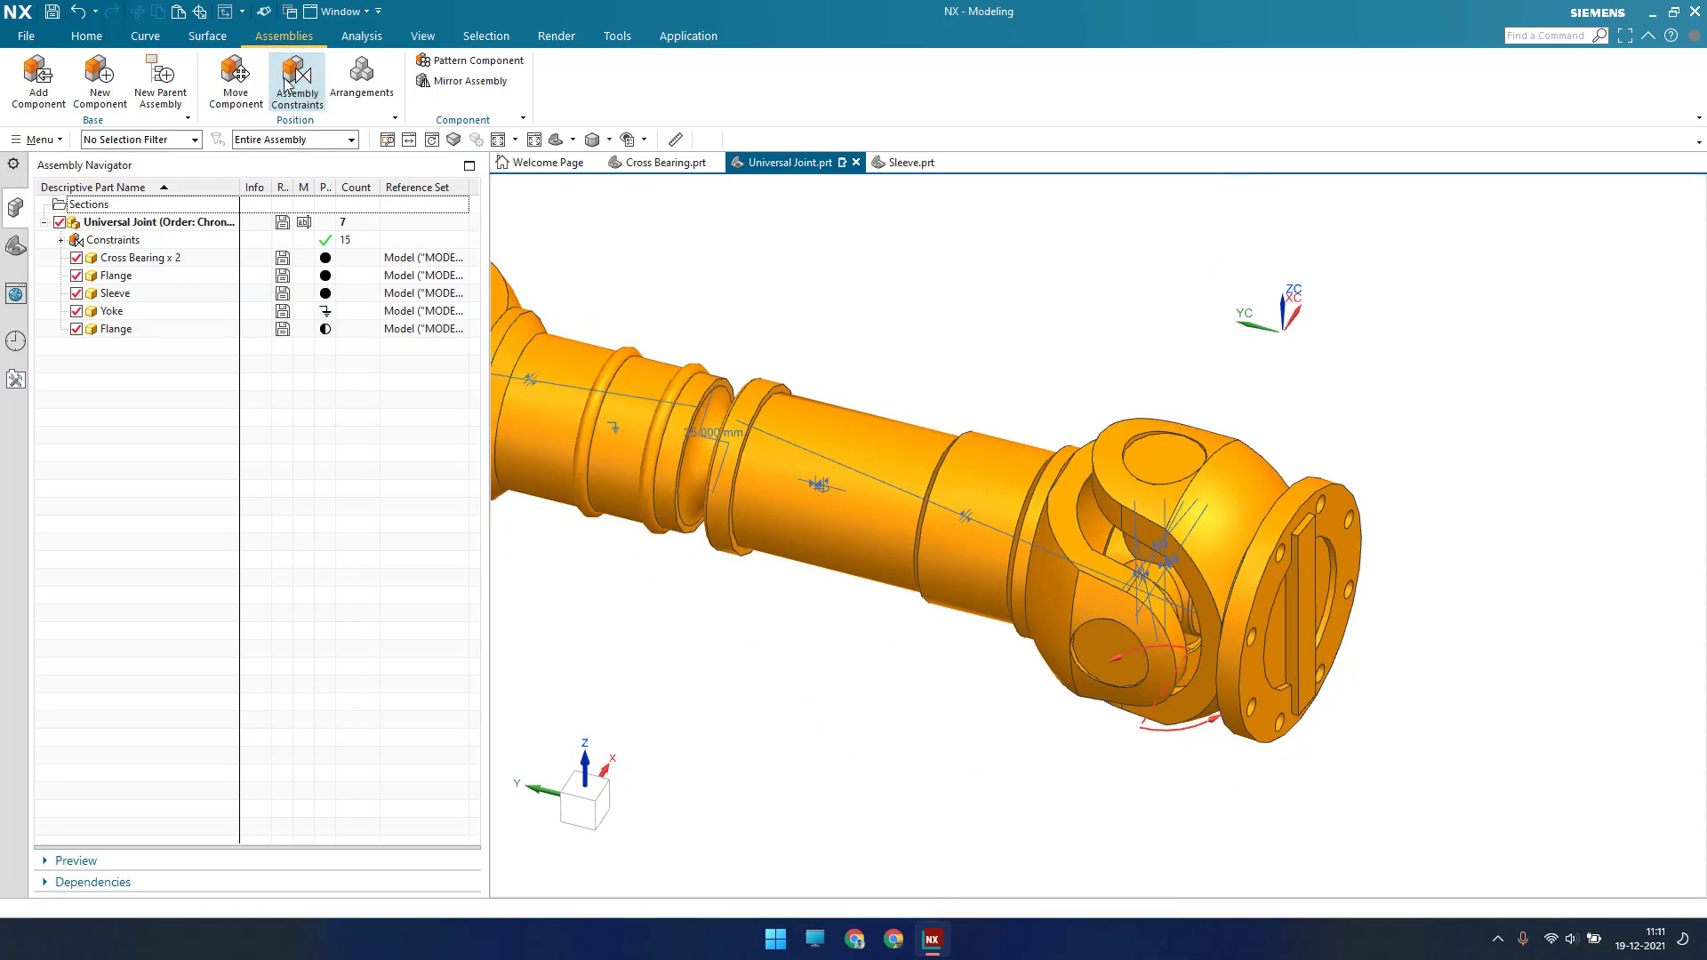
left_click(441, 287)
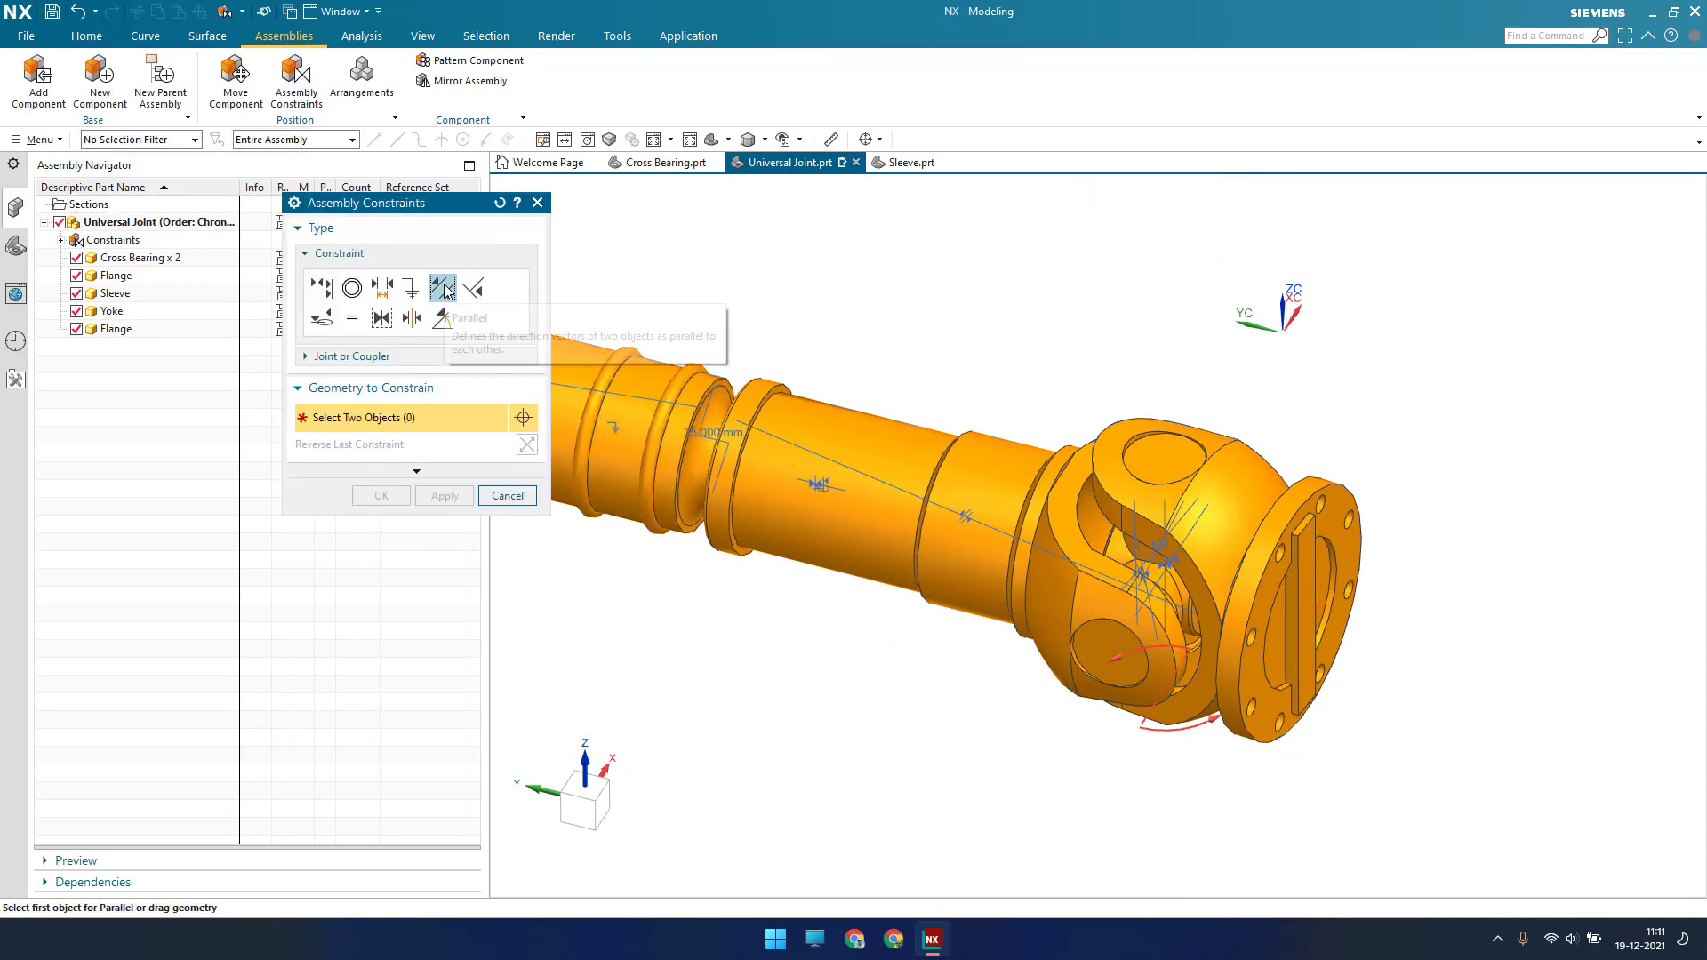
scroll(1280, 560, "up", 4)
left_click(1351, 555)
scroll(1344, 556, "down", 4)
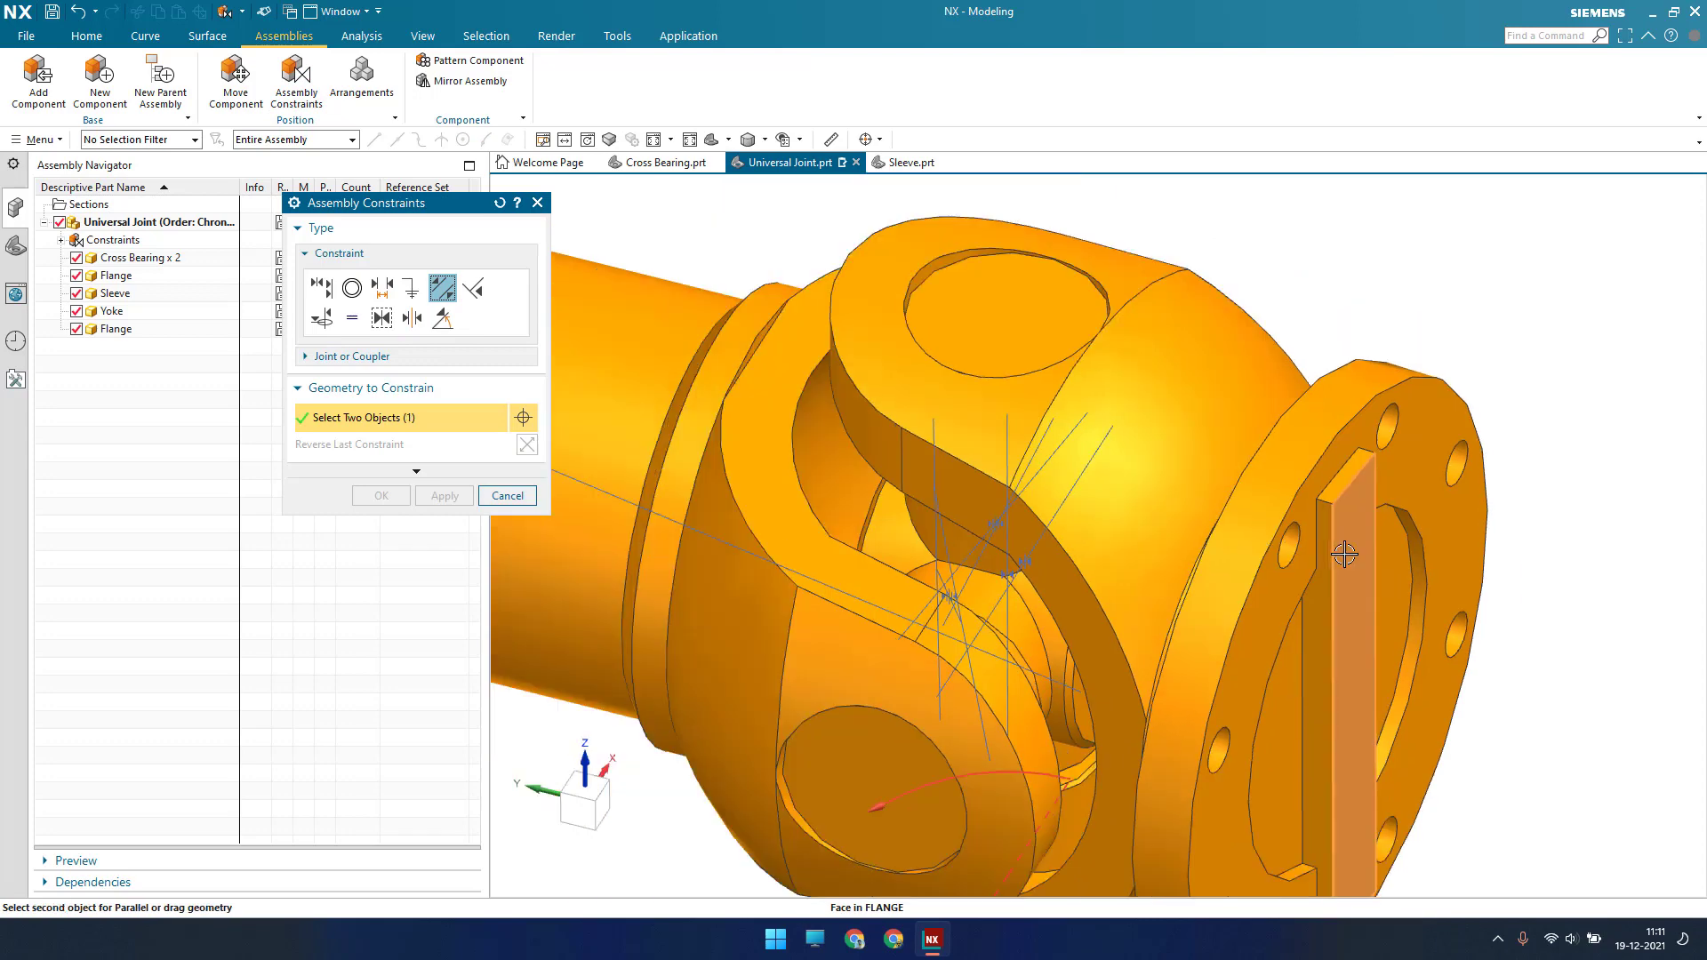
scroll(805, 442, "up", 5)
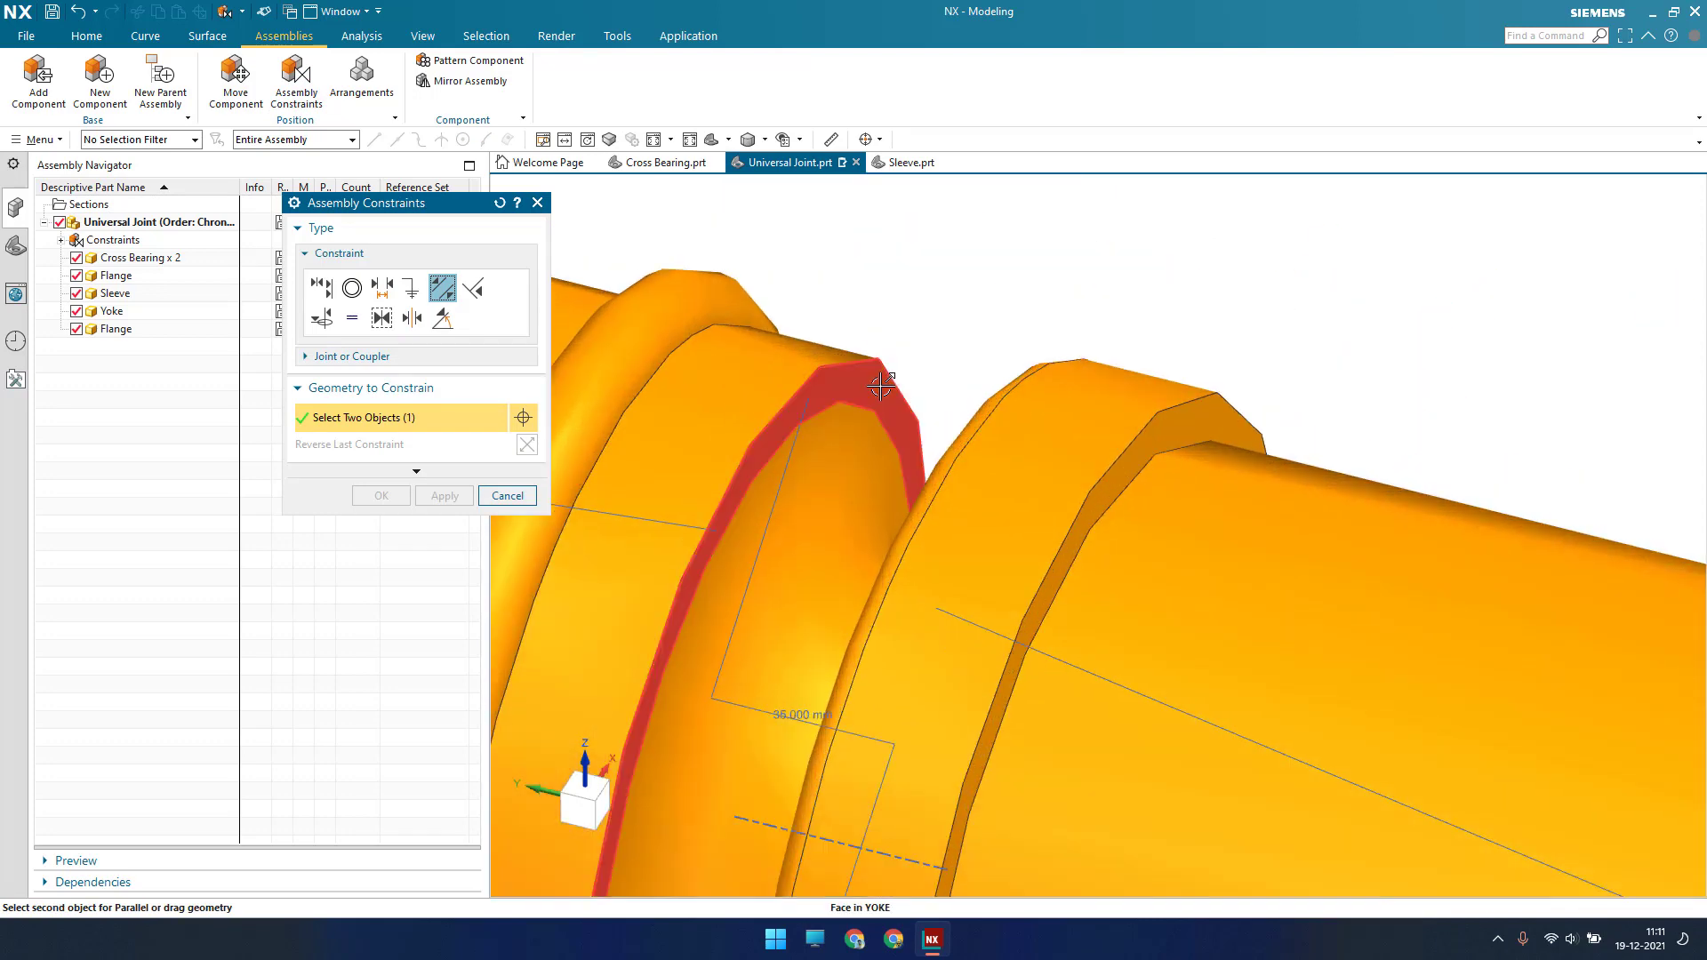
left_click(878, 391)
scroll(1078, 365, "up", 2)
left_click(381, 495)
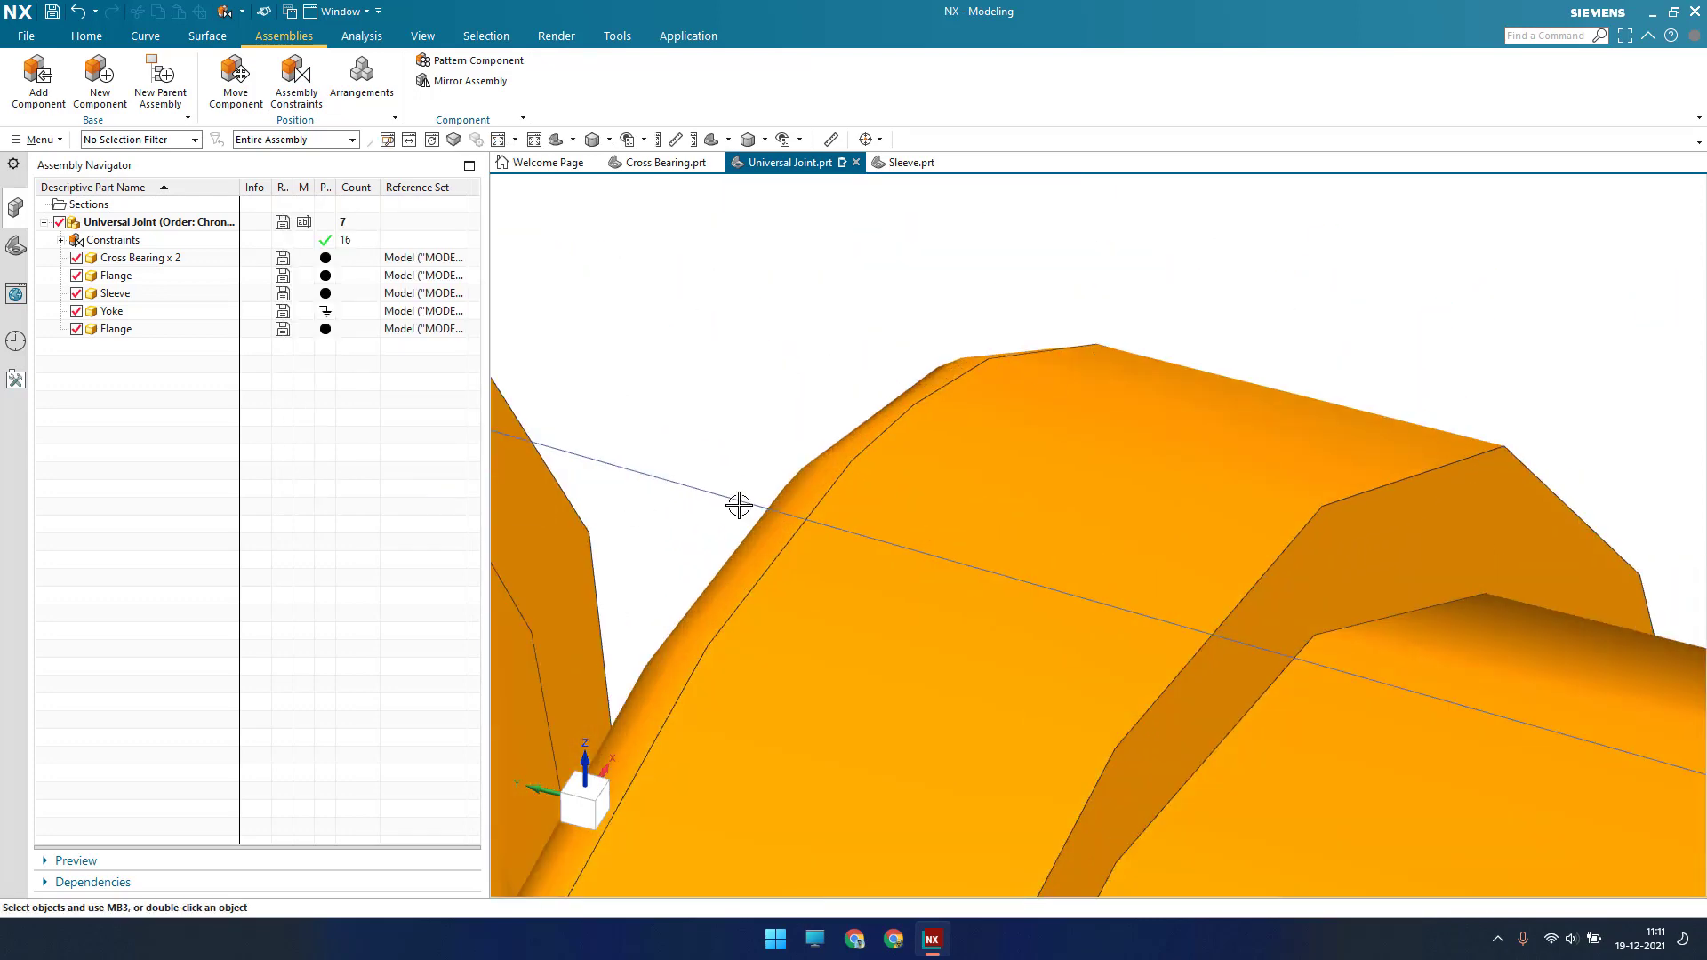
Hide the assembly constraints' display in the graphics window
scroll(831, 369, "down", 6)
middle_click_drag(932, 476, 1004, 453)
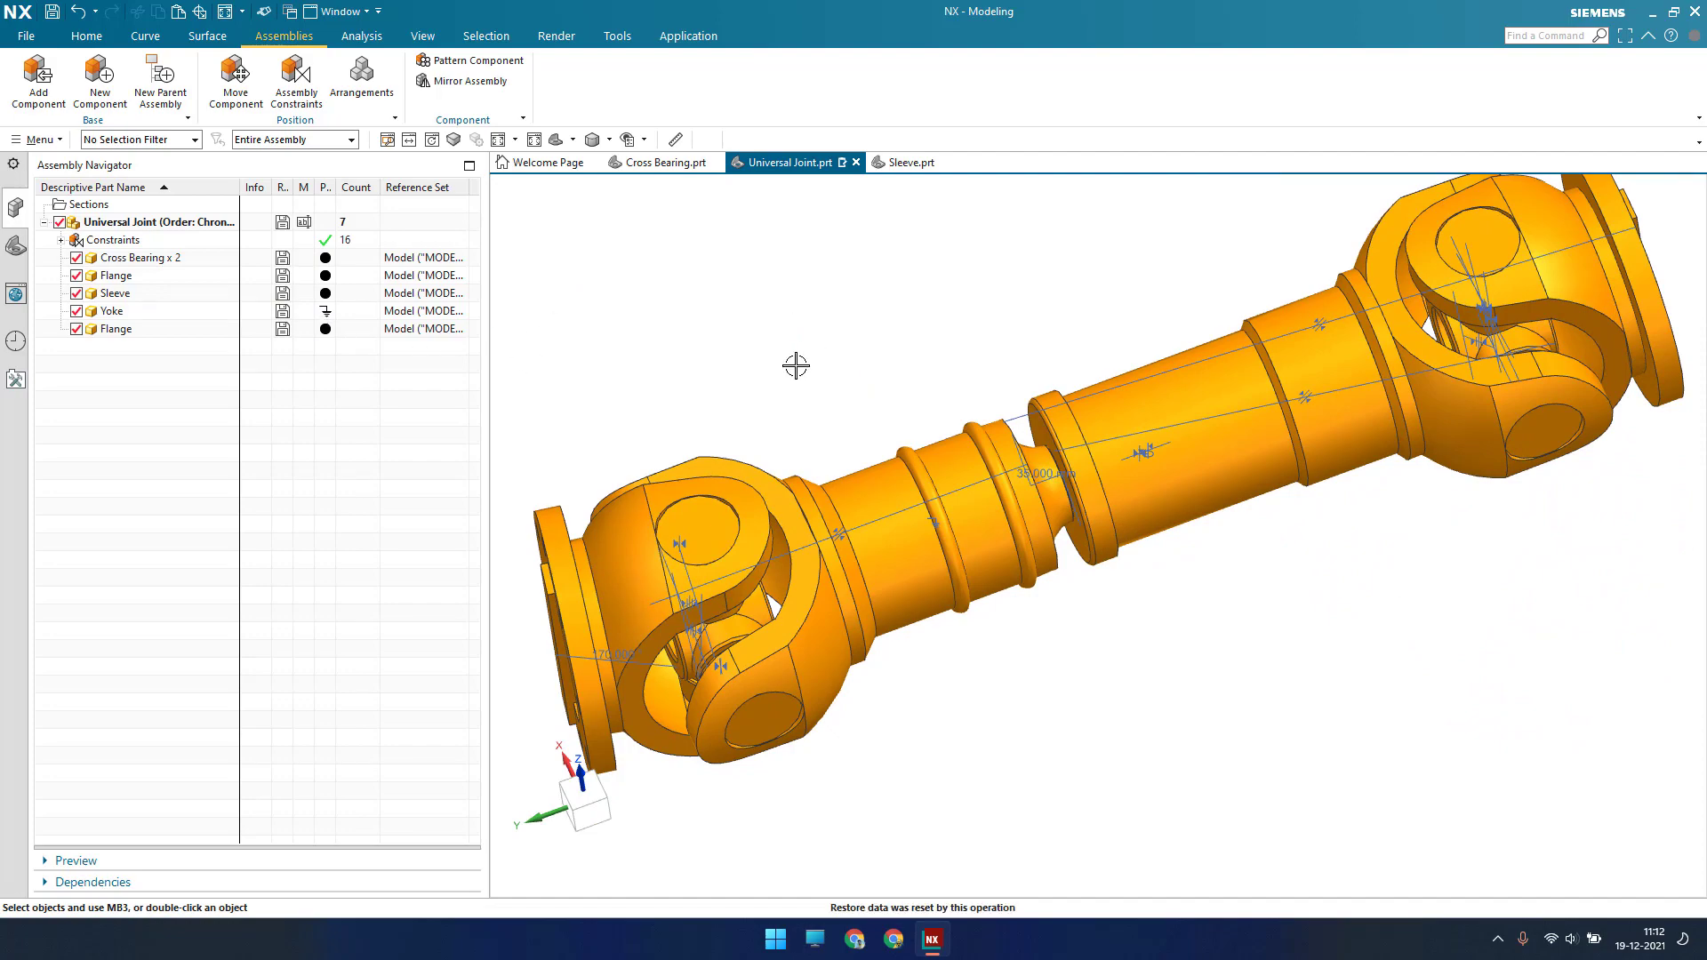
middle_click_drag(827, 380, 861, 352)
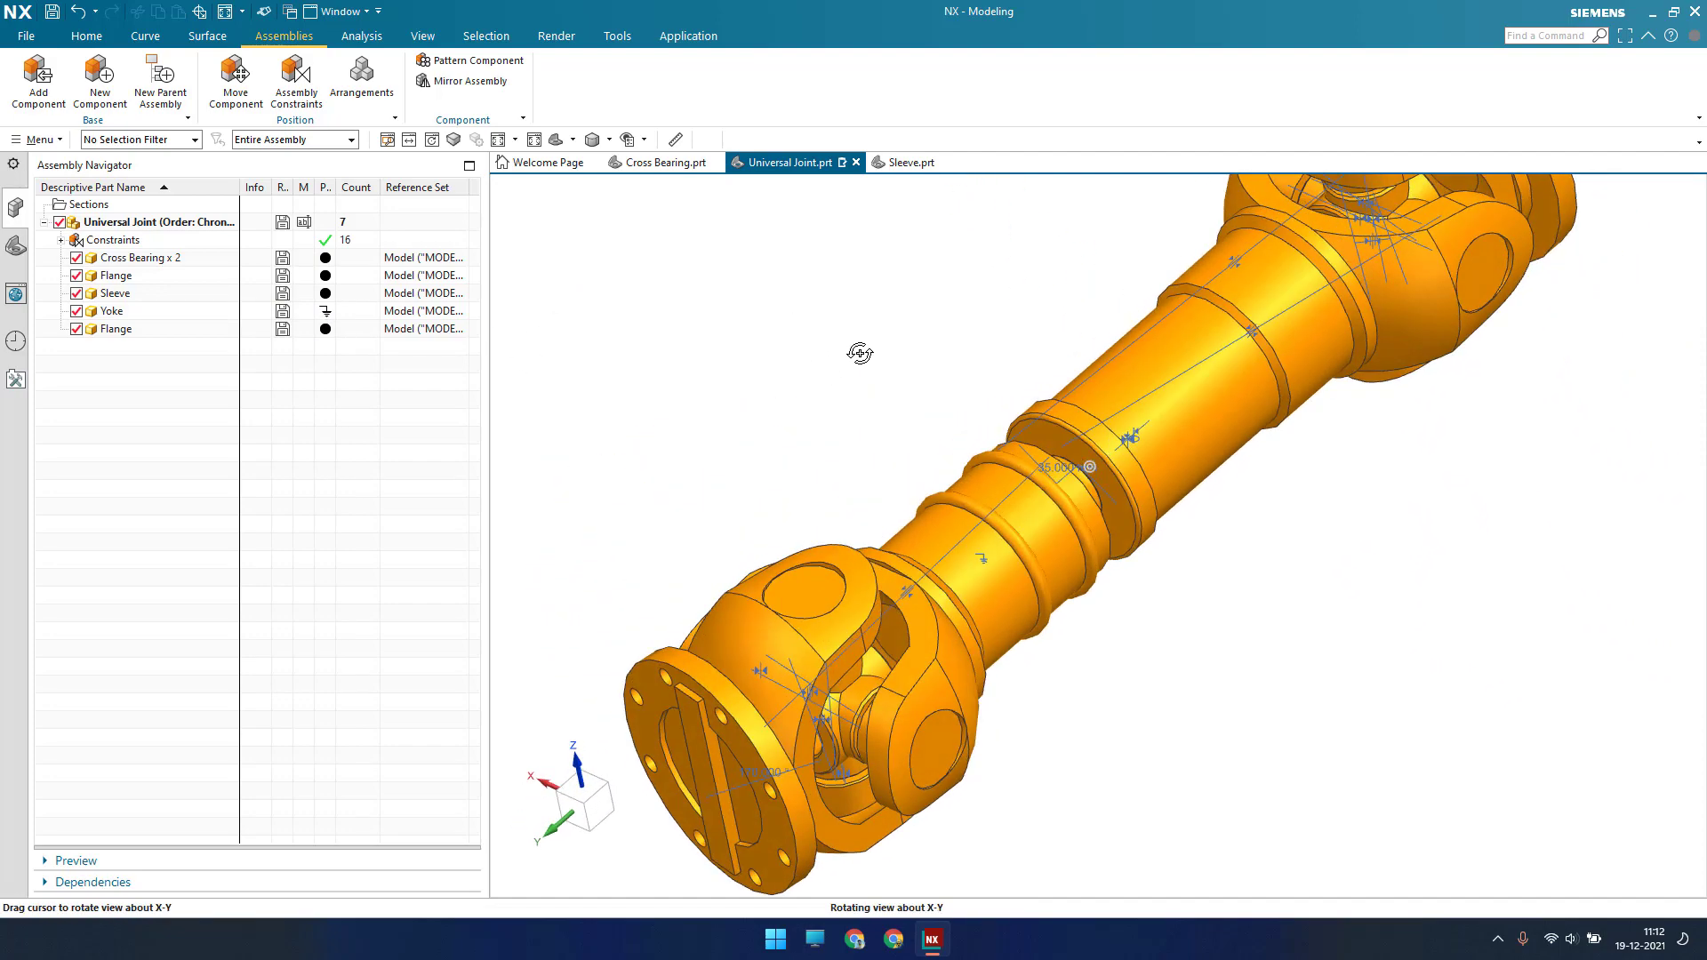
right_click(91, 246)
left_click(102, 250)
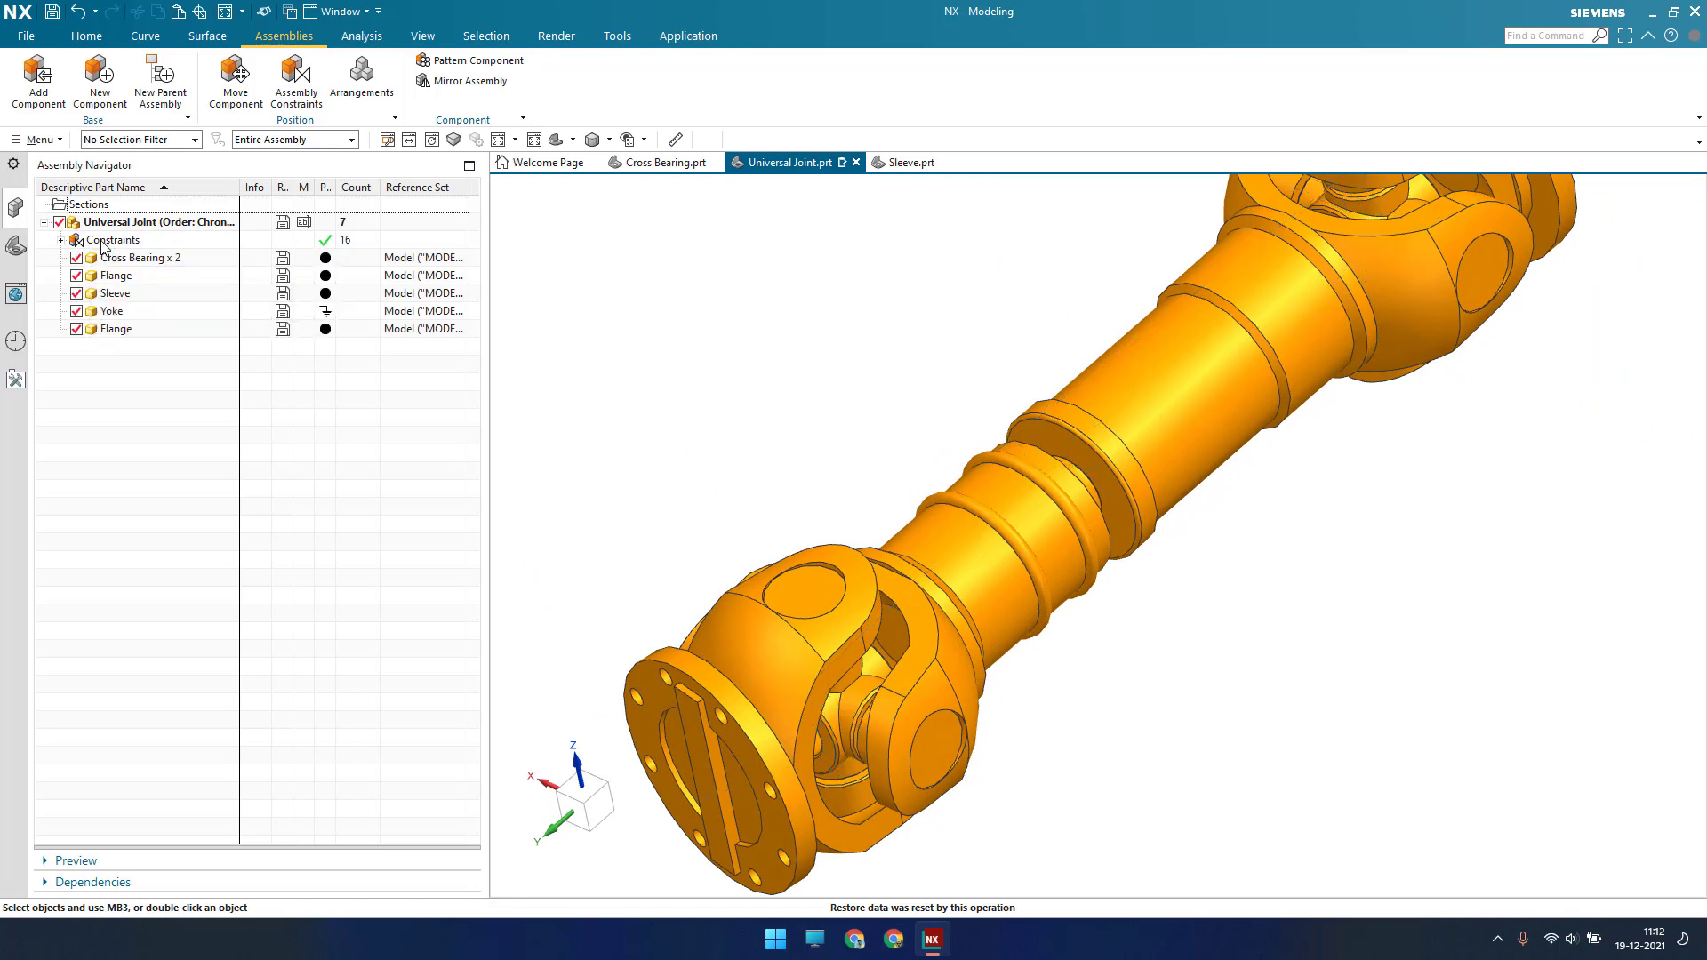
right_click(103, 247)
left_click(86, 247)
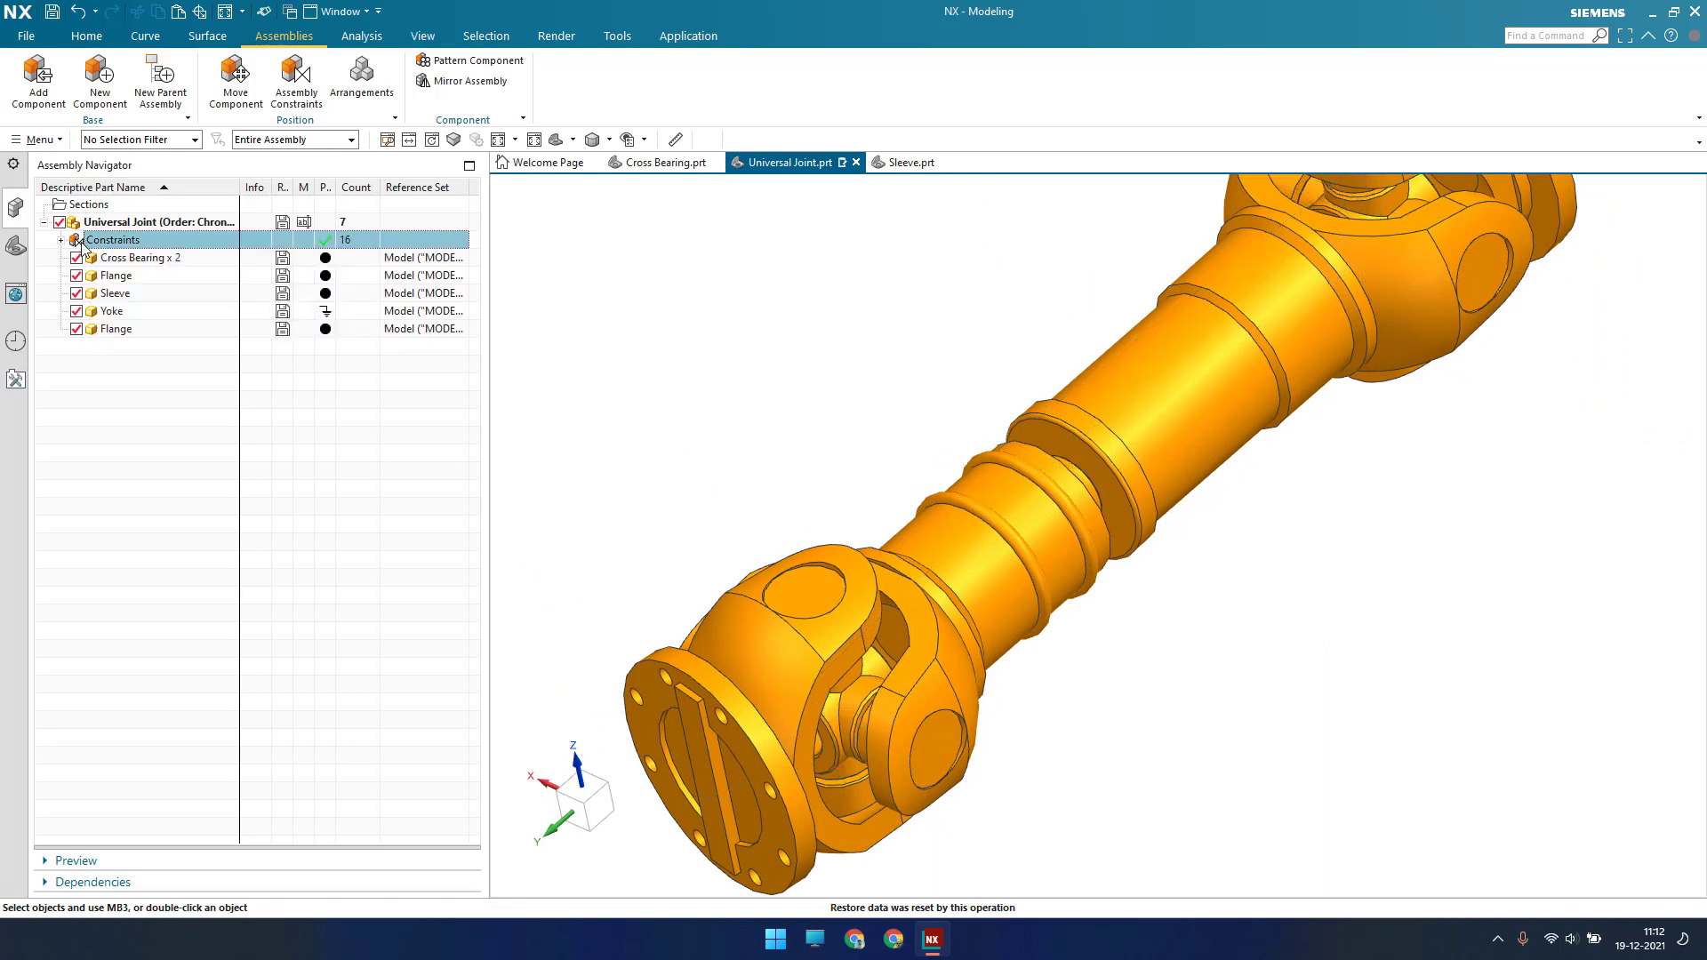
right_click(84, 248)
left_click(116, 278)
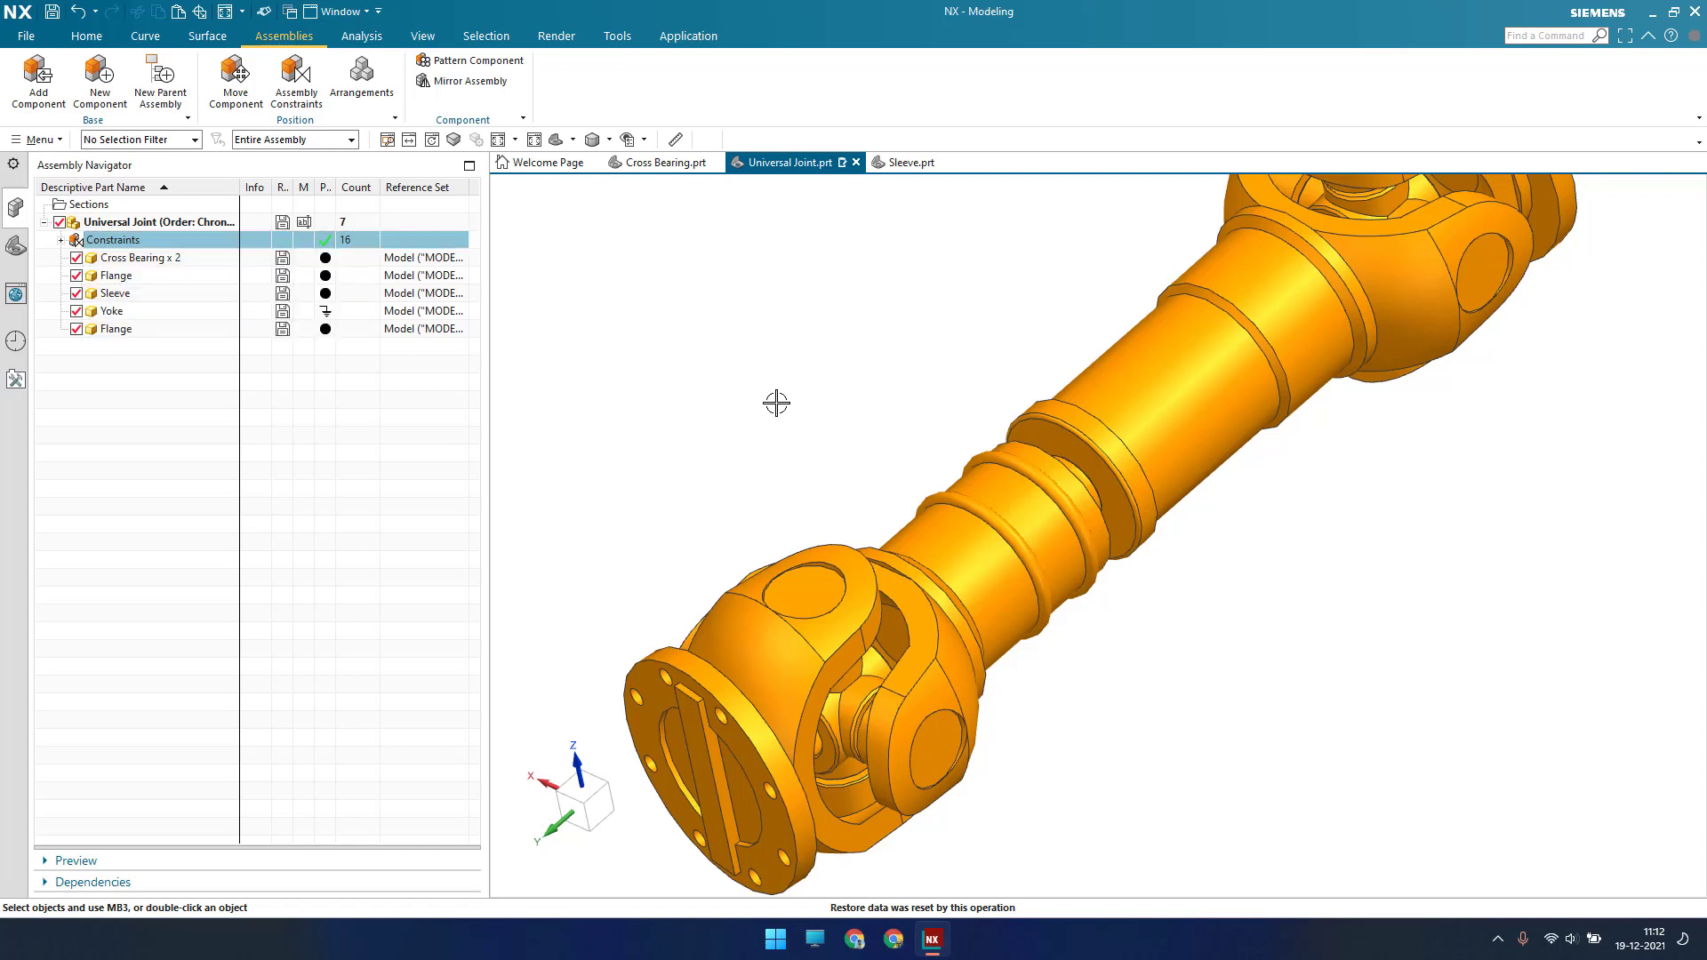
Review the list of assembly constraints in the Universal Joint, then collapse it and fit the assembly in view
key("ctrl+f")
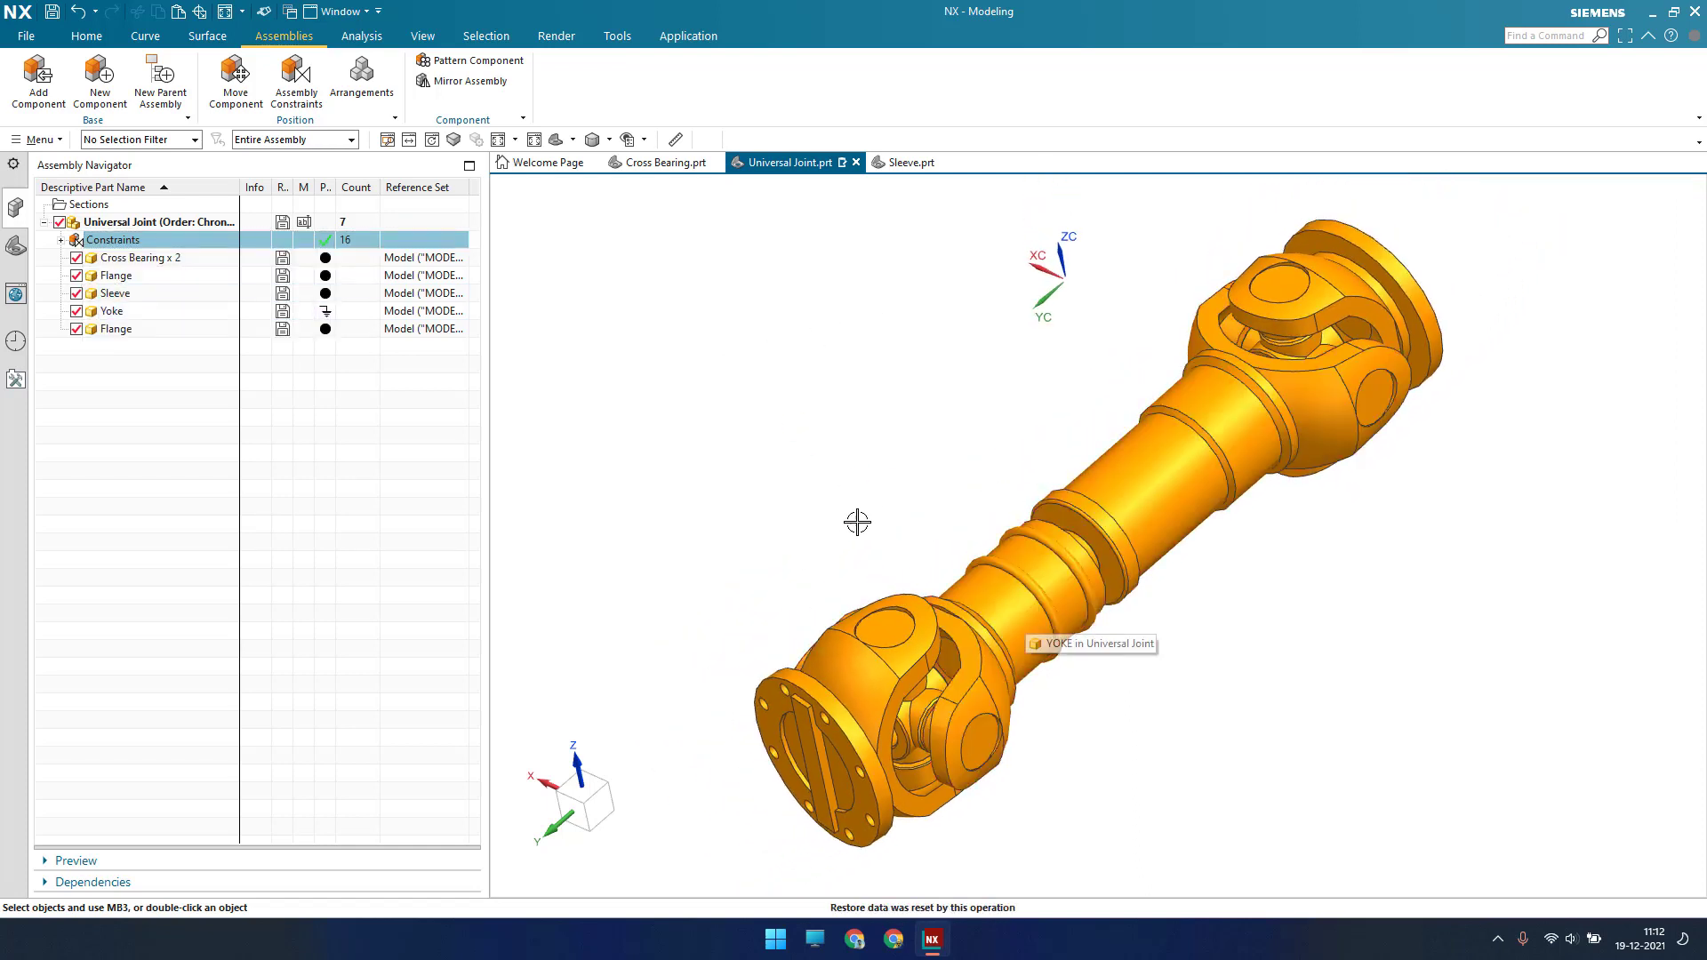
right_click(78, 242)
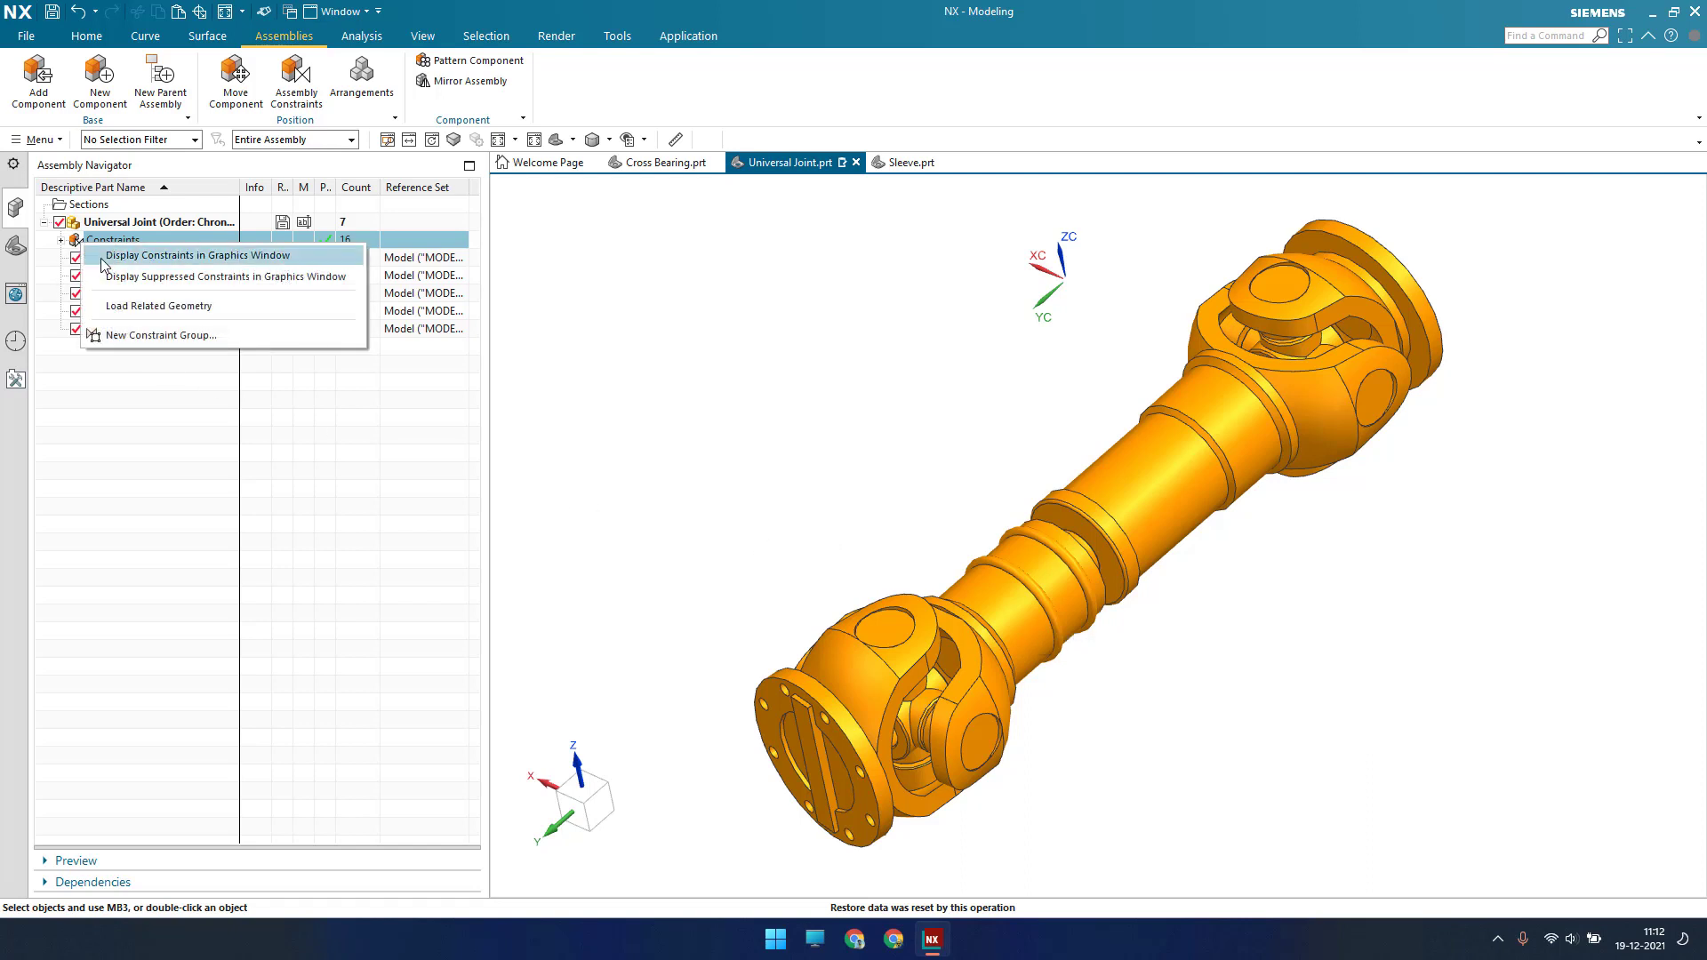
key("Escape")
left_click(60, 240)
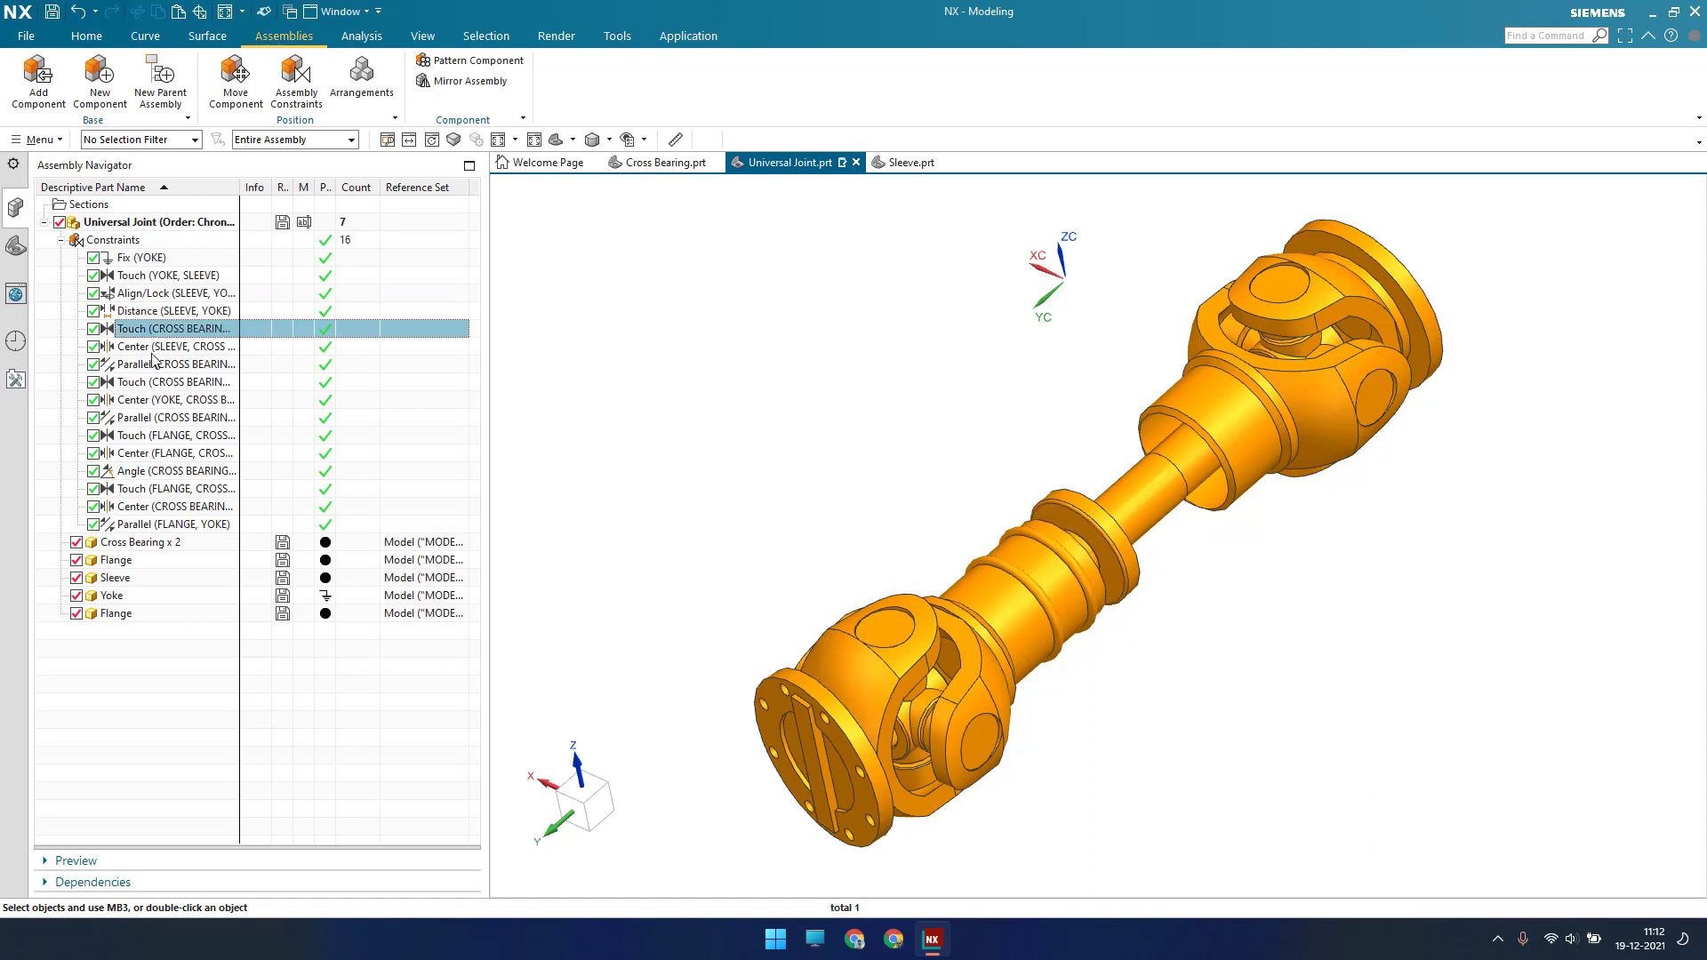
left_click(61, 240)
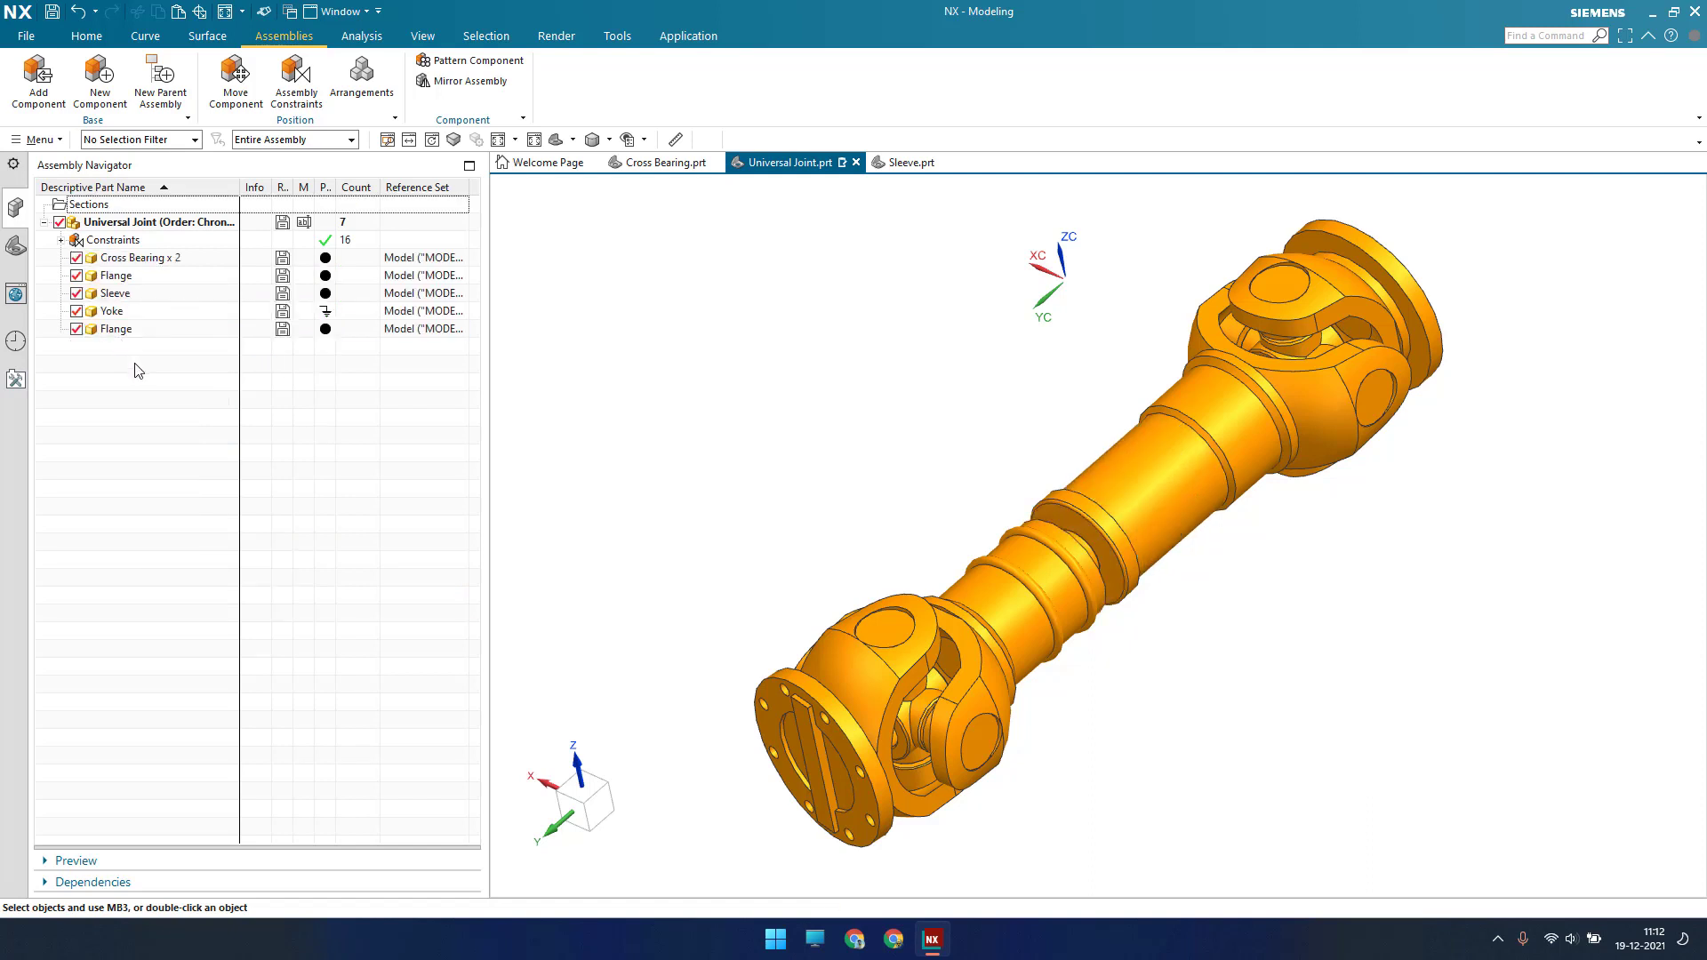
key("ctrl+f")
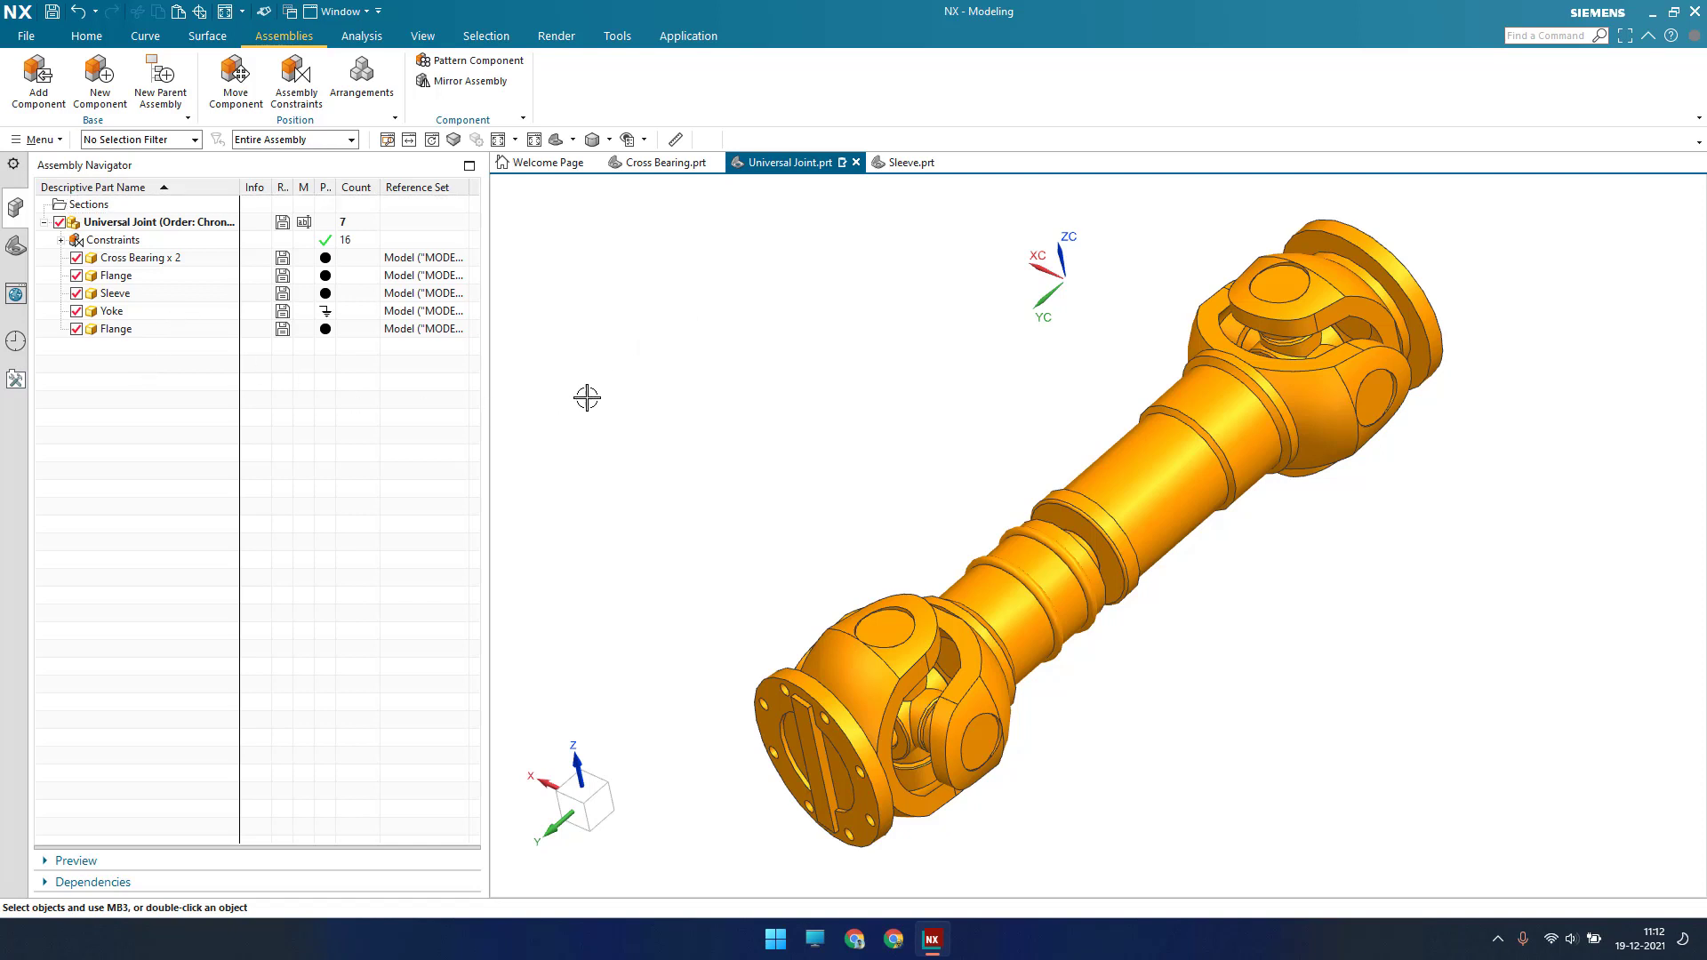
Show the original Flange's dependencies with detailed constraints and highlight its Angle, Center and Touch constraints with the Cross Bearing
middle_click_drag(736, 488, 756, 426, "shift")
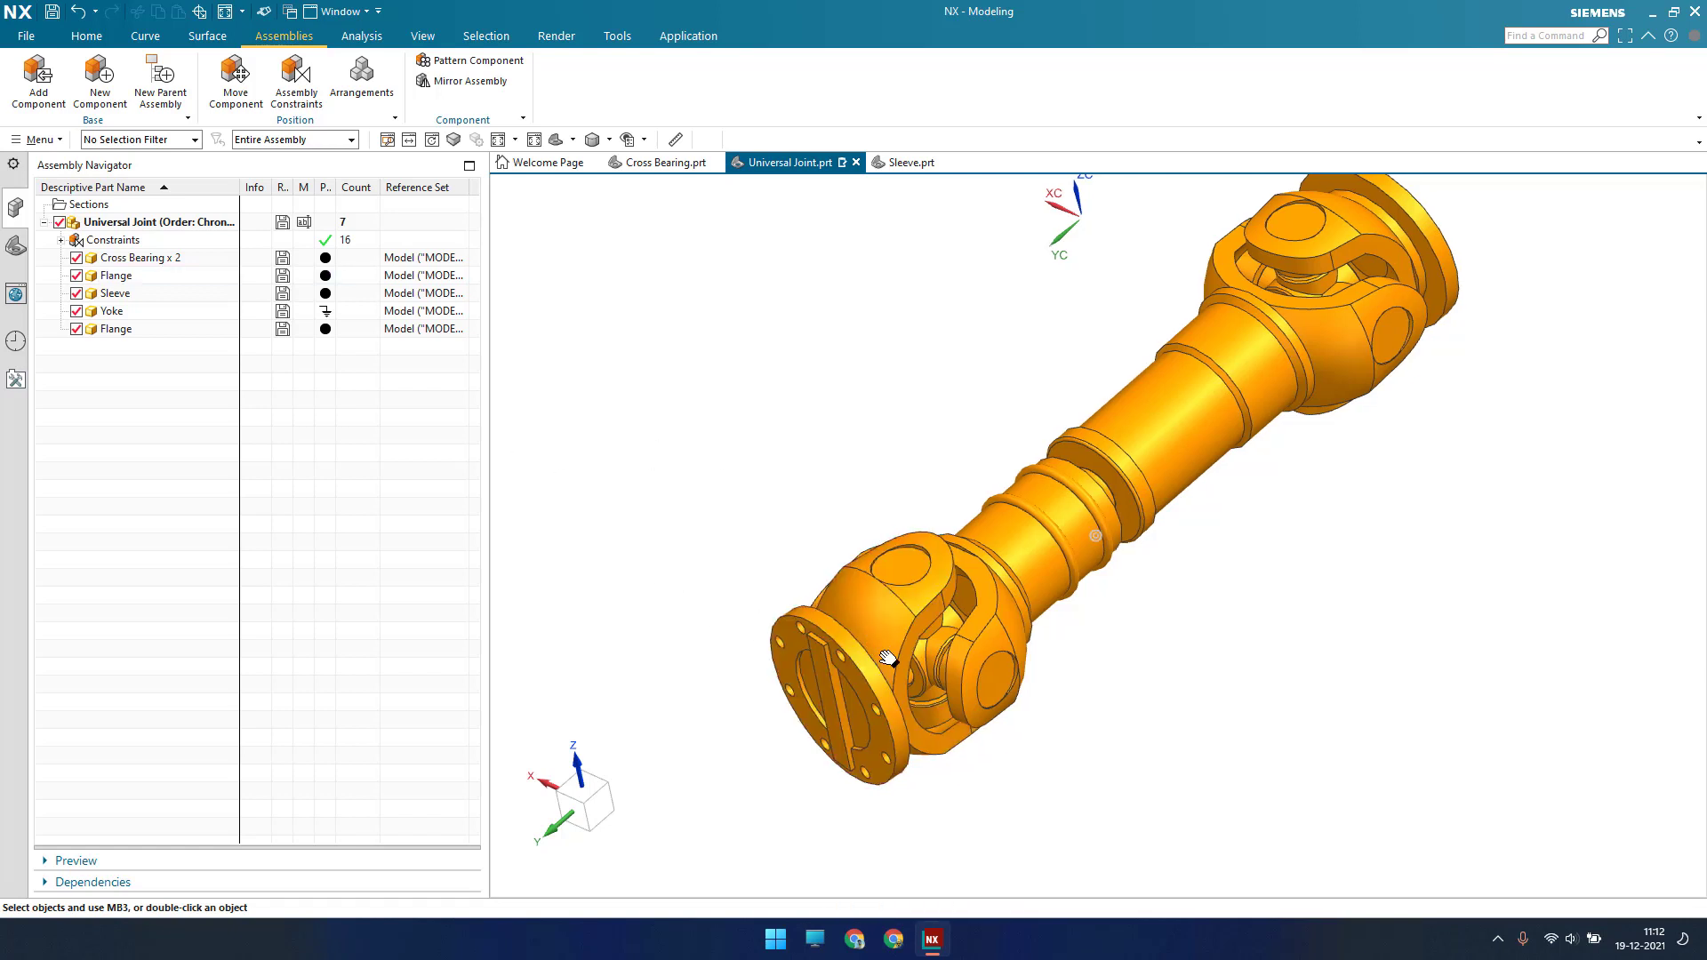
middle_click_drag(892, 655, 875, 580, "shift")
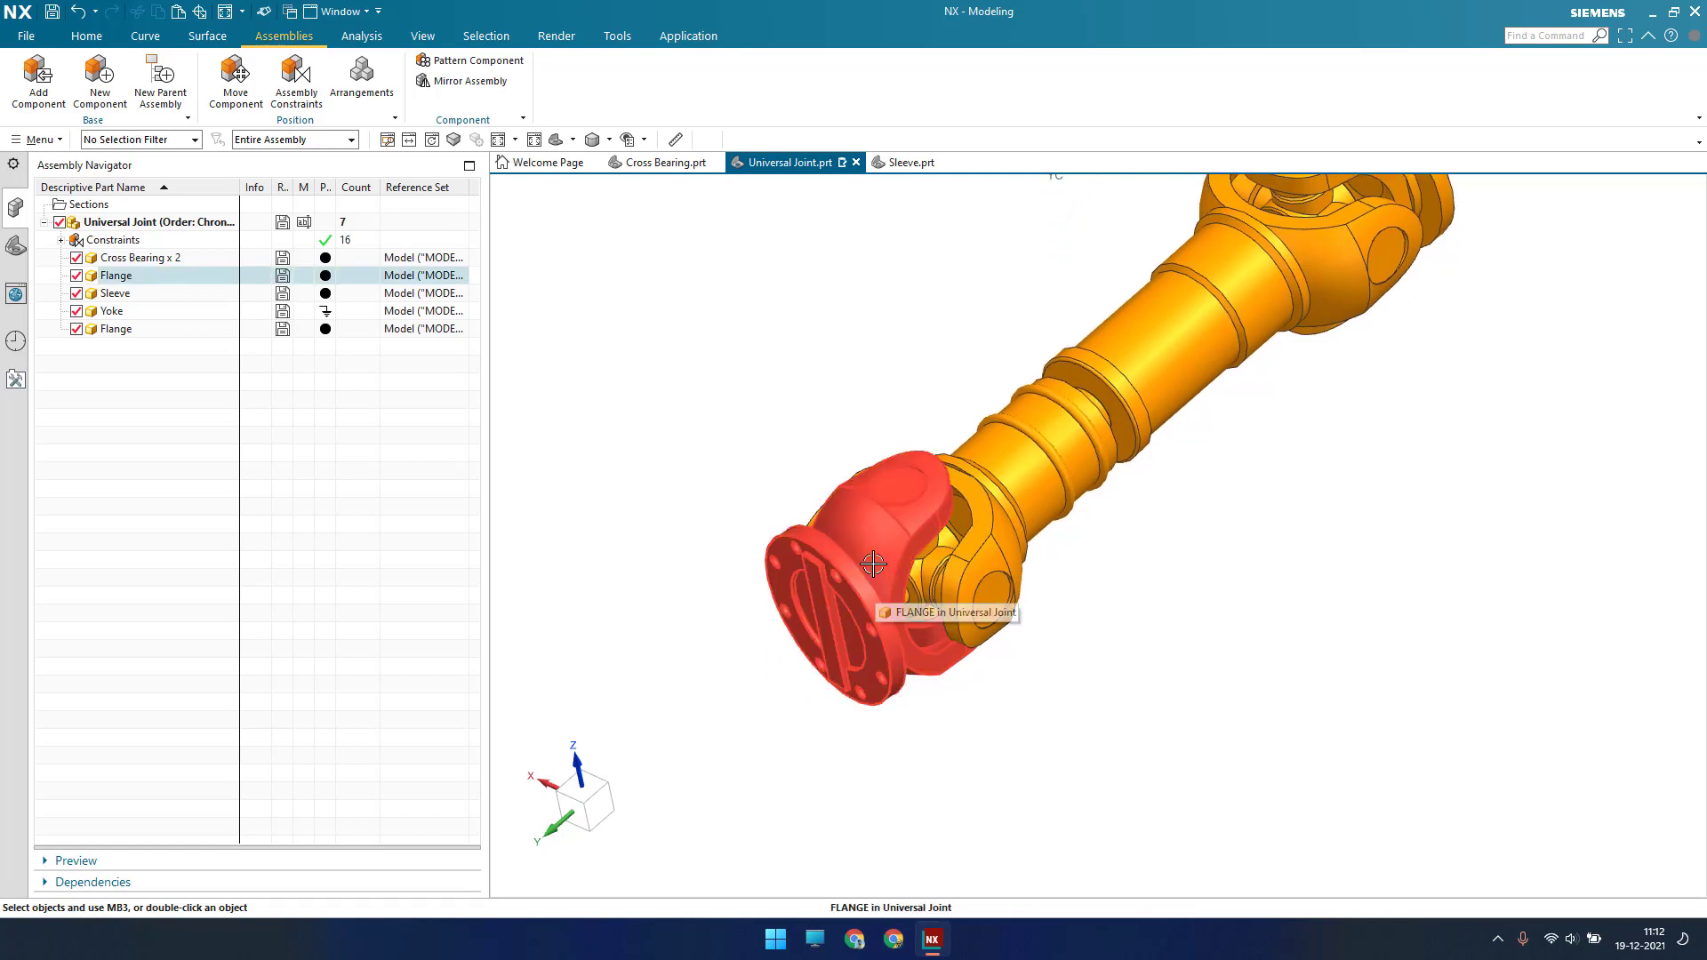
scroll(873, 563, "up", 3)
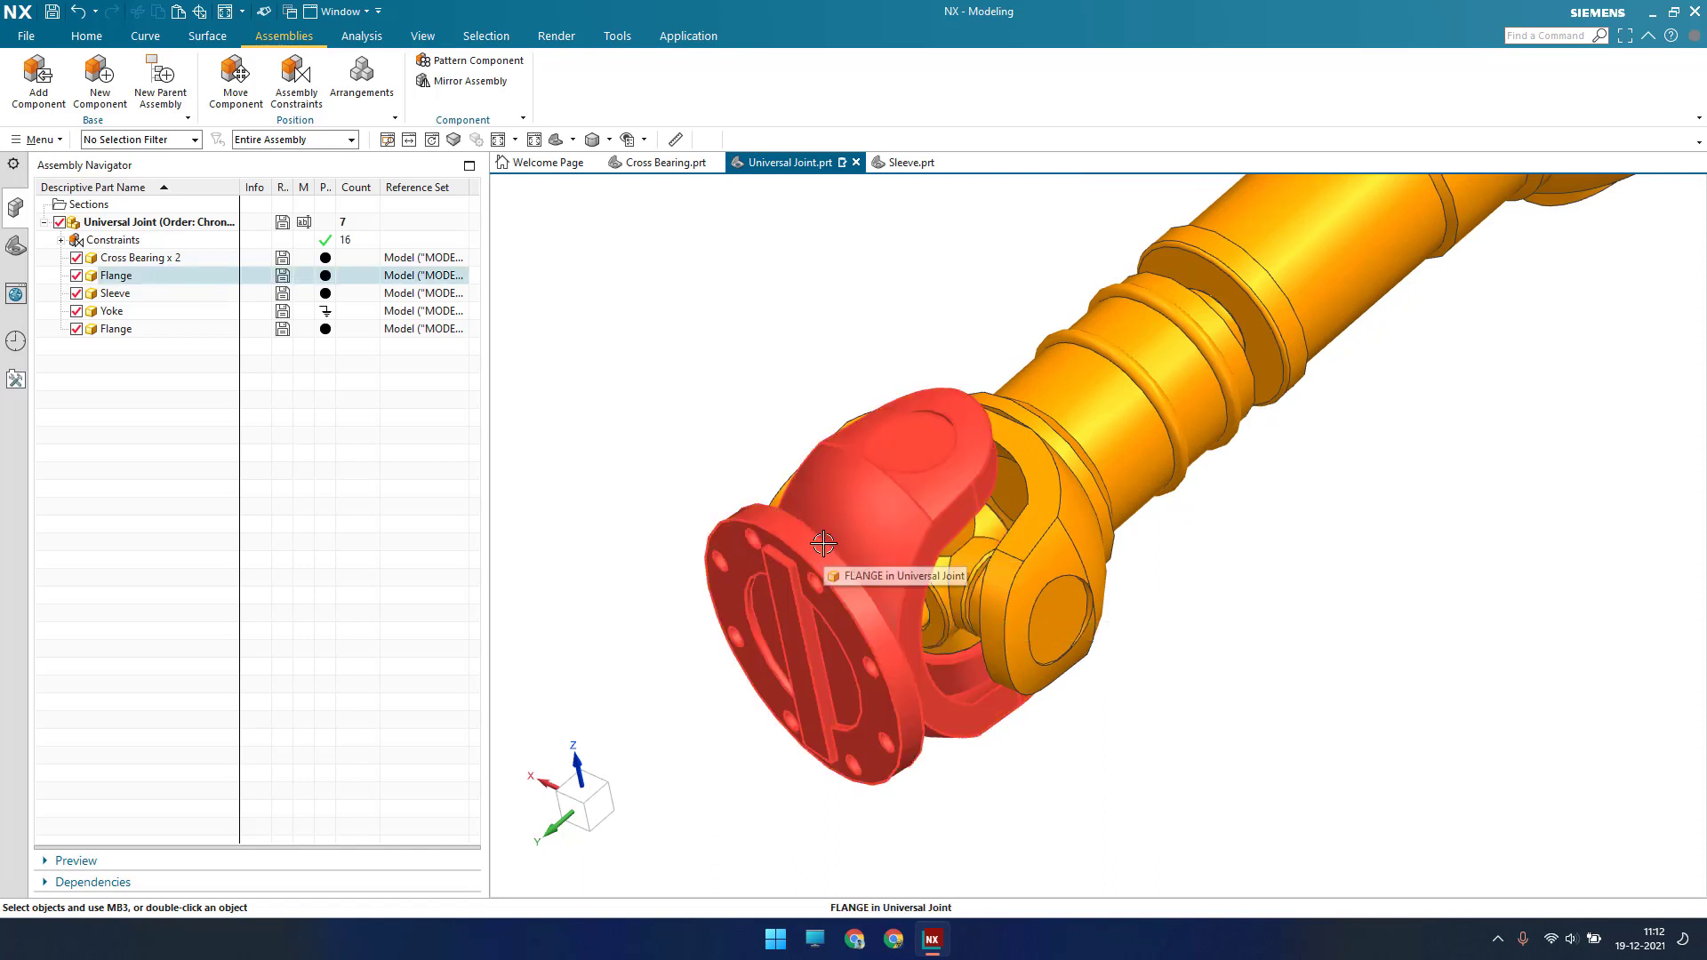
left_click(253, 277)
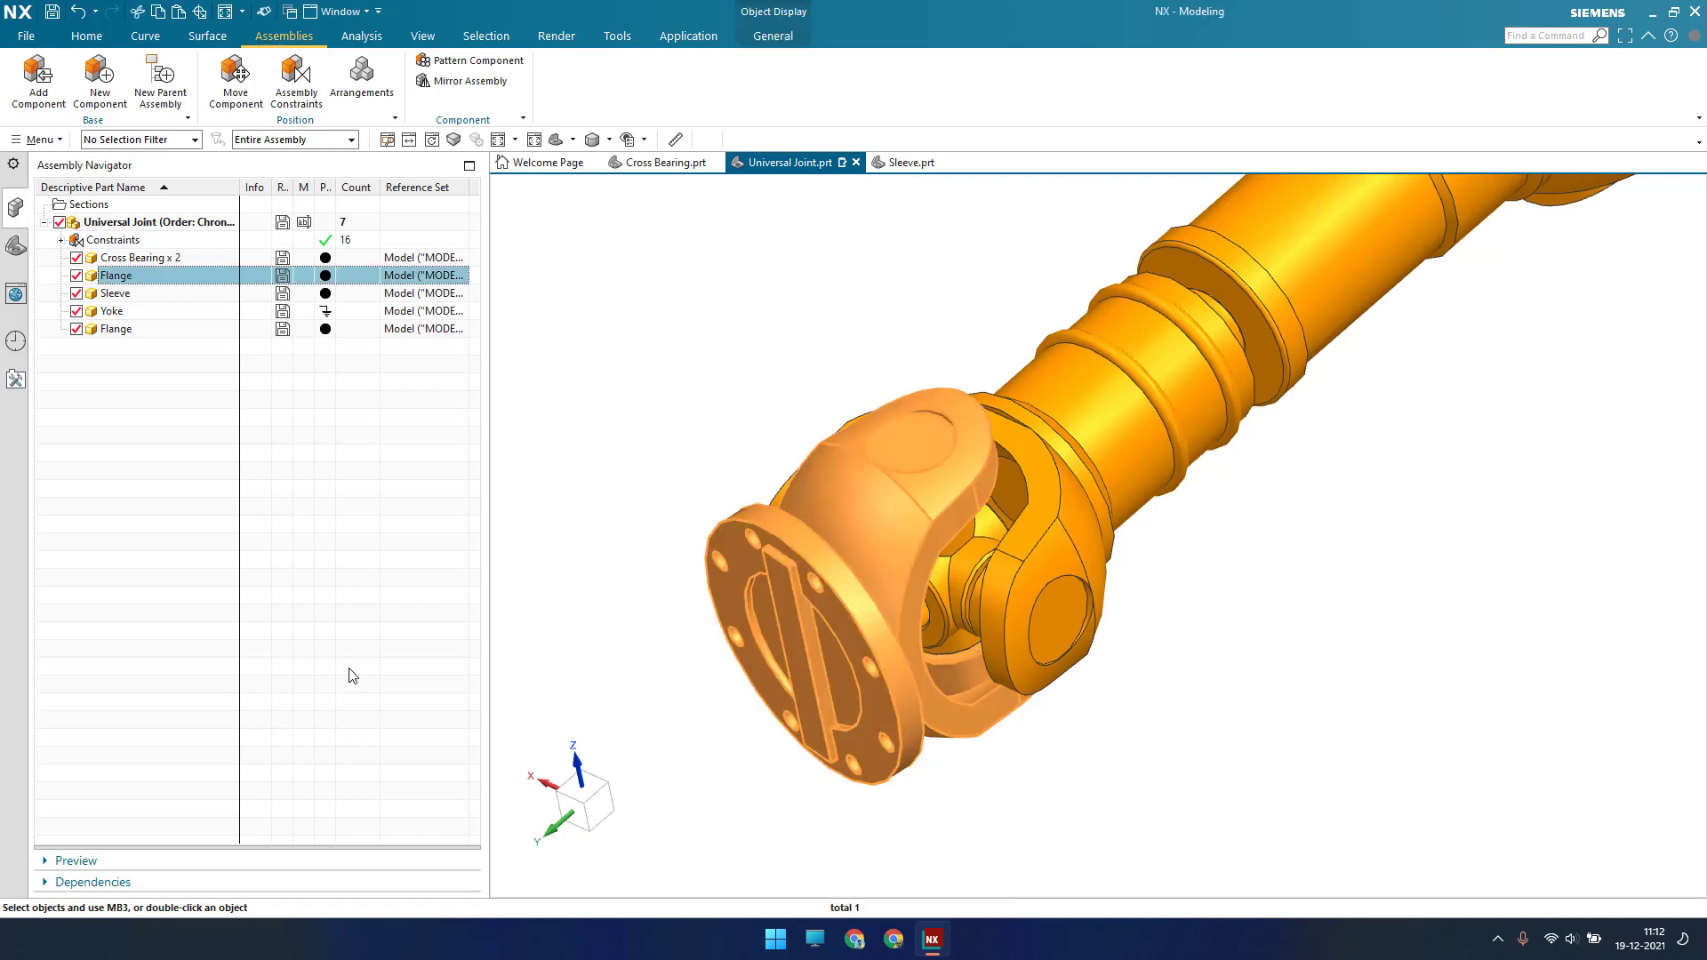
left_click(236, 879)
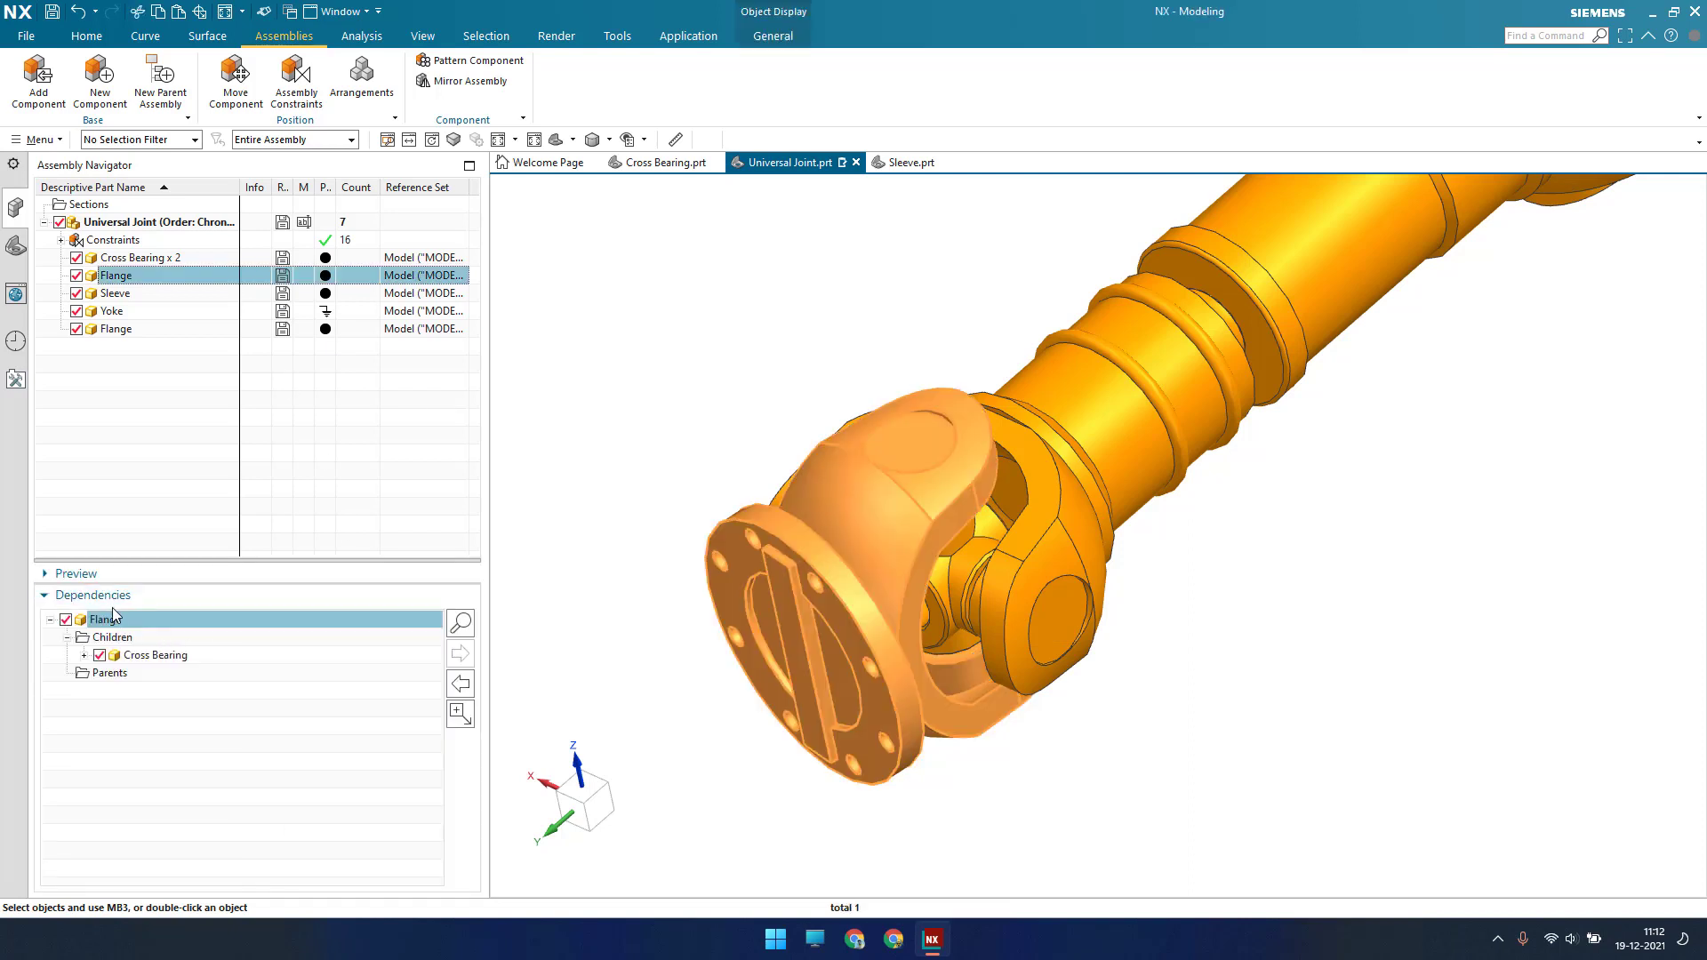
left_click(462, 624)
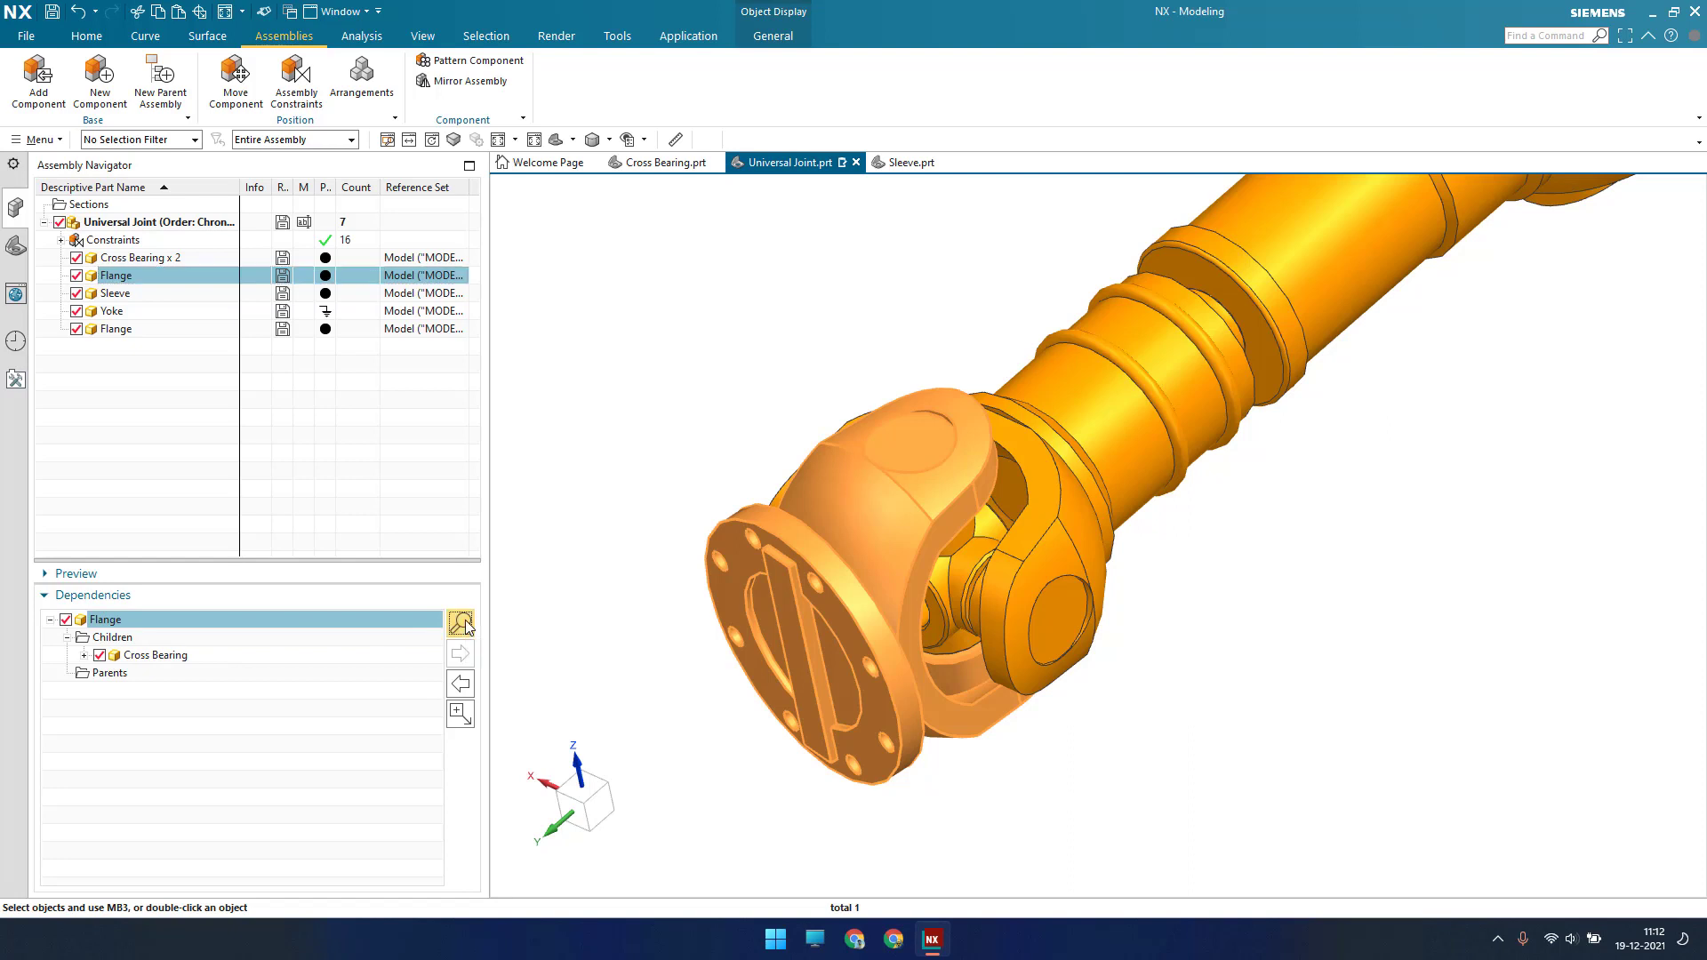
left_click(202, 655)
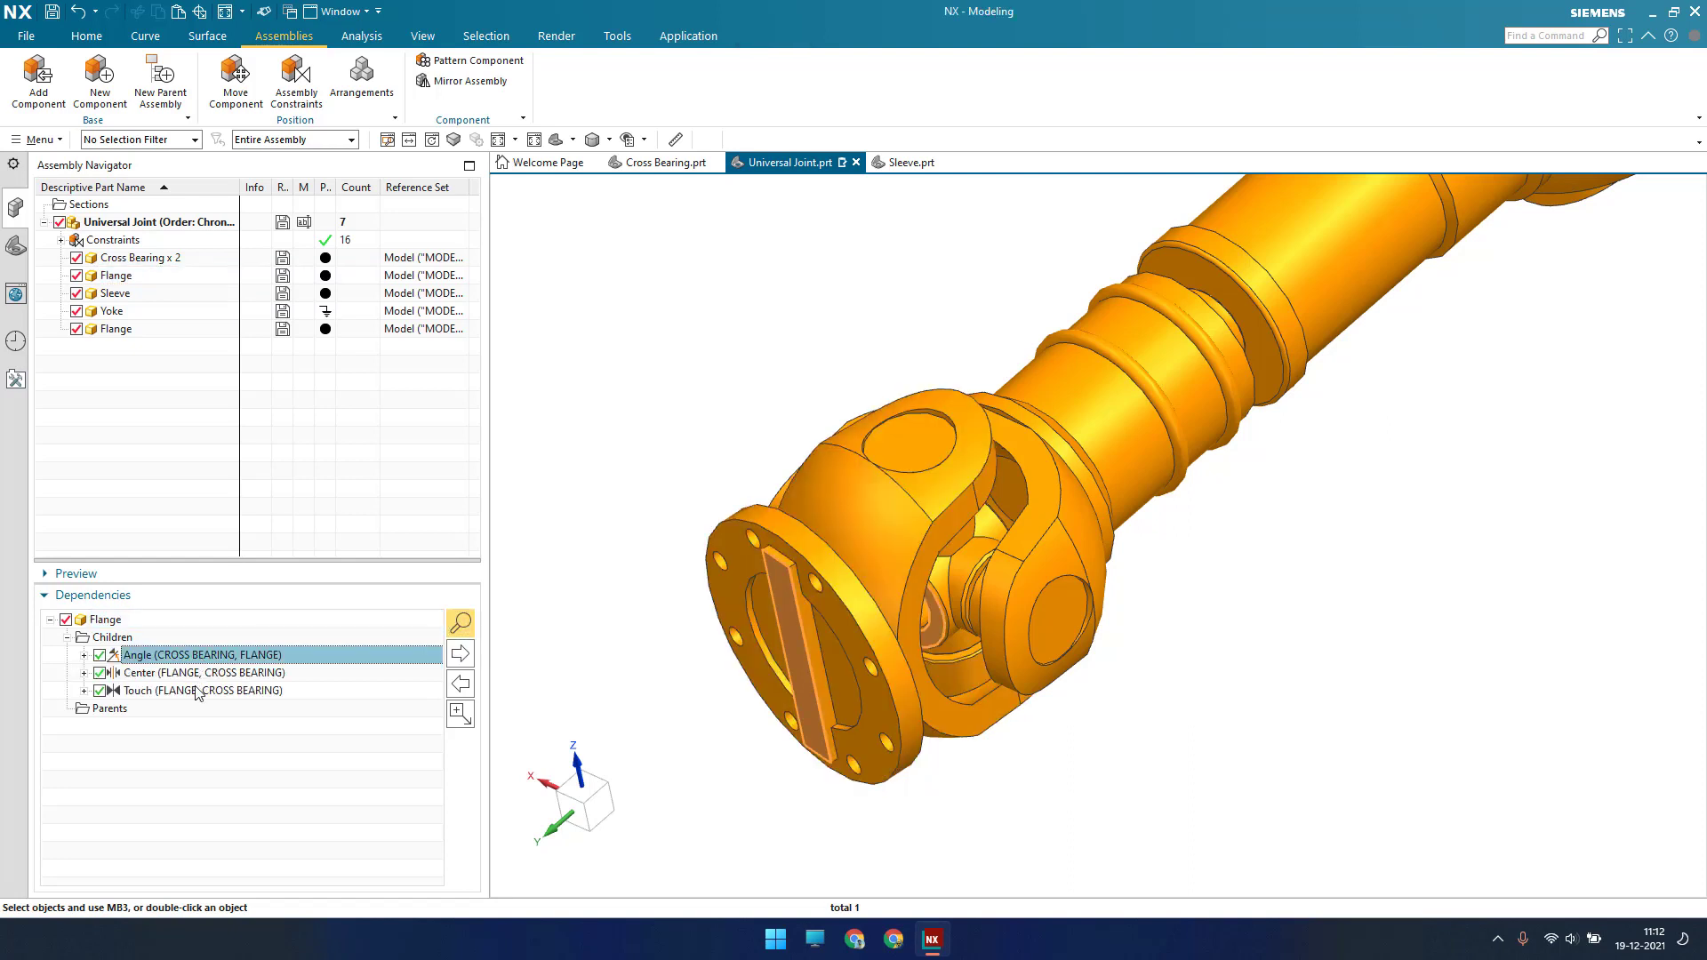
left_click(385, 691, "shift")
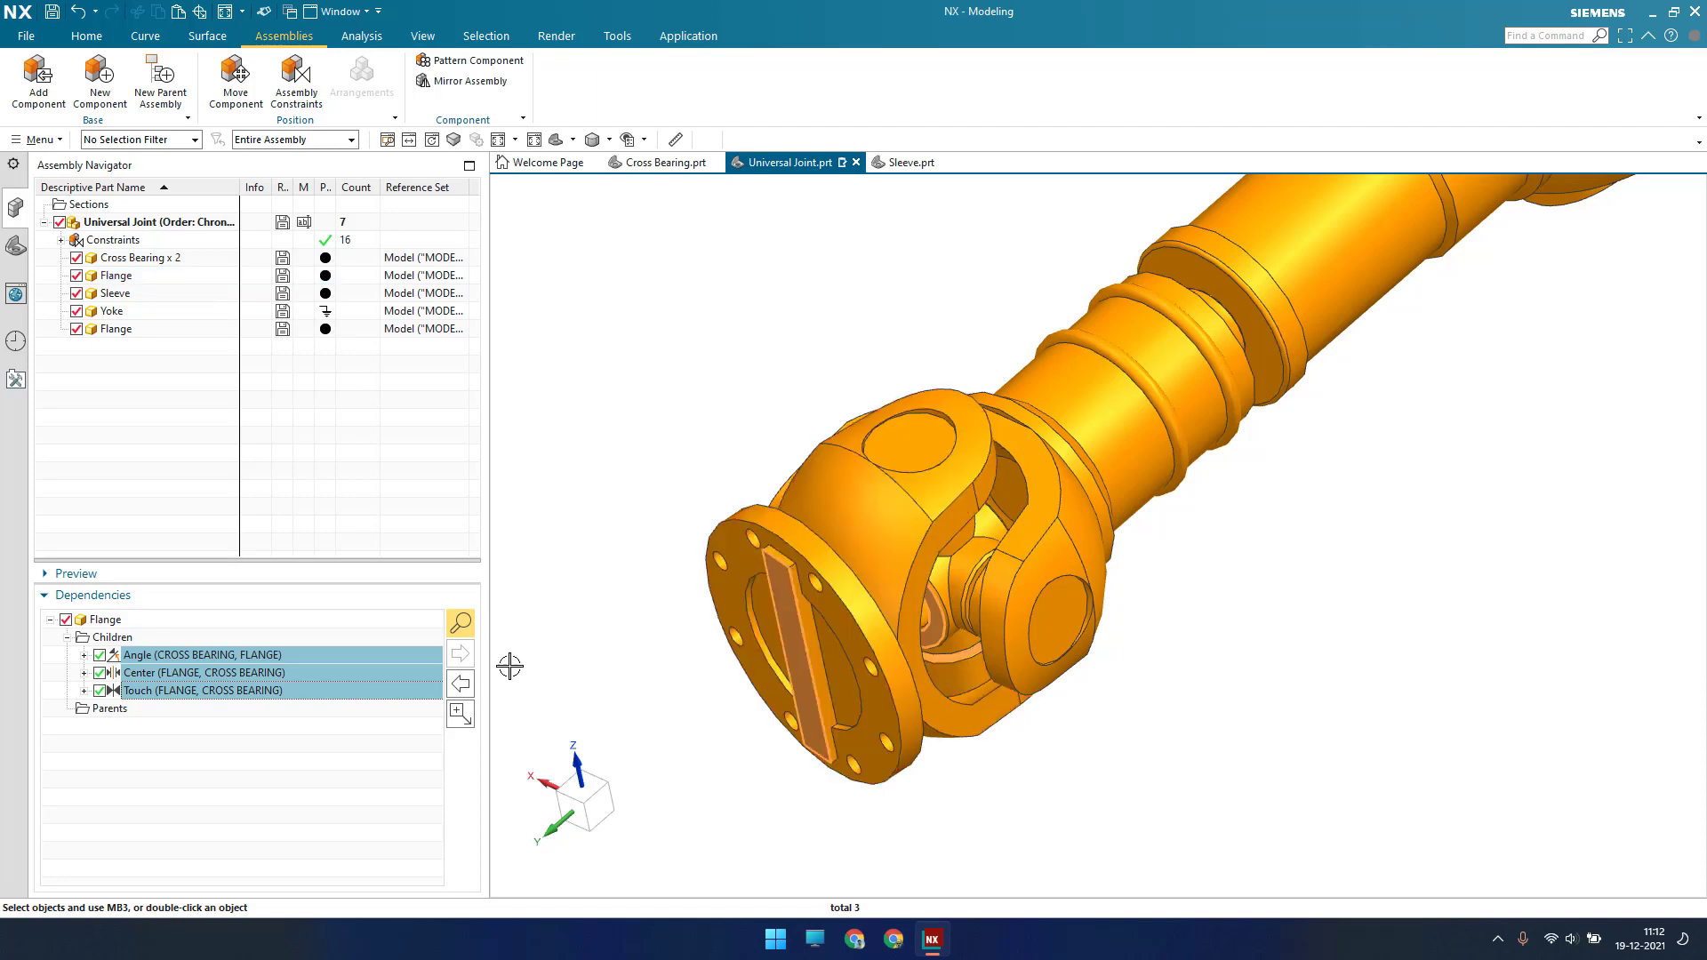
key("Escape")
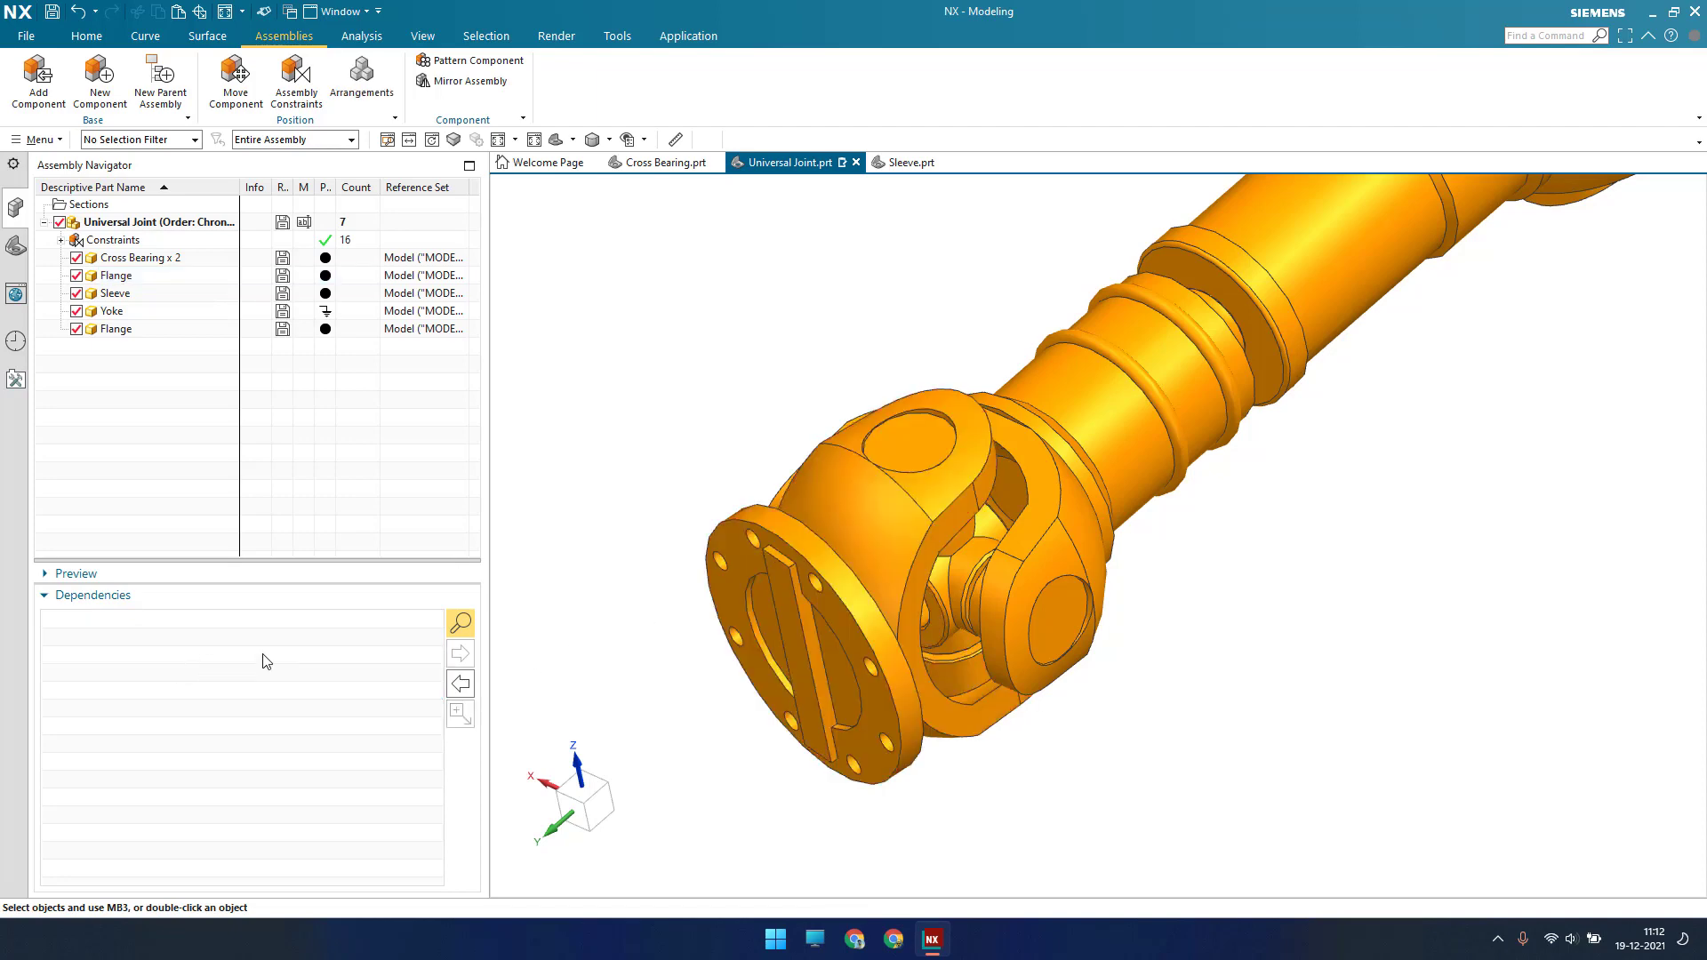
Examine the constraints attached to the Sleeve, the copied Flange and the original Flange, including the original Flange's Touch constraint
left_click(166, 289)
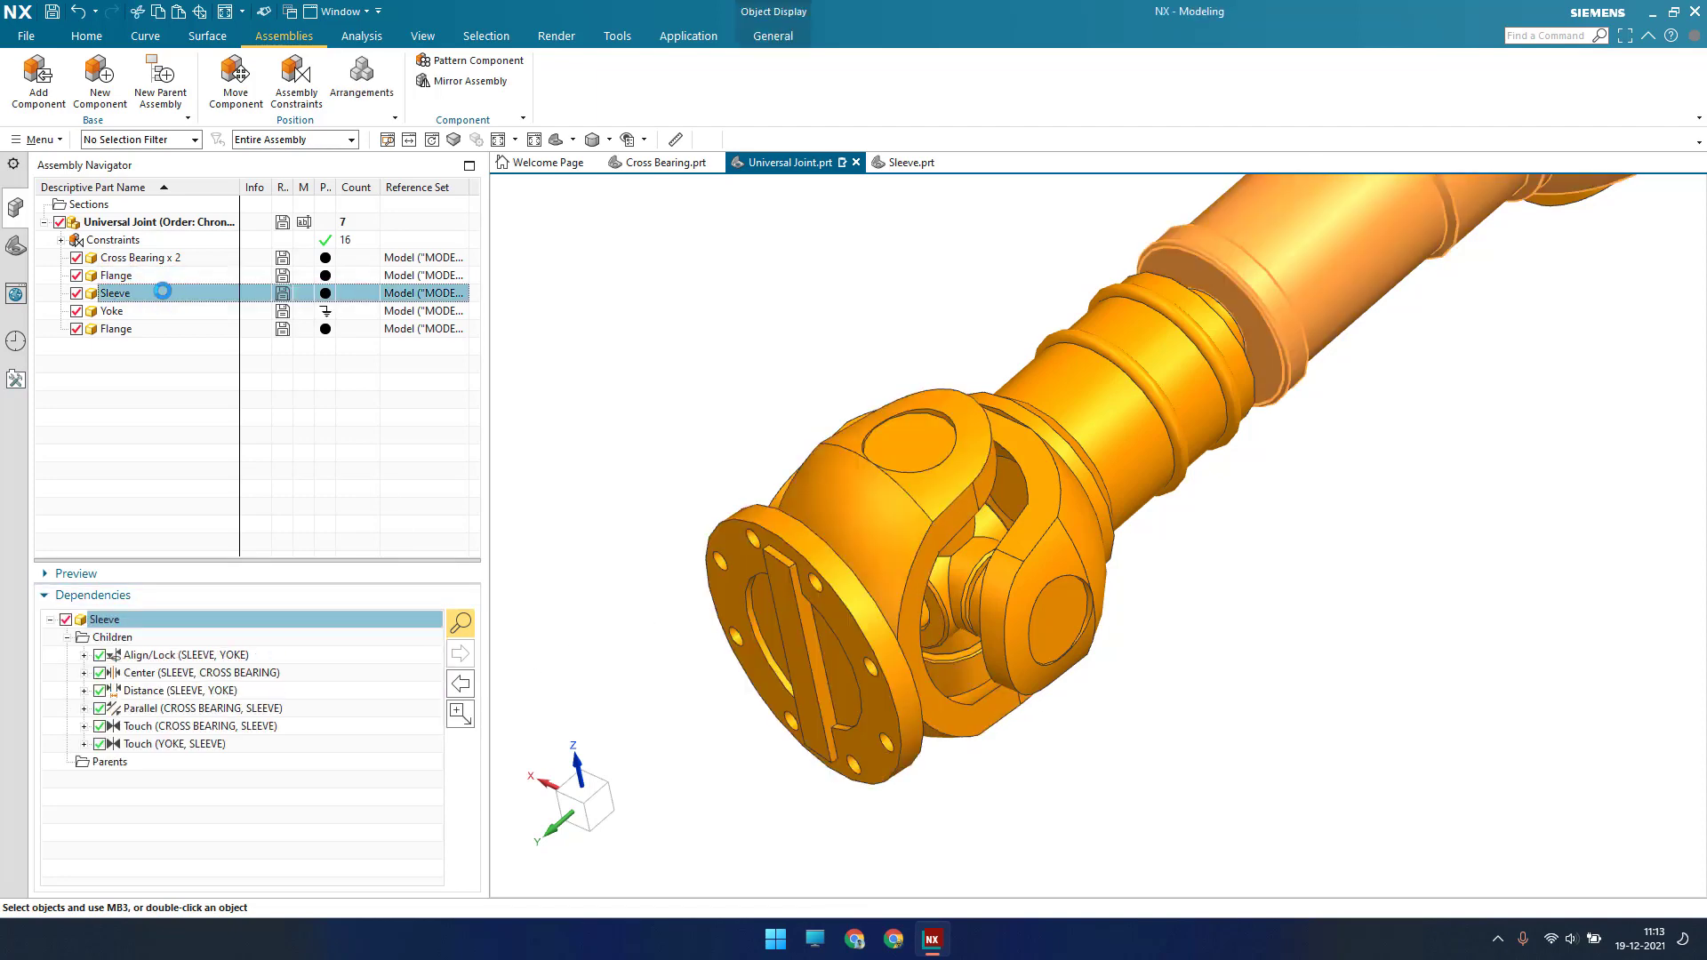
left_click(153, 326)
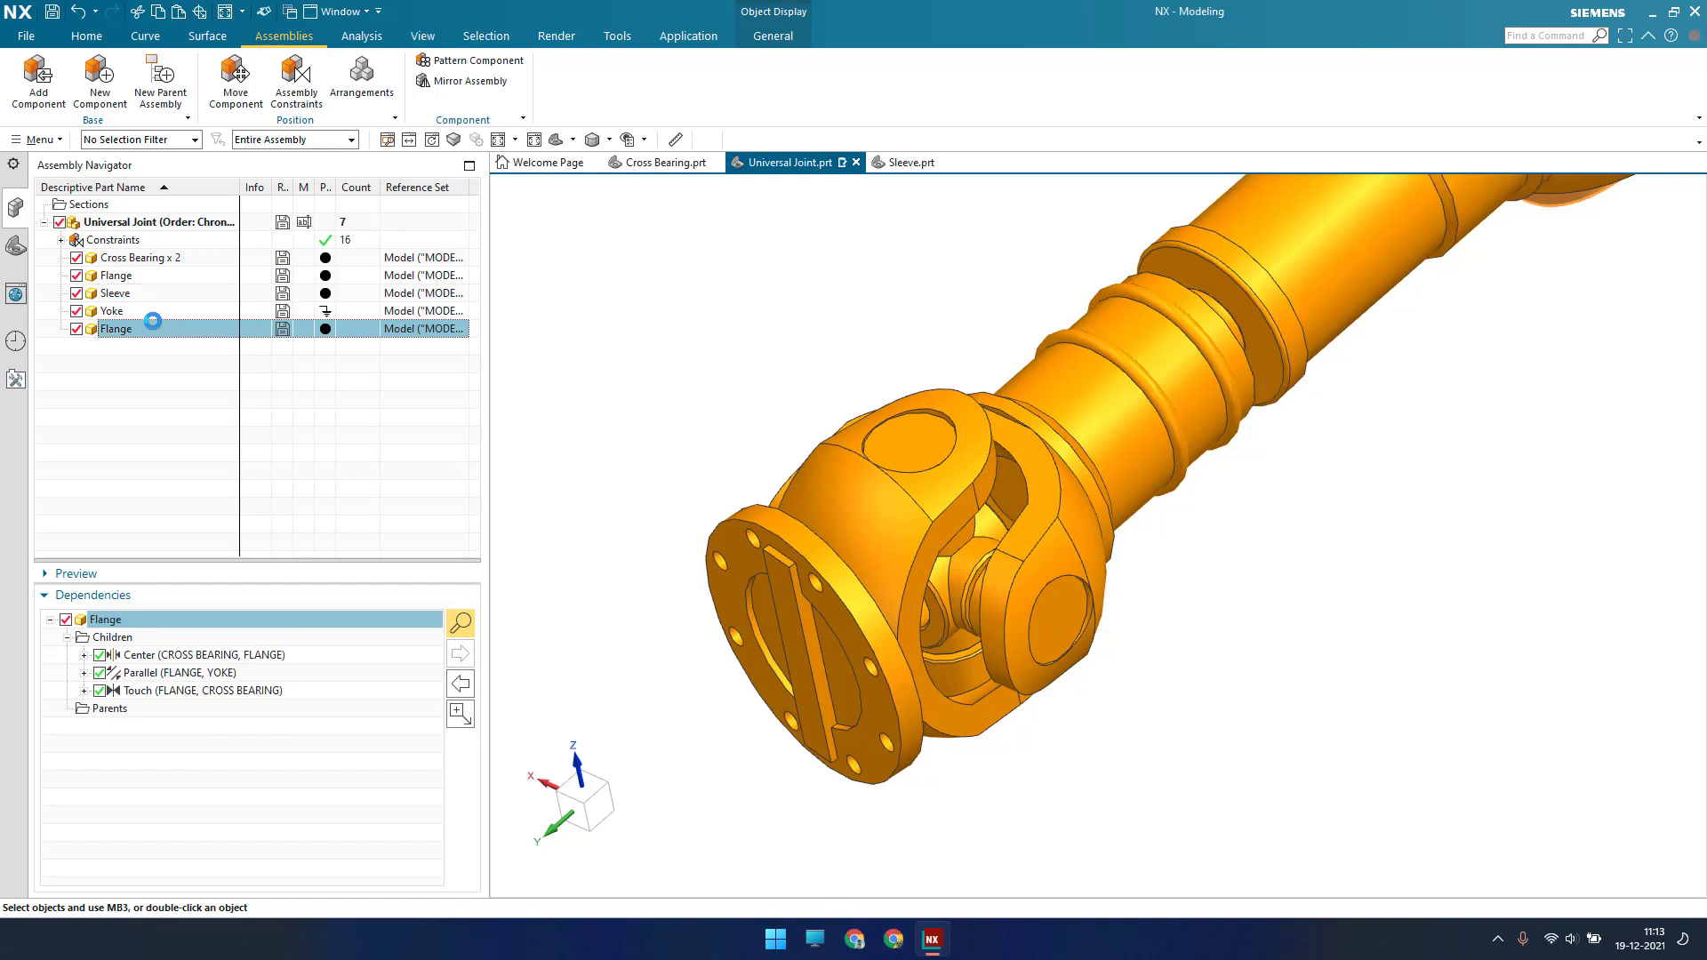
left_click(162, 278)
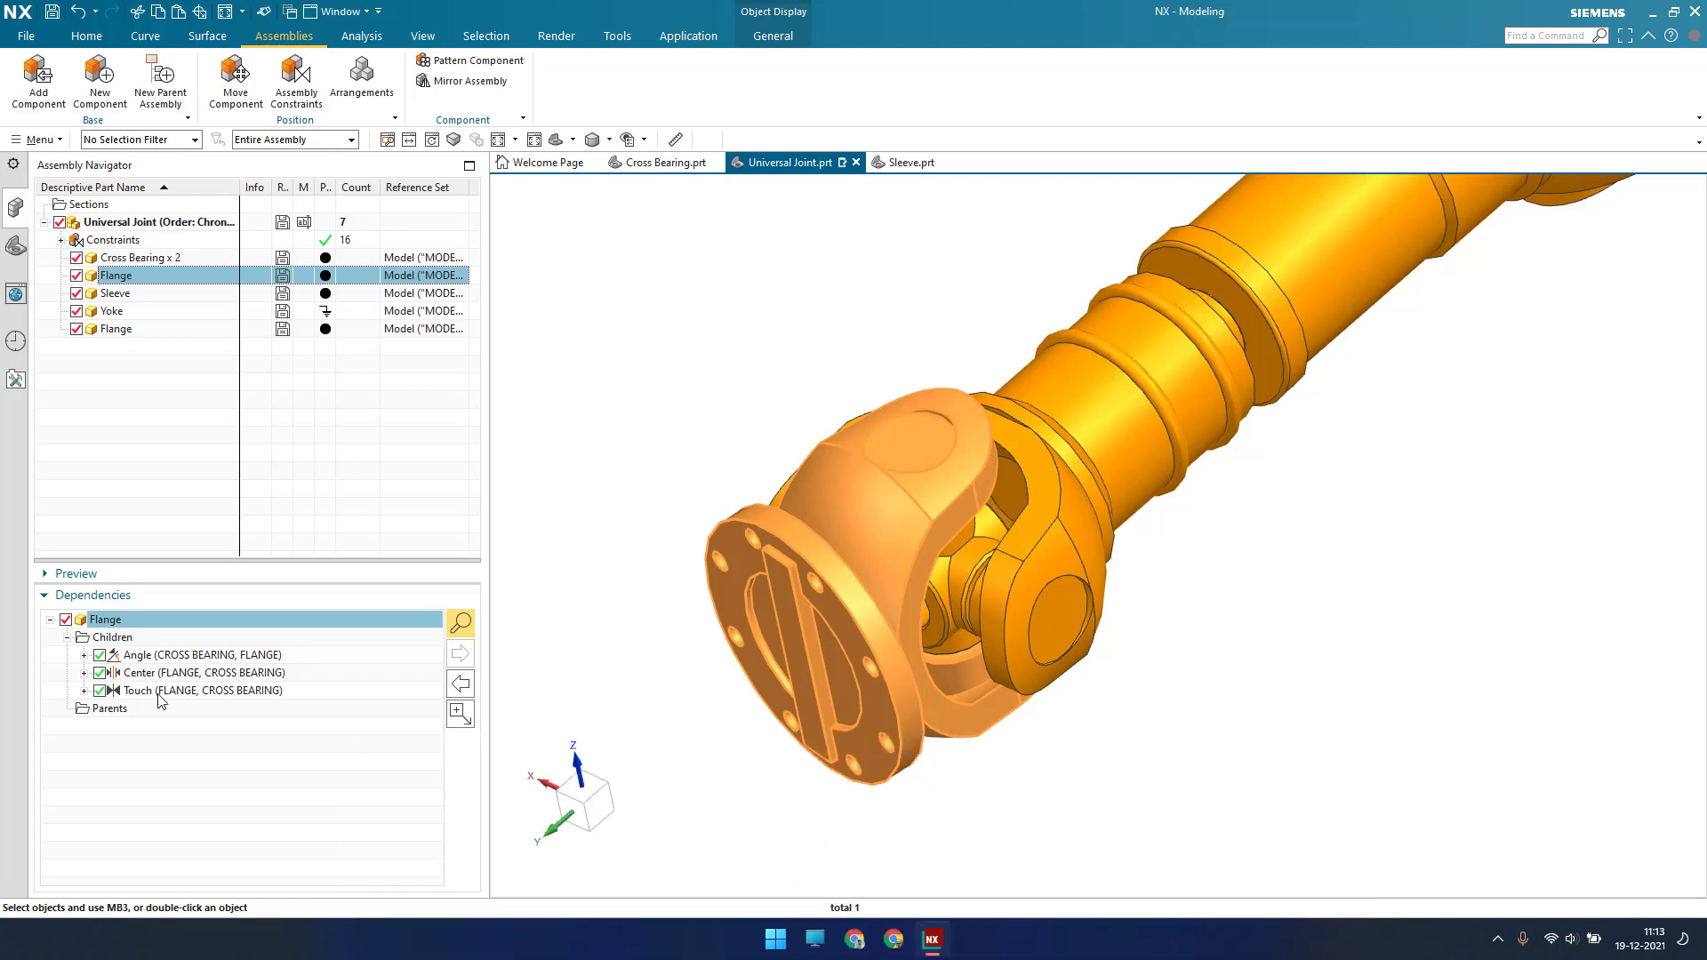
left_click(225, 691)
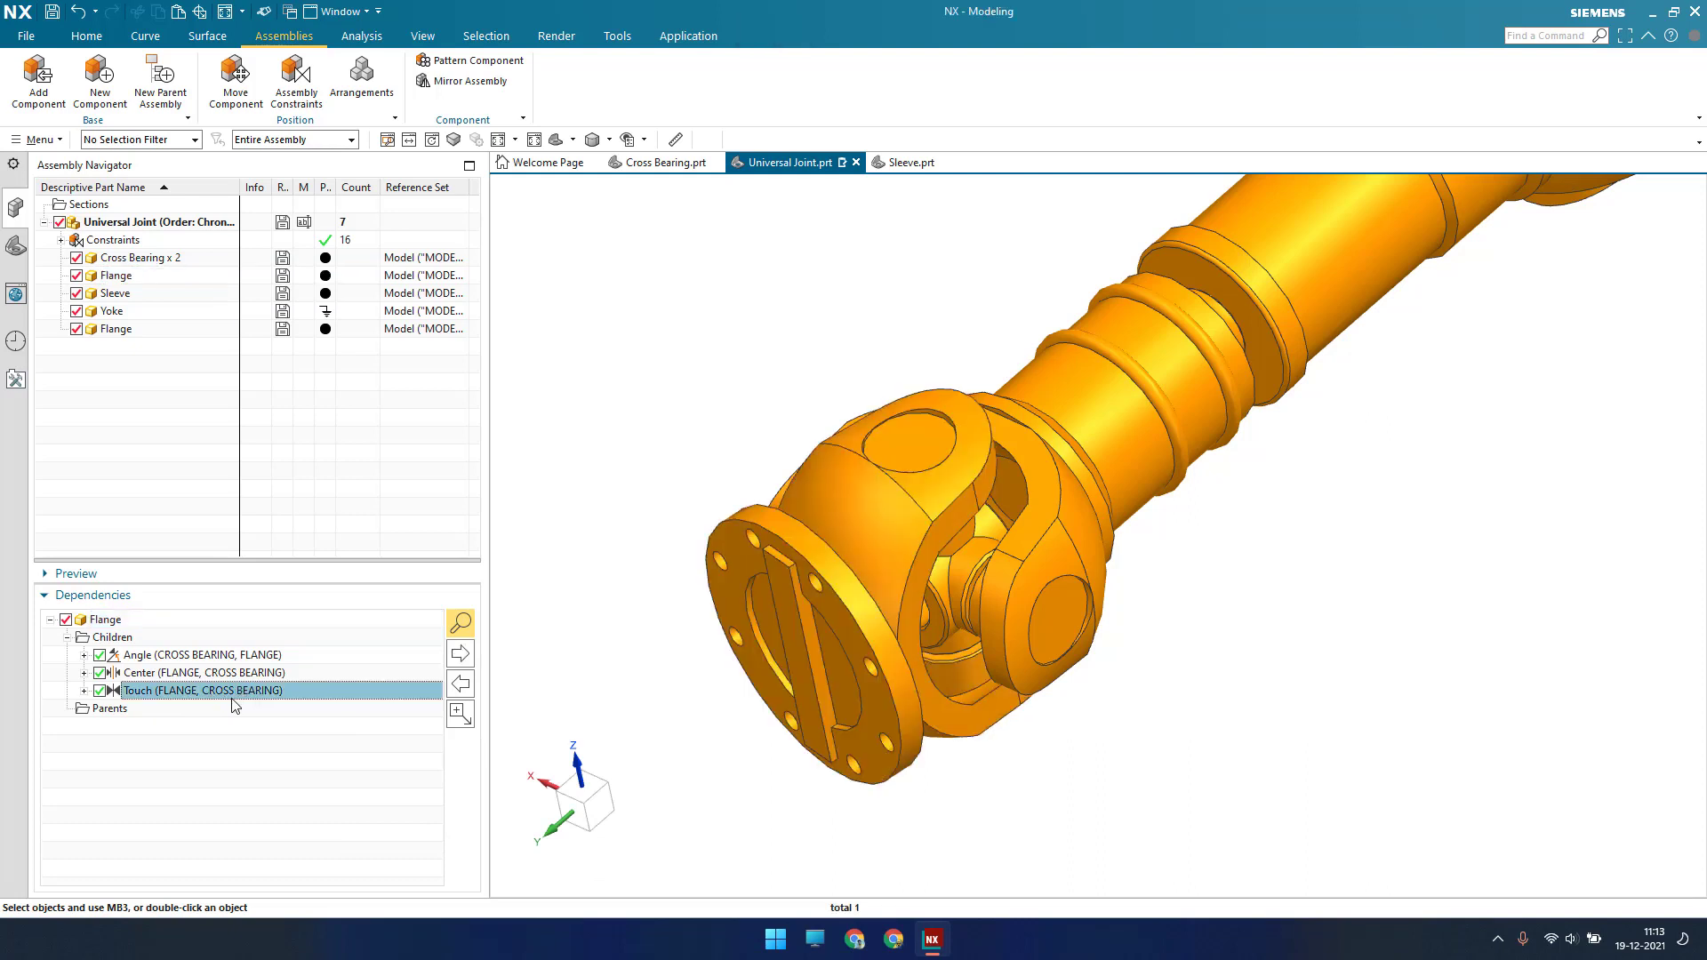
key("Escape")
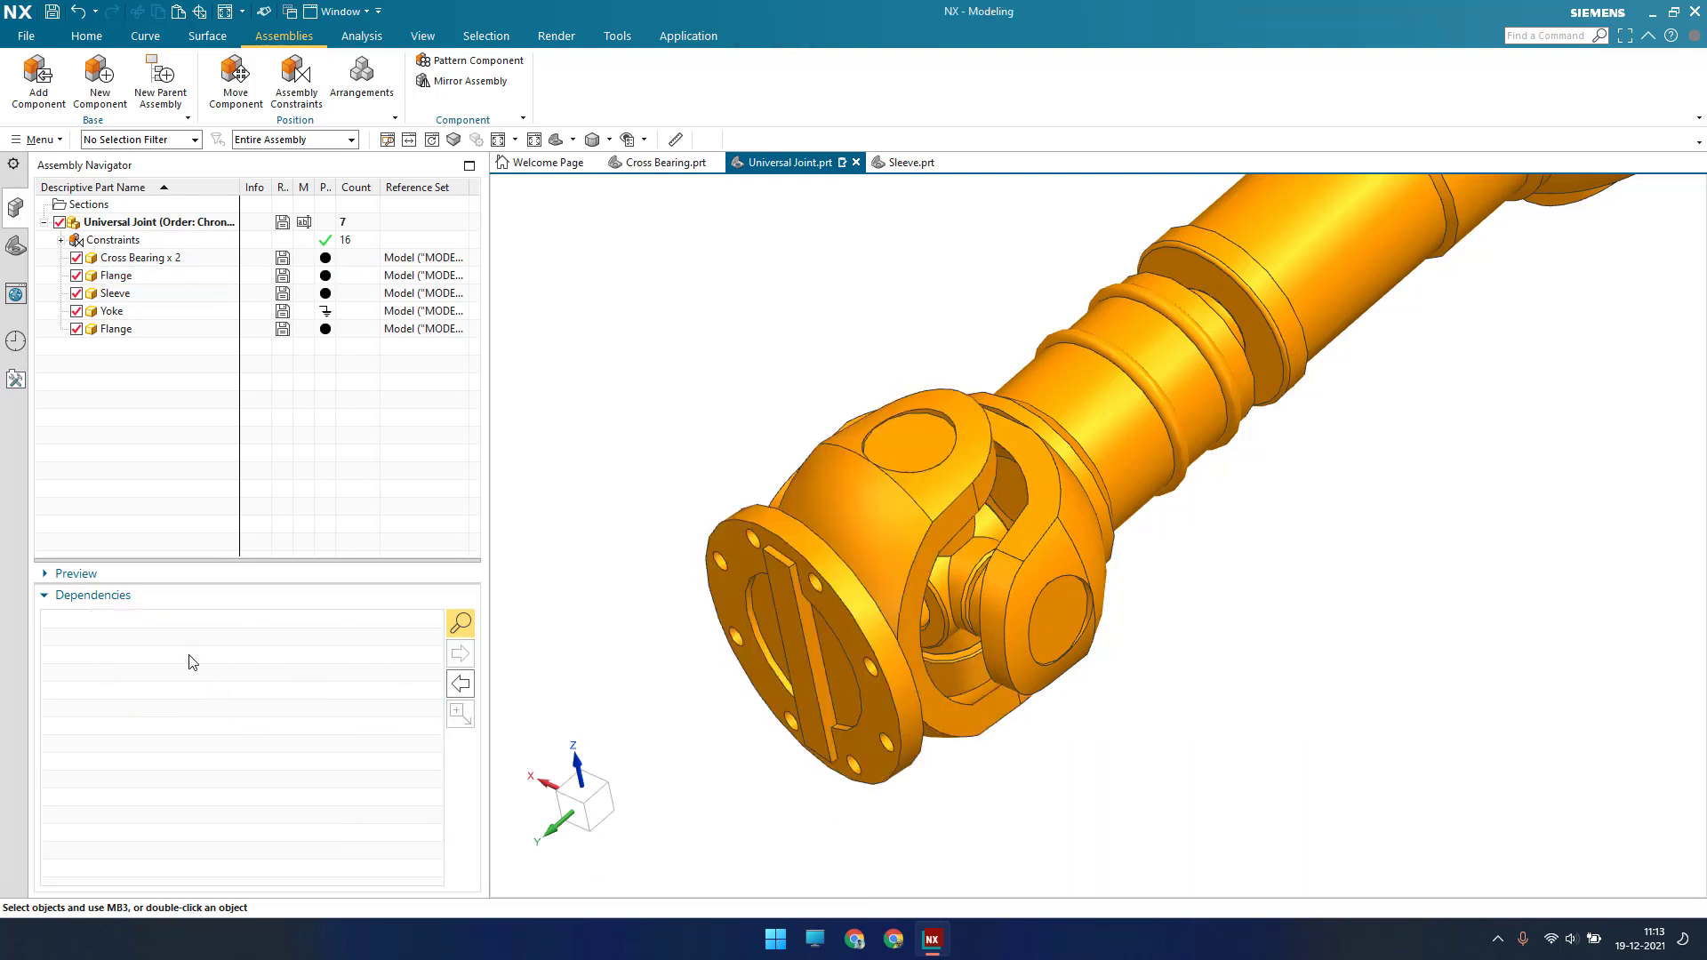
Close the dependency details and fit the complete Universal Joint in the graphics window
scroll(898, 525, "down", 5)
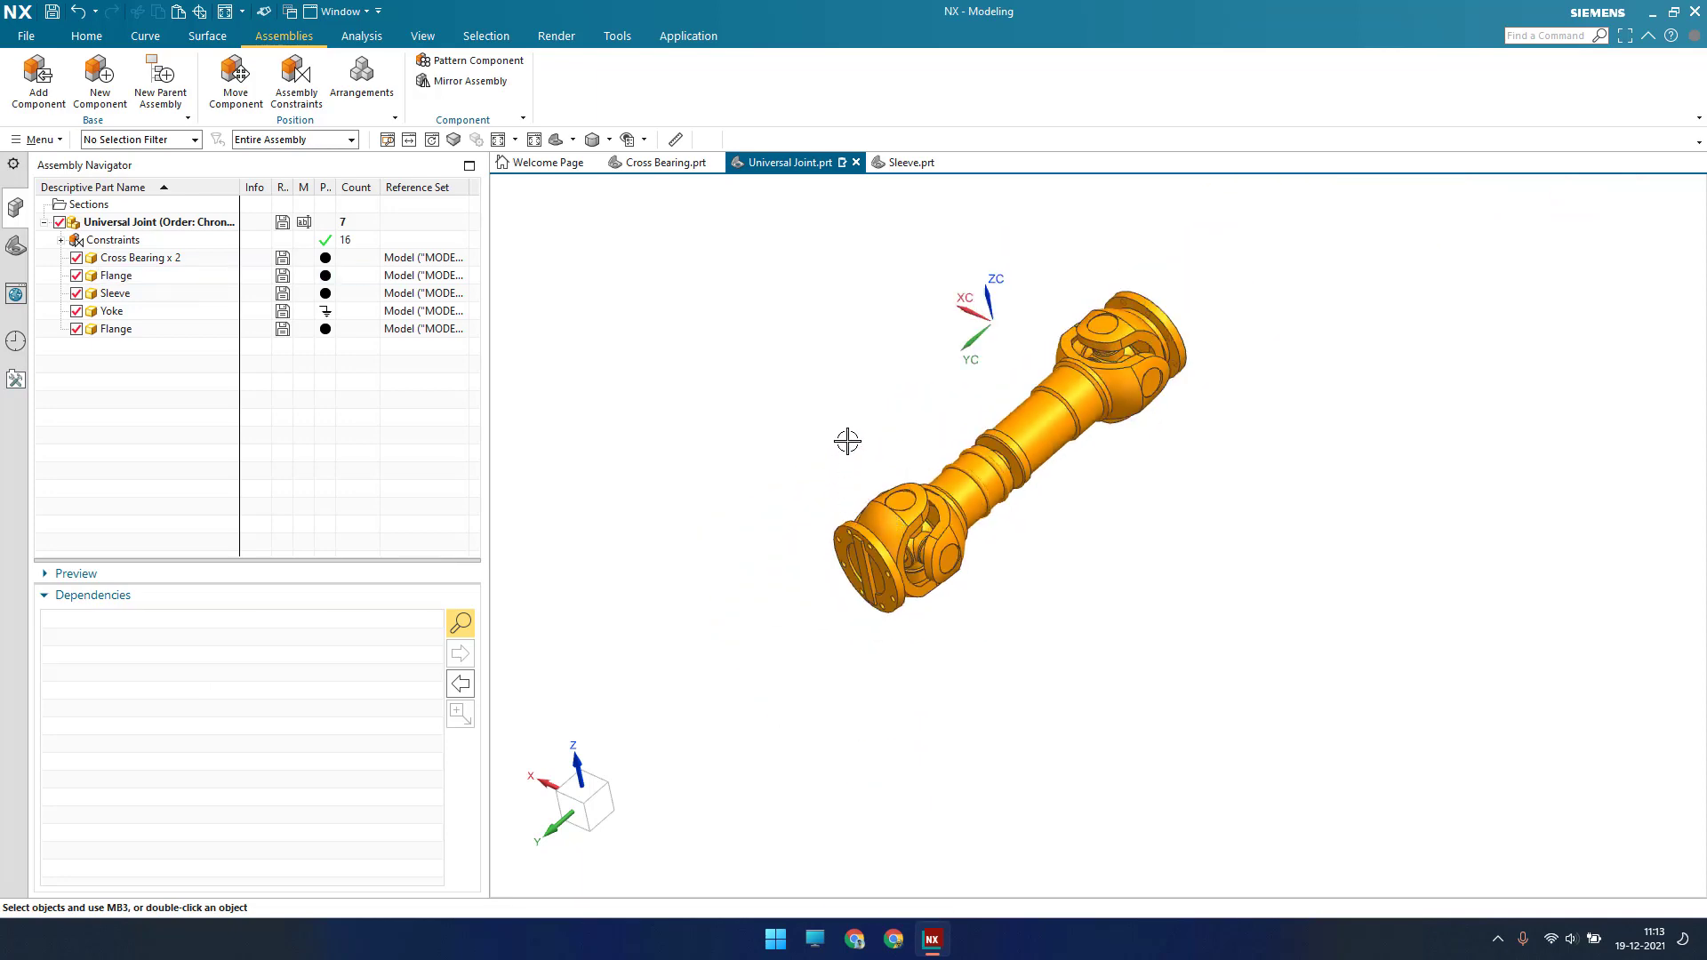
mouse_move(846, 442)
middle_mouse_down()
mouse_move(781, 423)
mouse_move(828, 405)
mouse_move(834, 453)
middle_mouse_up()
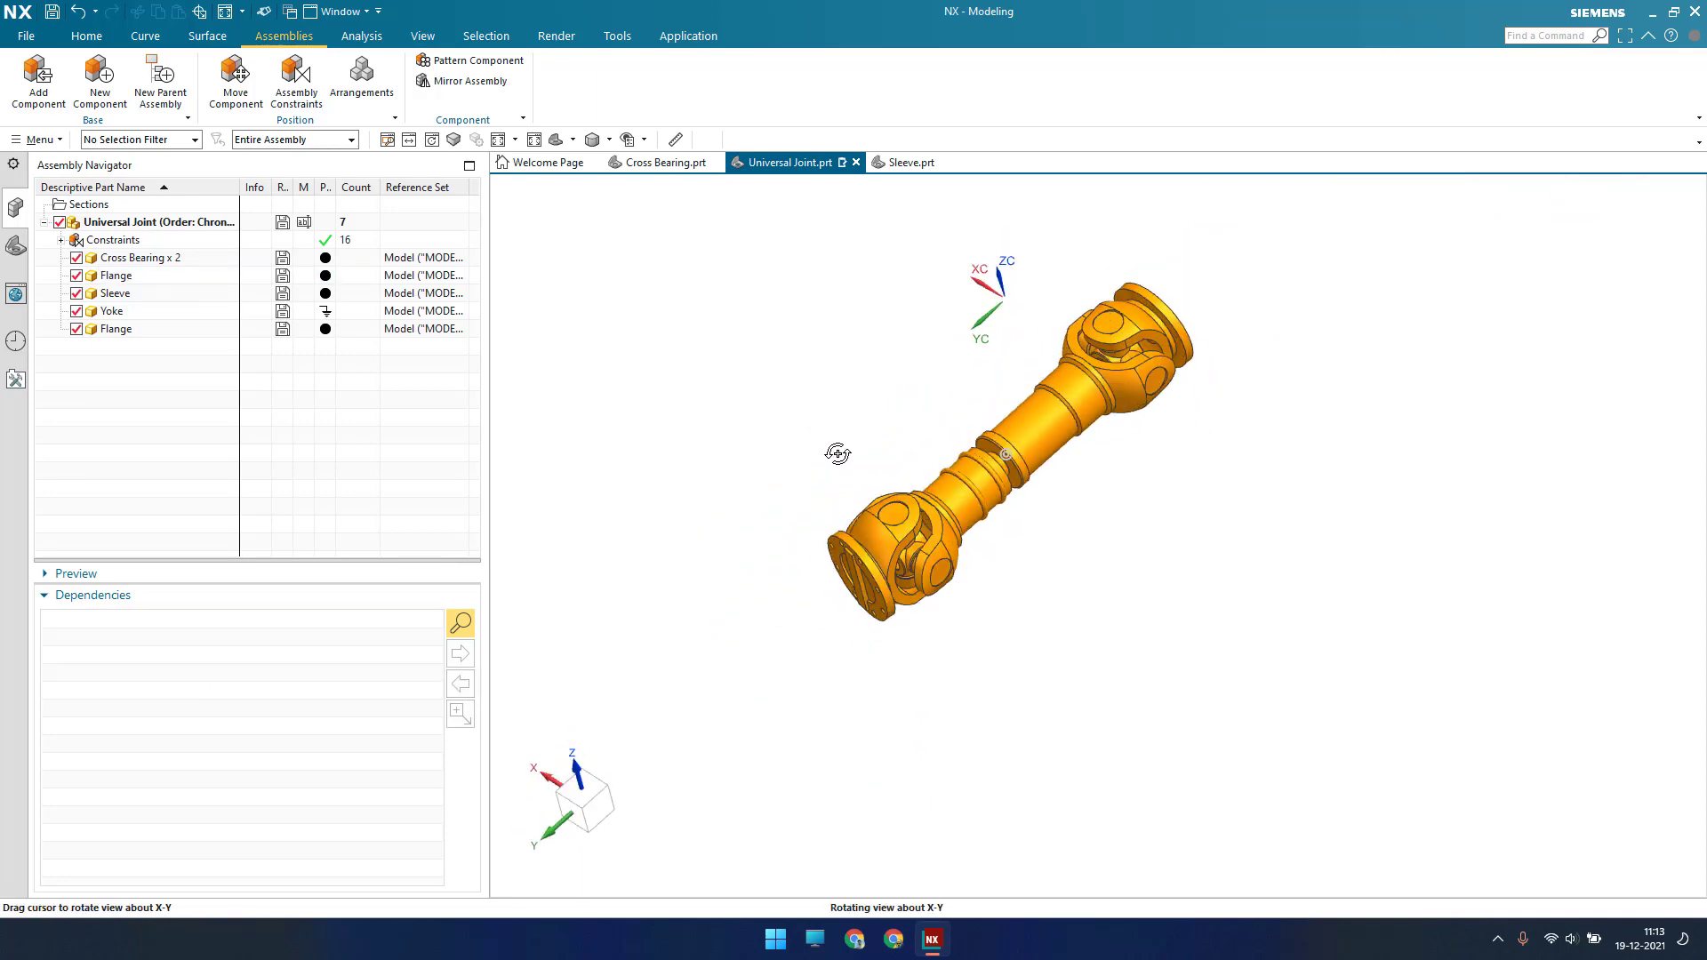
left_click(335, 593)
key("ctrl+f")
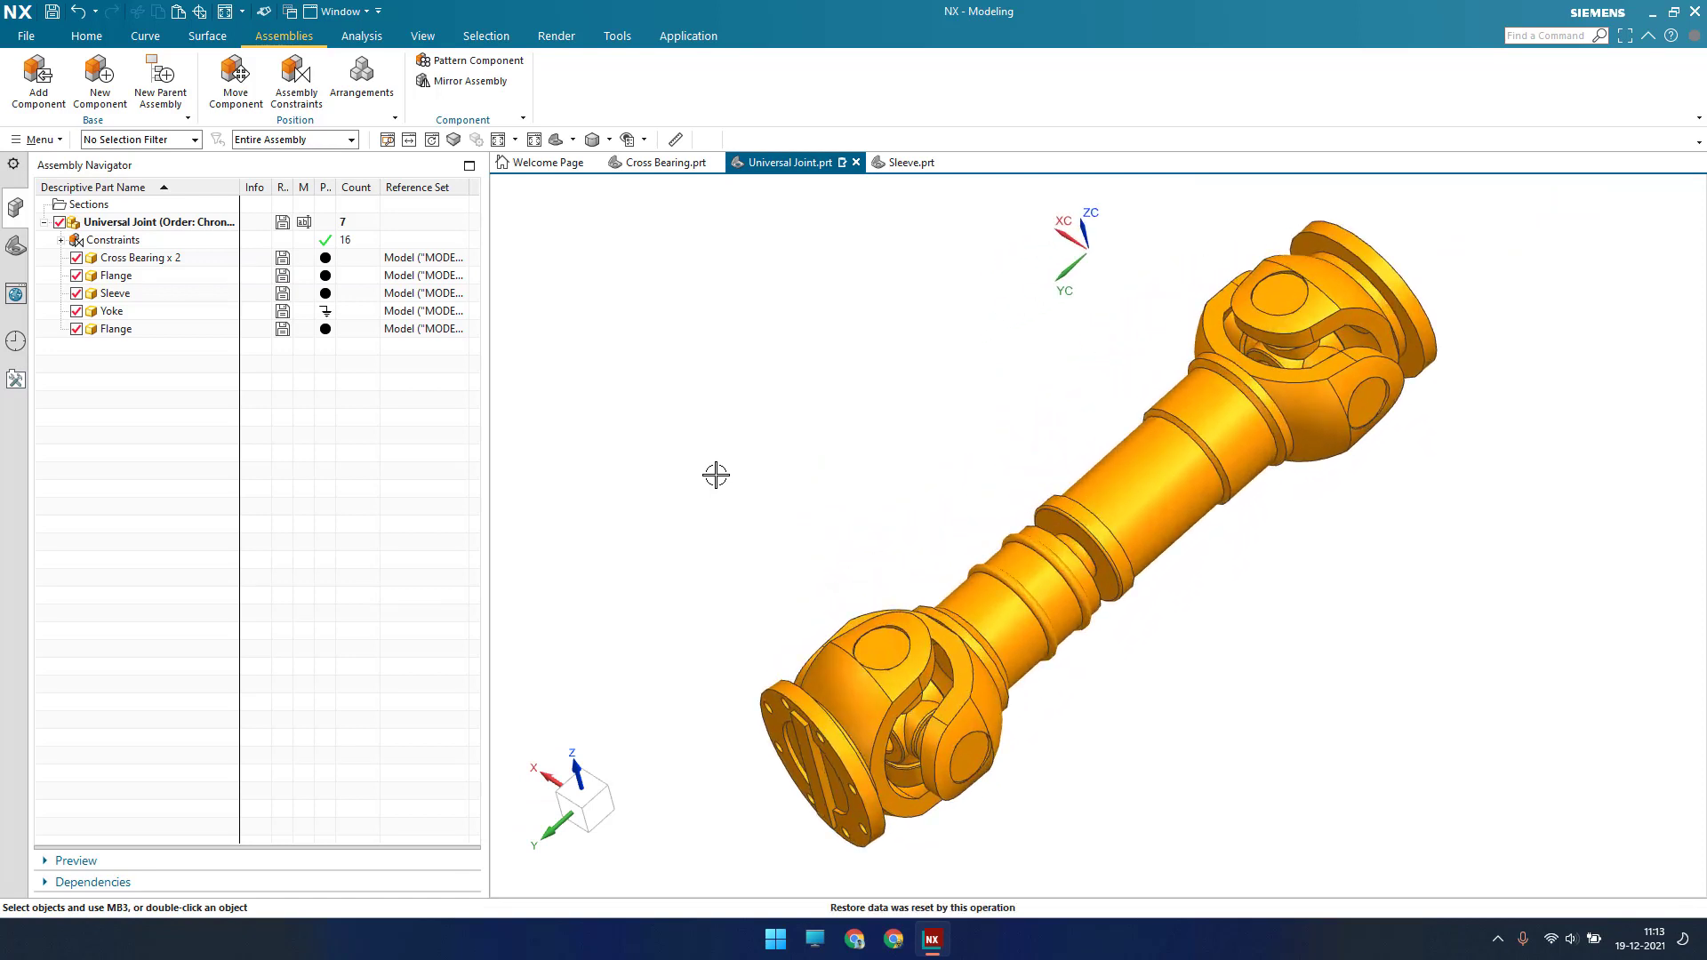